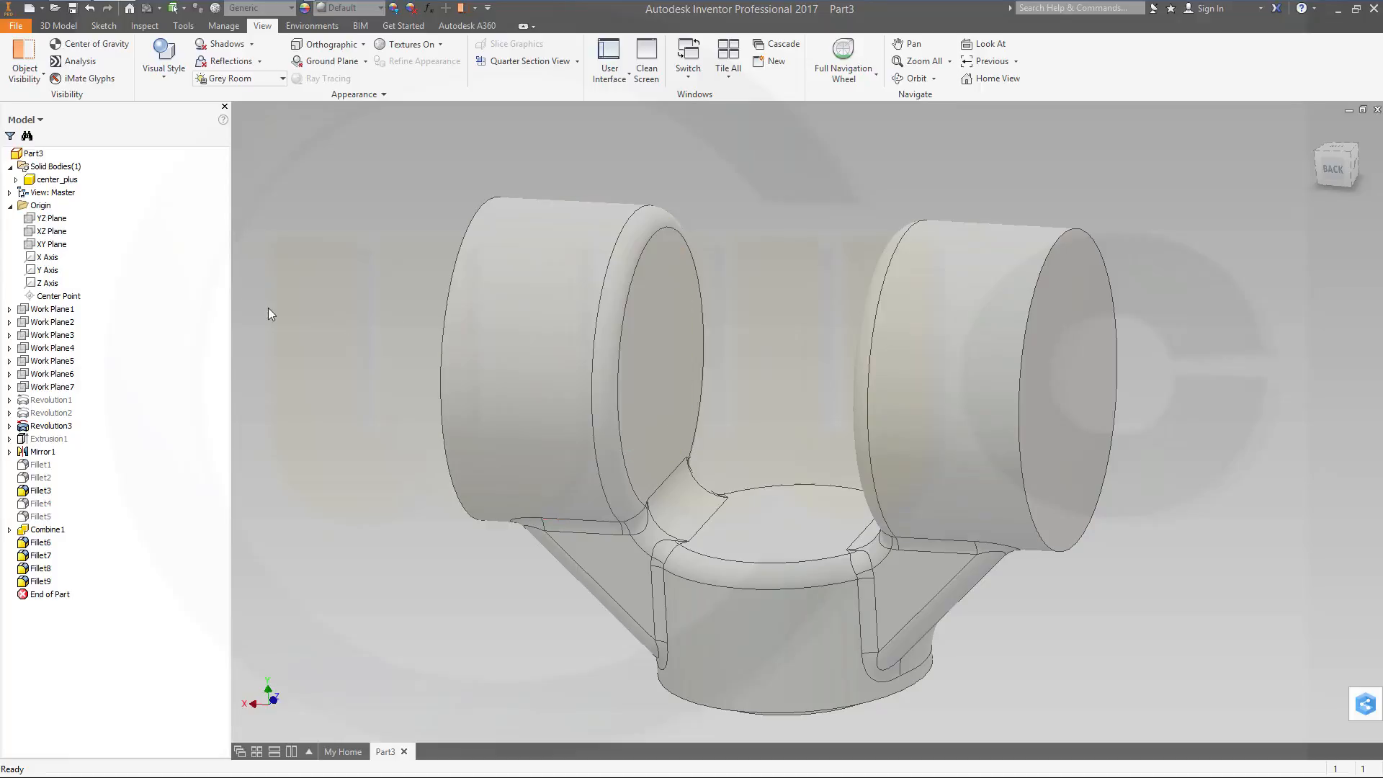
Step: Hide the center_plus solid body
left_click(46, 182)
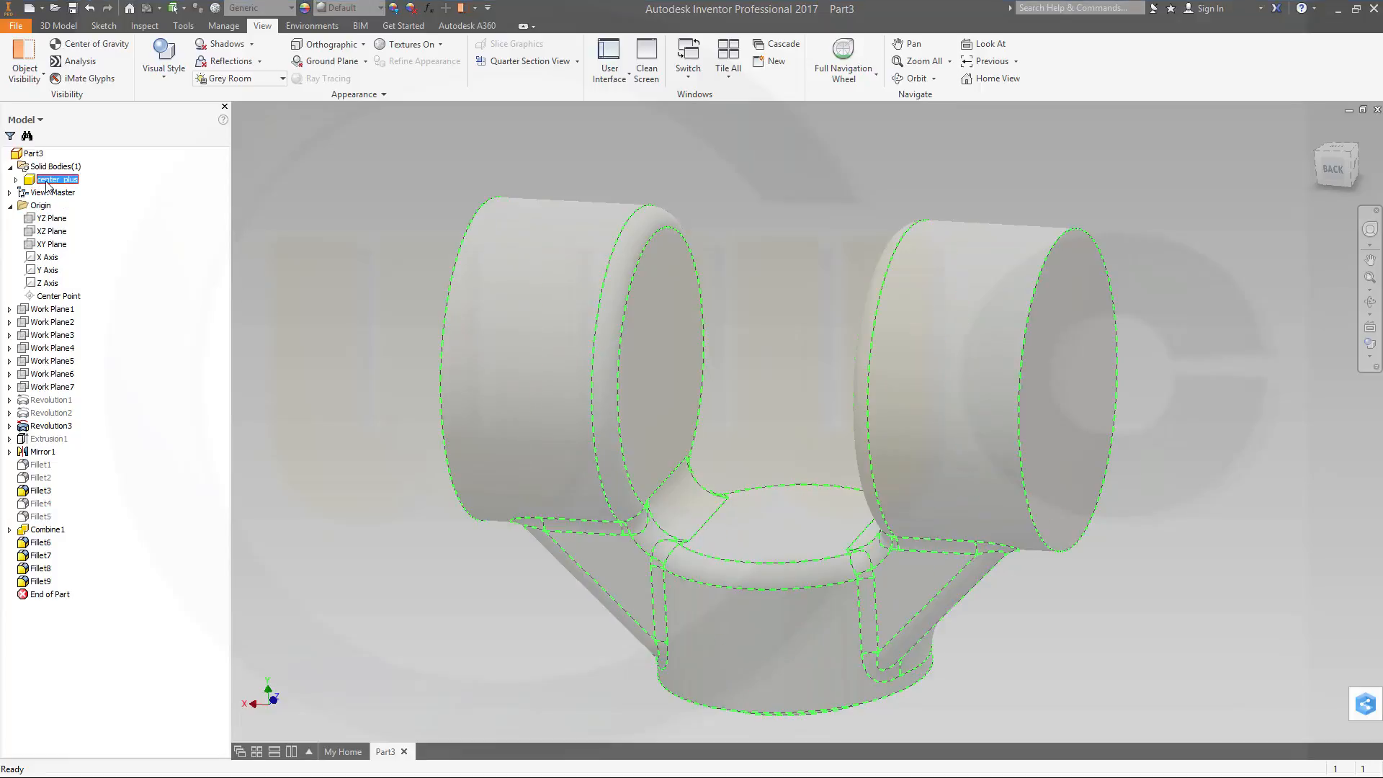
right_click(46, 182)
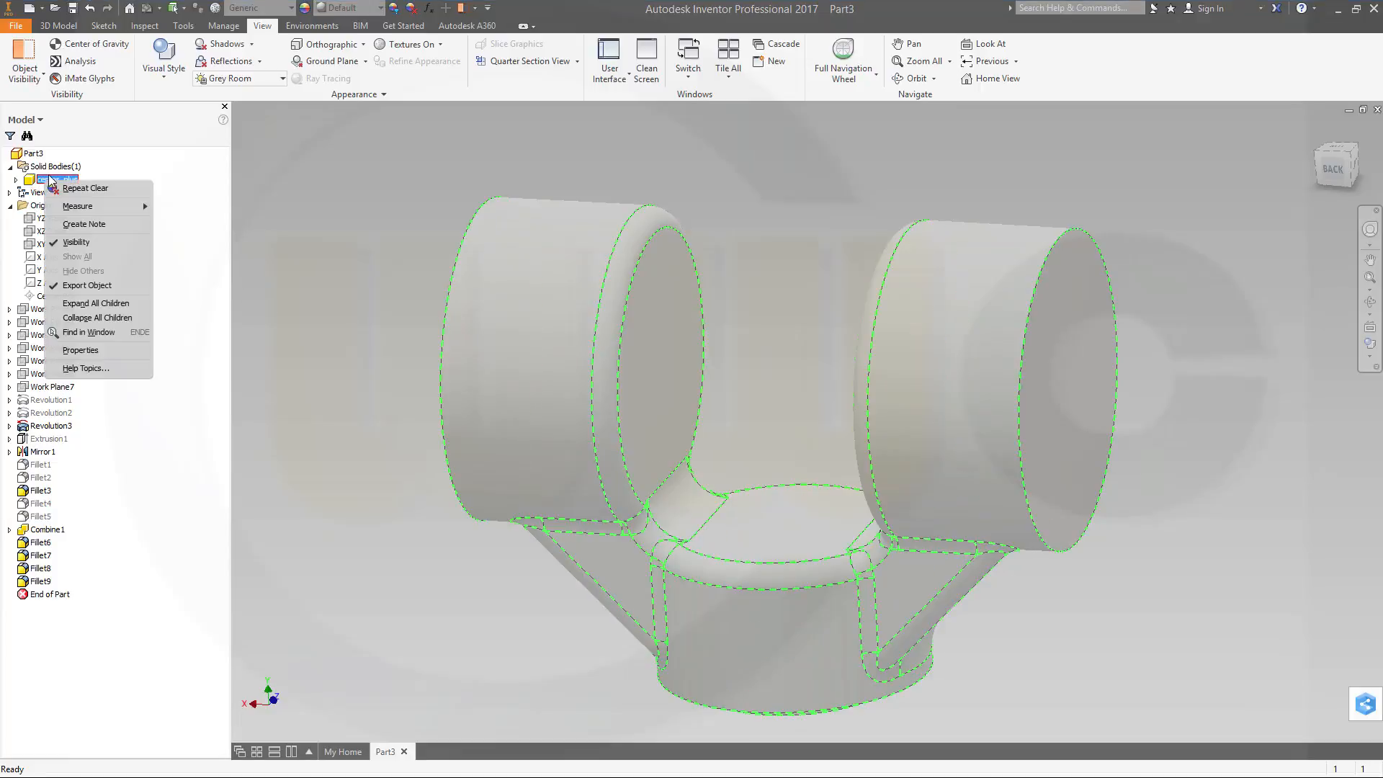
left_click(77, 242)
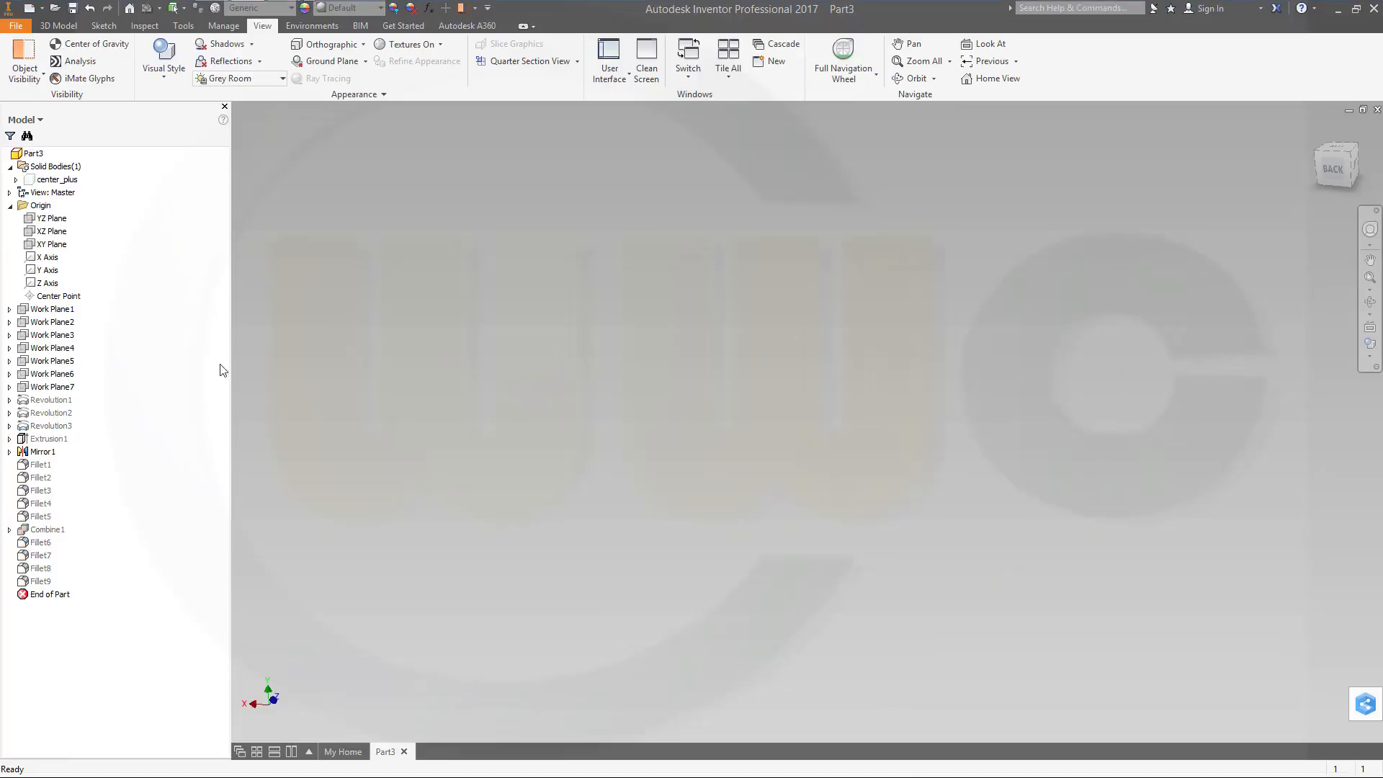
Step: Try to display Work Plane1 through Work Plane7 by toggling their individual visibility
left_click(52, 309)
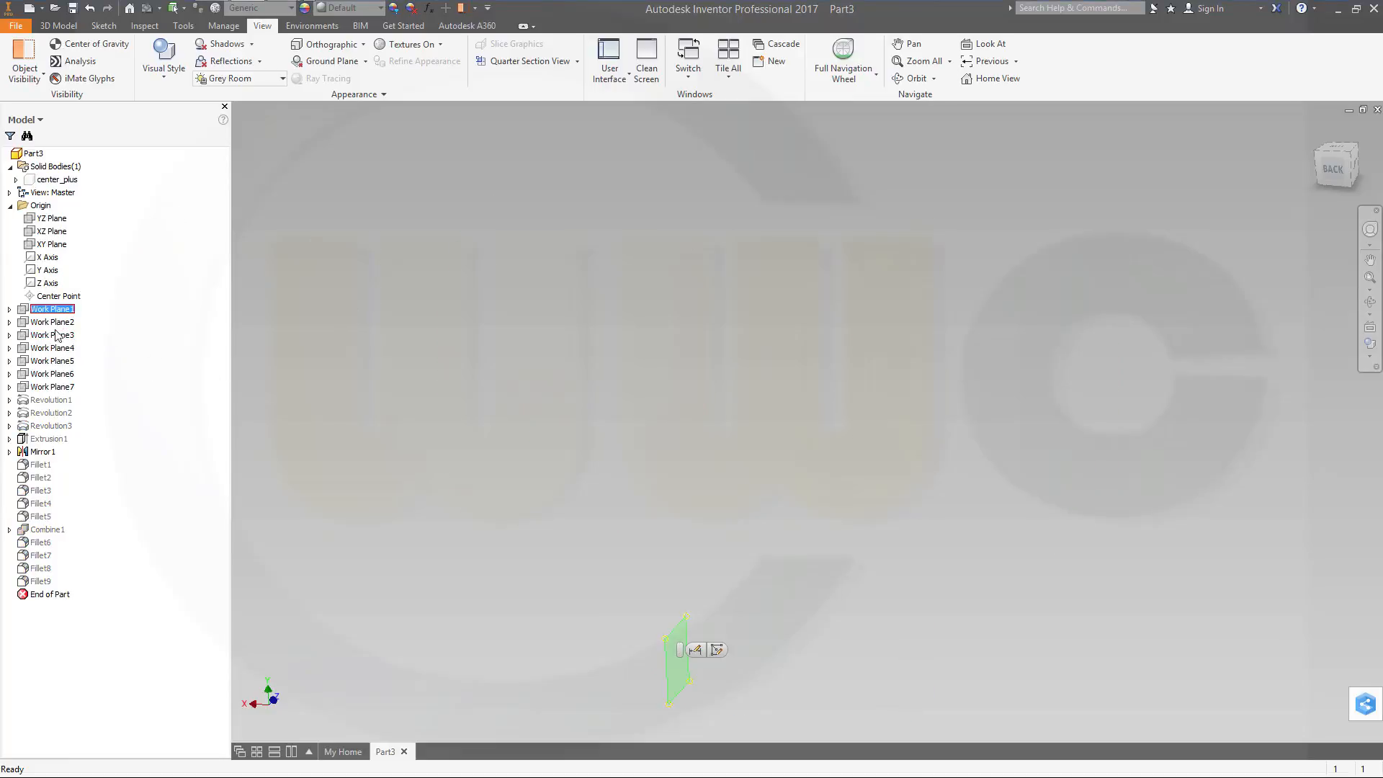
left_click(60, 390, "shift")
right_click(60, 390)
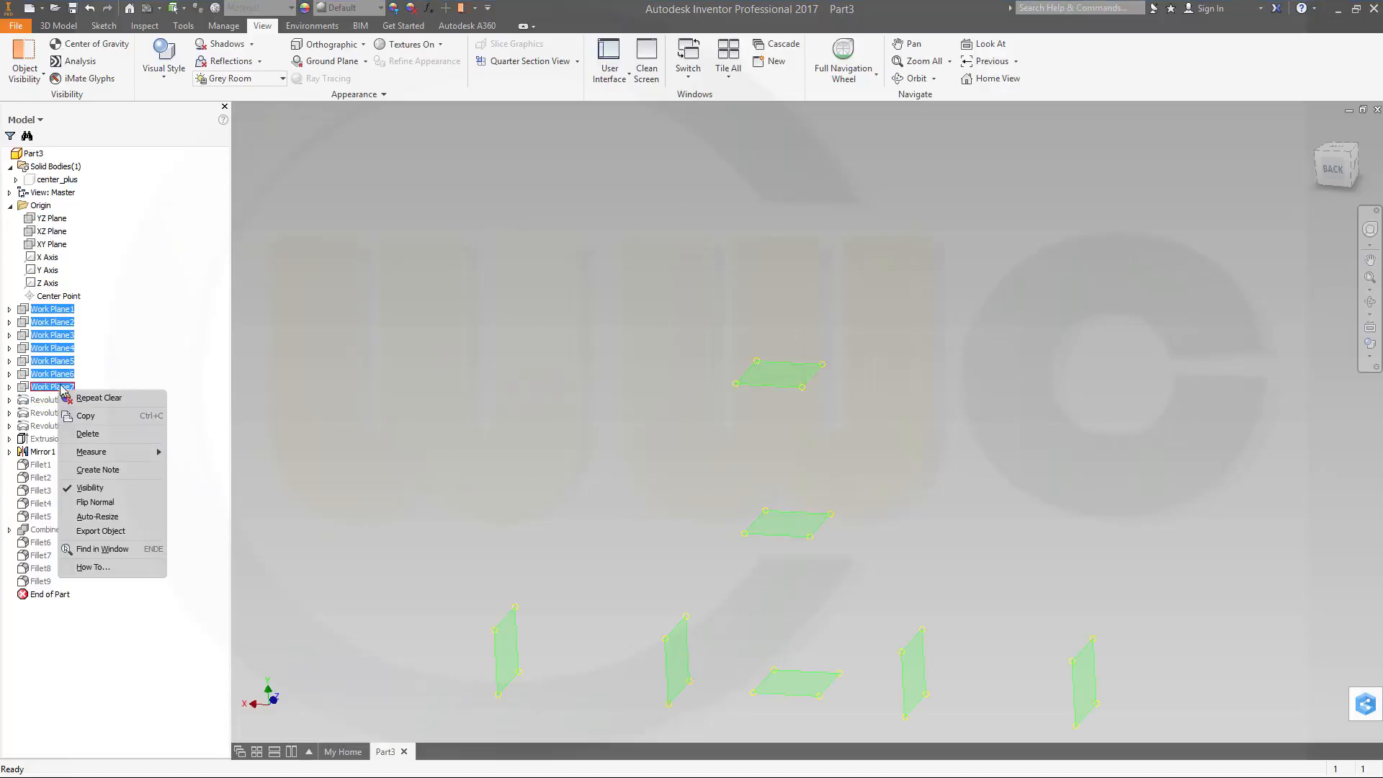
left_click(92, 487)
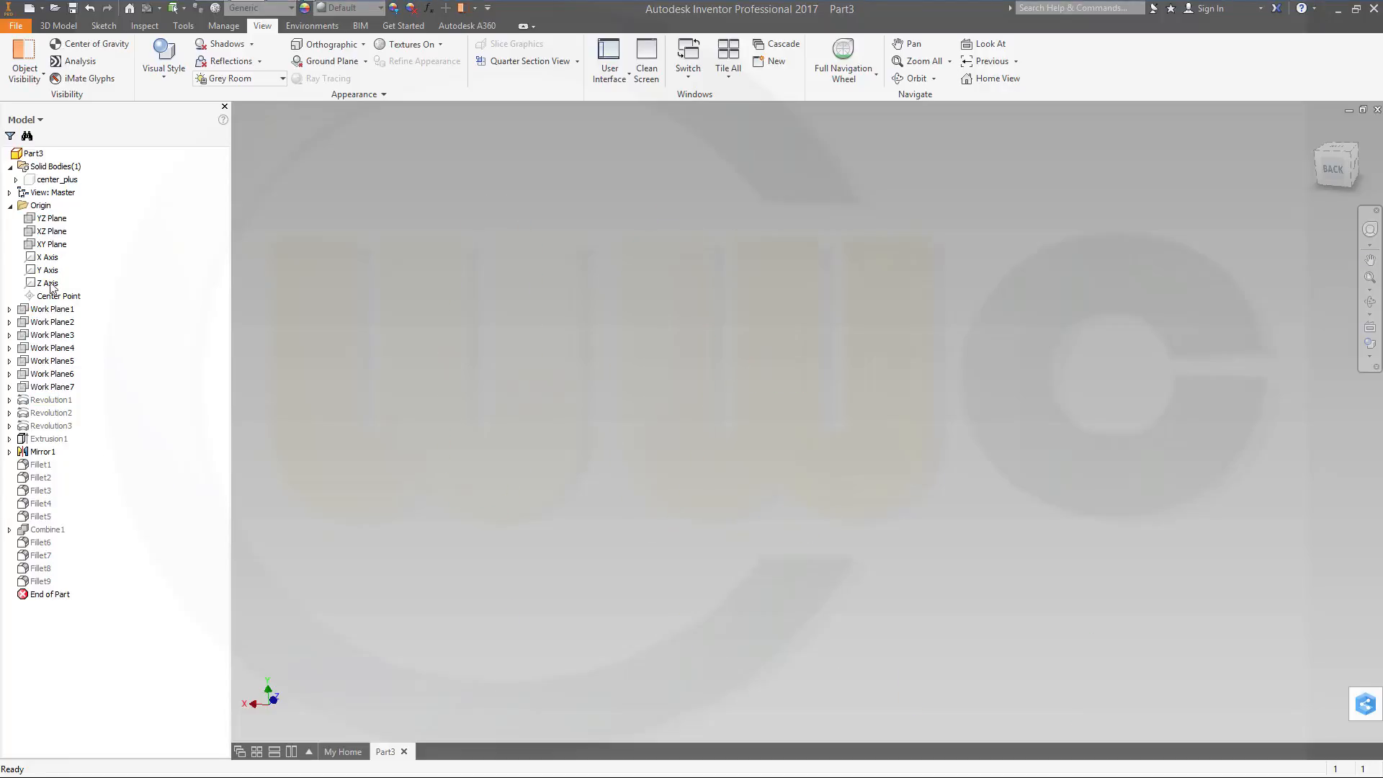
Step: Make the YZ, XZ and XY origin planes visible
left_click(57, 220)
left_click(54, 246, "shift")
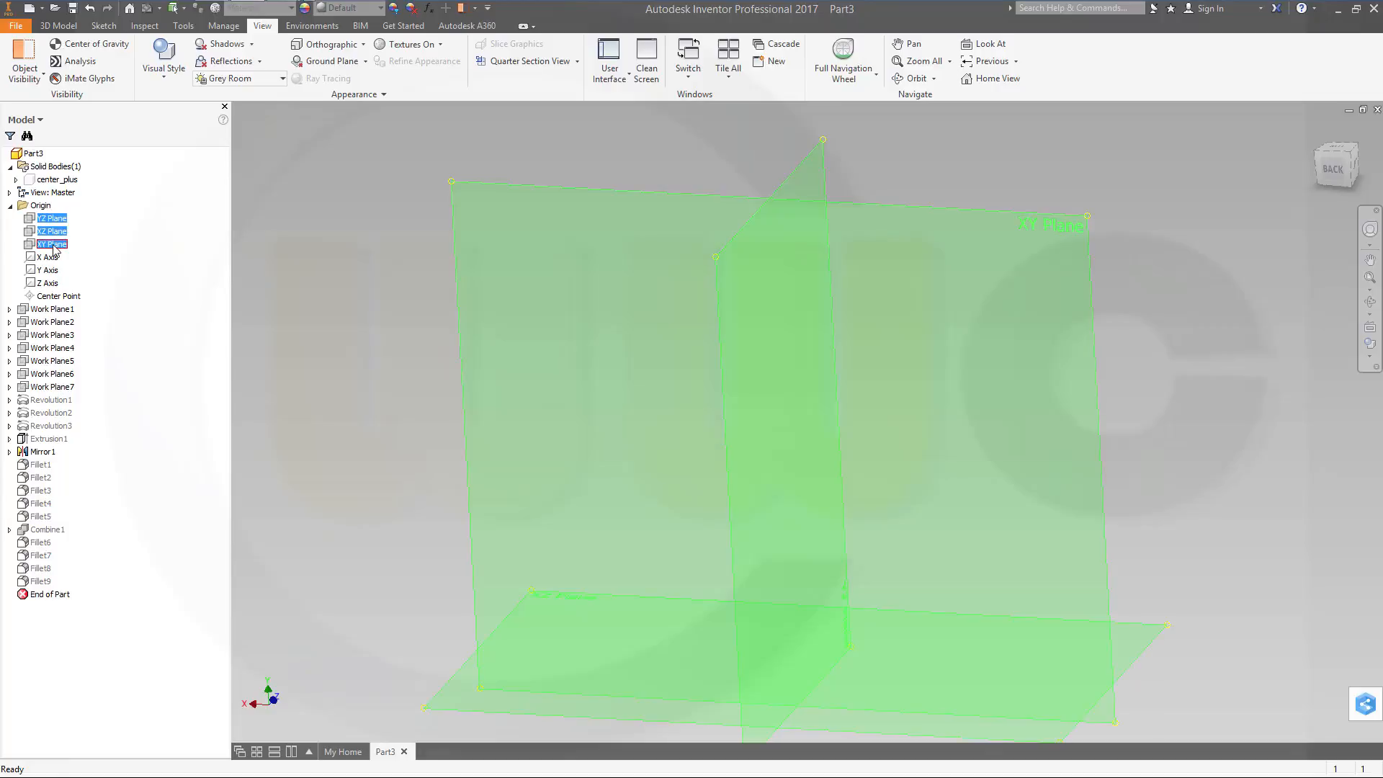
right_click(55, 247)
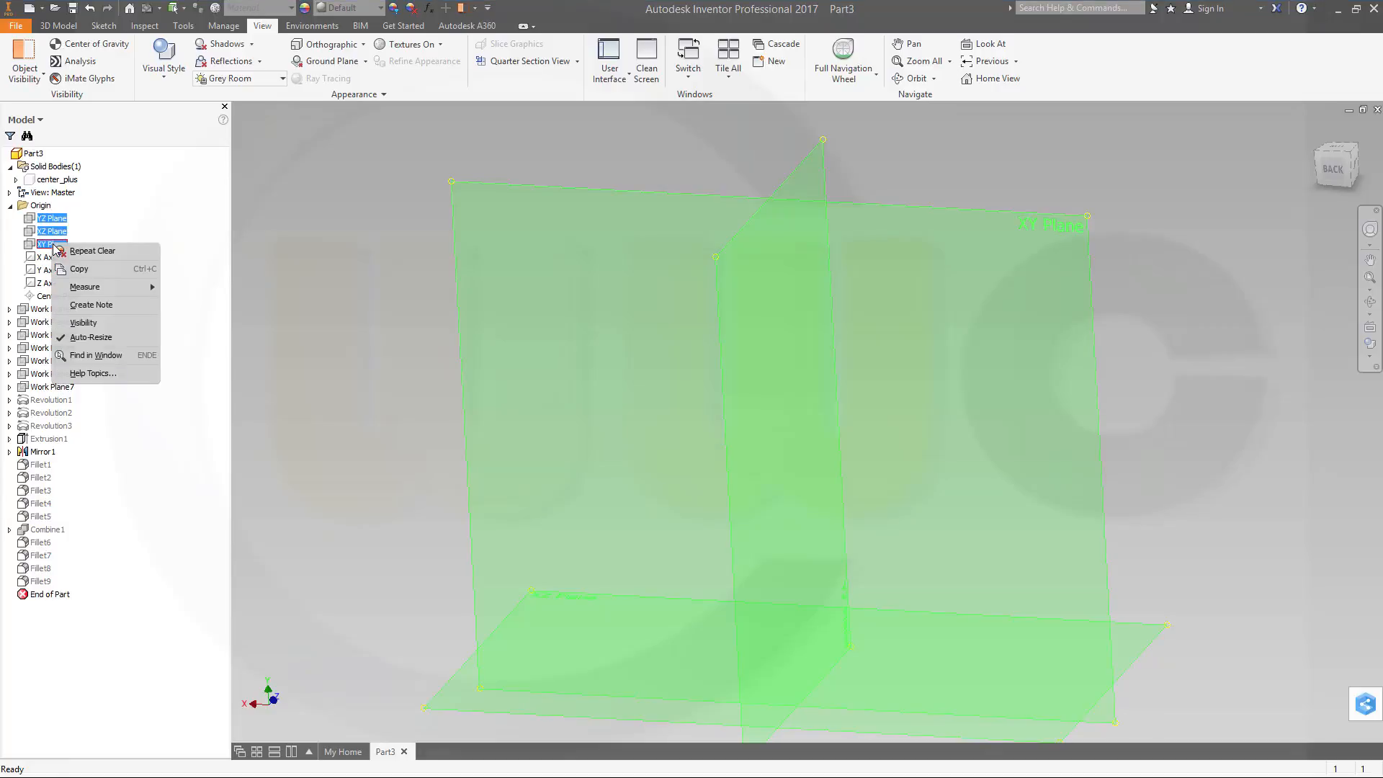
left_click(100, 339)
scroll(465, 356, "up", 3)
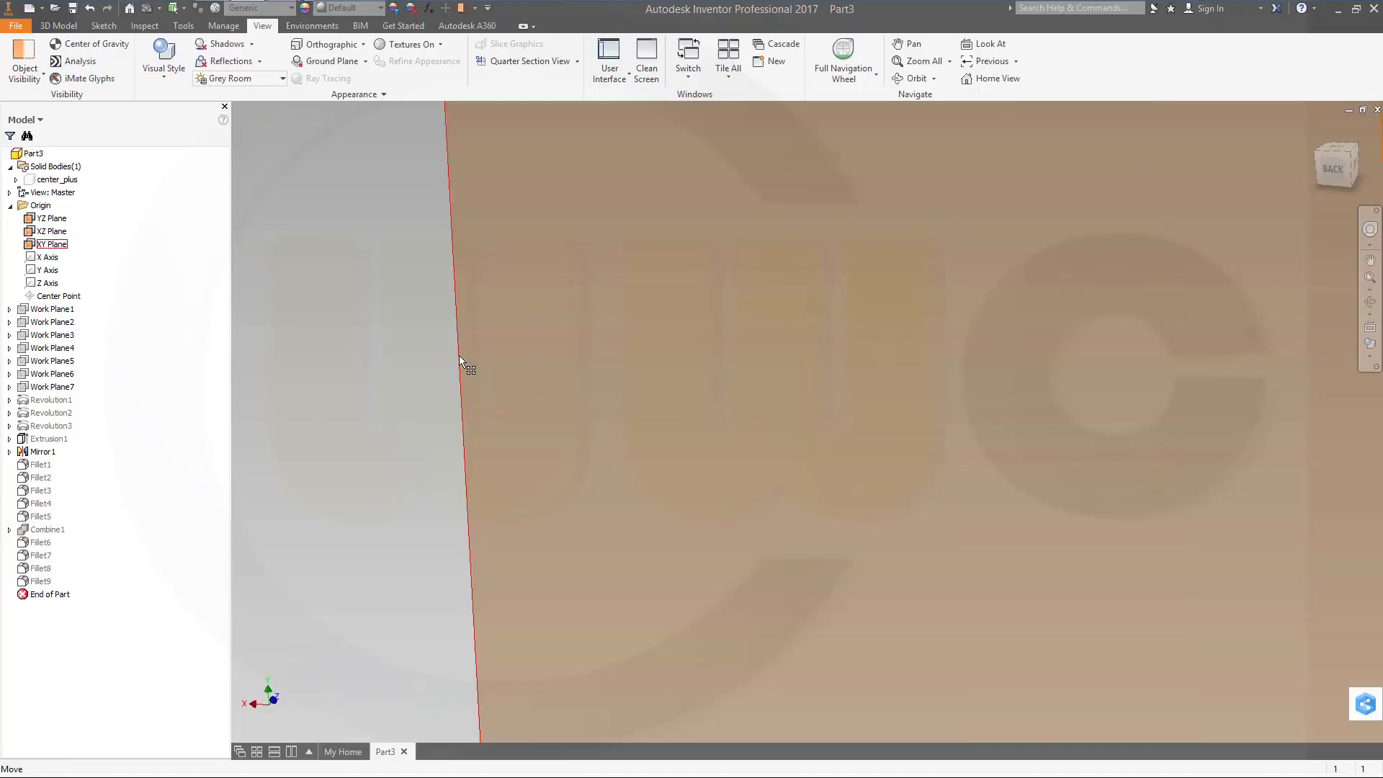
scroll(503, 396, "down", 8)
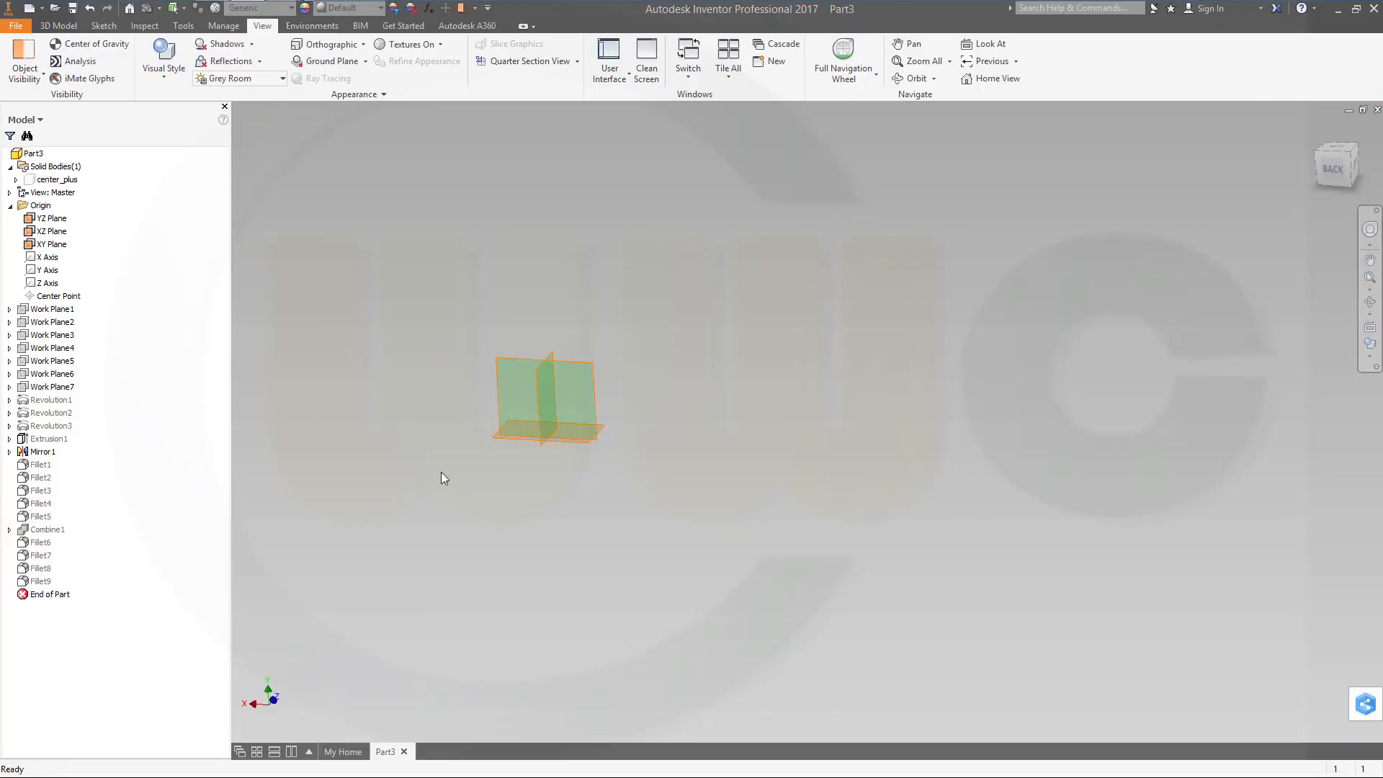
Step: Turn on the individual visibility of Work Plane1 through Work Plane7
left_click(52, 309)
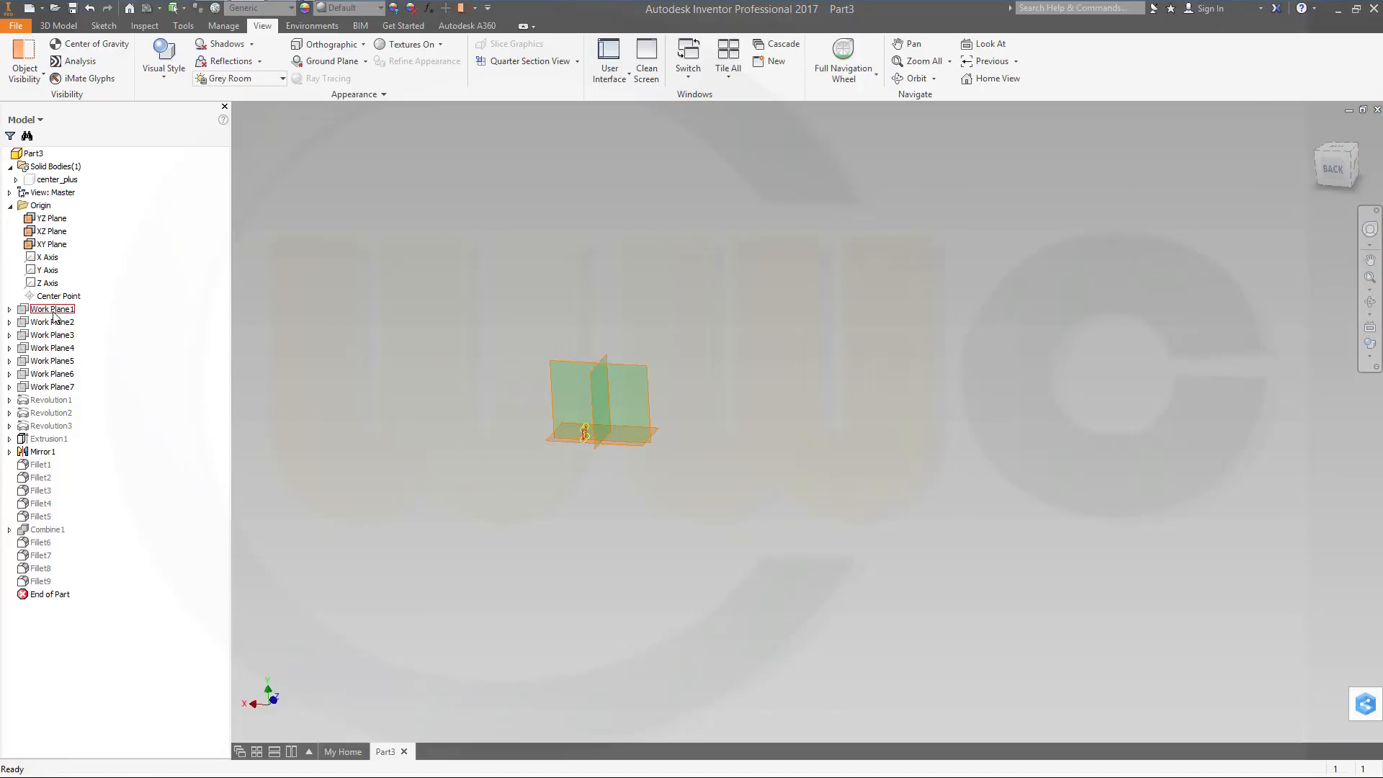
left_click(52, 387, "shift")
right_click(57, 387)
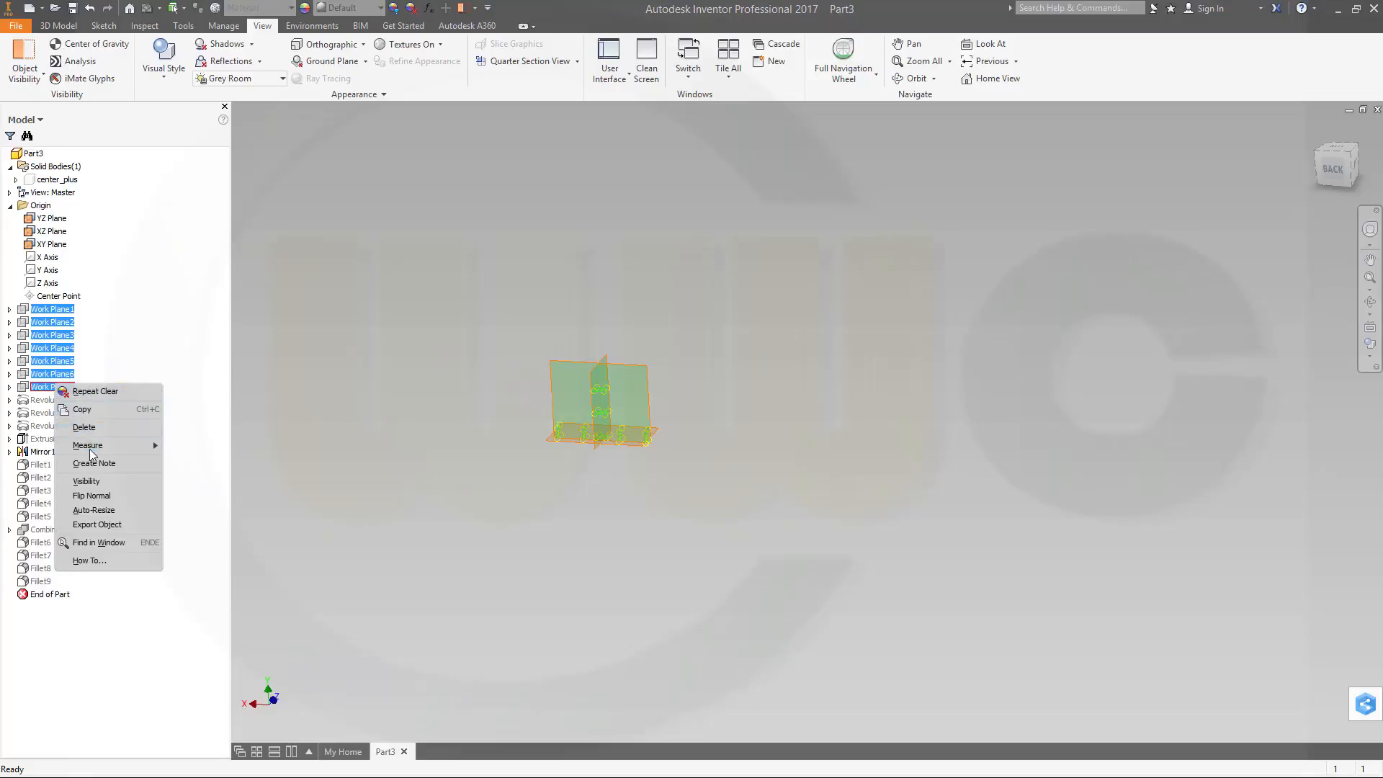
left_click(86, 481)
scroll(434, 354, "up", 4)
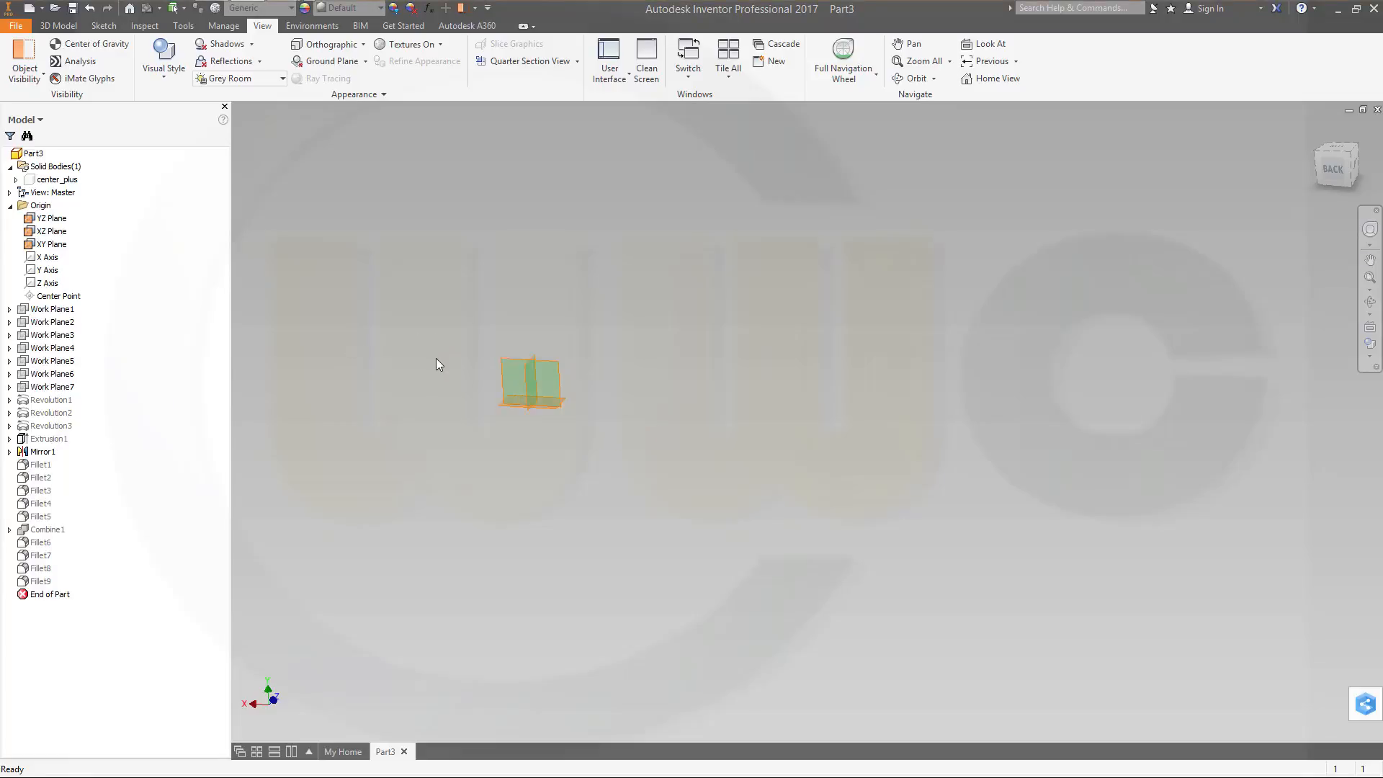
scroll(438, 378, "down", 5)
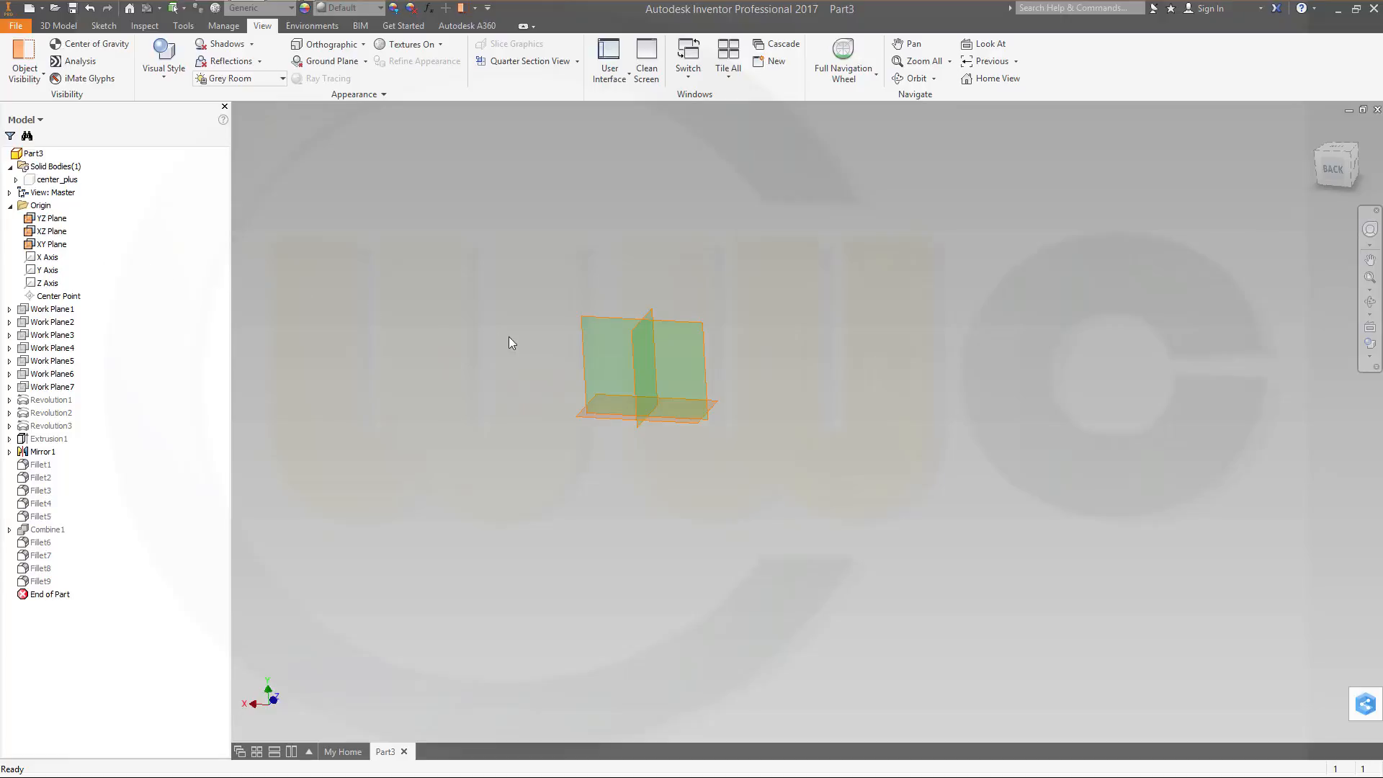
Step: Enable User Work Planes in the object visibility settings to display all work planes
left_click(474, 12)
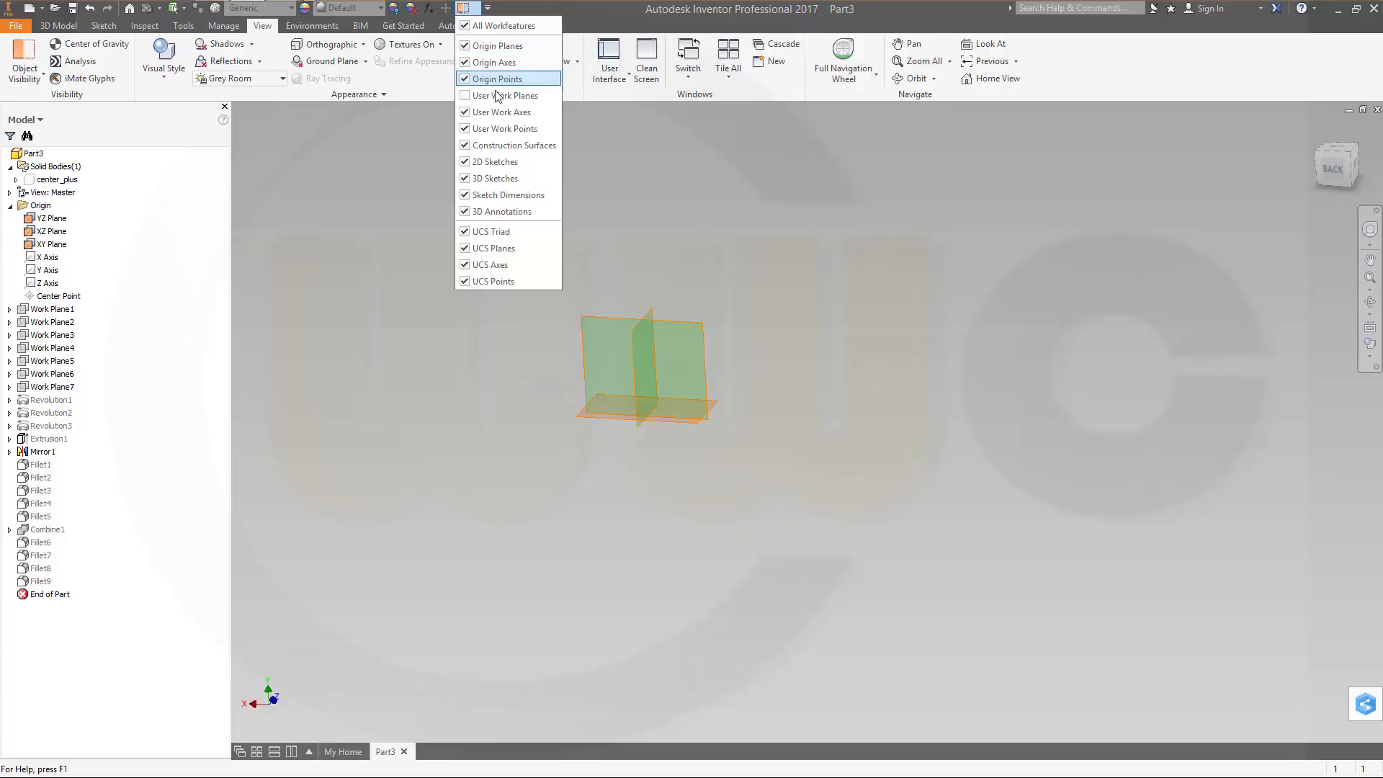
left_click(481, 96)
scroll(583, 376, "down", 2)
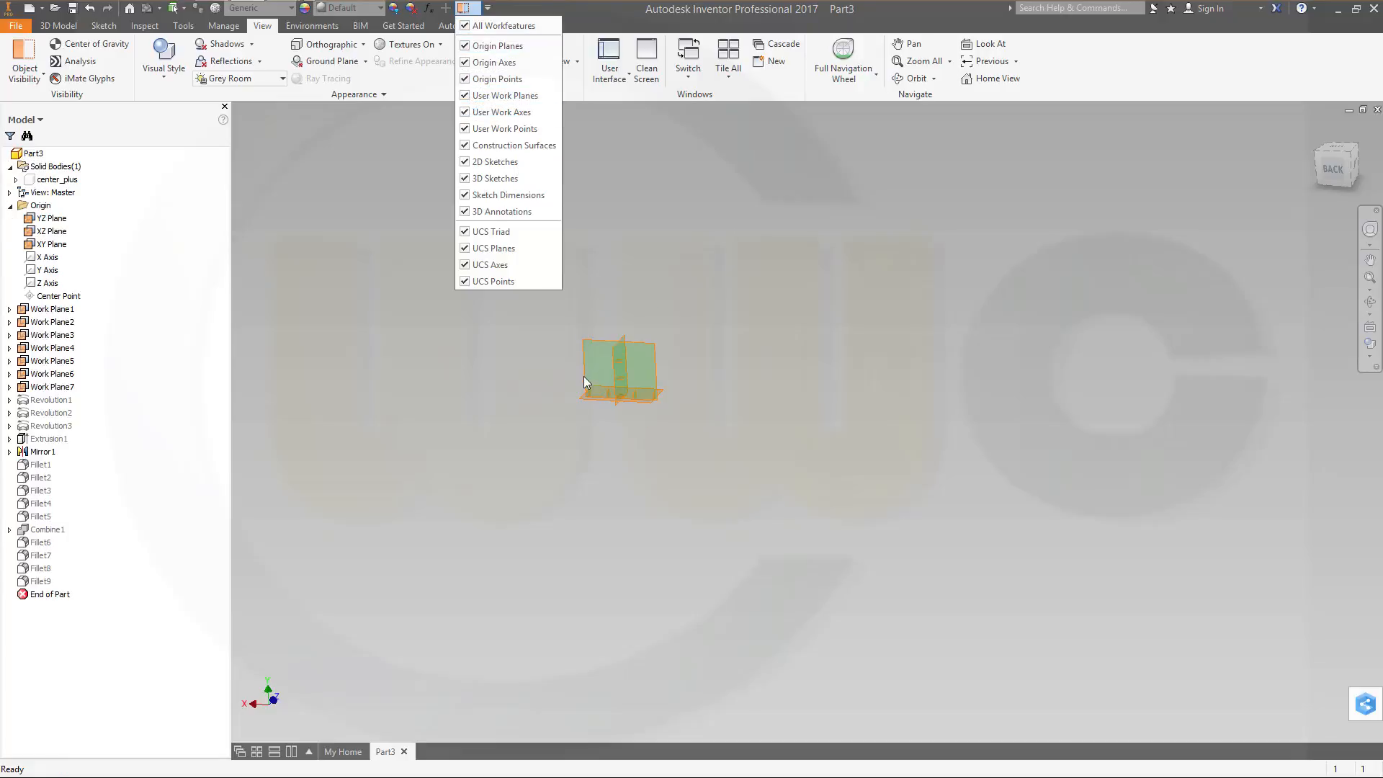
left_click(583, 376)
scroll(535, 305, "up", 1)
scroll(534, 305, "up", 4)
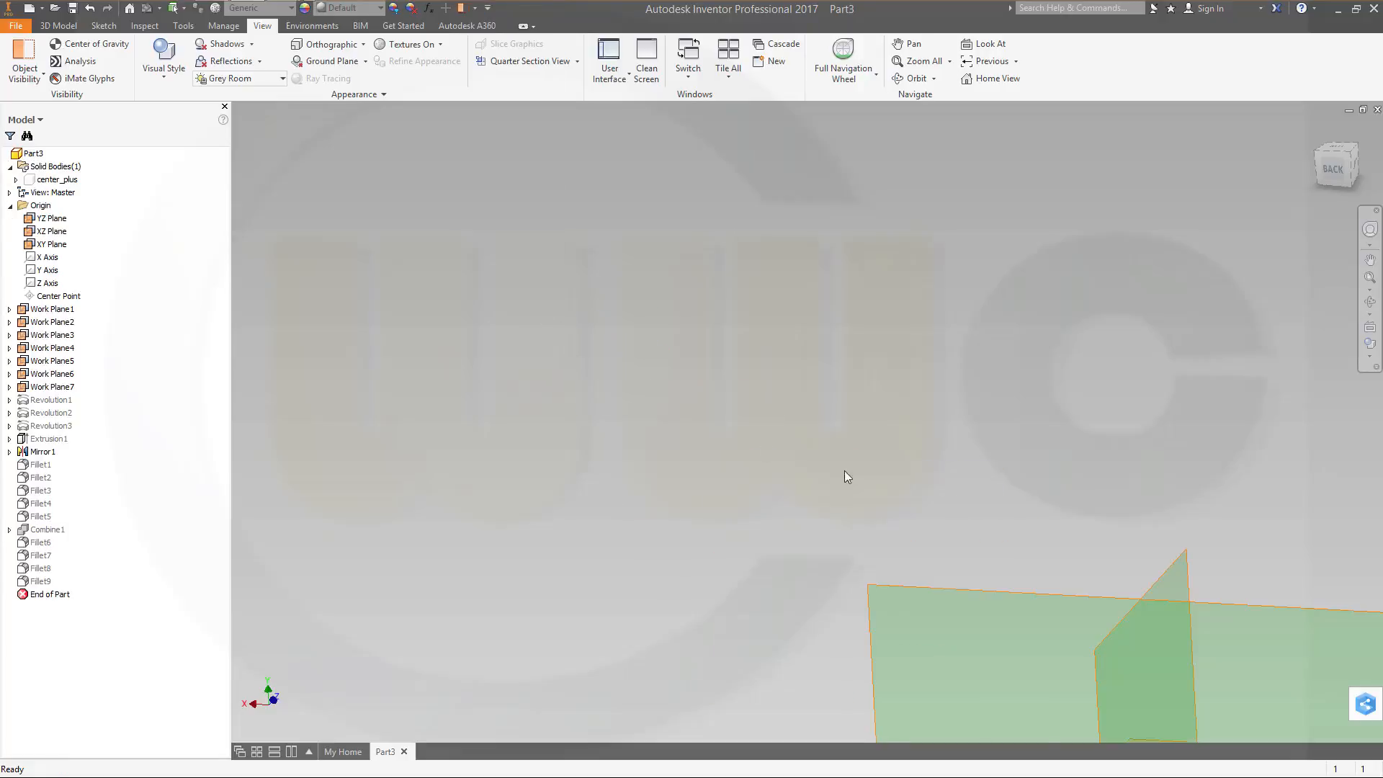
scroll(845, 472, "down", 3)
scroll(676, 301, "up", 3)
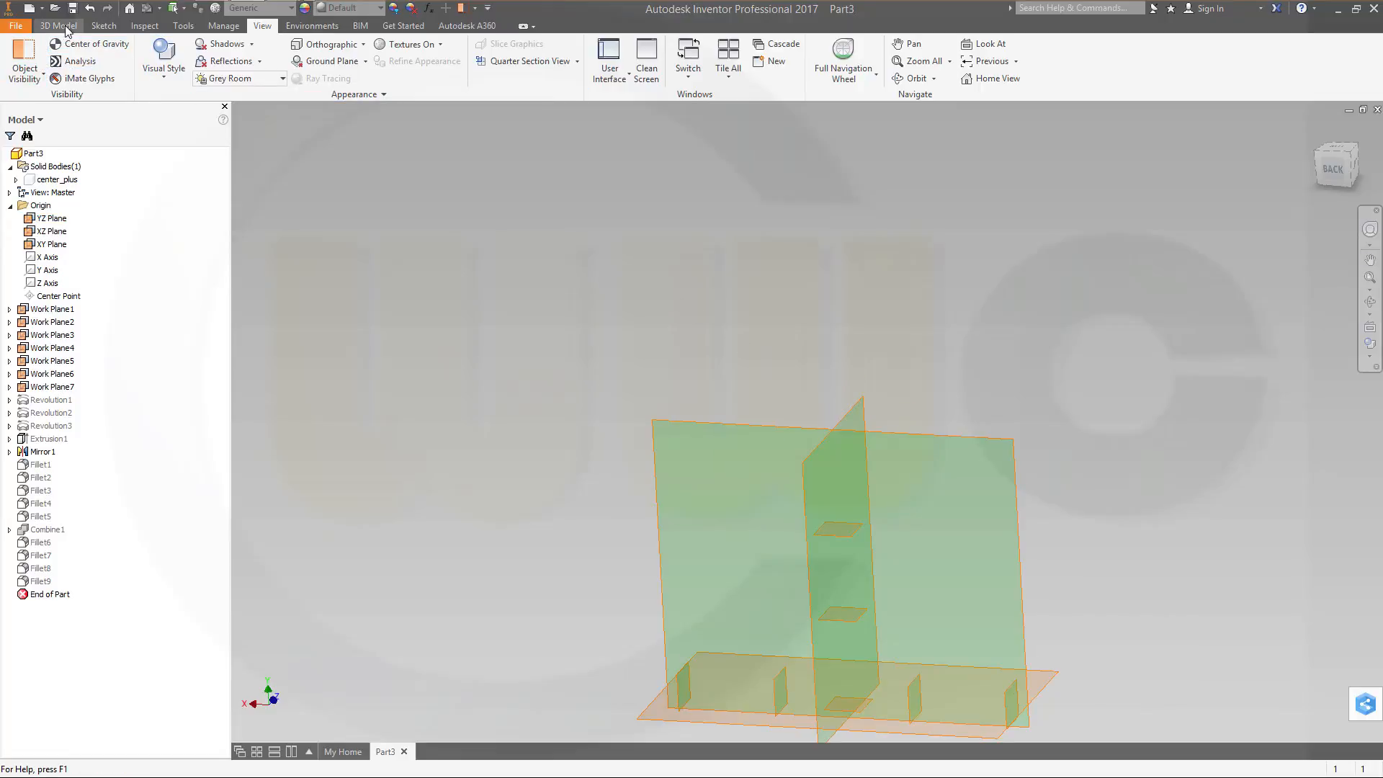
Step: Start a new 2D sketch on the XY origin plane
left_click(104, 26)
left_click(46, 59)
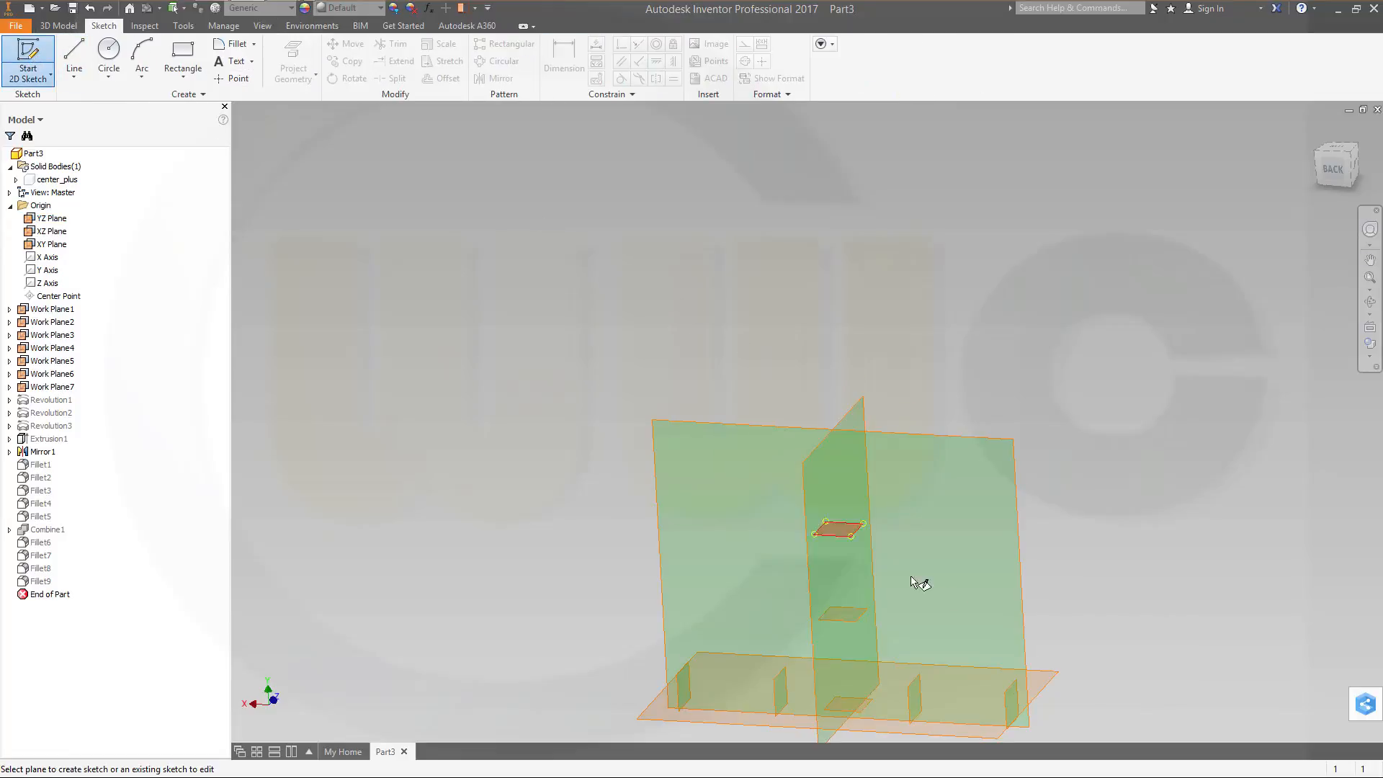
left_click(1026, 533)
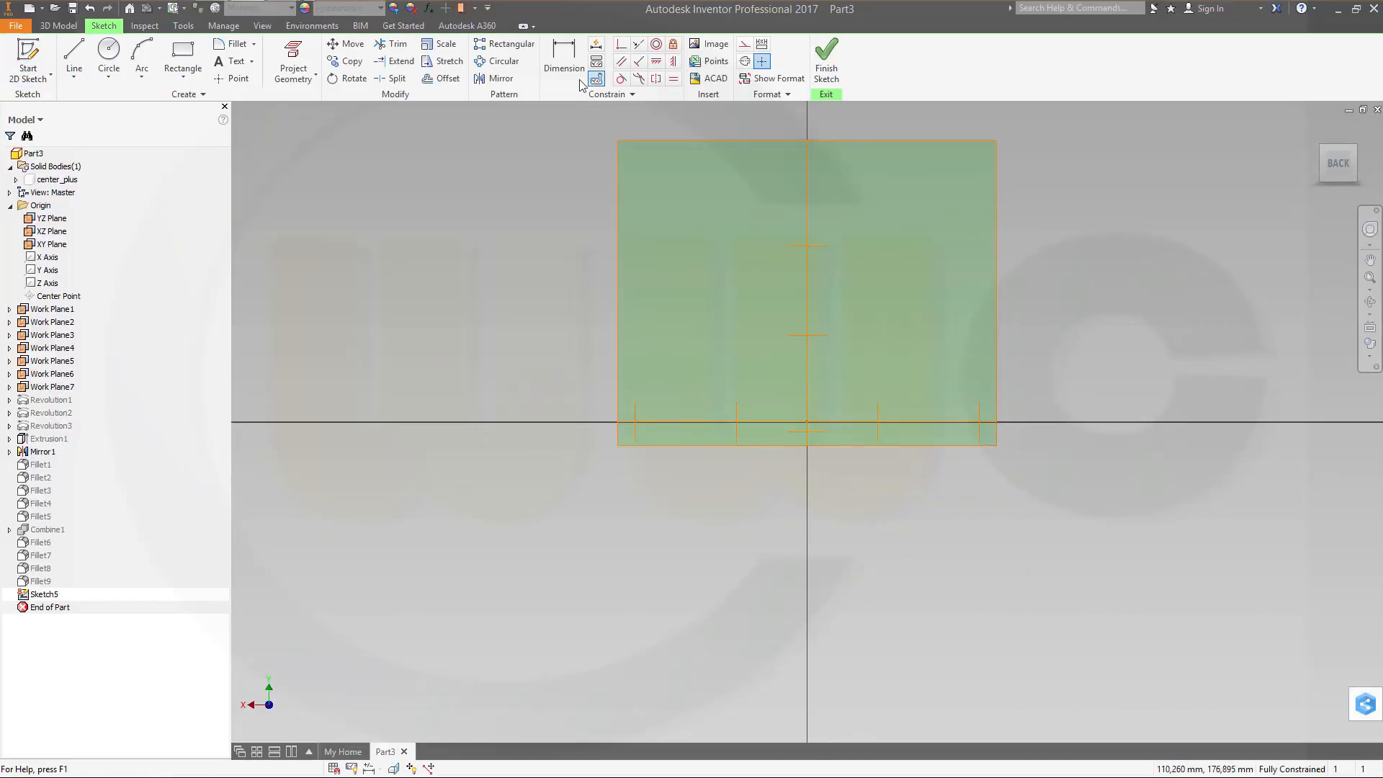
Step: Project the seven user work planes into the sketch as construction lines
left_click(295, 55)
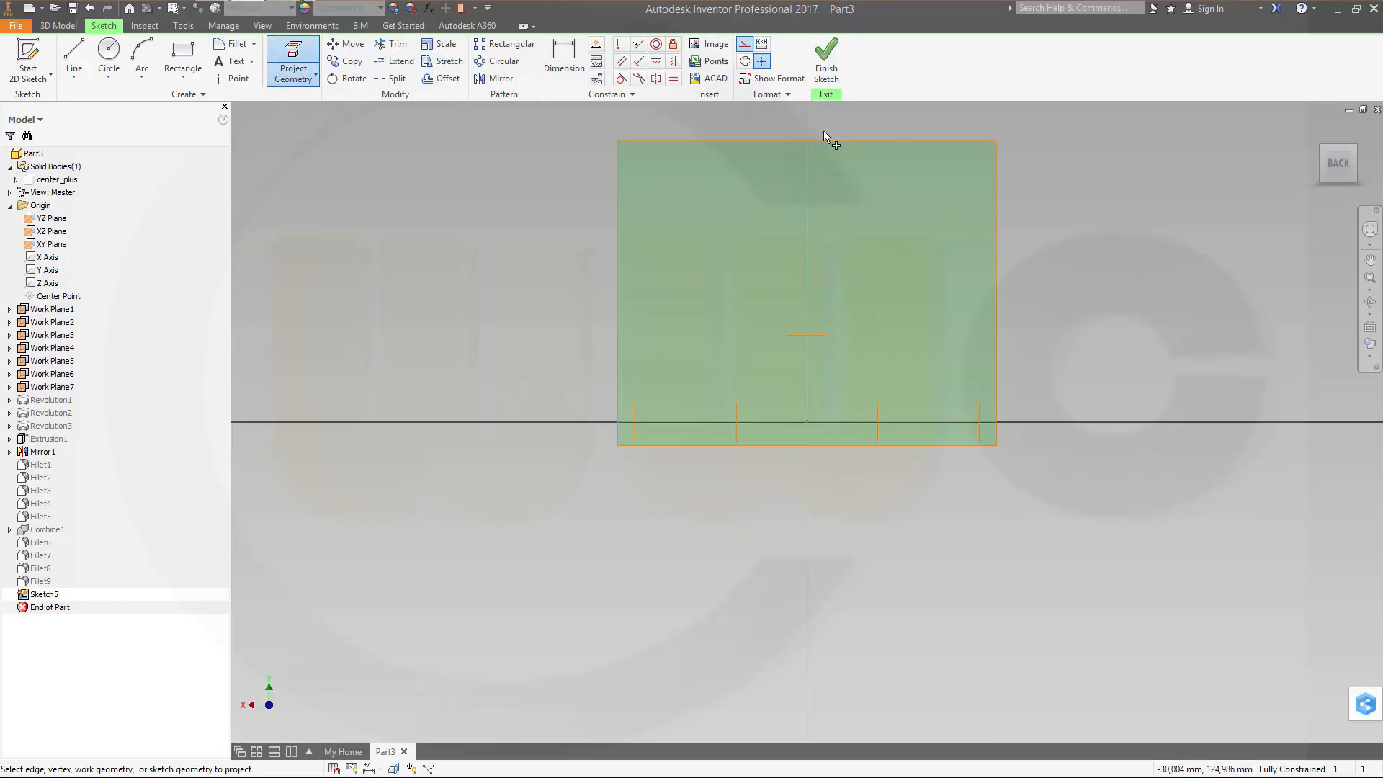
left_click(743, 46)
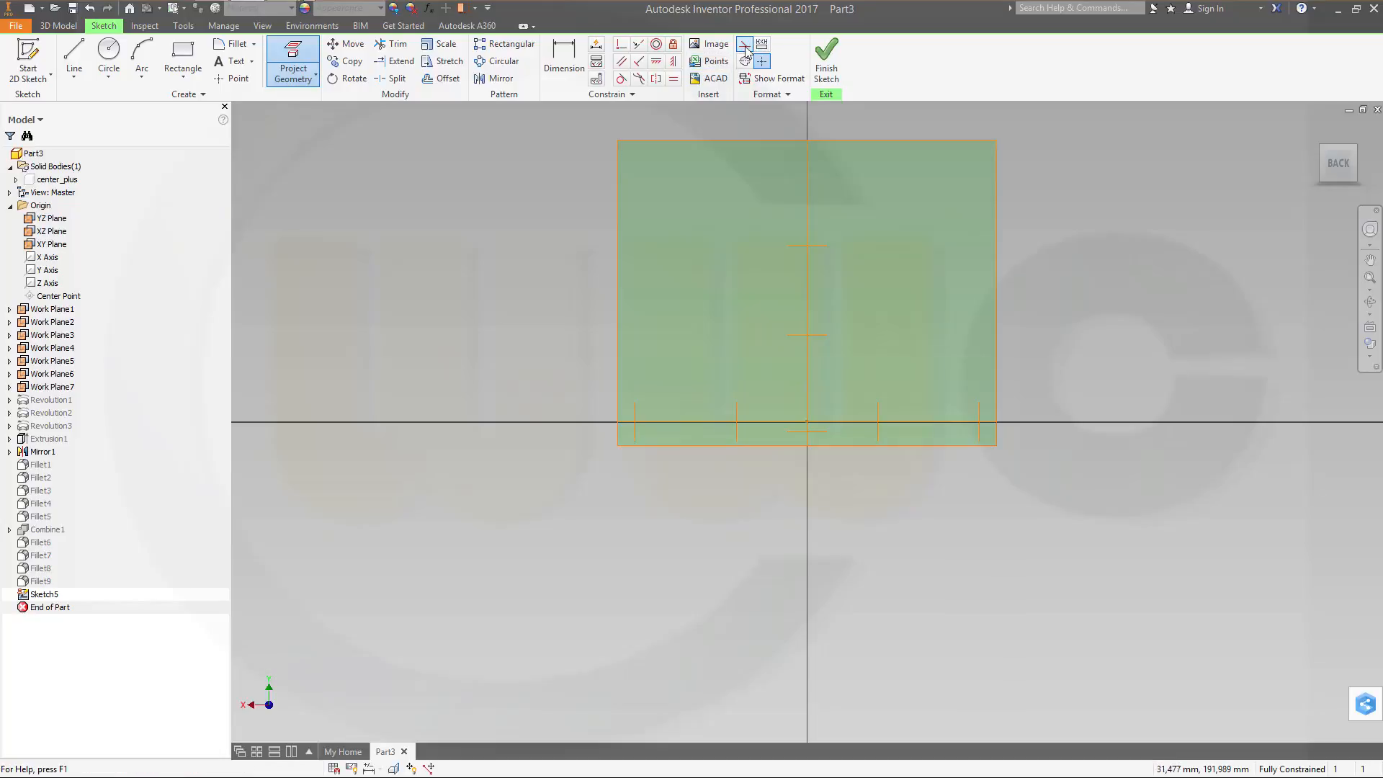
left_click(637, 433)
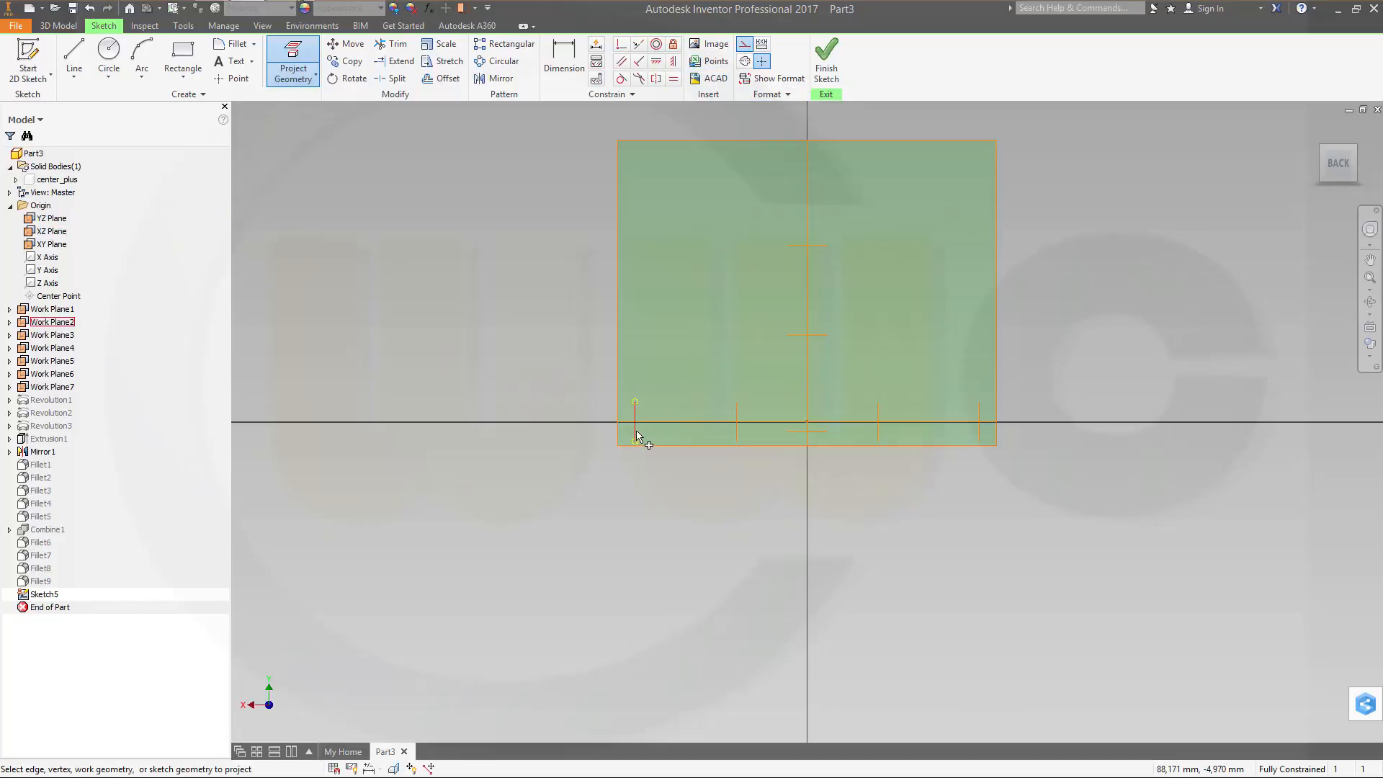
left_click(738, 436)
left_click(799, 433)
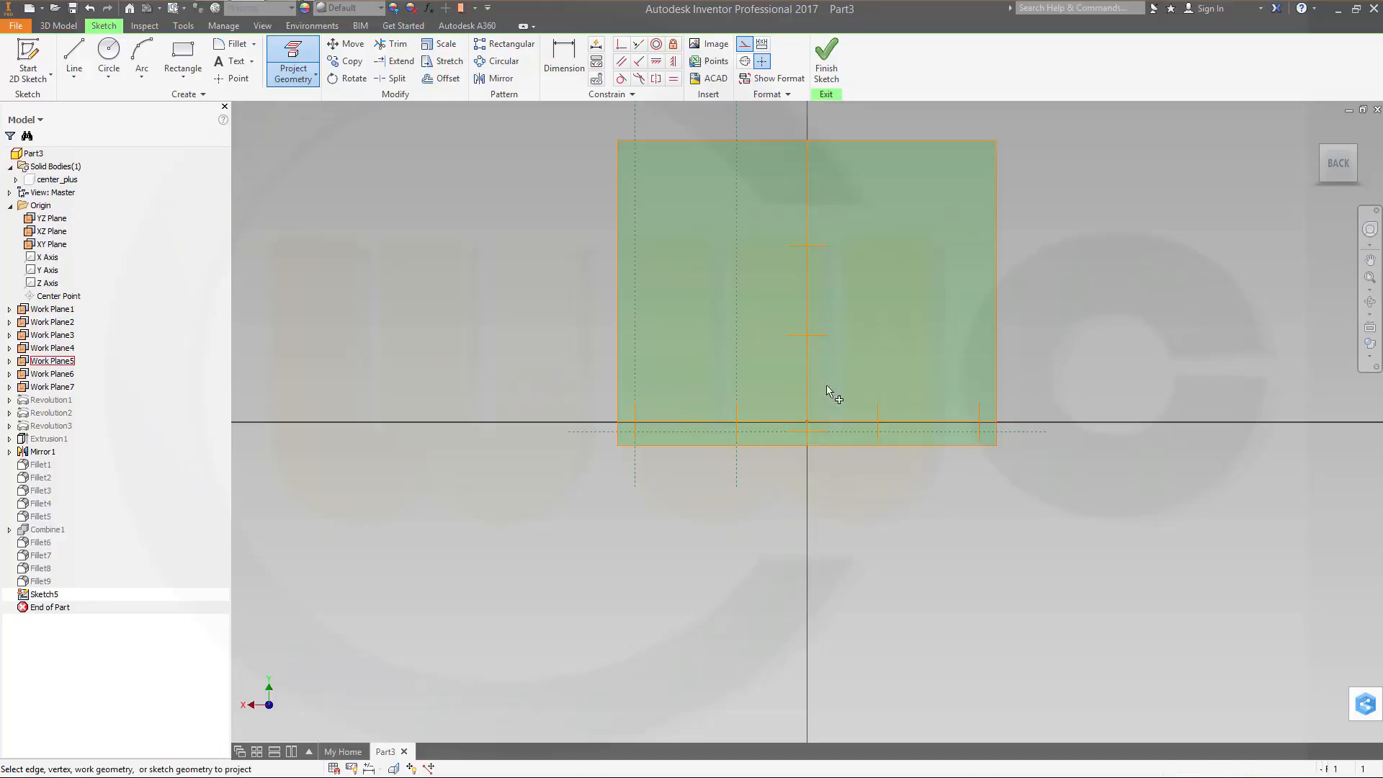
left_click(794, 336)
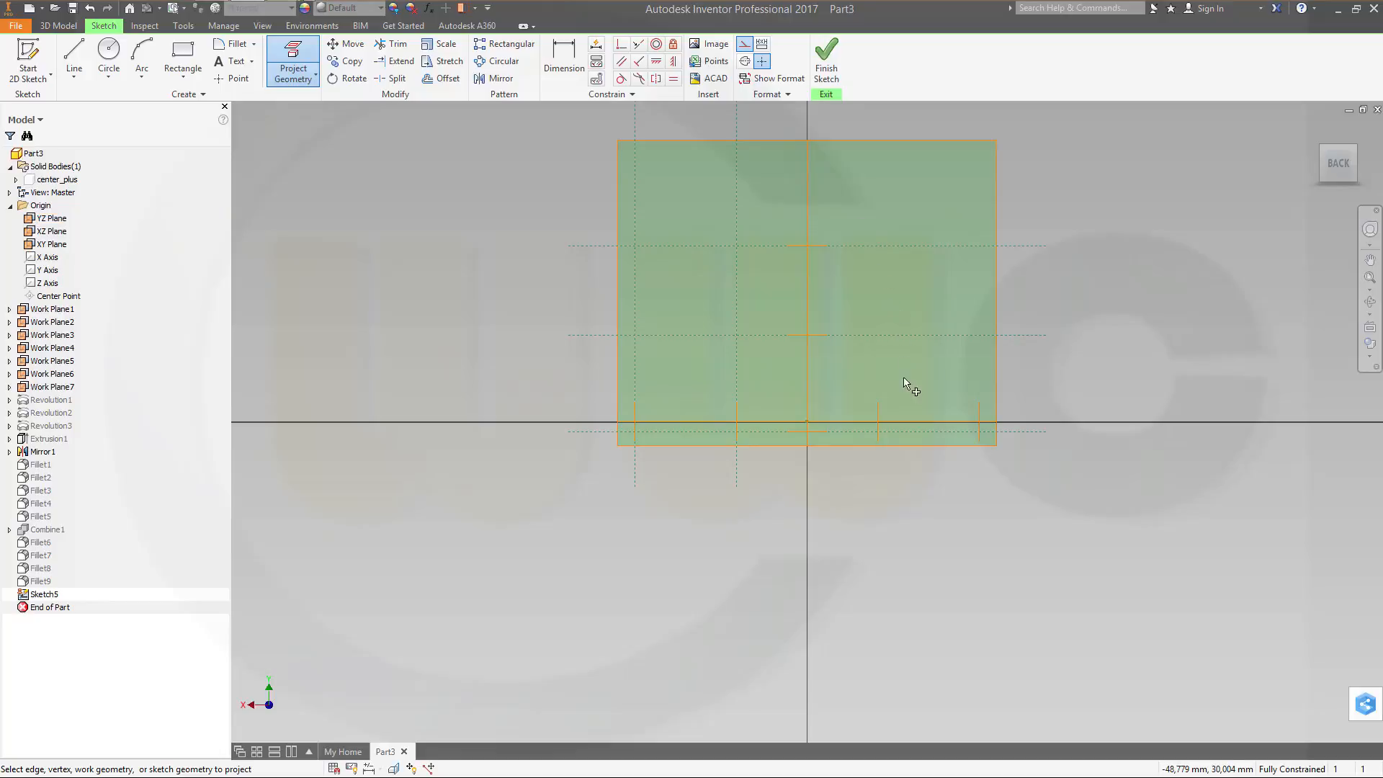
left_click(881, 410)
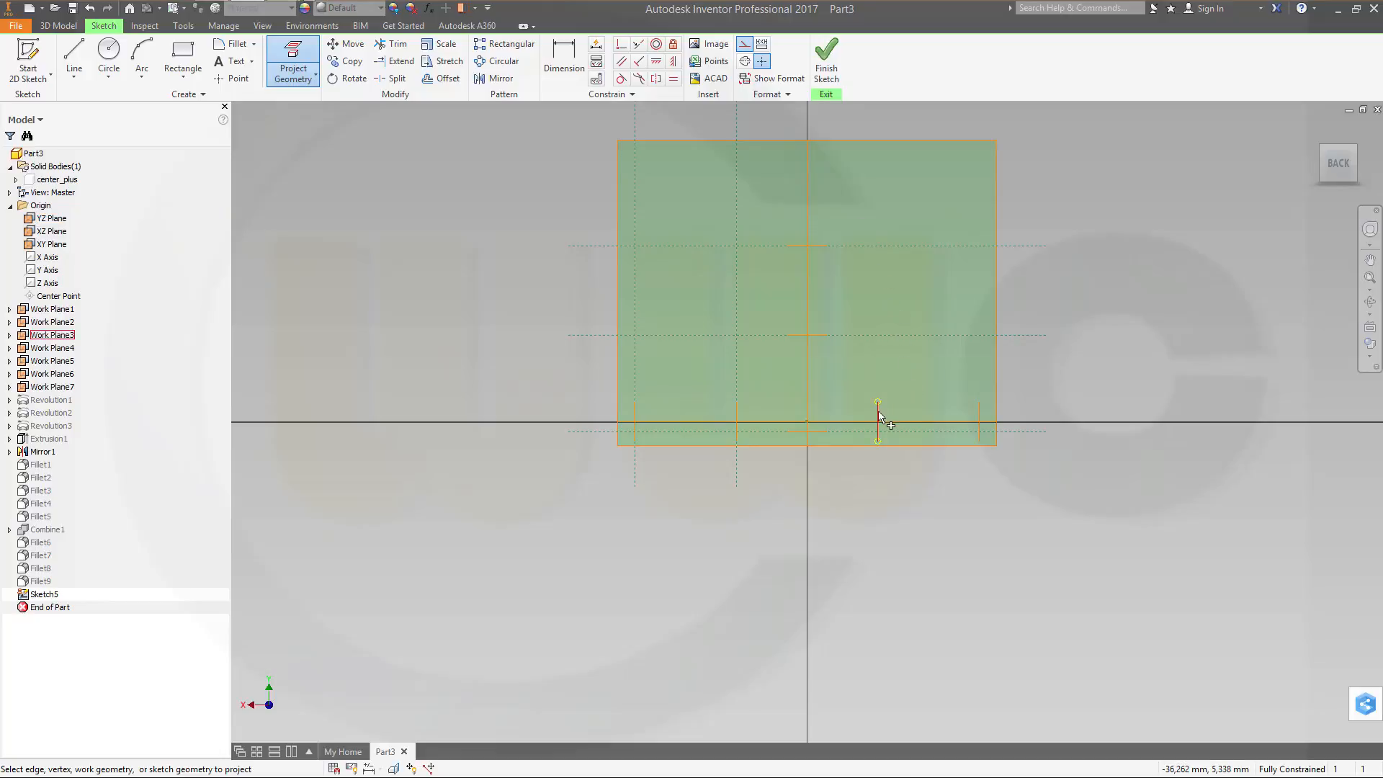
left_click(980, 414)
scroll(860, 249, "down", 3)
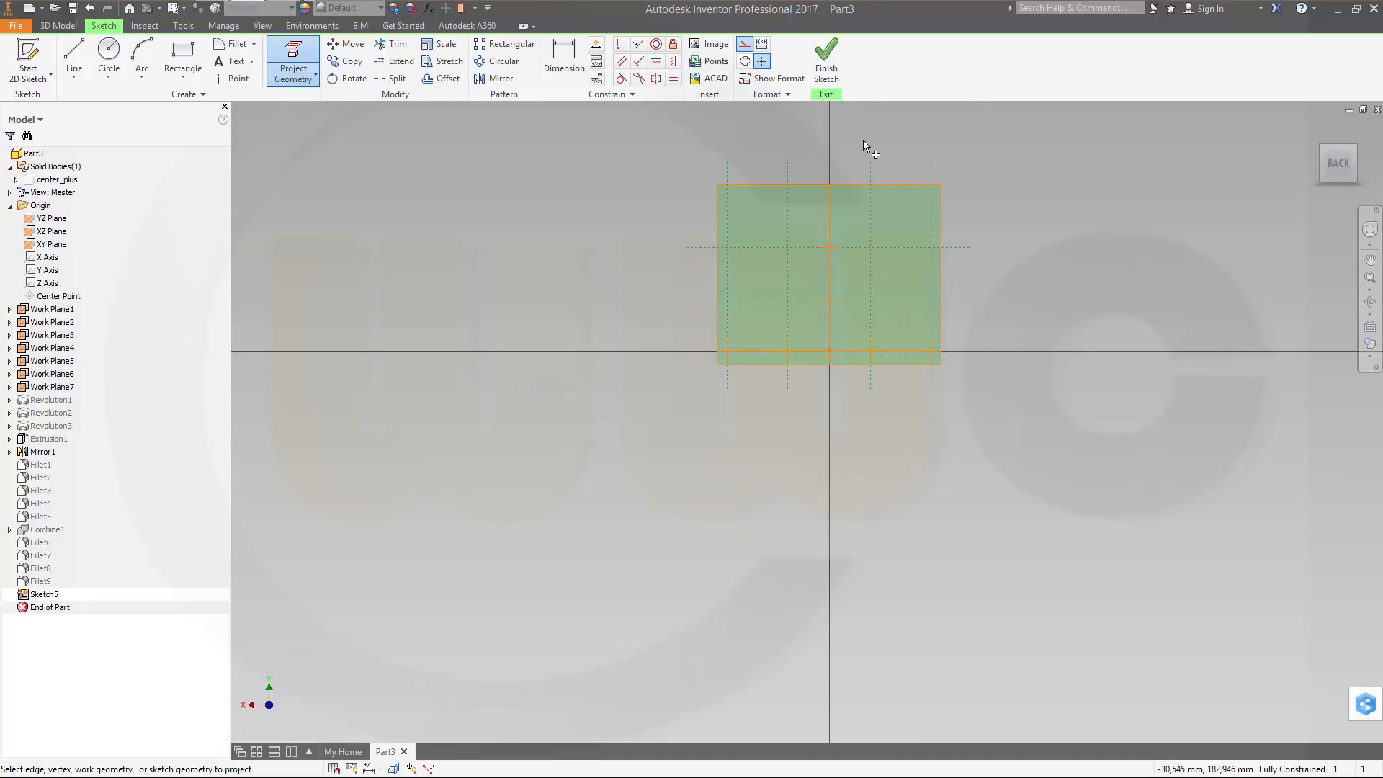
scroll(863, 139, "up", 3)
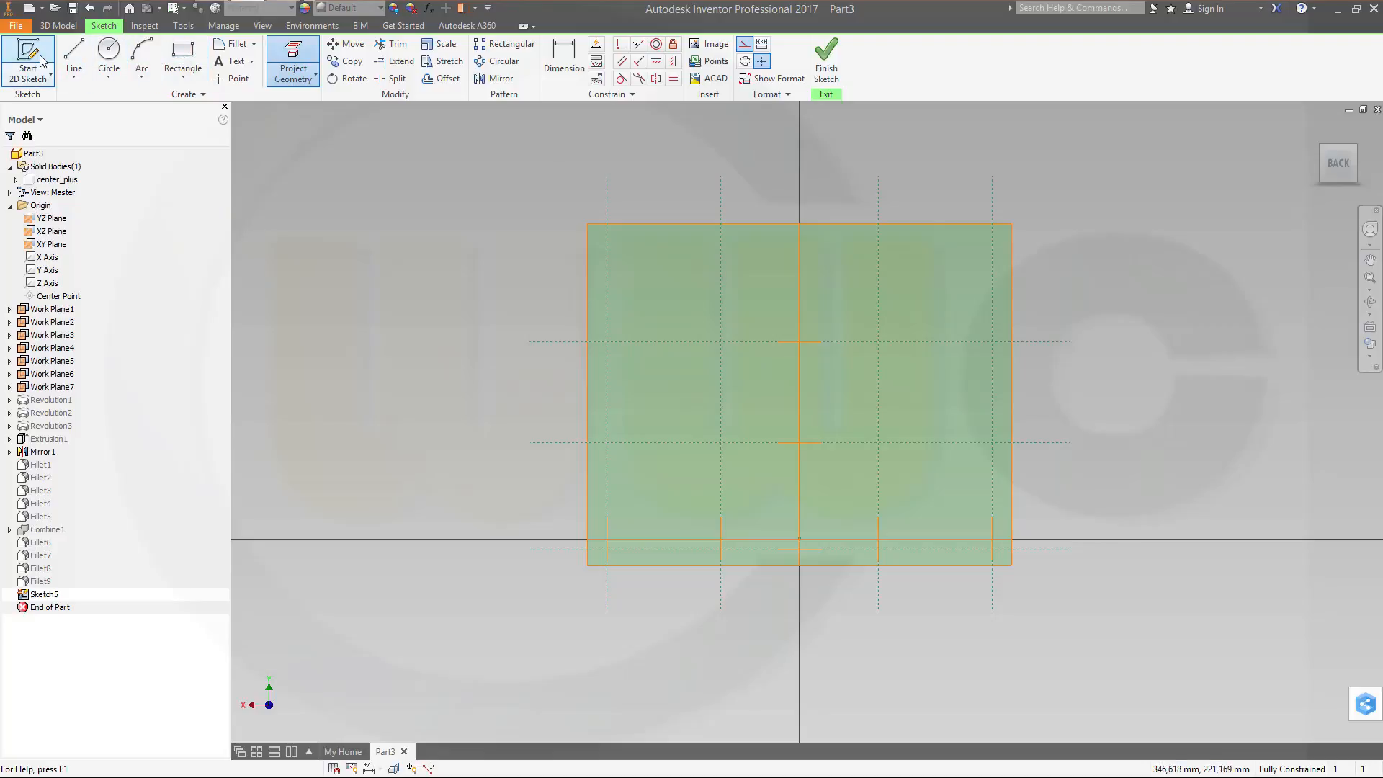
Step: Sketch the new stepped profile's horizontal base line, an outer edge about 30 mm tall, a top edge about 15 mm long and a short perpendicular drop
left_click(73, 58)
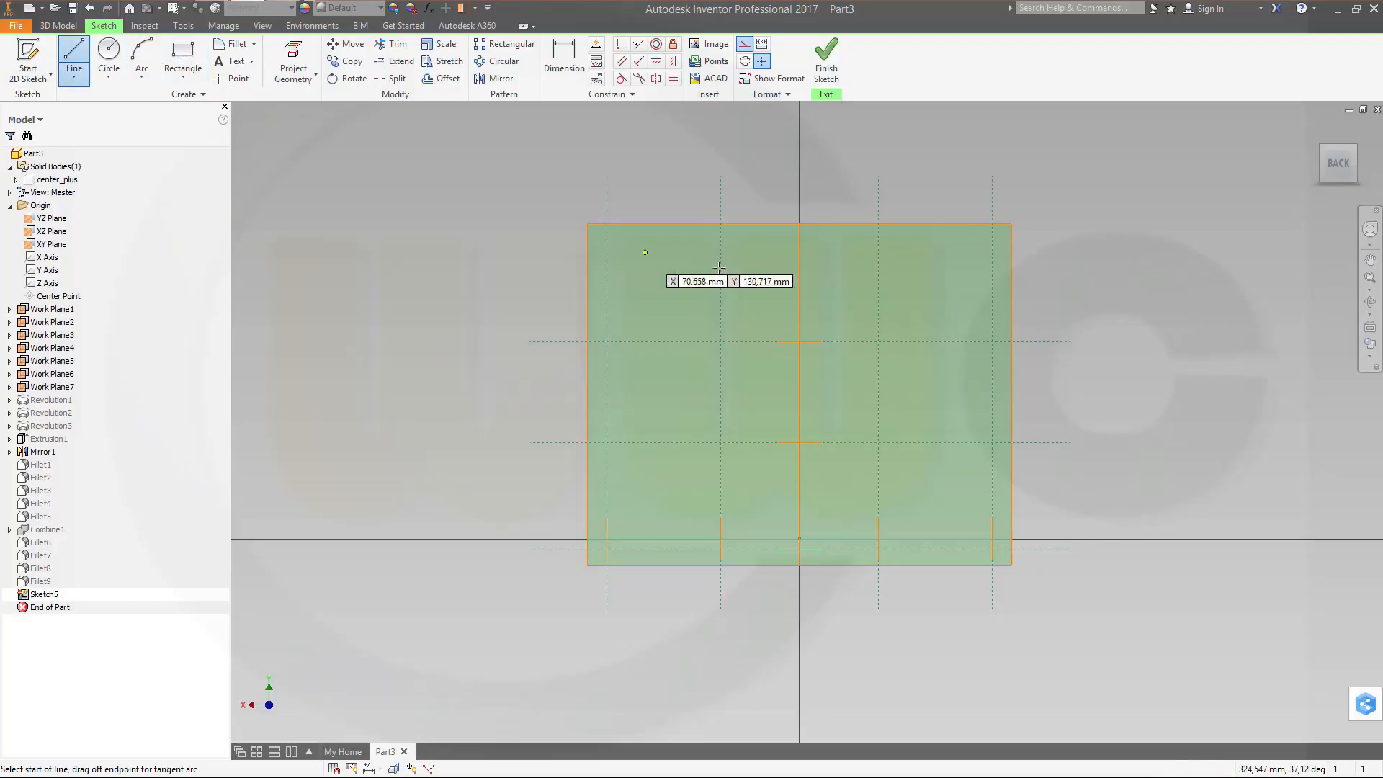
scroll(719, 267, "down", 1)
scroll(810, 295, "up", 2)
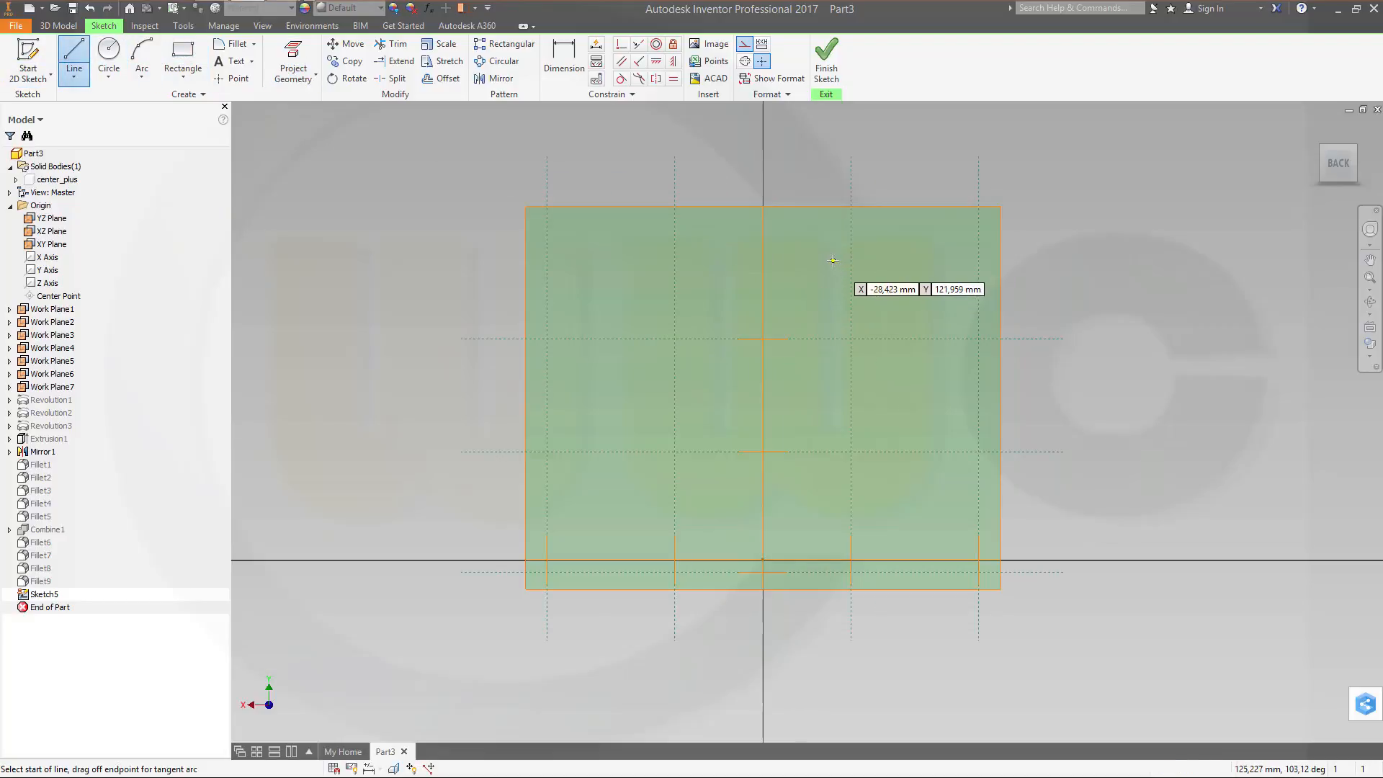
scroll(870, 274, "up", 2)
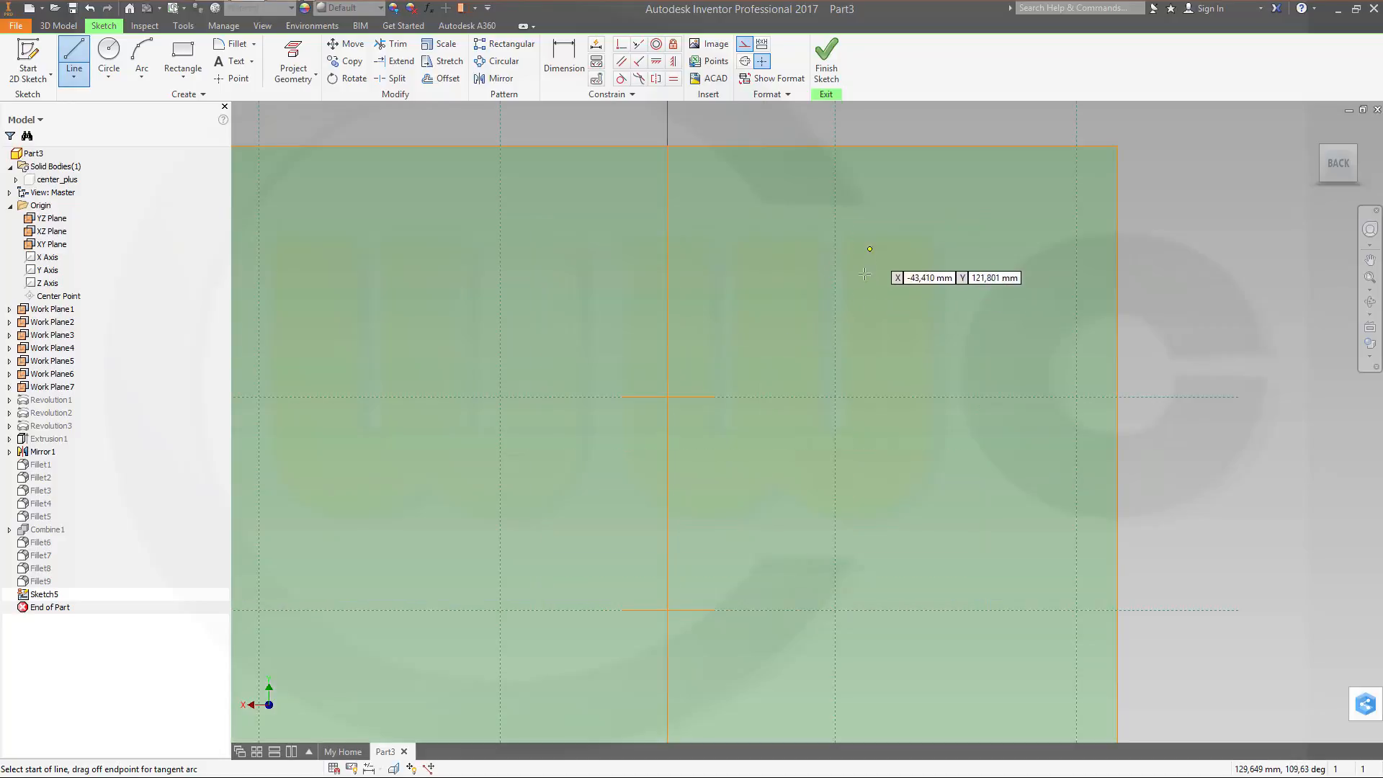
left_click(852, 378)
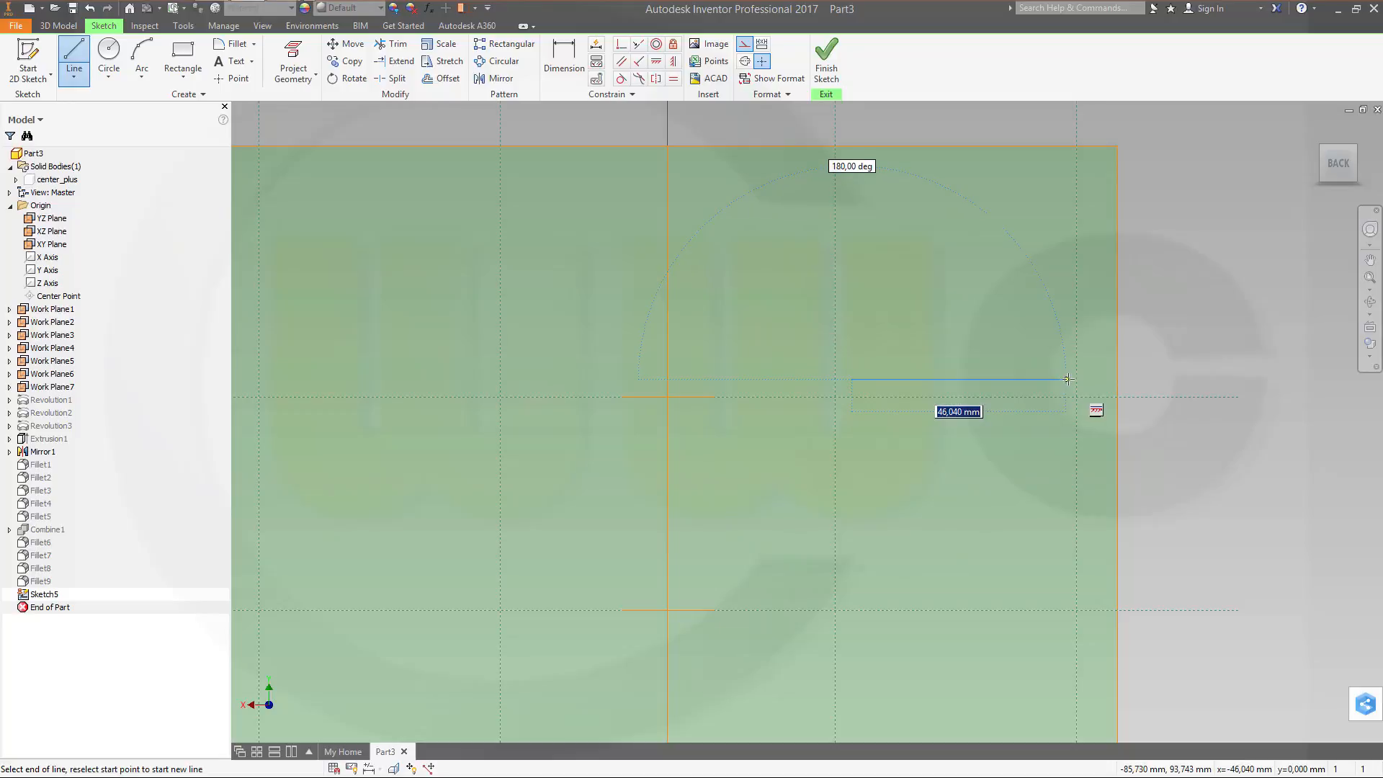
left_click(1108, 375)
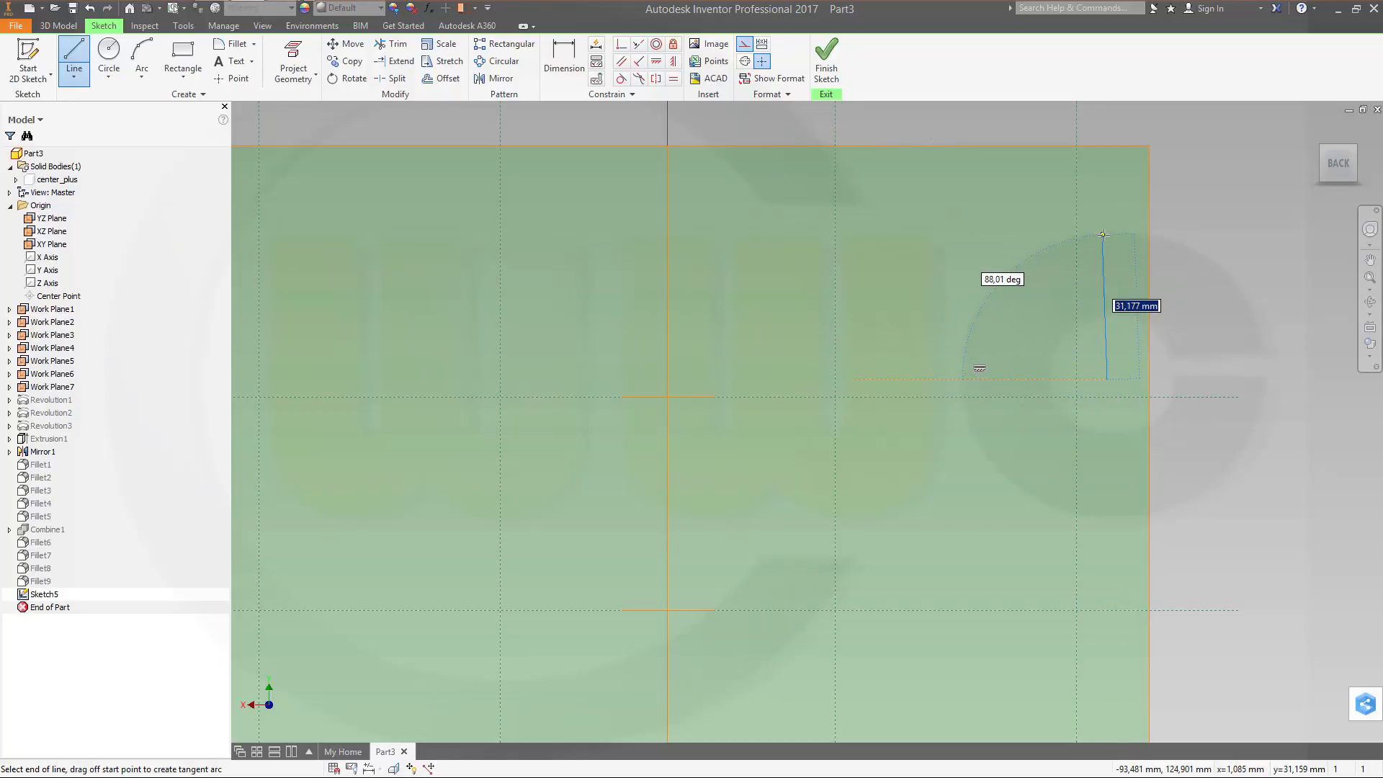
left_click(1107, 241)
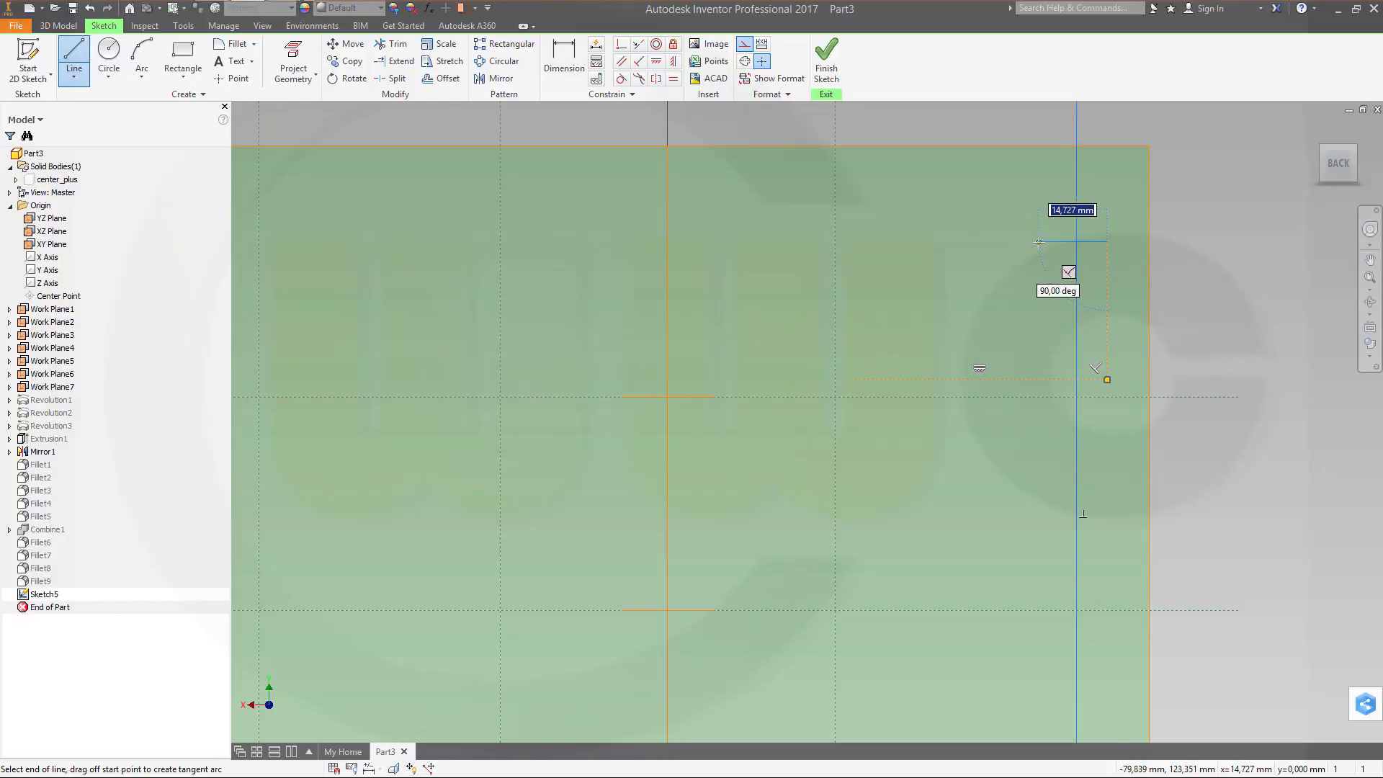
left_click(1038, 242)
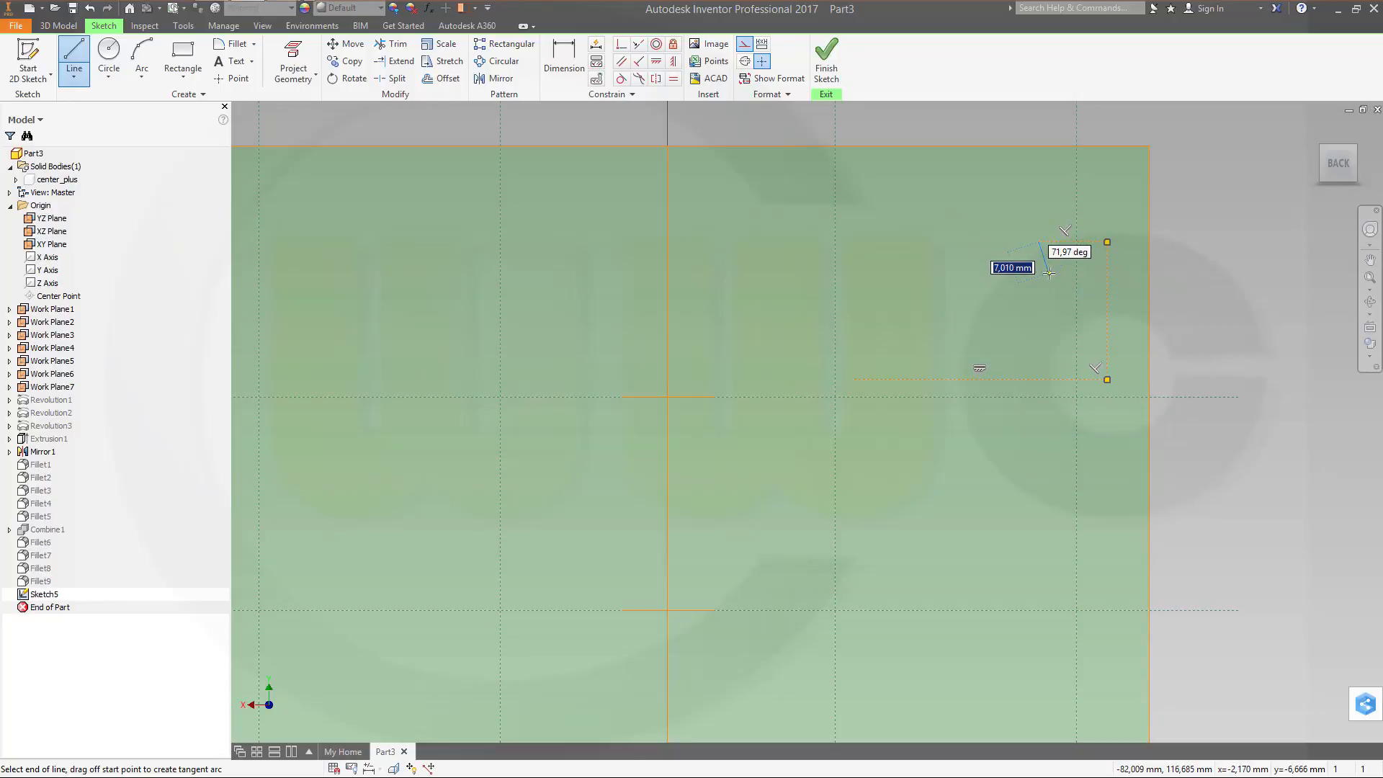
left_click(1039, 281)
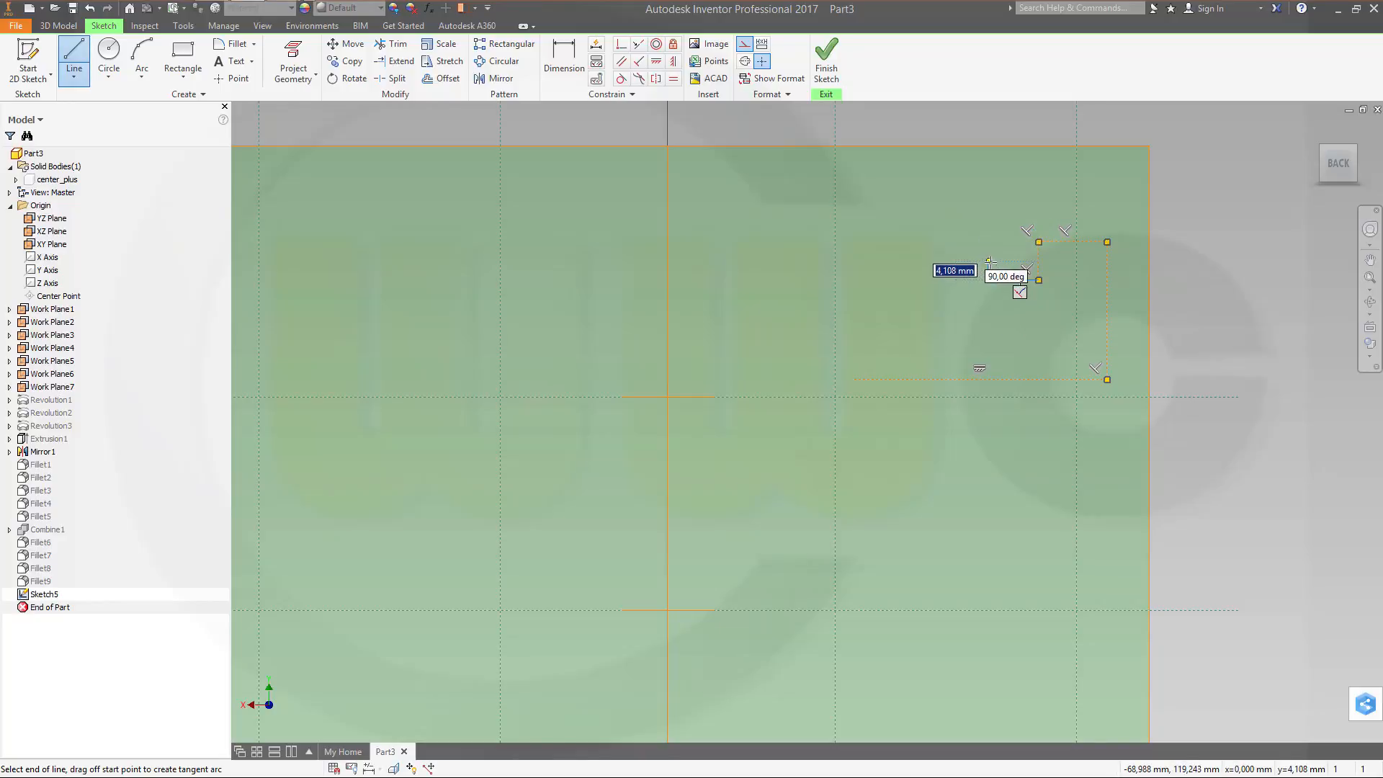
Step: Continue the profile with a recess, a 4.8 mm rise, a shoulder about 5.8 mm wide, a 10 mm drop and a 3.8 mm horizontal line
scroll(990, 261, "up", 2)
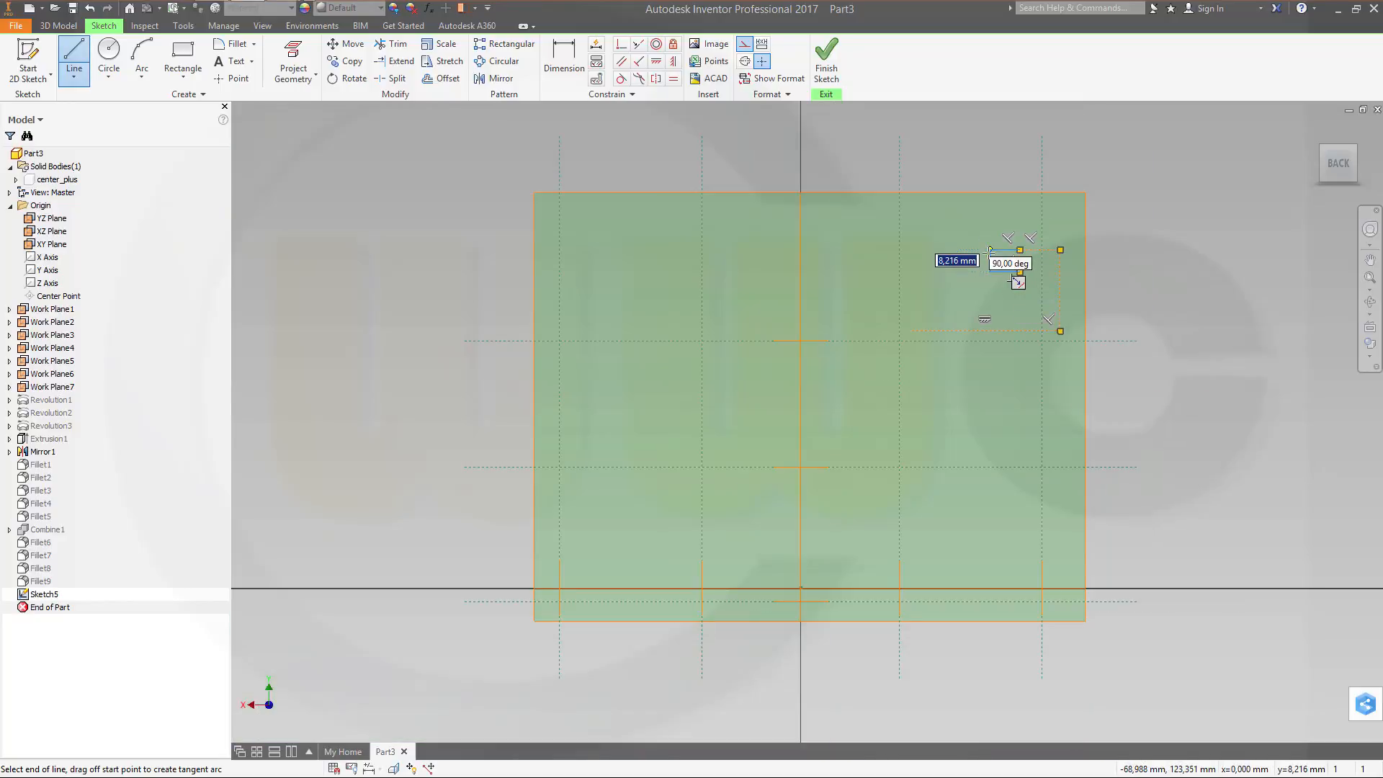
scroll(991, 256, "down", 3)
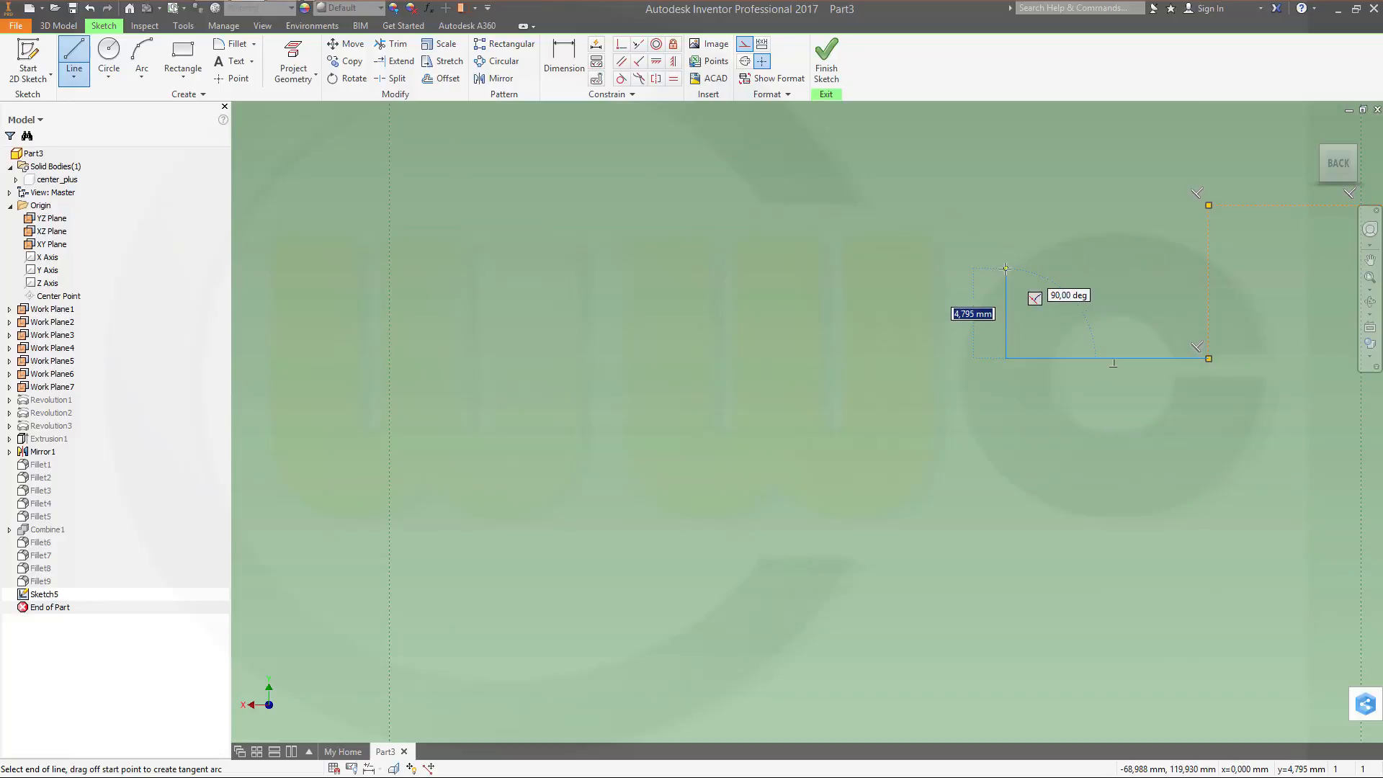
left_click(1004, 267)
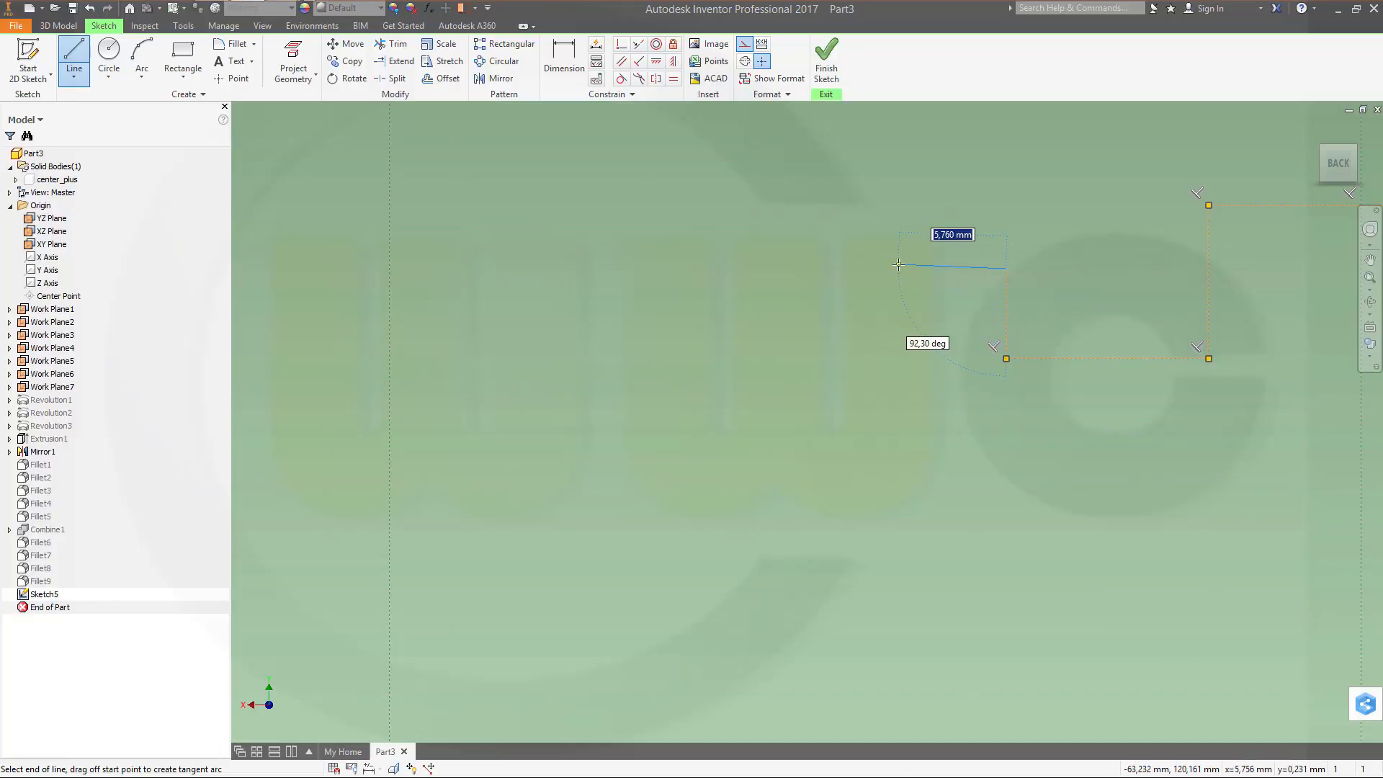
left_click(898, 265)
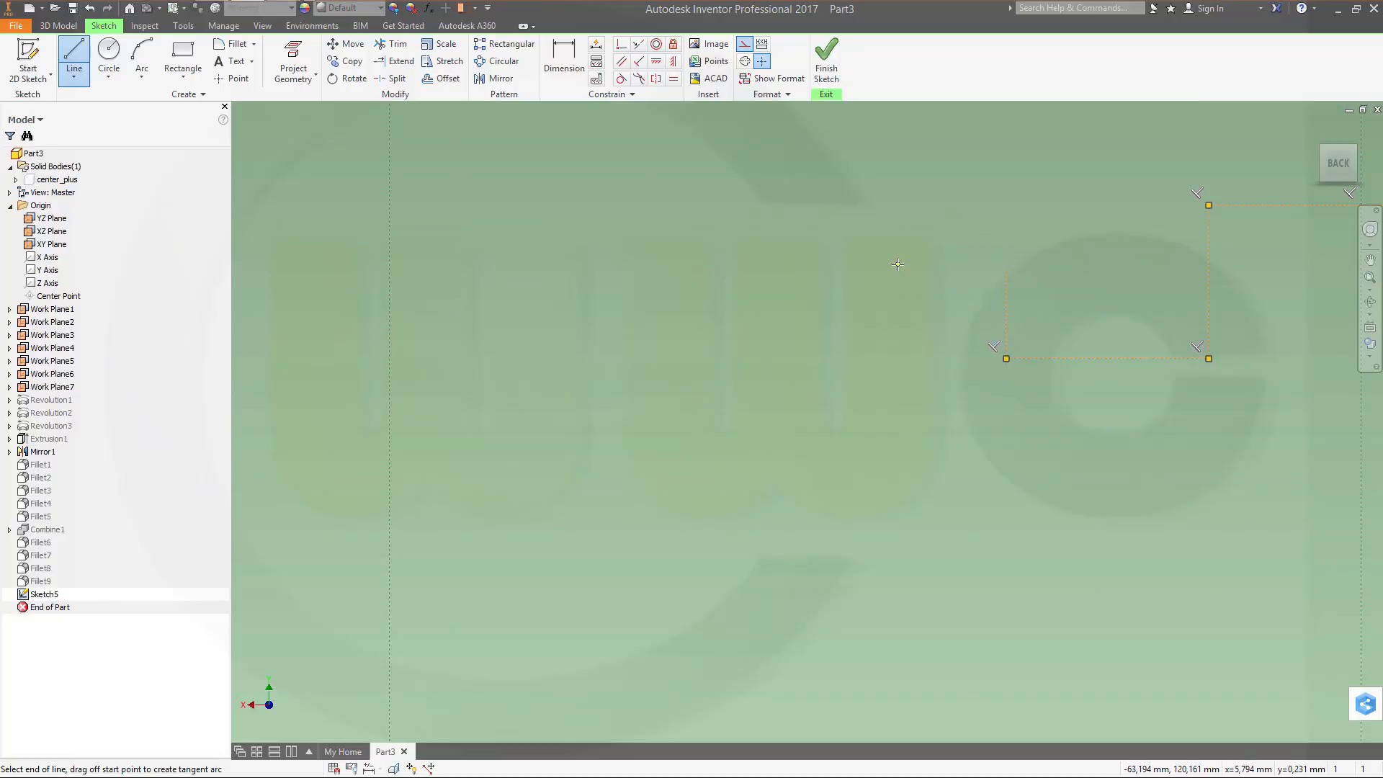
left_click(897, 452)
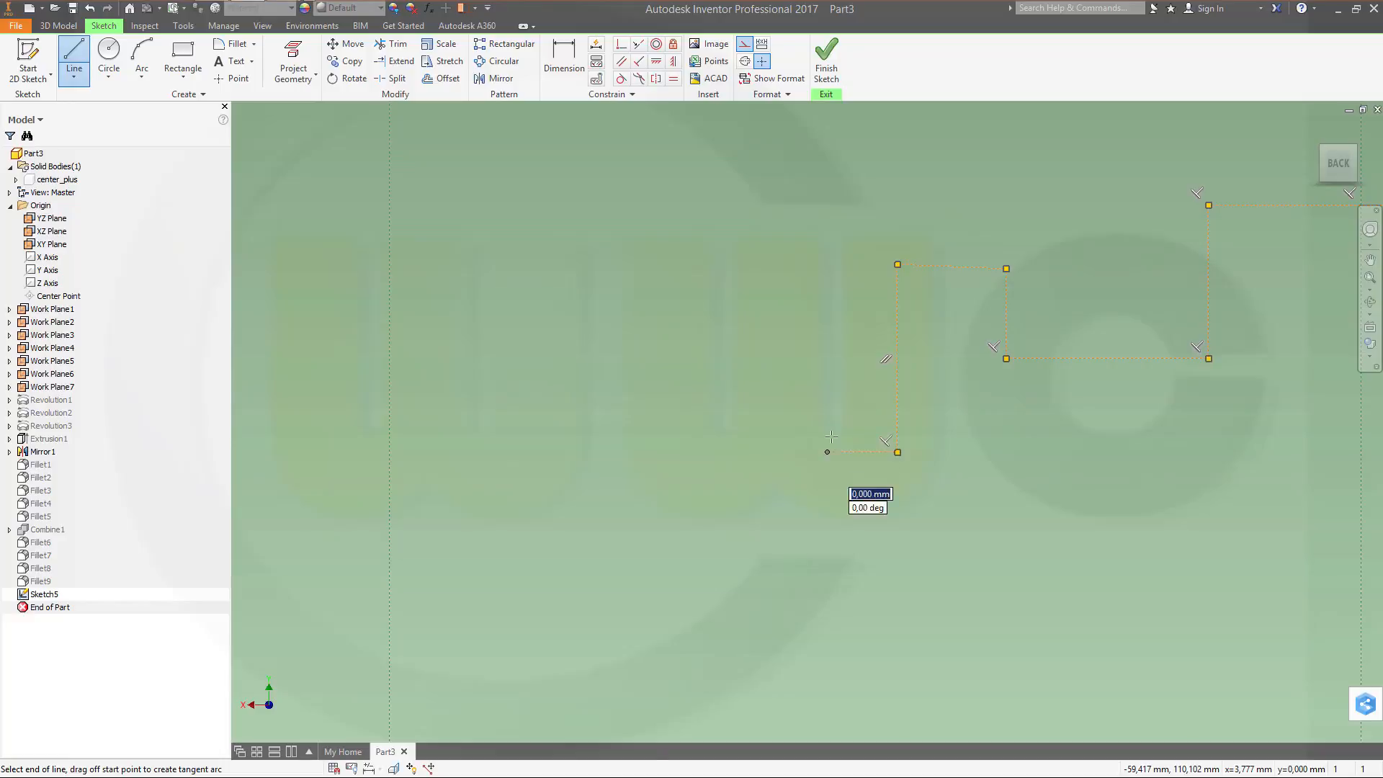
left_click(826, 452)
Step: Add a small rectangular rib about 3 mm high and 3.4 mm wide to the profile, followed by a short horizontal line
left_click(826, 395)
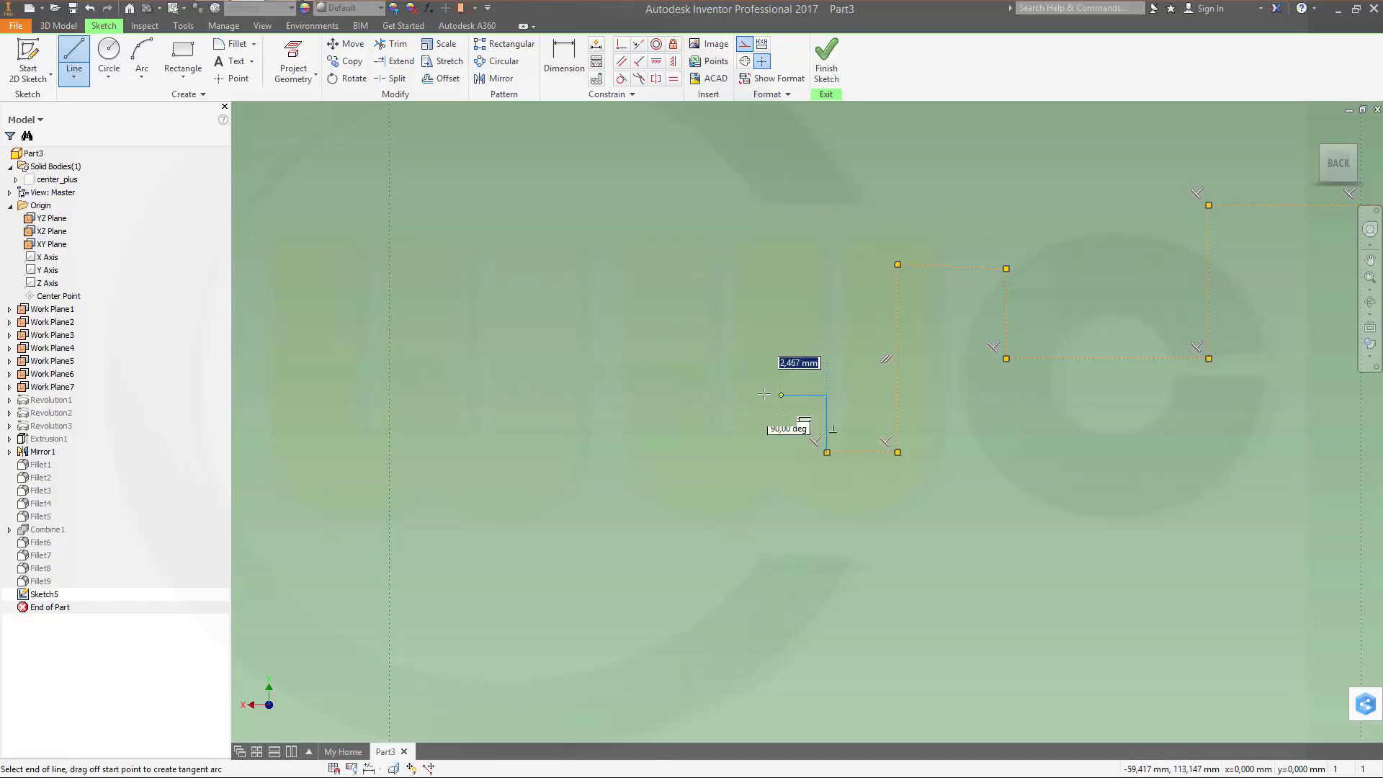
left_click(763, 394)
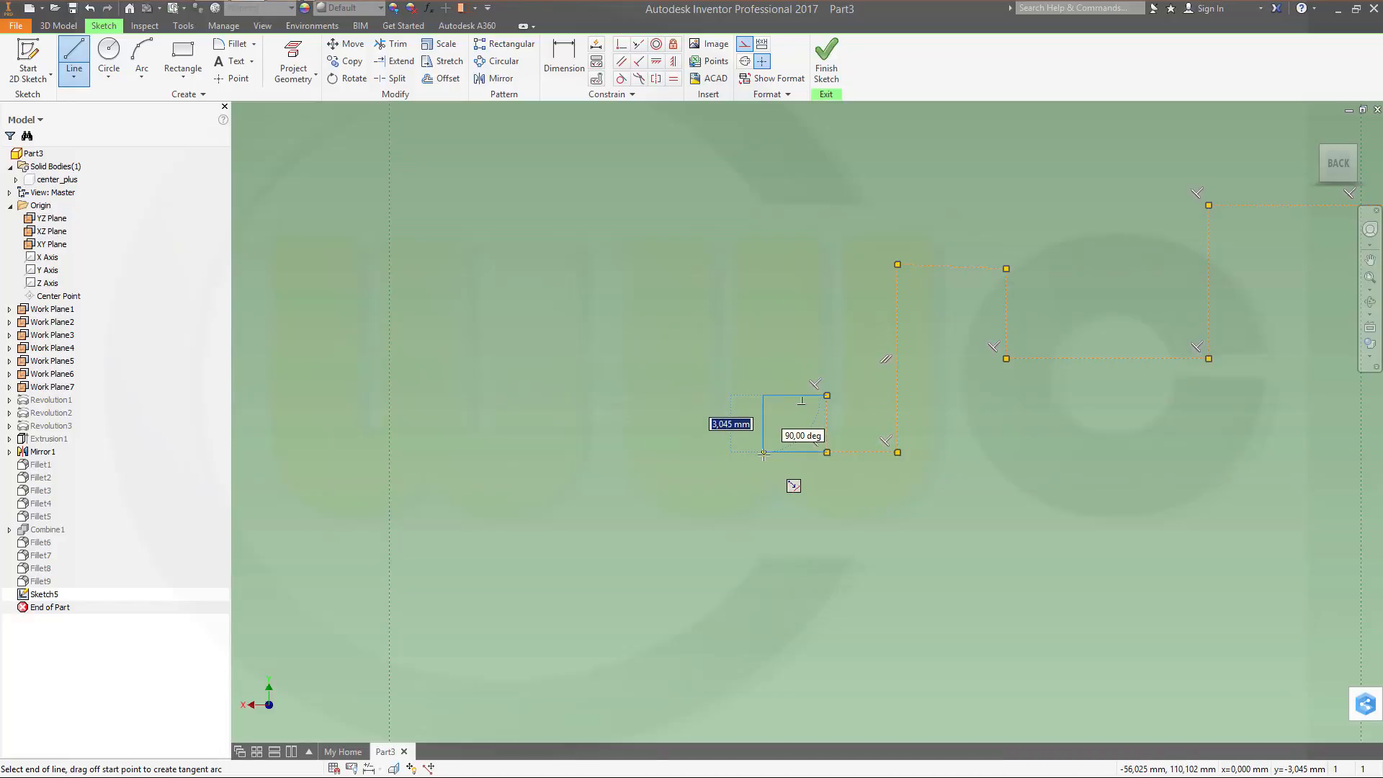
left_click(763, 452)
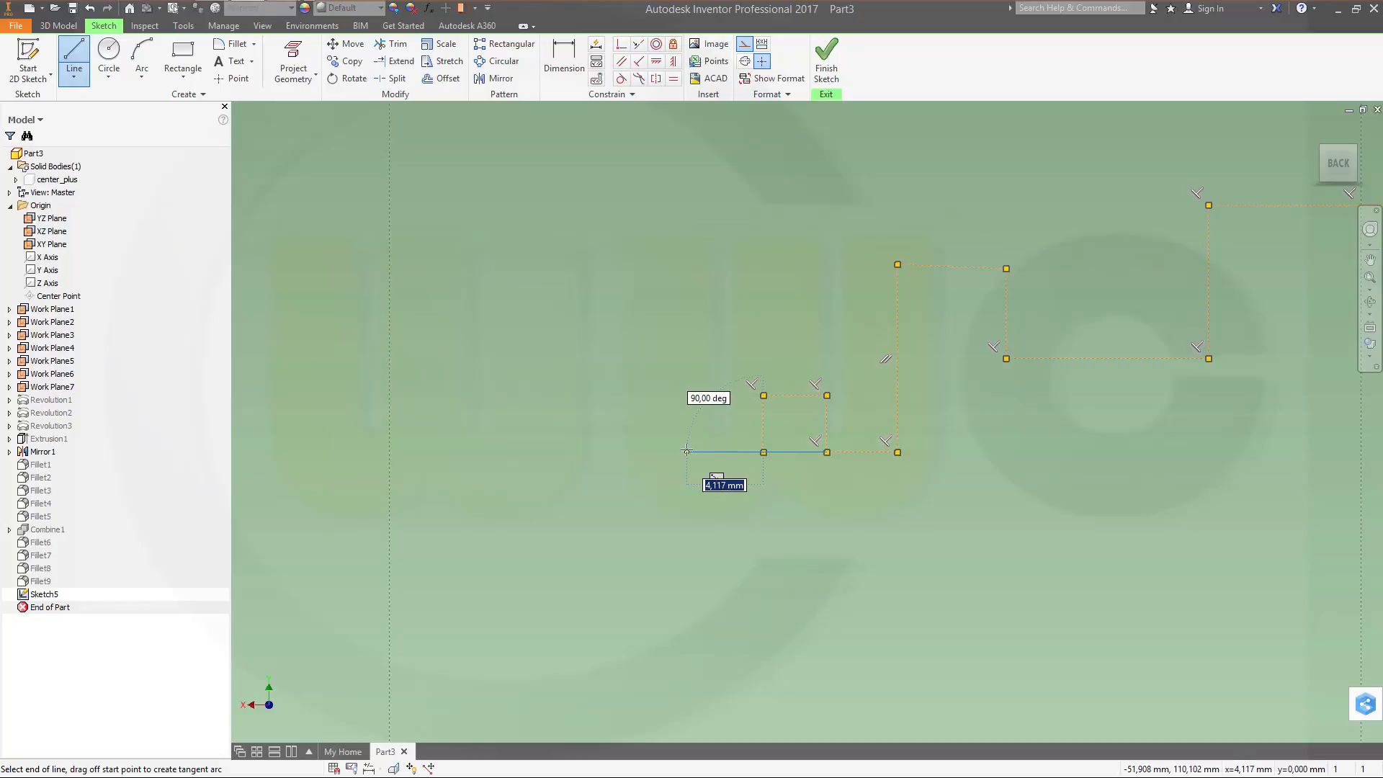
left_click(695, 452)
Step: Close the profile with a sloped line back to the start of the base line and end the line chain
scroll(692, 446, "up", 2)
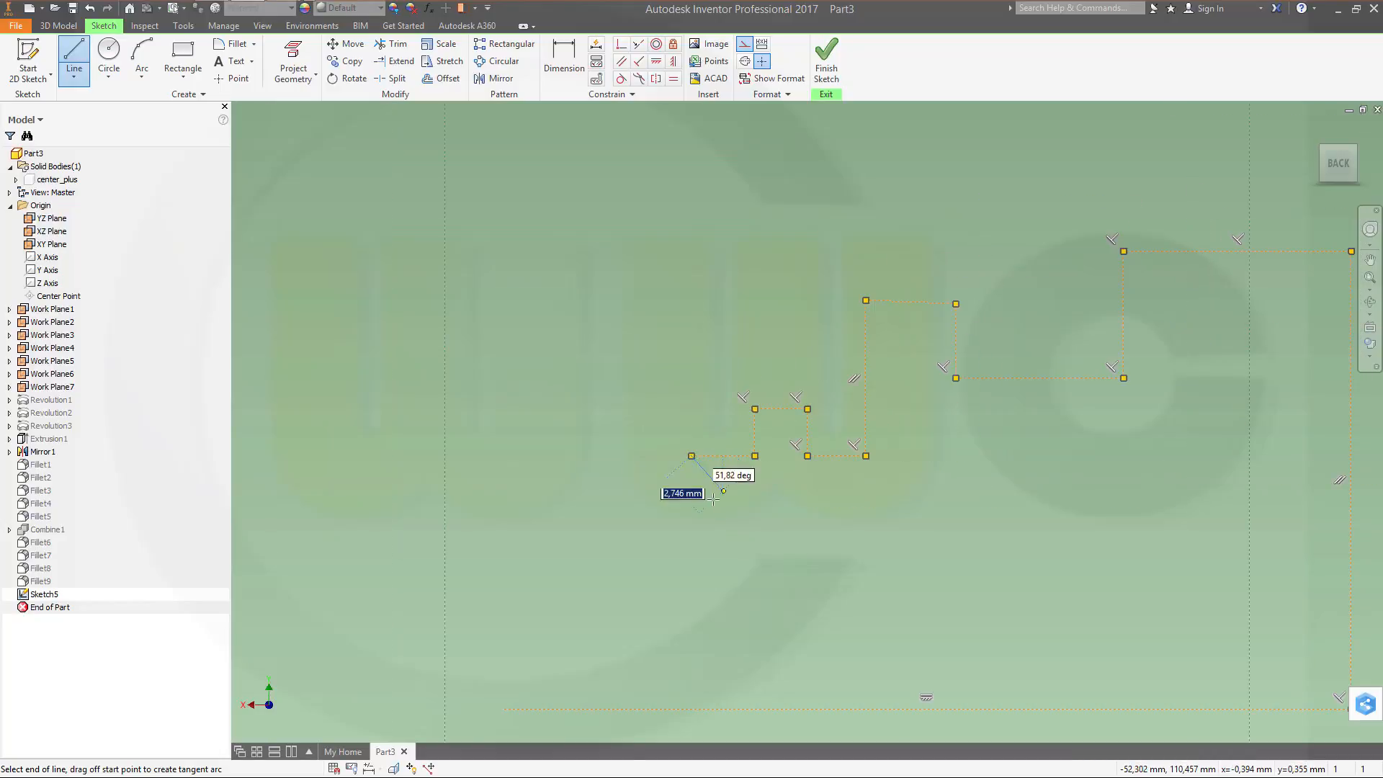
scroll(684, 490, "down", 3)
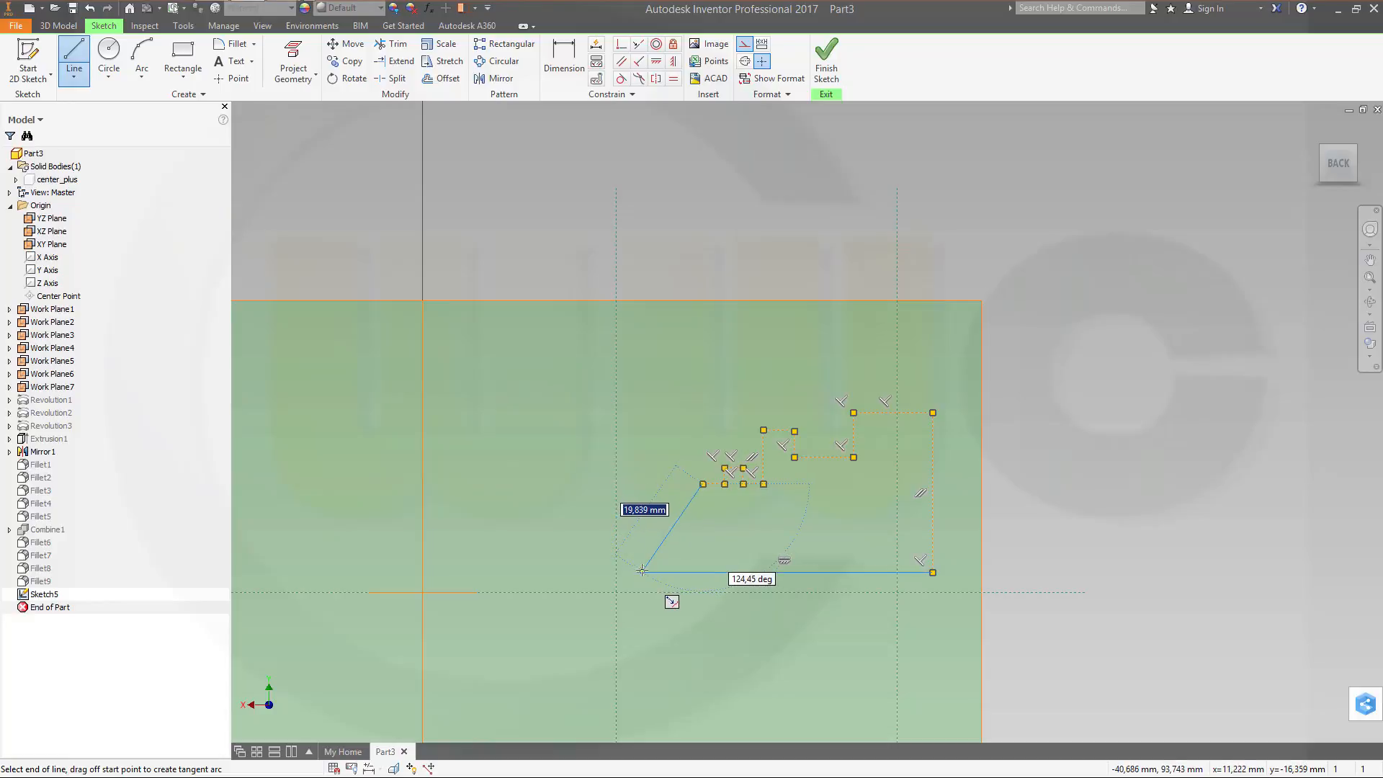
right_click(654, 537)
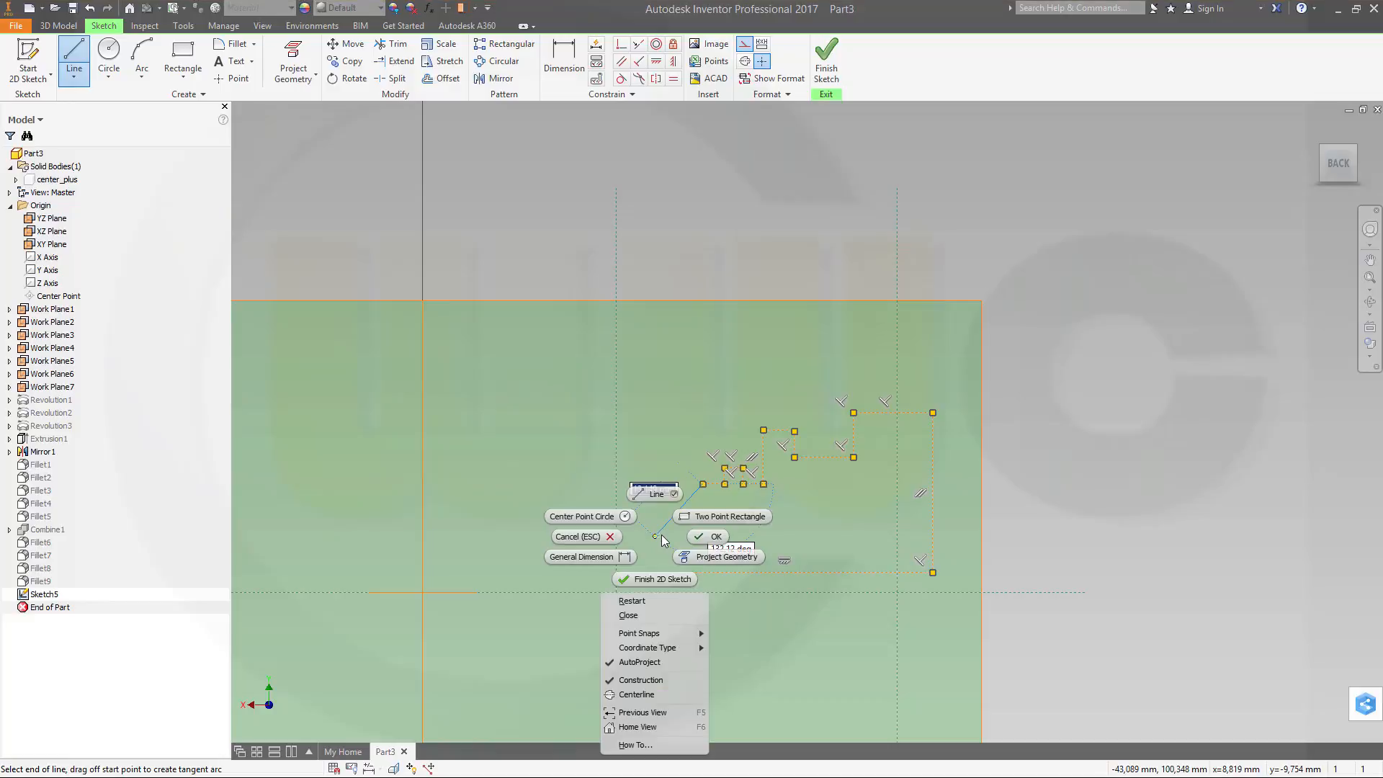
left_click(657, 616)
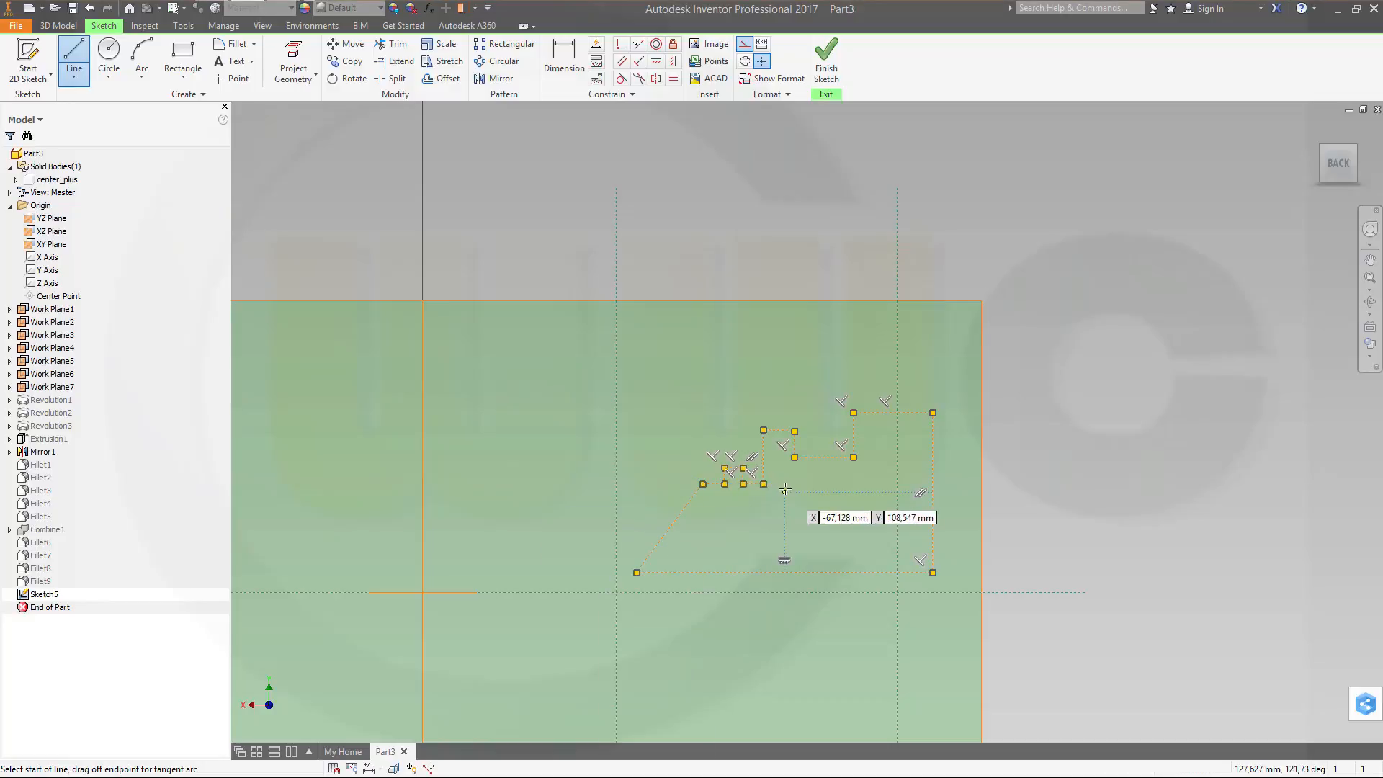
Step: Convert all lines of the stepped profile from construction to normal geometry
scroll(799, 487, "down", 5)
scroll(818, 485, "up", 3)
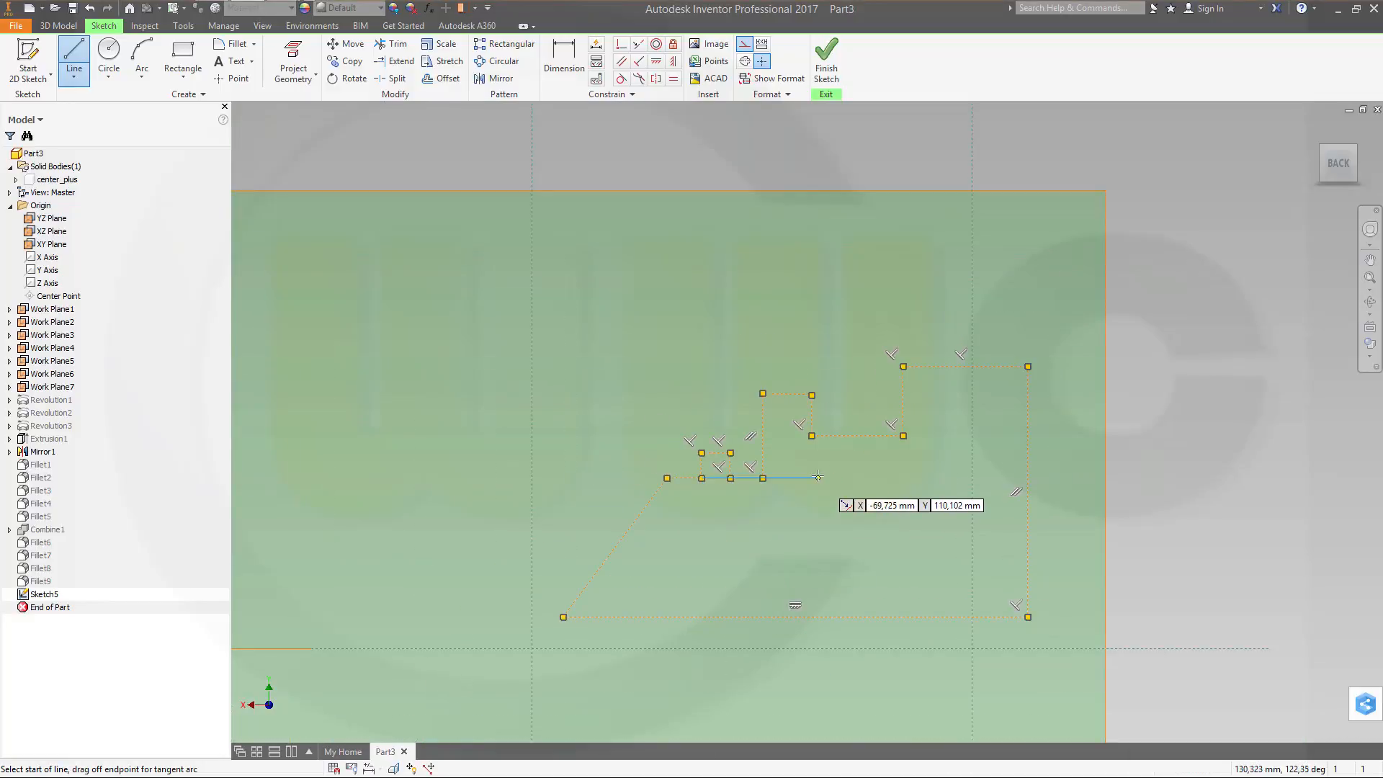
key("Escape")
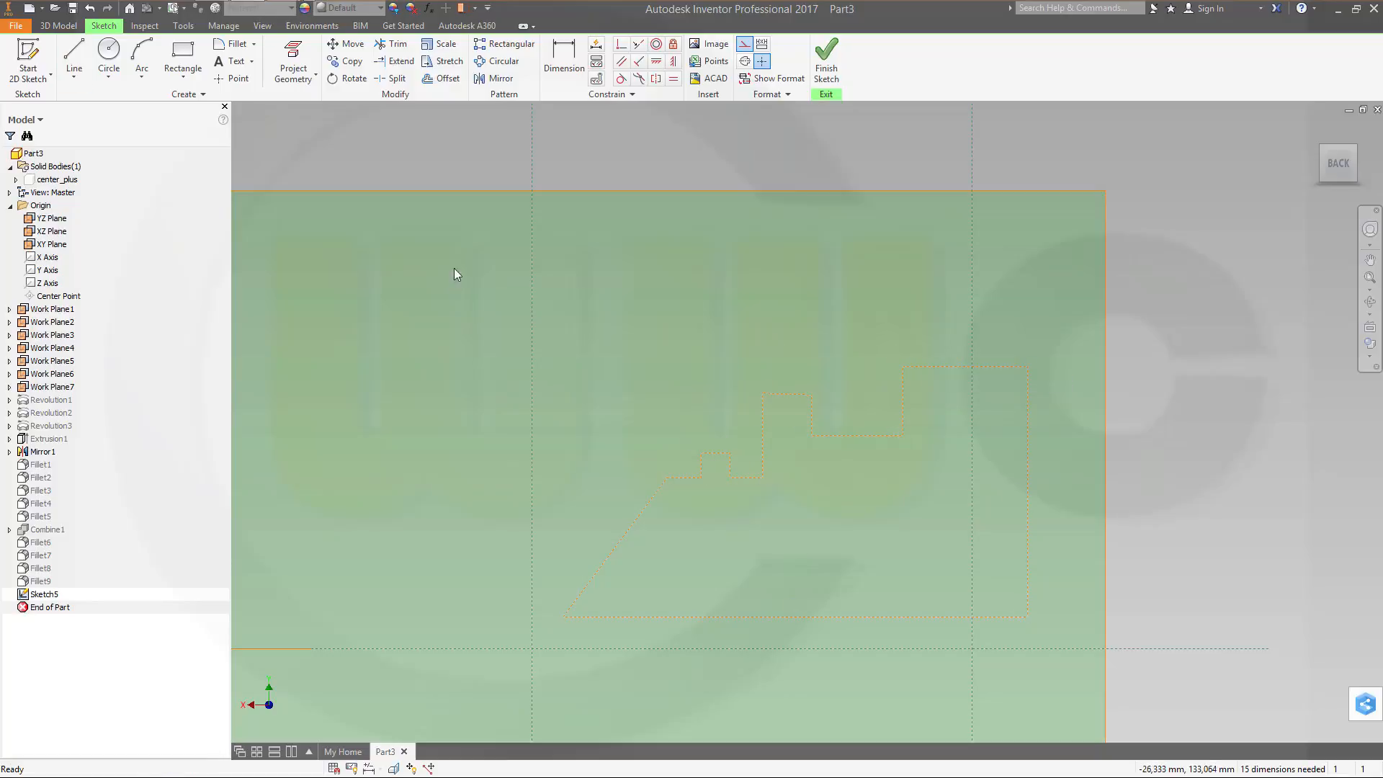
mouse_move(453, 273)
left_mouse_down()
mouse_move(987, 648)
mouse_move(1104, 672)
left_mouse_up()
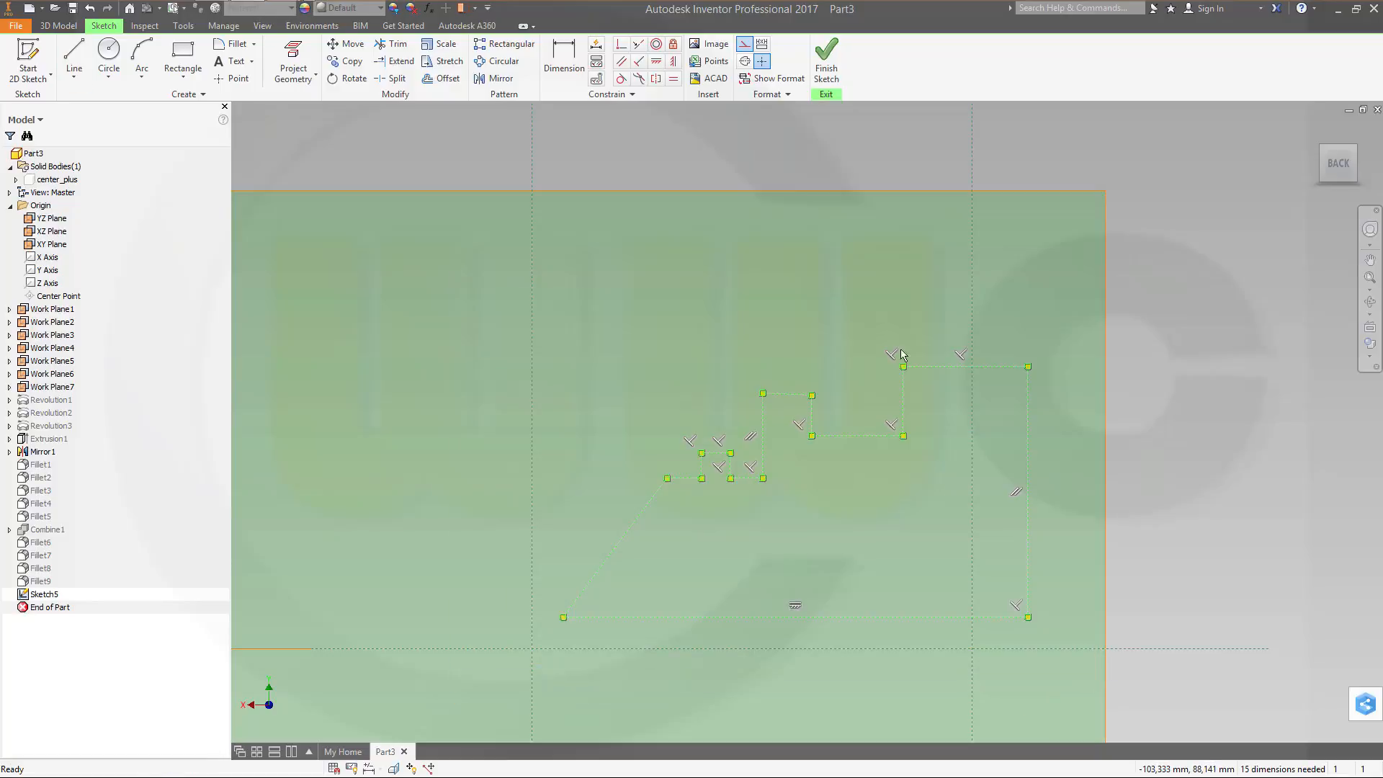
left_click(742, 44)
scroll(1034, 345, "up", 4)
scroll(1048, 414, "down", 3)
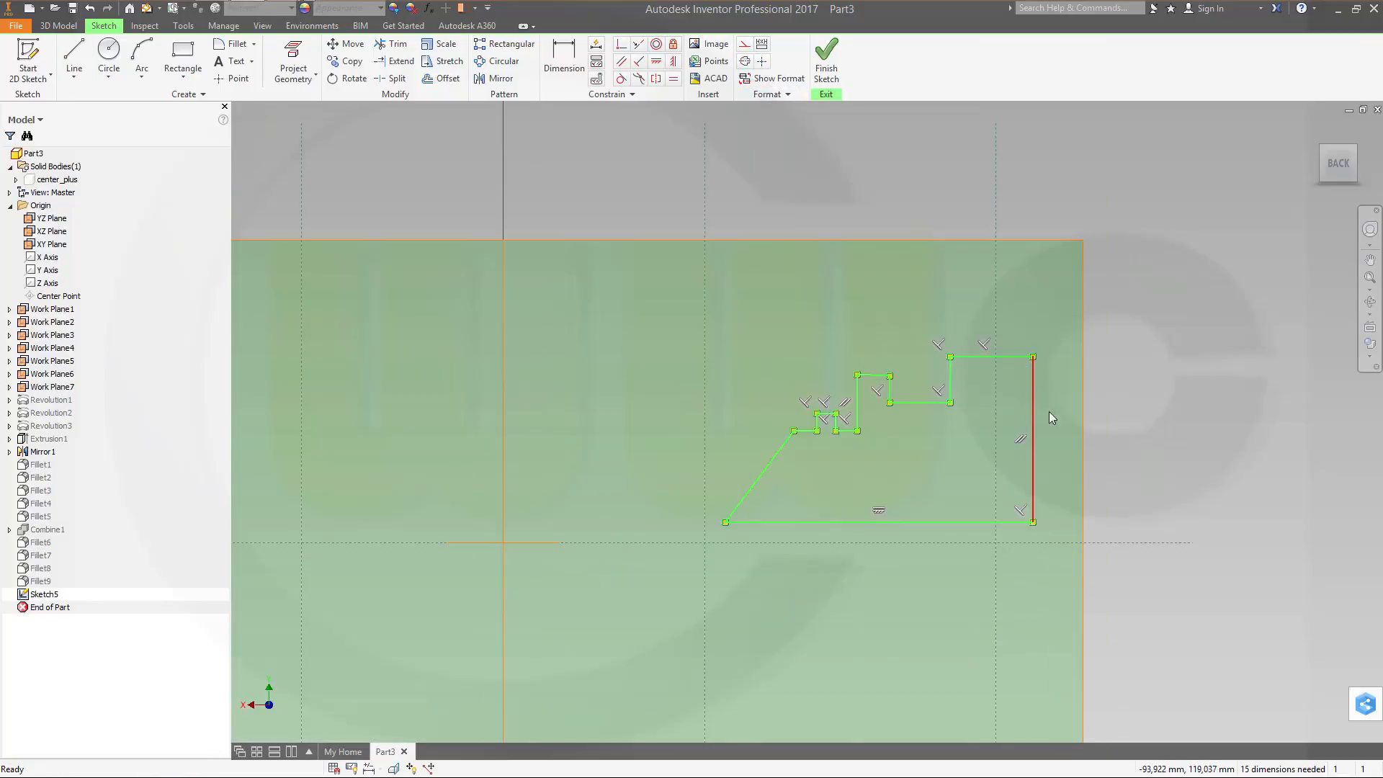
left_click(1127, 433)
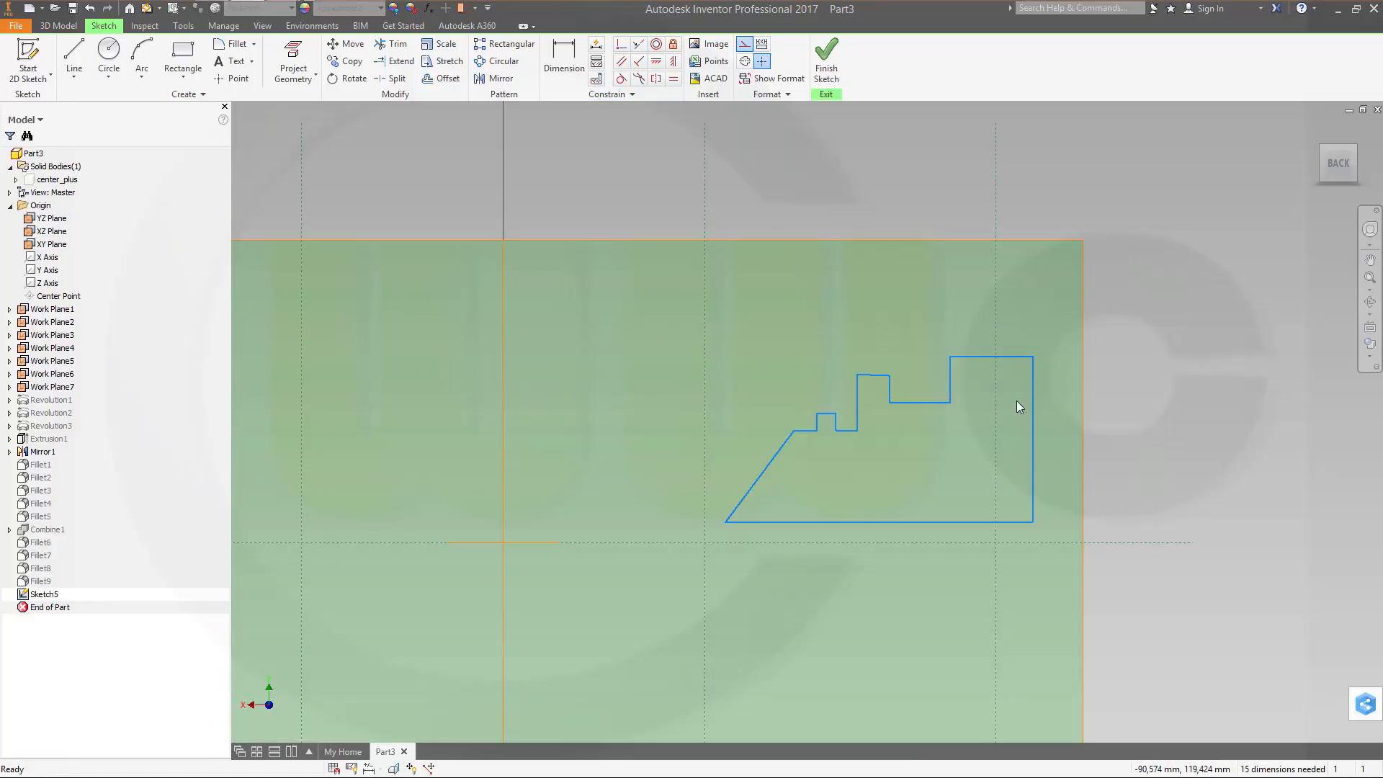
Step: Make the profile's tall outer vertical edge collinear with the outermost vertical construction line on that side
left_click(1034, 423)
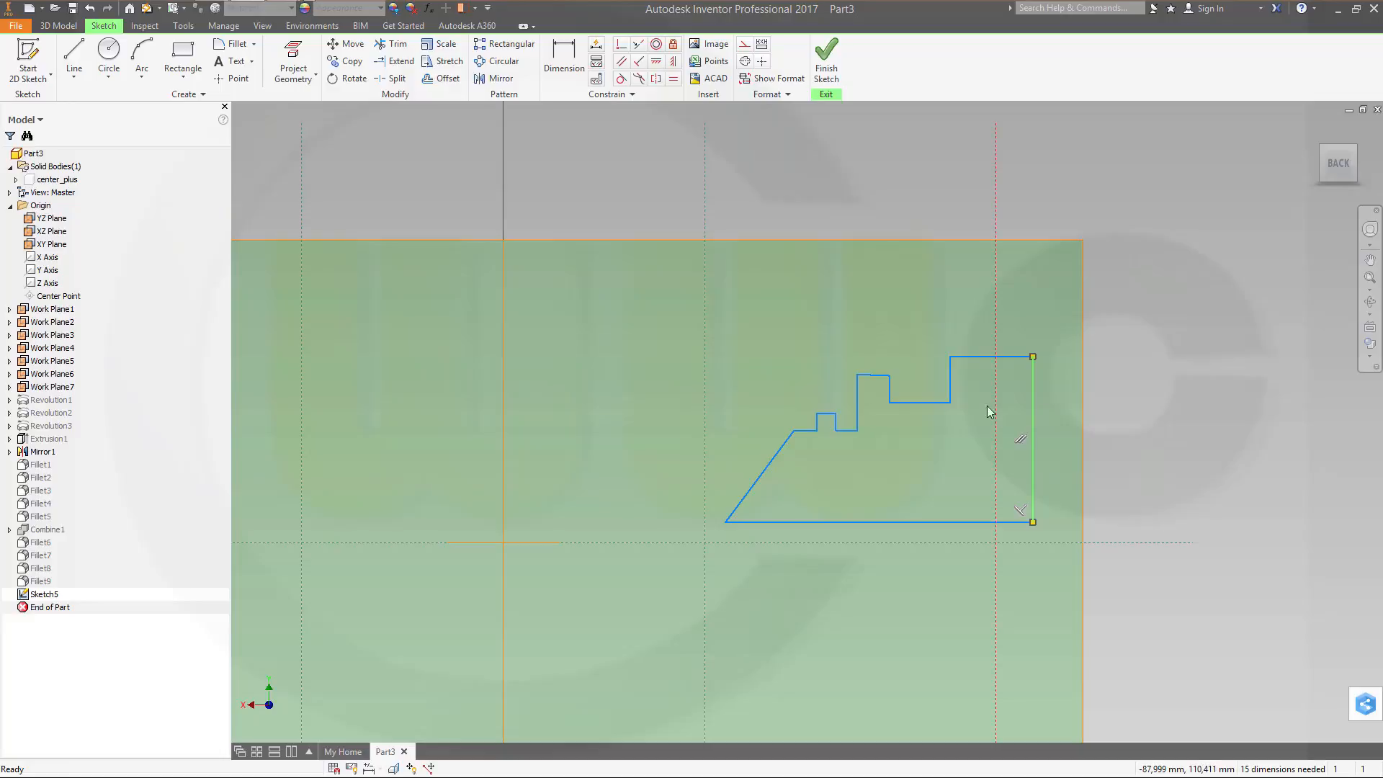
left_click(889, 281)
left_click(638, 44)
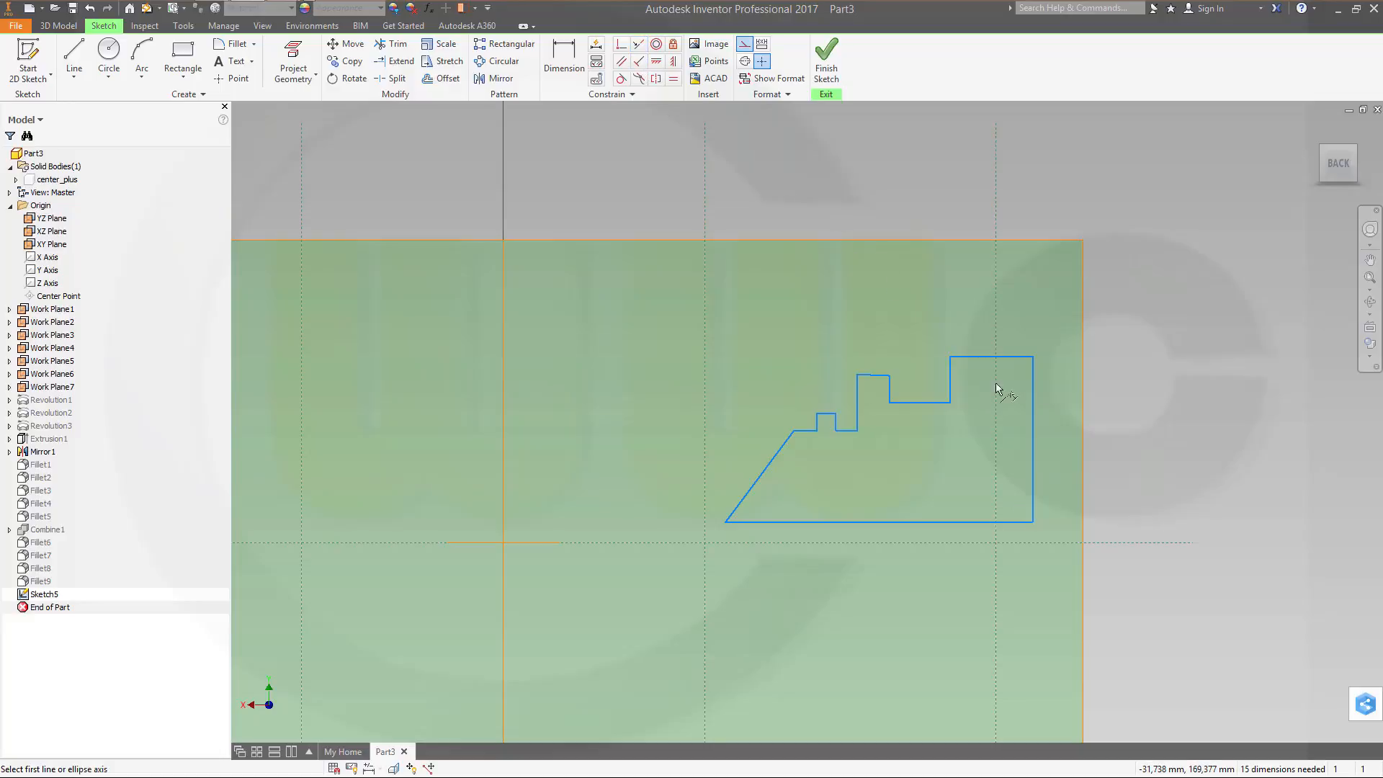
left_click(1033, 449)
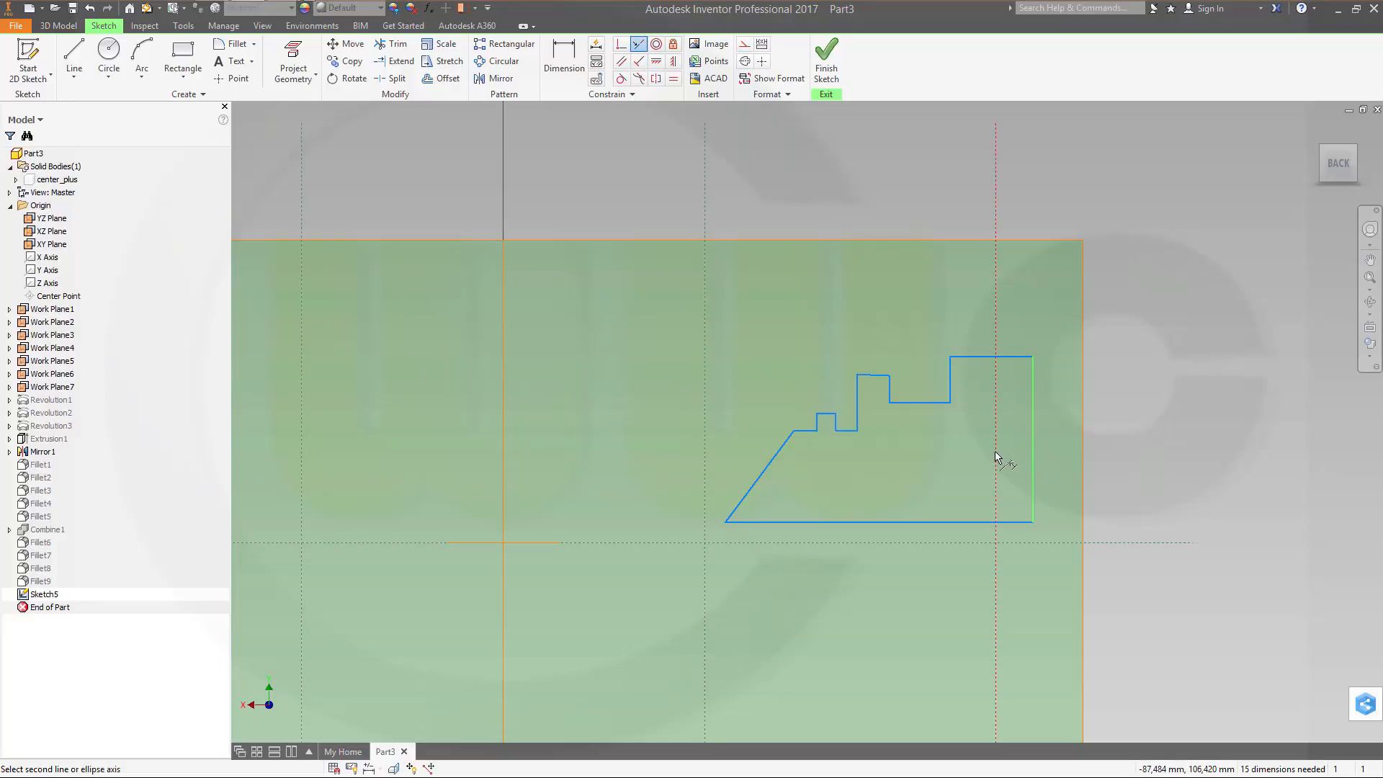
left_click(996, 455)
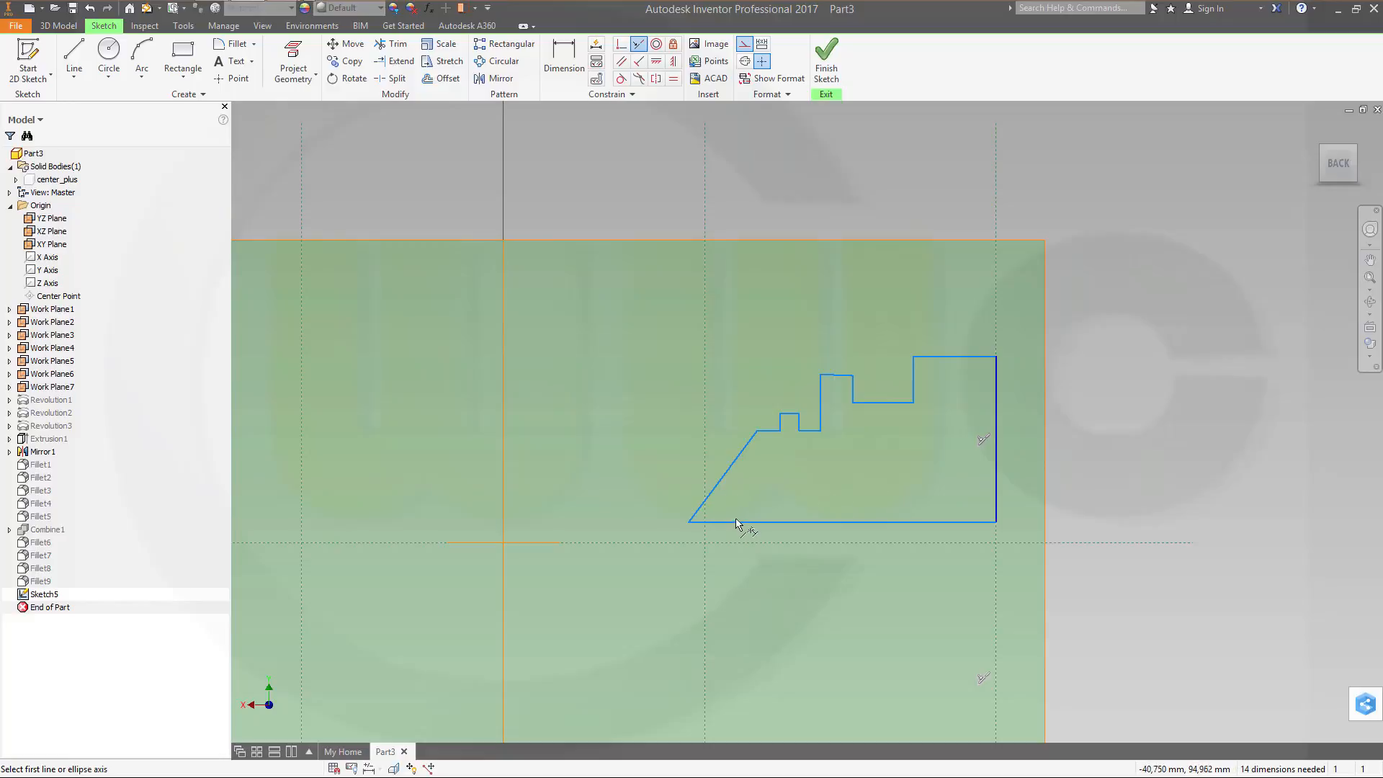
Step: Make the profile's base line collinear with the uppermost horizontal construction line, and its sloped edge collinear with the inner vertical one
left_click(761, 545)
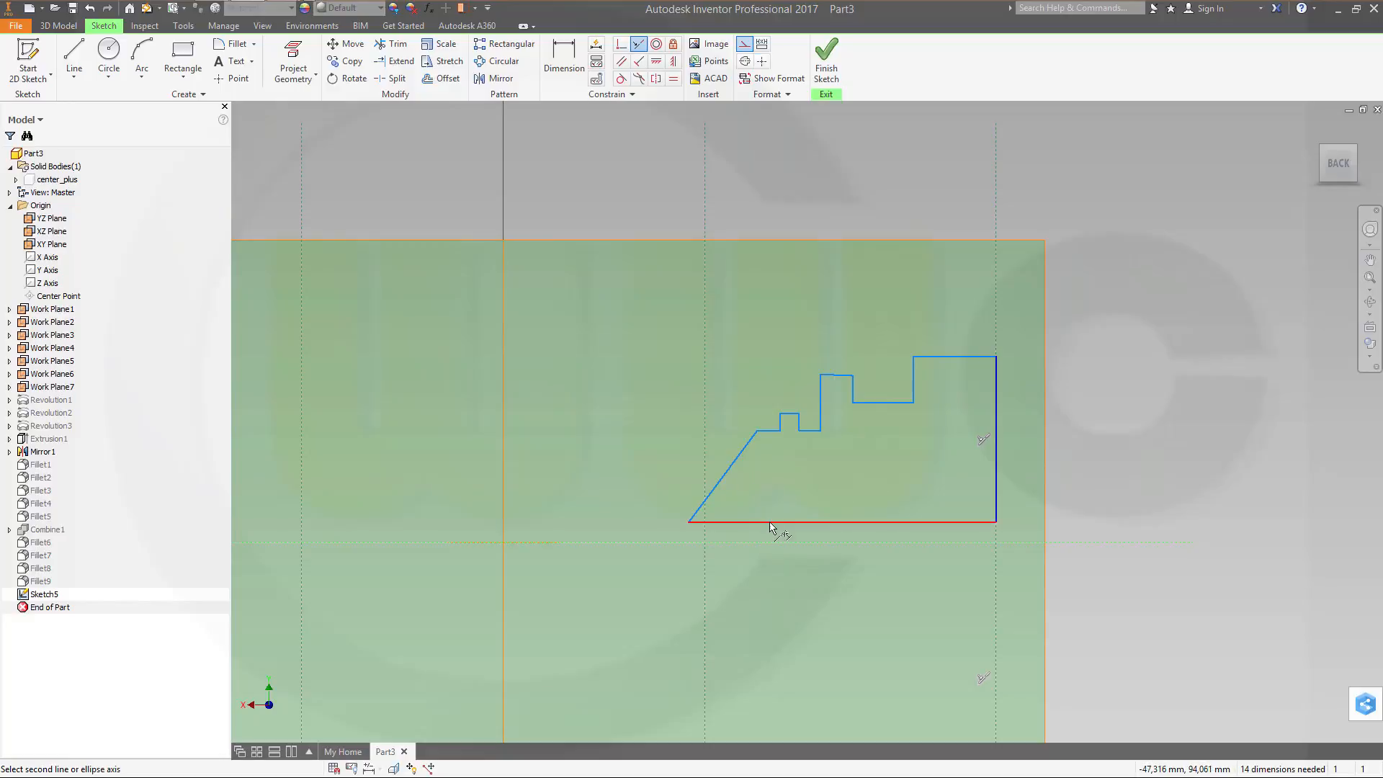
left_click(774, 523)
left_click(727, 500)
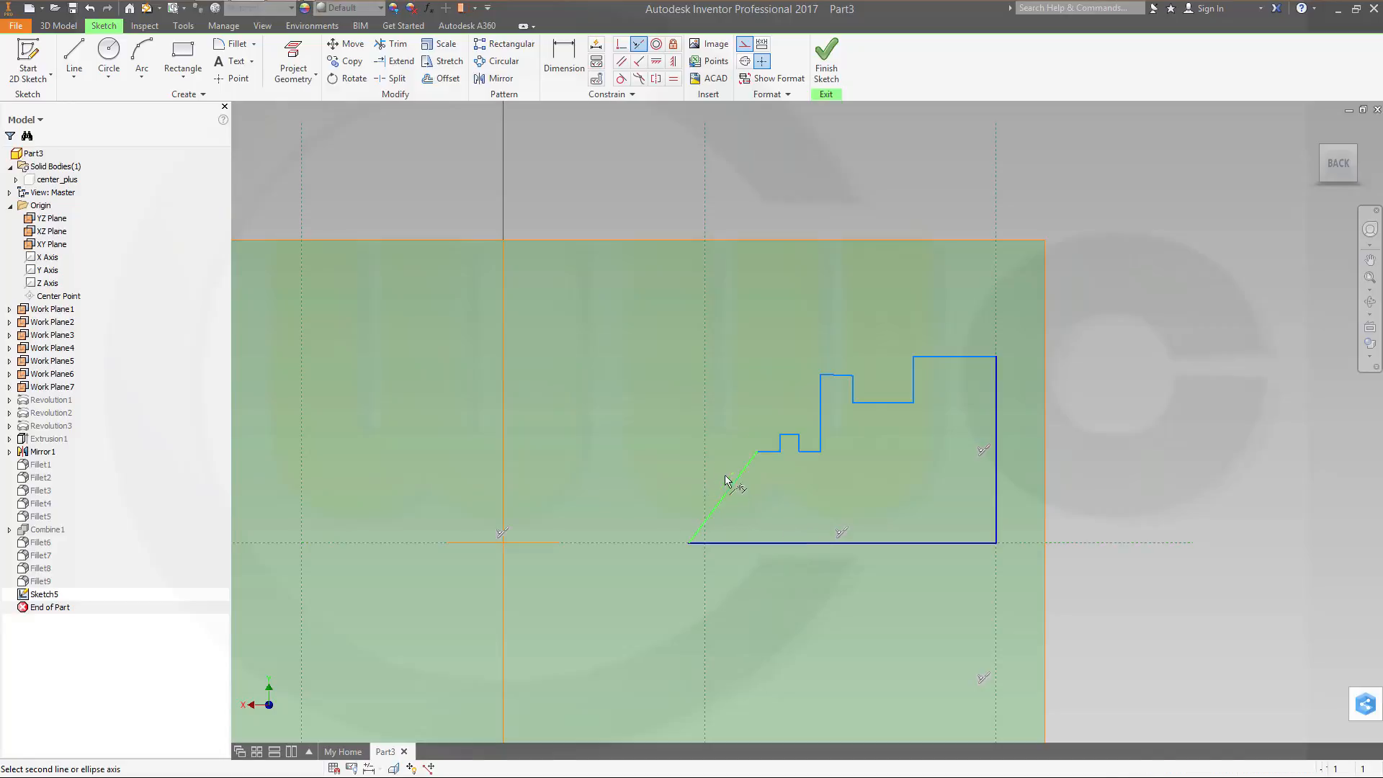
left_click(704, 455)
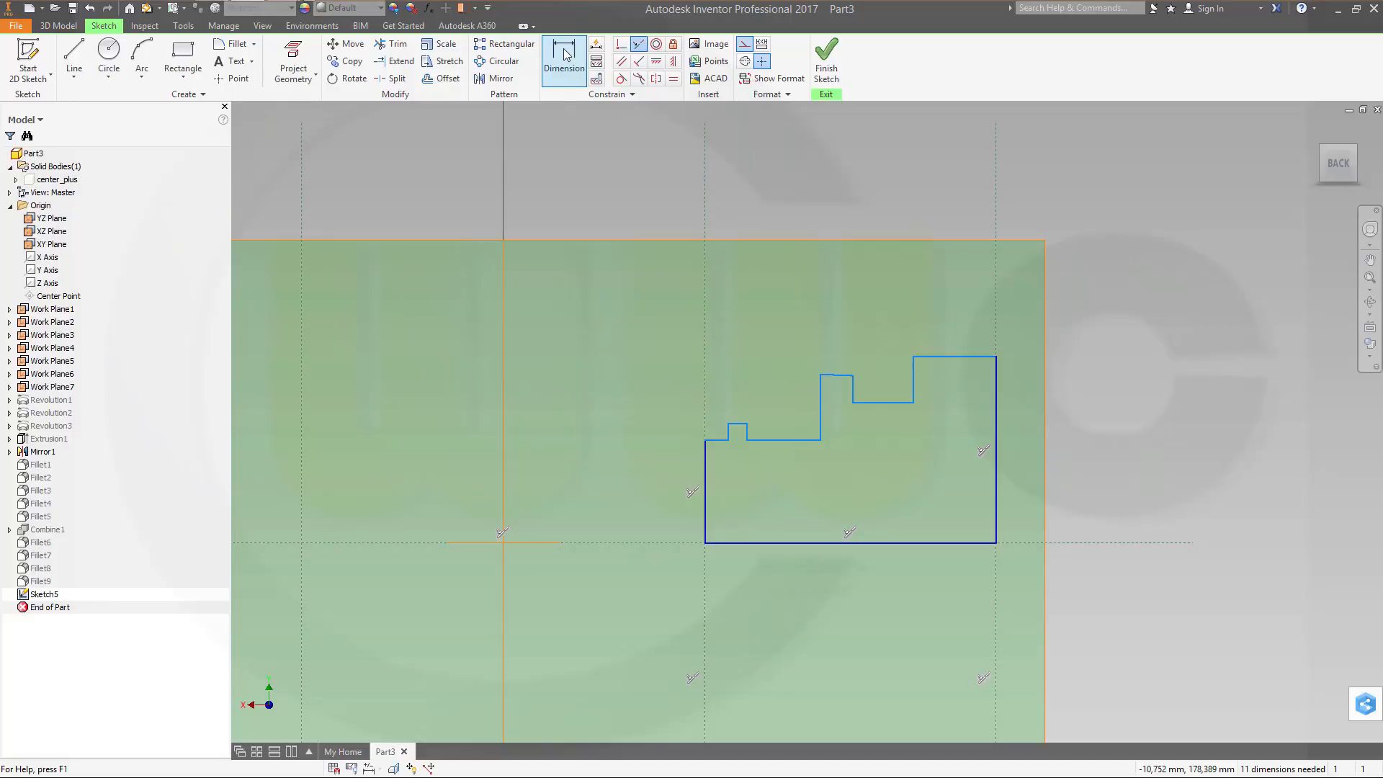
key("Escape")
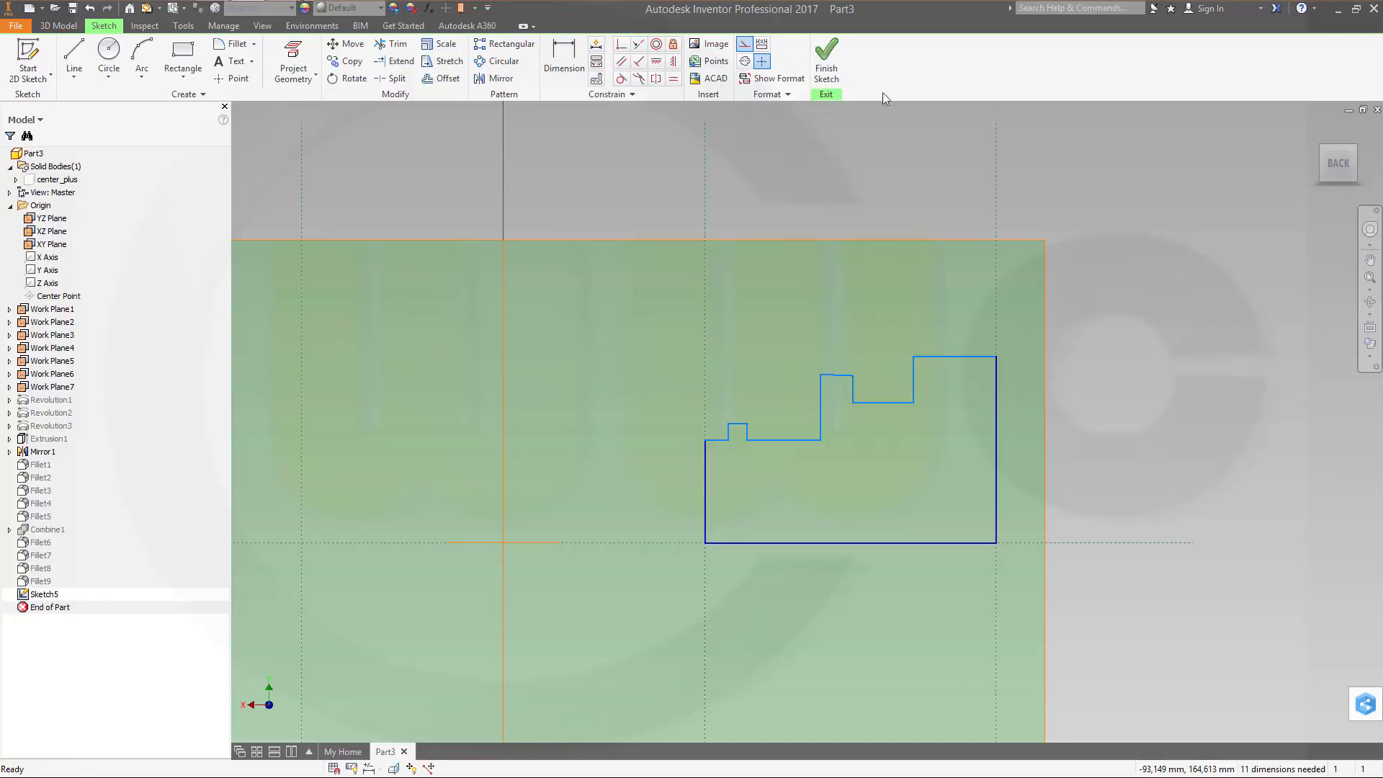
Step: Change the profile's base line to a centerline
left_click(806, 549)
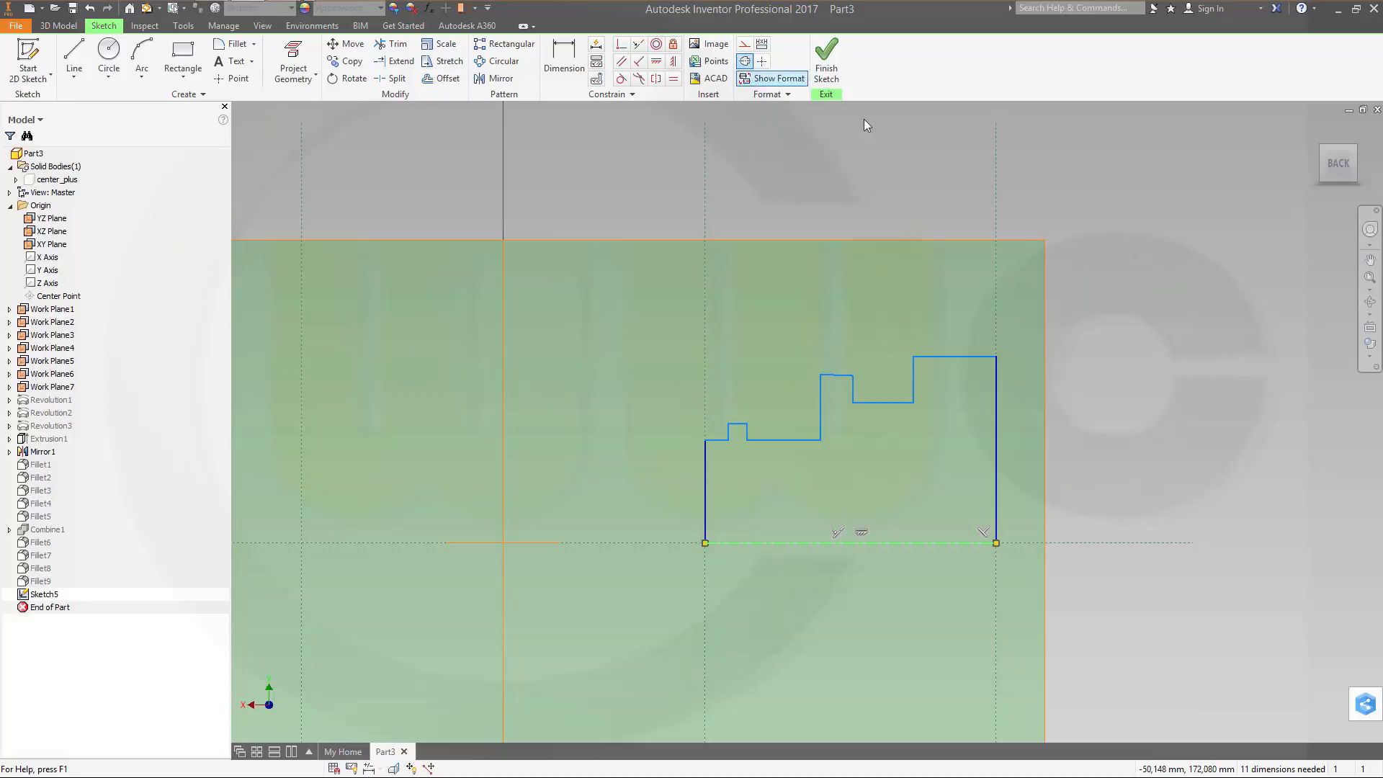
left_click(1034, 196)
Step: Dimension the profile's outermost upper horizontal edge from the centerline as a 56 mm diameter
left_click(559, 48)
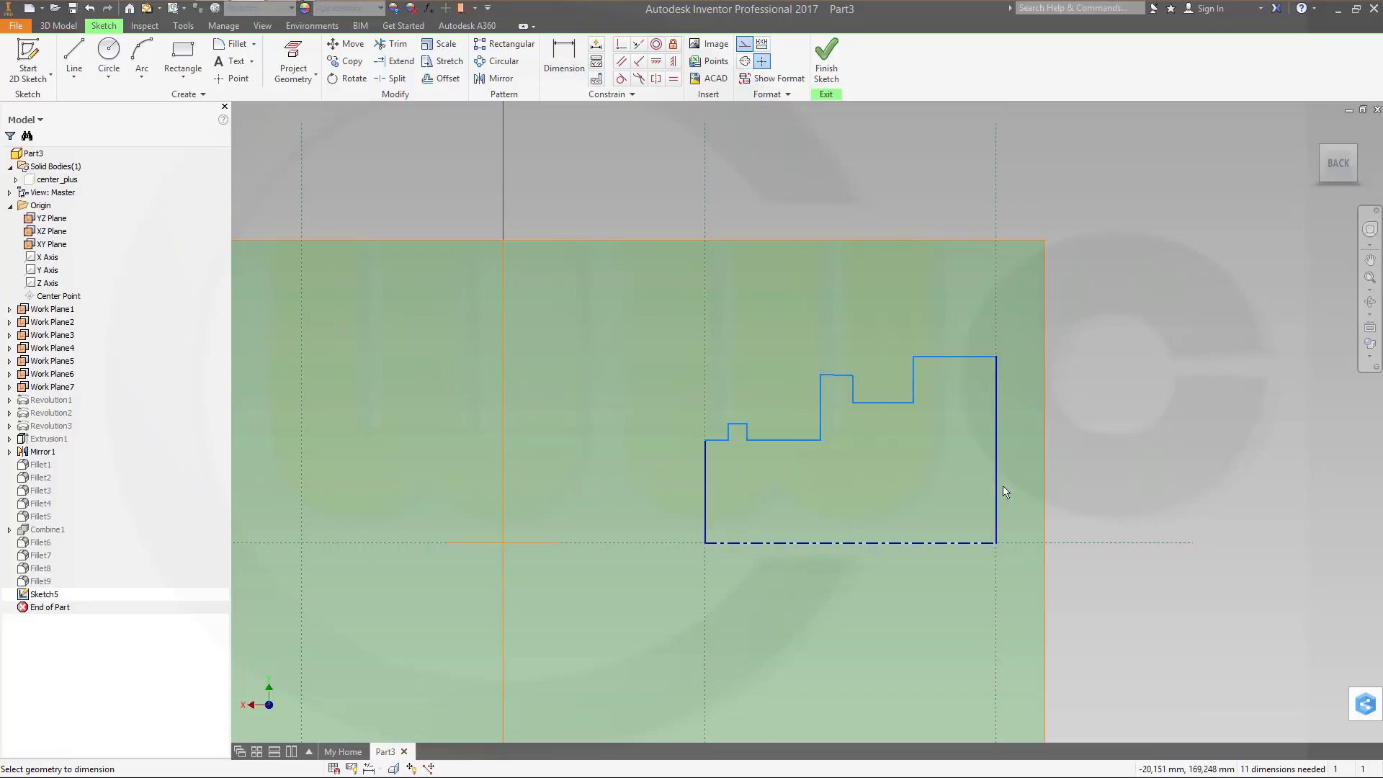
left_click(970, 543)
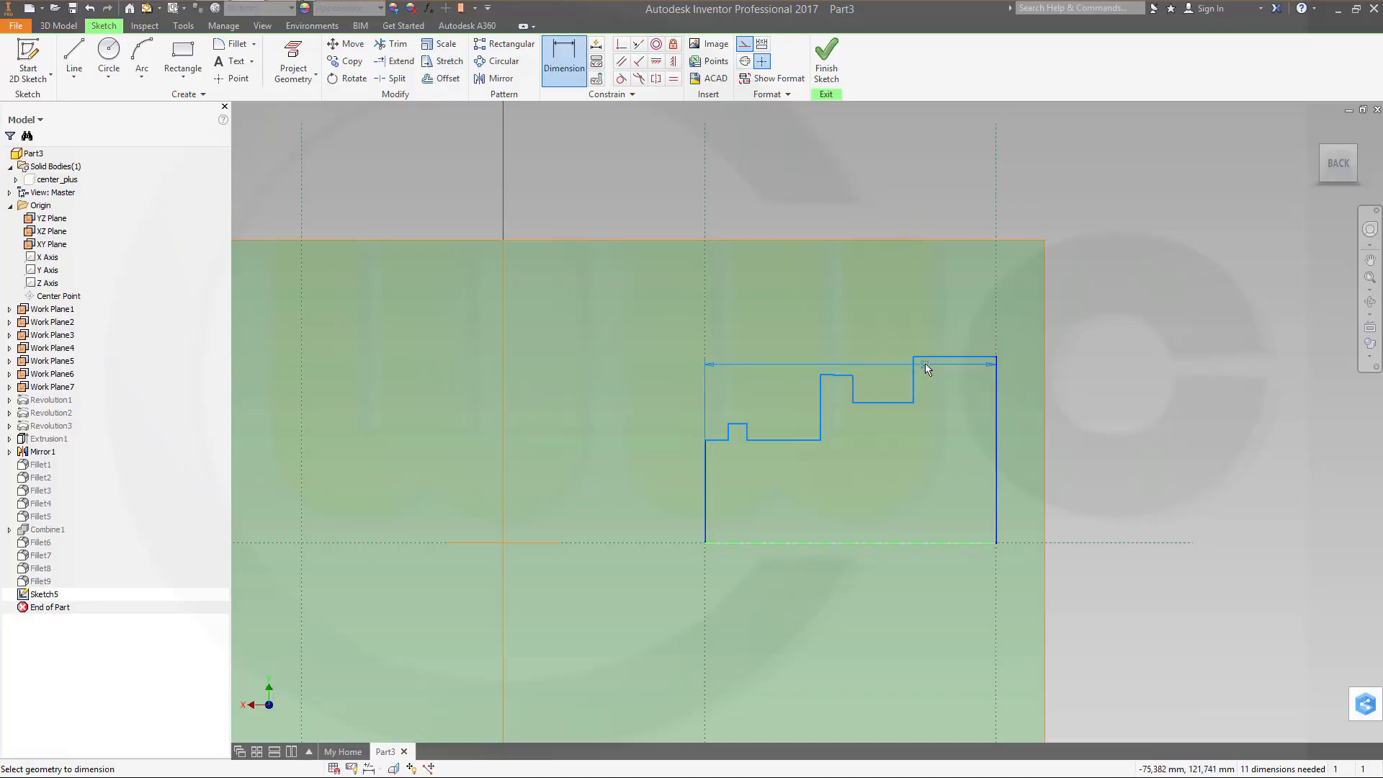
left_click(954, 357)
left_click(1070, 421)
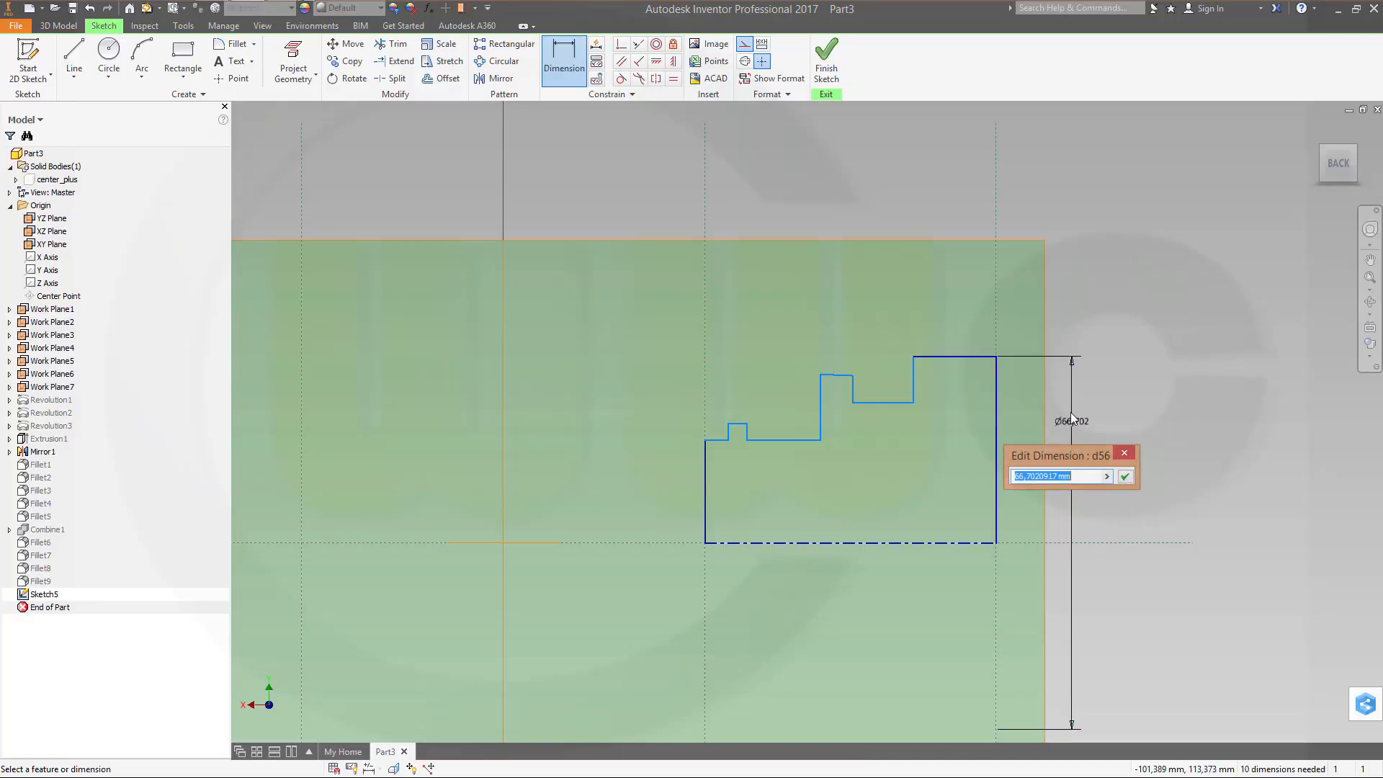
type("56")
key("Return")
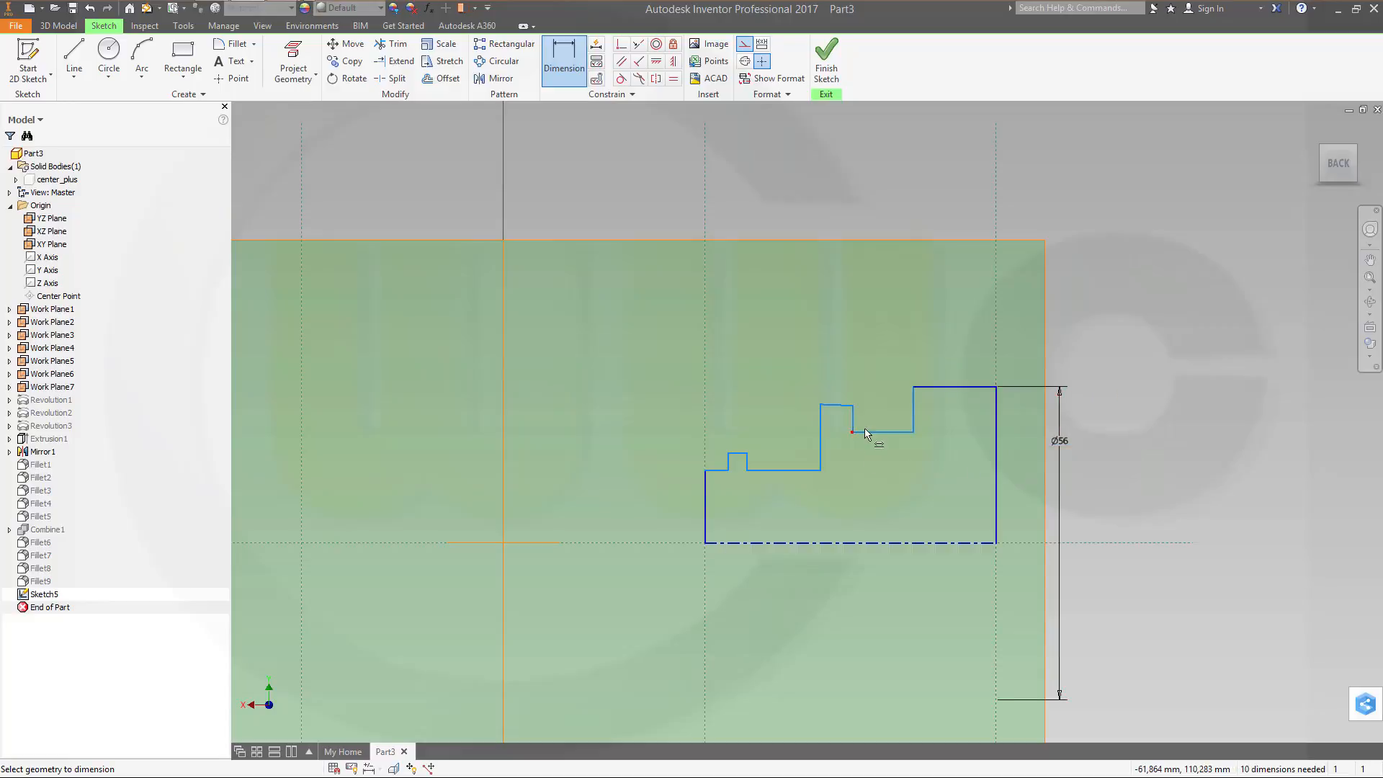
Step: Try a 47 mm linear dimension from the centerline to the recessed horizontal edge beside the 56 mm step, and delete it
left_click(883, 432)
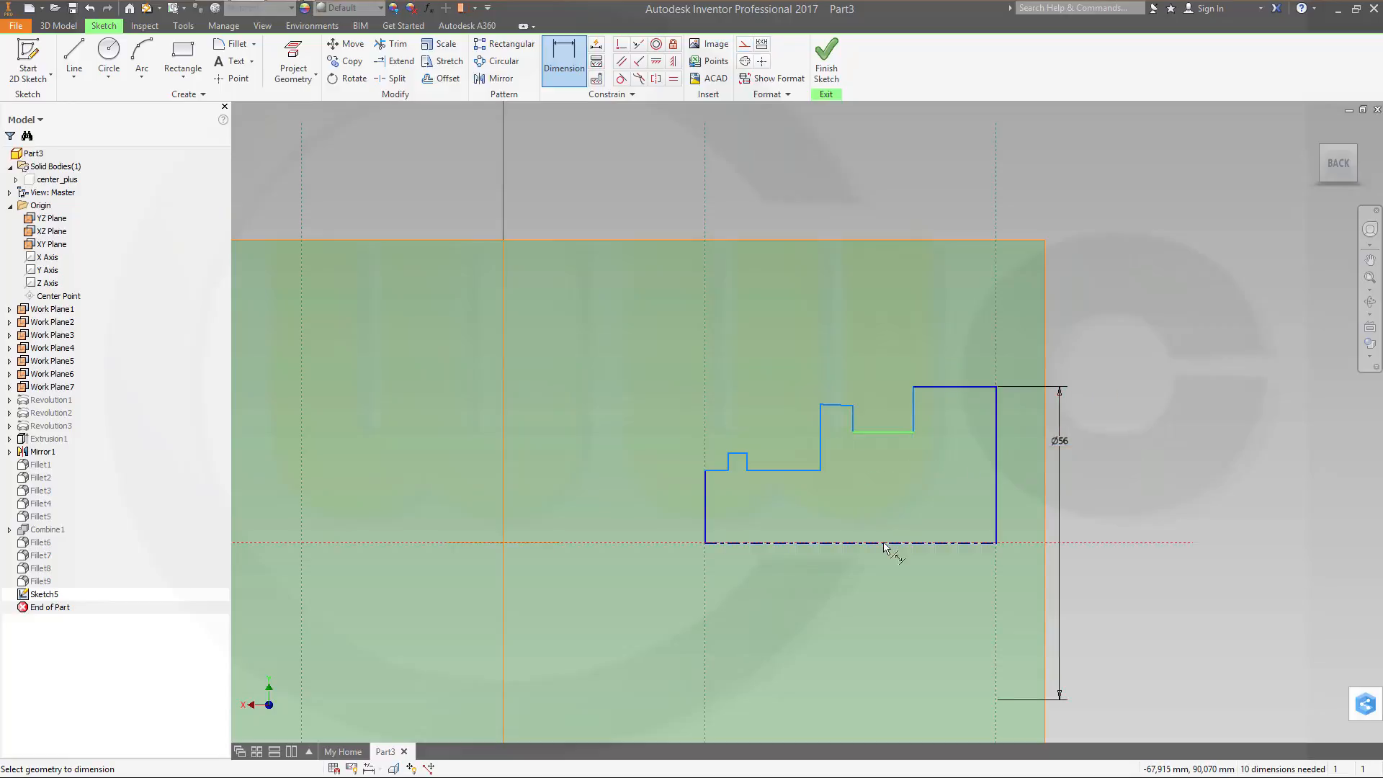
left_click(897, 542)
left_click(903, 504)
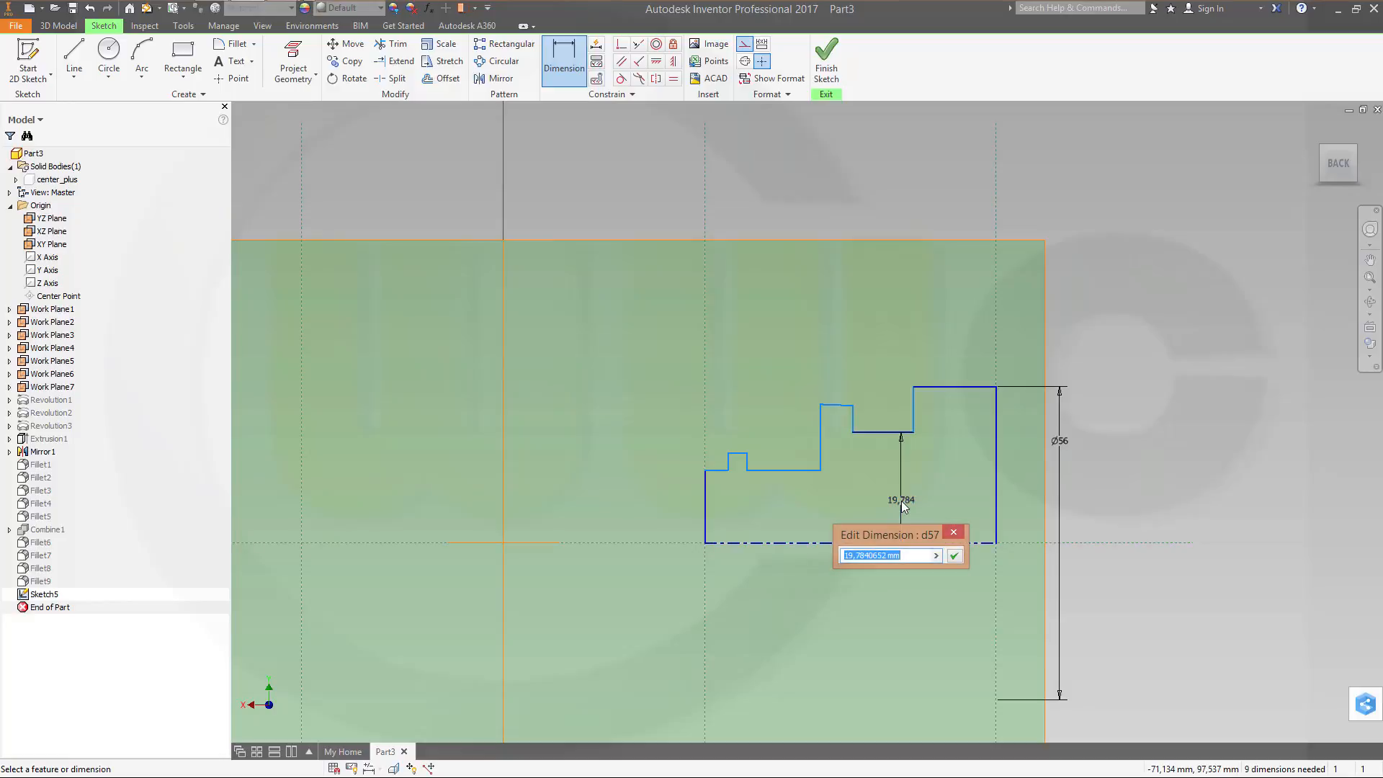
type("47")
key("Return")
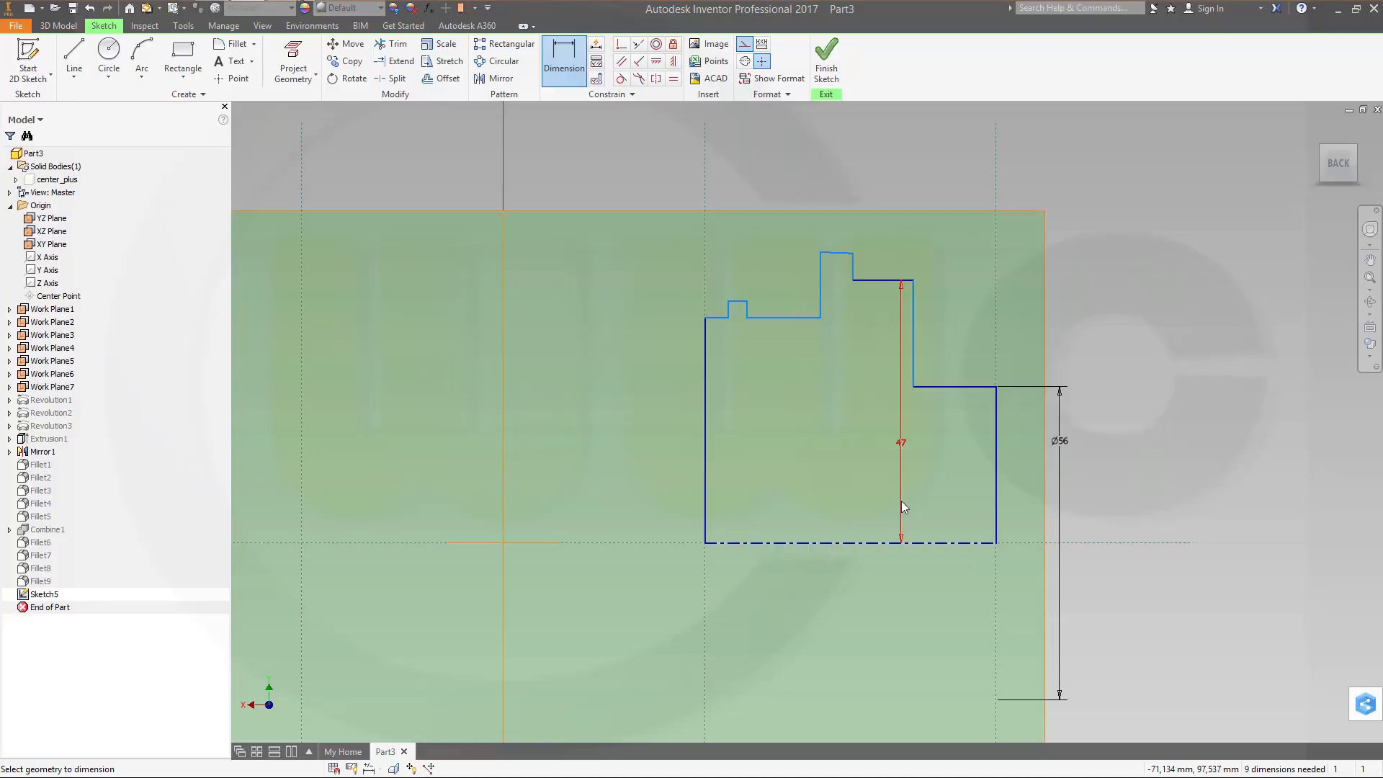
key("Escape")
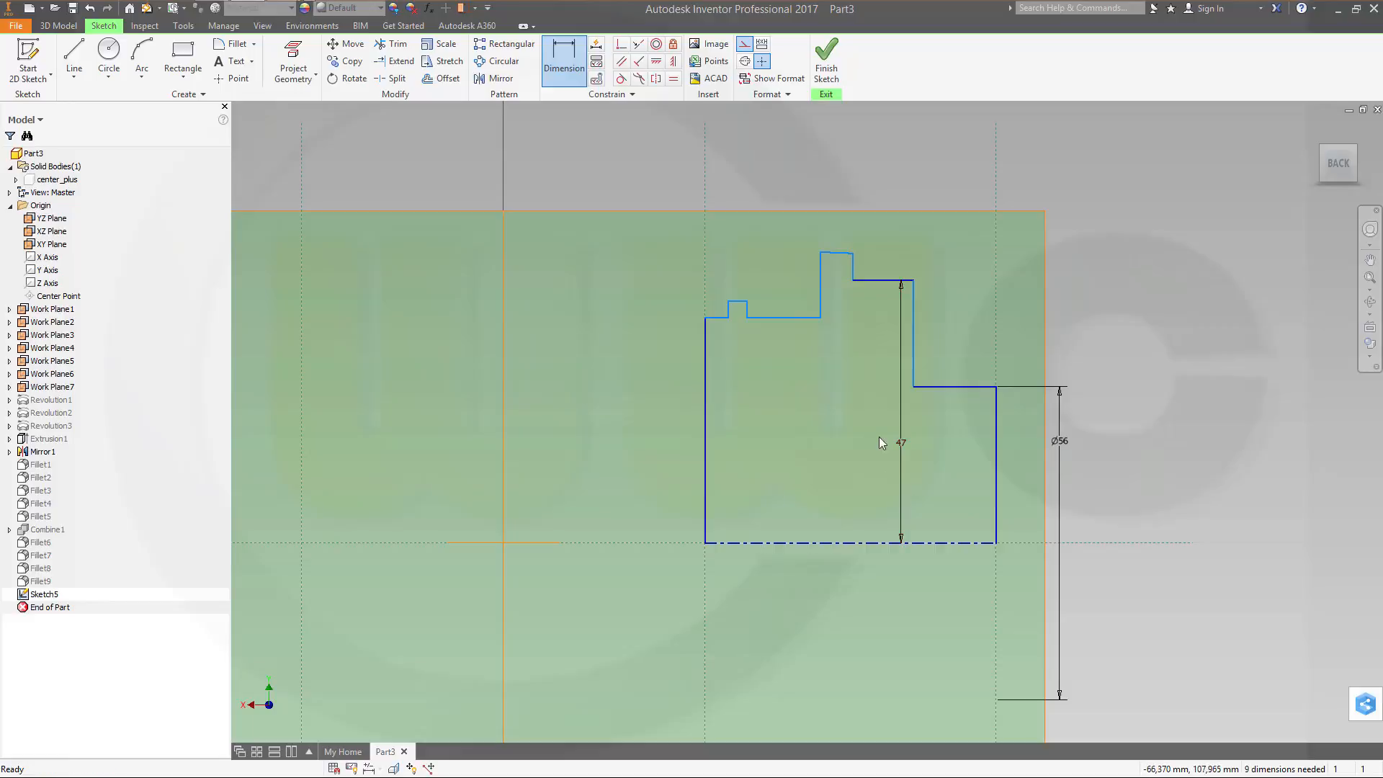
left_click(900, 441)
key("Delete")
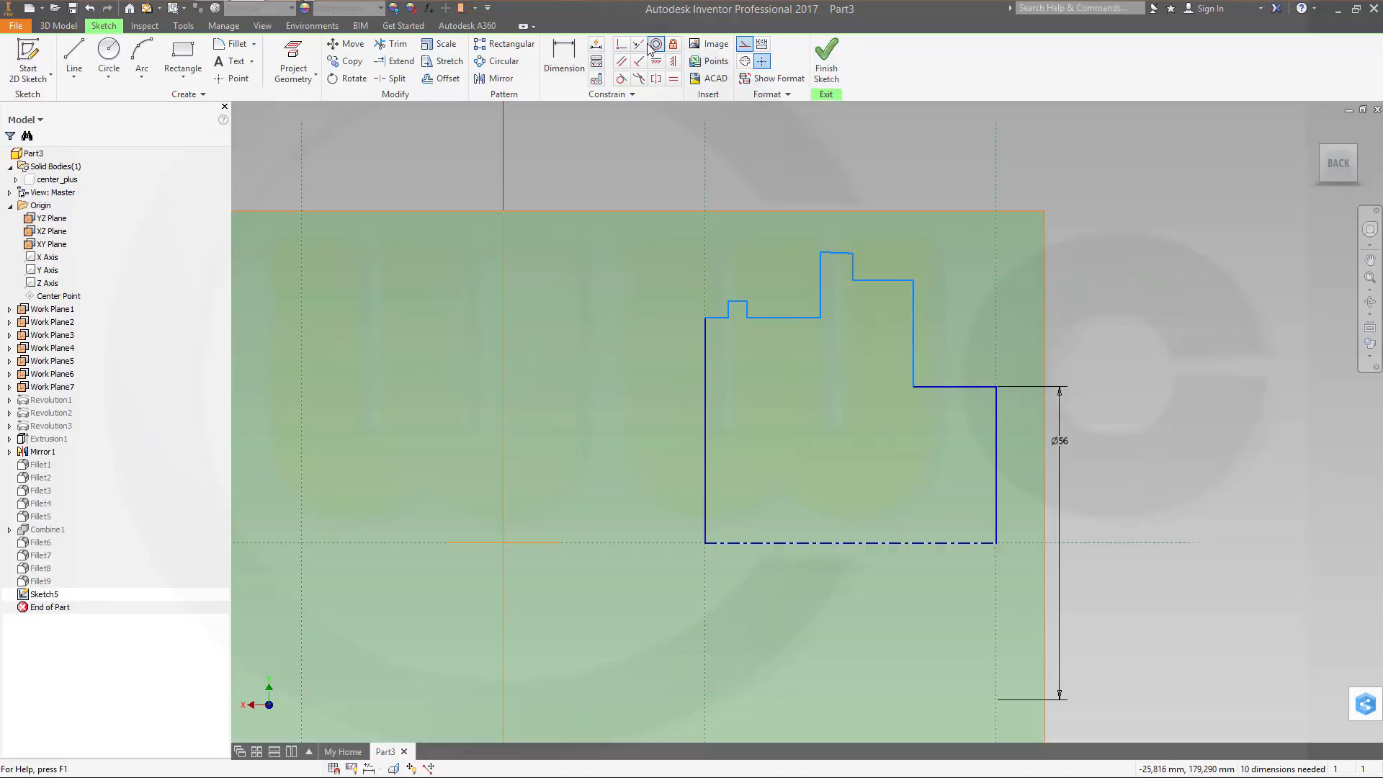
Step: Dimension the recessed horizontal edge beside the 56 mm step from the centerline as a 47 mm diameter
left_click(564, 58)
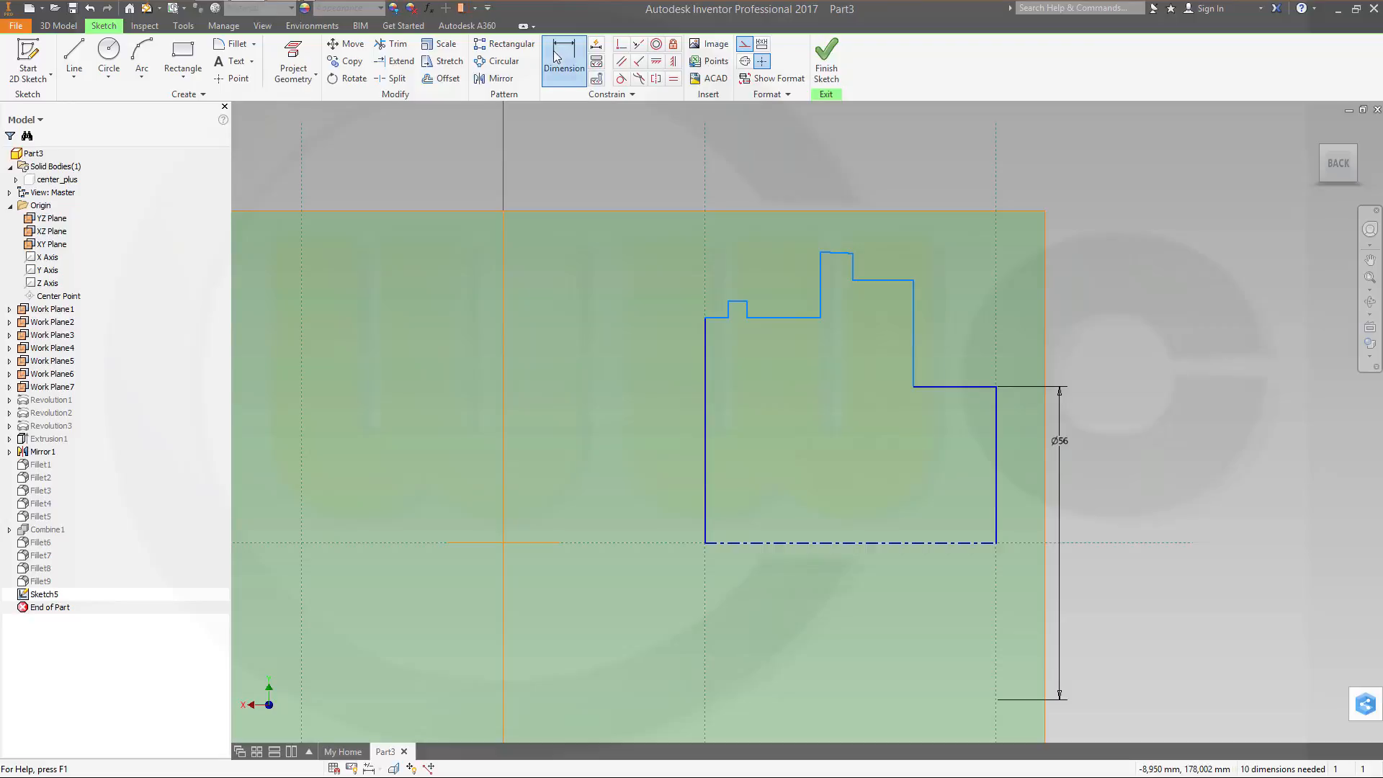
left_click(875, 542)
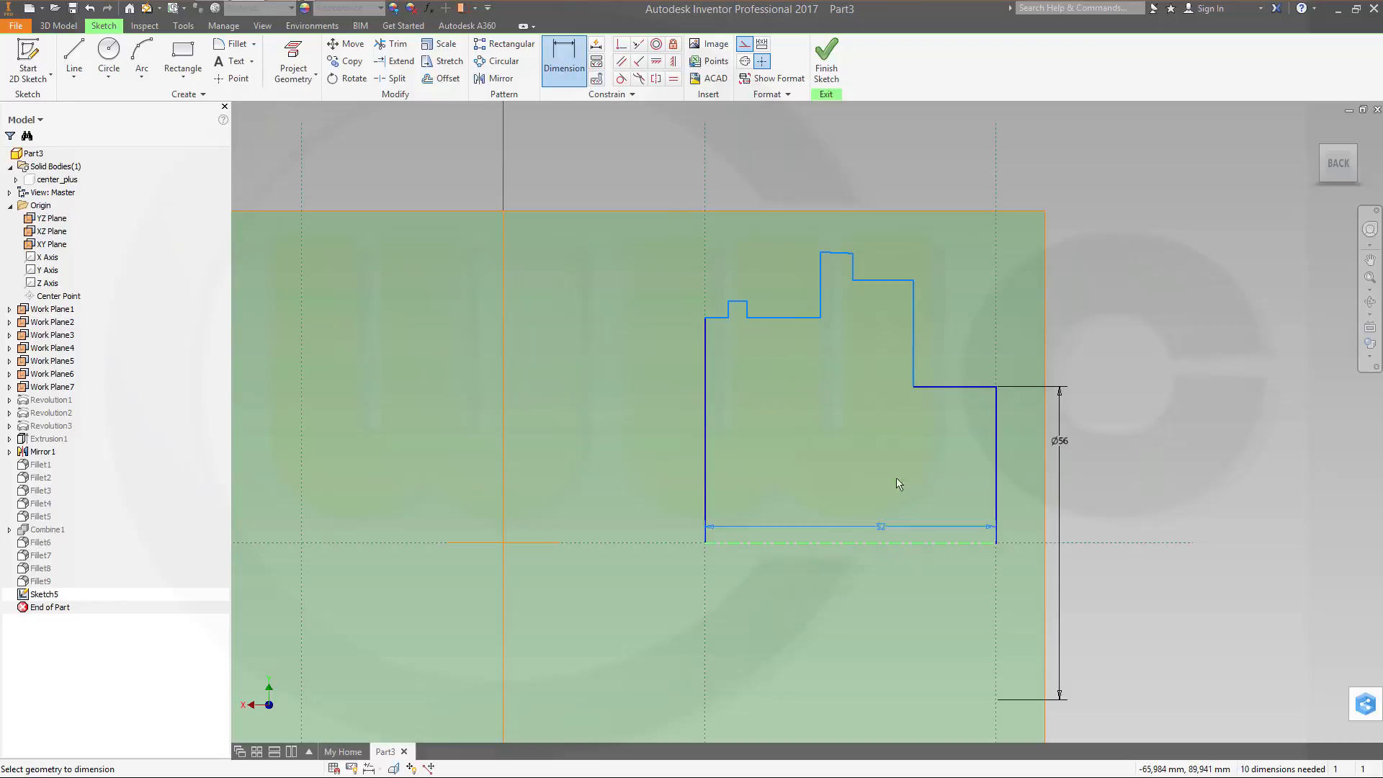
left_click(885, 309)
left_click(887, 440)
type("47")
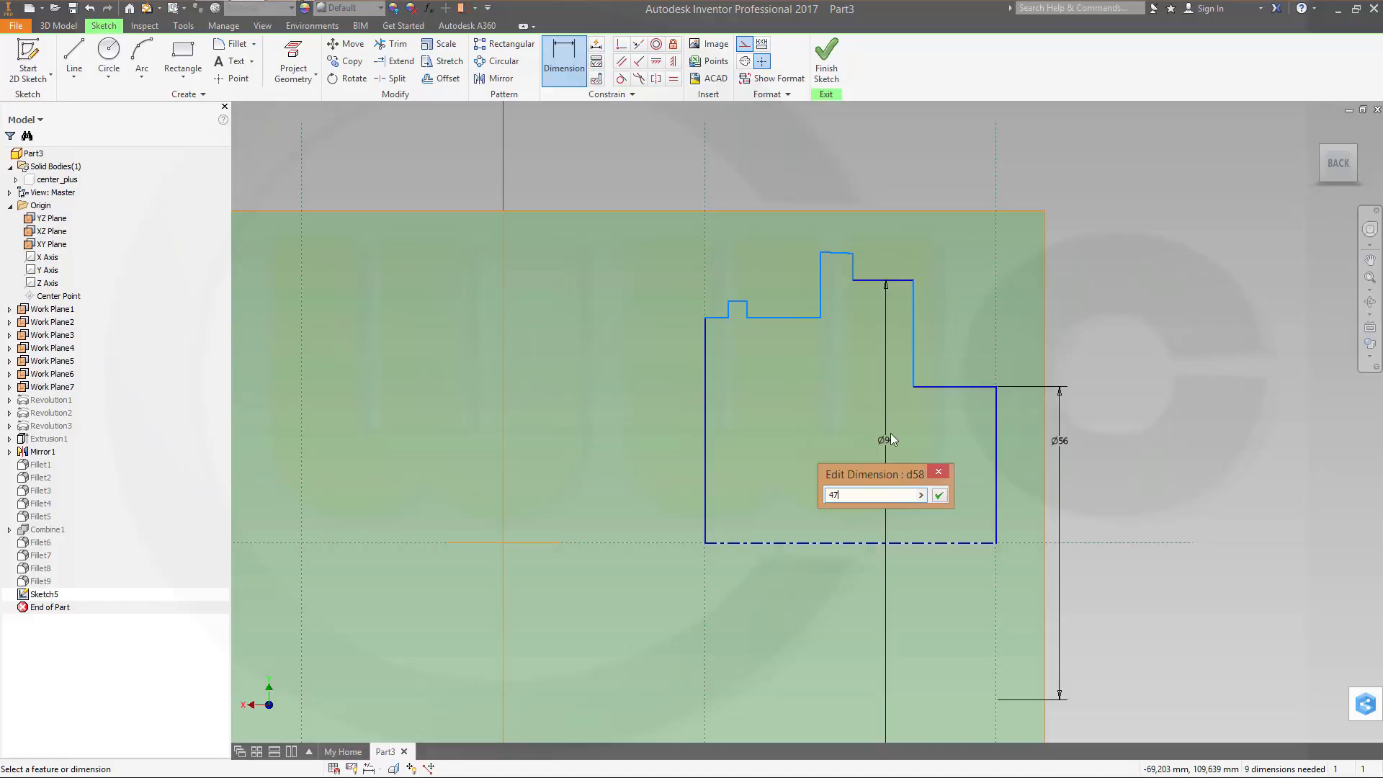
key("Return")
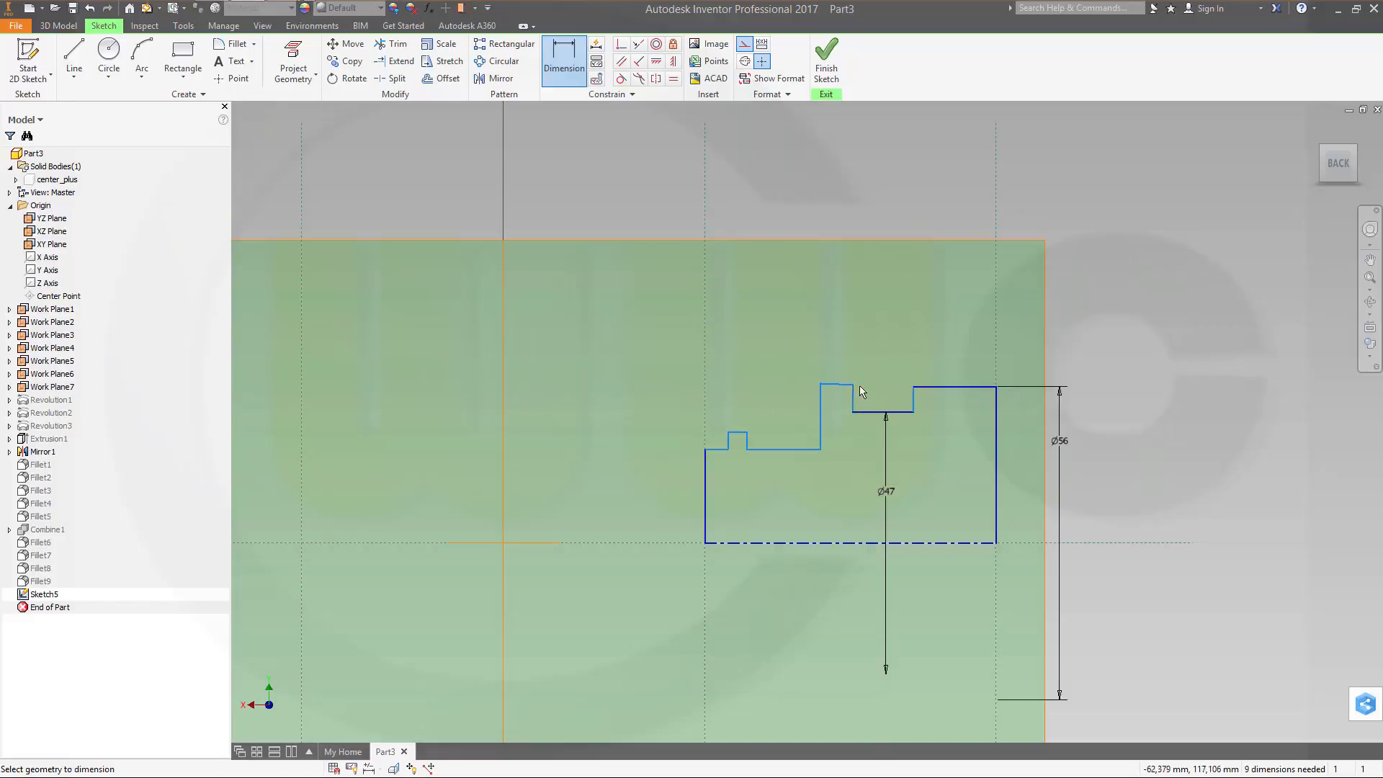
left_click(837, 386)
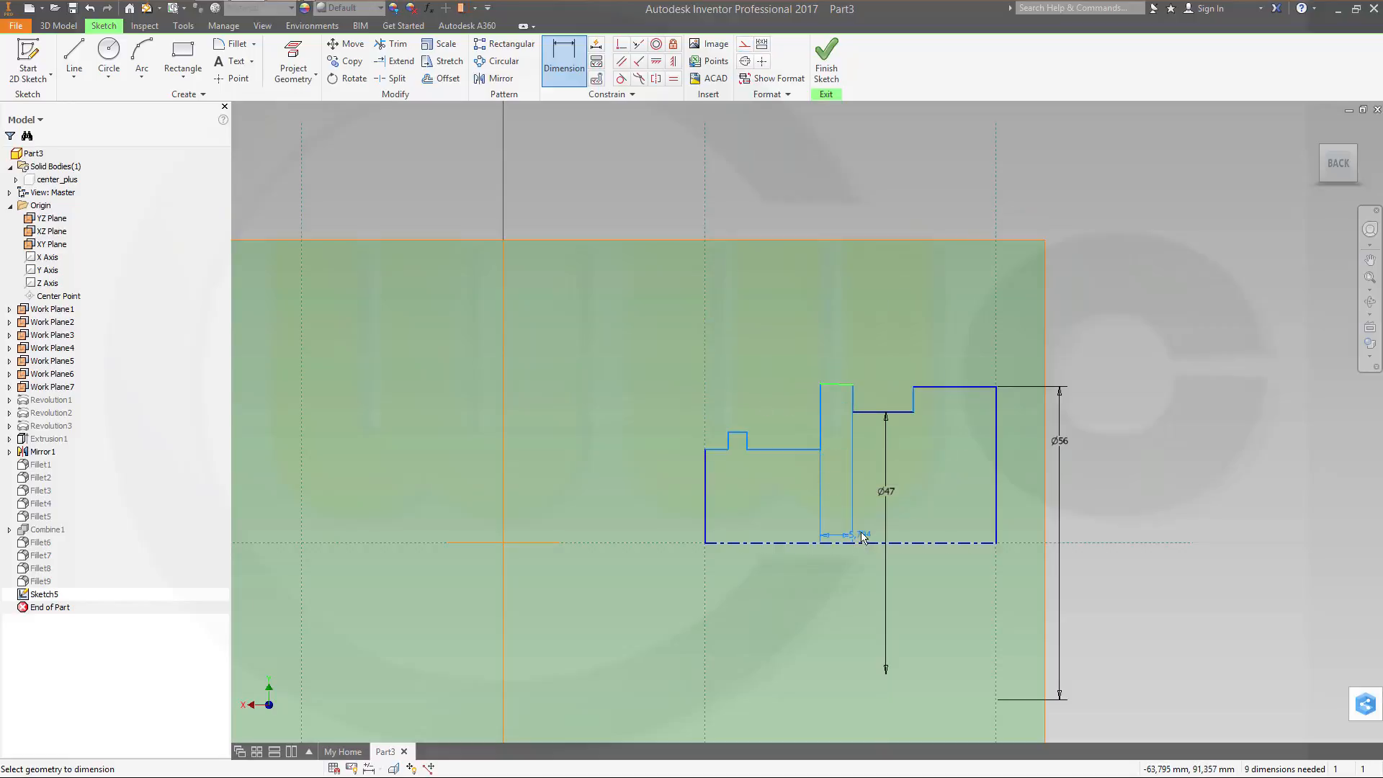
key("Escape")
key("Escape")
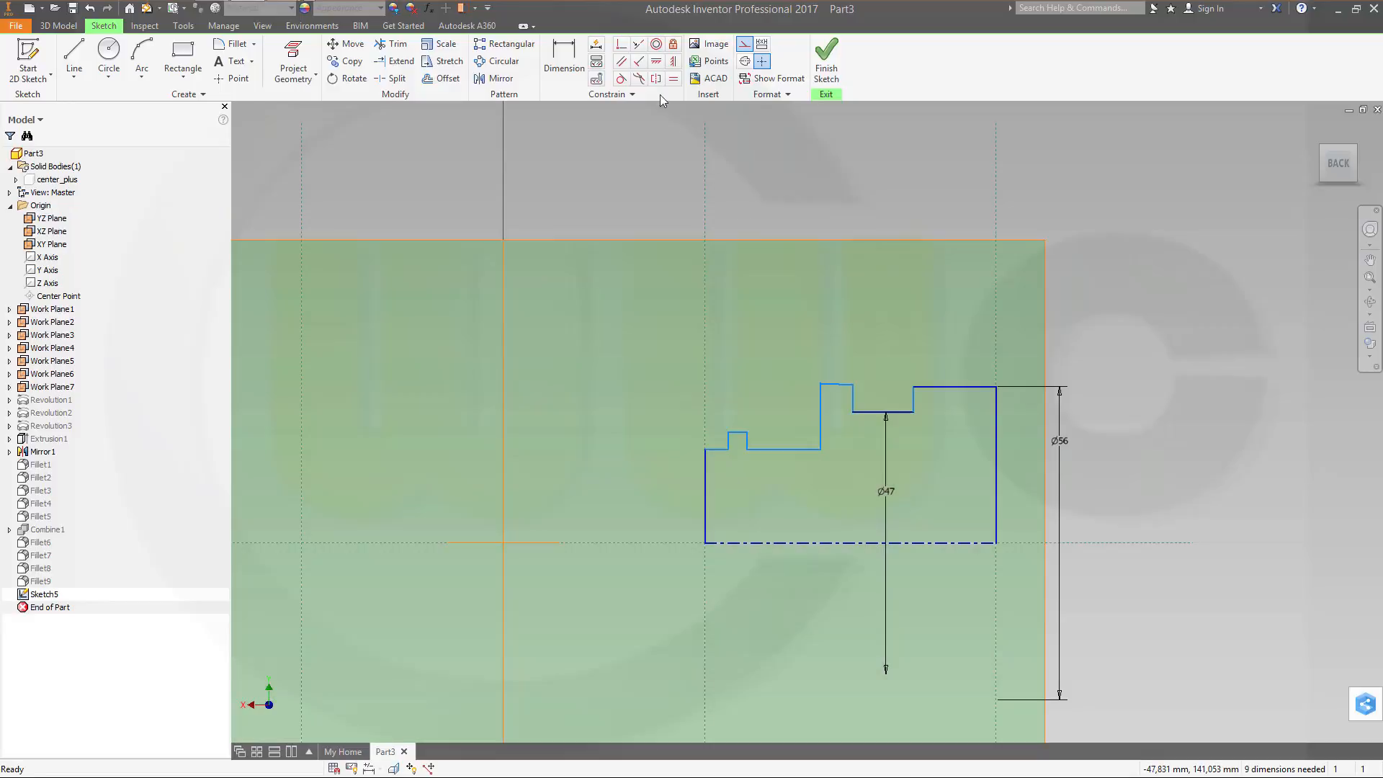
Step: Apply a horizontal constraint to the slightly sloped top edge of the raised middle step next to the 47 mm recess
left_click(656, 60)
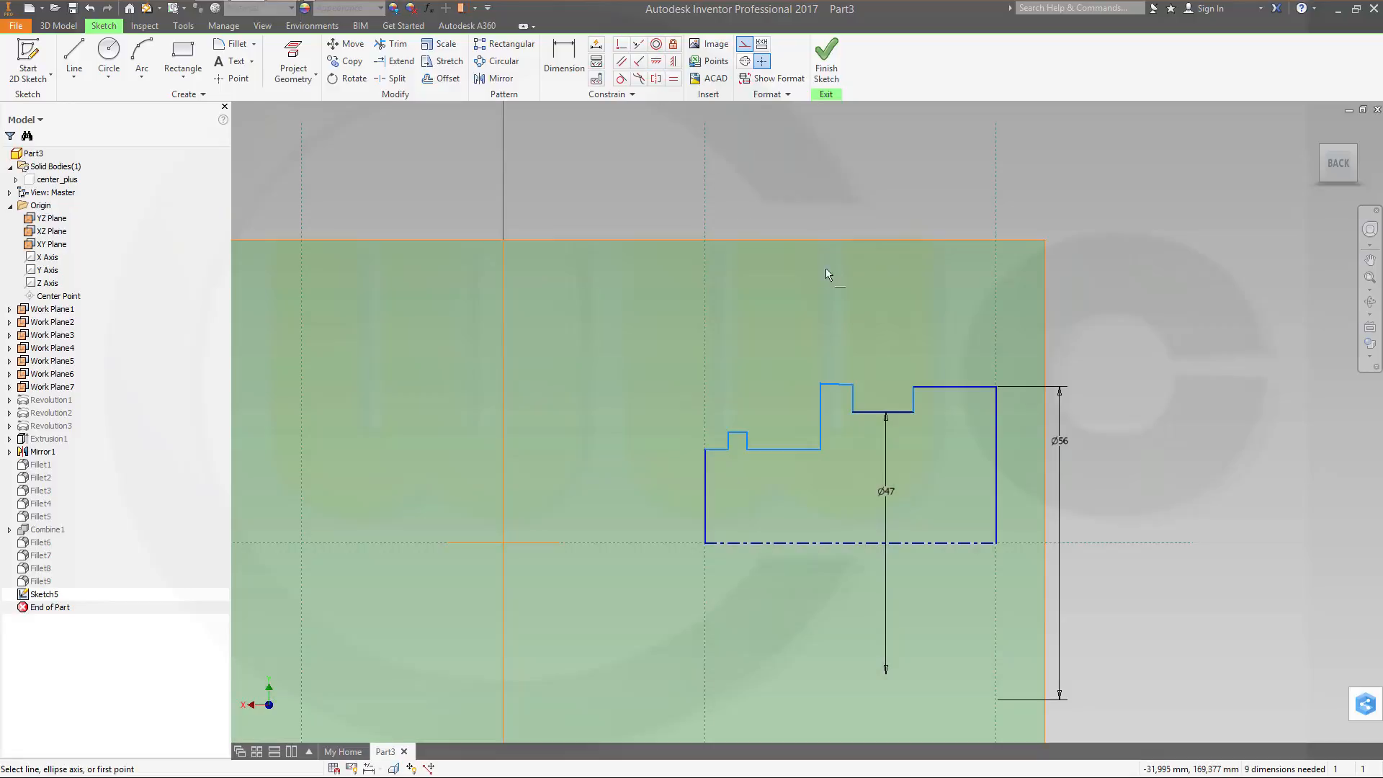
left_click(837, 385)
left_click(829, 387)
key("Escape")
left_click(831, 389)
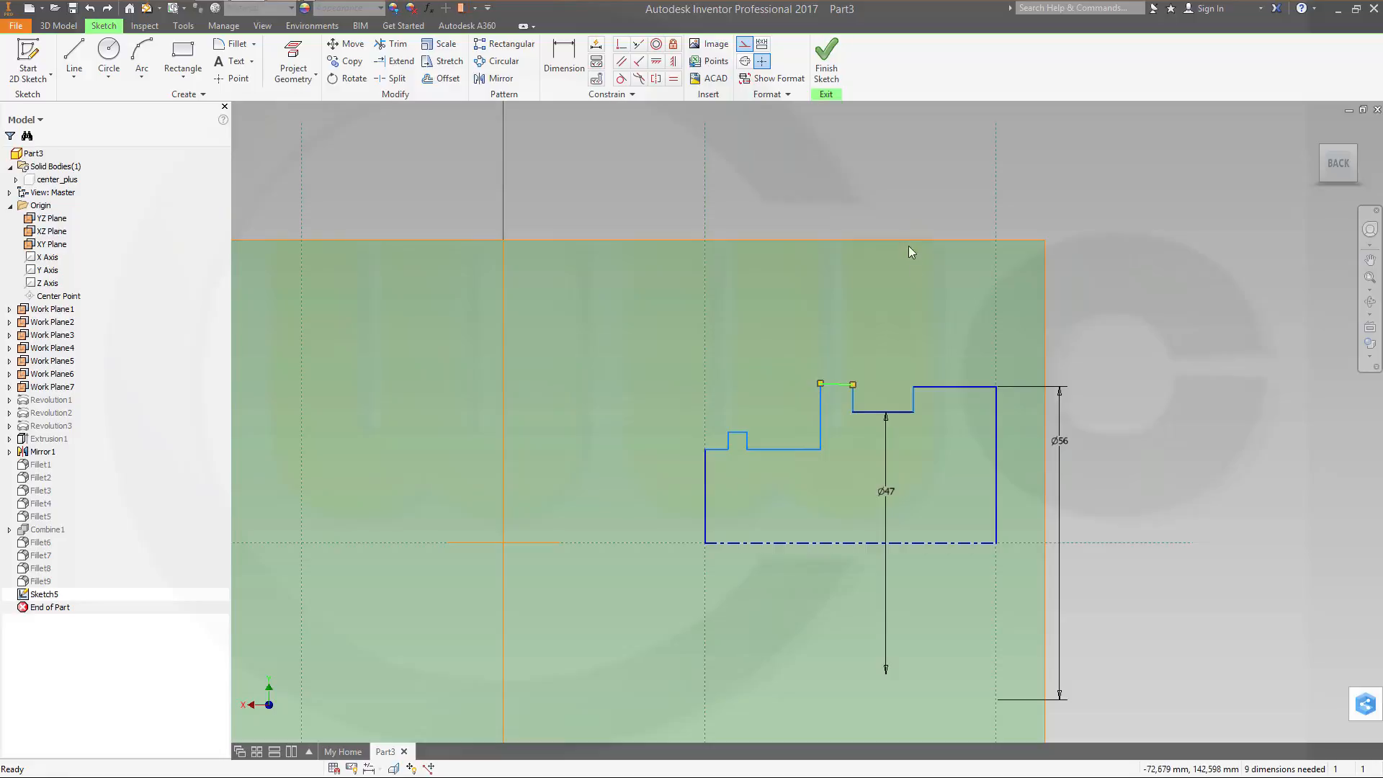
left_click(656, 62)
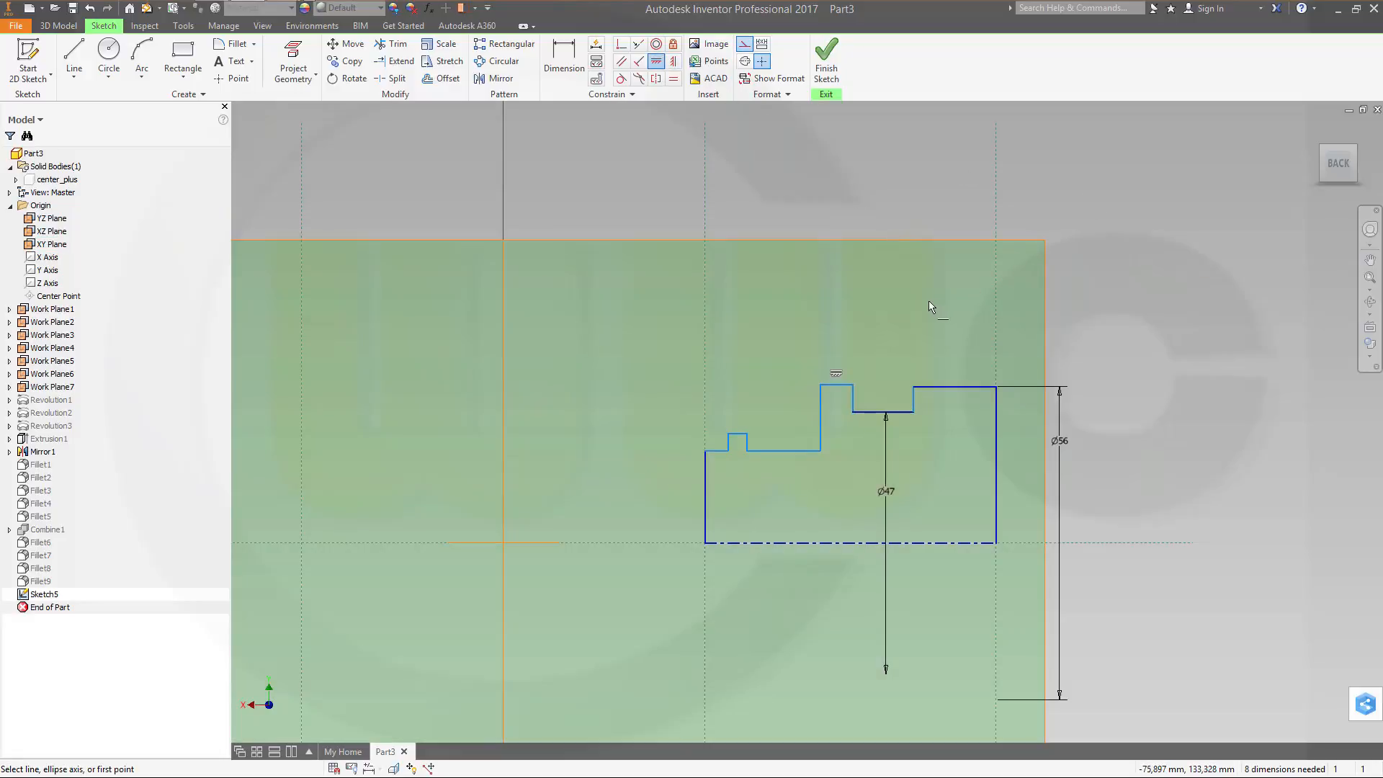
Step: Dimension the top edge of the raised middle step from the centerline as a 54 mm diameter
left_click(576, 70)
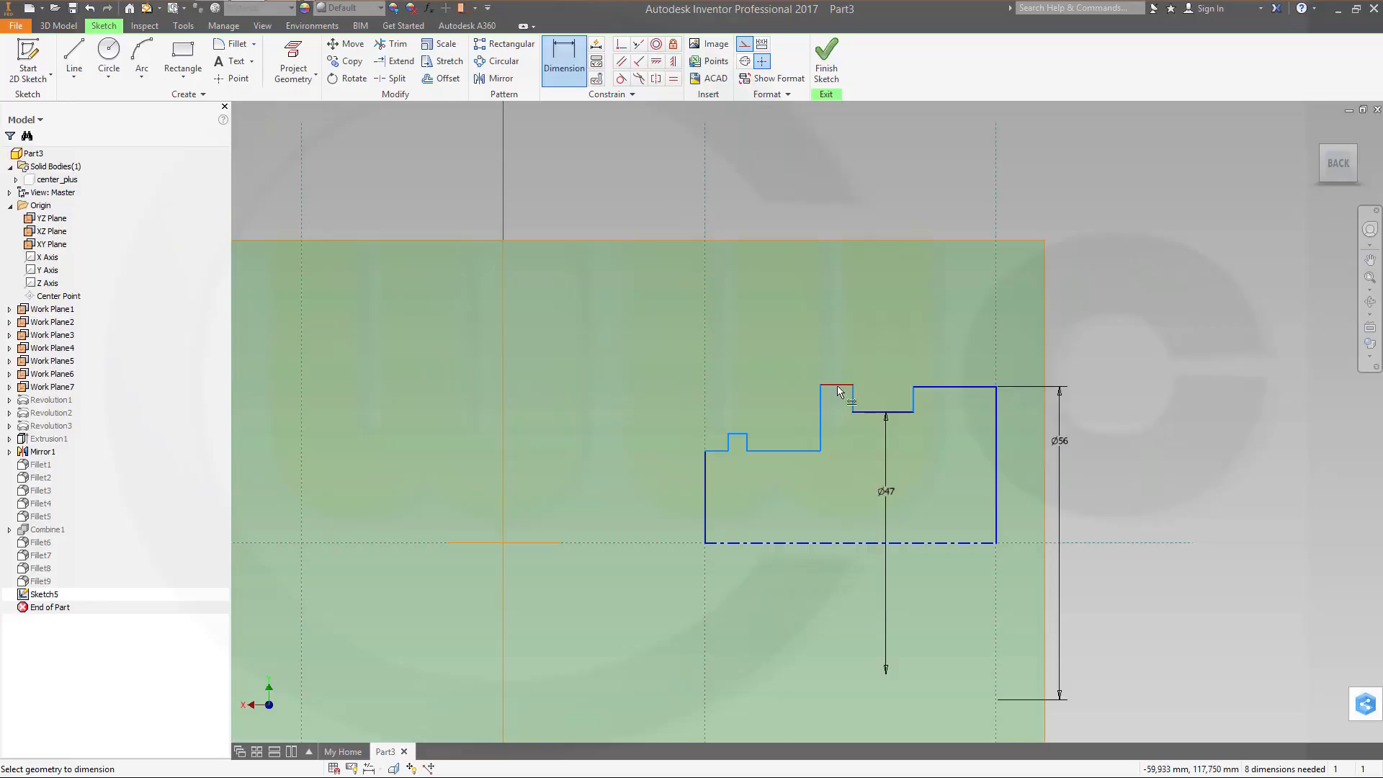
left_click(832, 547)
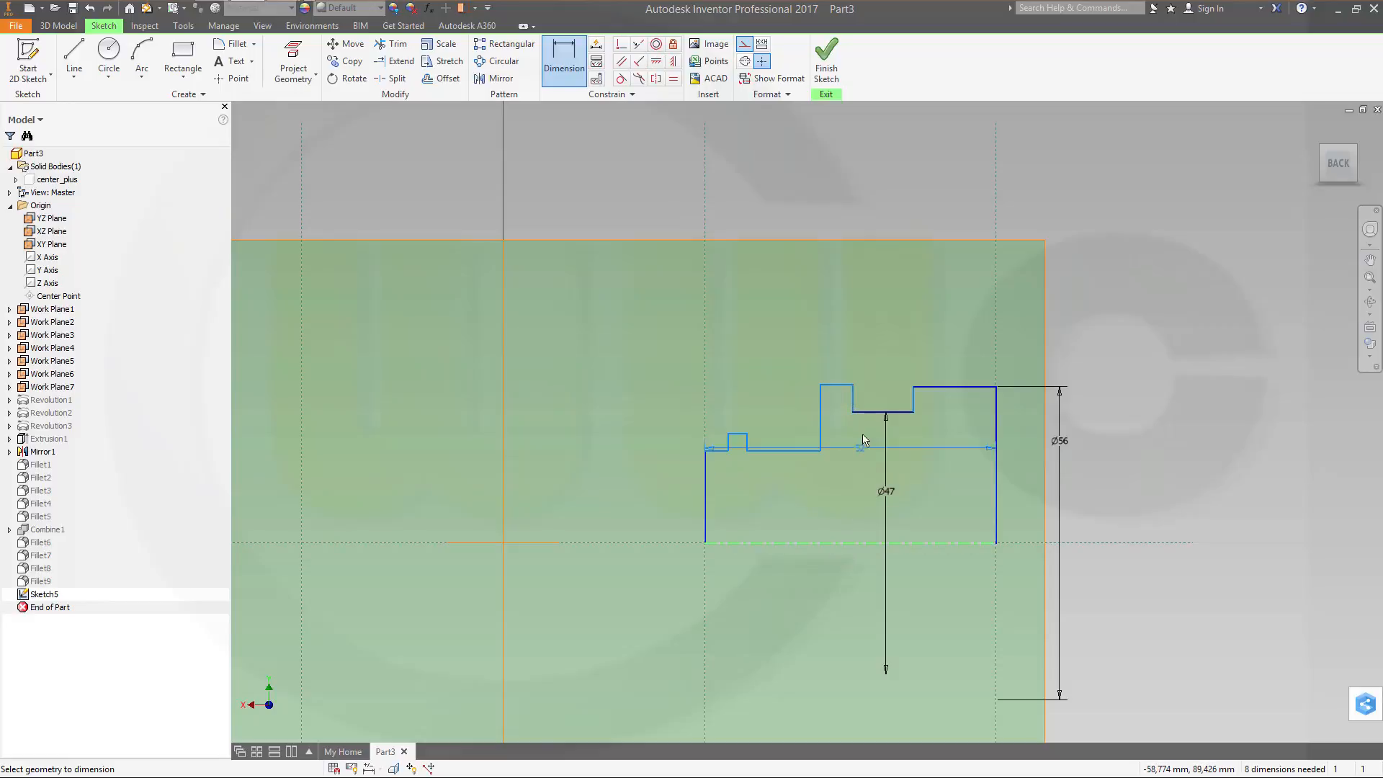
left_click(835, 386)
left_click(838, 501)
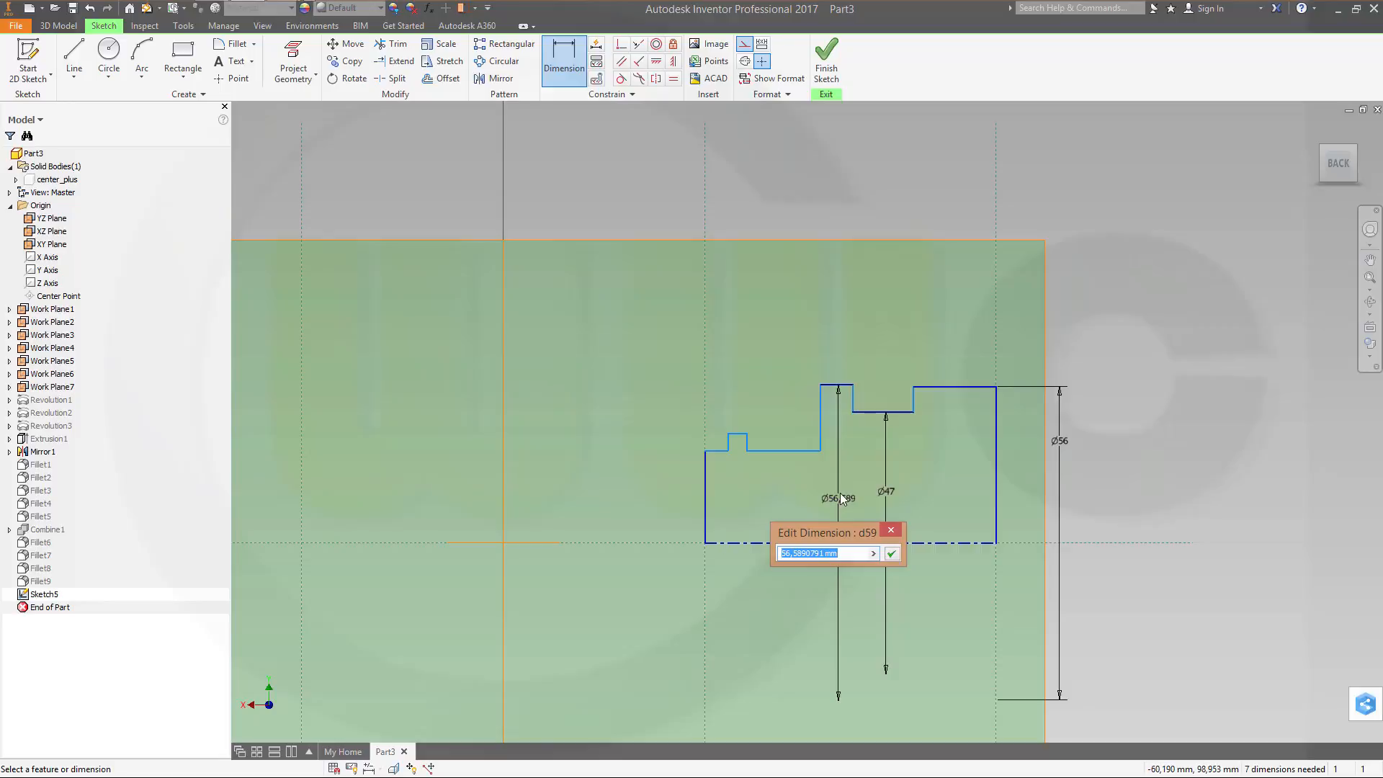
type("54")
key("Return")
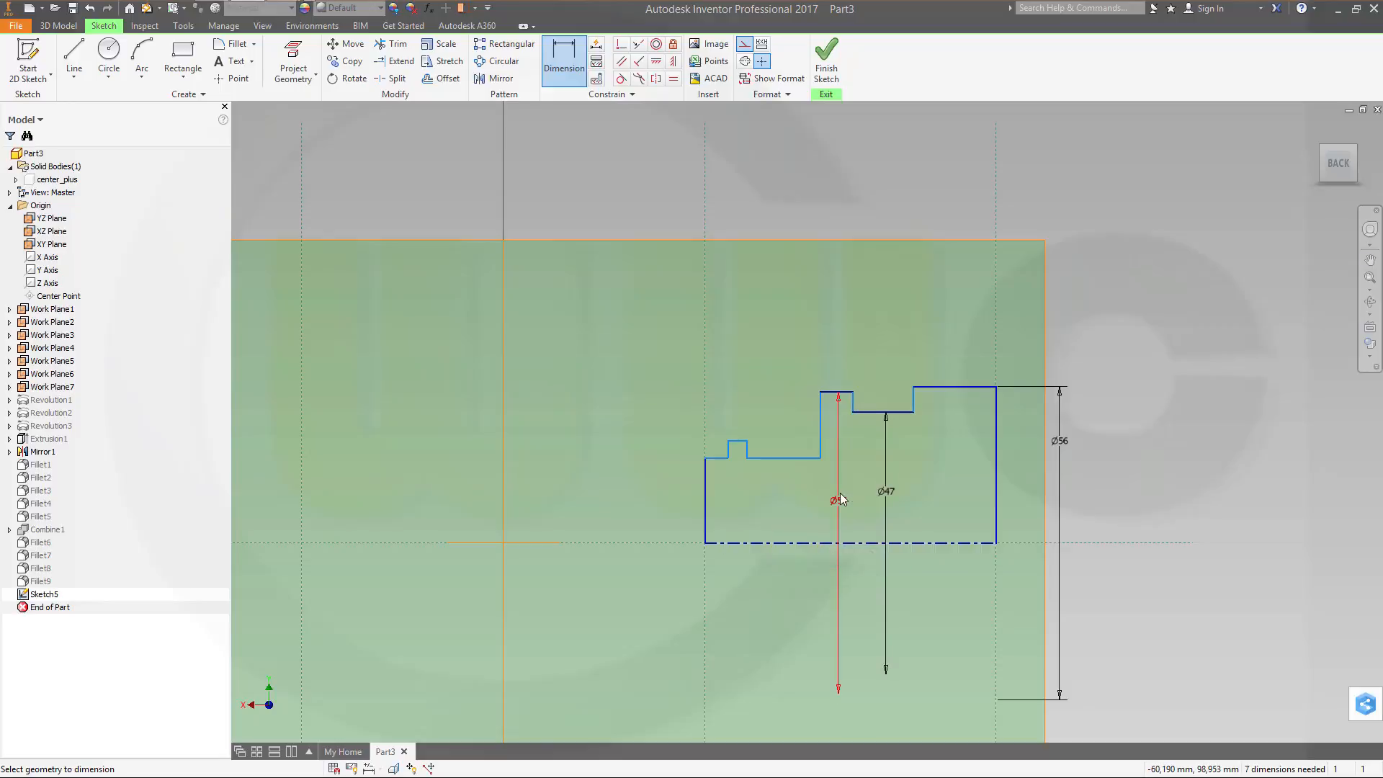
Step: Dimension the low horizontal edge between the small collar and the middle step from the centerline as a 21 mm diameter
left_click(769, 544)
left_click(778, 459)
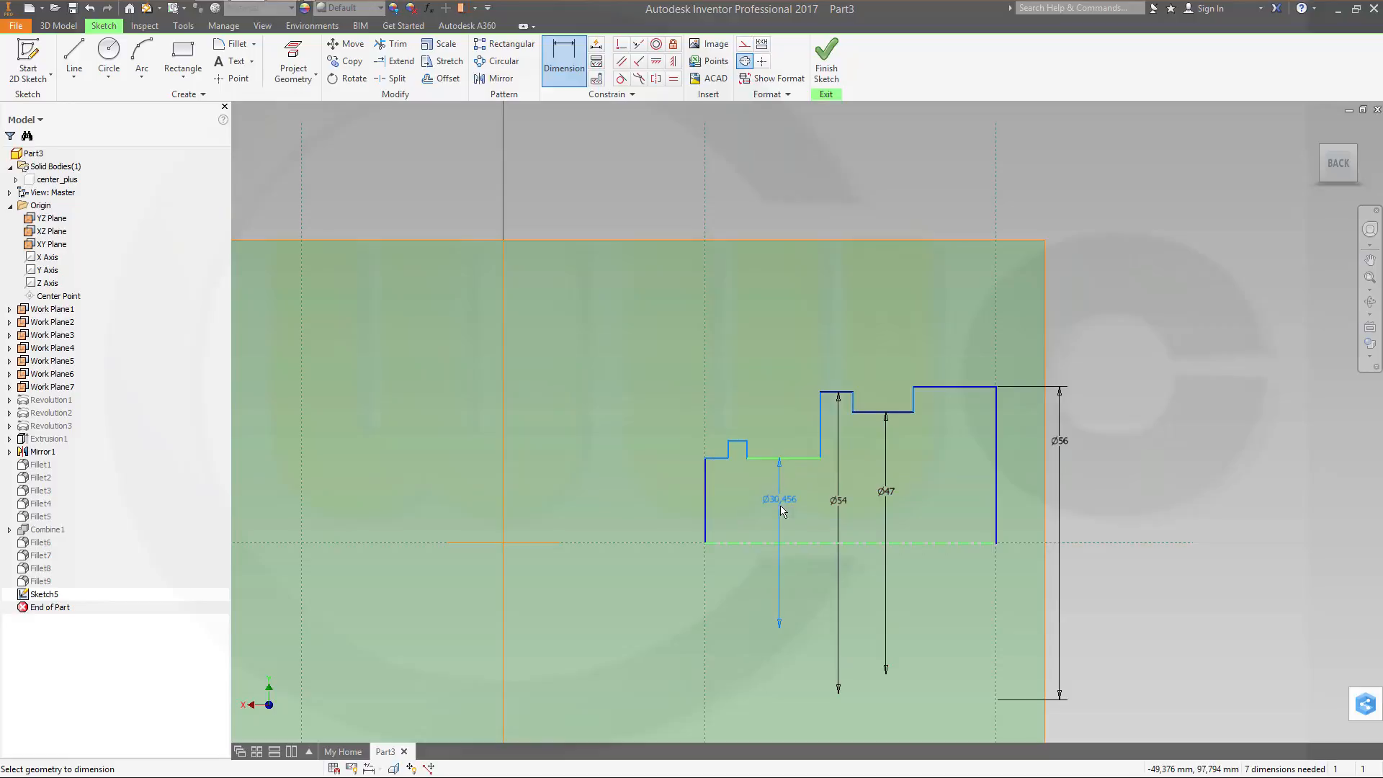
left_click(781, 511)
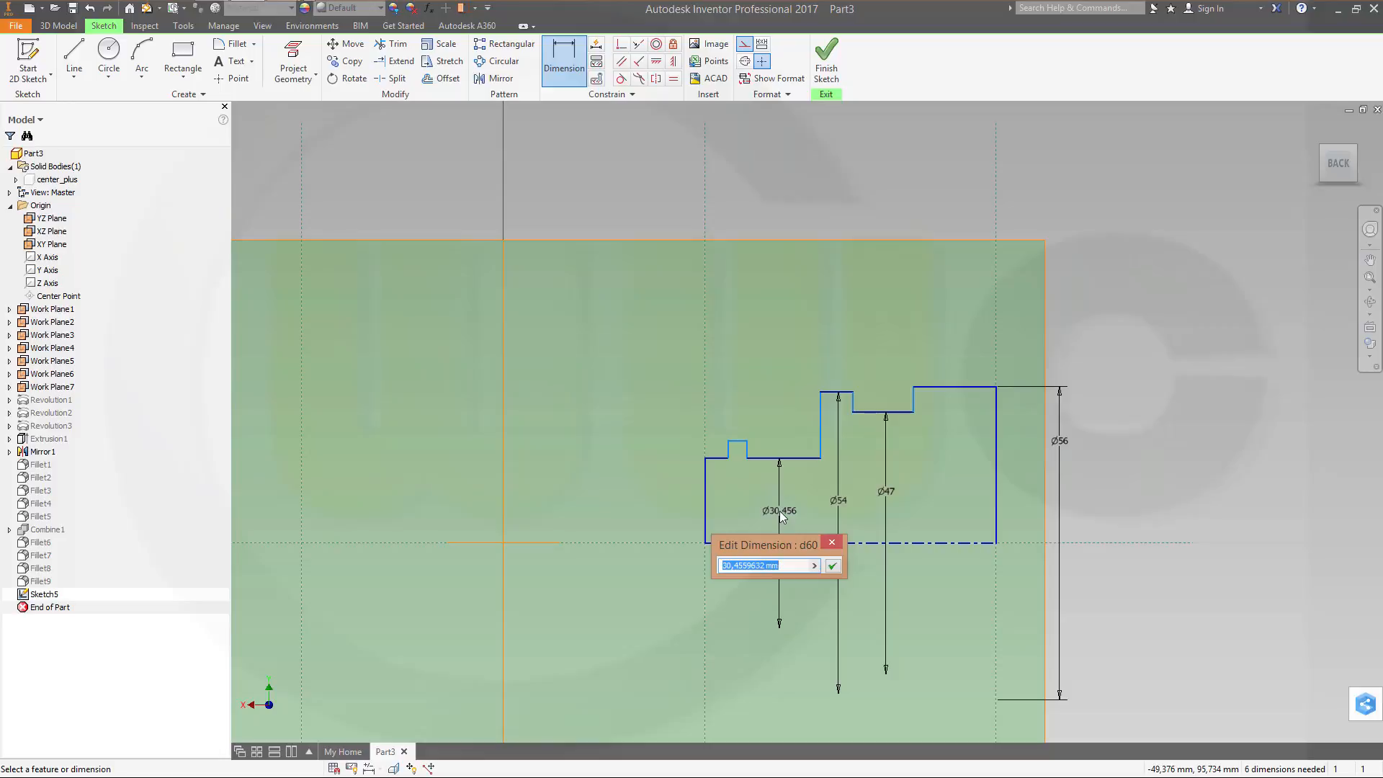
type("21")
key("Return")
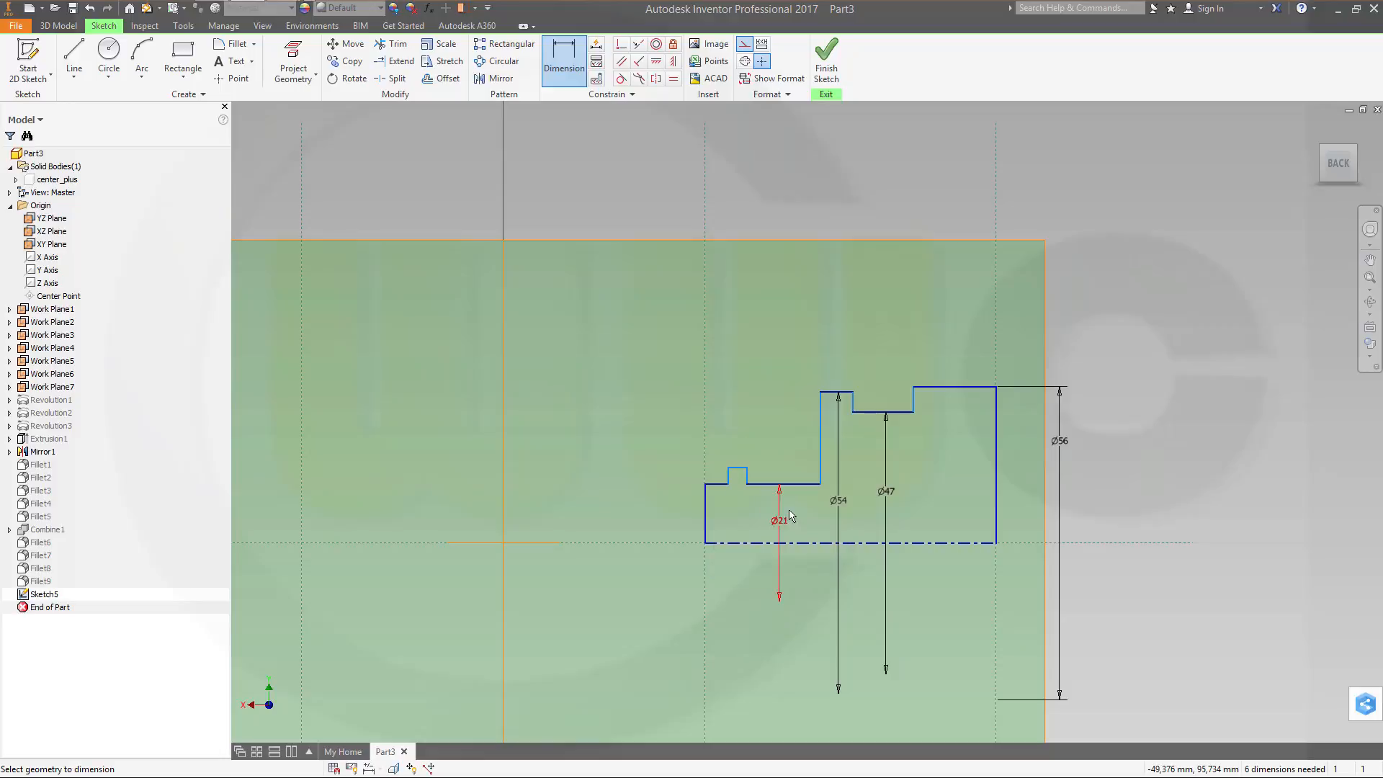
Step: Dimension the top edge of the small collar from the centerline as a 31 mm diameter
left_click(738, 474)
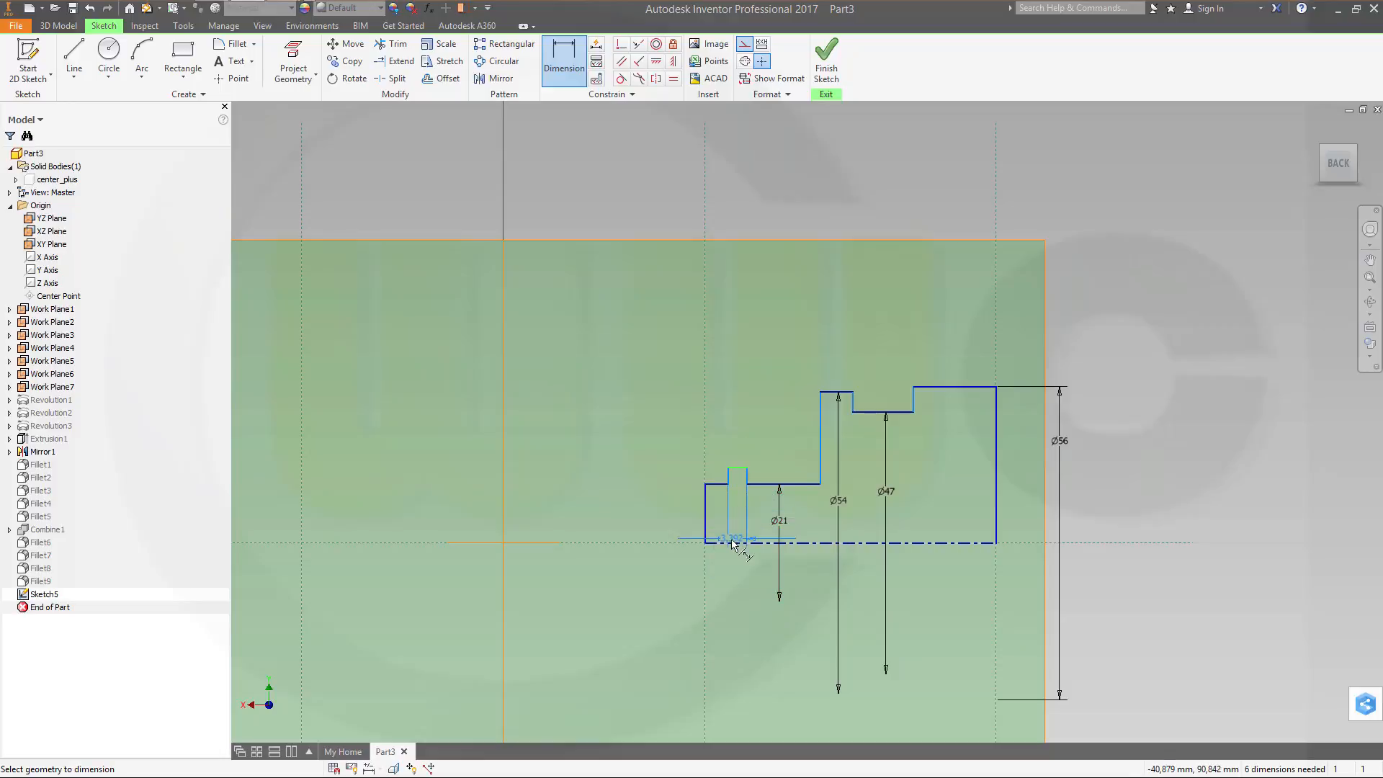
left_click(744, 543)
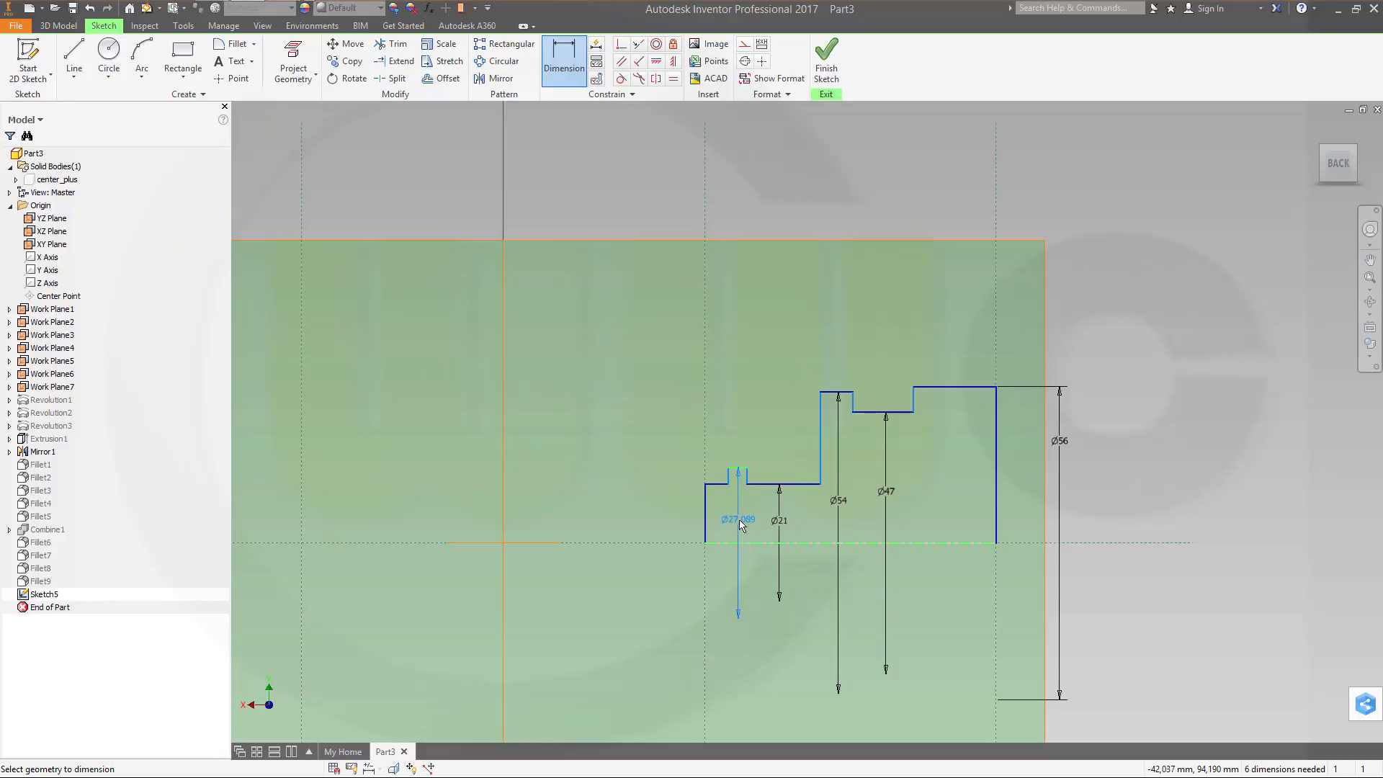
left_click(739, 524)
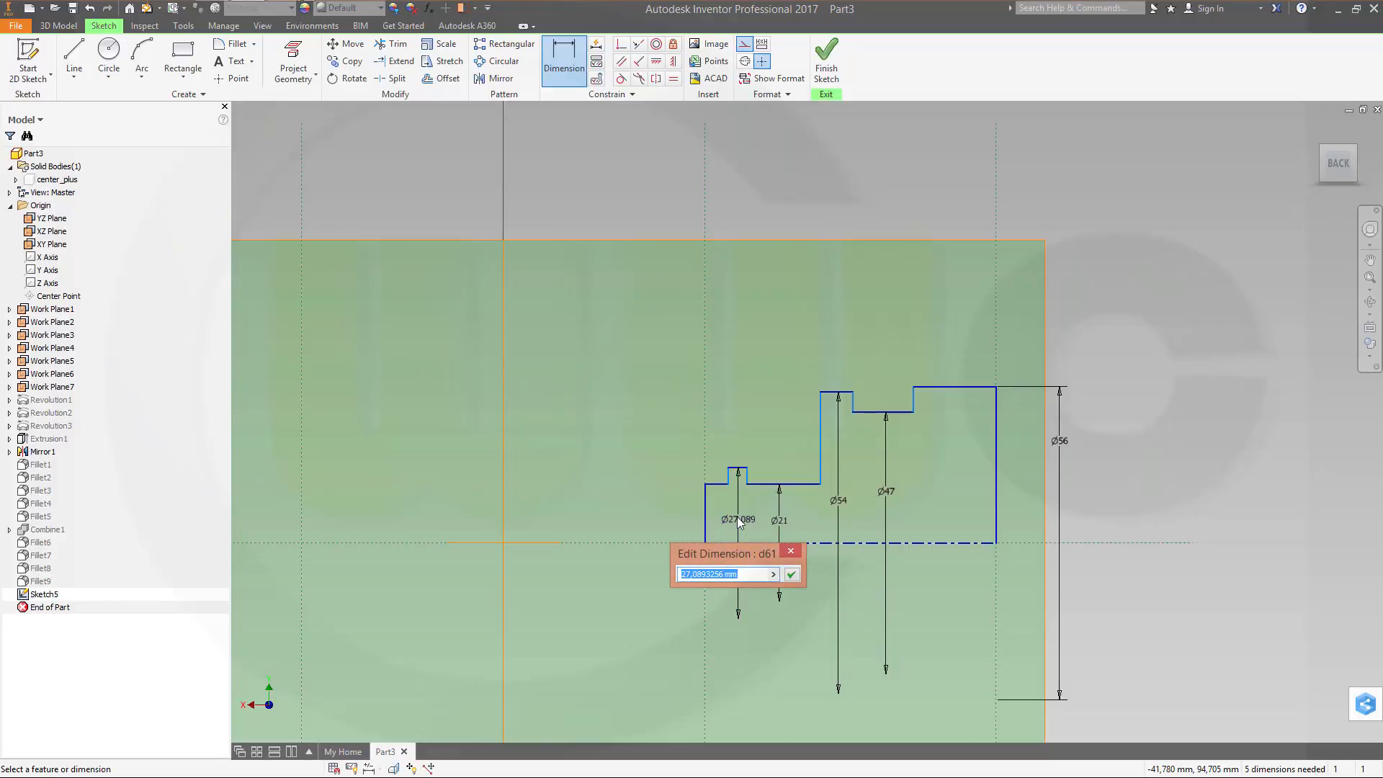
type("31")
key("Return")
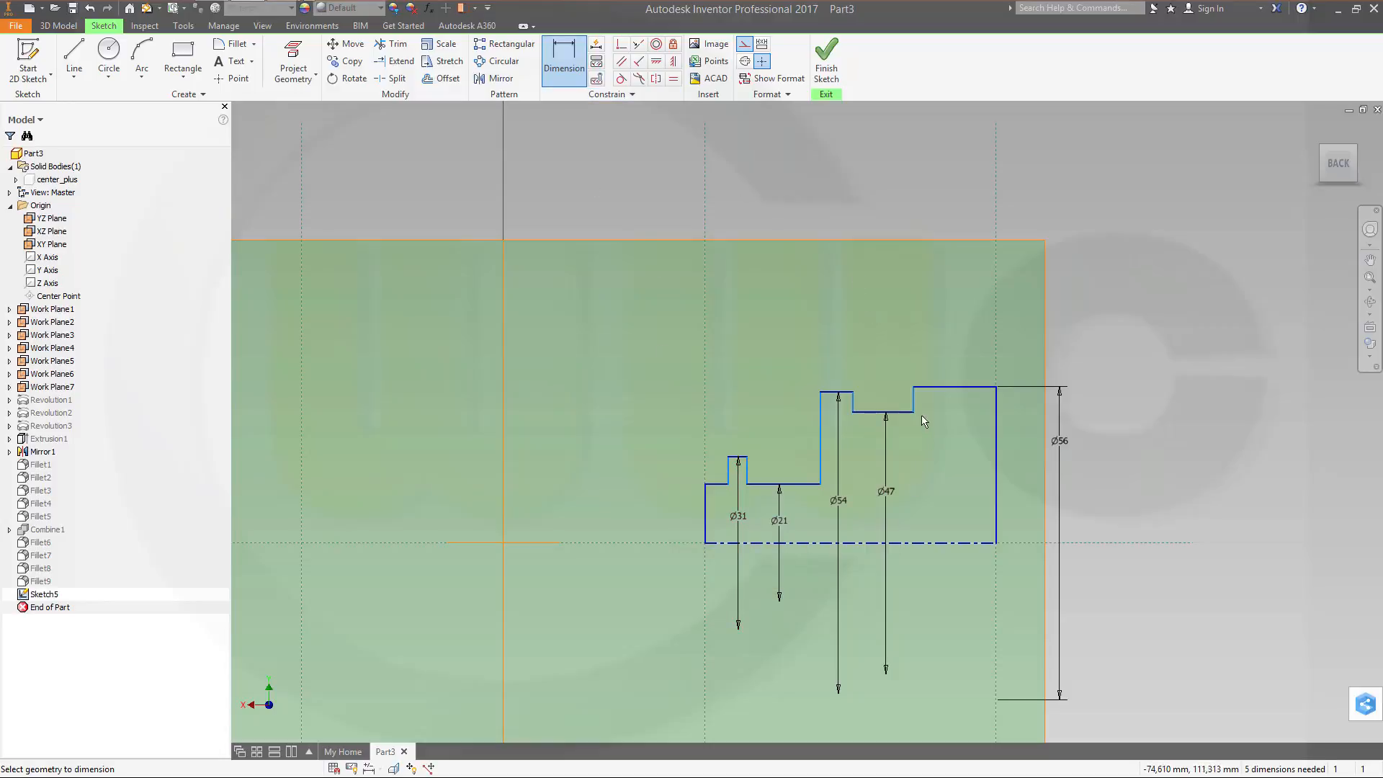
Step: Dimension the width of the outermost 56 mm diameter step as 15 mm
left_click(983, 388)
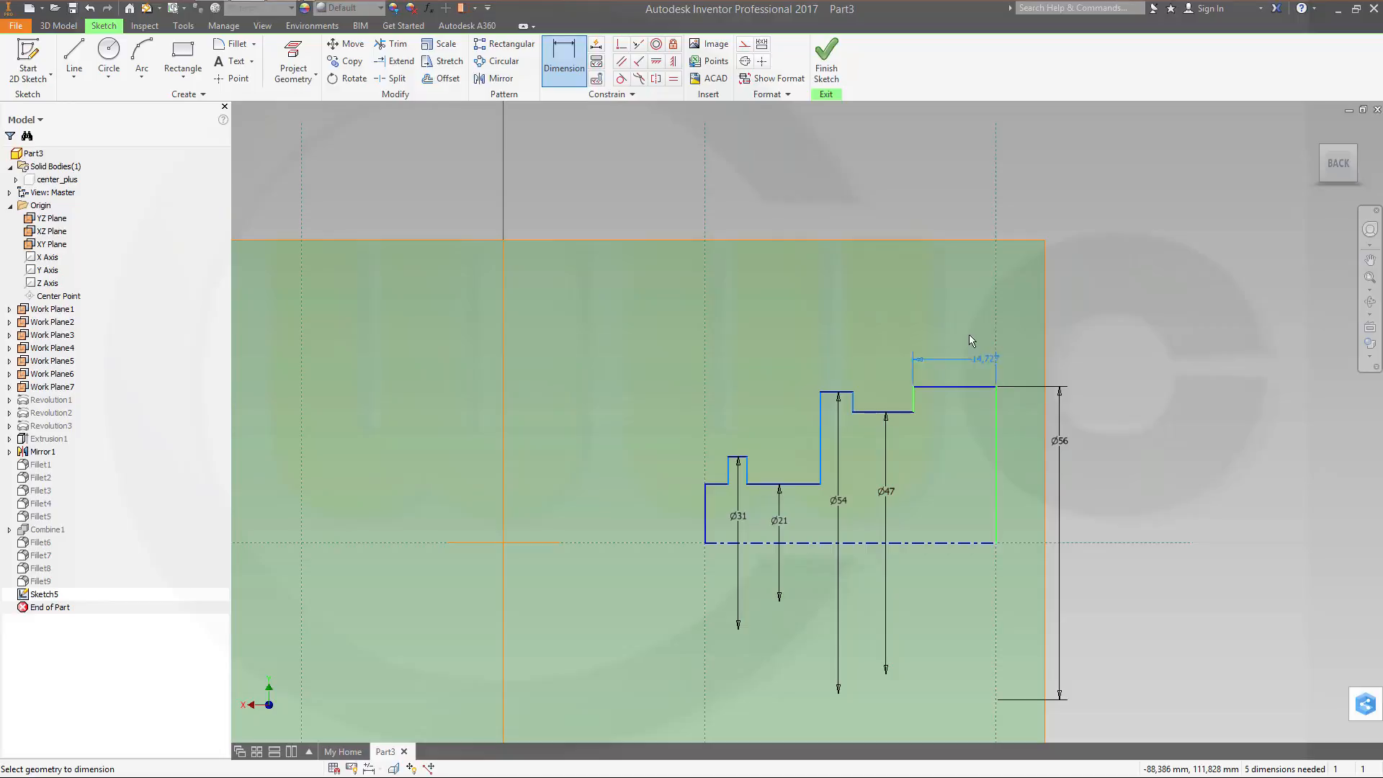
left_click(961, 334)
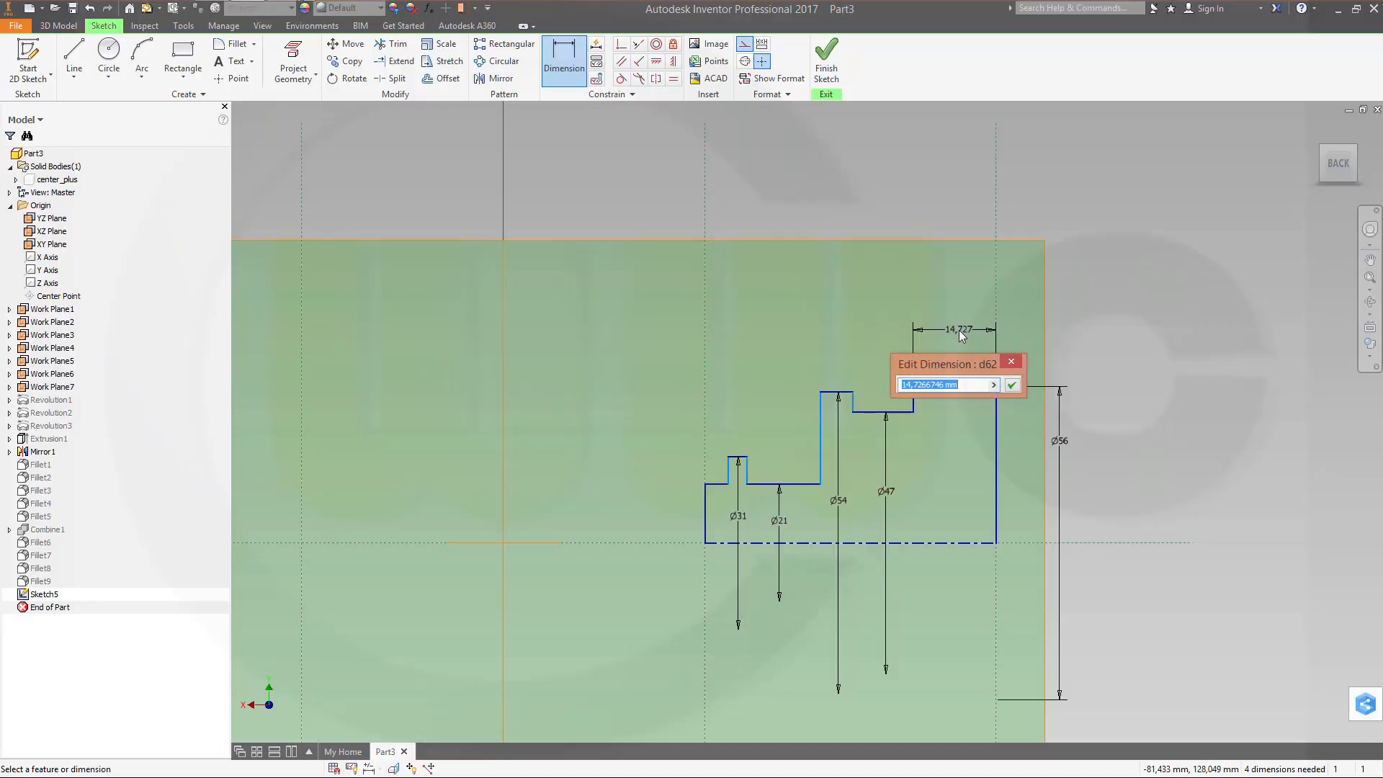
type("15")
key("Return")
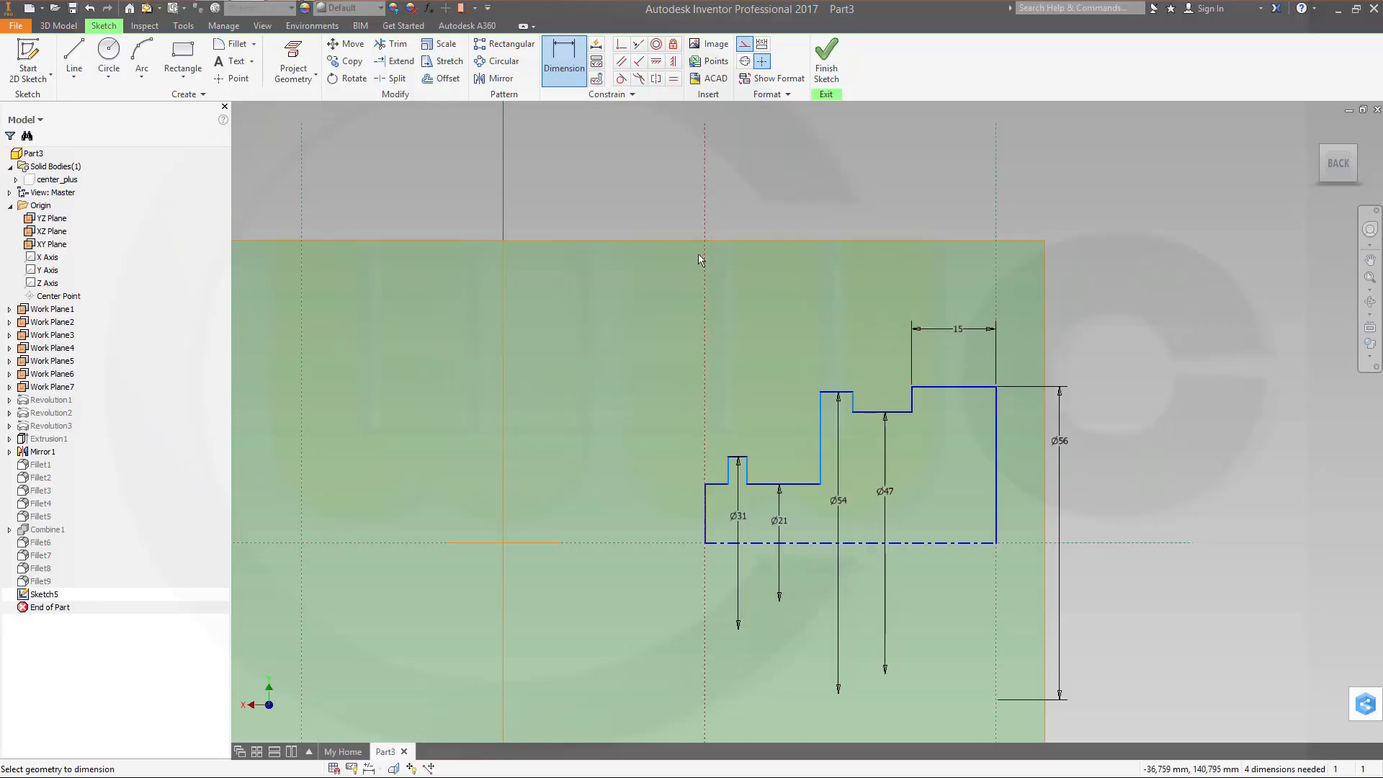
Step: Dimension the distance from the profile's outer vertical edge to the far side of the 54 mm step as 40 mm
left_click(821, 452)
left_click(997, 432)
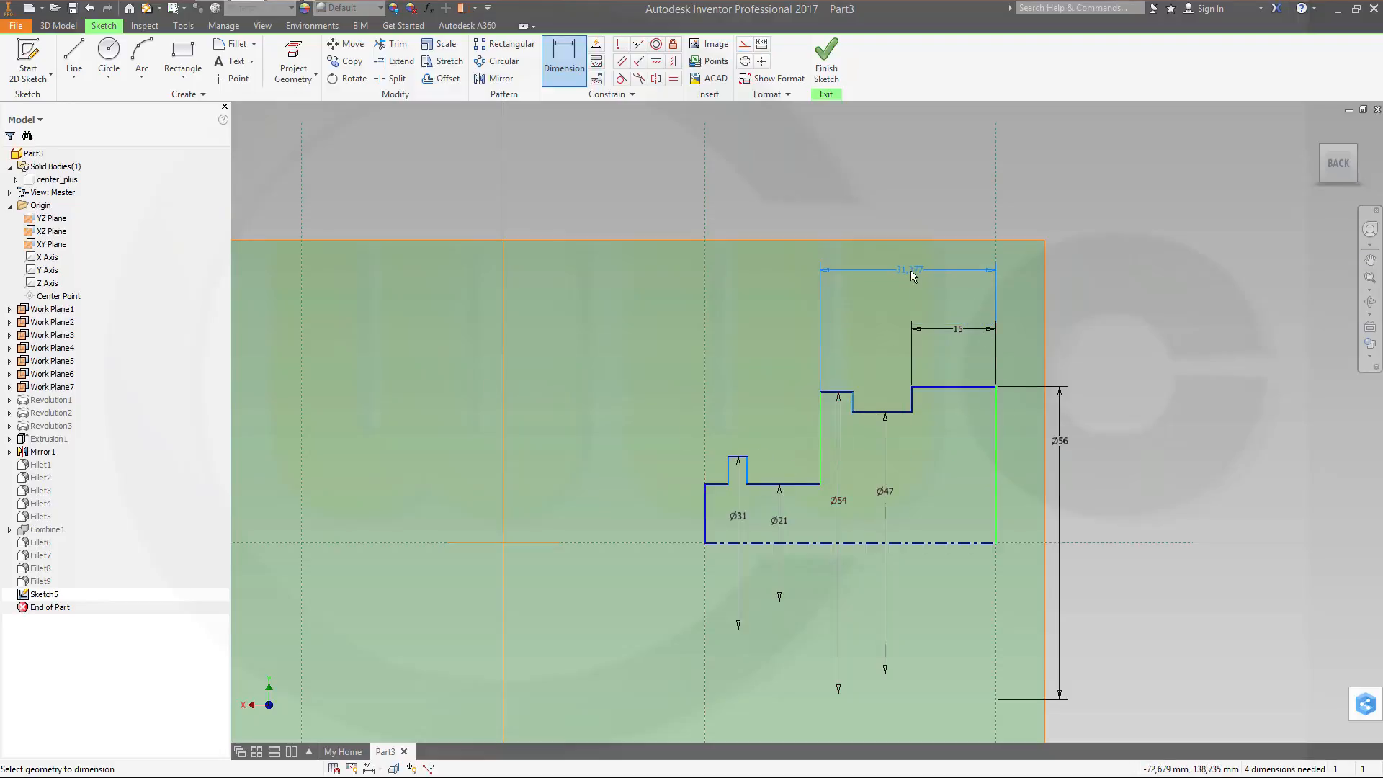
left_click(911, 276)
type("40")
key("Return")
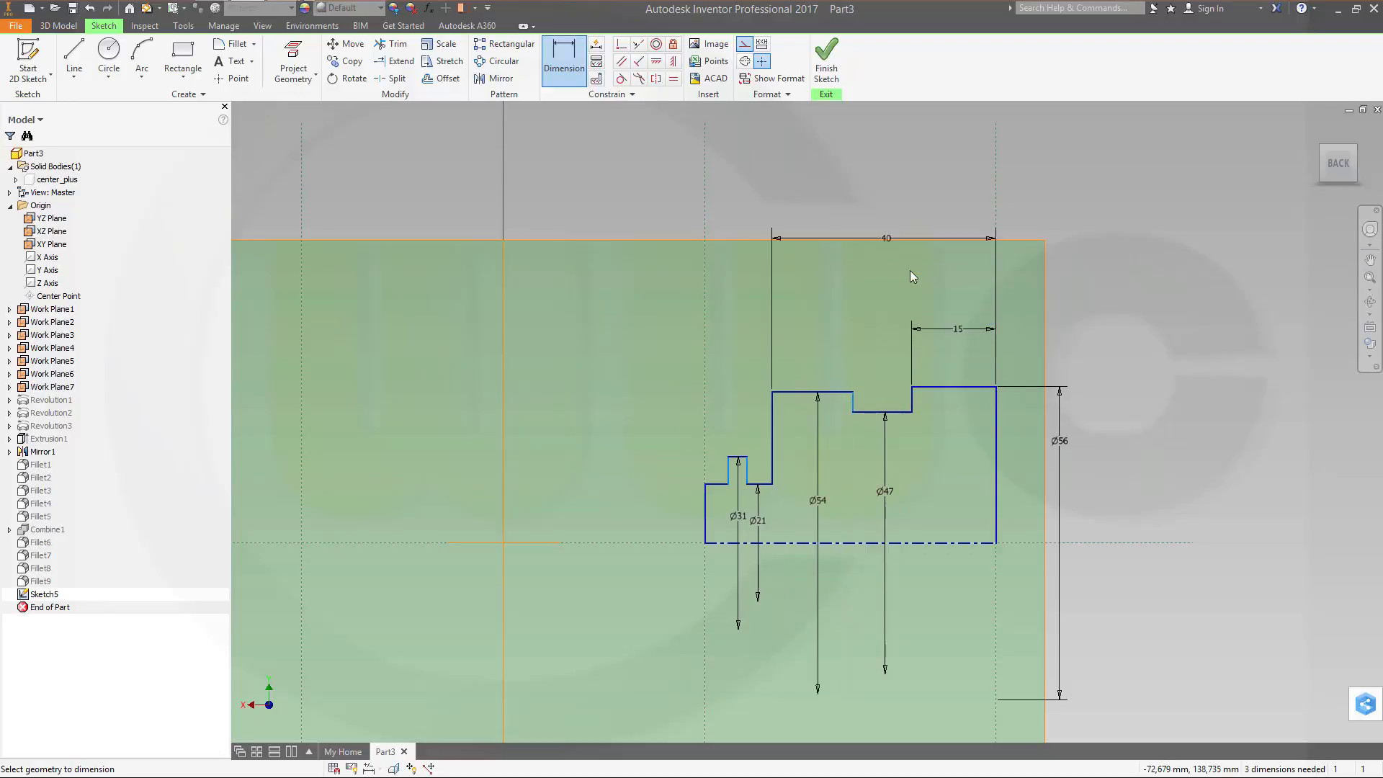
Step: Dimension the width of the small 31 mm diameter collar as 3 mm
left_click(728, 469)
left_click(746, 470)
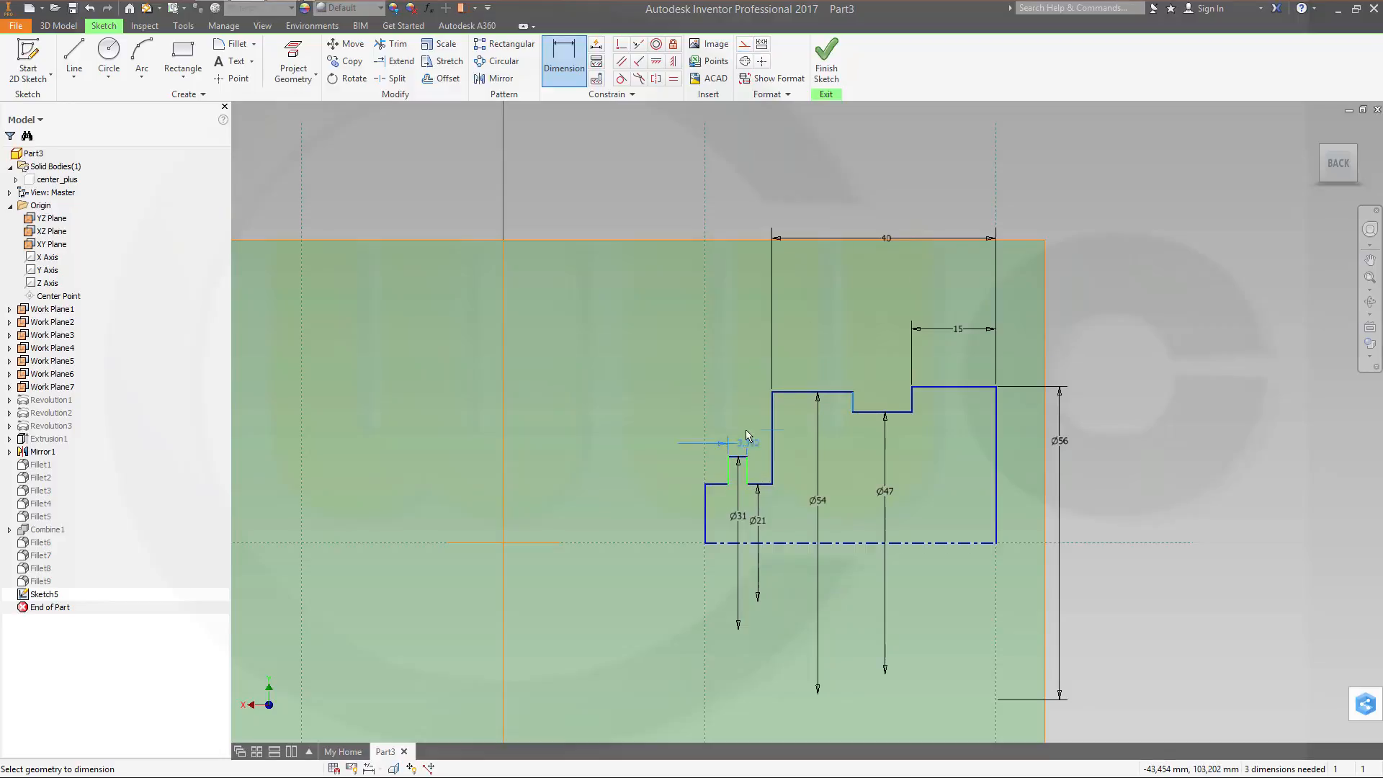
left_click(726, 418)
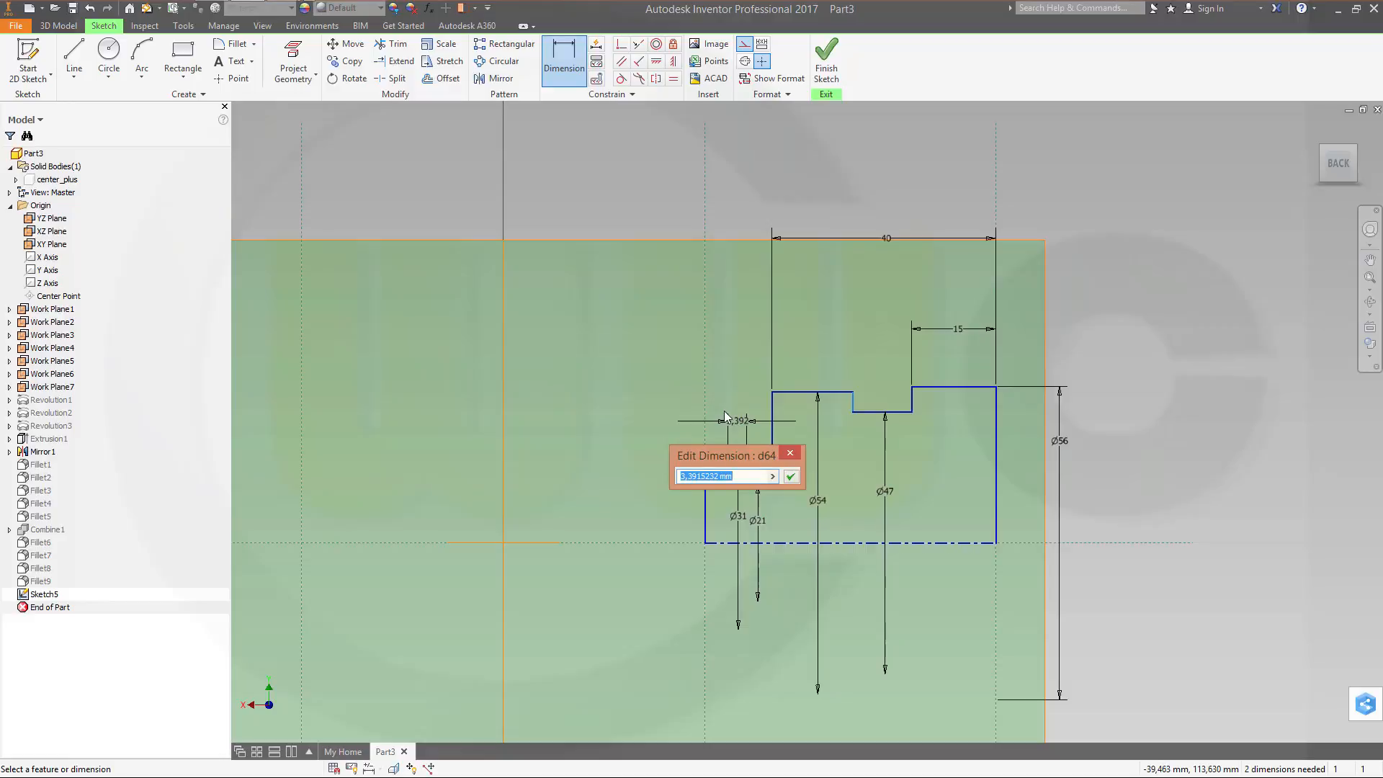
type("3")
key("Return")
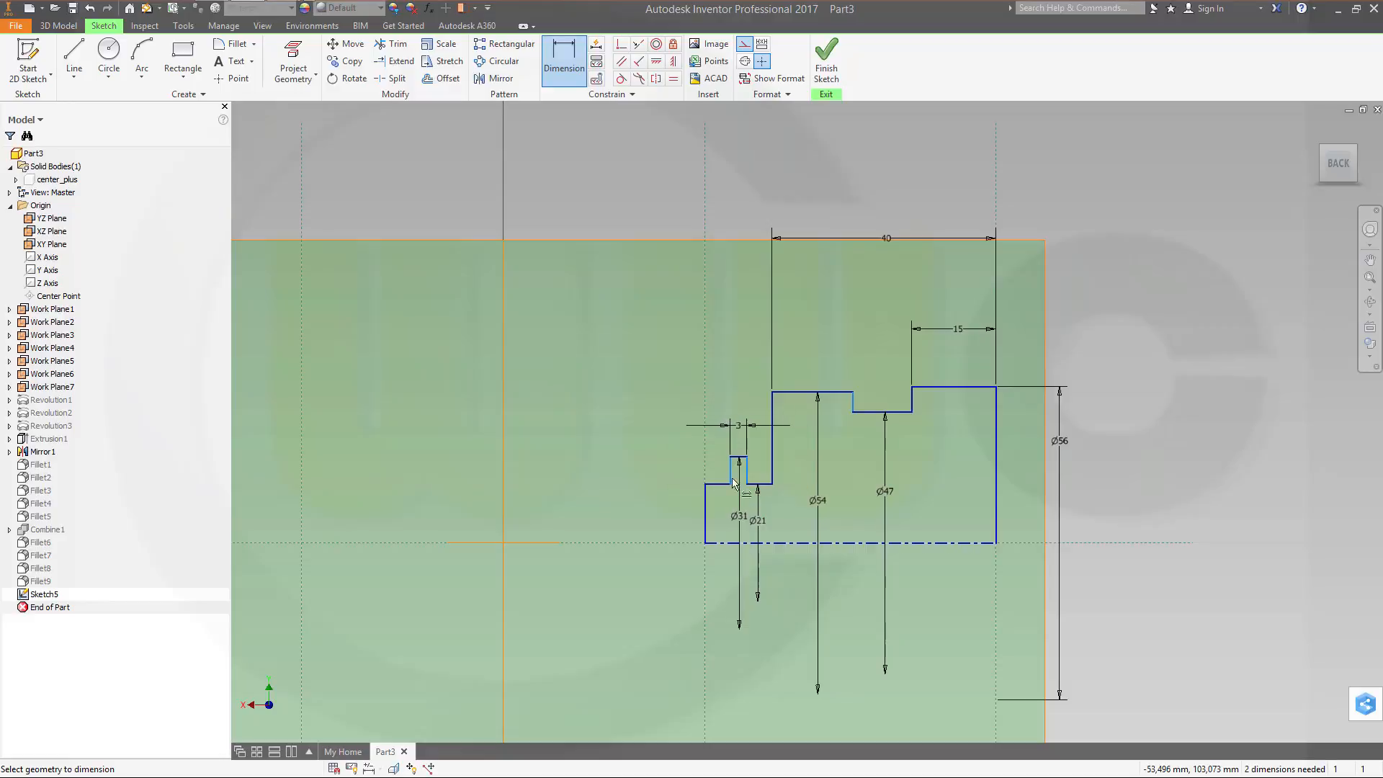
Step: Dimension the gap between the small collar and the 54 mm diameter step as 4 mm
left_click(771, 471)
left_click(753, 345)
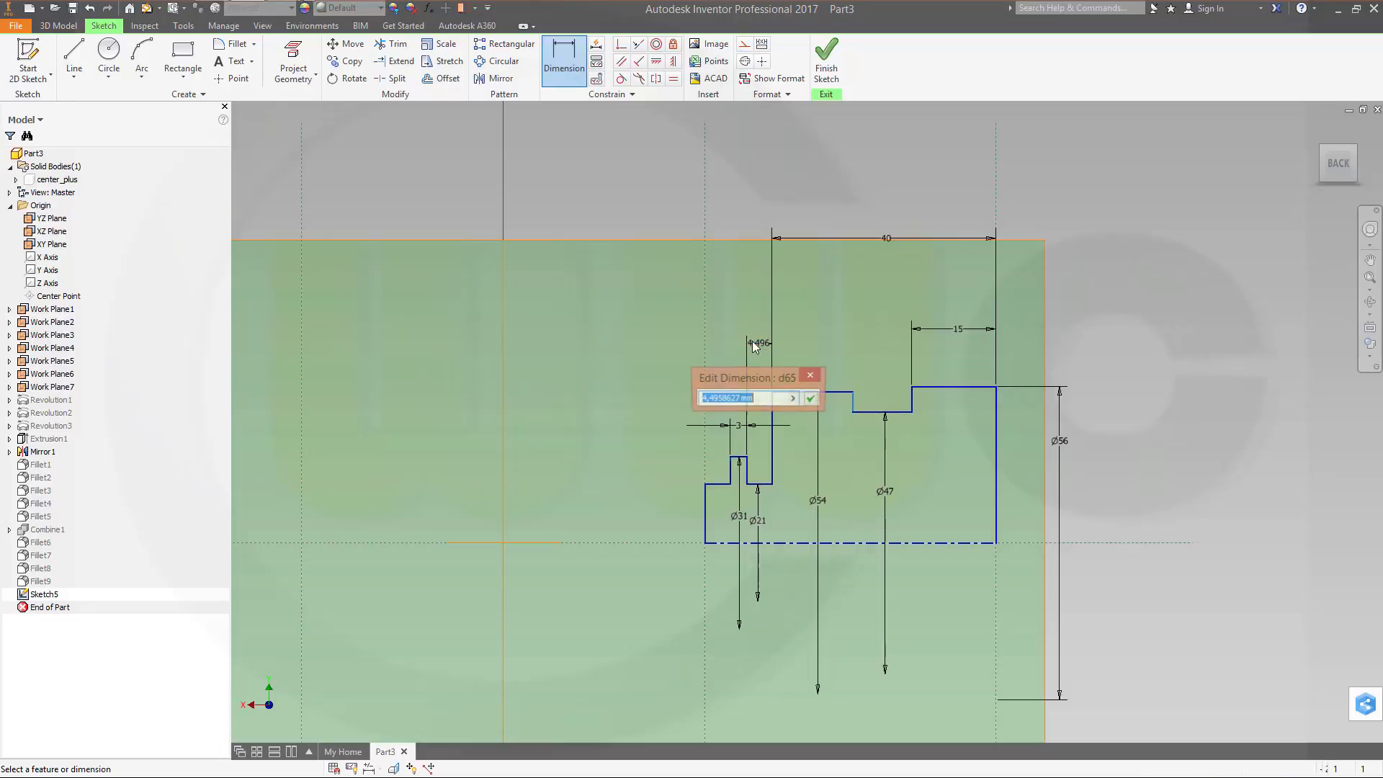
type("4")
key("Return")
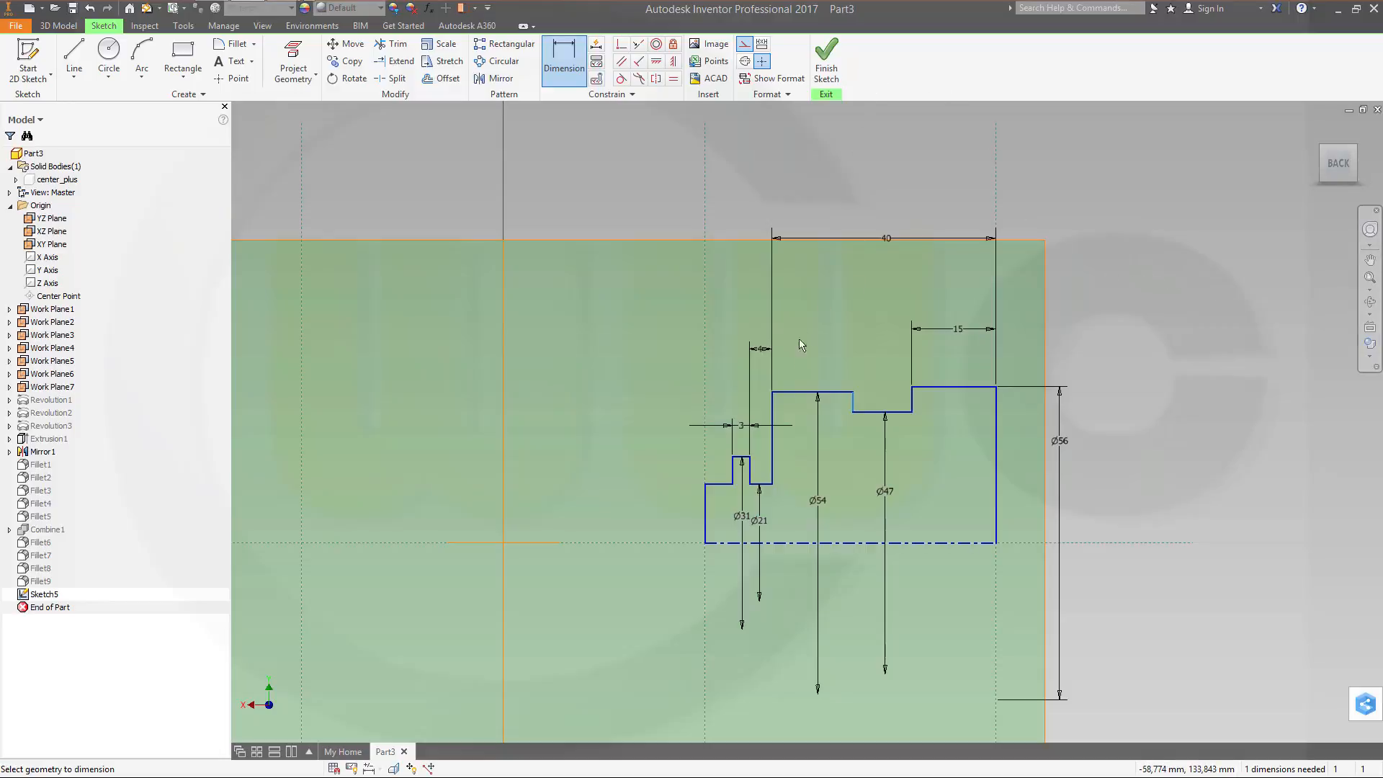
Step: Dimension the width of the 54 mm diameter step as 8 mm and finish the sketch
left_click(773, 422)
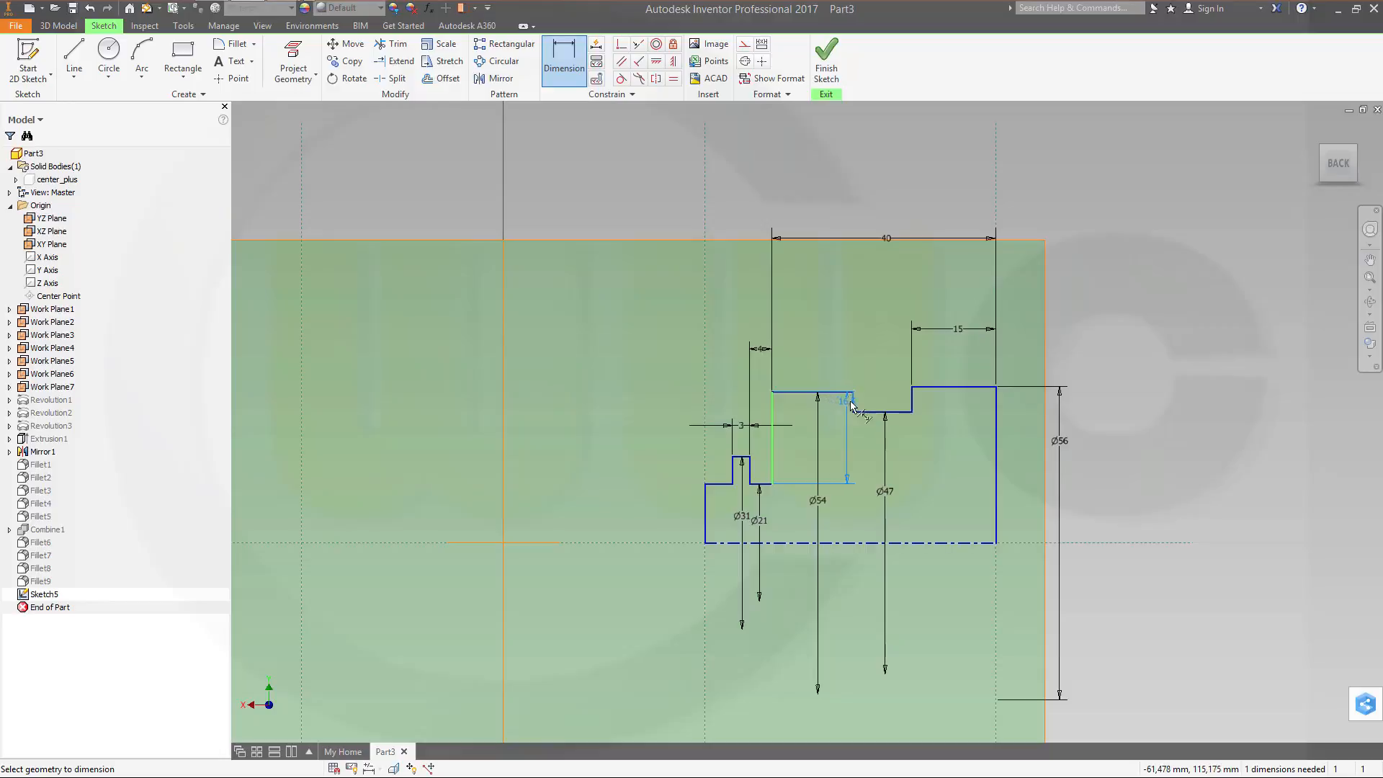
left_click(854, 403)
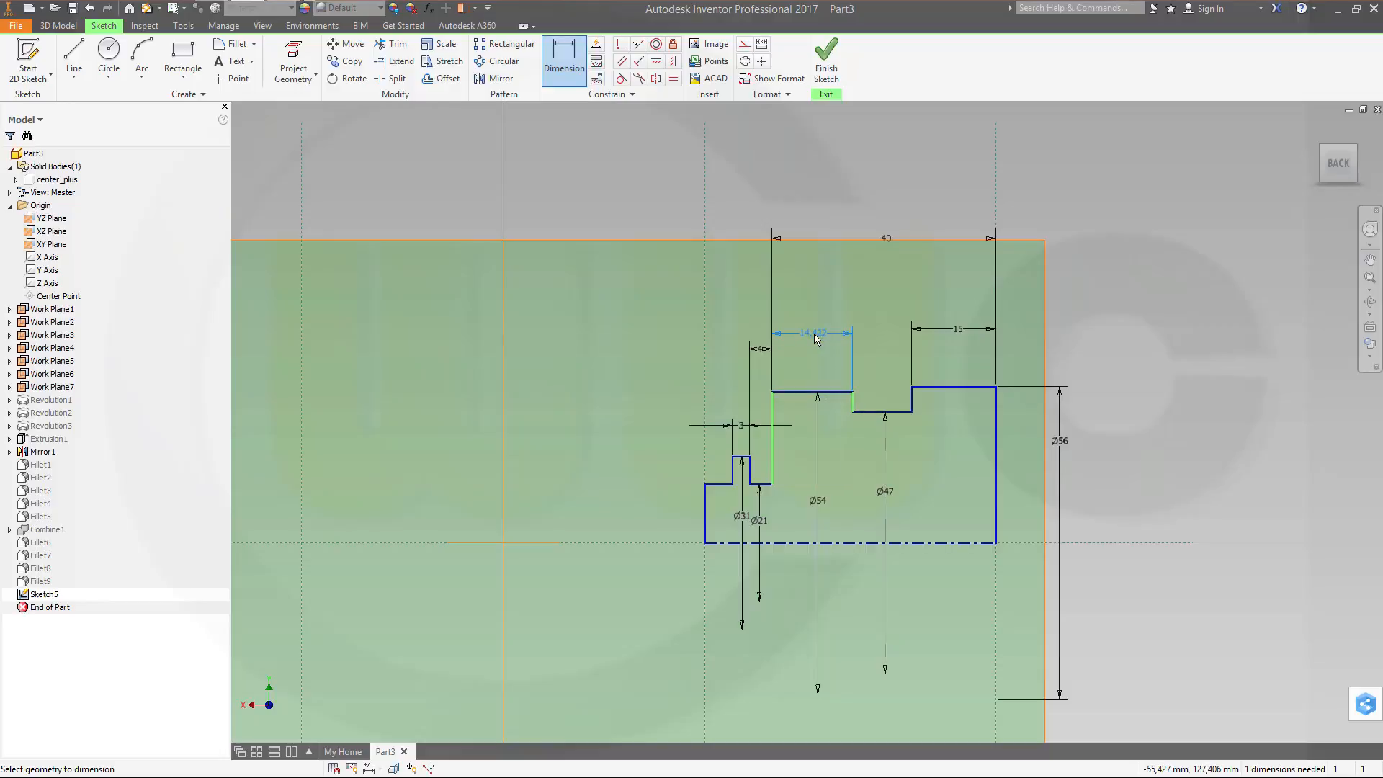
left_click(816, 339)
type("8")
key("Return")
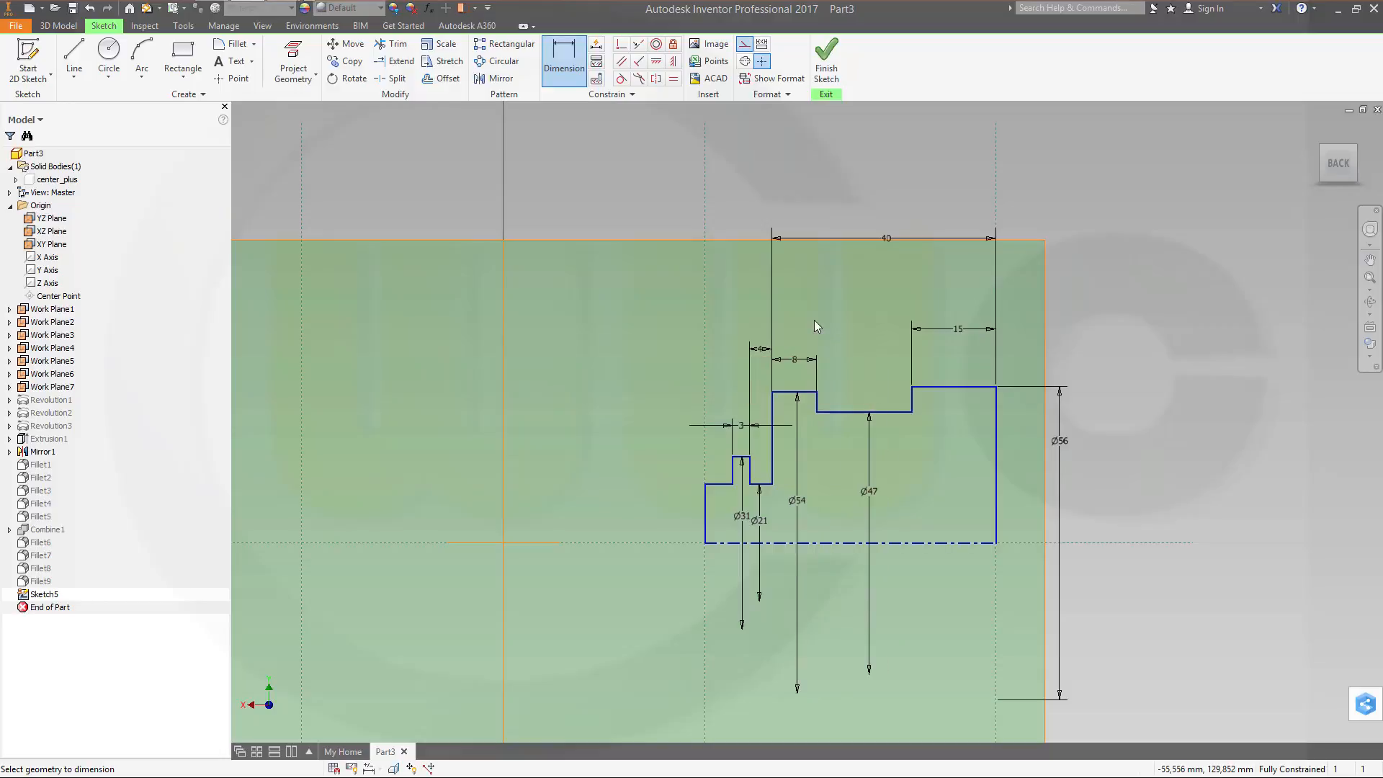
left_click(826, 62)
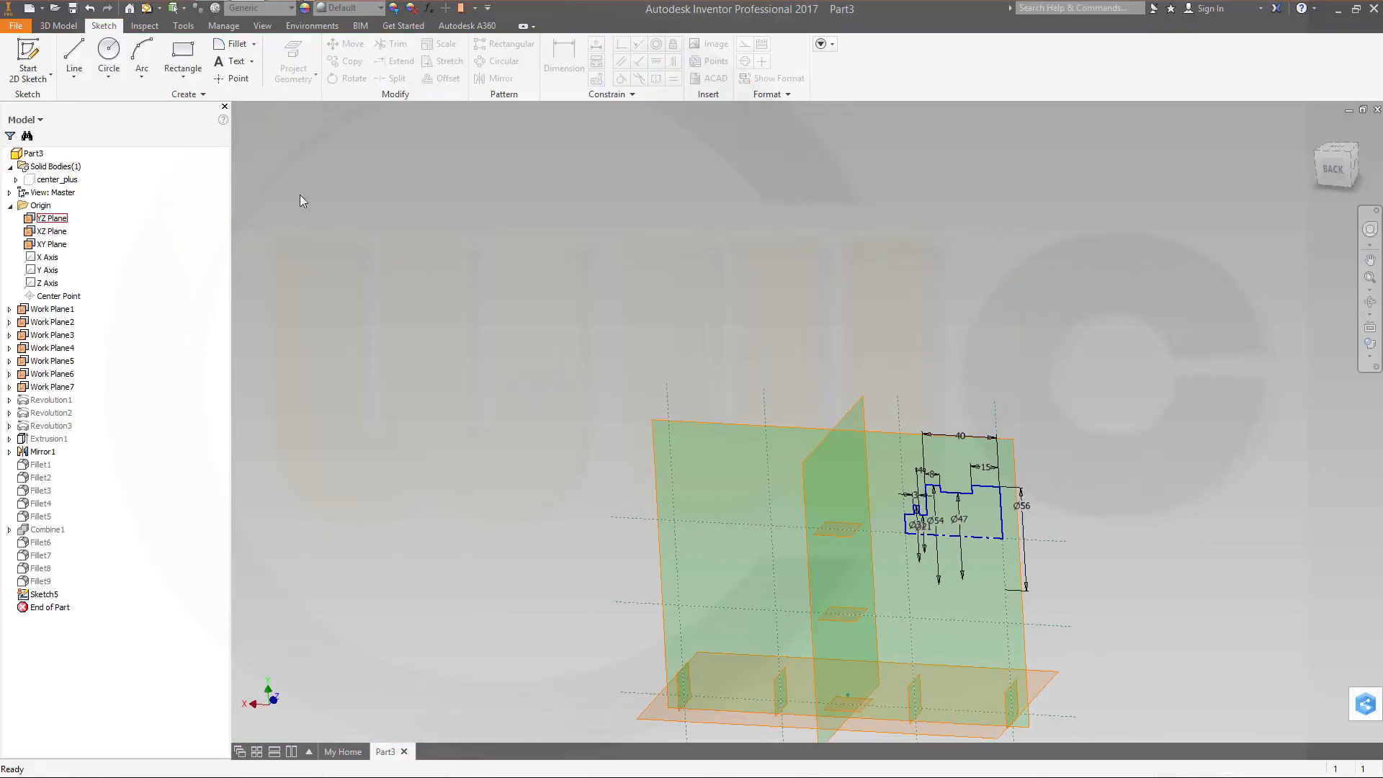
Step: Revolve the stepped profile fully about its centerline as a new solid, and rename that body right_minus
left_click(58, 25)
left_click(109, 58)
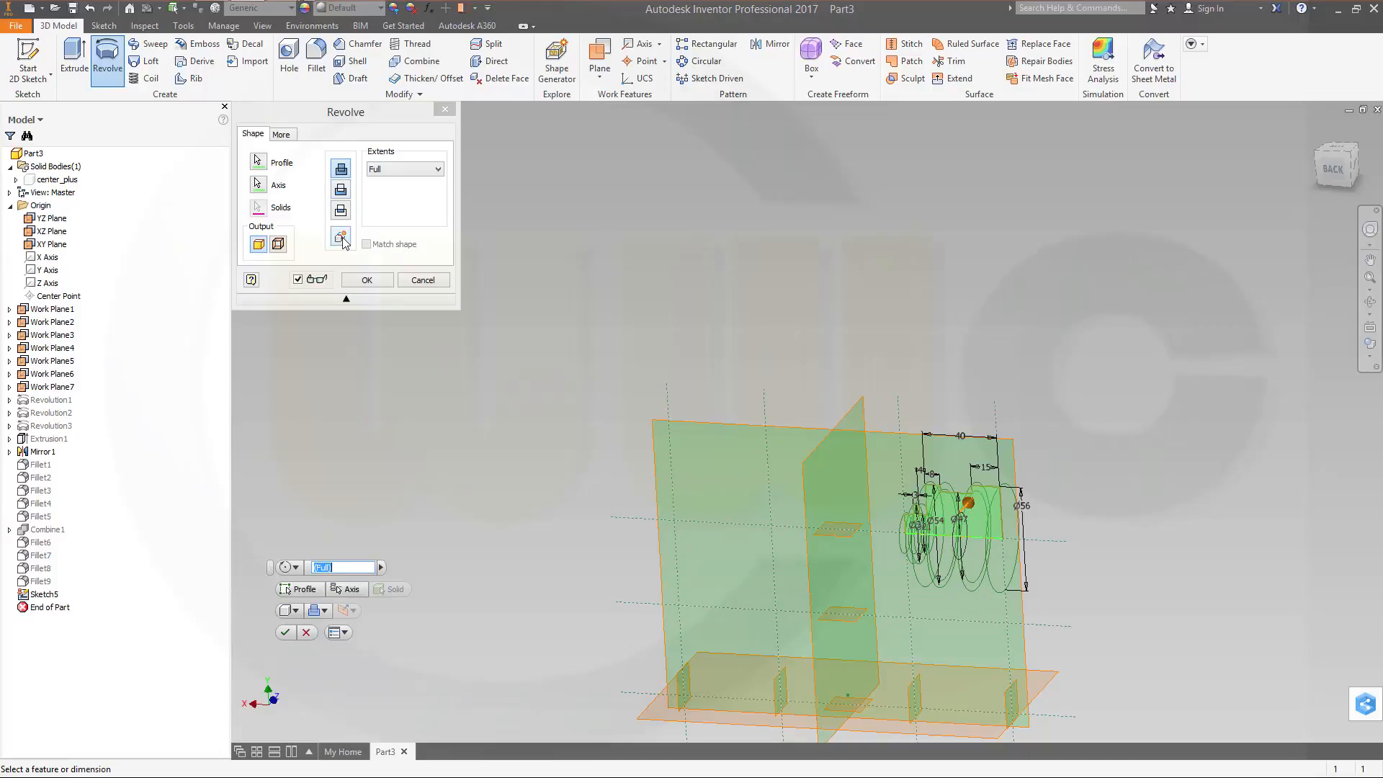
left_click(342, 240)
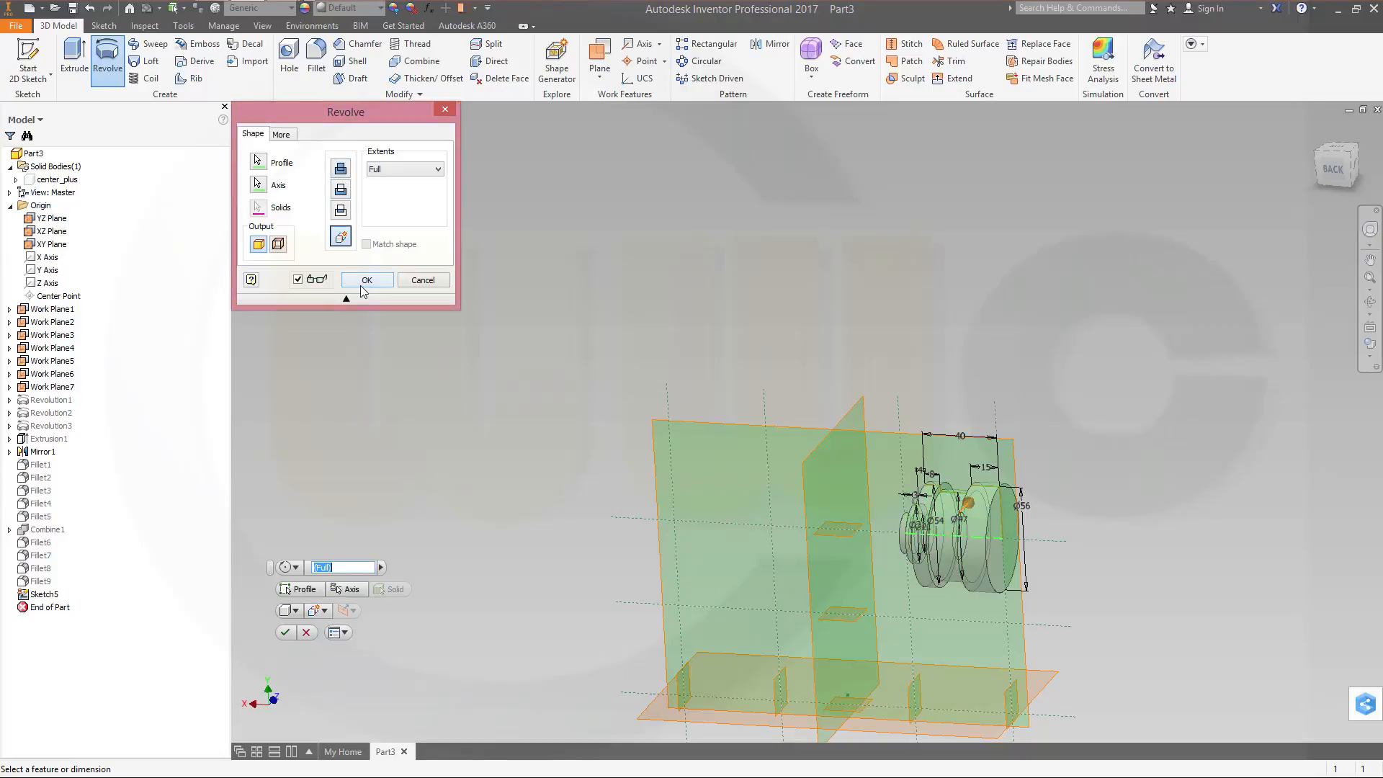
left_click(366, 280)
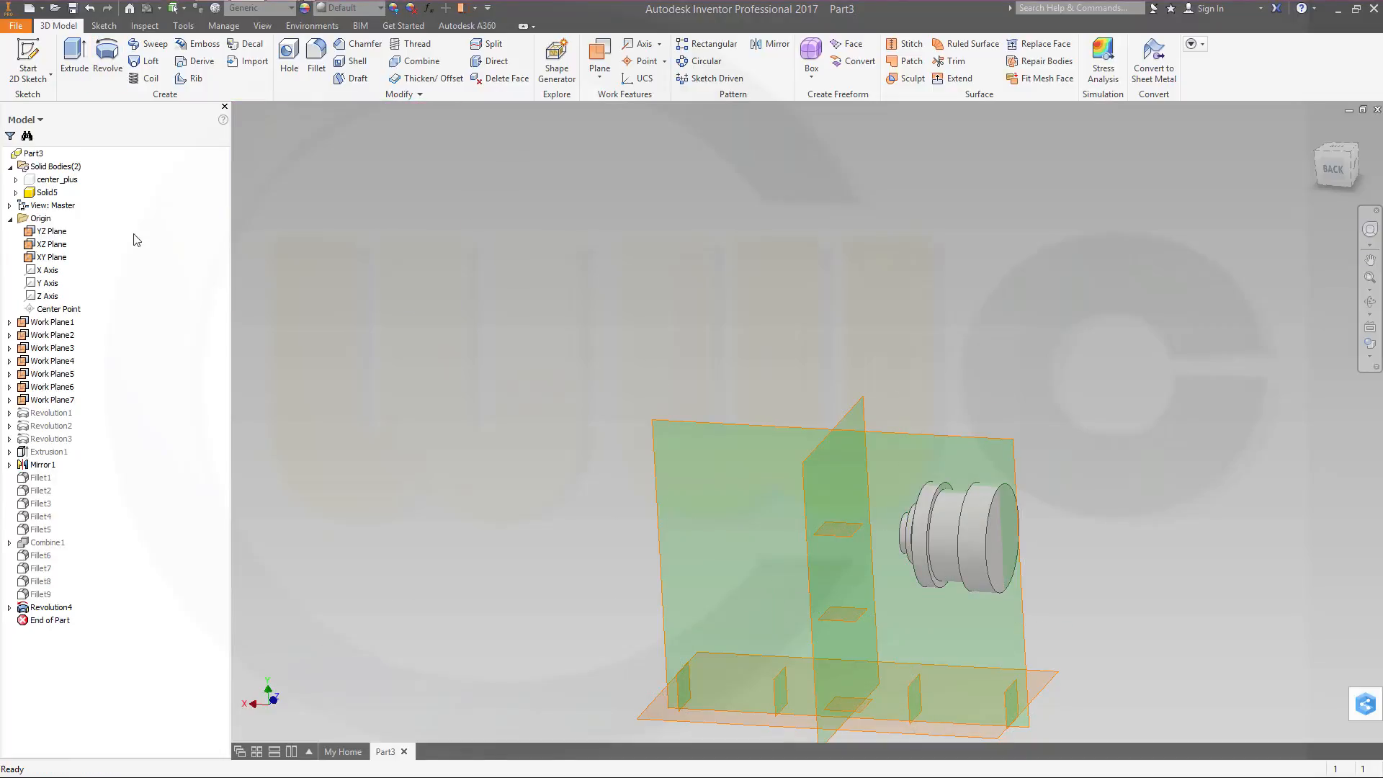
left_click(45, 193)
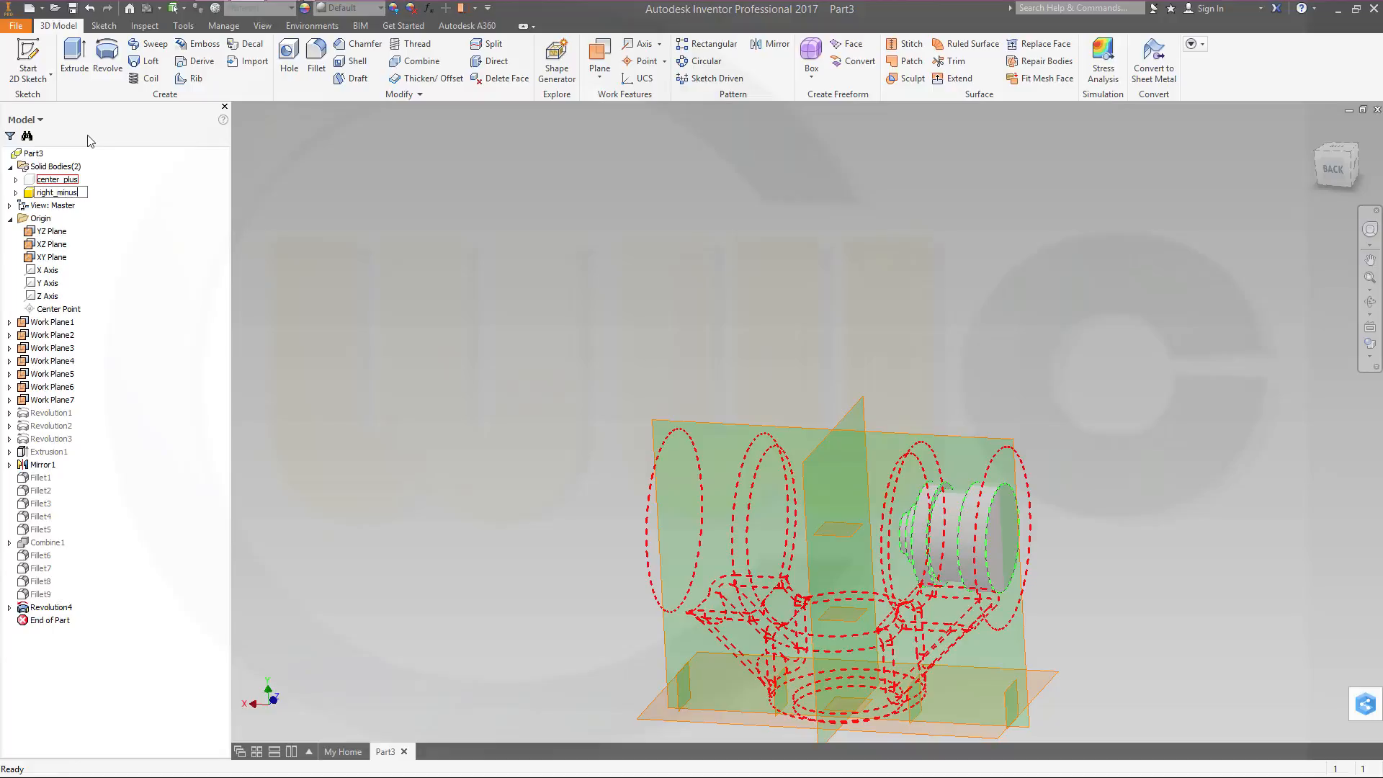
key("Return")
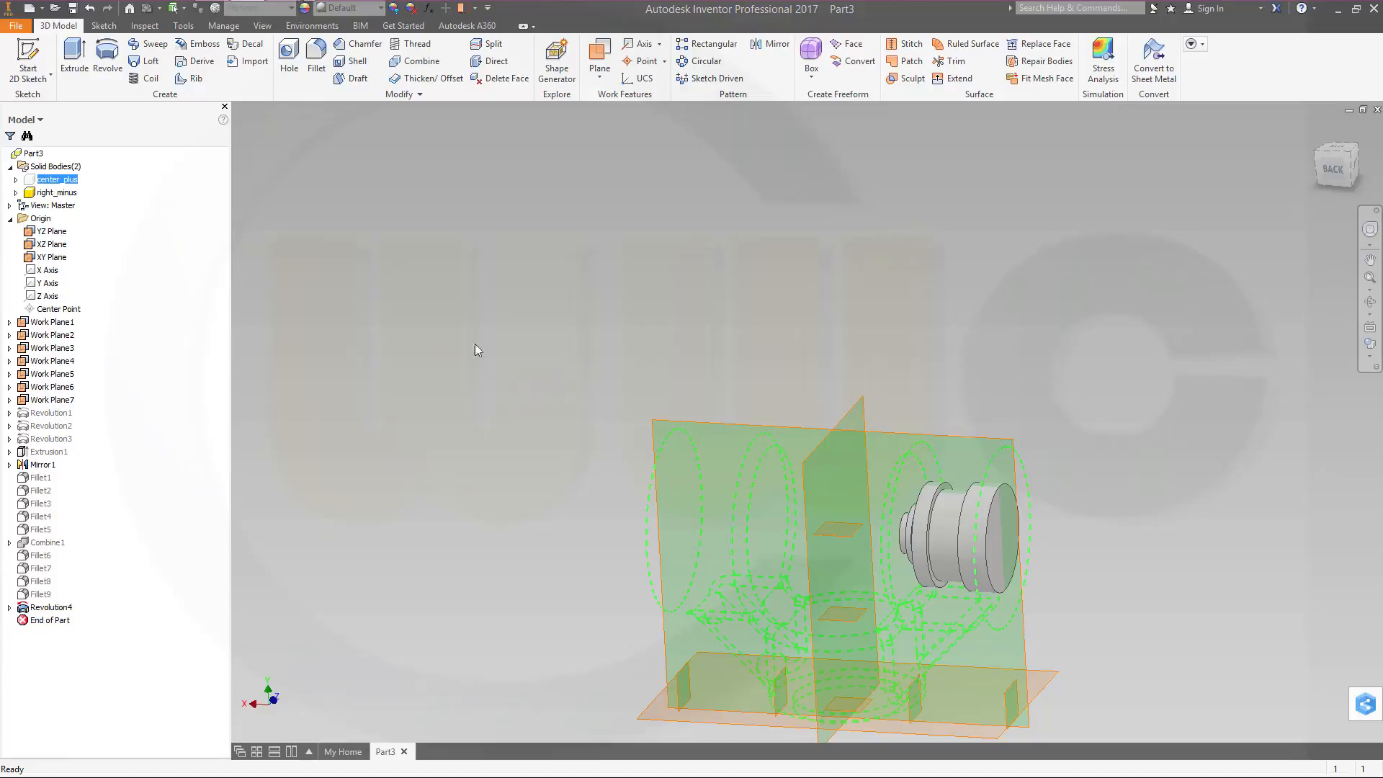
Step: Start a sketch on the XY plane and project the YZ plane and all seven work planes into it as reference lines
left_click(28, 58)
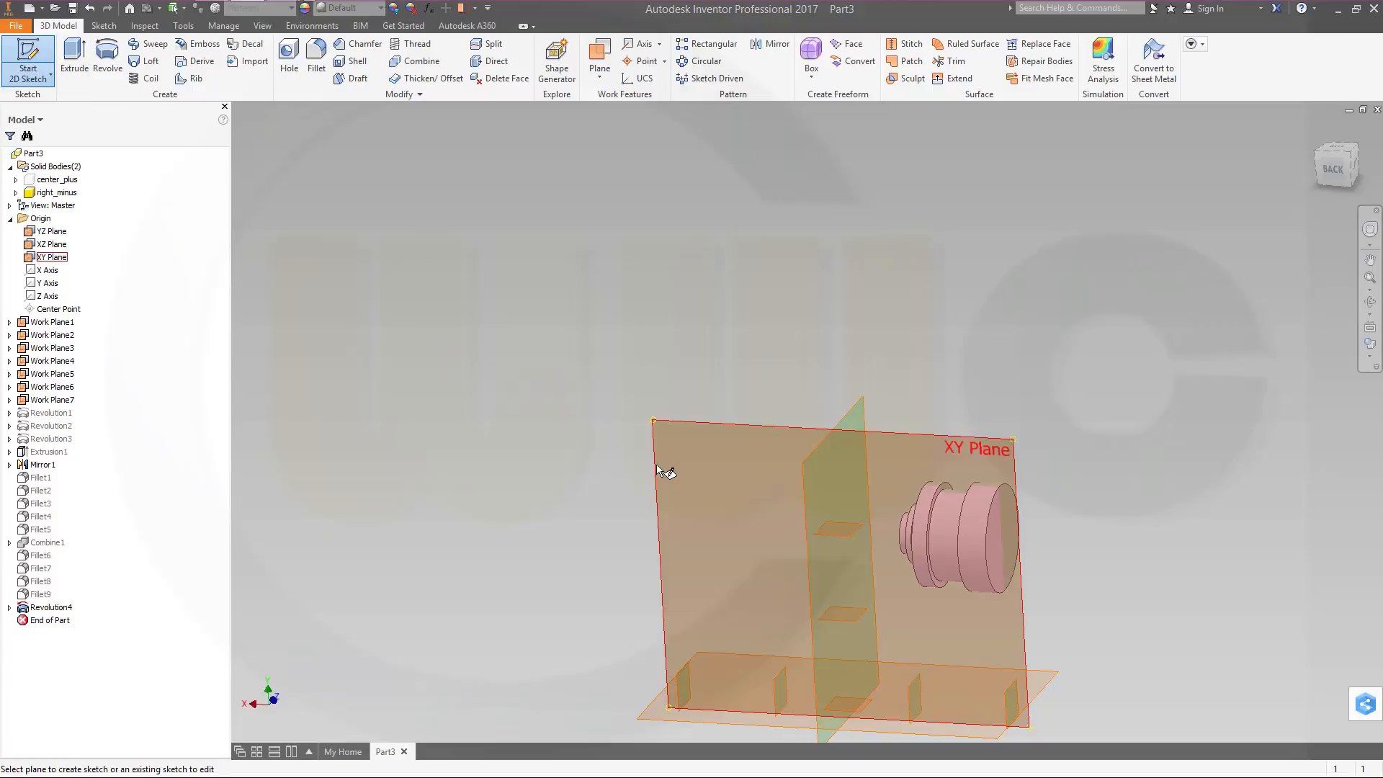
left_click(655, 464)
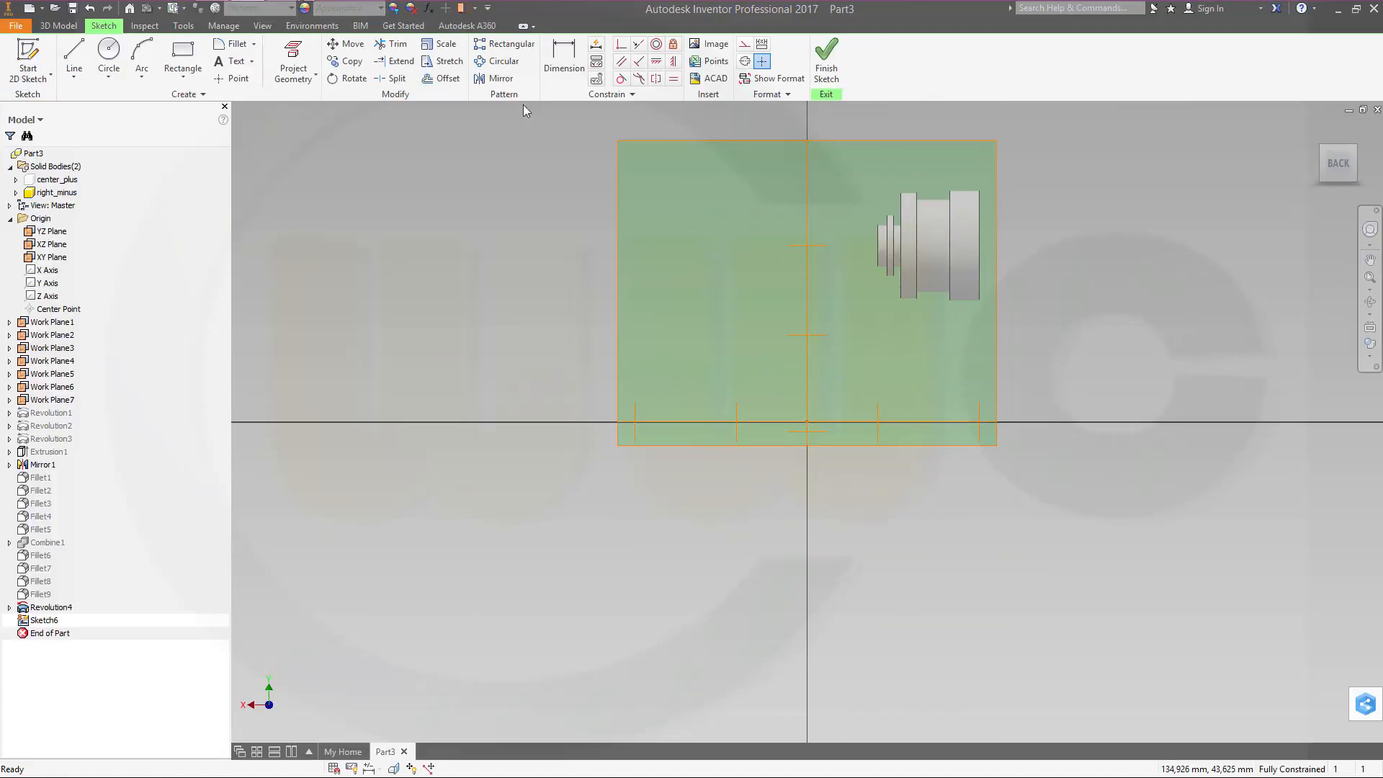
left_click(301, 62)
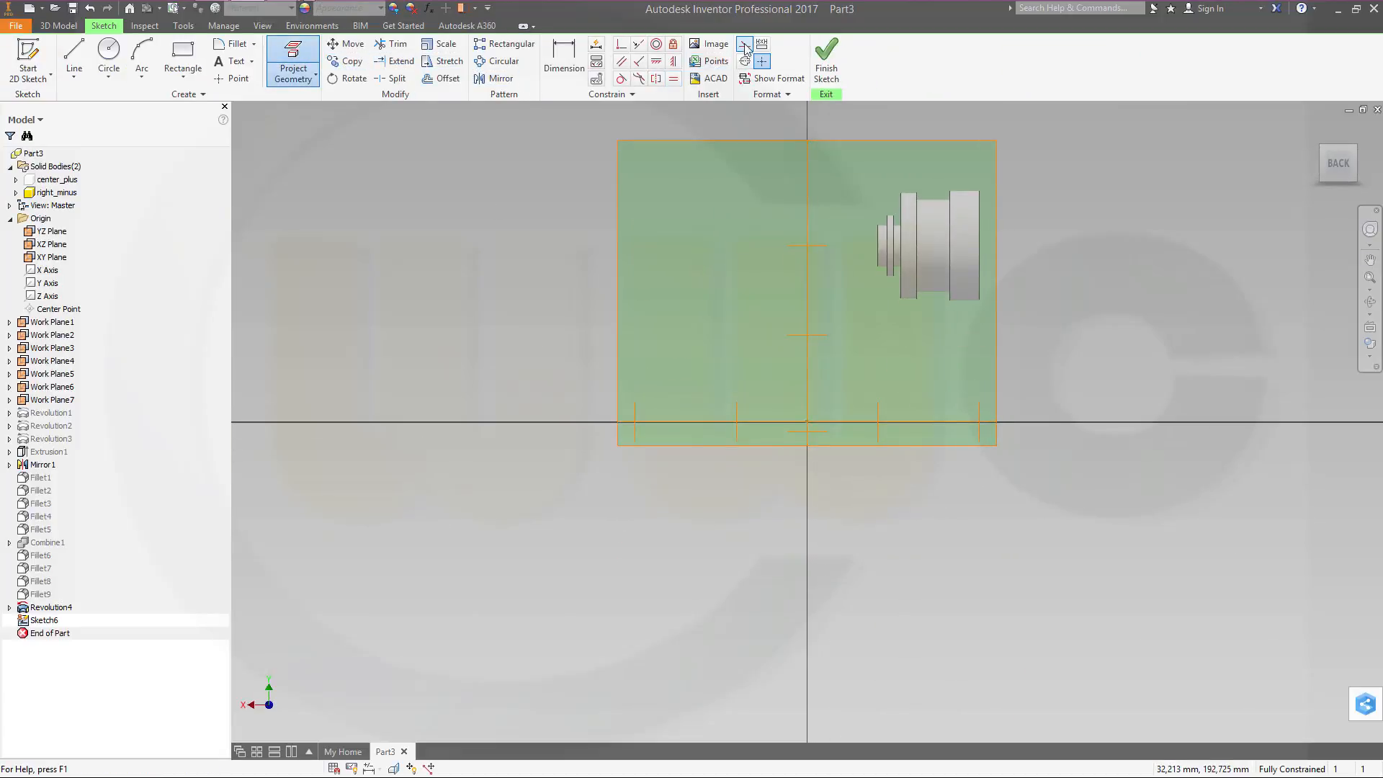
left_click(634, 433)
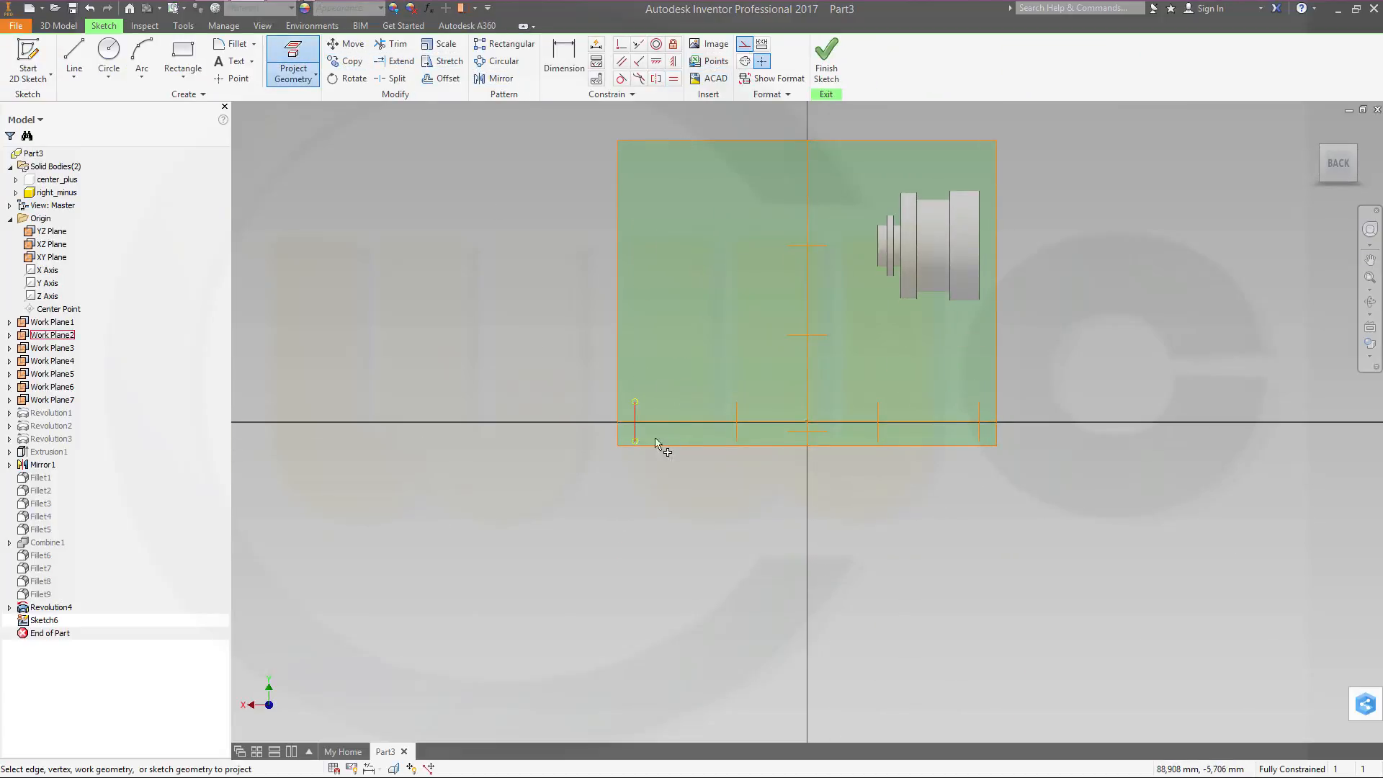
left_click(735, 429)
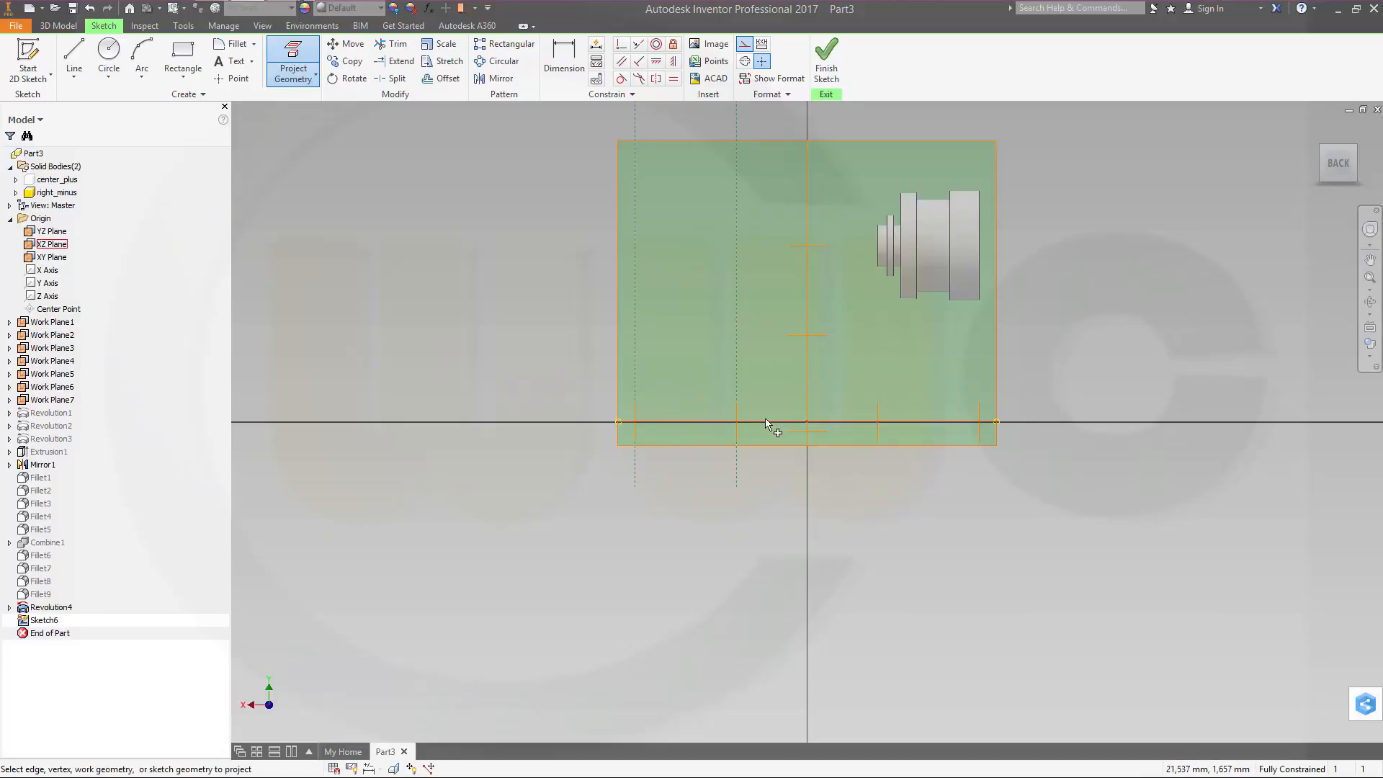
left_click(802, 432)
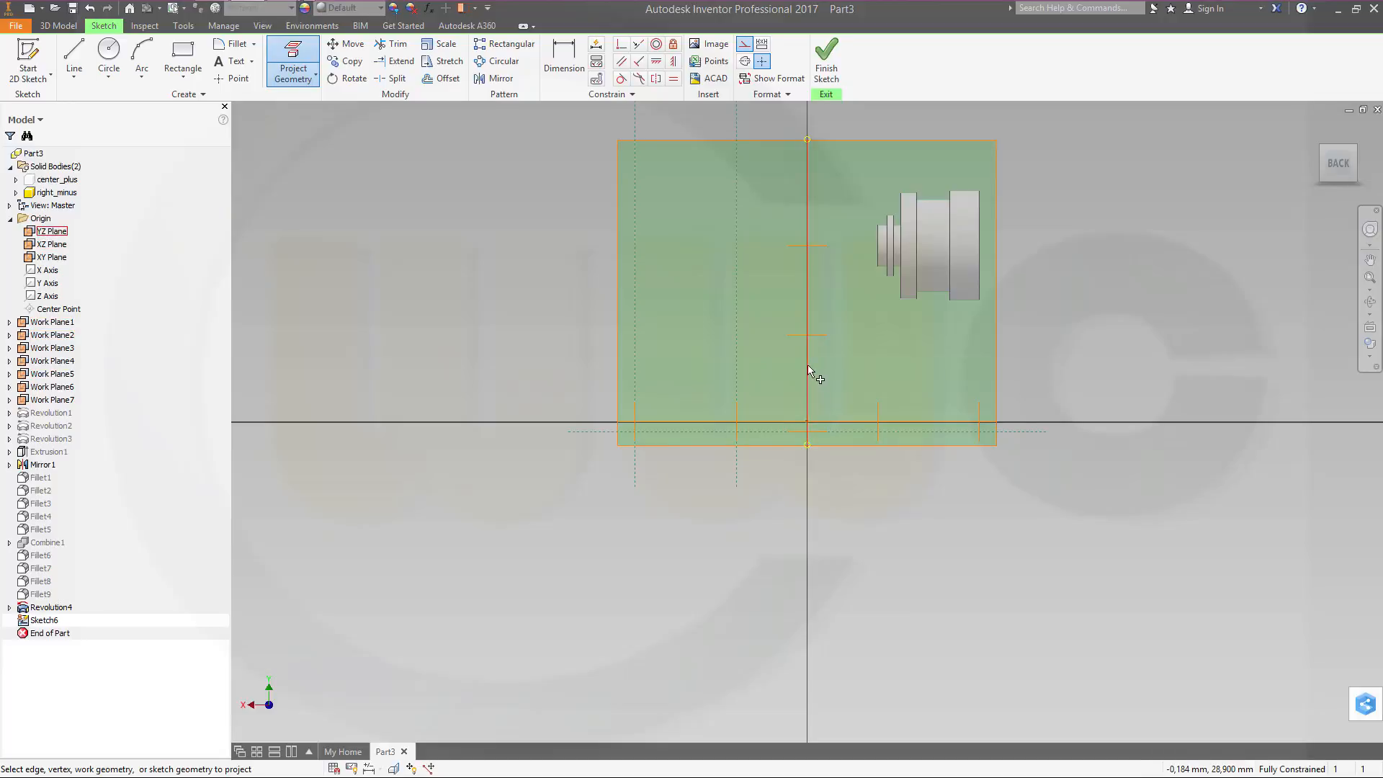
left_click(805, 336)
left_click(801, 246)
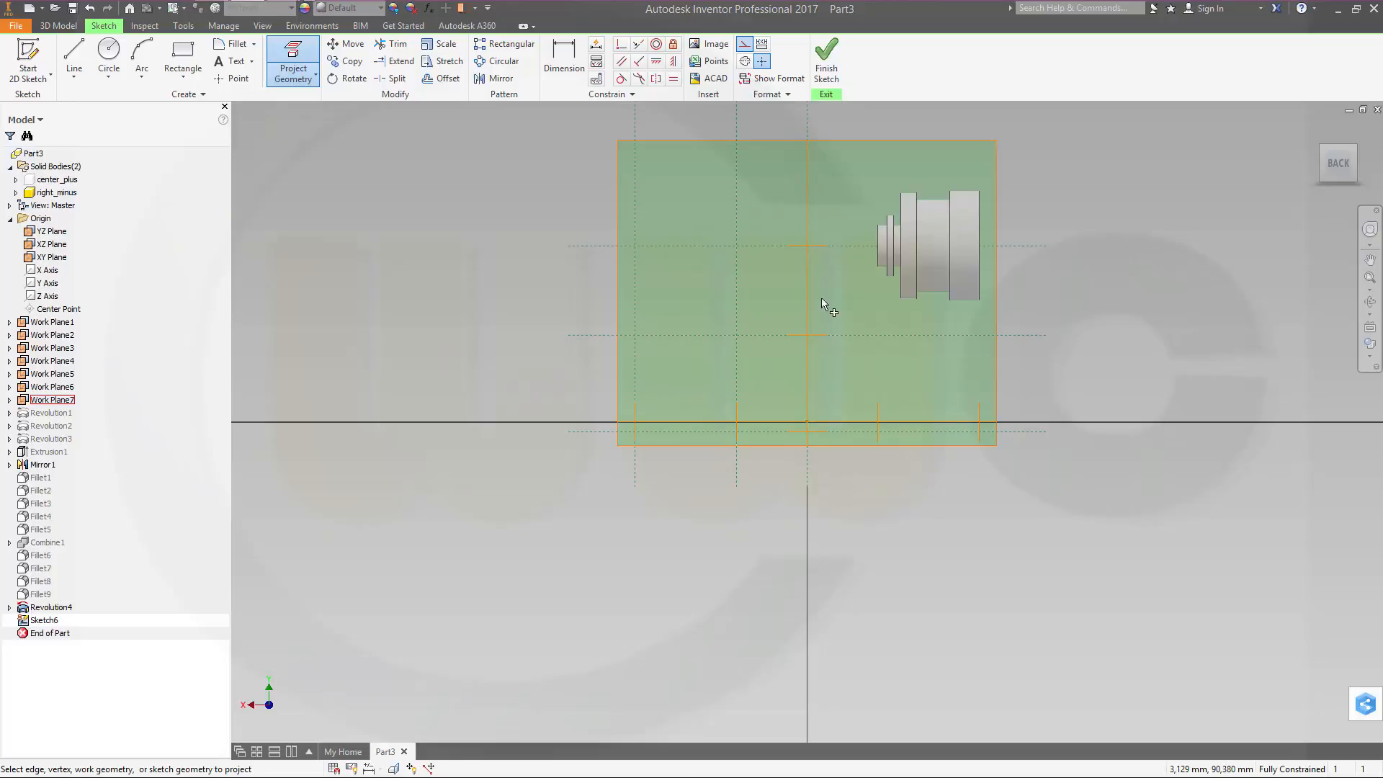
left_click(878, 413)
left_click(980, 421)
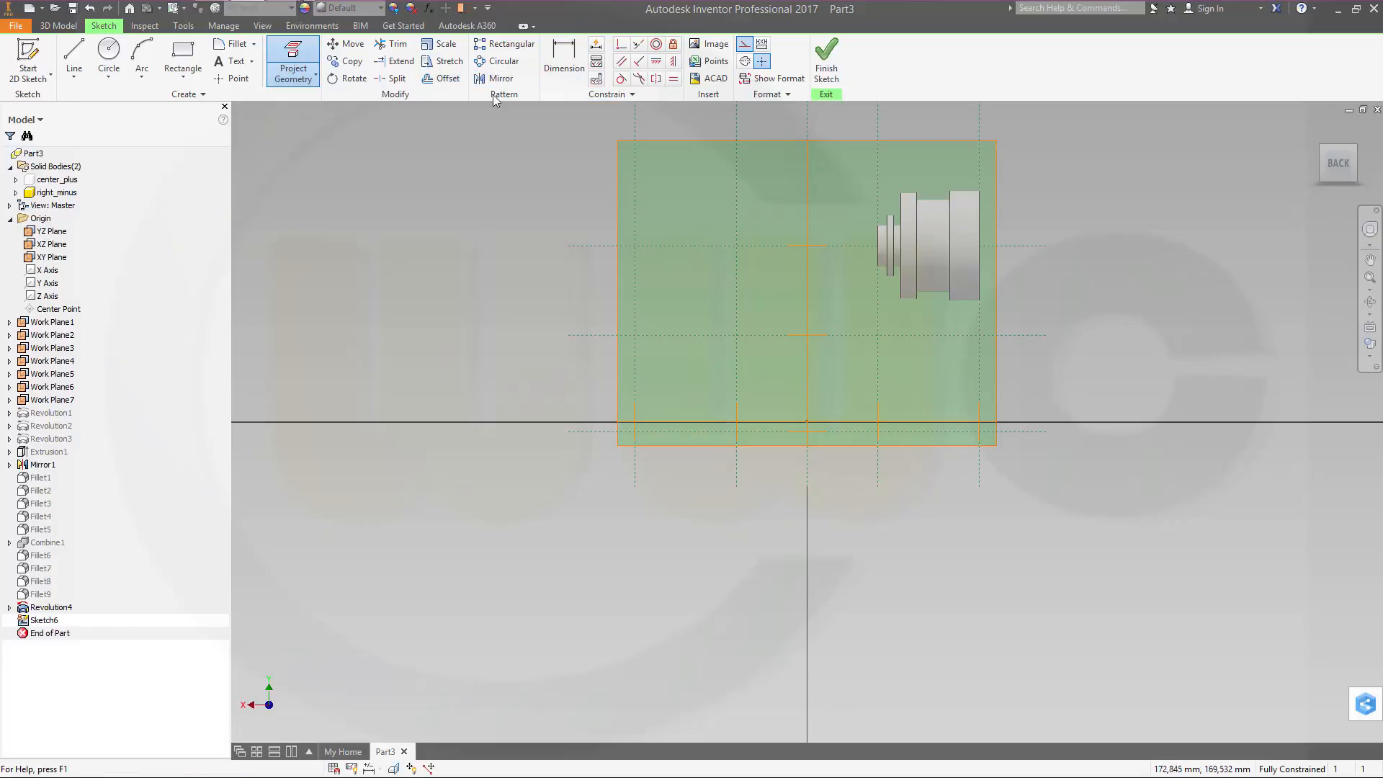
key("Escape")
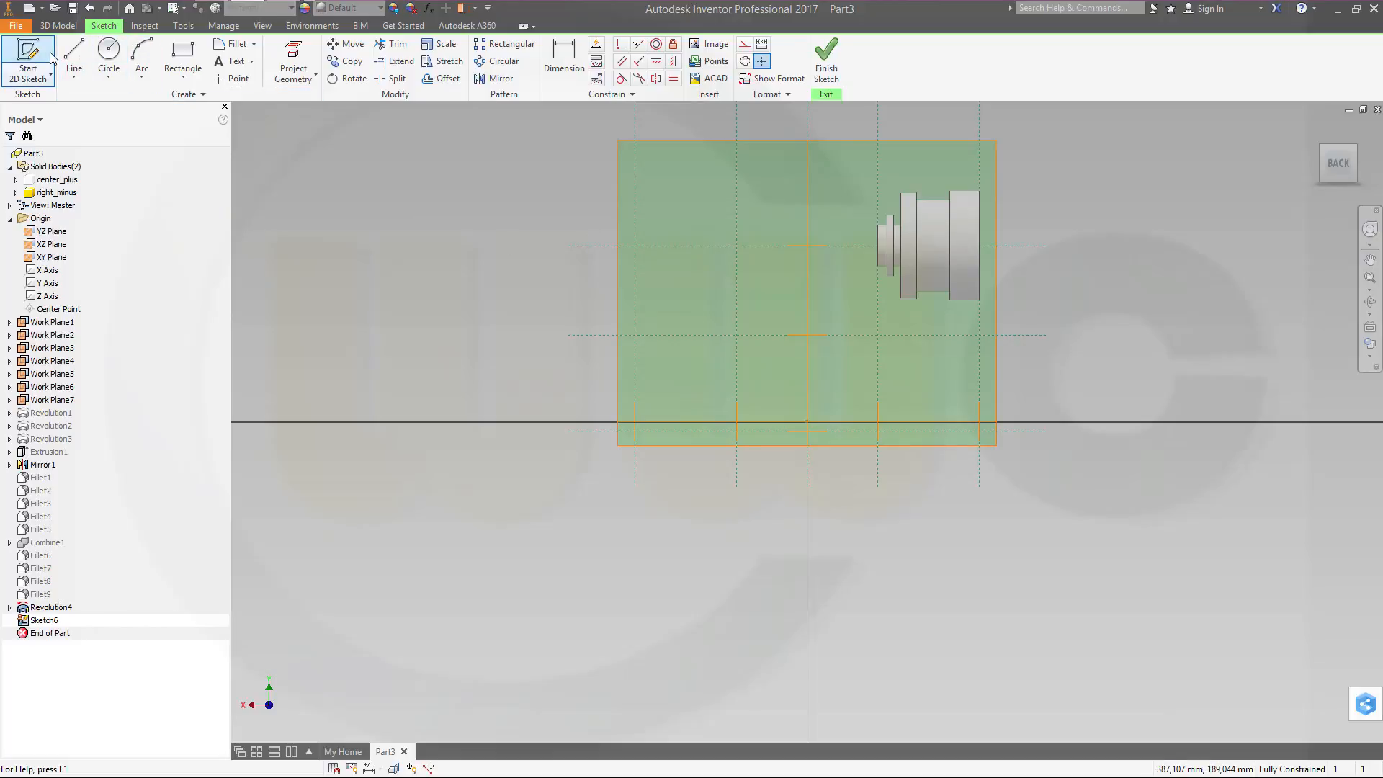
Step: On the side opposite right_minus, sketch a horizontal base line about 54 mm long and an outer vertical edge about 38 mm high
left_click(74, 61)
scroll(691, 173, "down", 3)
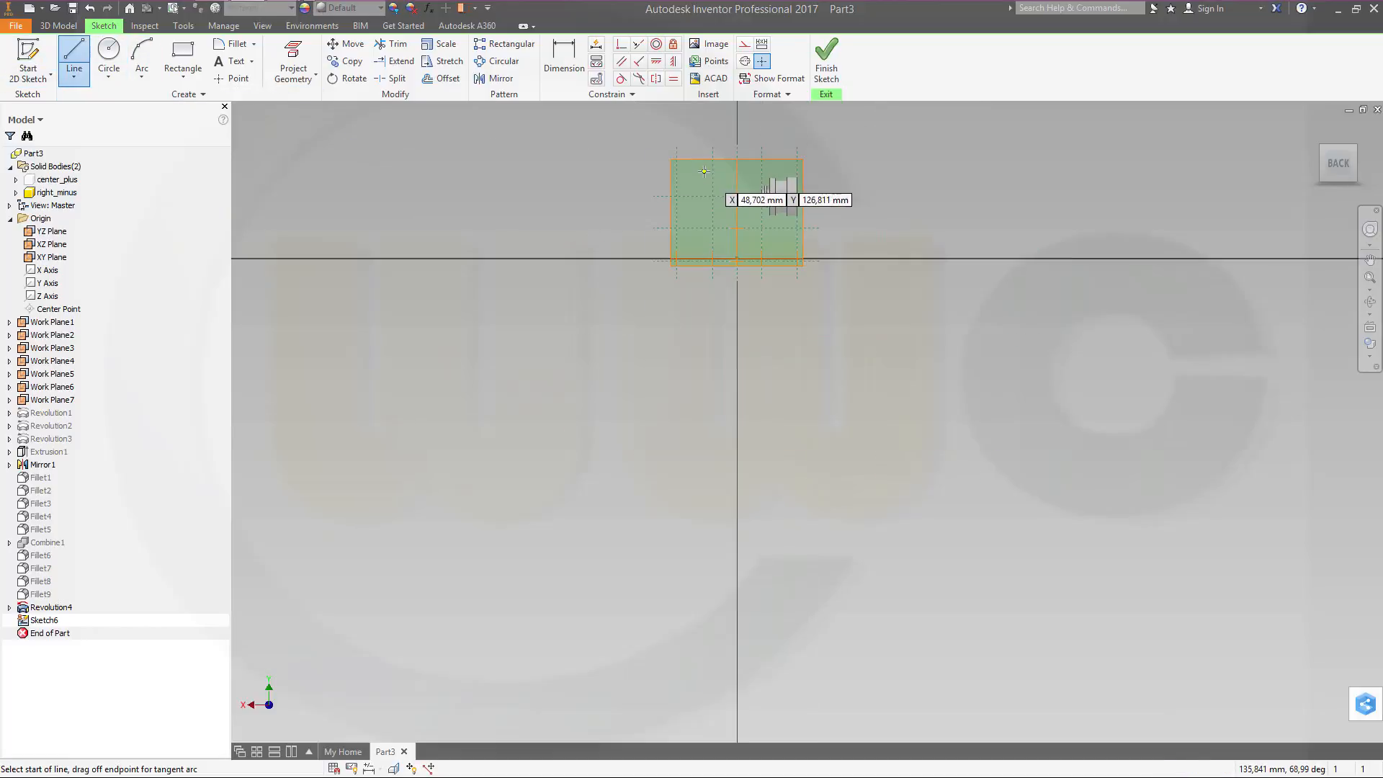
scroll(720, 184, "up", 6)
middle_click_drag(725, 188, 731, 352)
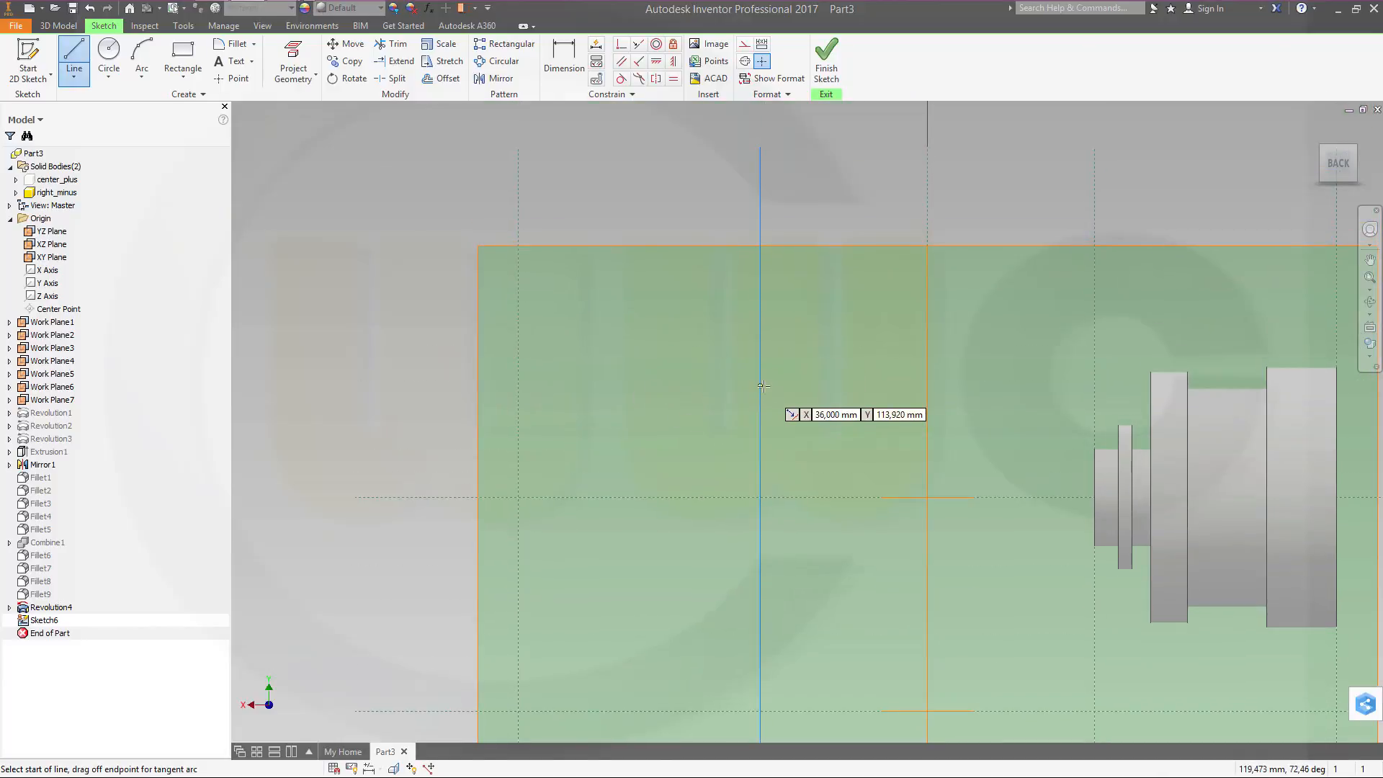
left_click(748, 482)
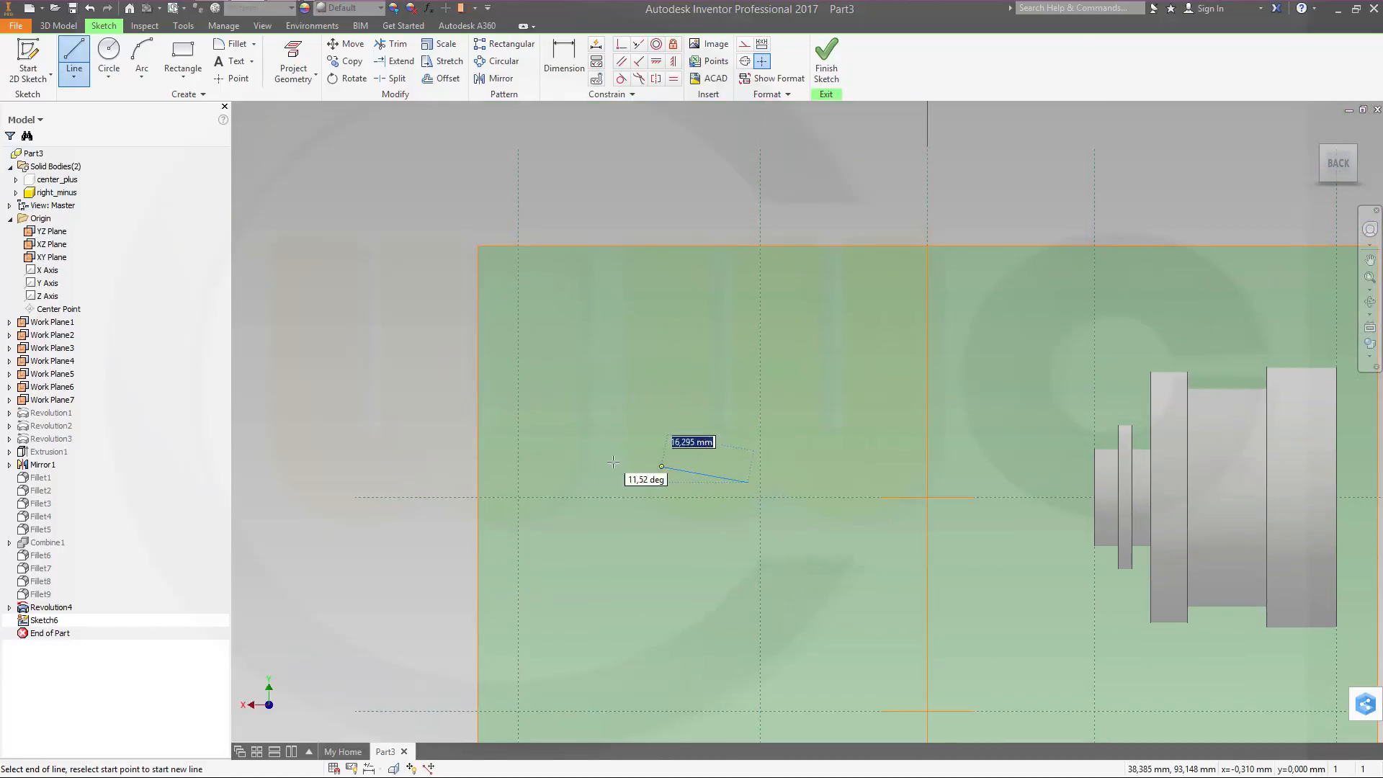
left_click(497, 481)
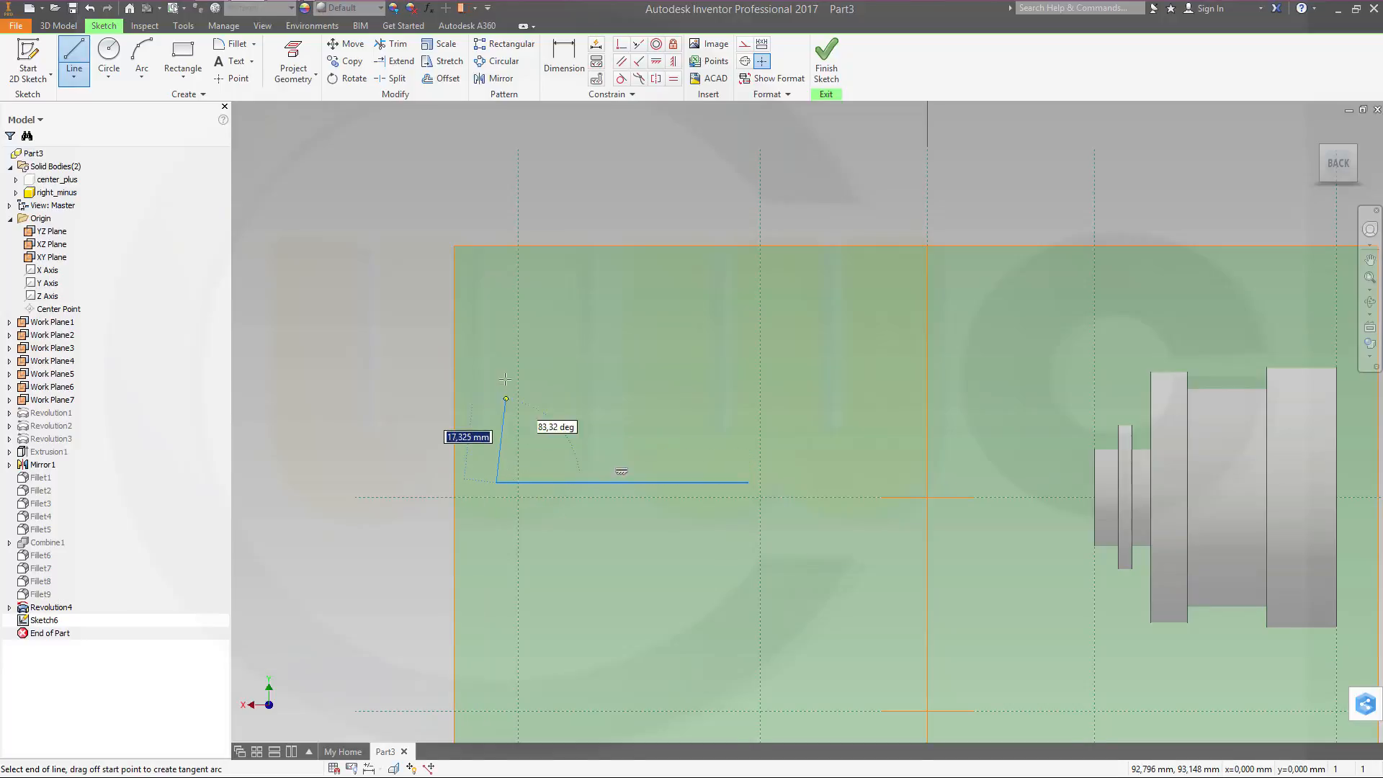
left_click(497, 308)
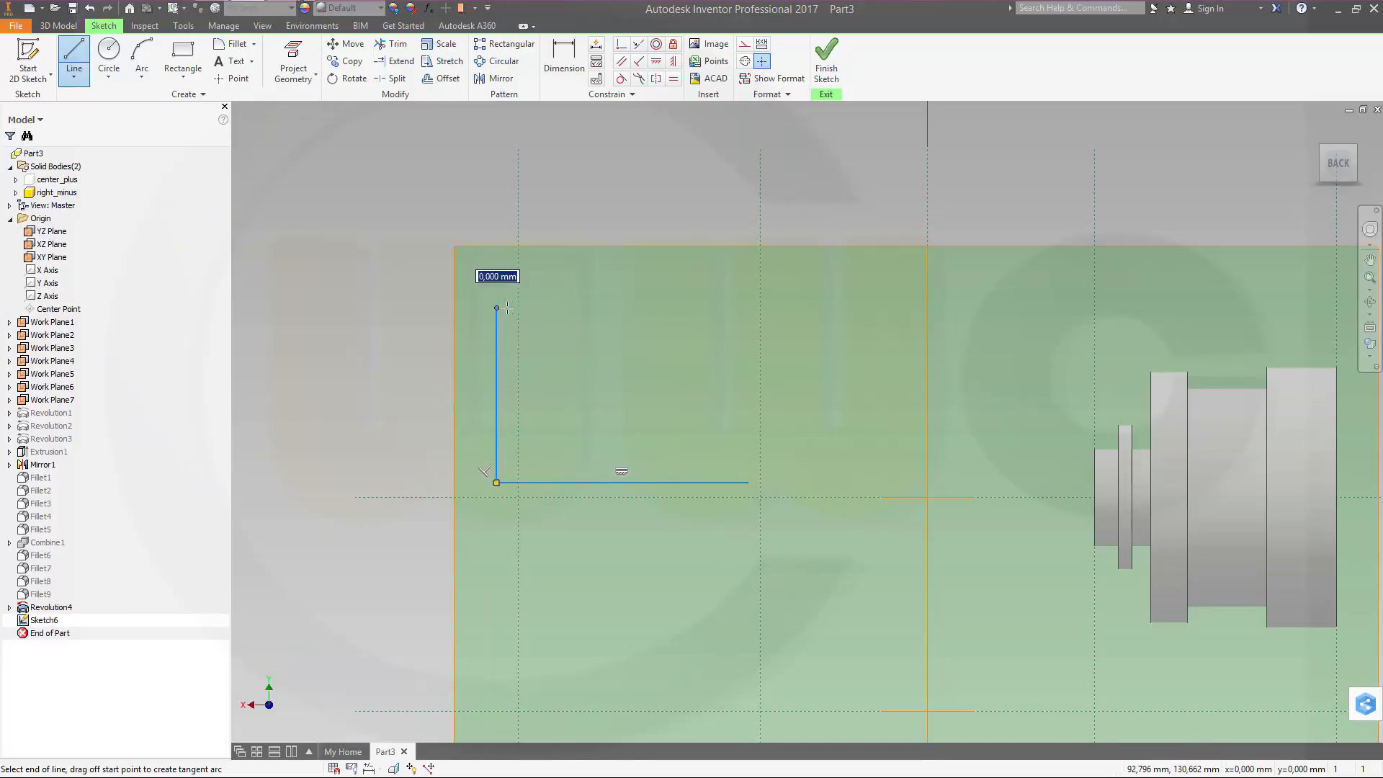
Step: Continue the profile from the outer edge with two descending steps, about 16 mm wide with a 6 mm drop and 12 mm wide with a 7 mm drop
left_click(572, 307)
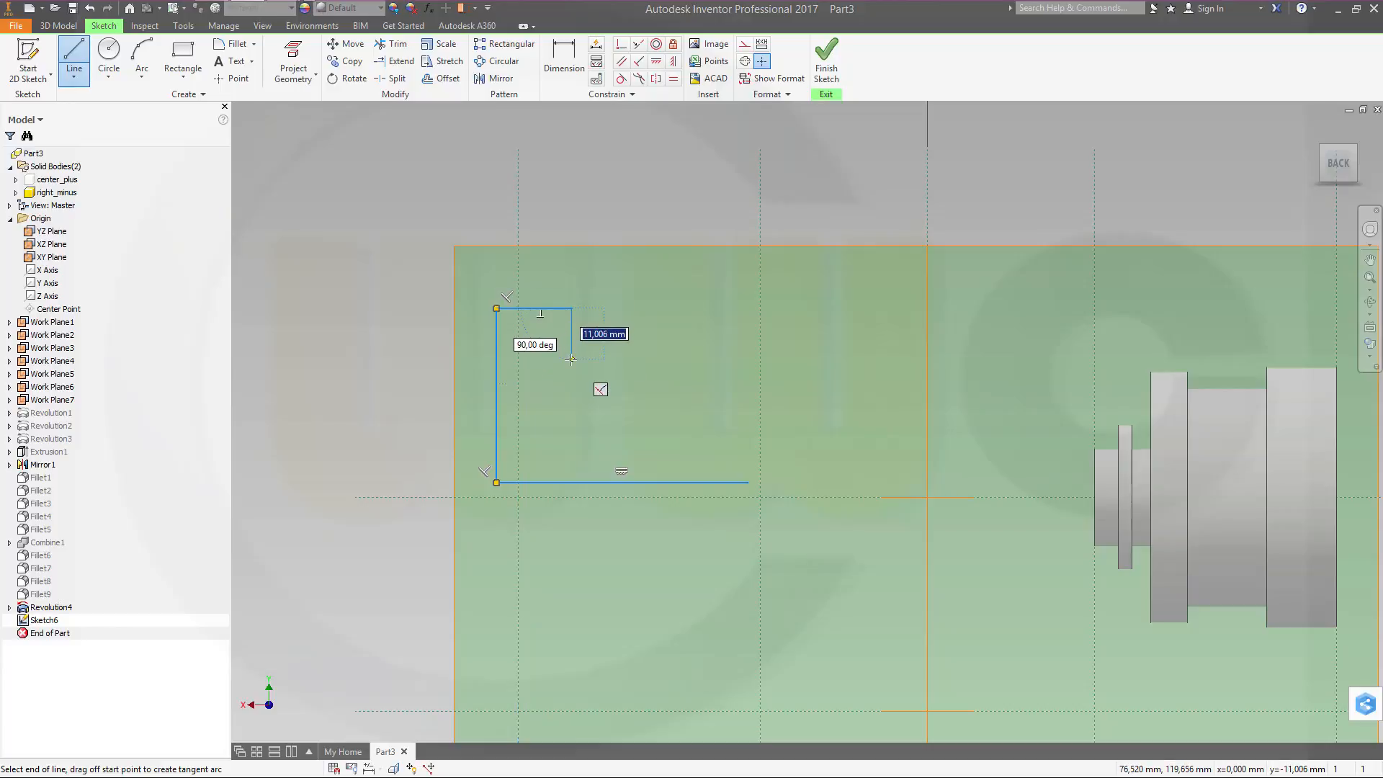
left_click(572, 337)
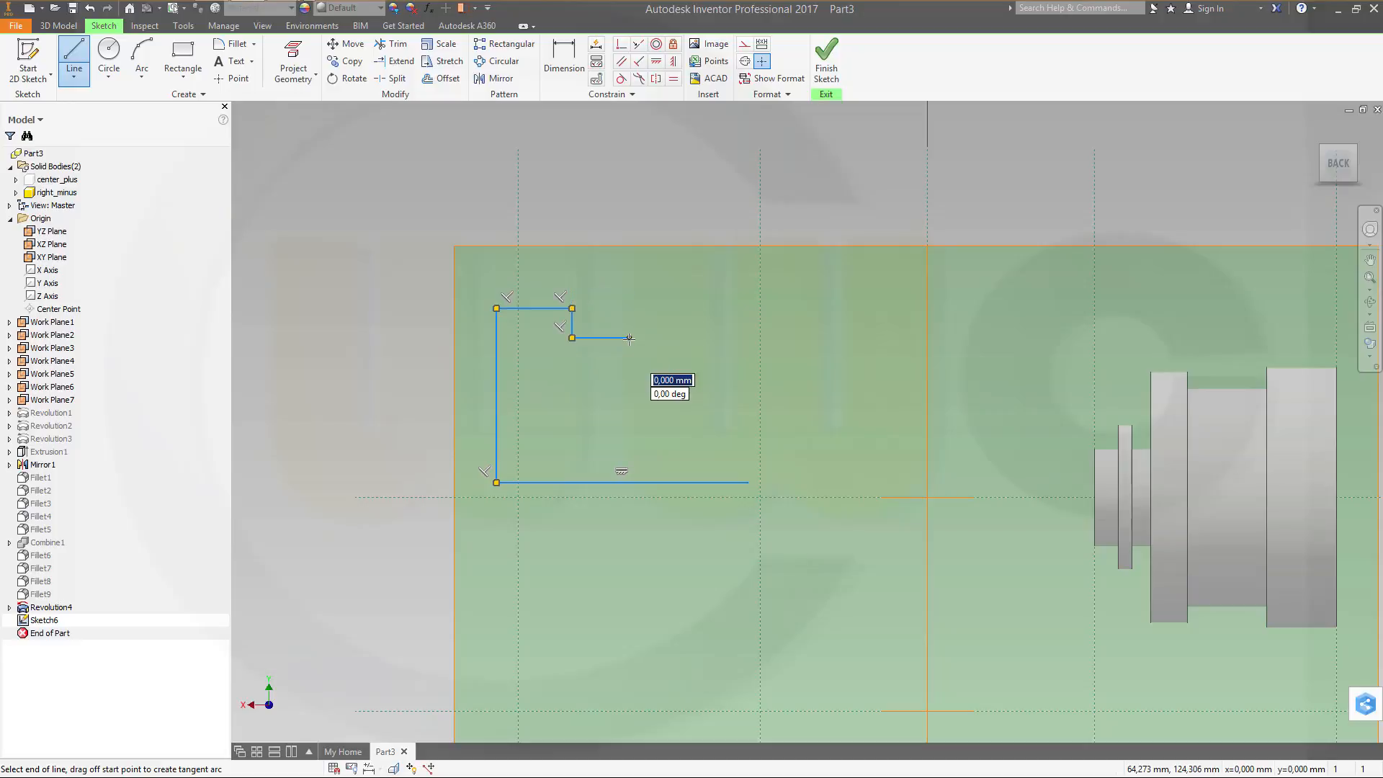
left_click(629, 338)
left_click(628, 369)
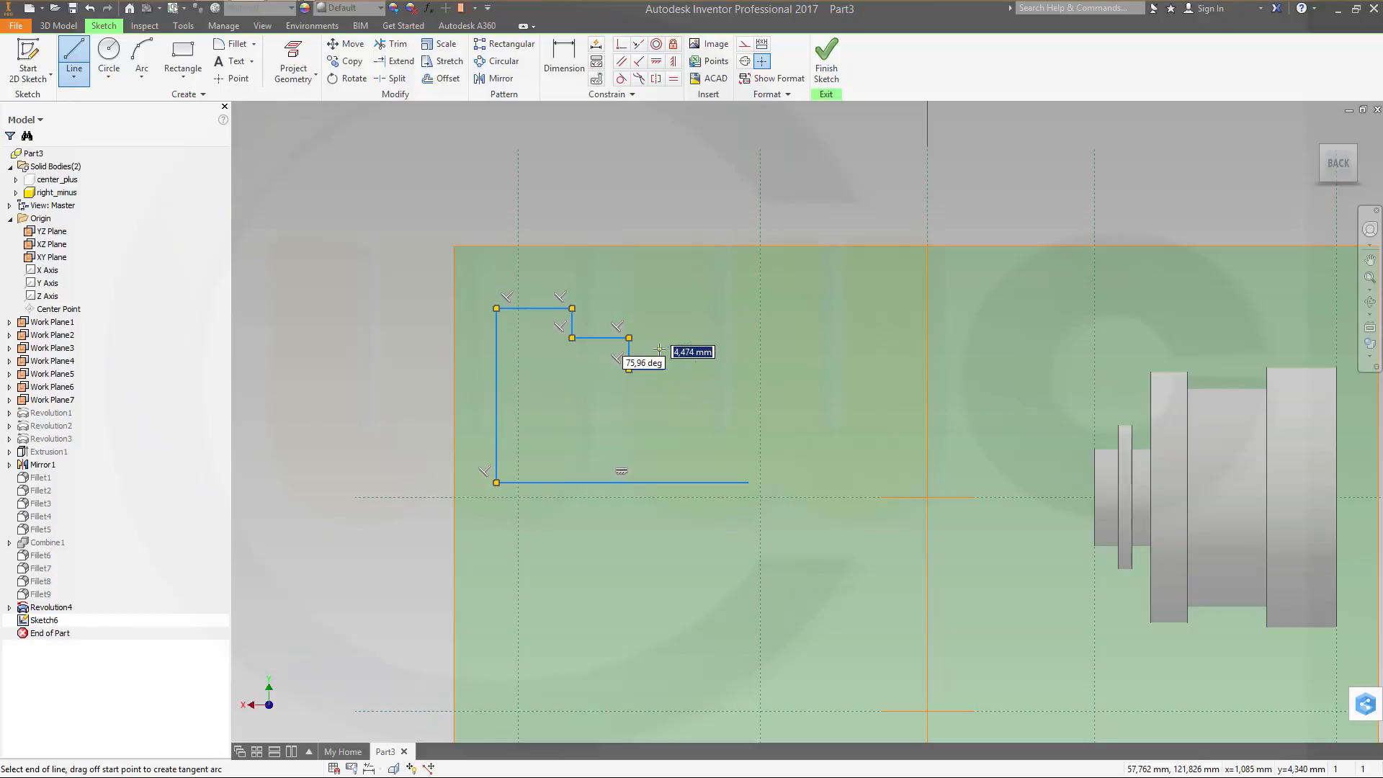
Step: Continue the profile inward with a groove floor about 8 mm wide and a raised step about 5 mm high and 7 mm wide
scroll(661, 350, "down", 2)
scroll(673, 351, "up", 5)
left_click(576, 354)
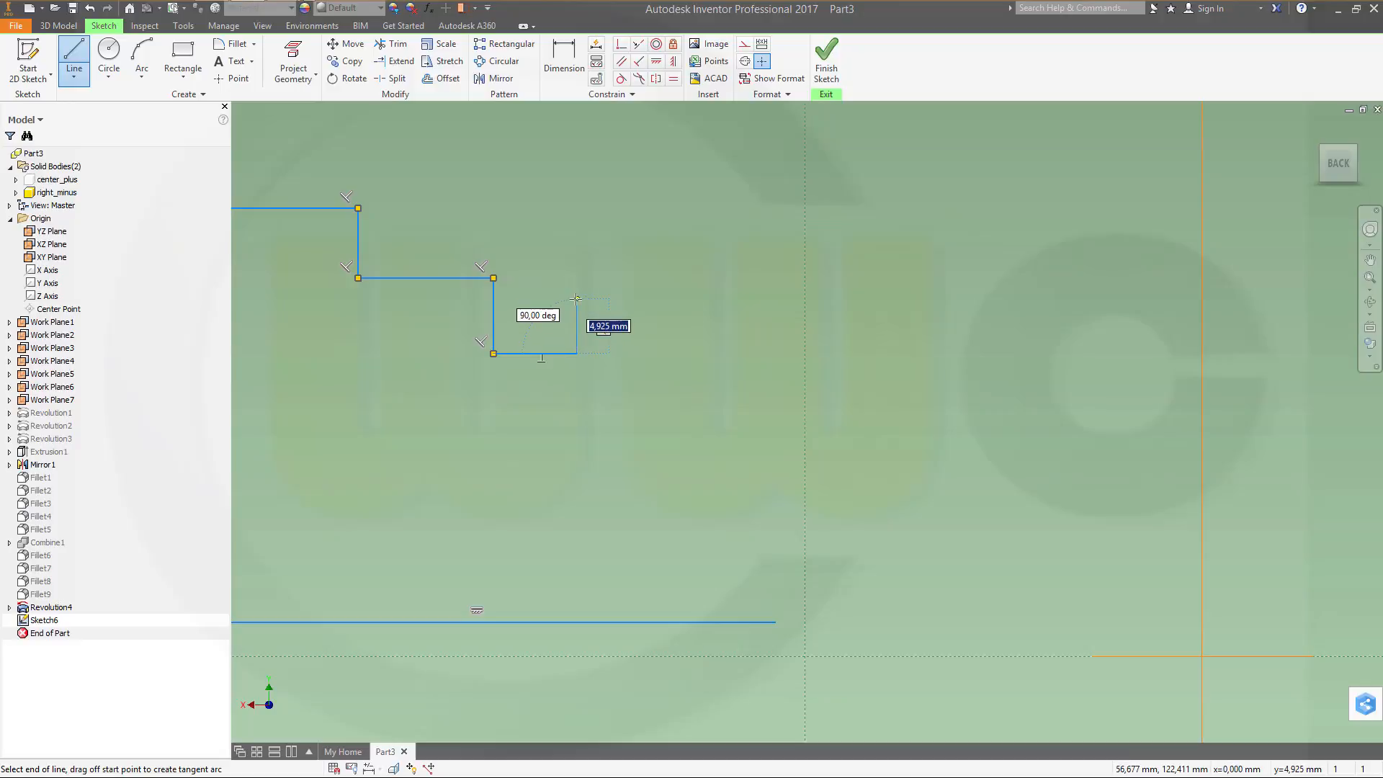
left_click(576, 298)
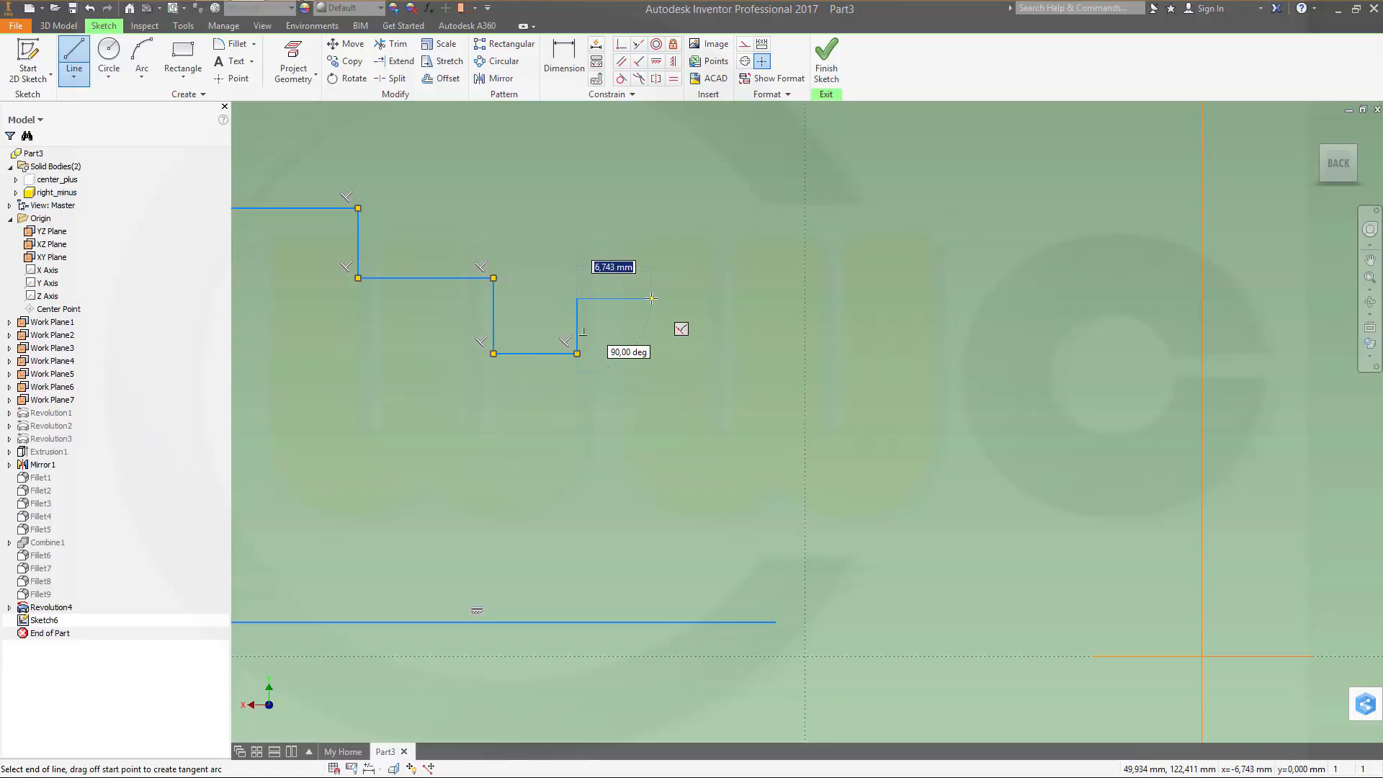
left_click(651, 298)
key("Escape")
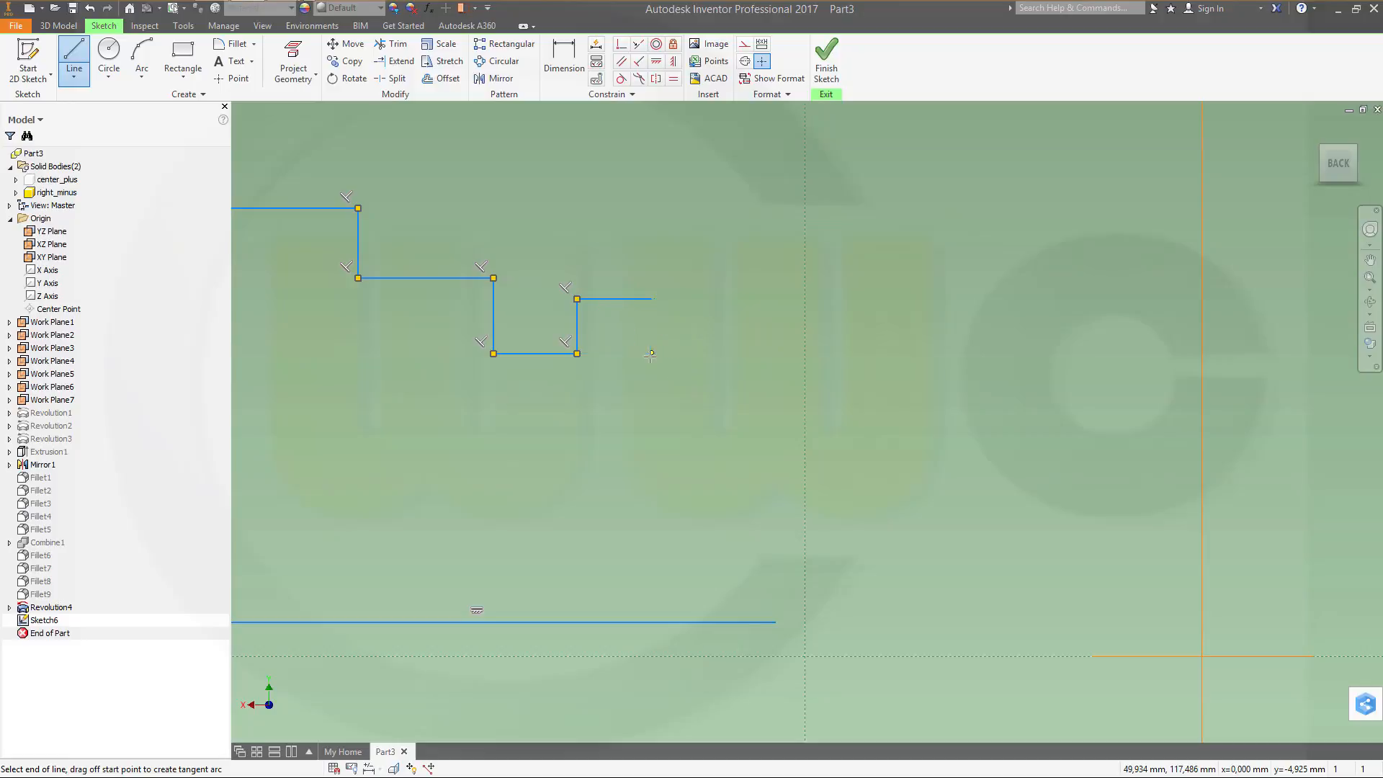
left_click(650, 354)
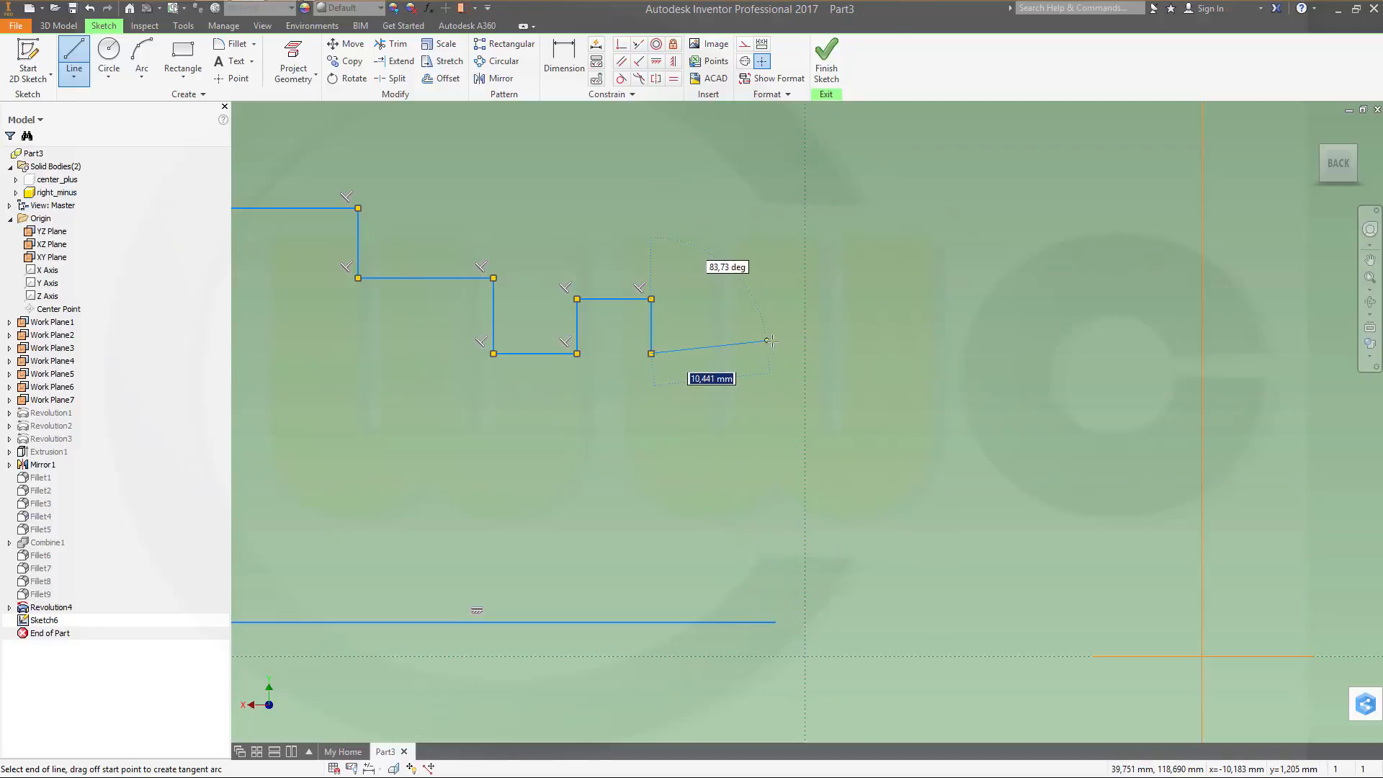
Step: Sketch the last inward horizontal edge about 11 mm long and close the profile with a vertical edge to the base line
left_click(776, 353)
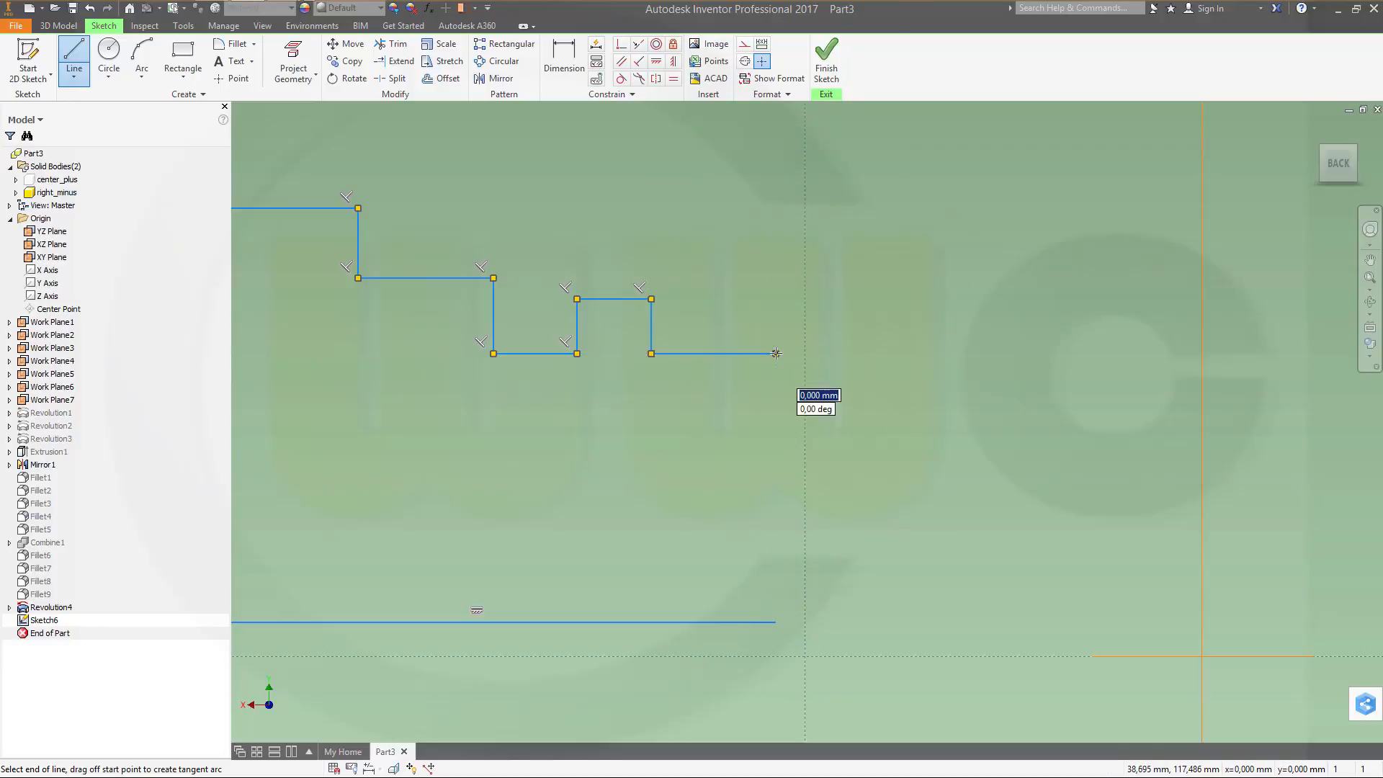
right_click(775, 353)
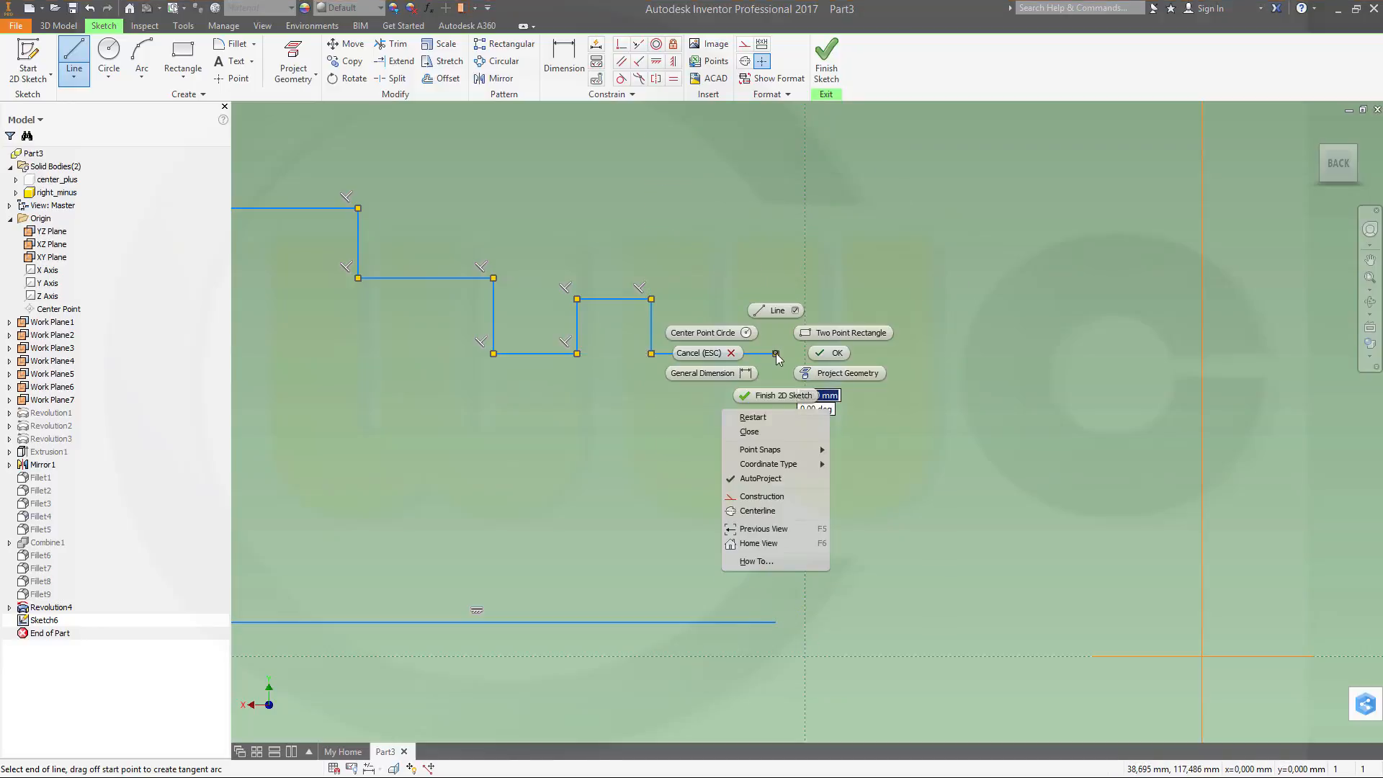
left_click(752, 430)
scroll(691, 455, "down", 5)
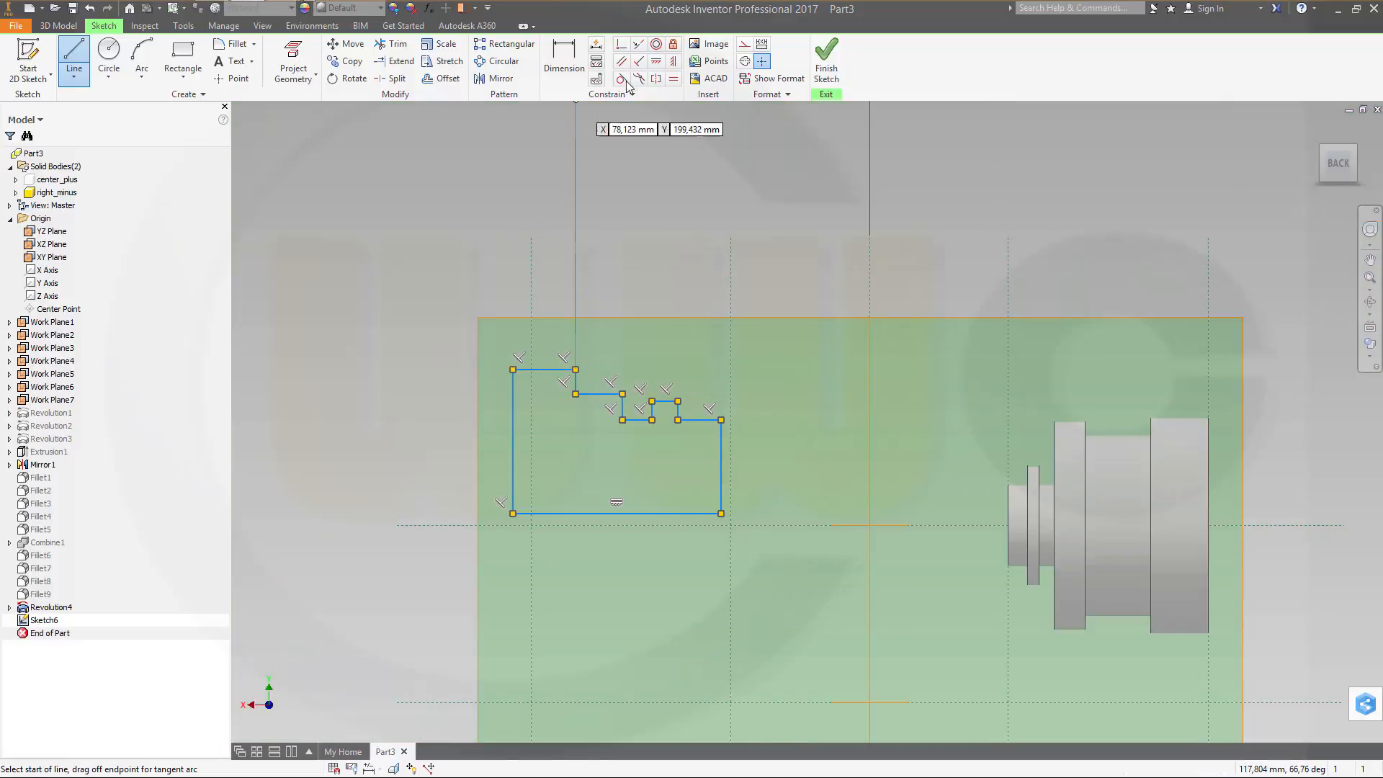
Step: Make the profile's outer and inner vertical edges collinear with the two projected vertical reference lines nearest to them
left_click(638, 45)
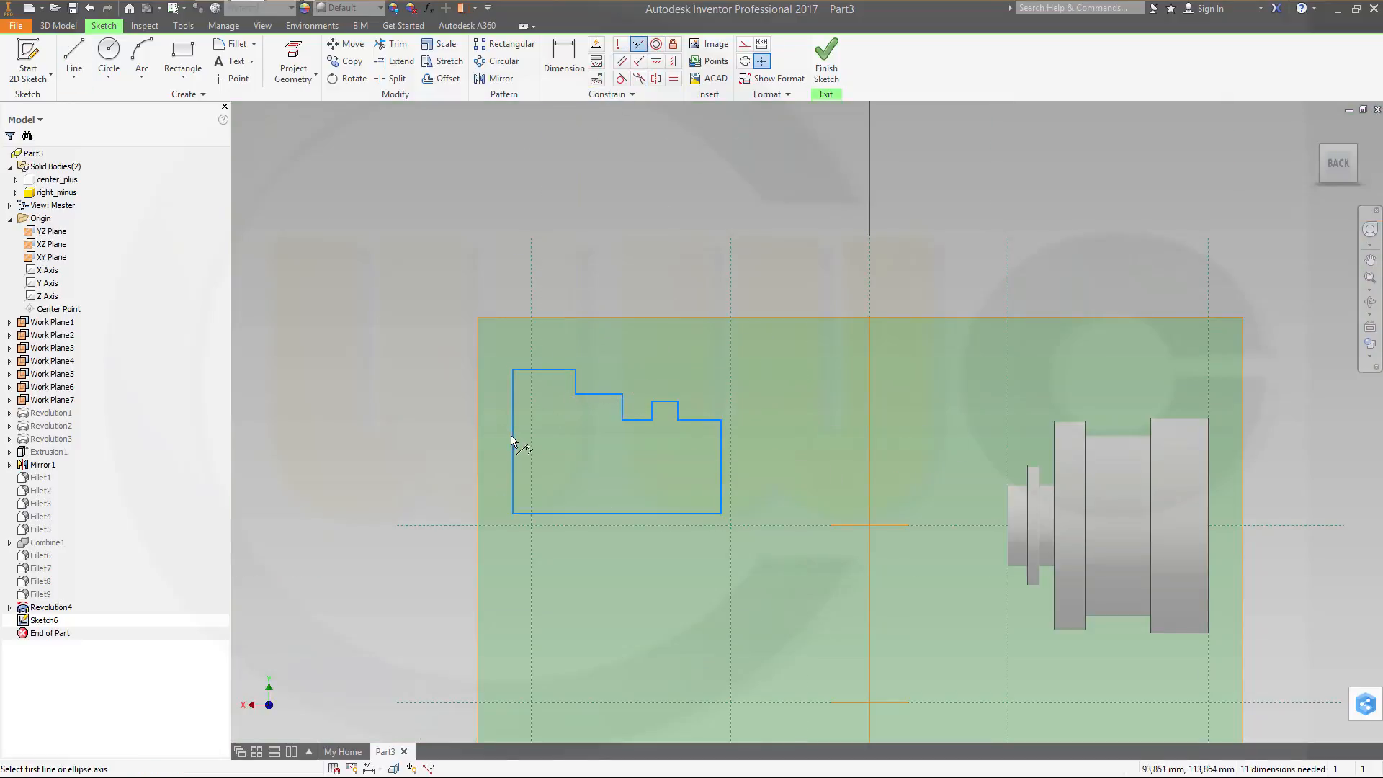
left_click(512, 440)
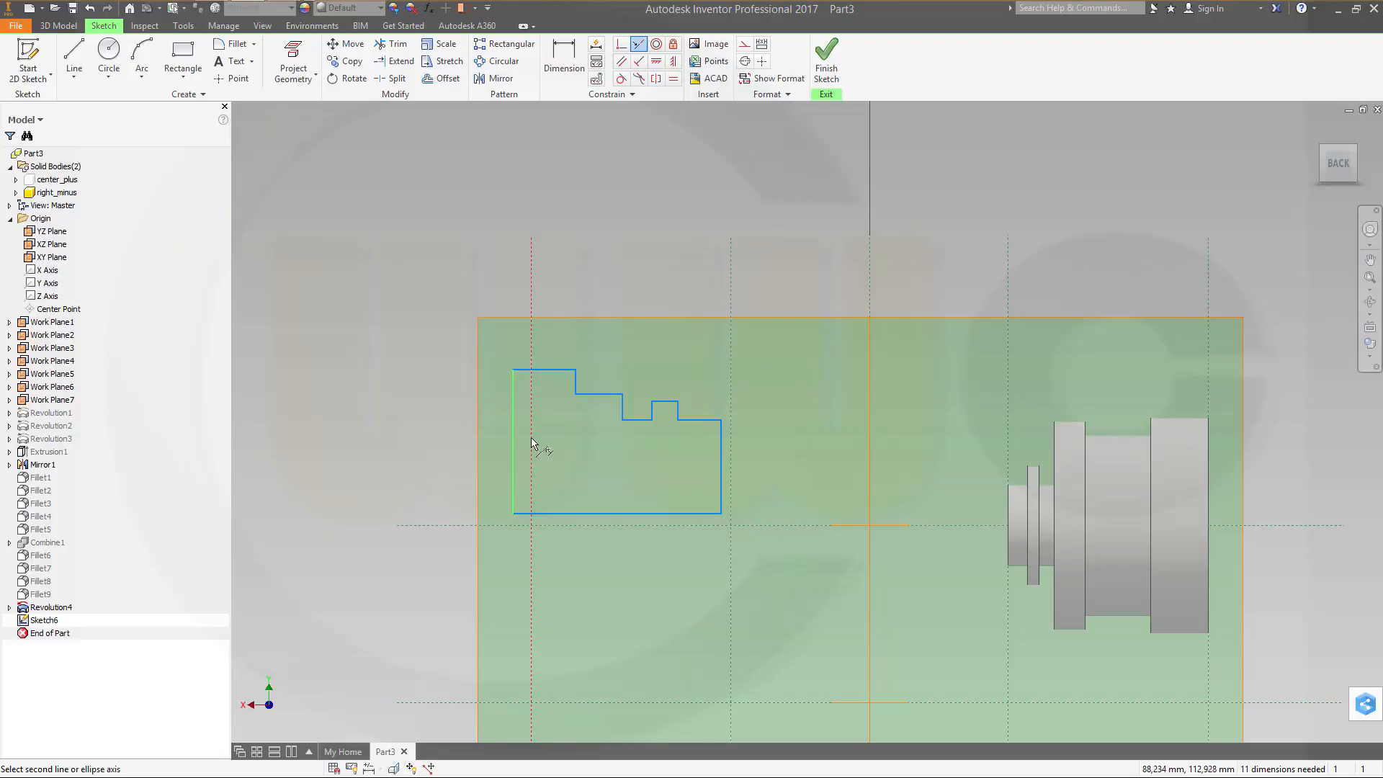
left_click(532, 442)
left_click(721, 479)
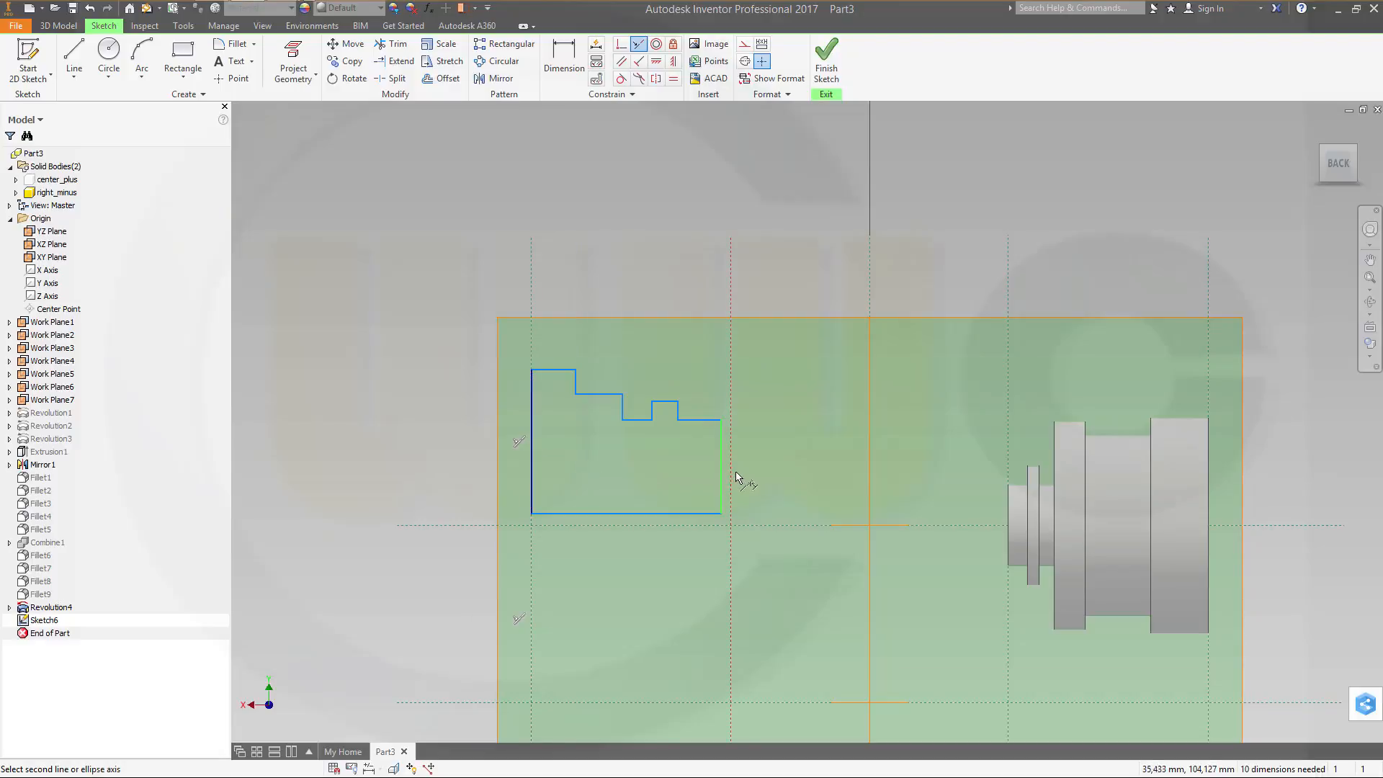
left_click(732, 478)
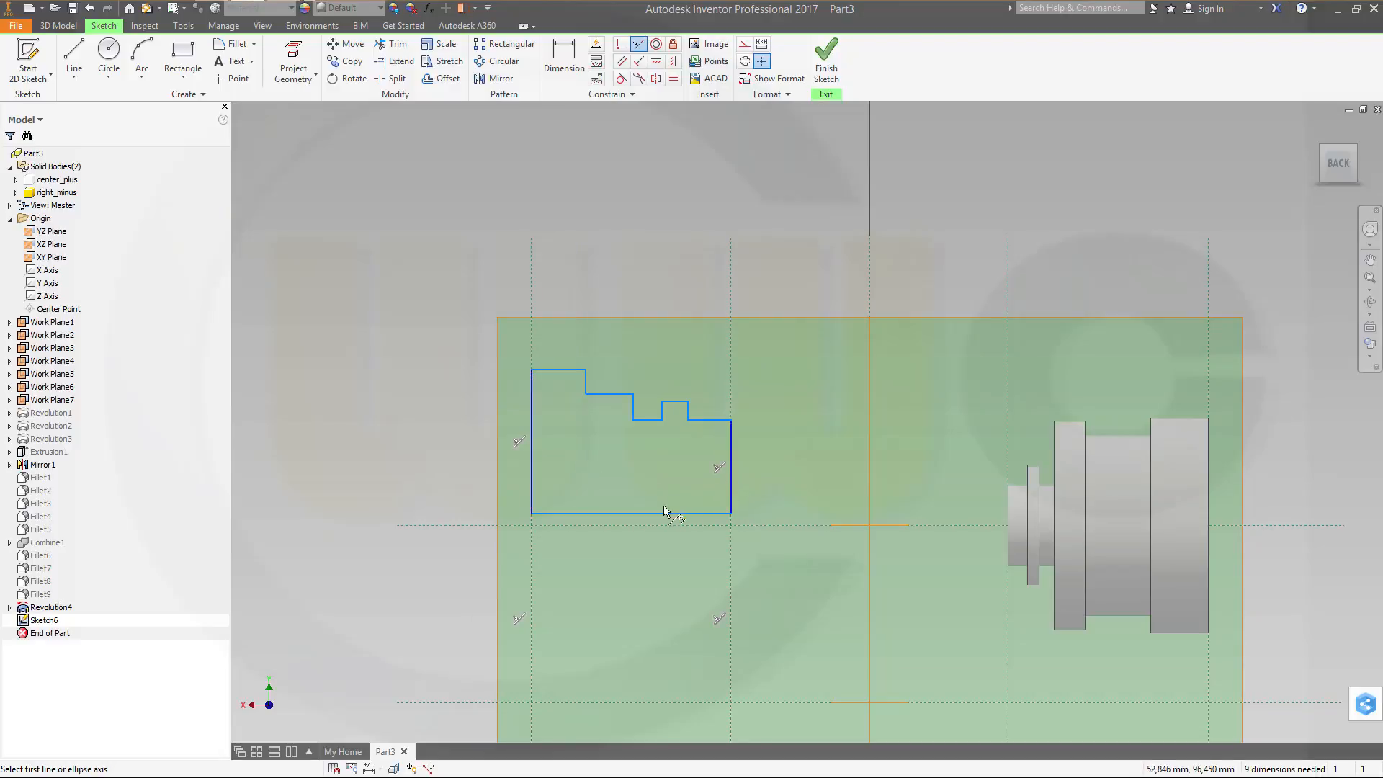
Step: Make the profile's base line collinear with the projected horizontal reference line just below it
left_click(656, 514)
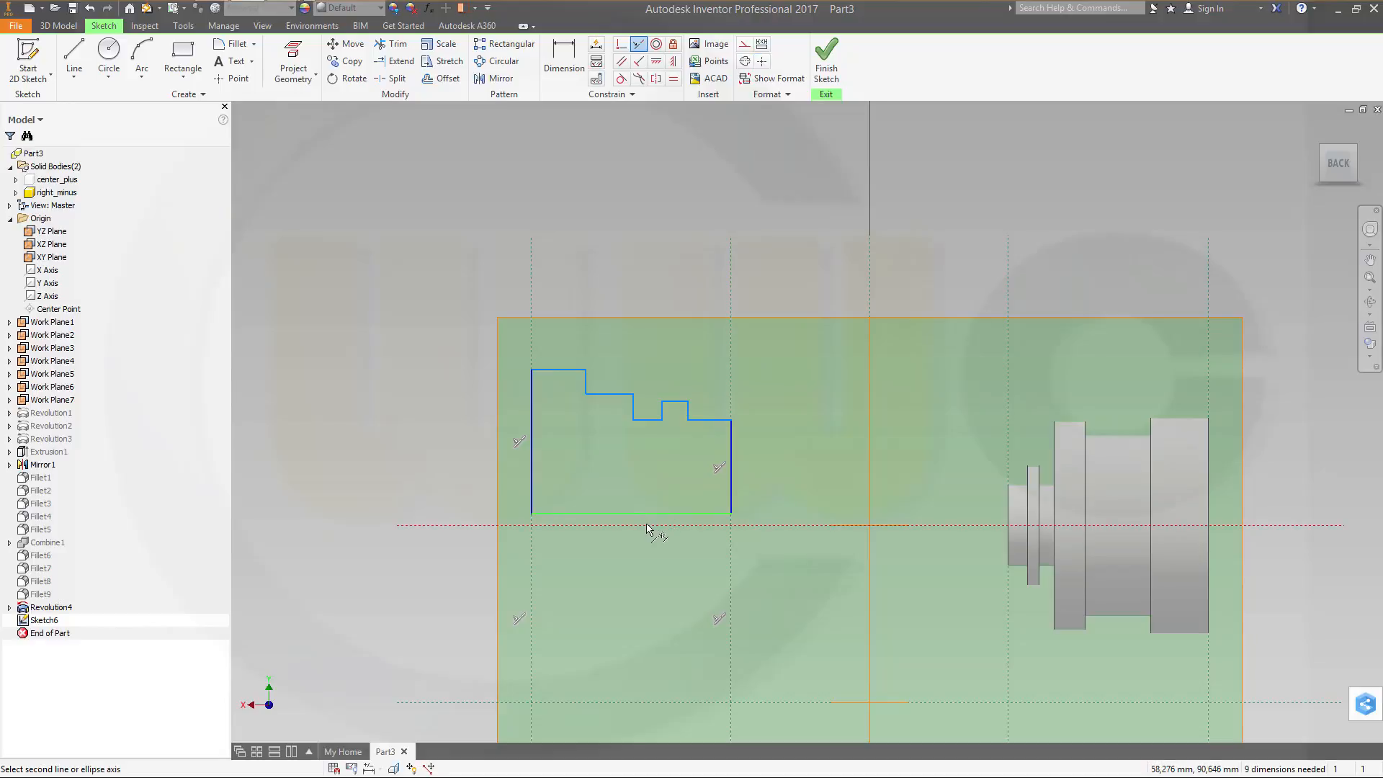
left_click(647, 528)
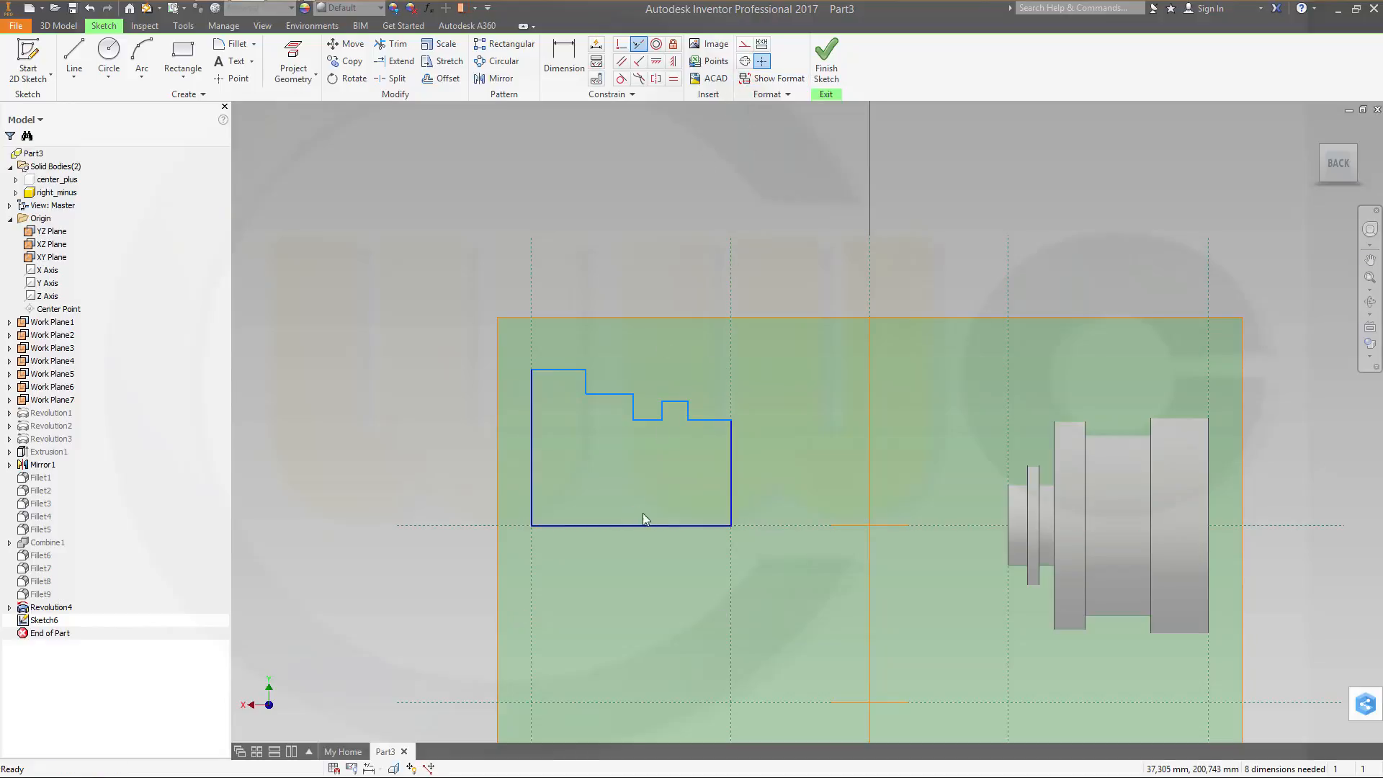
key("Escape")
left_click(632, 526)
left_click(744, 44)
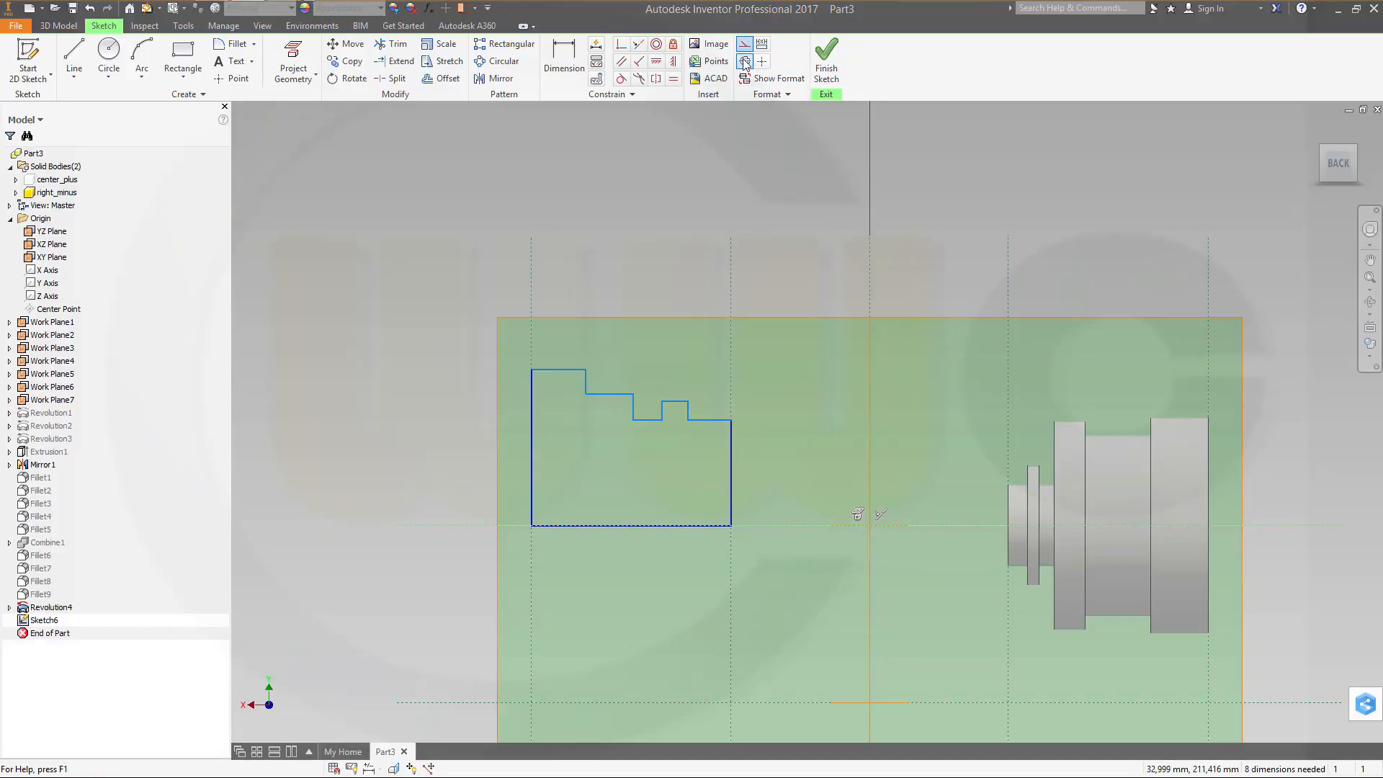
left_click(744, 61)
left_click(564, 58)
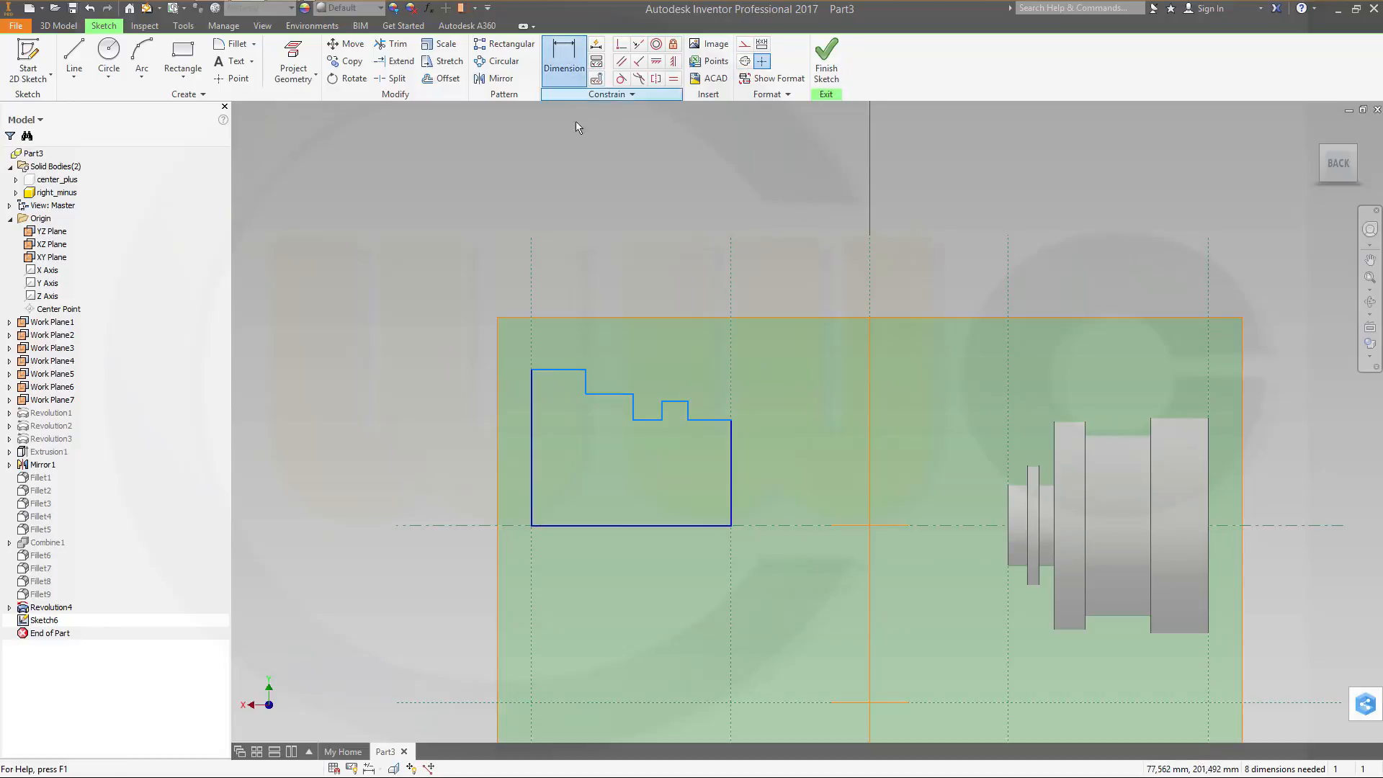
key("Escape")
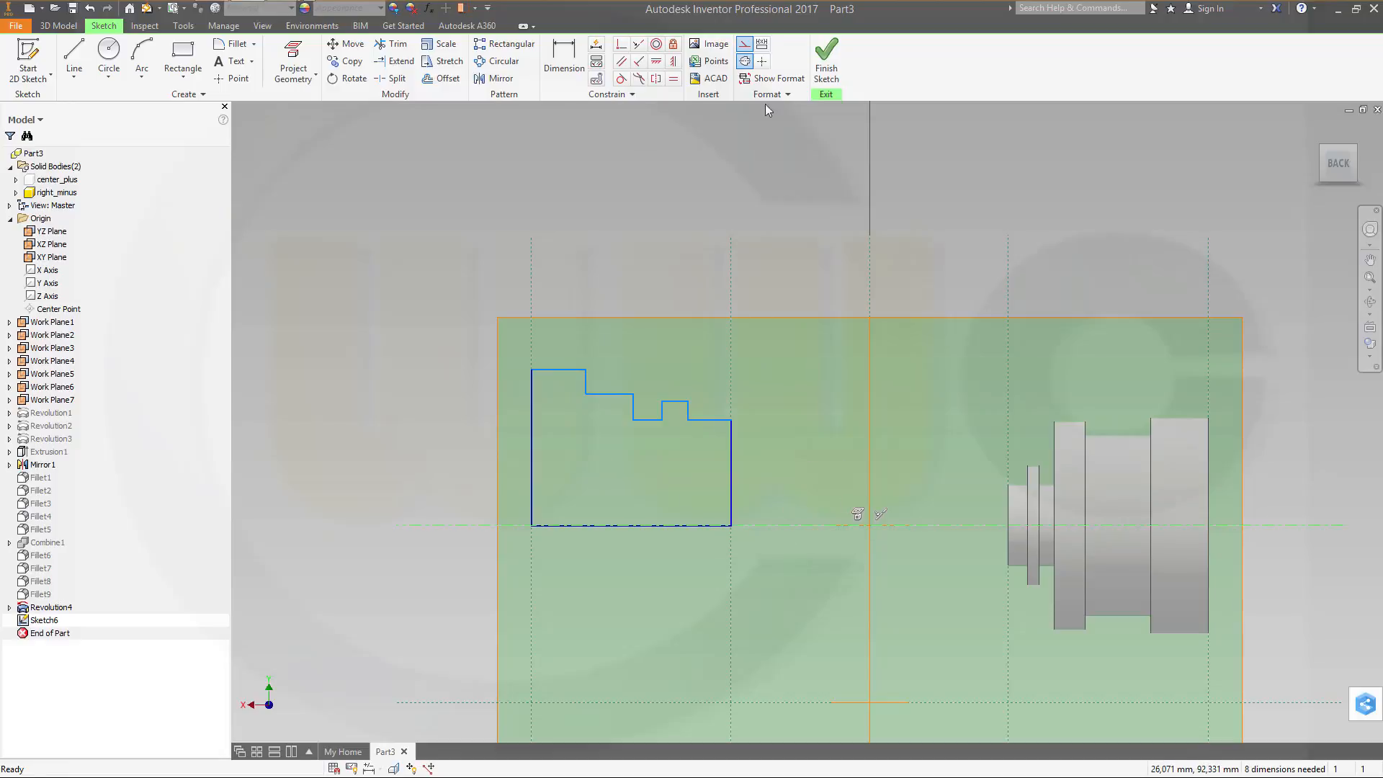
left_click(746, 62)
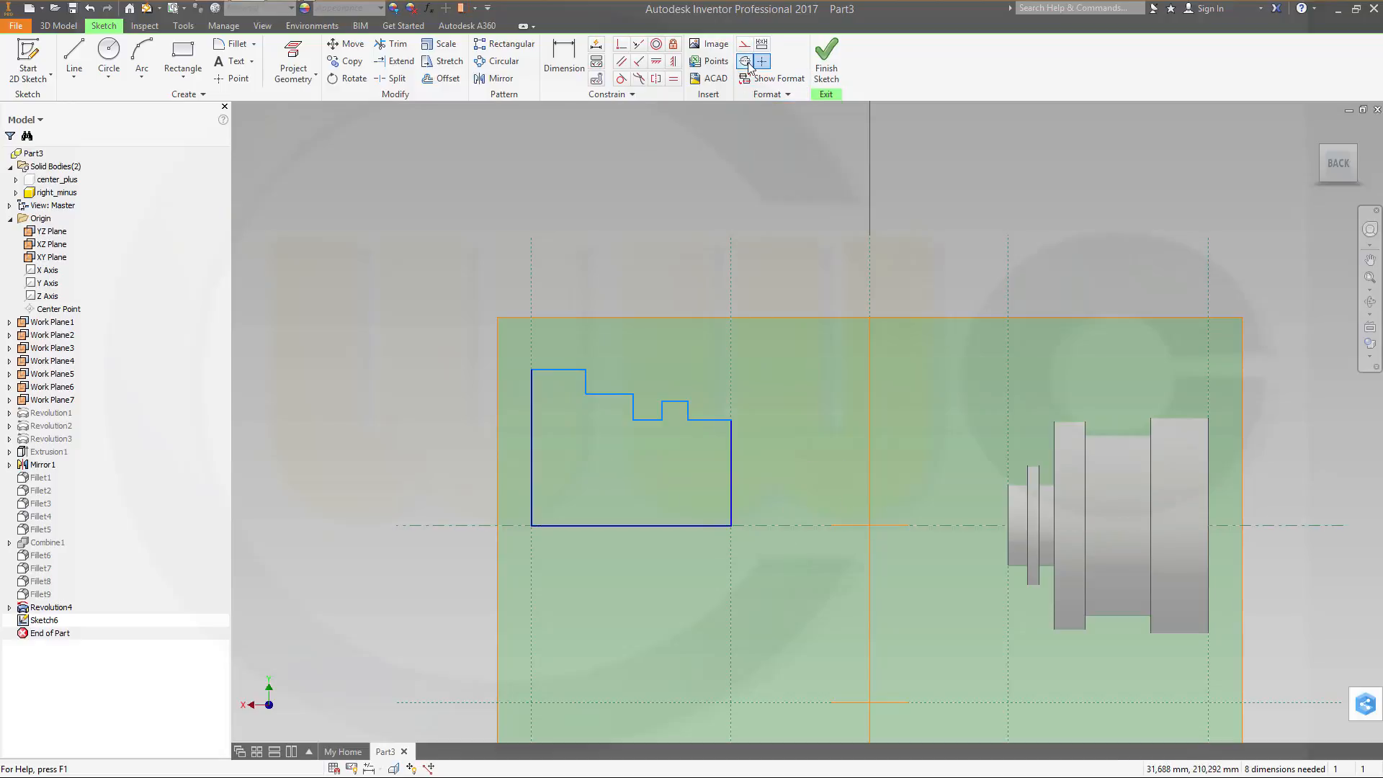
left_click(767, 526)
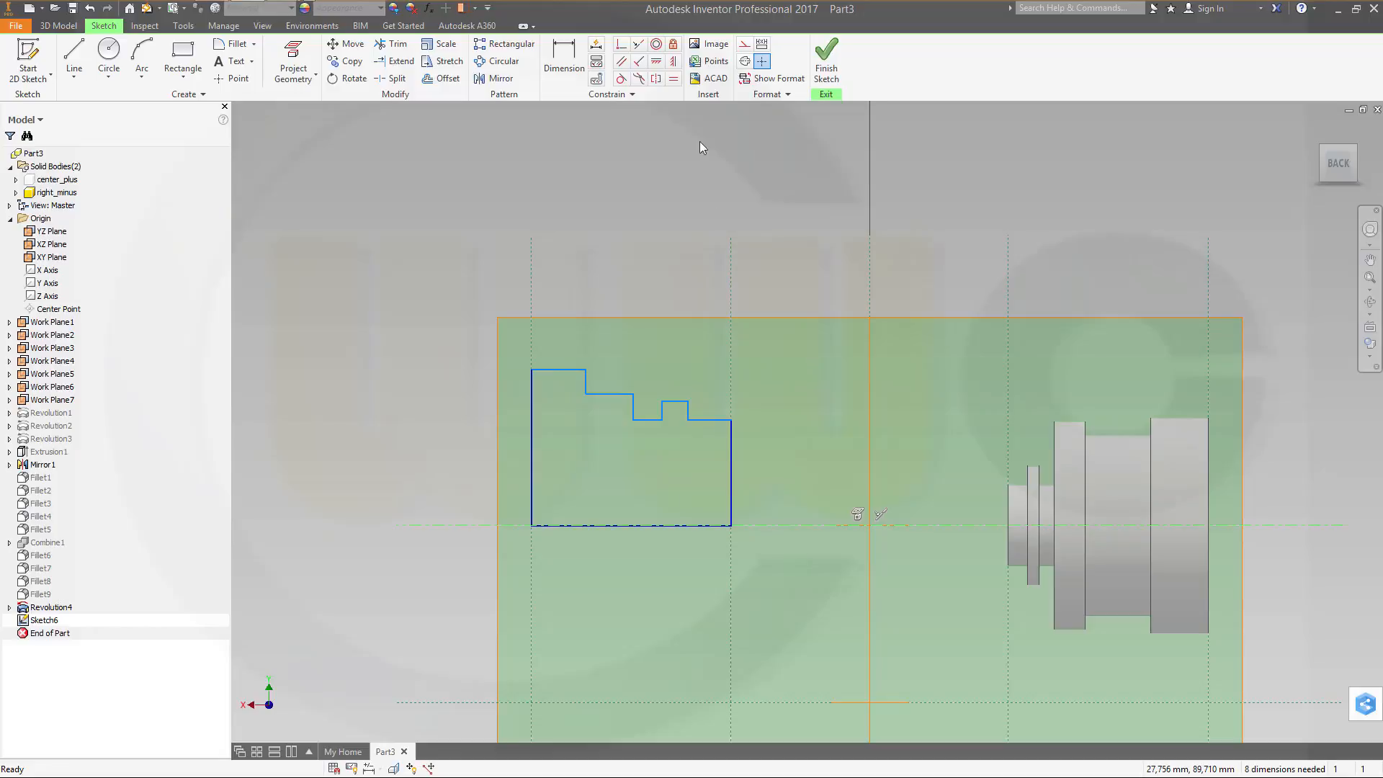
left_click(746, 63)
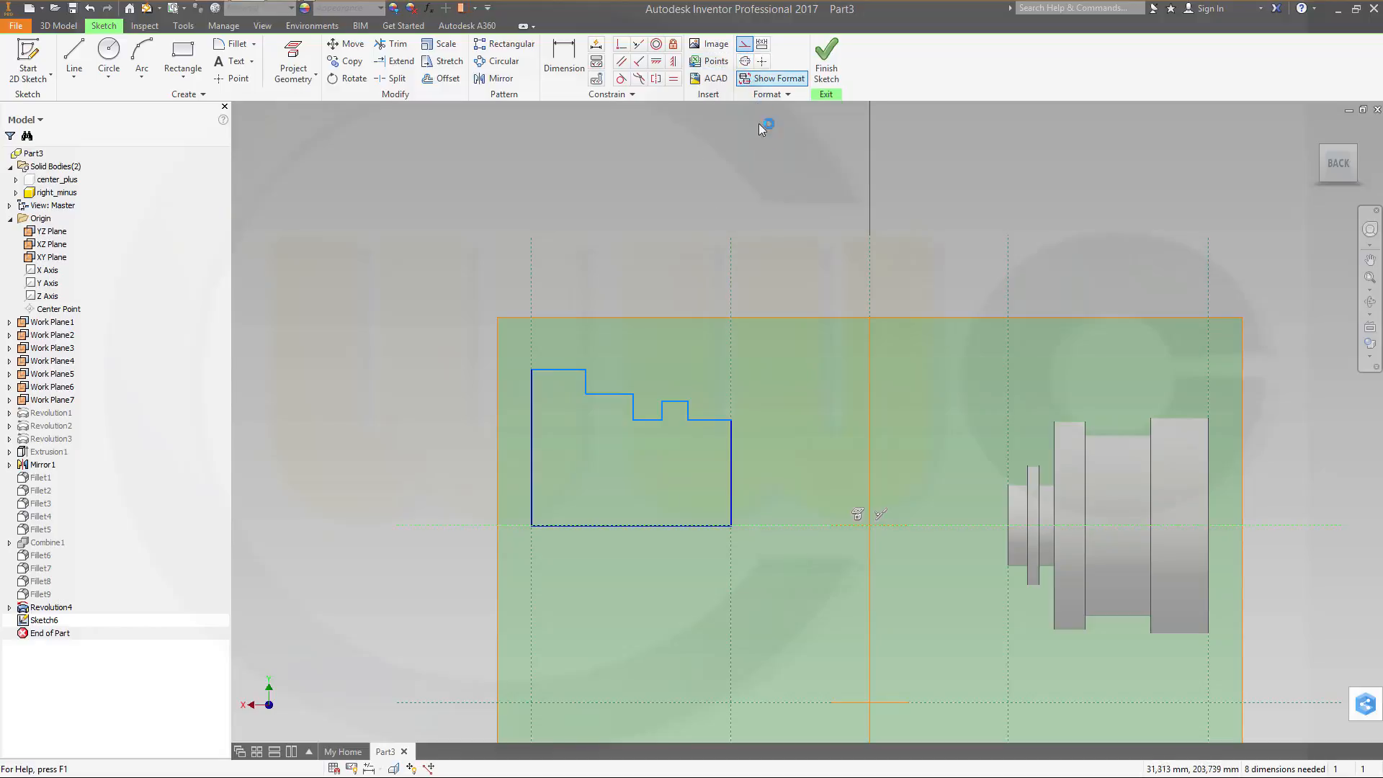
Step: Pick the profile's base line from the overlapping curves and convert it to a centerline
left_click(613, 526)
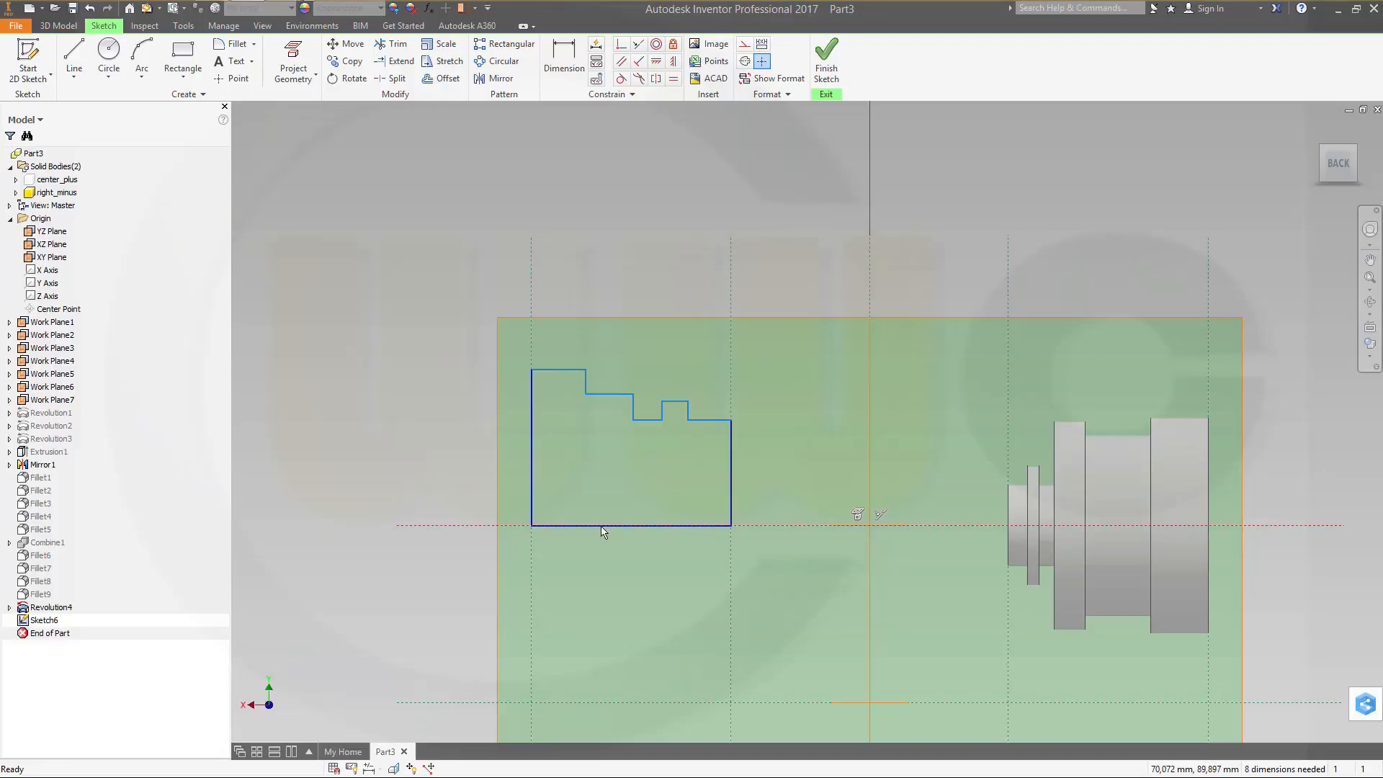
left_click(602, 527)
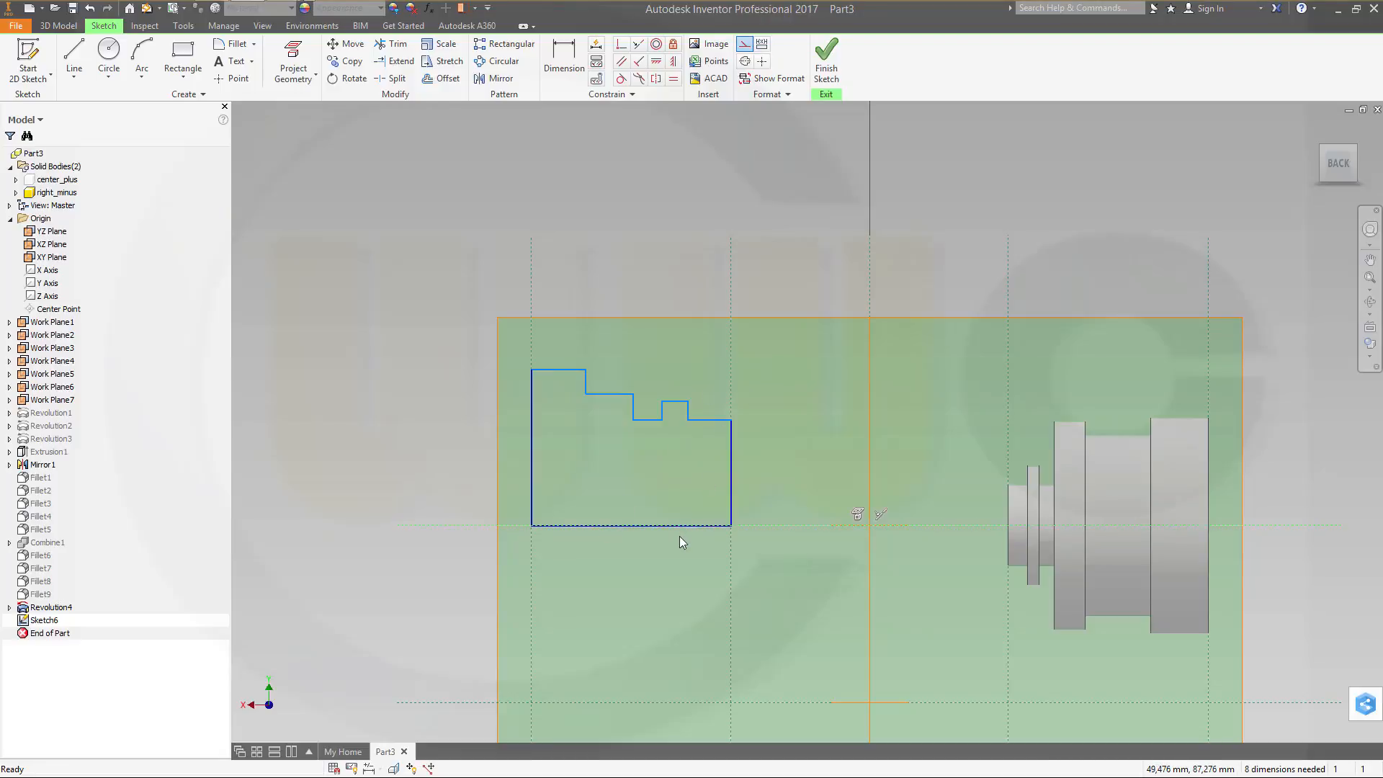
right_click(662, 524)
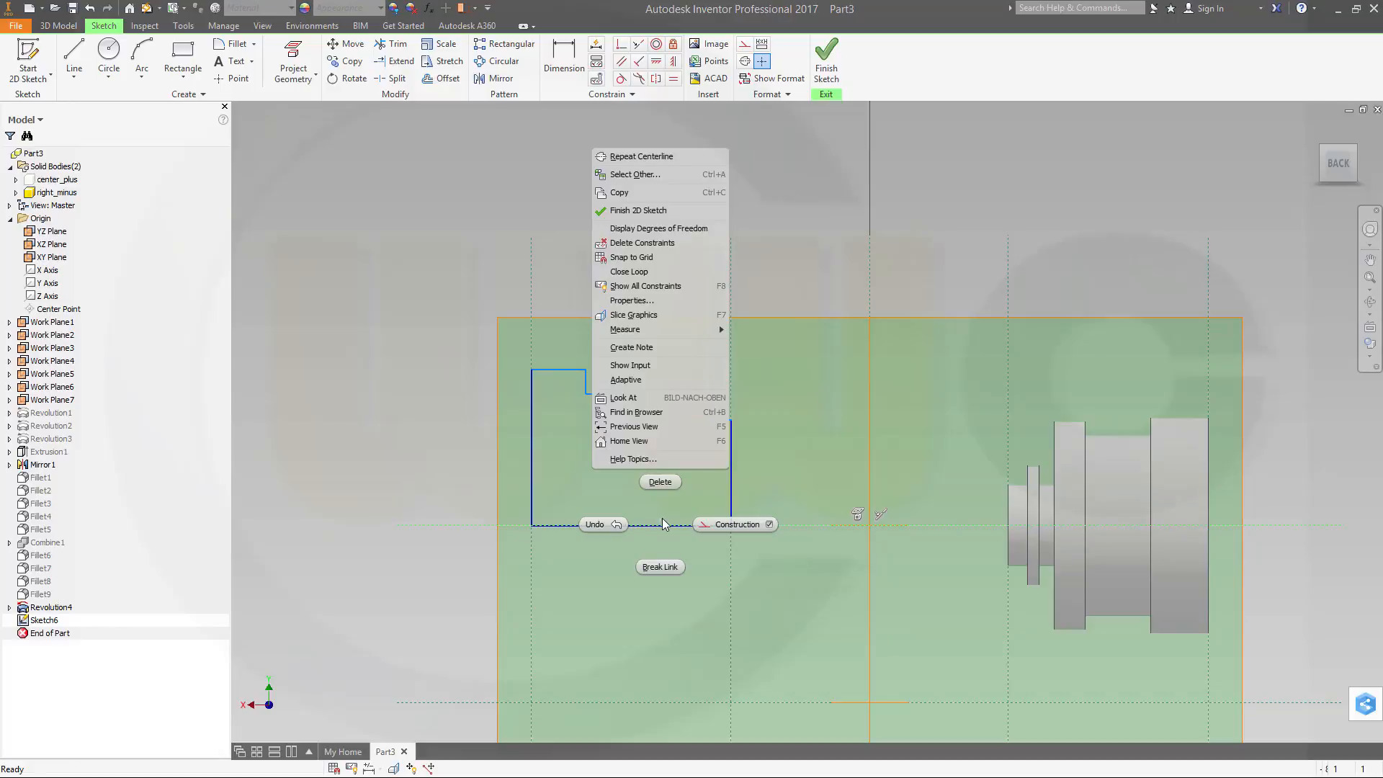
left_click(668, 174)
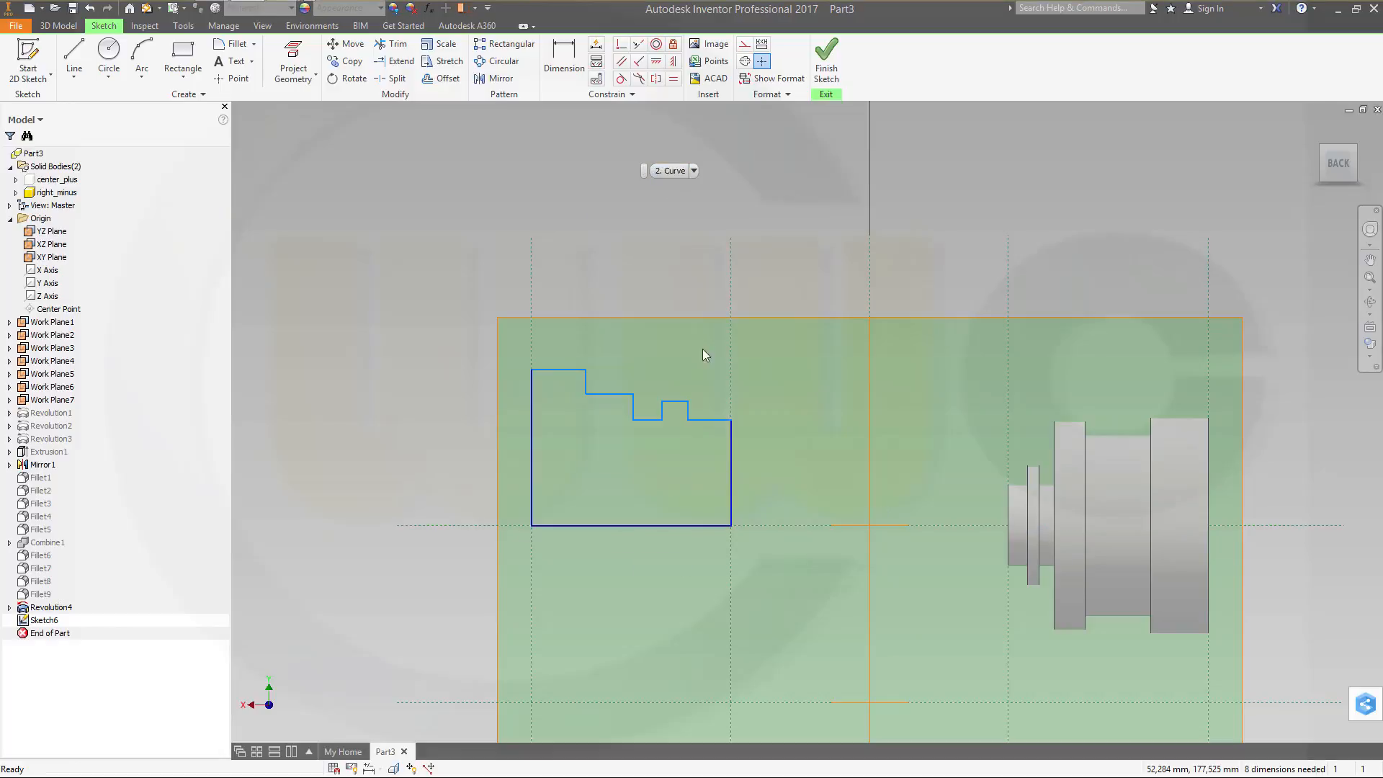
left_click(694, 171)
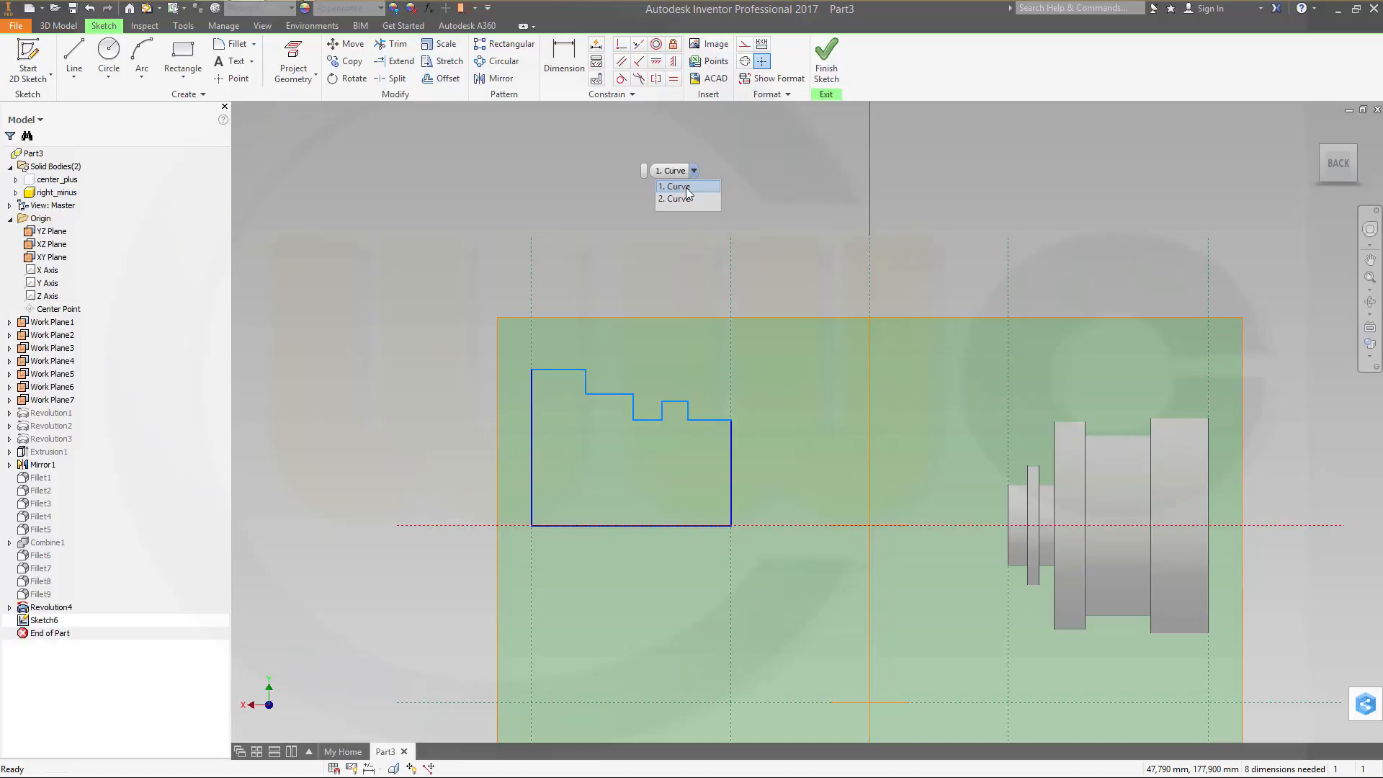
left_click(680, 197)
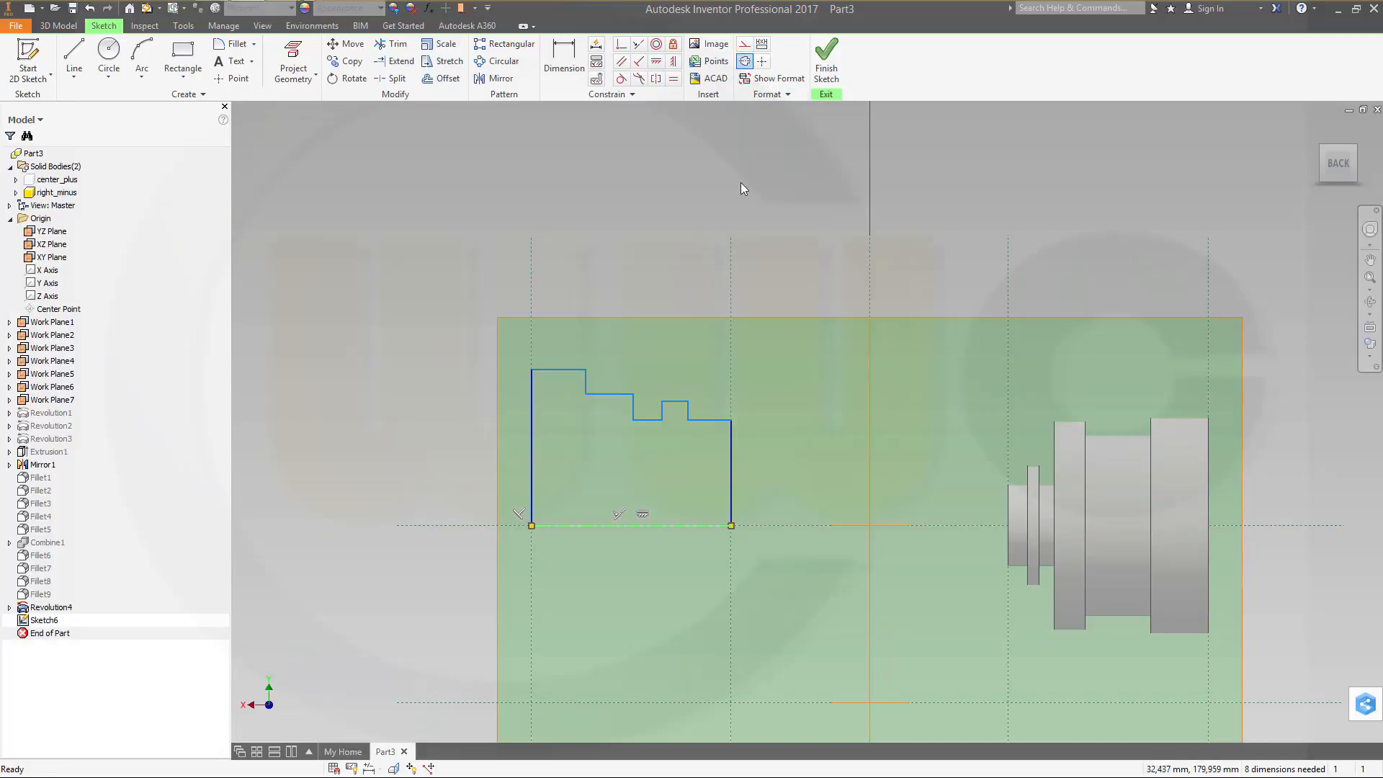
key("d")
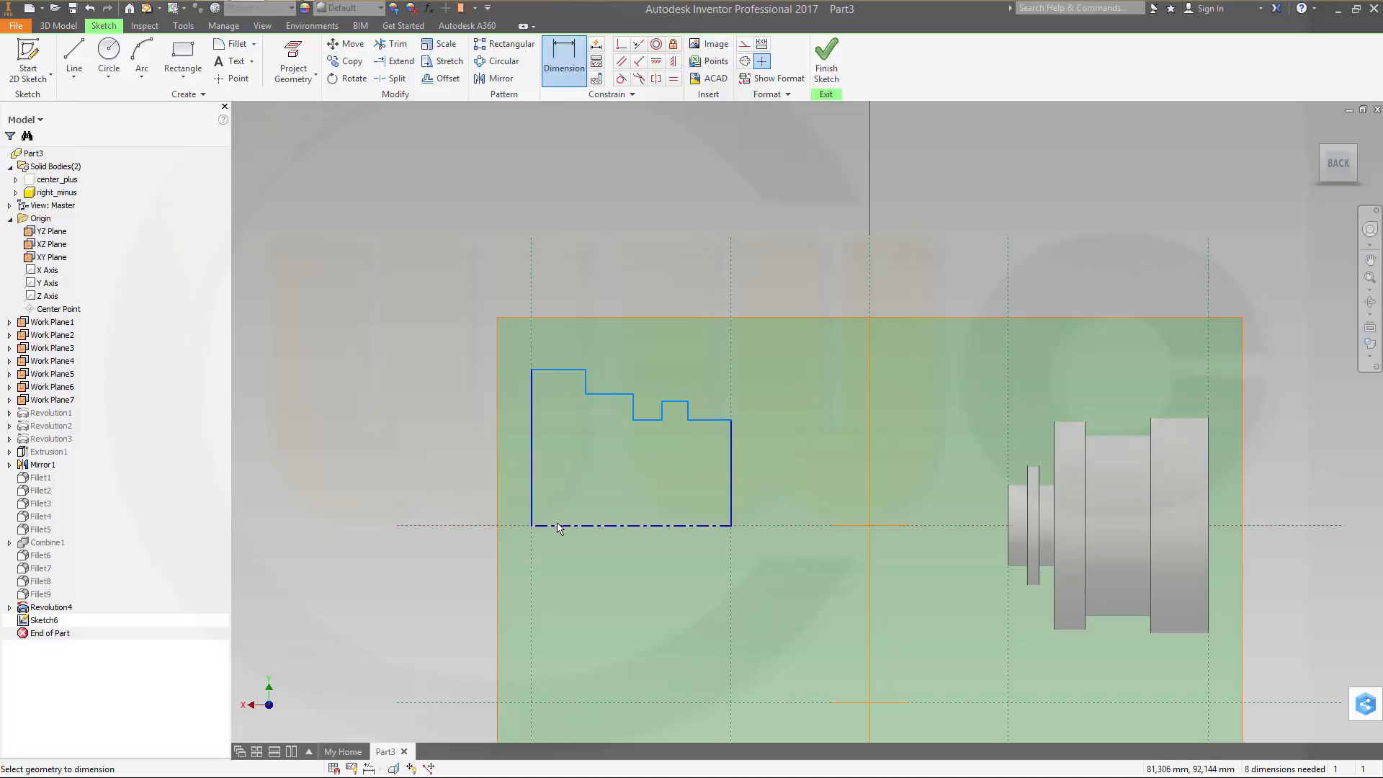
left_click(559, 527)
left_click(552, 370)
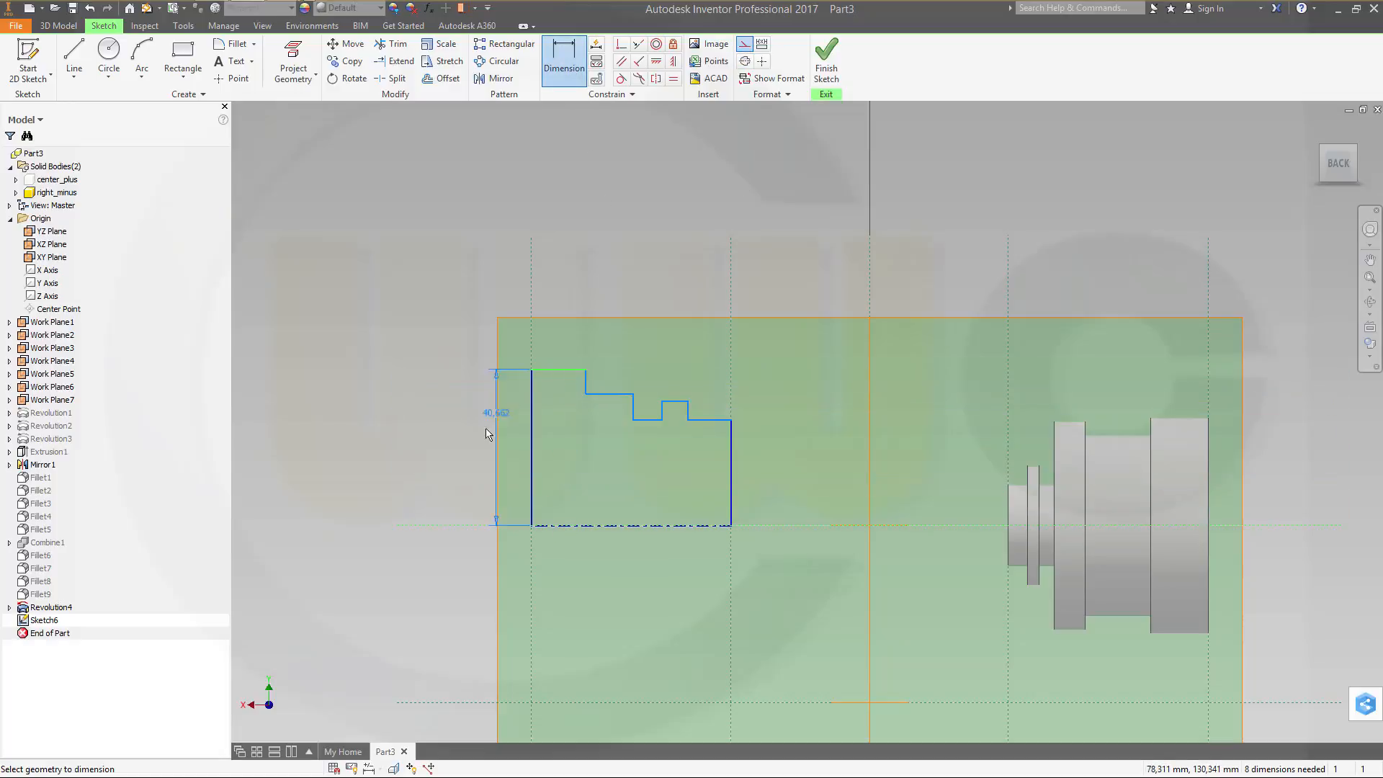
key("Escape")
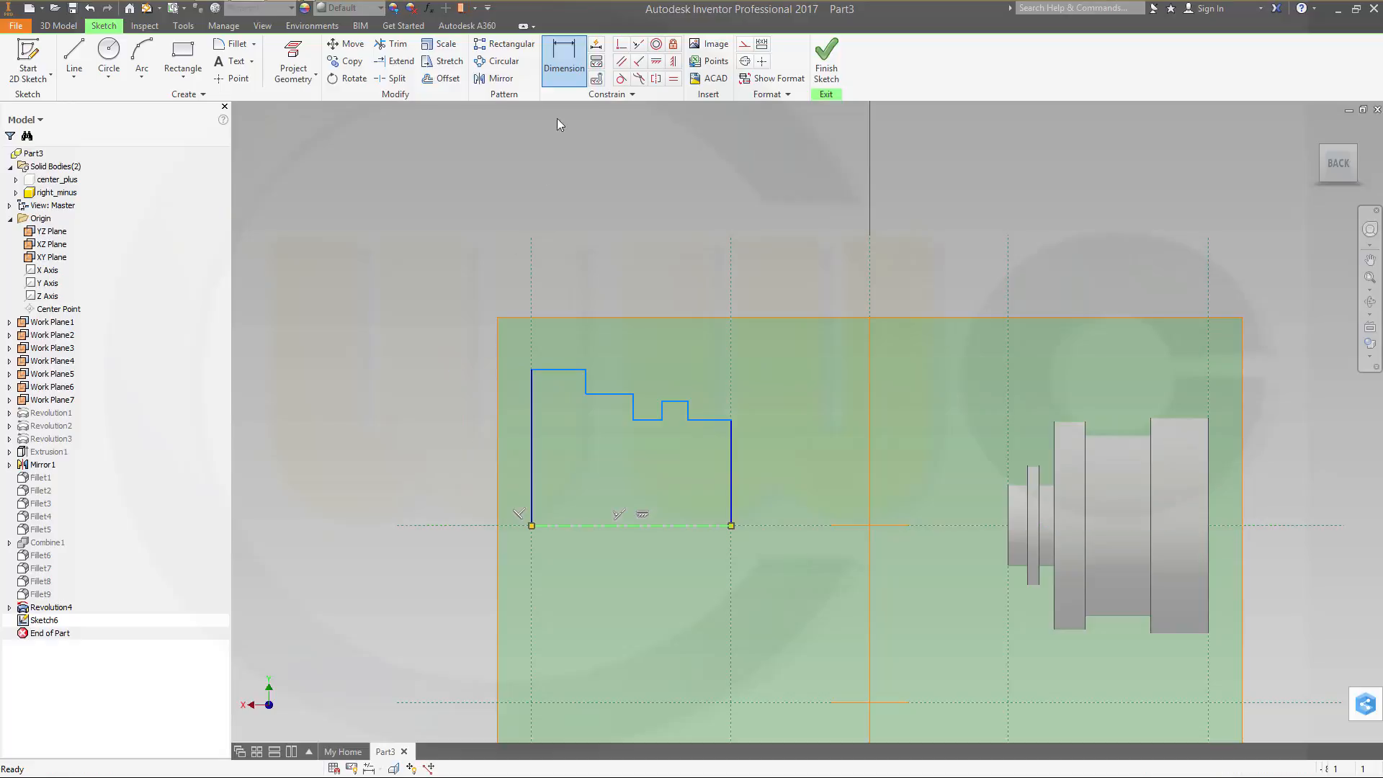
Step: Dimension the outermost step as a diameter about the base centerline and set it to 62 mm
left_click(574, 528)
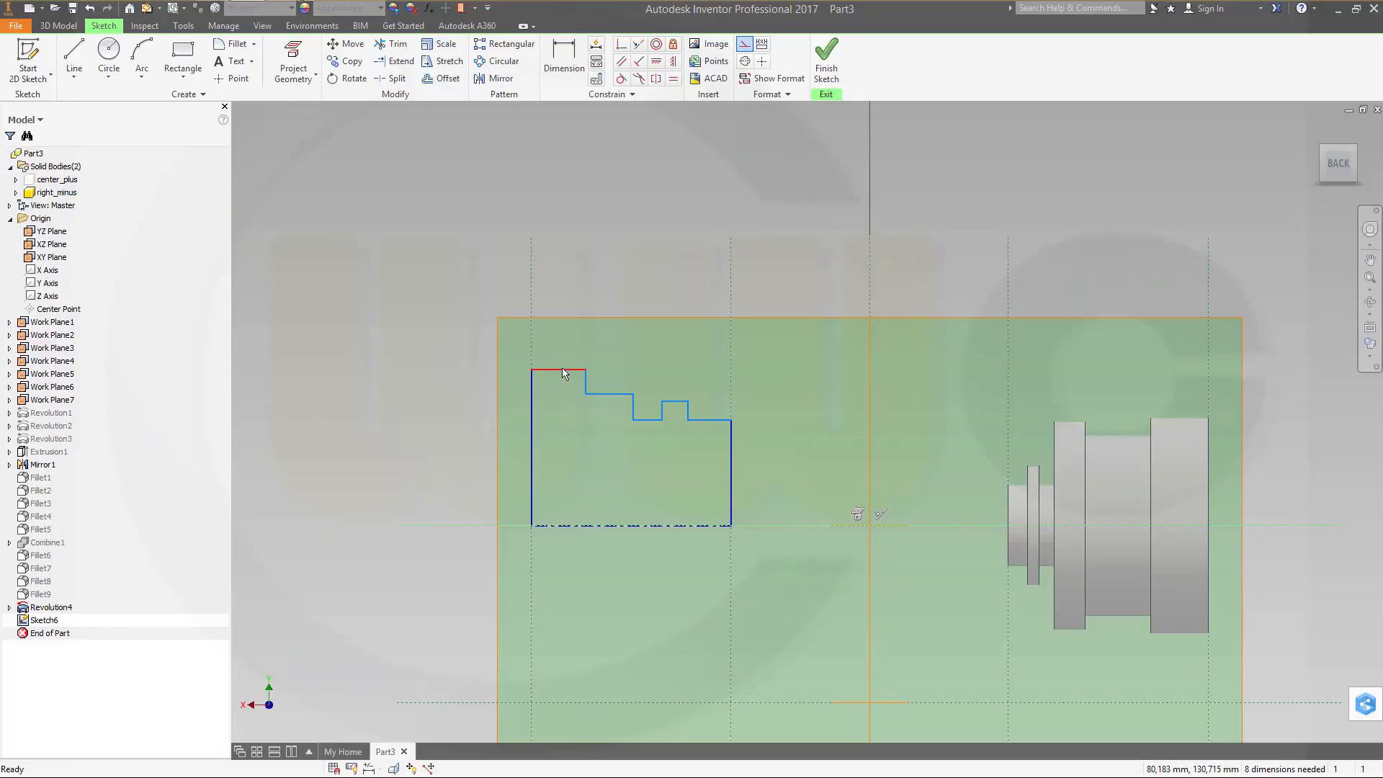
left_click(564, 59)
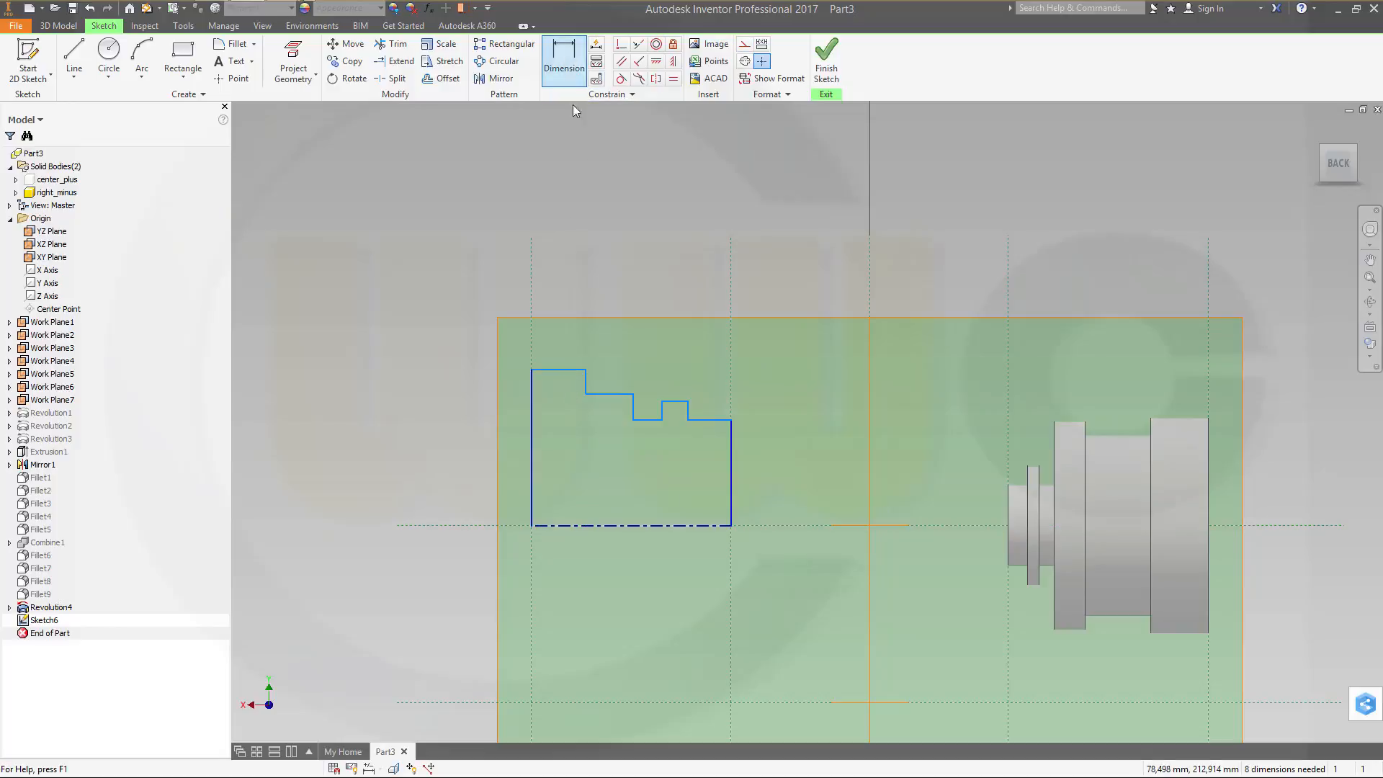
left_click(573, 528)
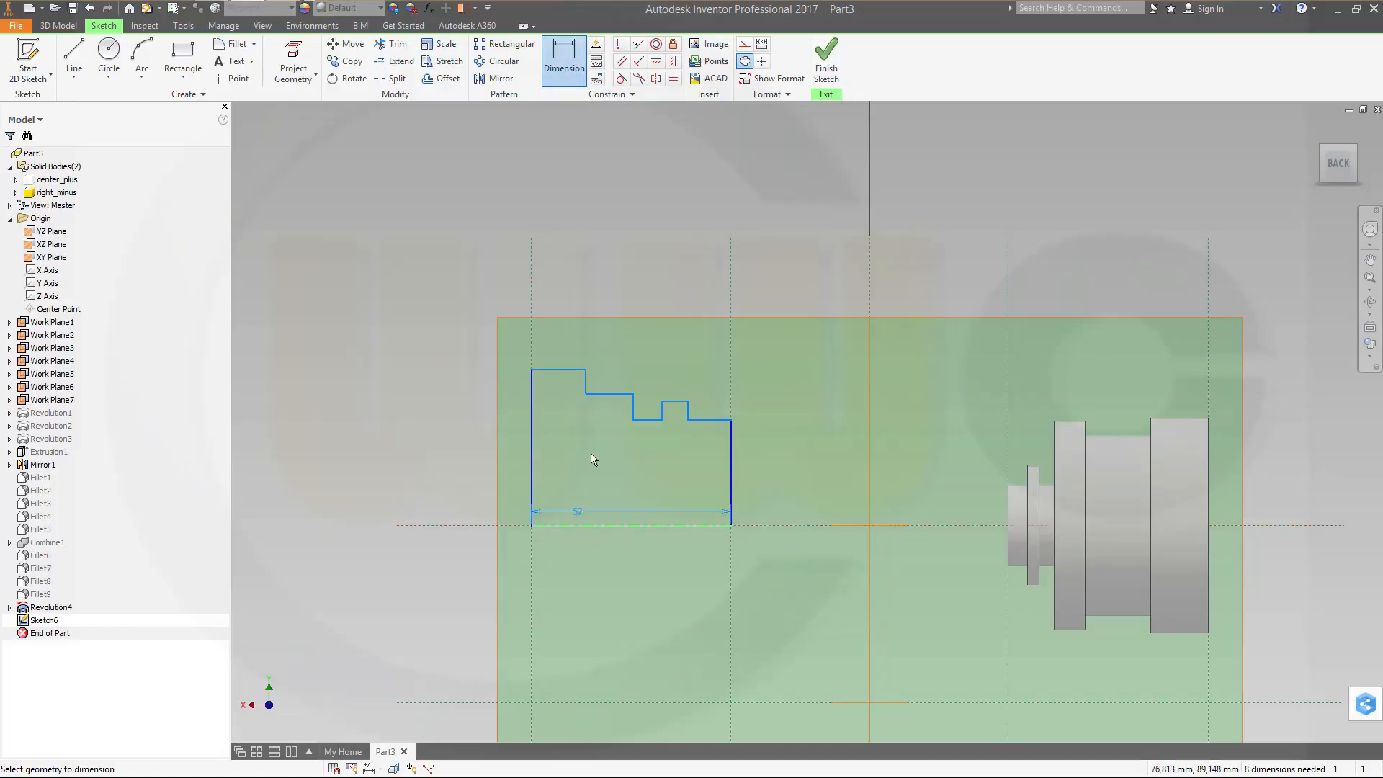
left_click(559, 376)
left_click(447, 443)
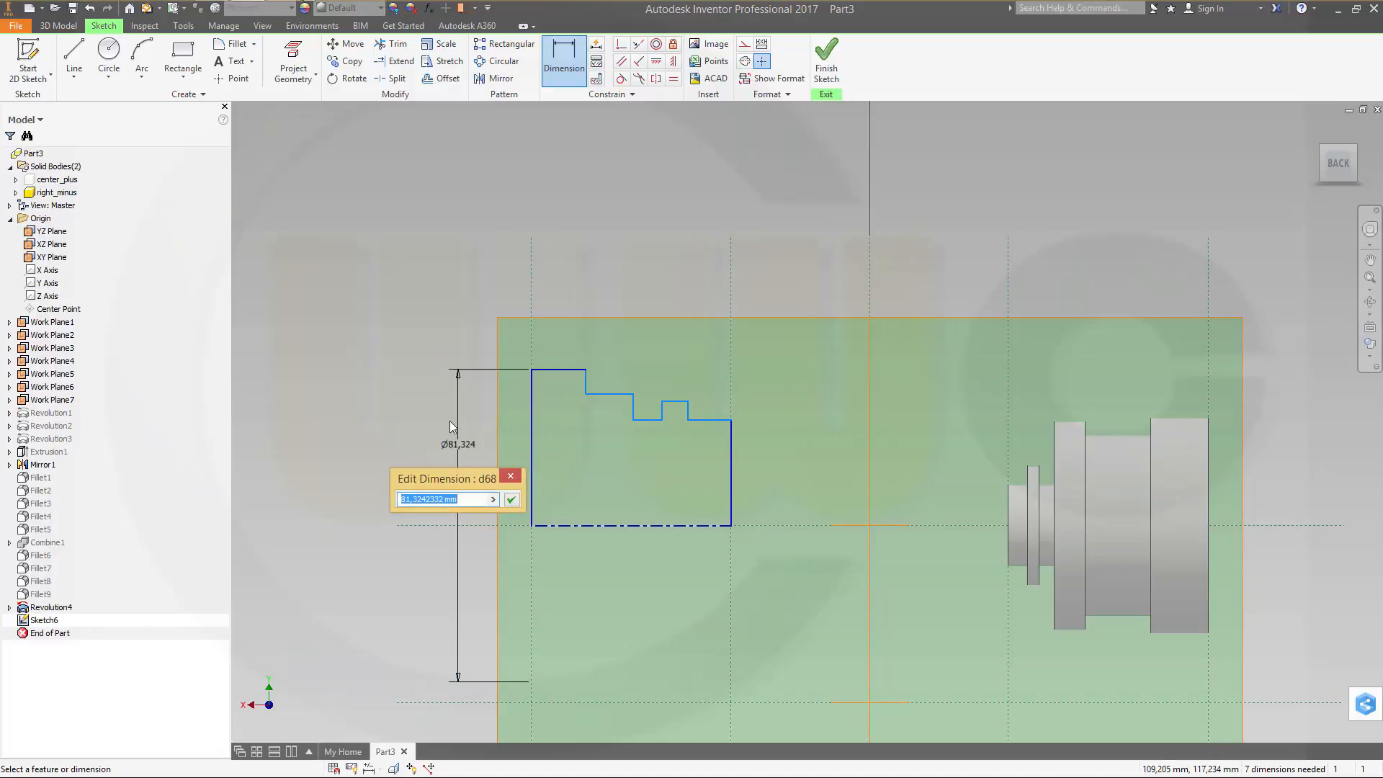
type("62")
key("Return")
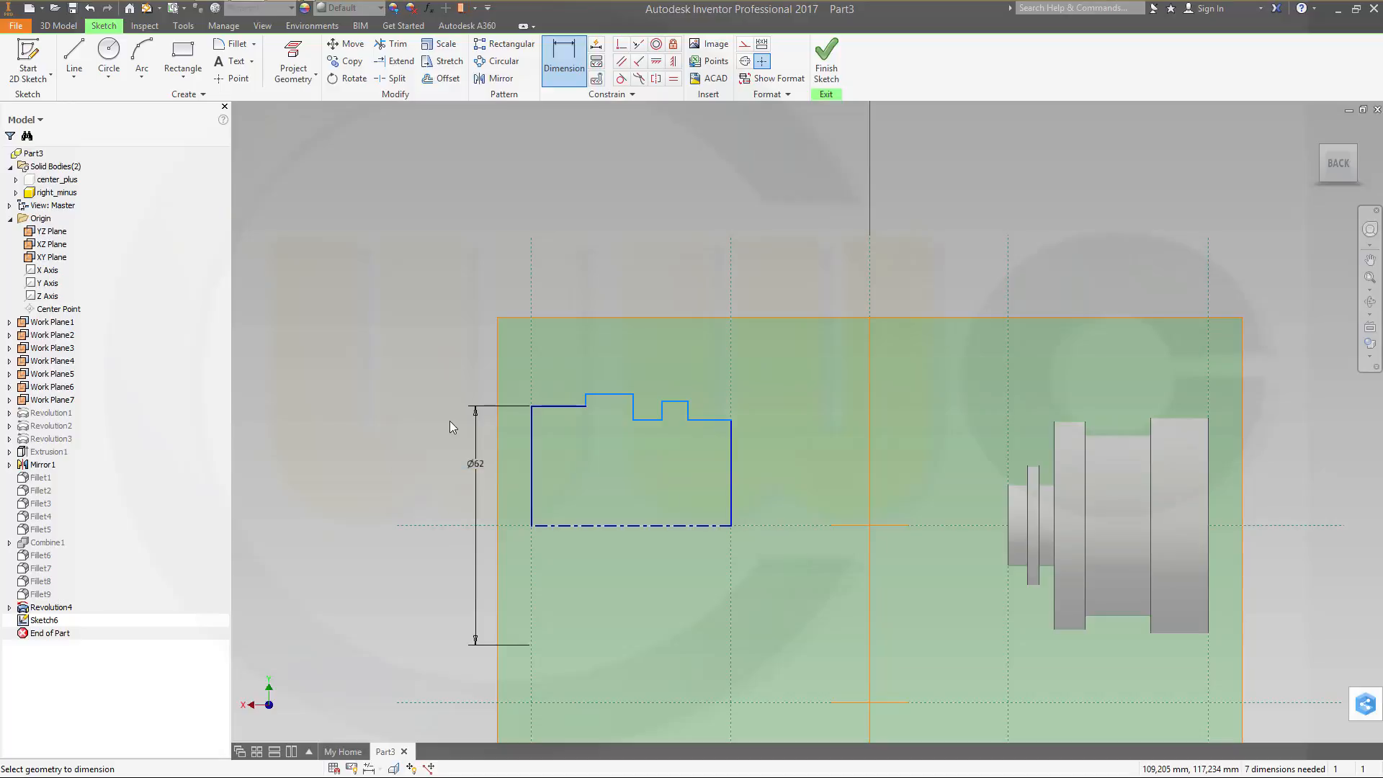
Step: Dimension the second step's horizontal line as a diameter about the base centerline and set it to 52 mm
right_click(611, 530)
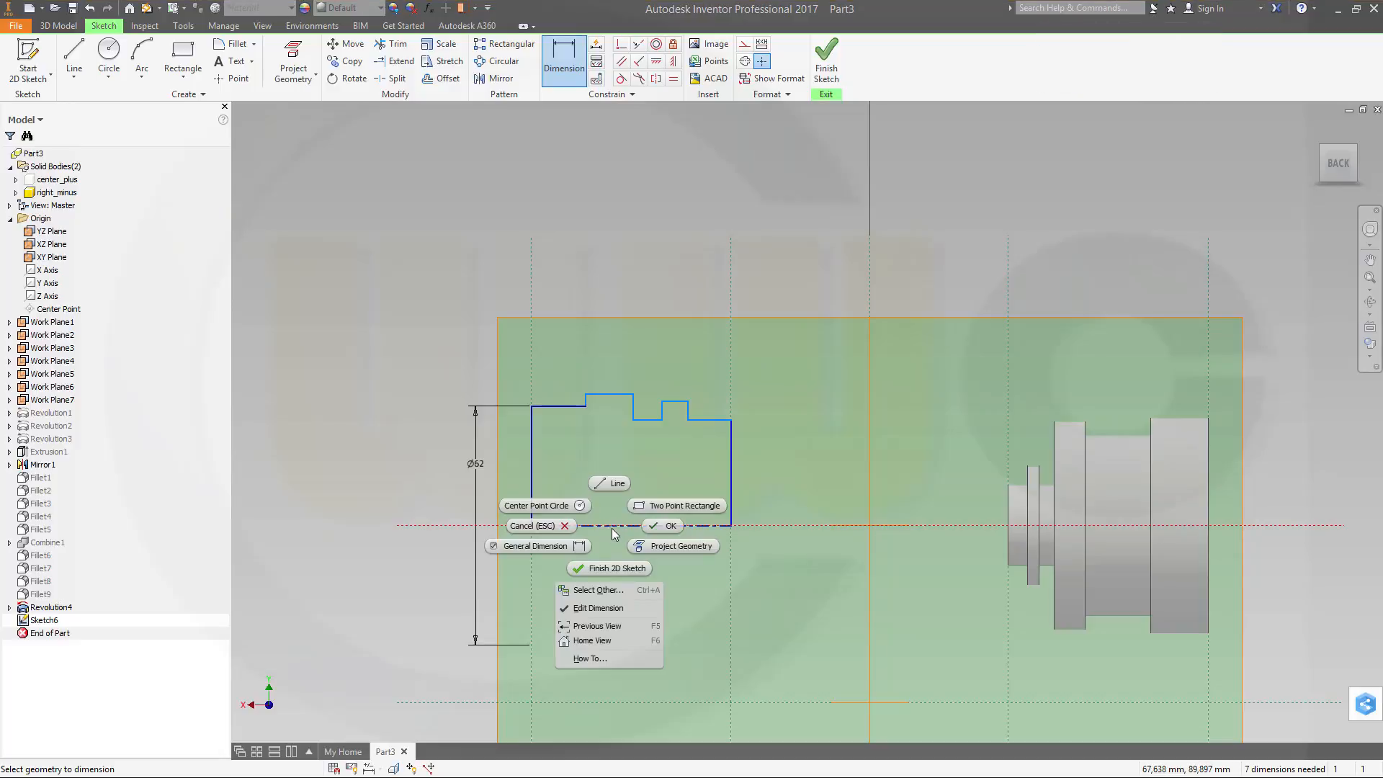
left_click(598, 589)
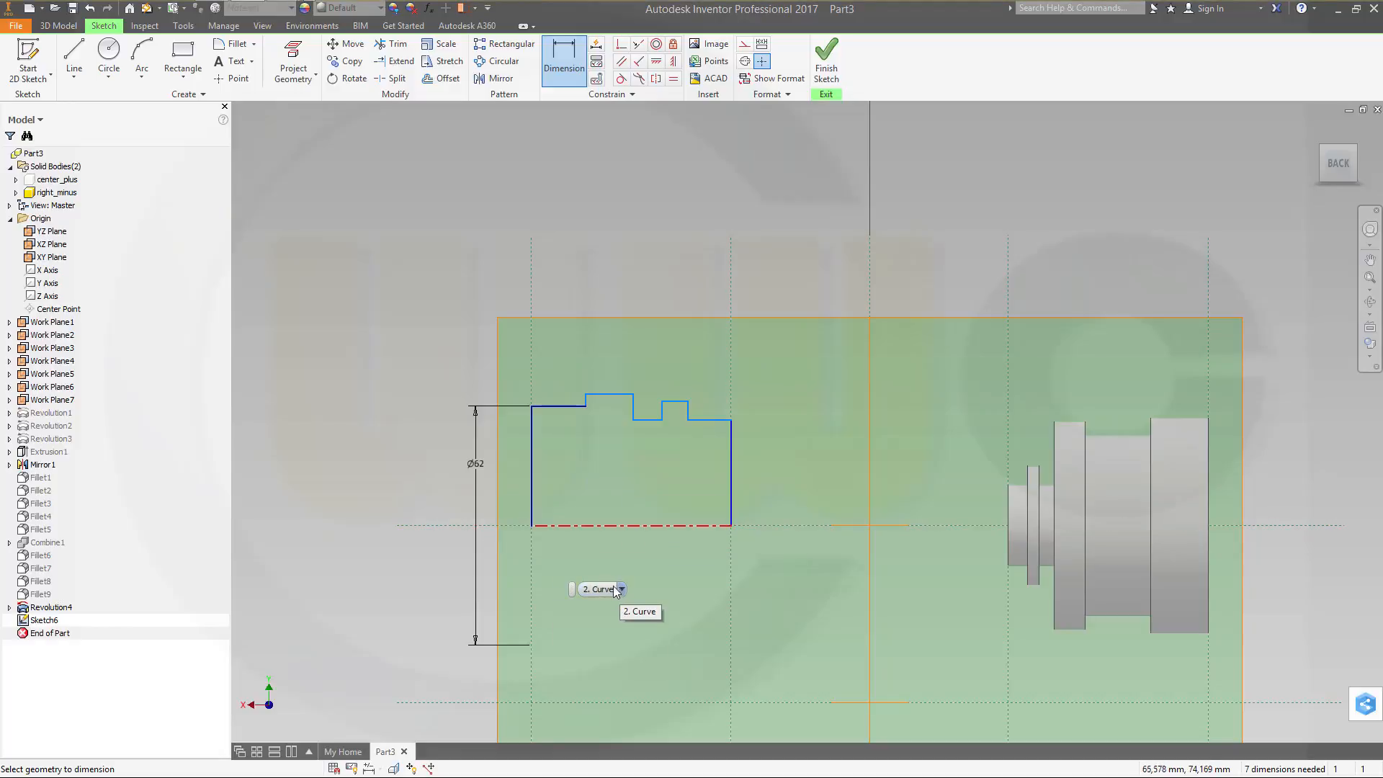
left_click(598, 587)
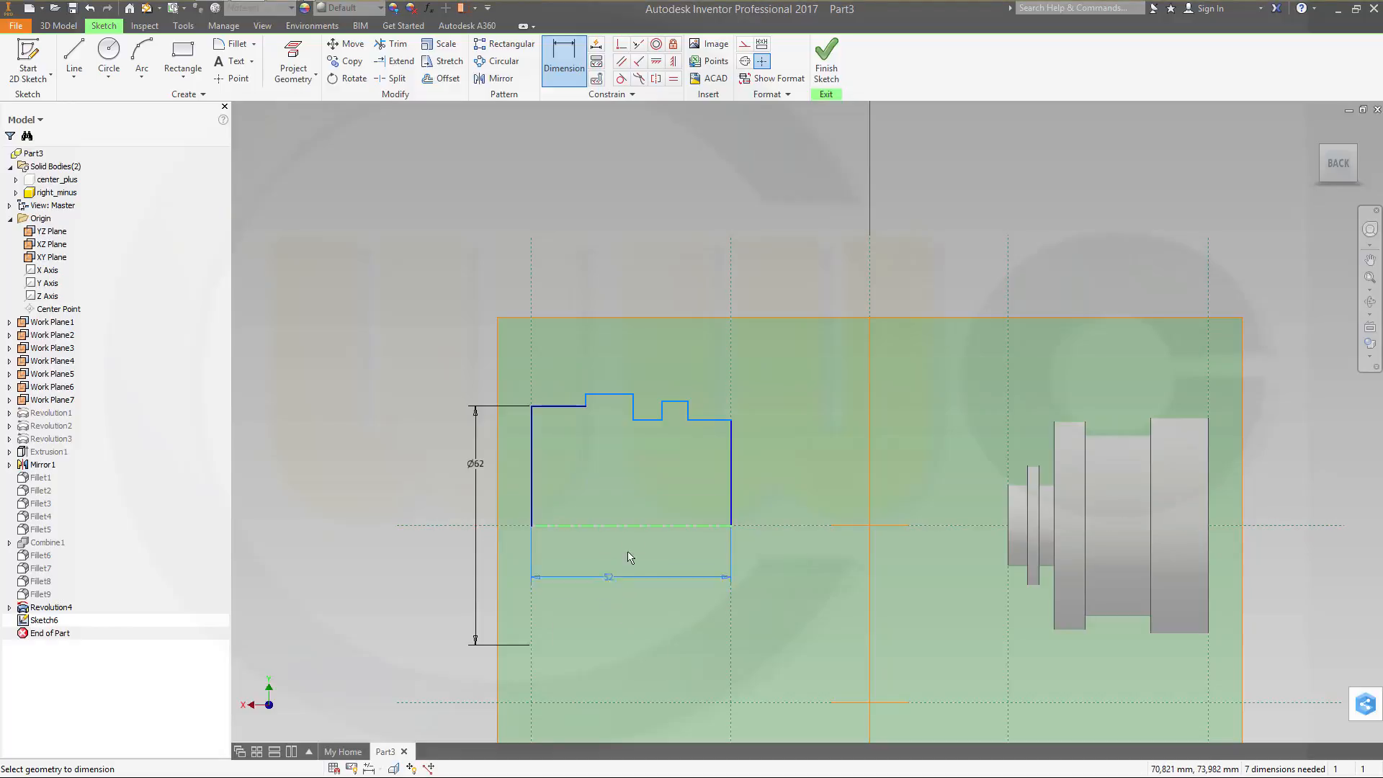
left_click(602, 394)
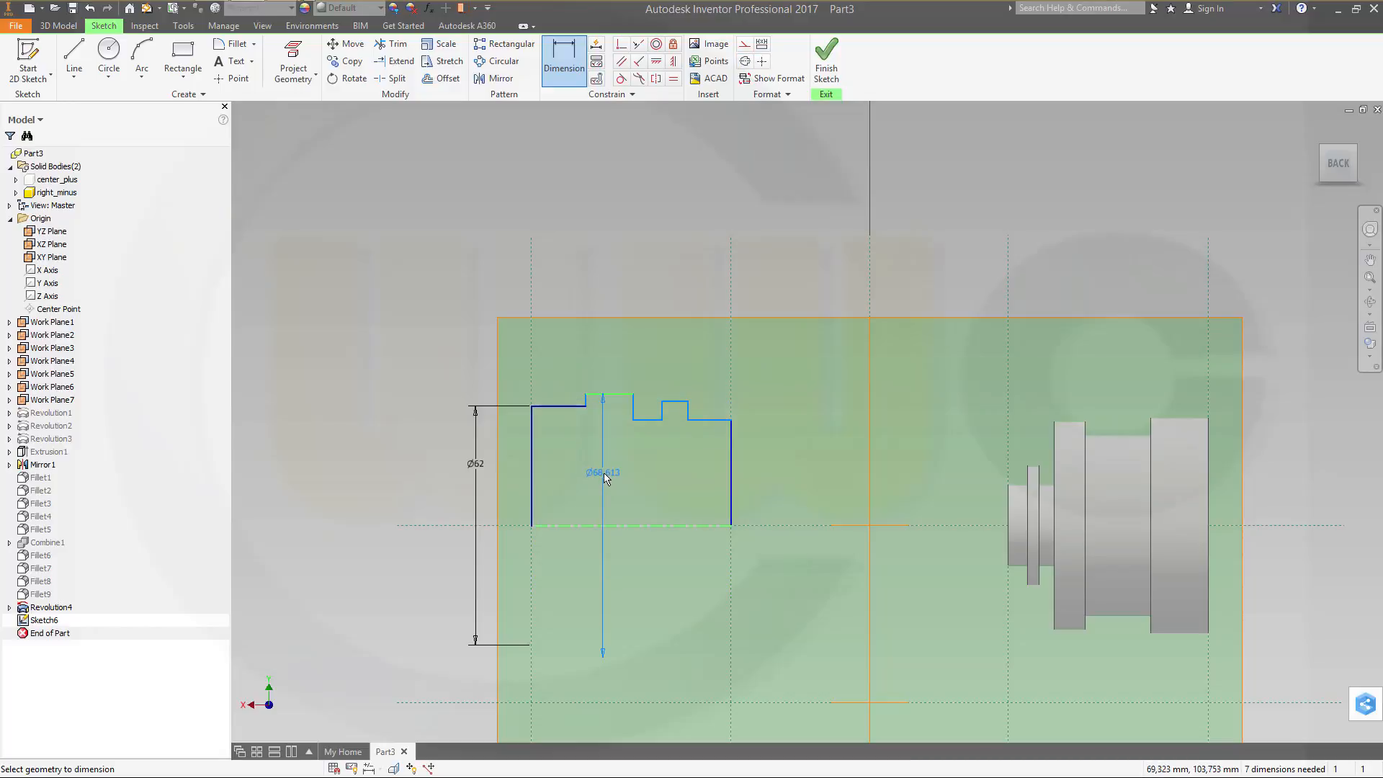
left_click(604, 475)
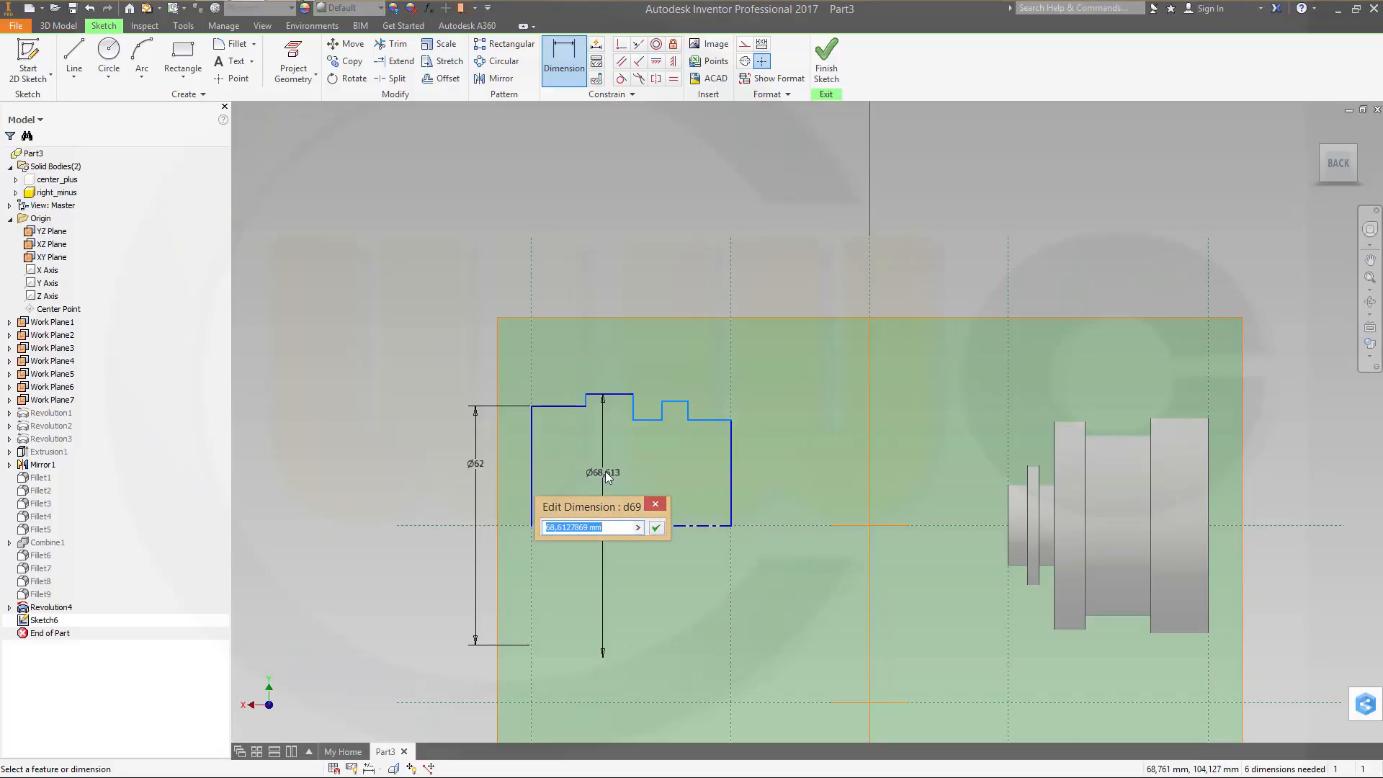
type("52")
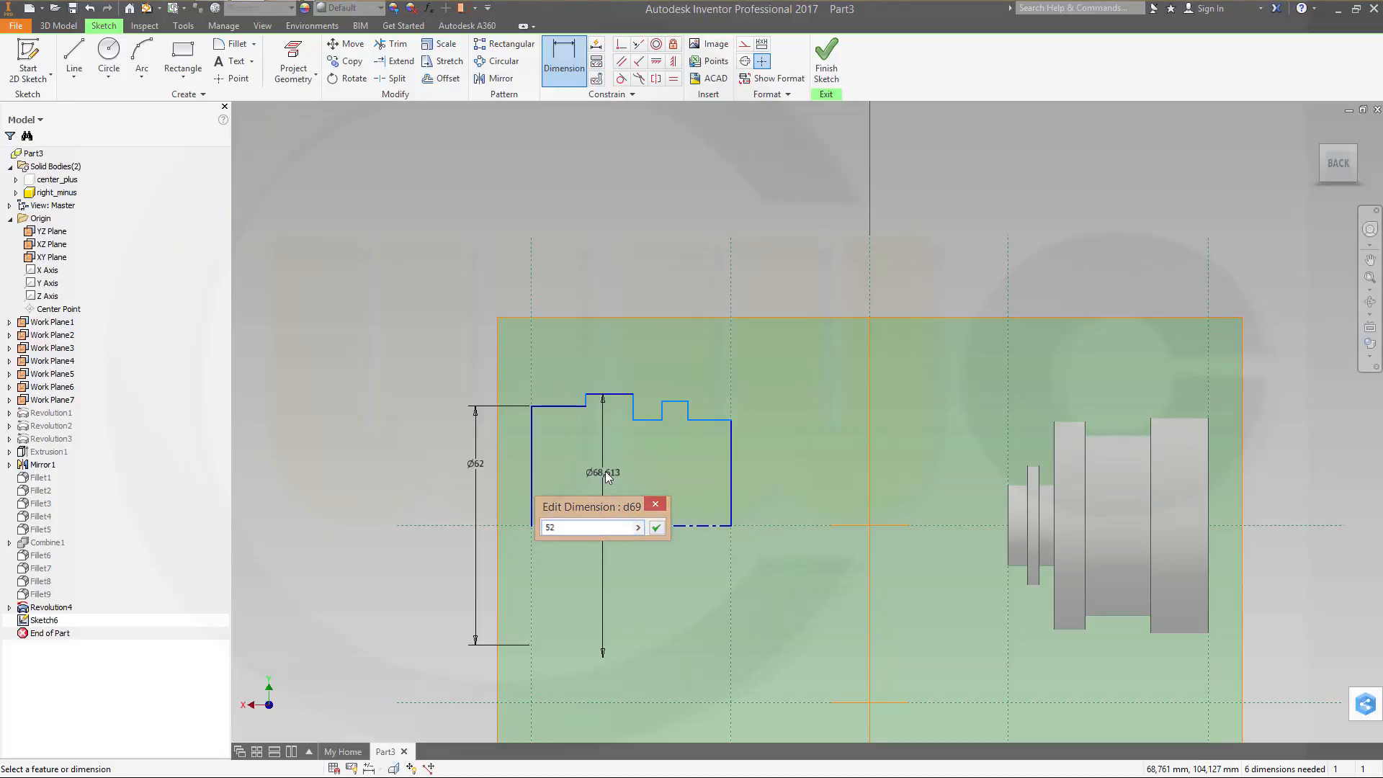
key("Return")
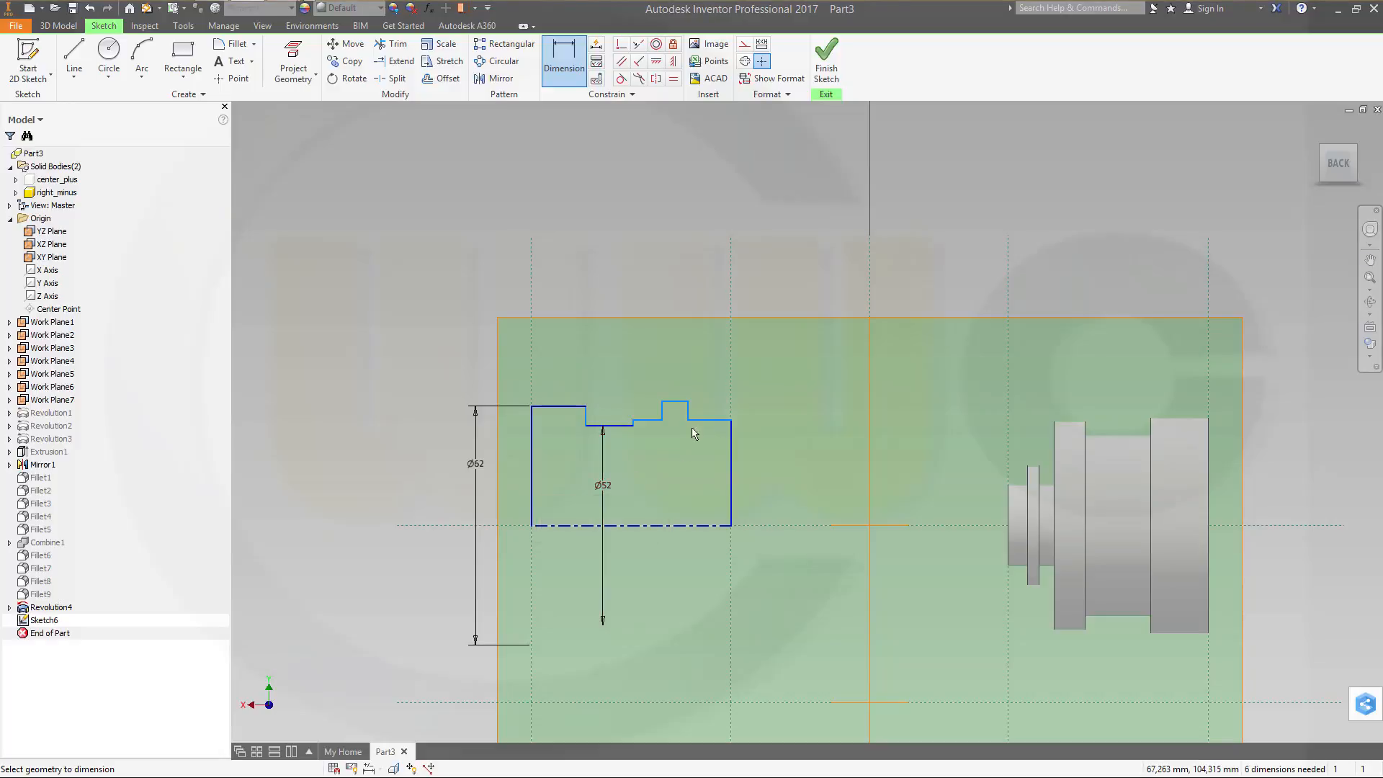
Step: Dimension the groove line between the second step and the narrow collar as a diameter about the centerline, setting it to 33 mm
left_click(647, 421)
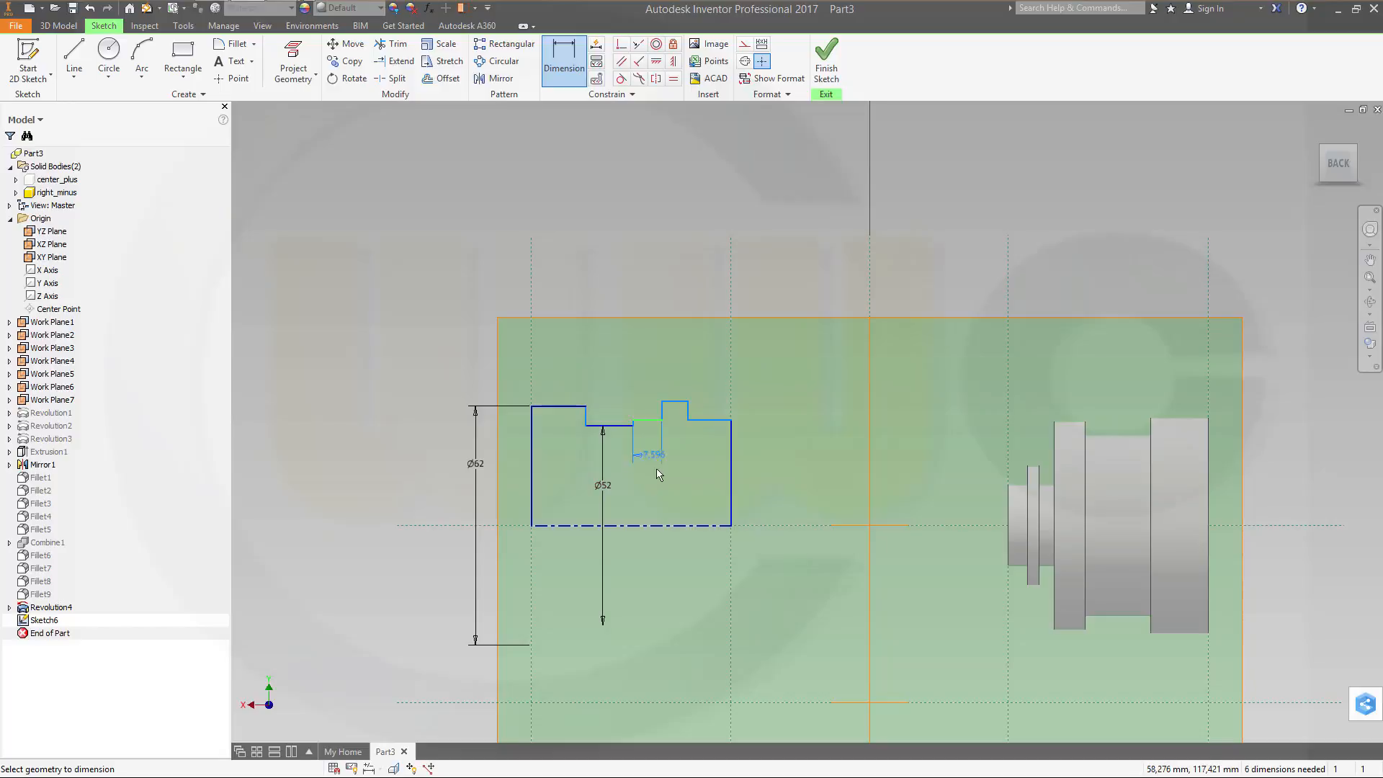
right_click(652, 532)
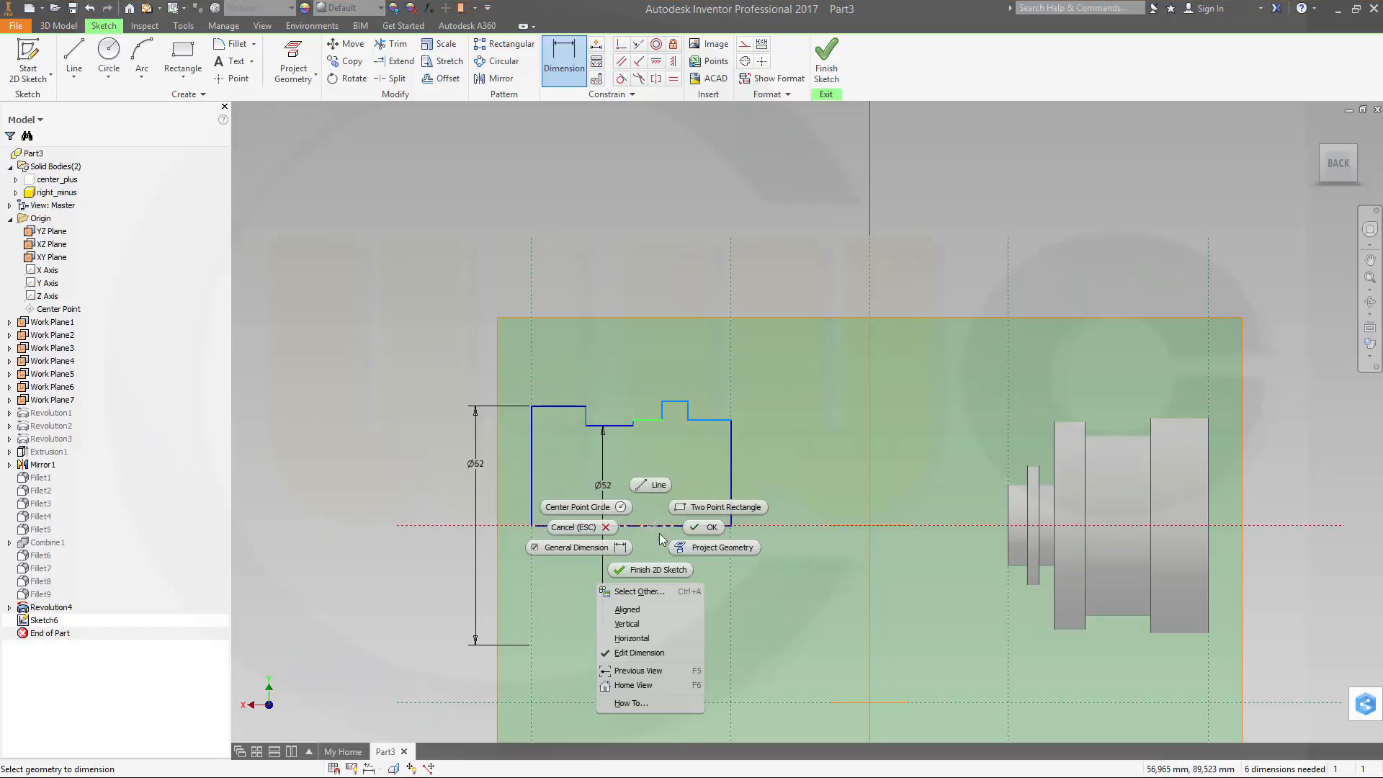
left_click(643, 591)
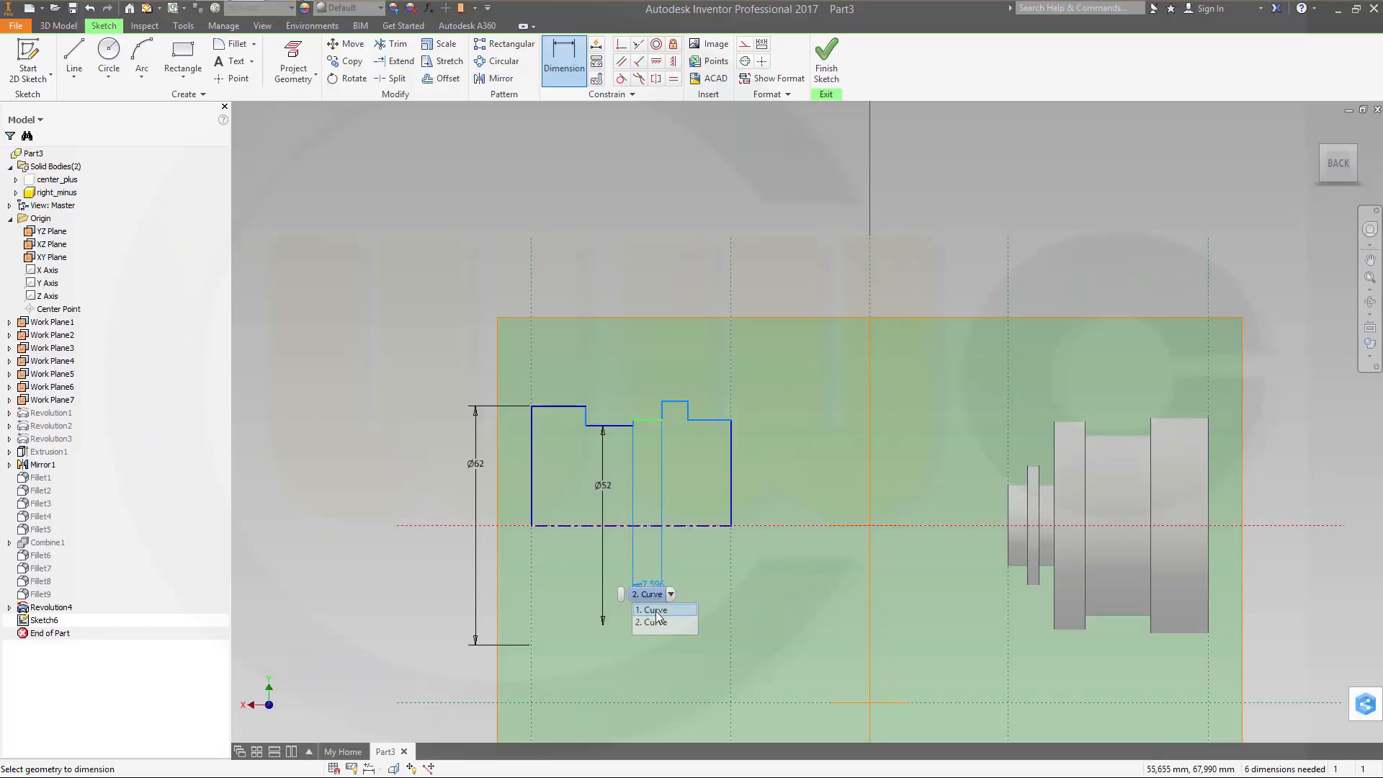
left_click(655, 612)
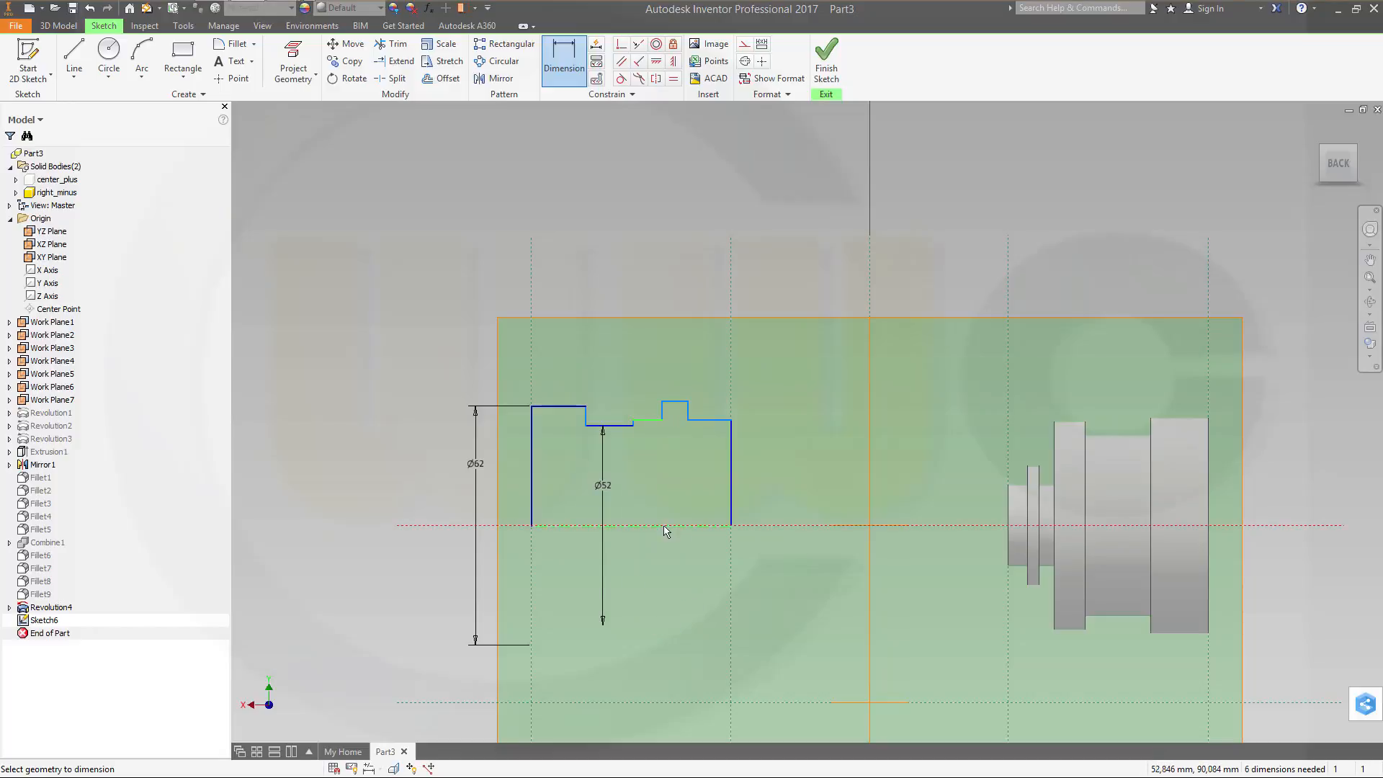
left_click(647, 566)
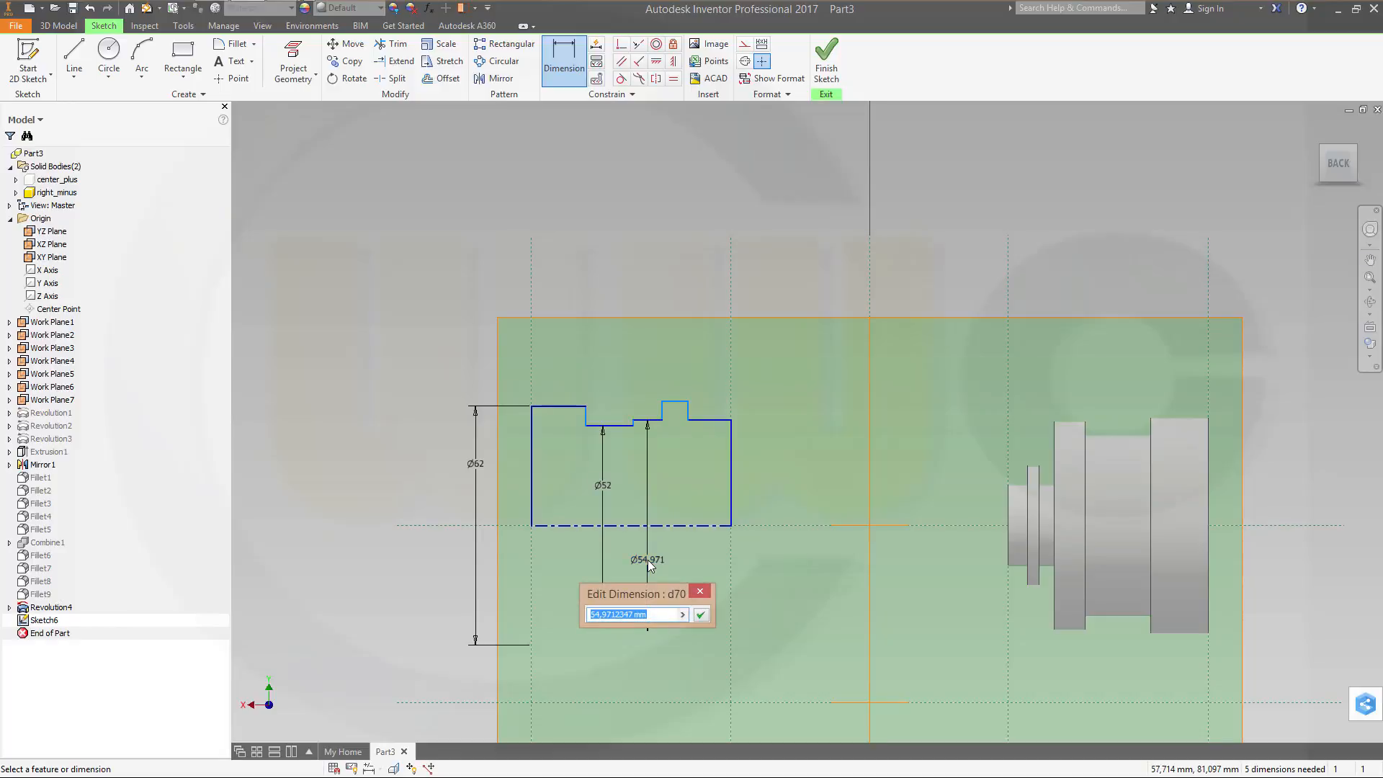
type("33")
key("Return")
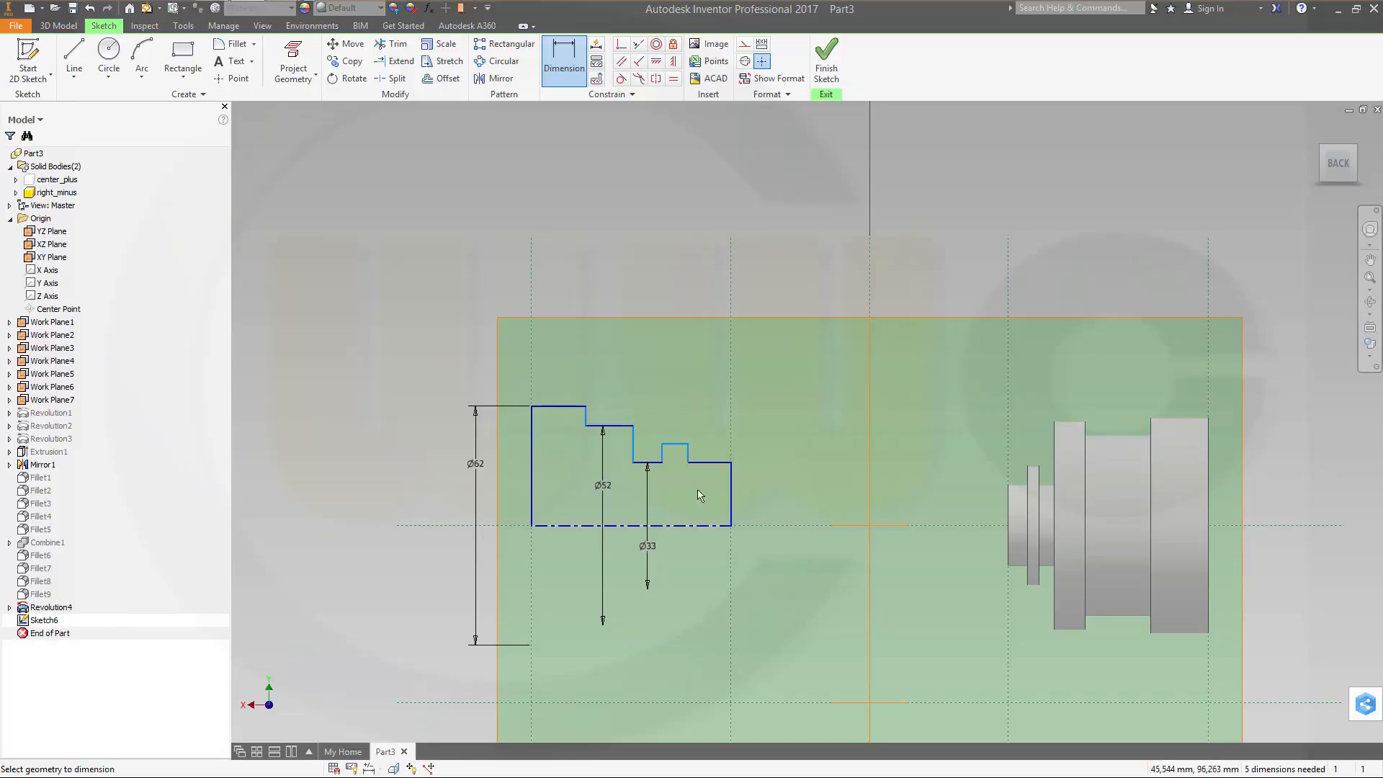
Step: Dimension the narrow collar's top line as a diameter about the base centerline and set it to 45 mm
left_click(673, 447)
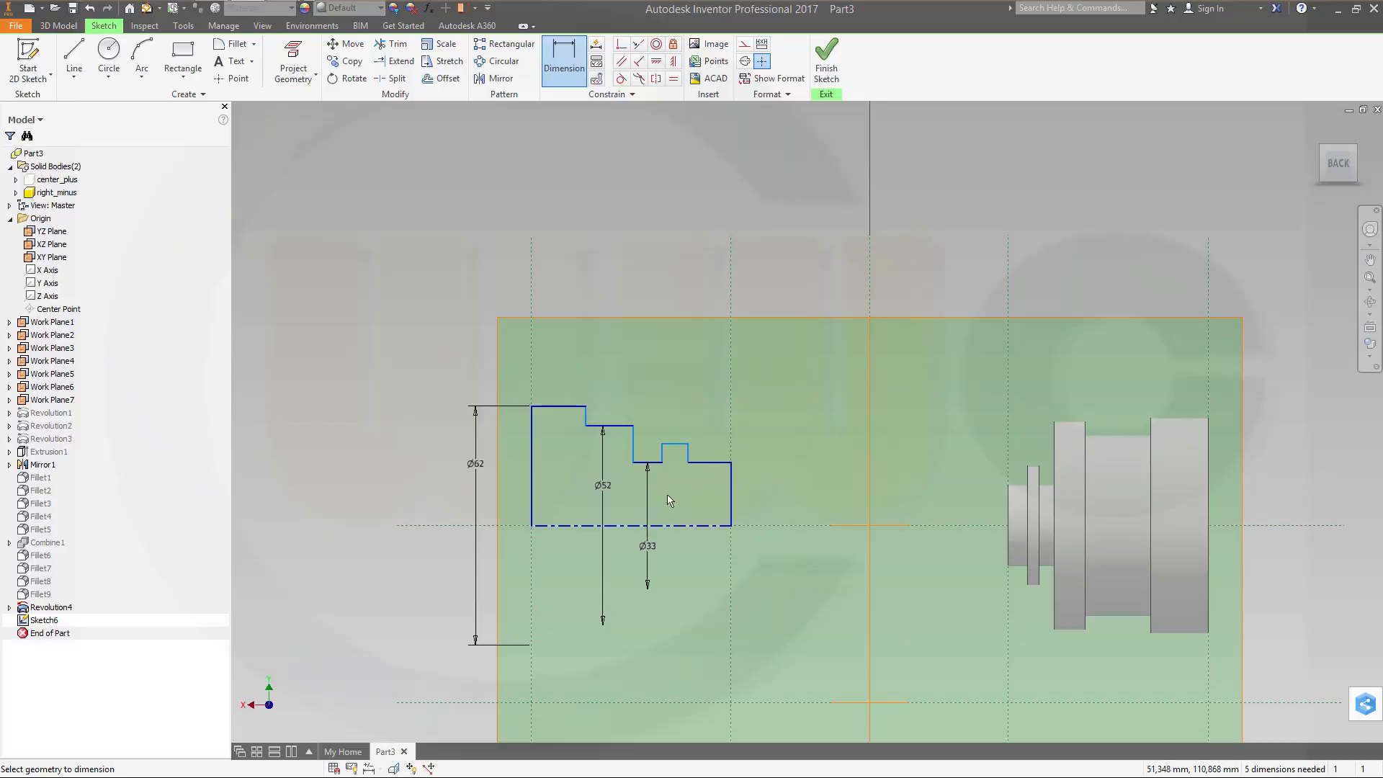
right_click(670, 532)
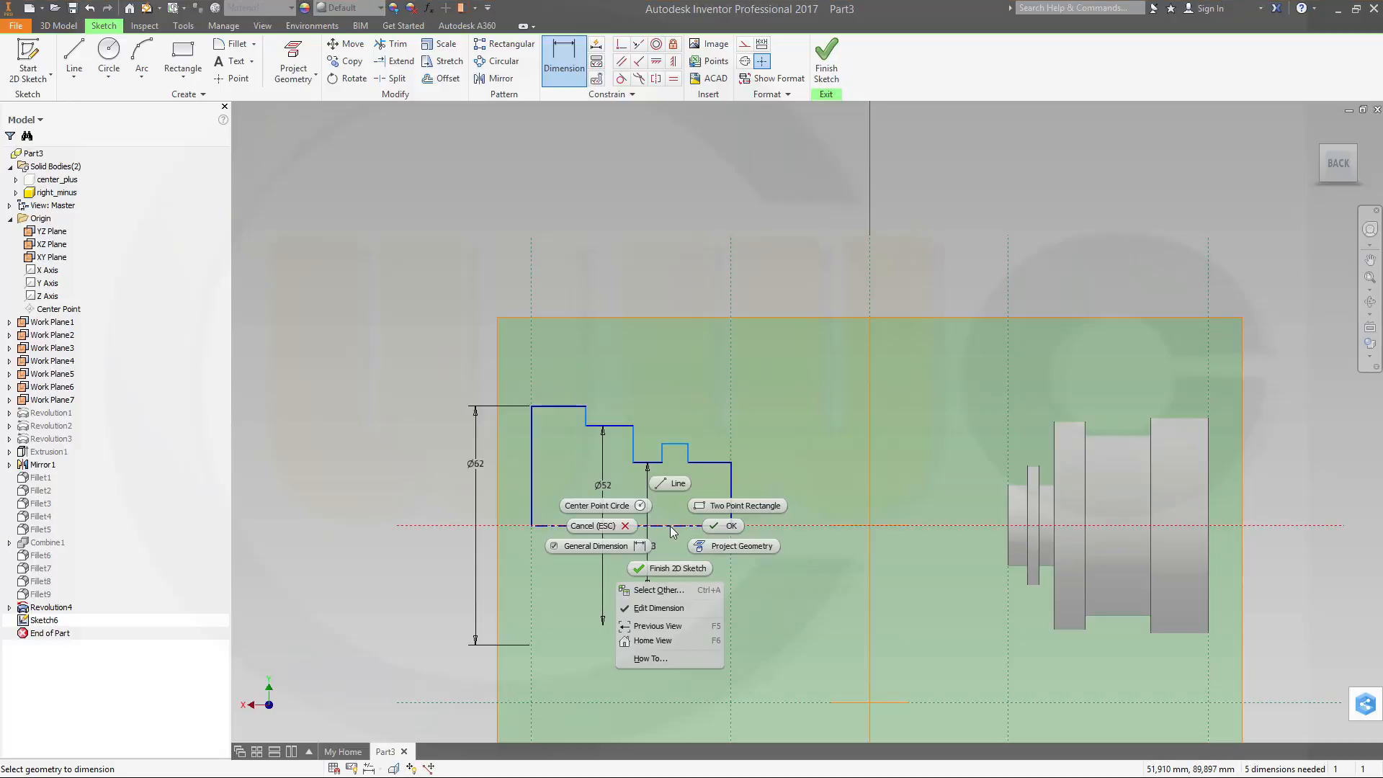
left_click(658, 589)
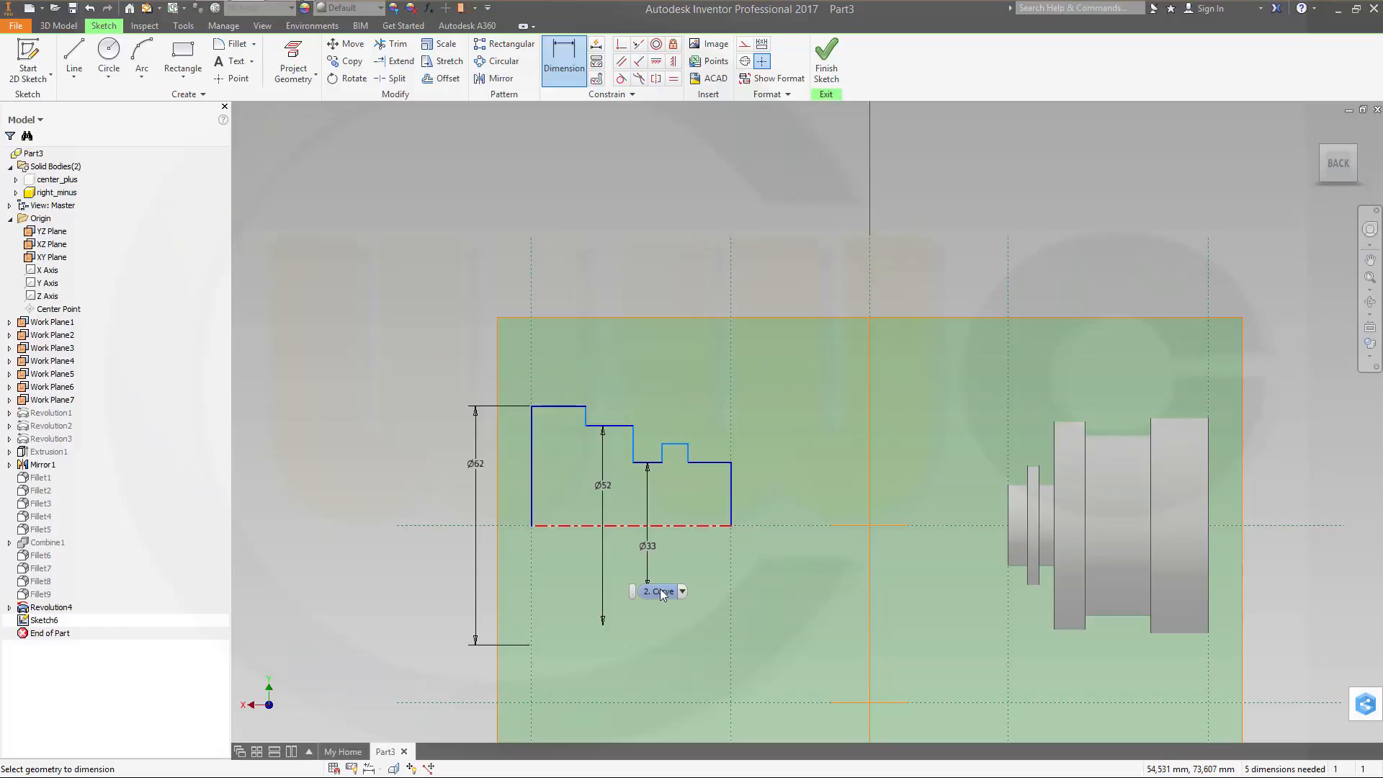
left_click(659, 591)
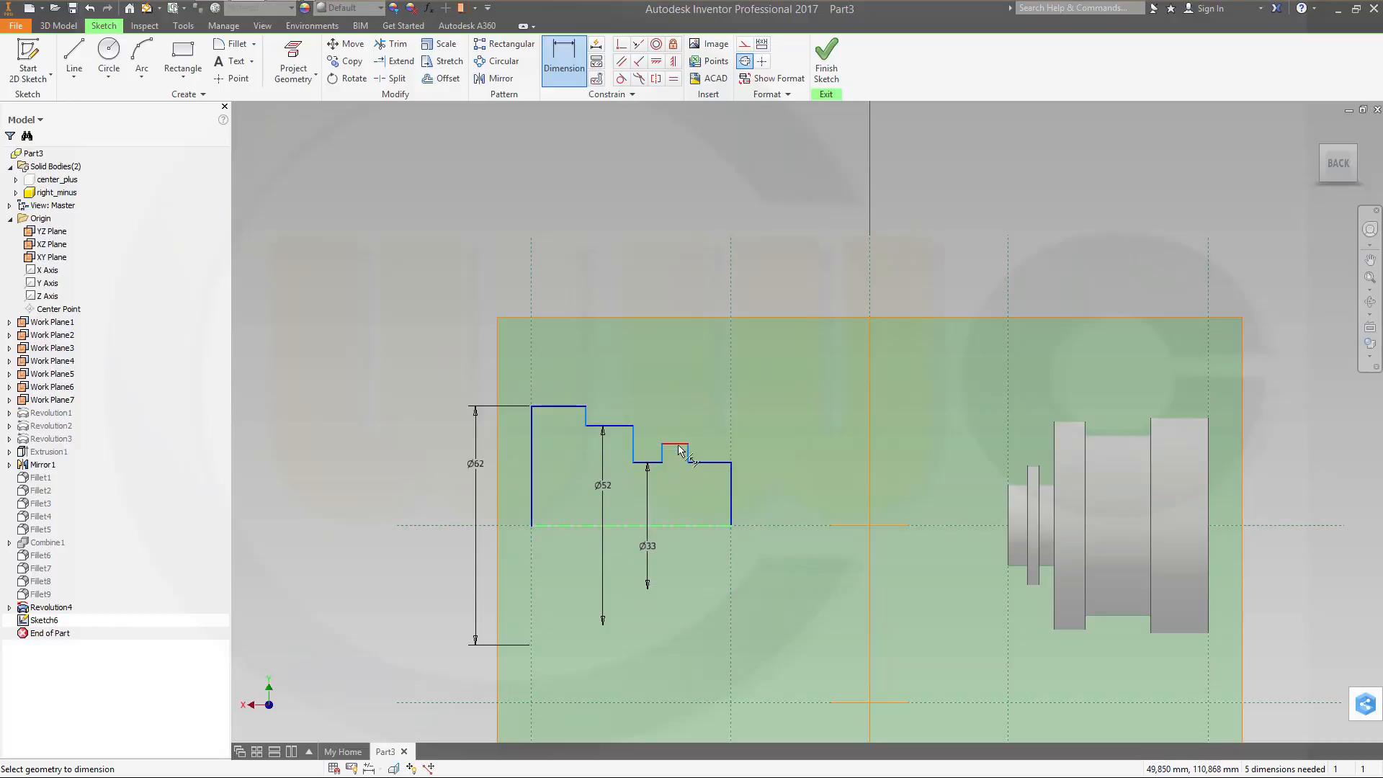
left_click(678, 445)
left_click(678, 503)
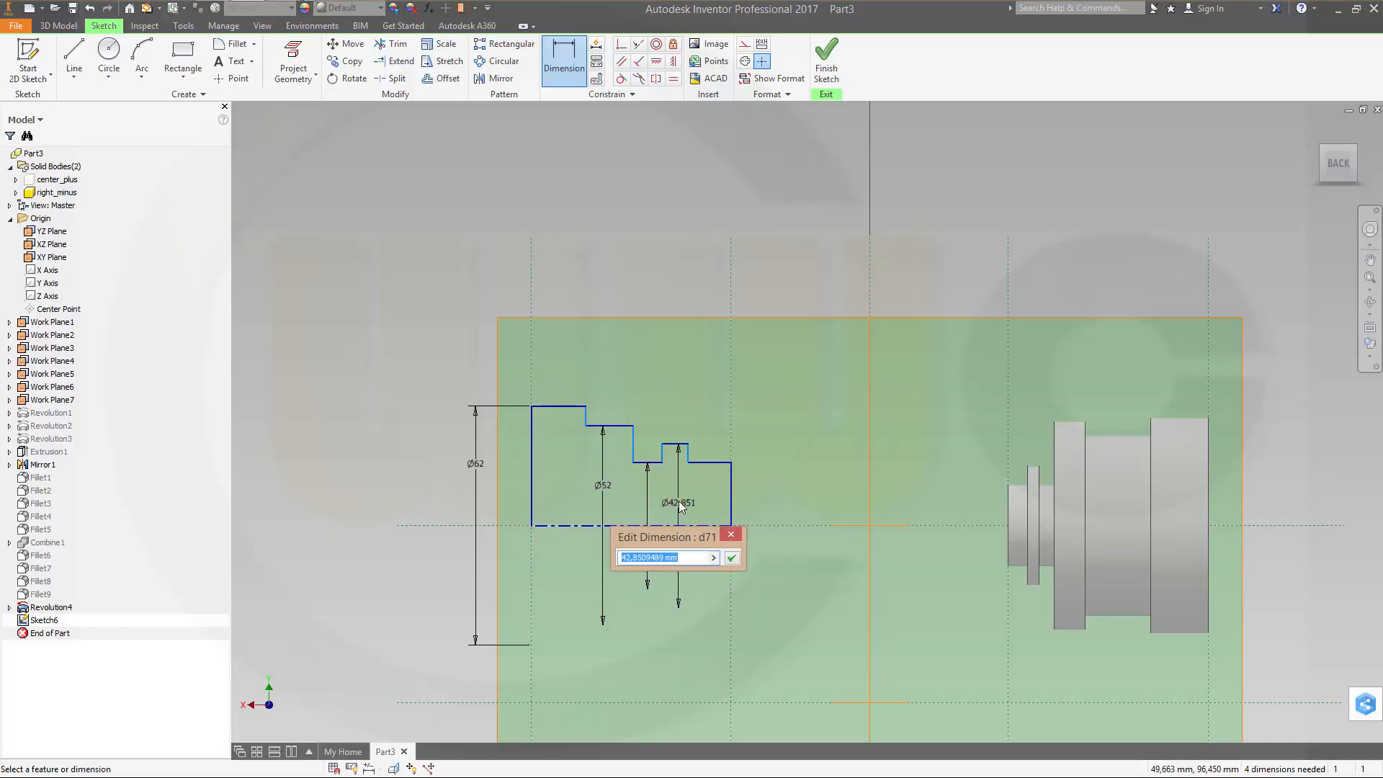
type("45")
key("Return")
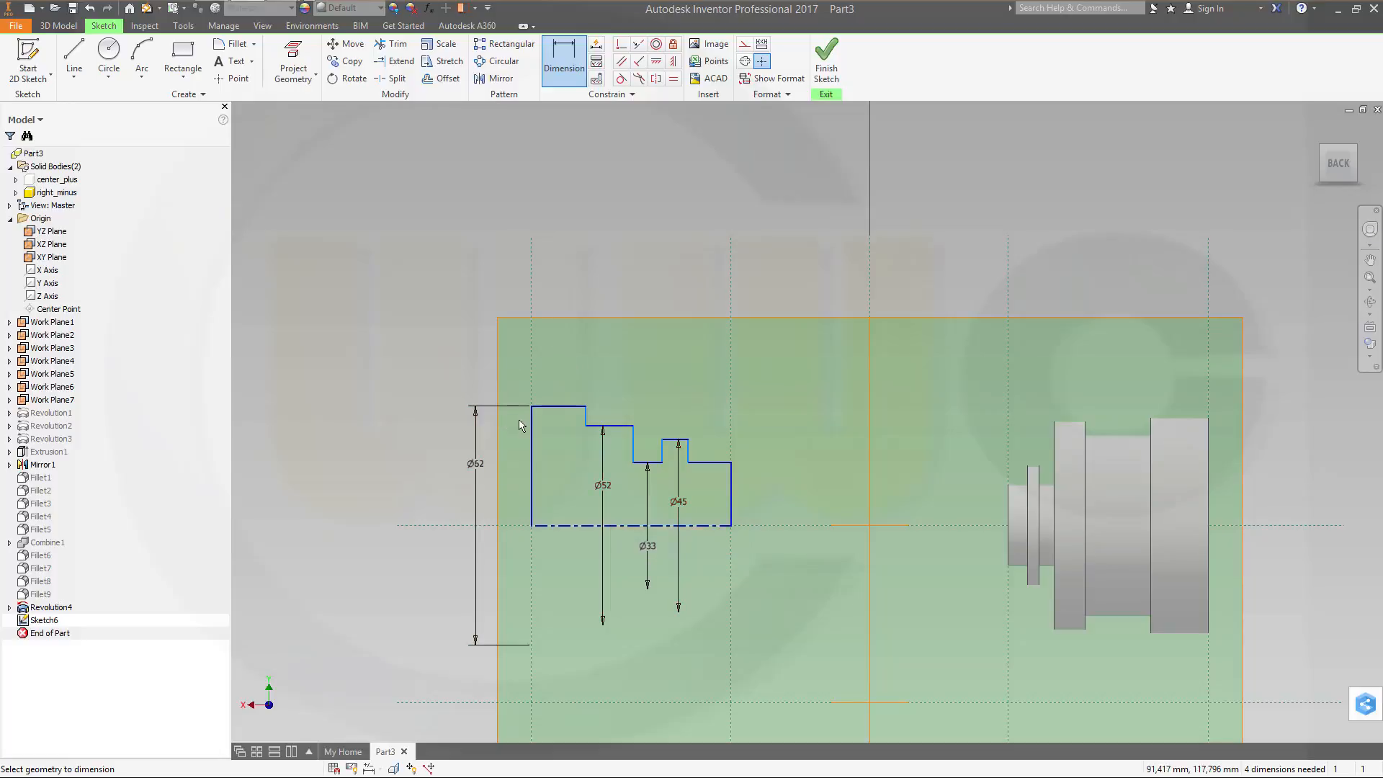
Step: Dimension the width of the 62 mm diameter step from the profile's outer vertical edge and set it to 15 mm
left_click(531, 432)
left_click(586, 416)
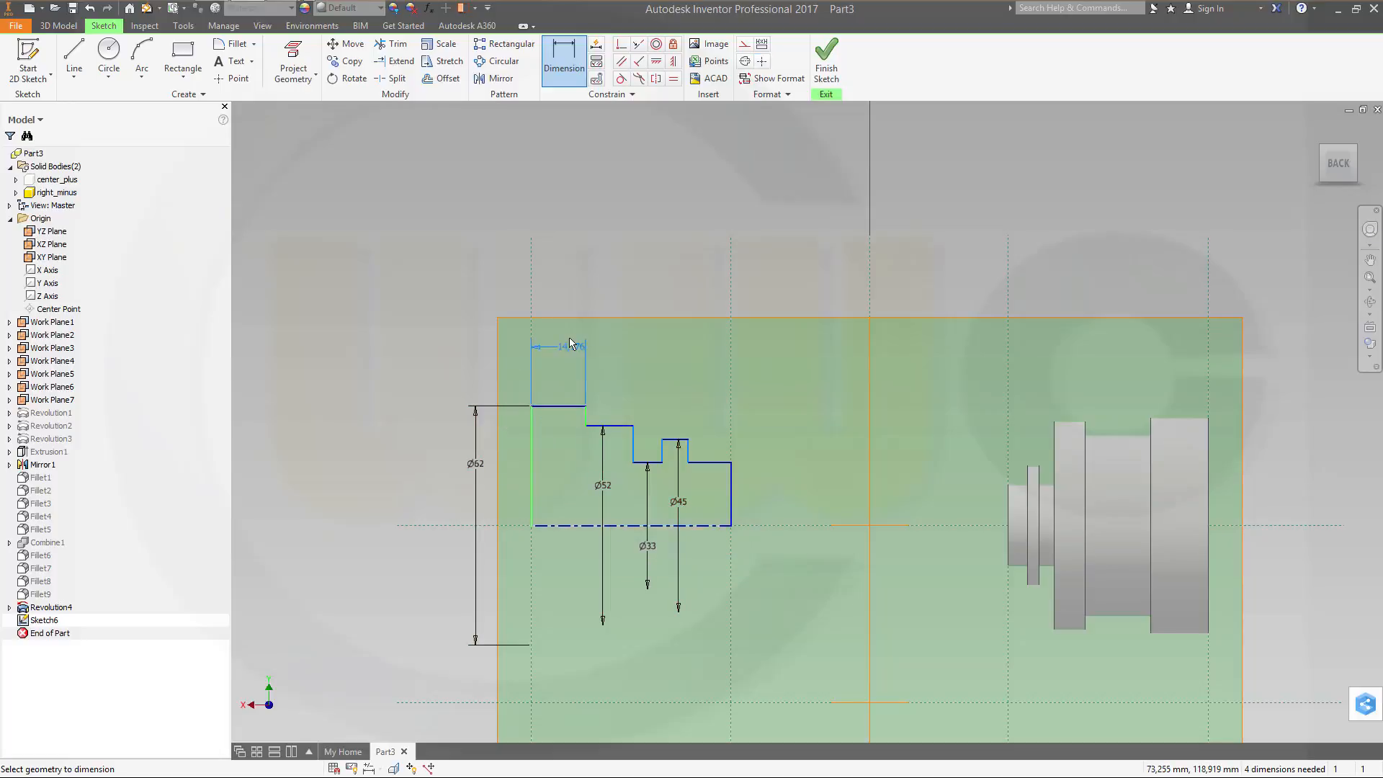
left_click(568, 334)
type("15")
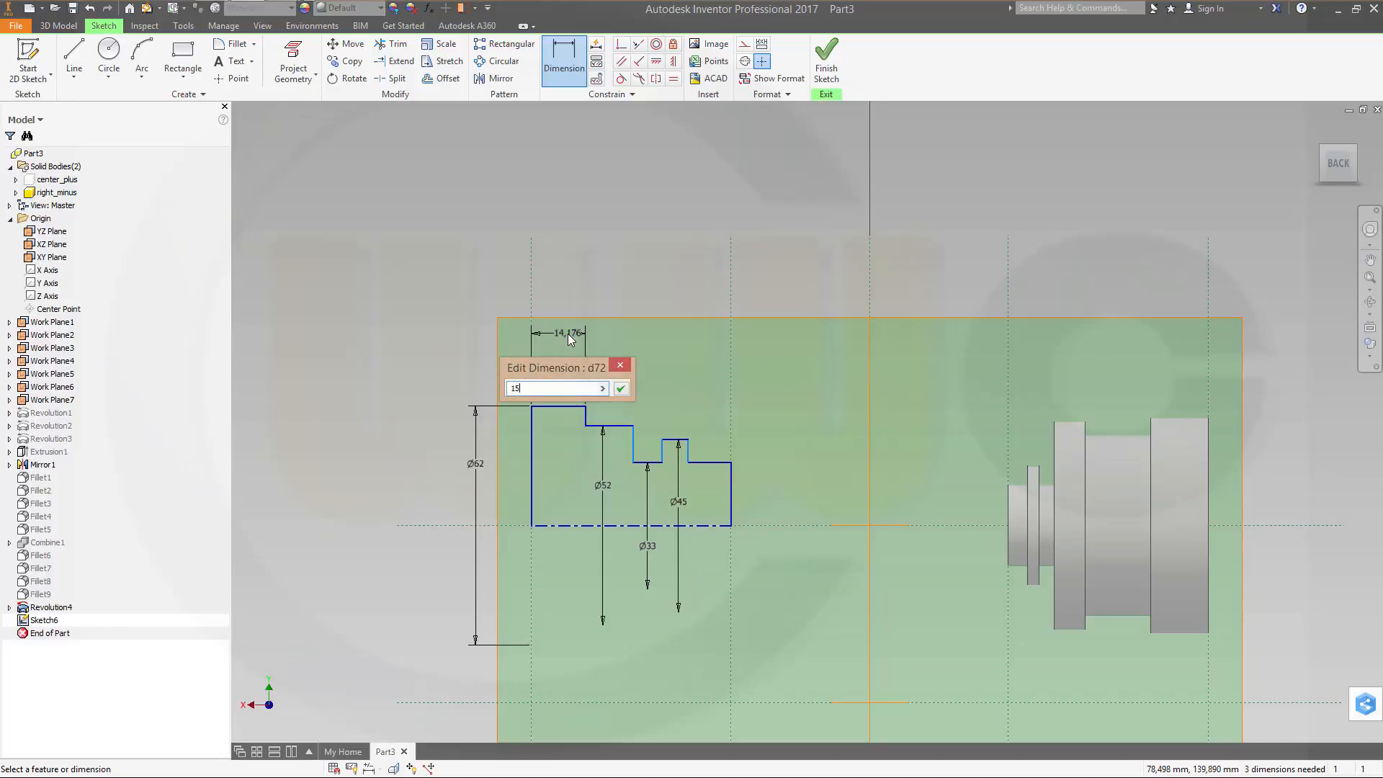
key("Return")
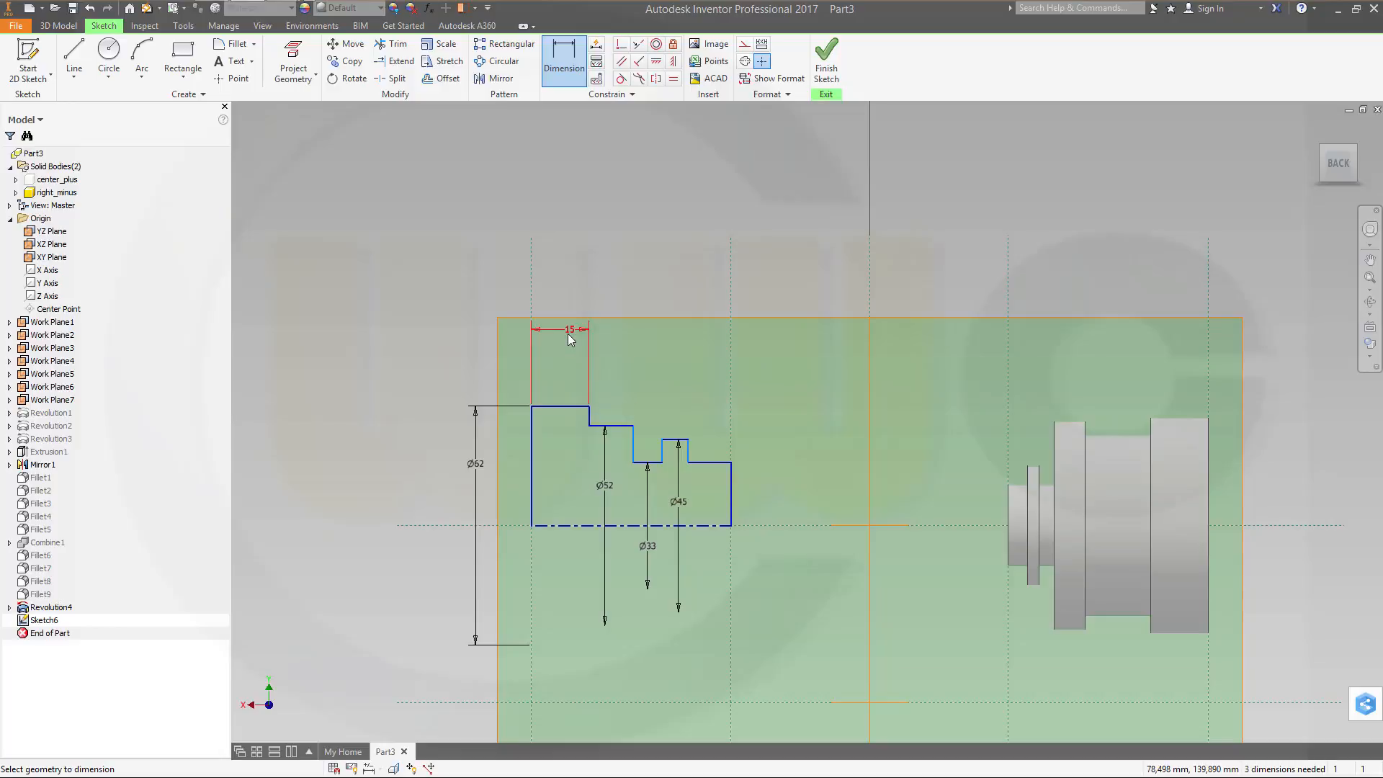
Step: Dimension the distance from the profile's outer vertical edge to the shoulder ending the 52 mm diameter step, setting it to 40 mm
left_click(533, 451)
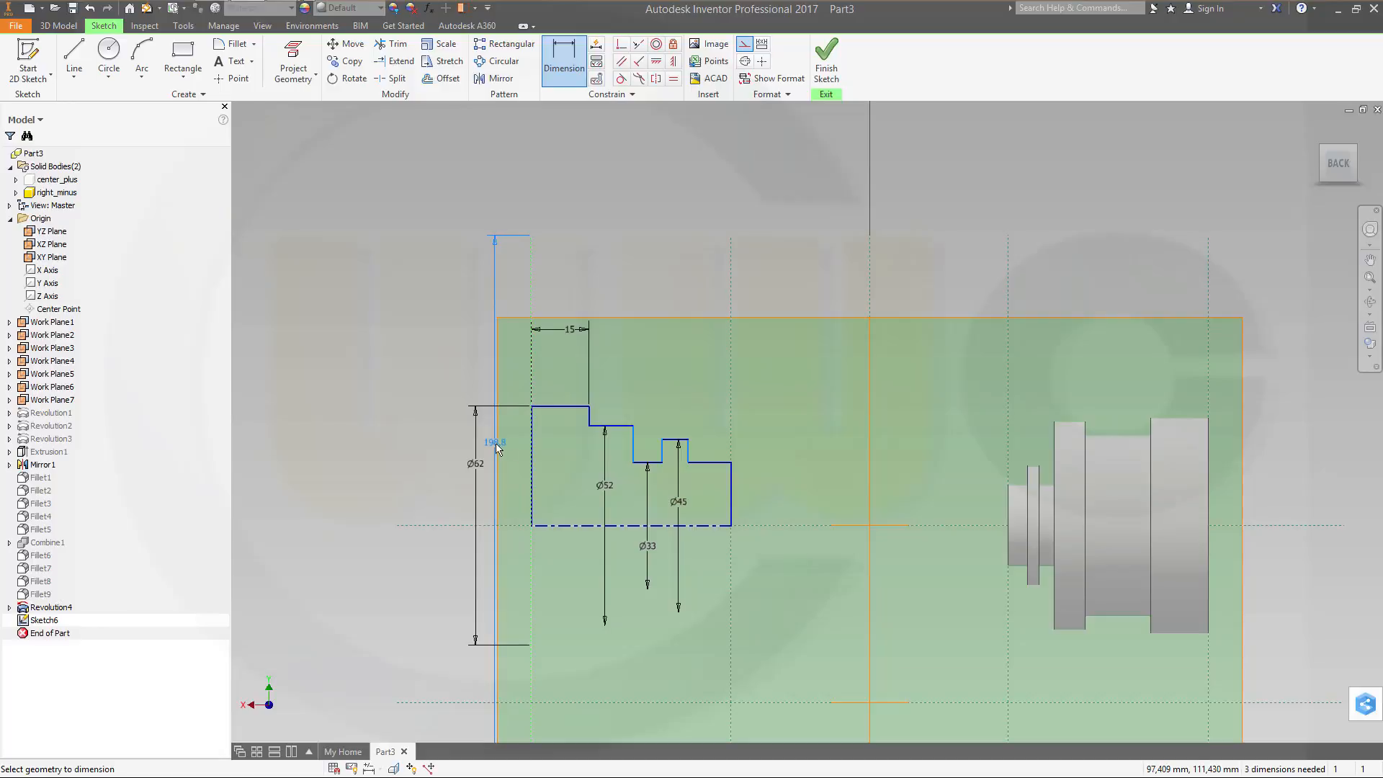
left_click(638, 441)
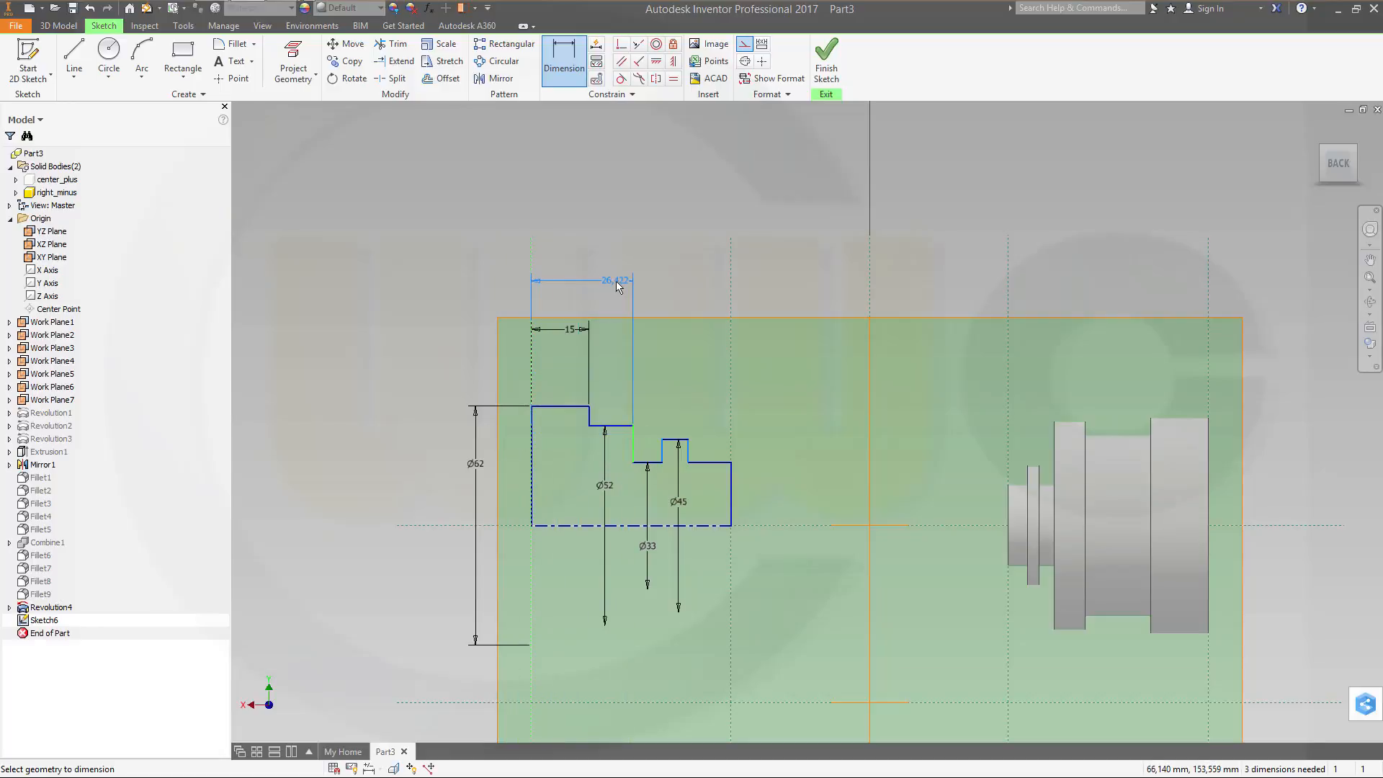
left_click(581, 269)
type("40")
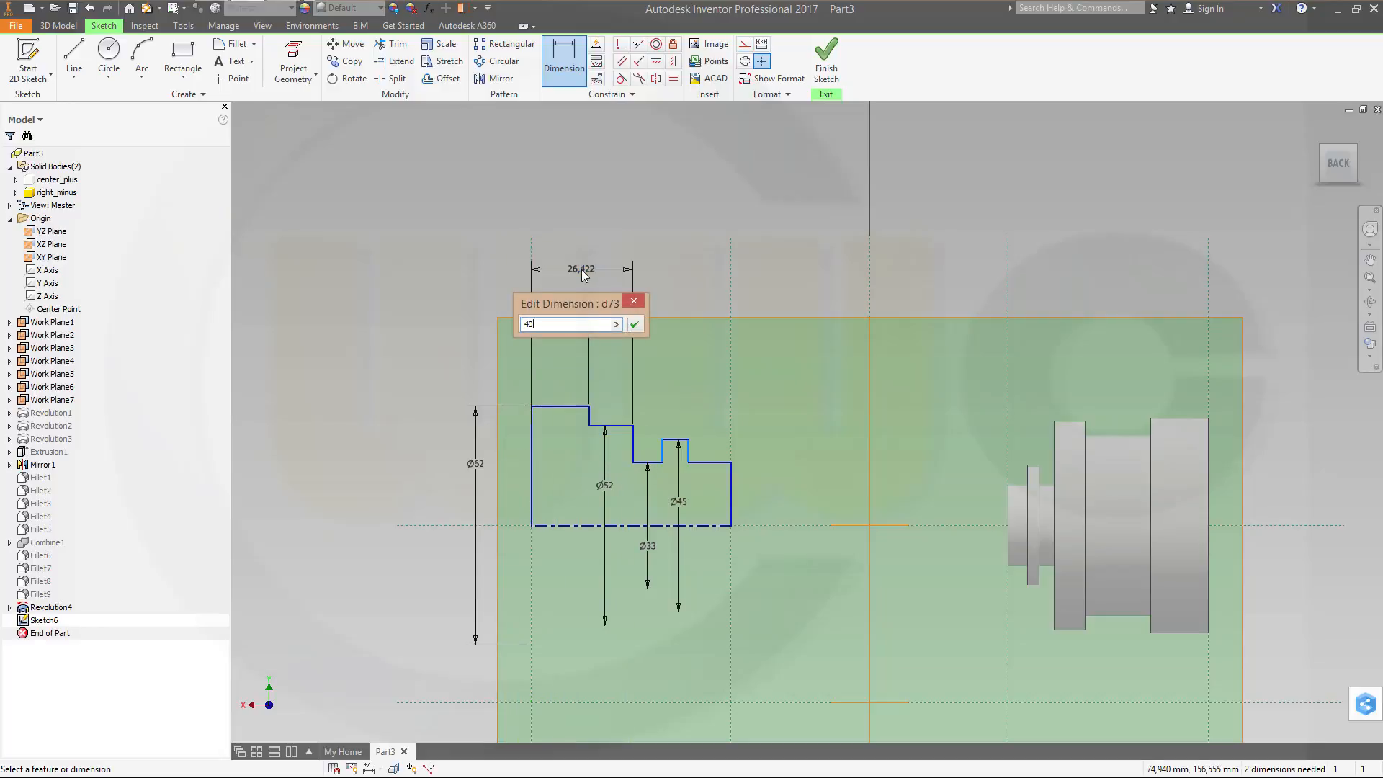
key("Return")
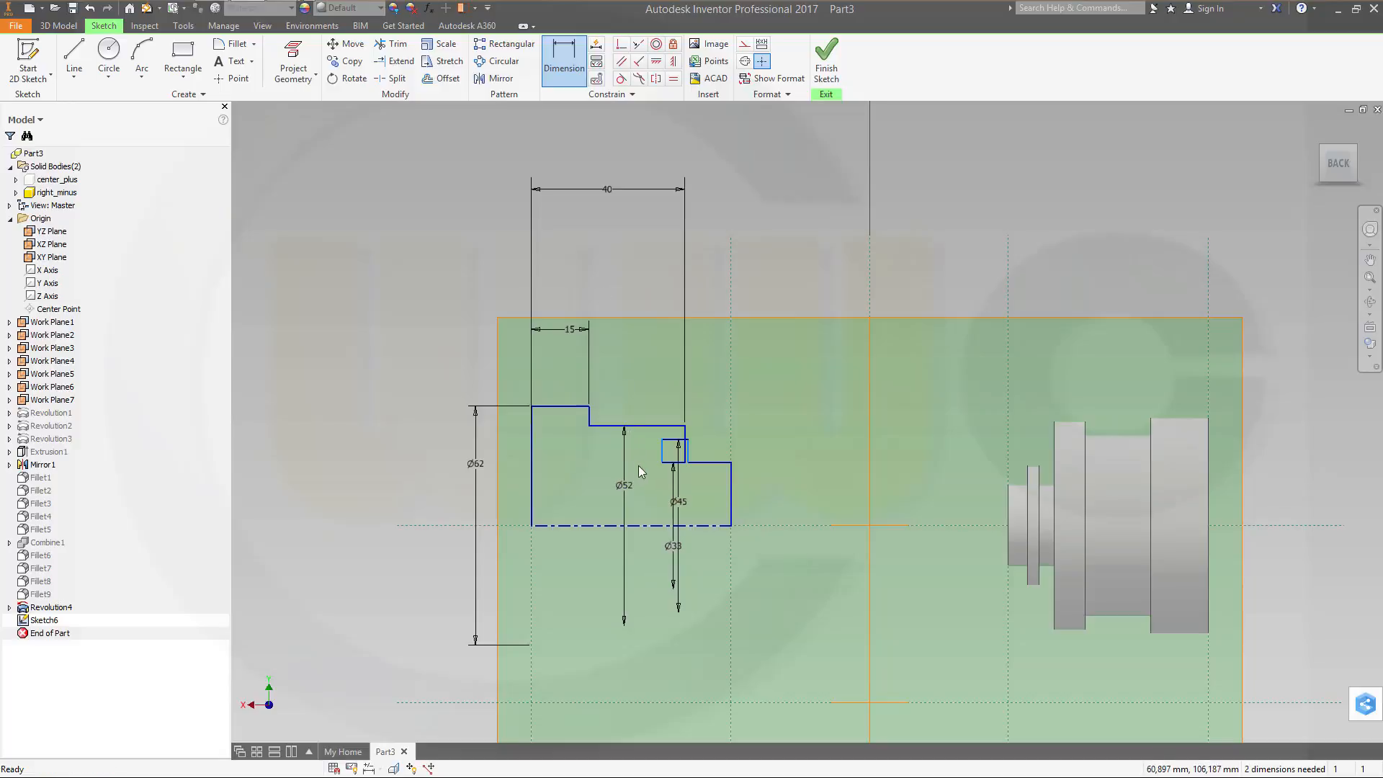
Step: Move the narrow collar's two vertical edges clear of the 52 mm diameter step's shoulder, toward the profile's inner edge
key("Escape")
left_click_drag(665, 453, 713, 453)
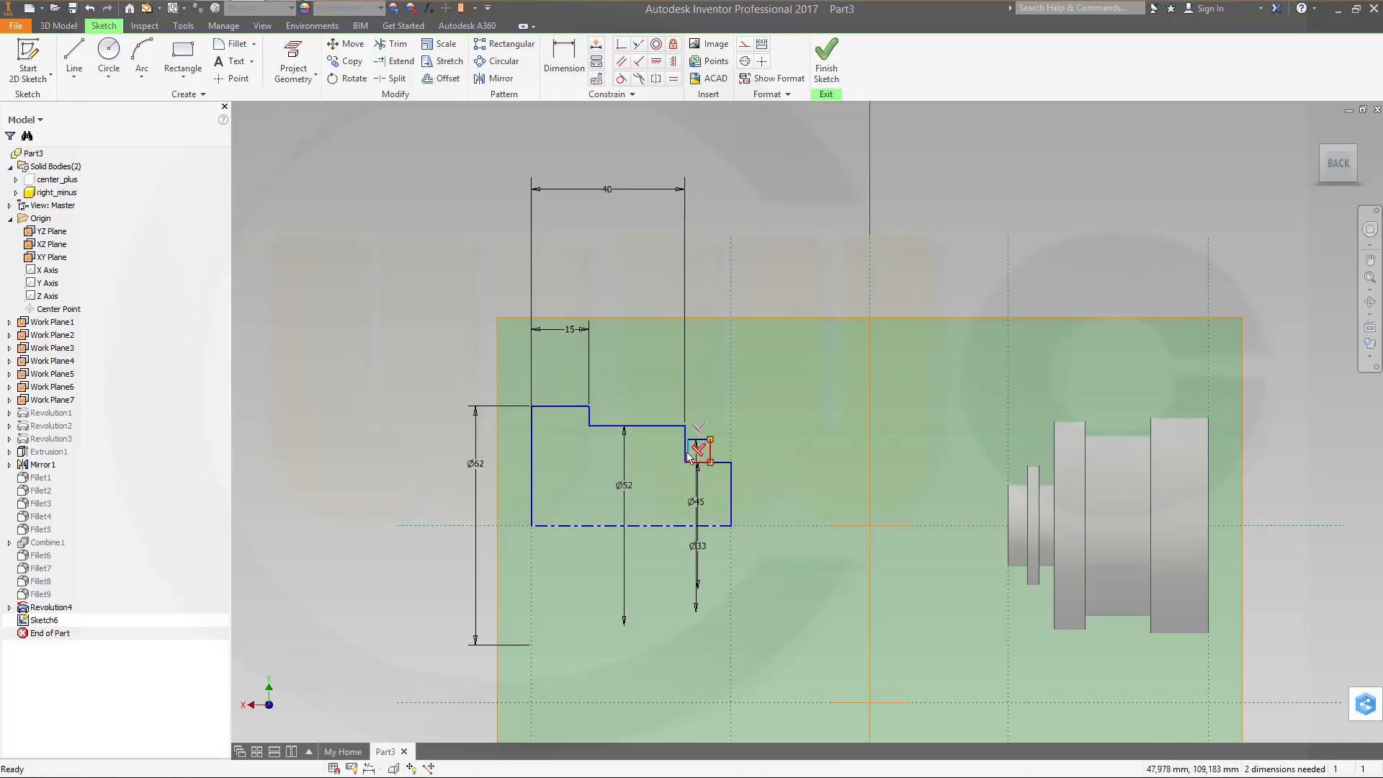
middle_click_drag(680, 504, 686, 455)
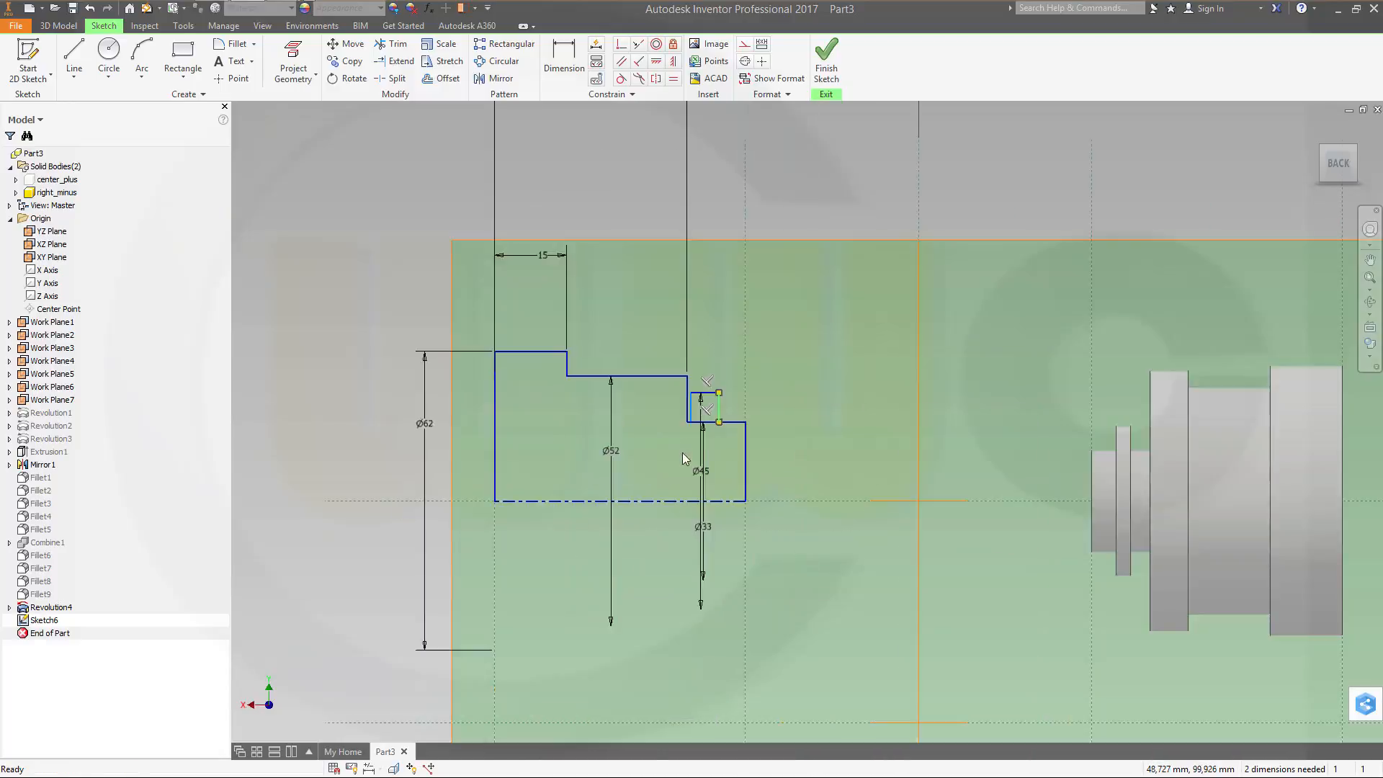
scroll(681, 452, "up", 4)
left_click_drag(702, 388, 851, 410)
left_click(980, 374)
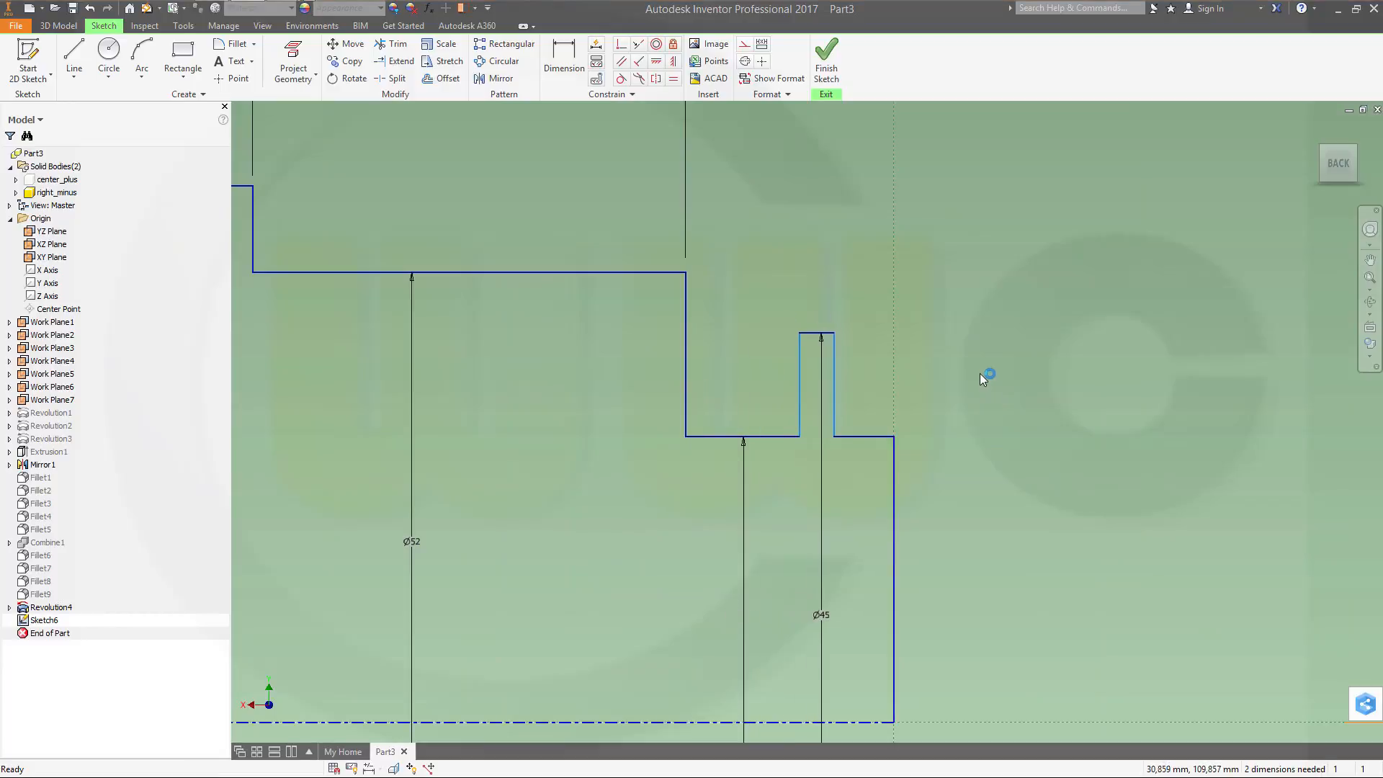
Step: Dimension the groove width between the 52 mm diameter step's shoulder and the collar's nearer edge, setting it to 3 mm
left_click(564, 59)
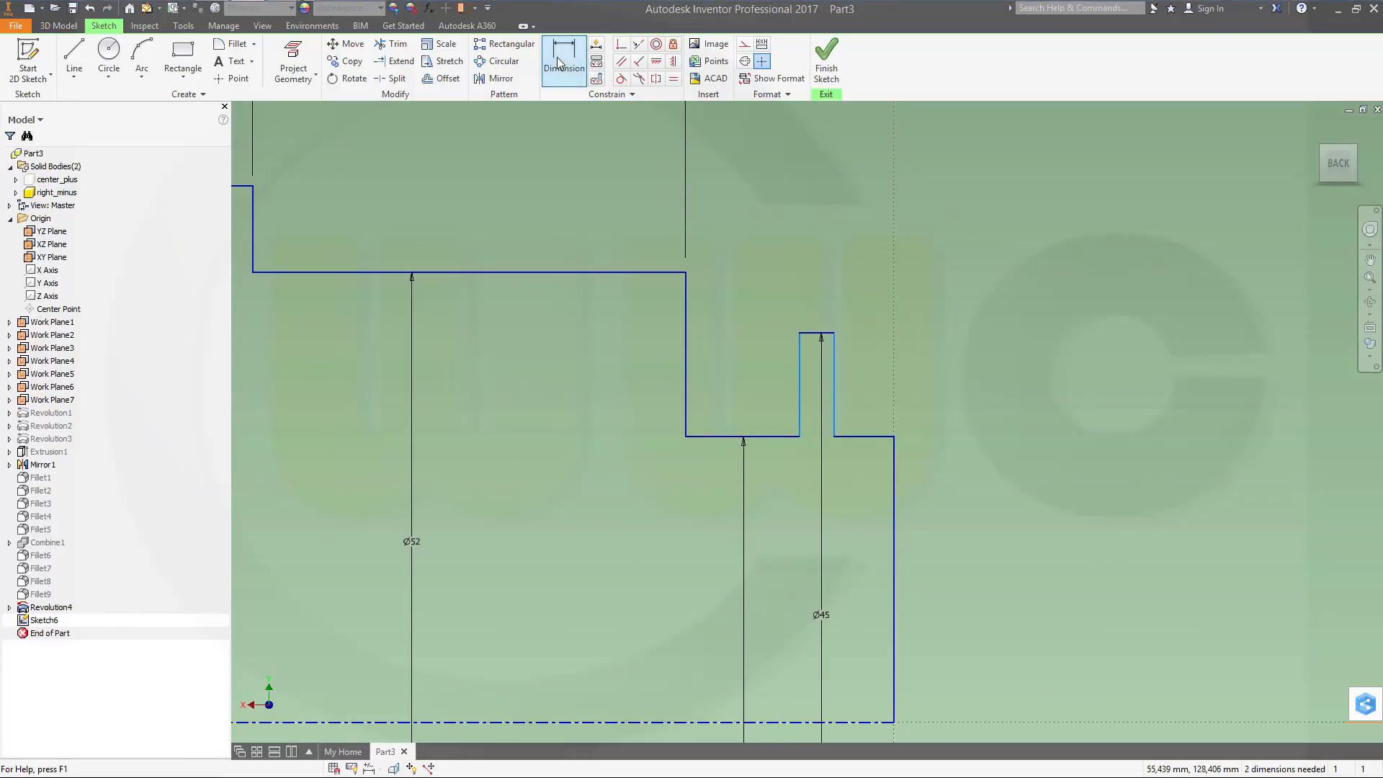
left_click(688, 393)
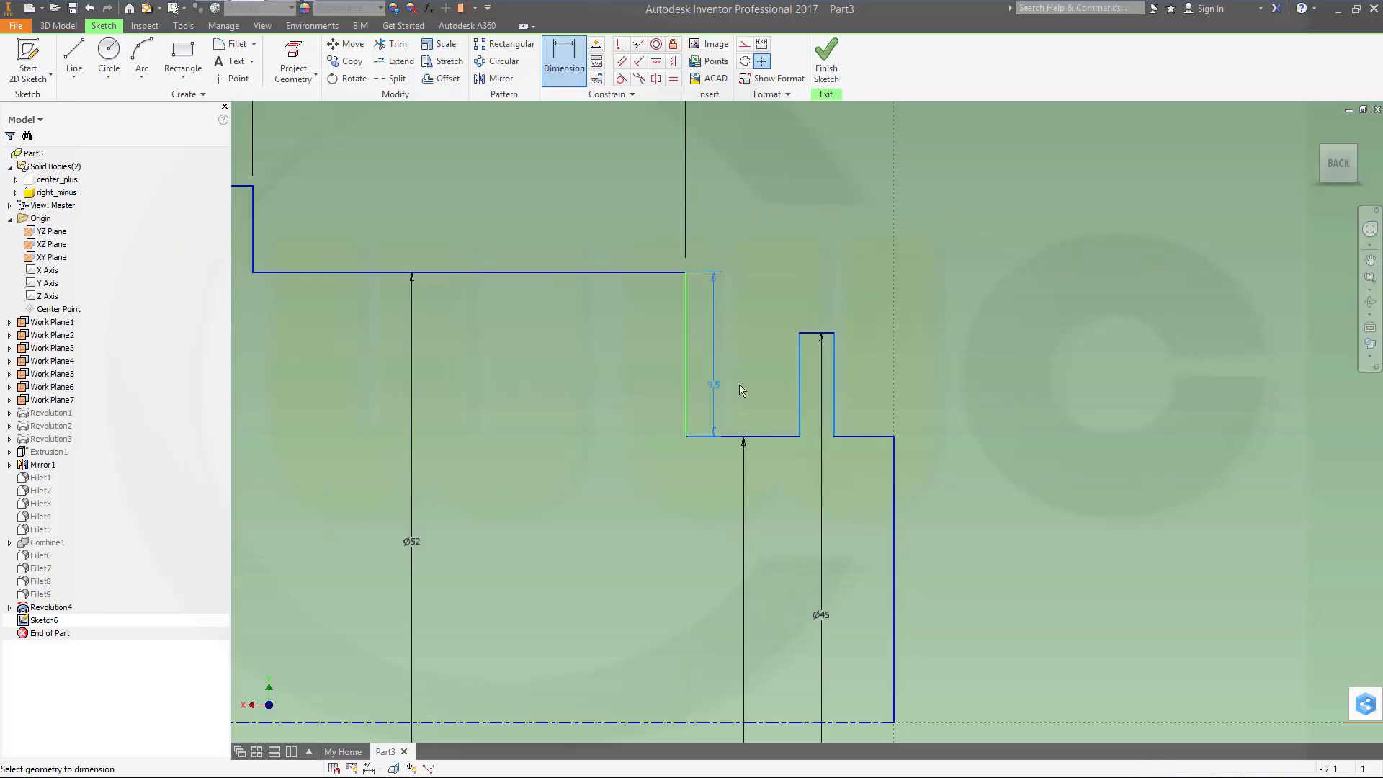
left_click(800, 384)
left_click(728, 229)
type("3")
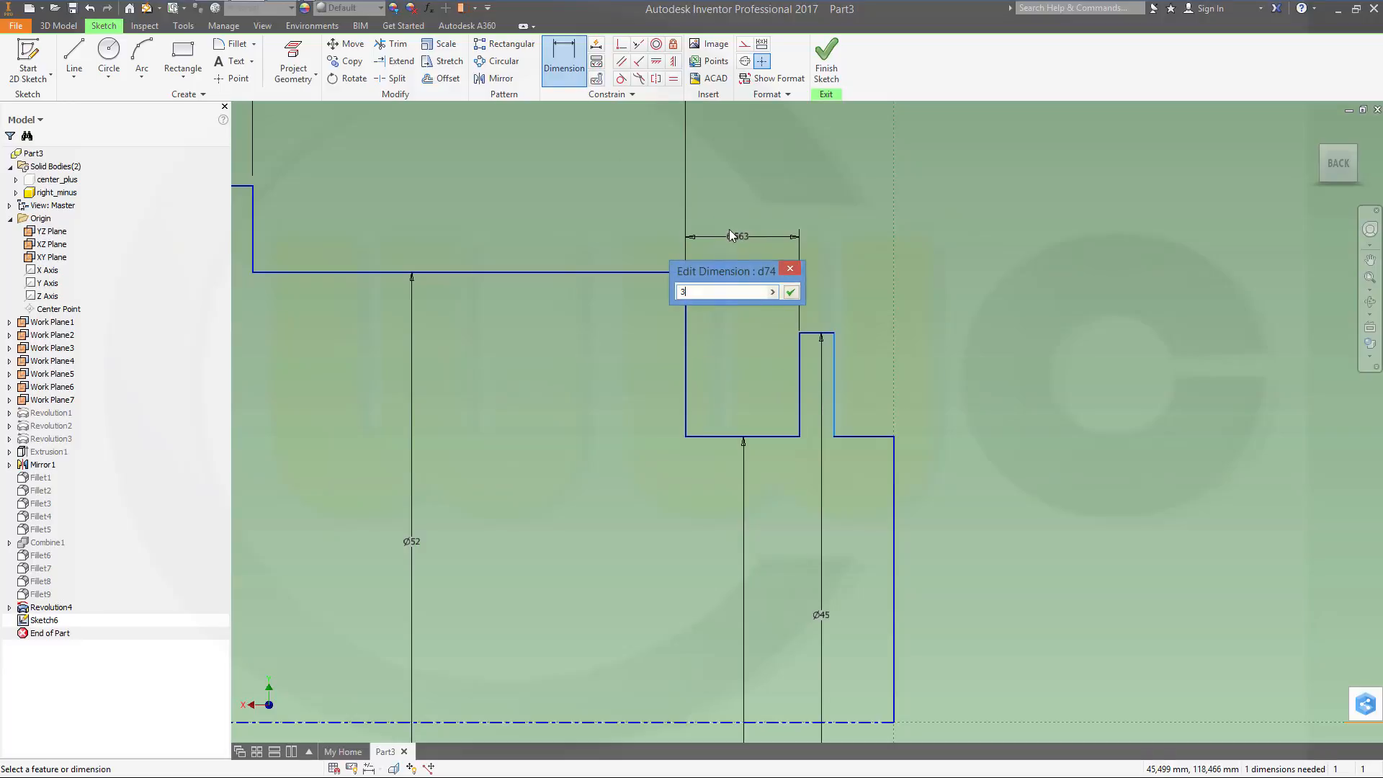
key("Return")
Step: Dimension the collar's width between its two vertical edges and set it to 4 mm
left_click(738, 398)
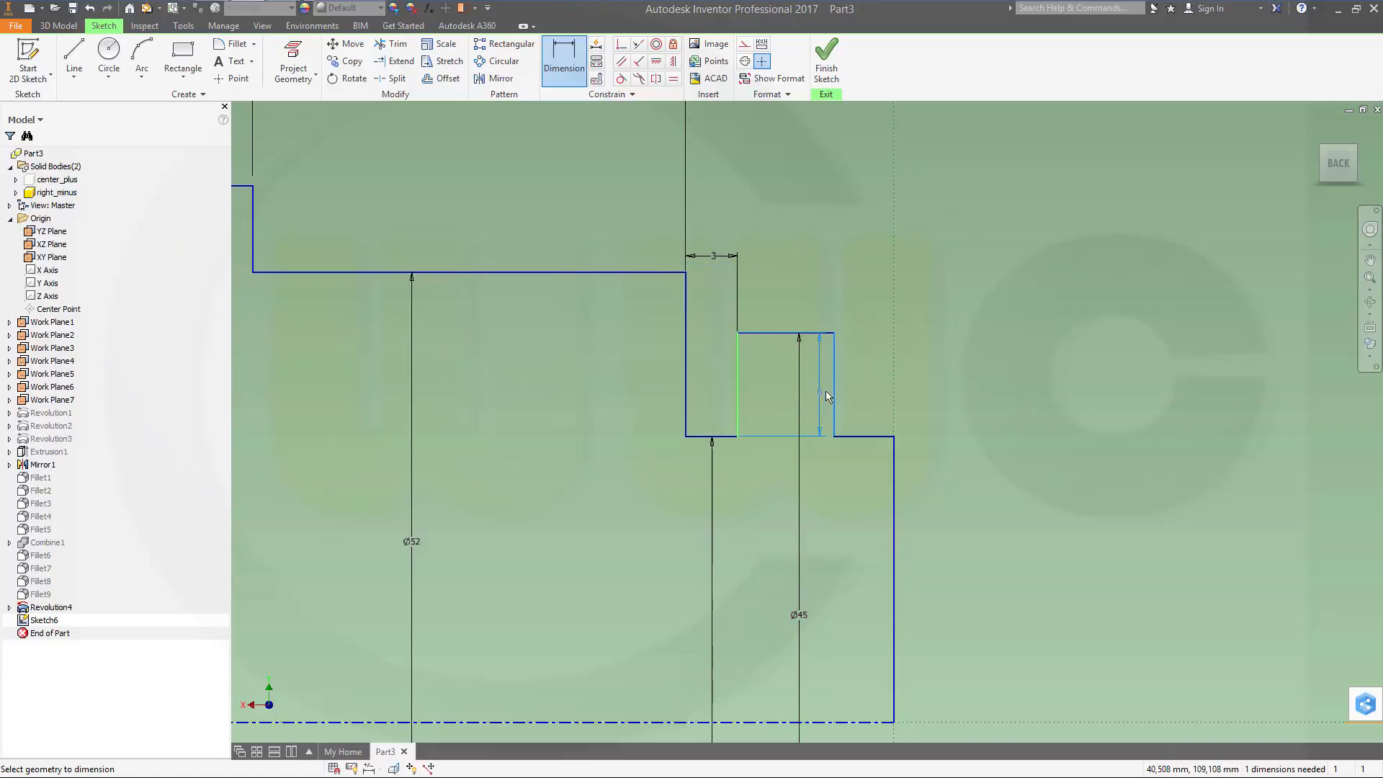
left_click(833, 392)
left_click(799, 270)
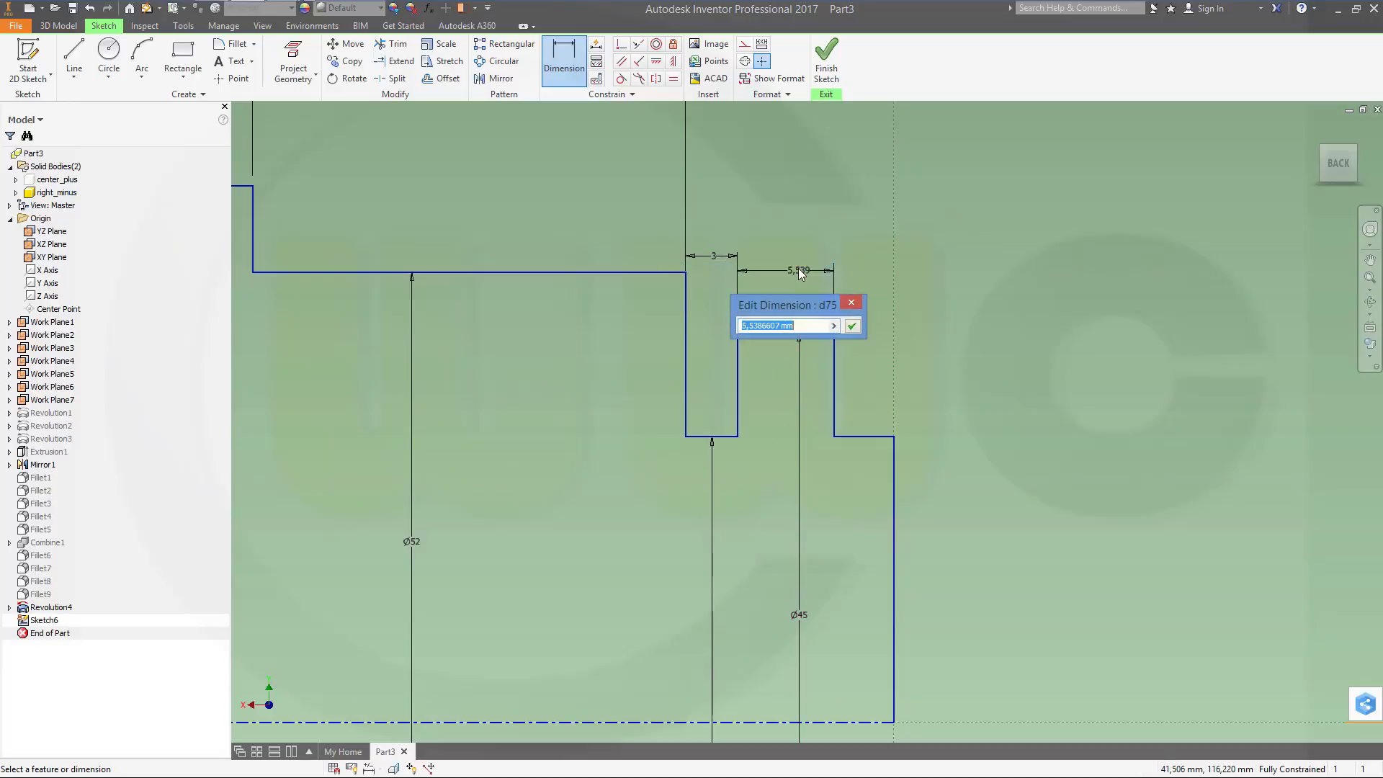
type("4")
key("Return")
scroll(822, 471, "up", 3)
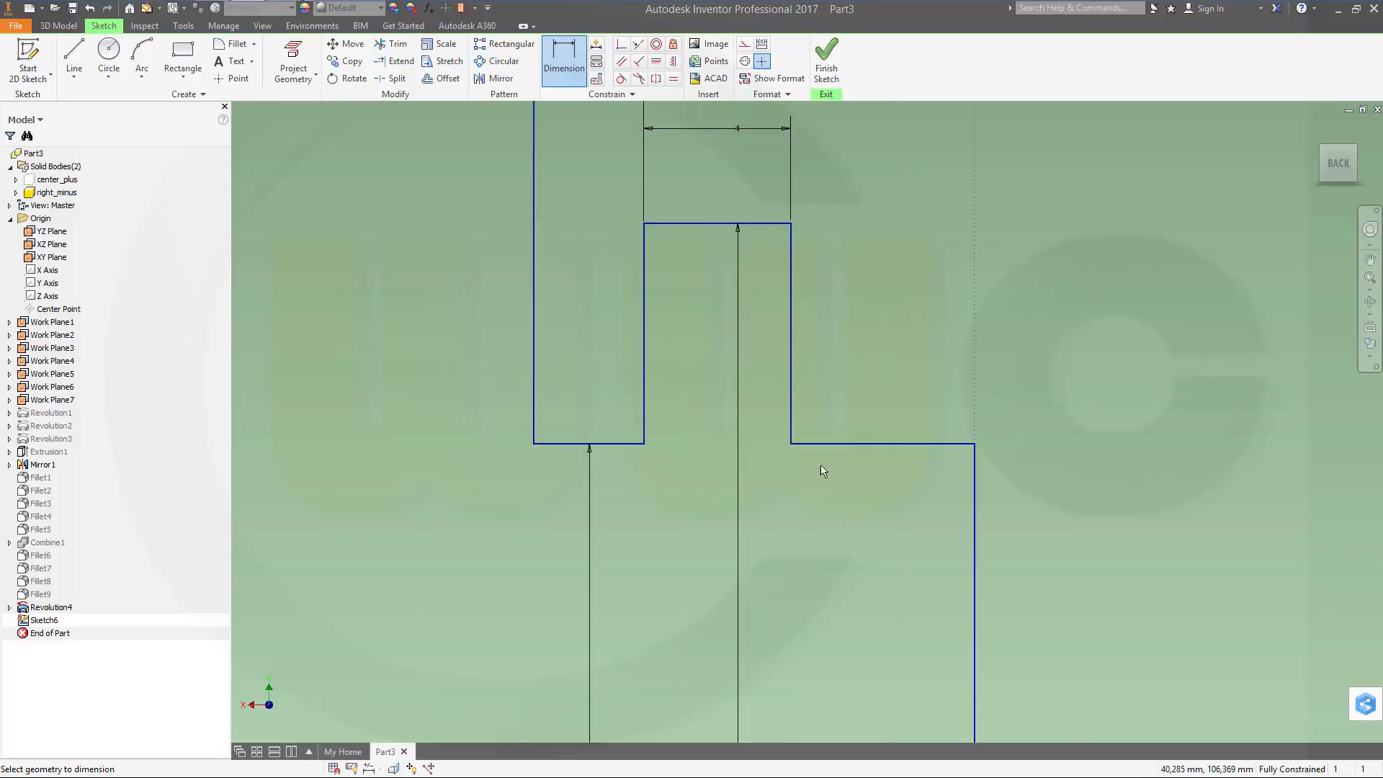
Step: Finish the sketch and revolve the second stepped half-profile a full turn about its centerline as a new solid
scroll(822, 471, "down", 4)
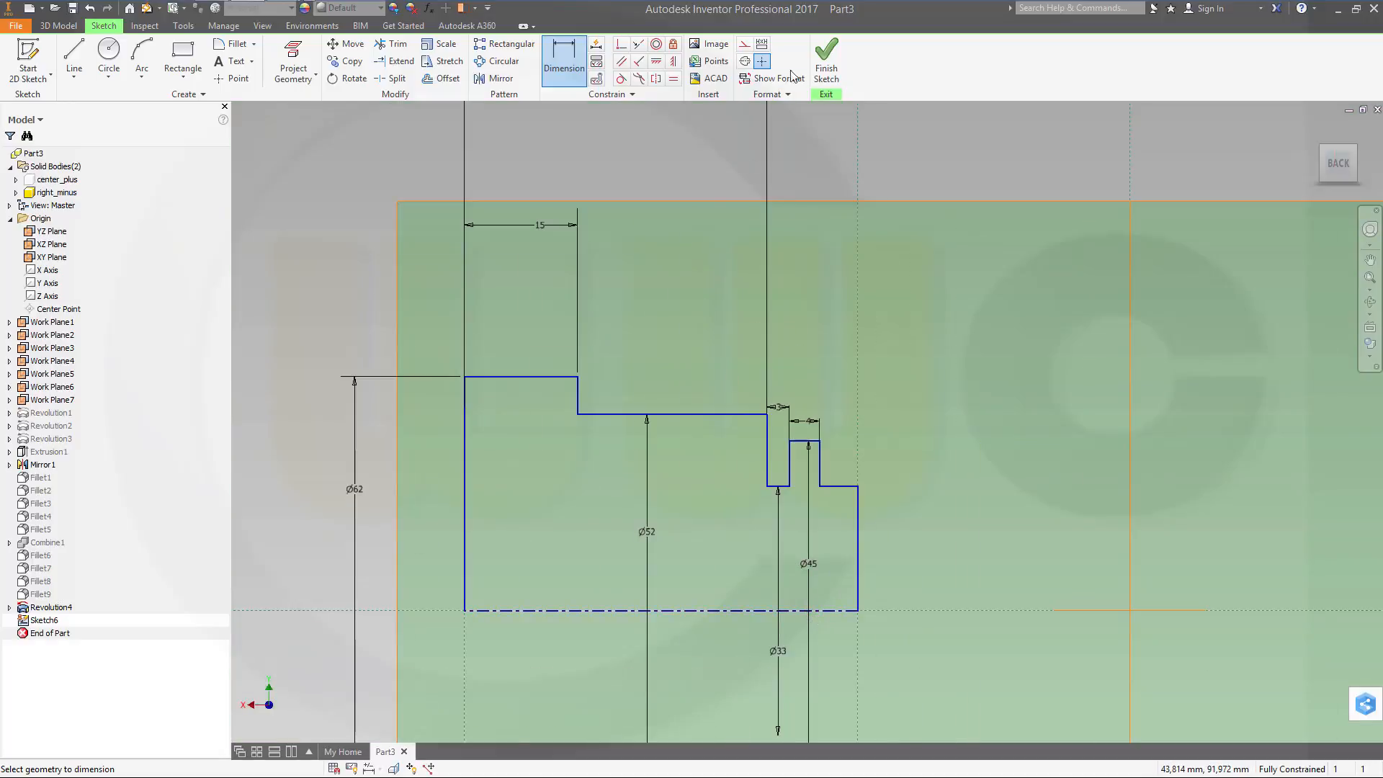
left_click(826, 63)
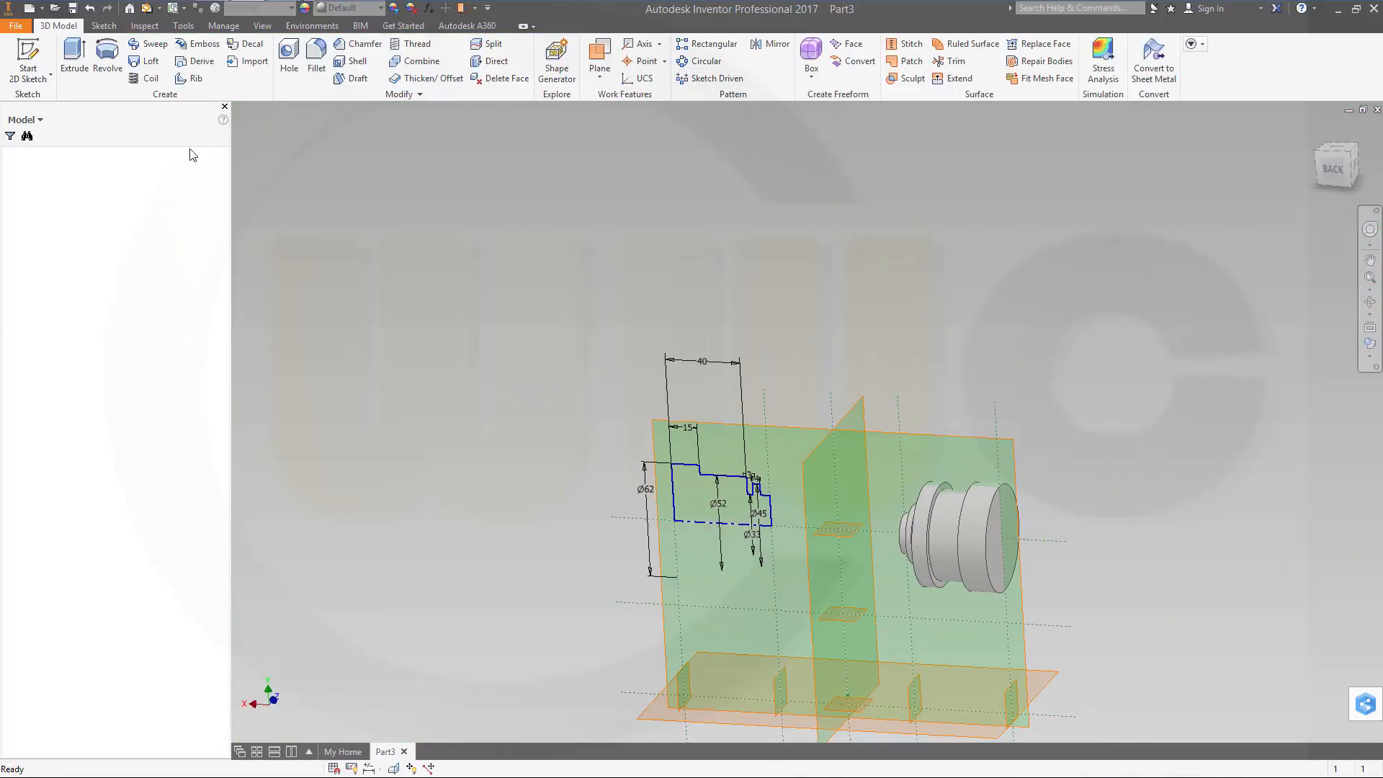
left_click(108, 58)
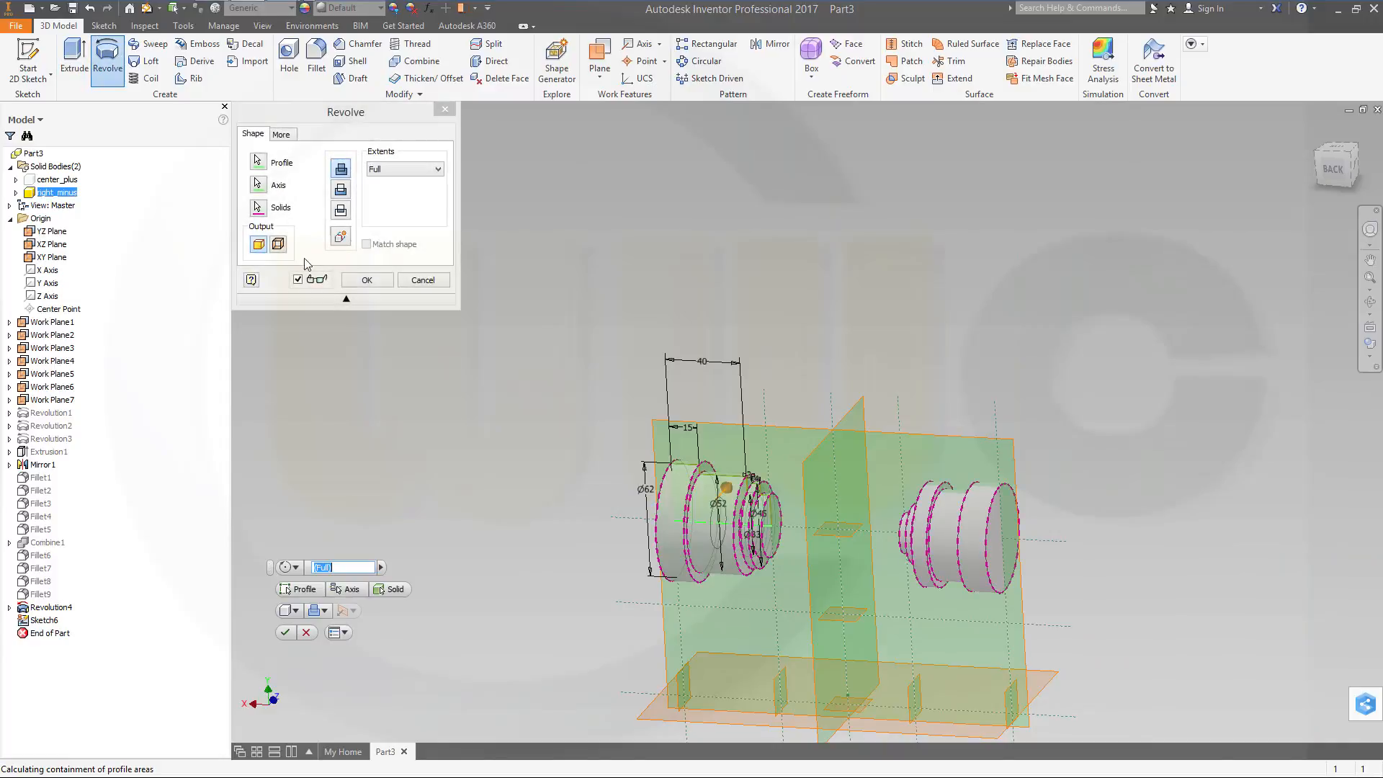
left_click(343, 235)
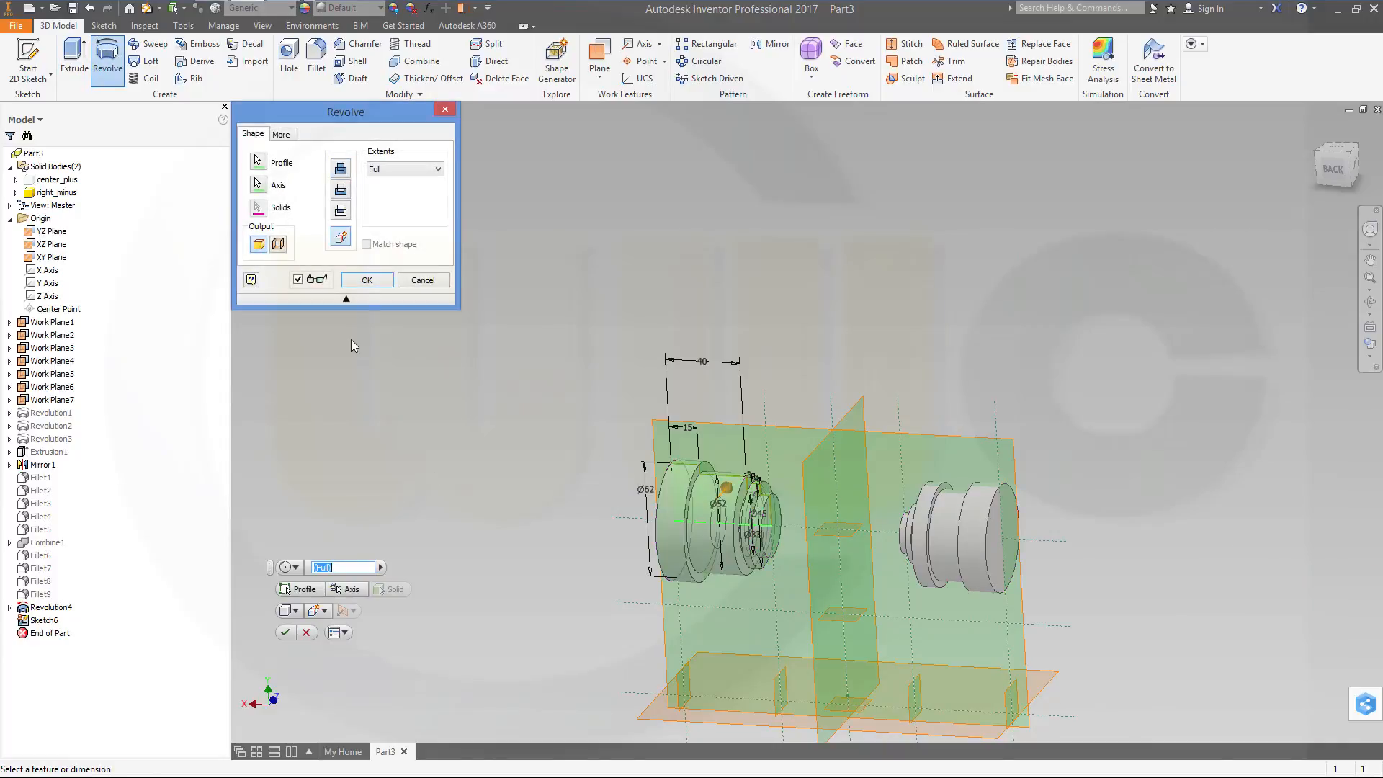
left_click(365, 280)
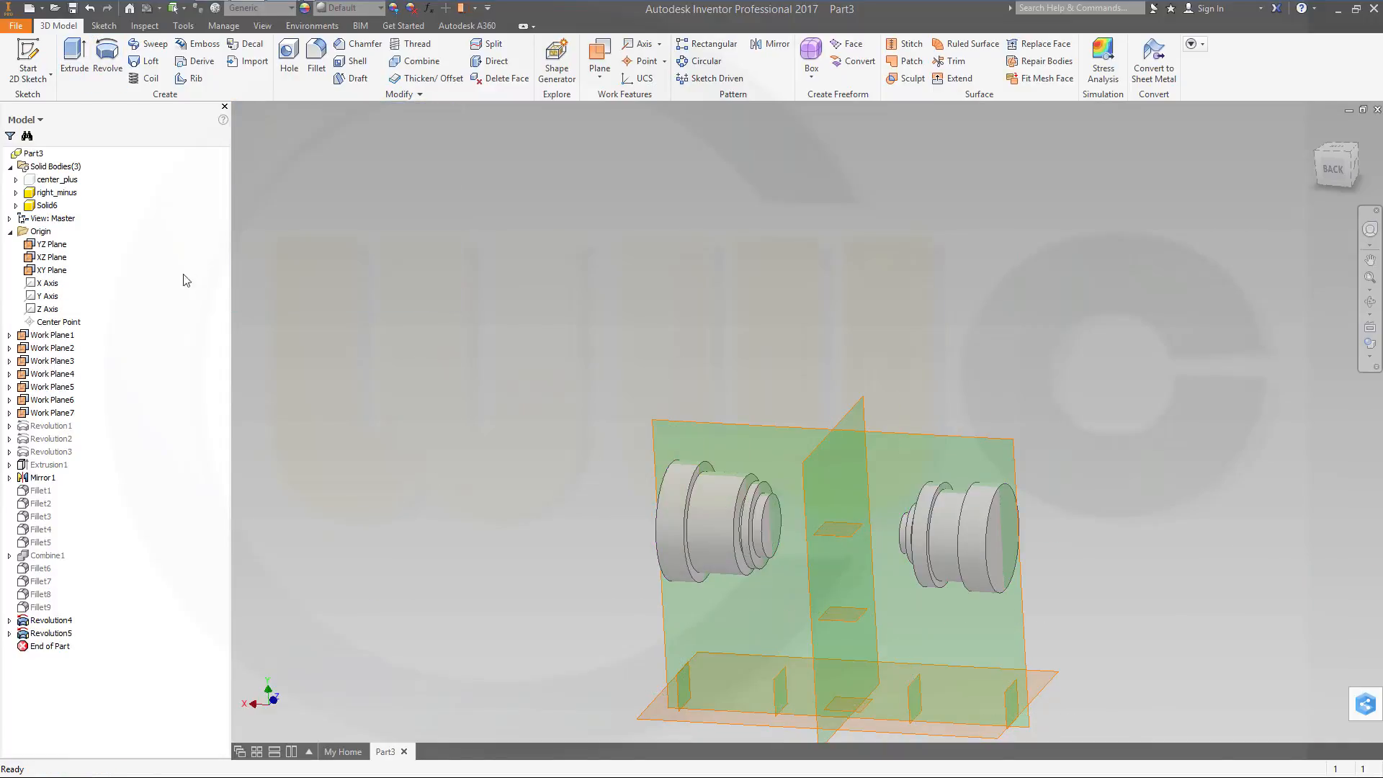
Step: Rename the newly revolved solid body as left_minus
left_click(52, 207)
left_click(53, 208)
key("Return")
left_click(887, 306)
middle_click_drag(846, 327, 866, 212)
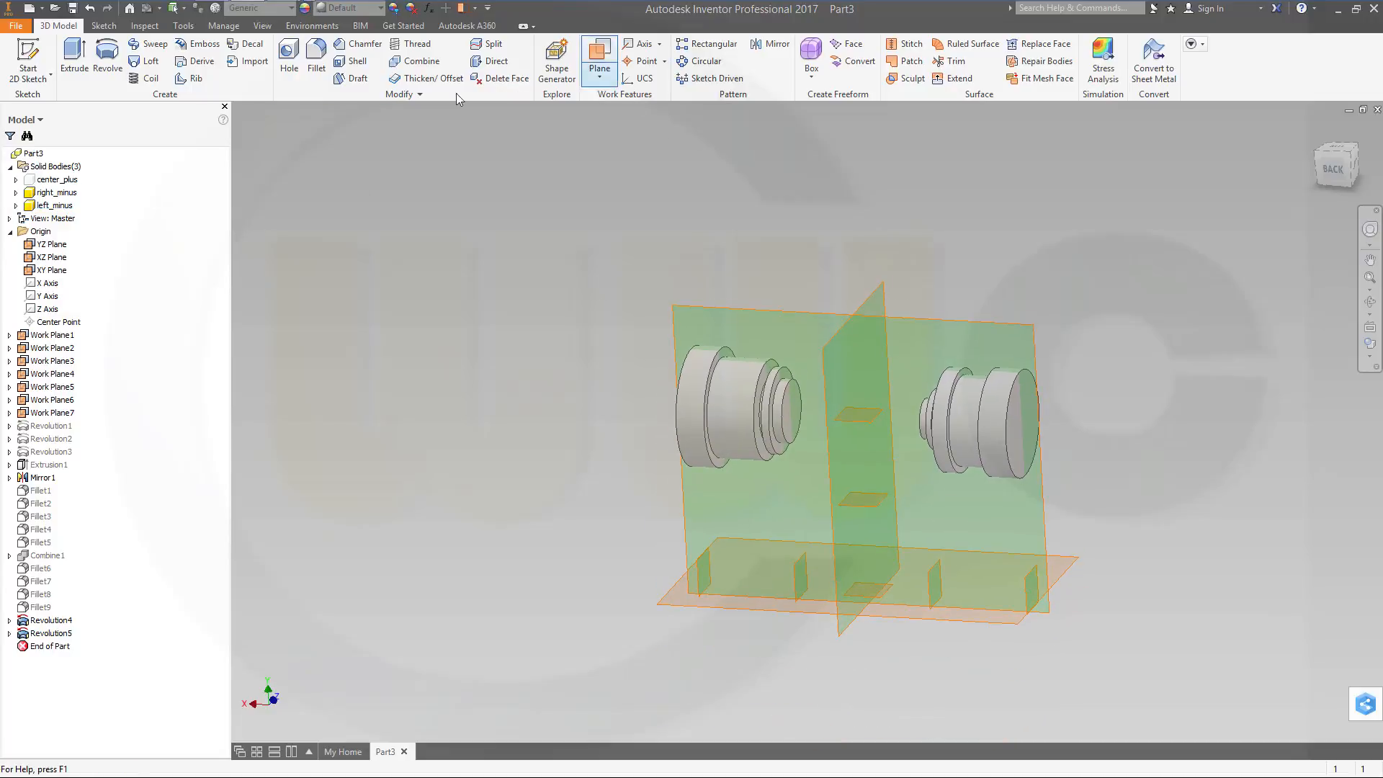
Step: Start a sketch on the plane through both bodies' axes and project the vertical mid-plane and two lower horizontal work planes as construction lines
left_click(29, 54)
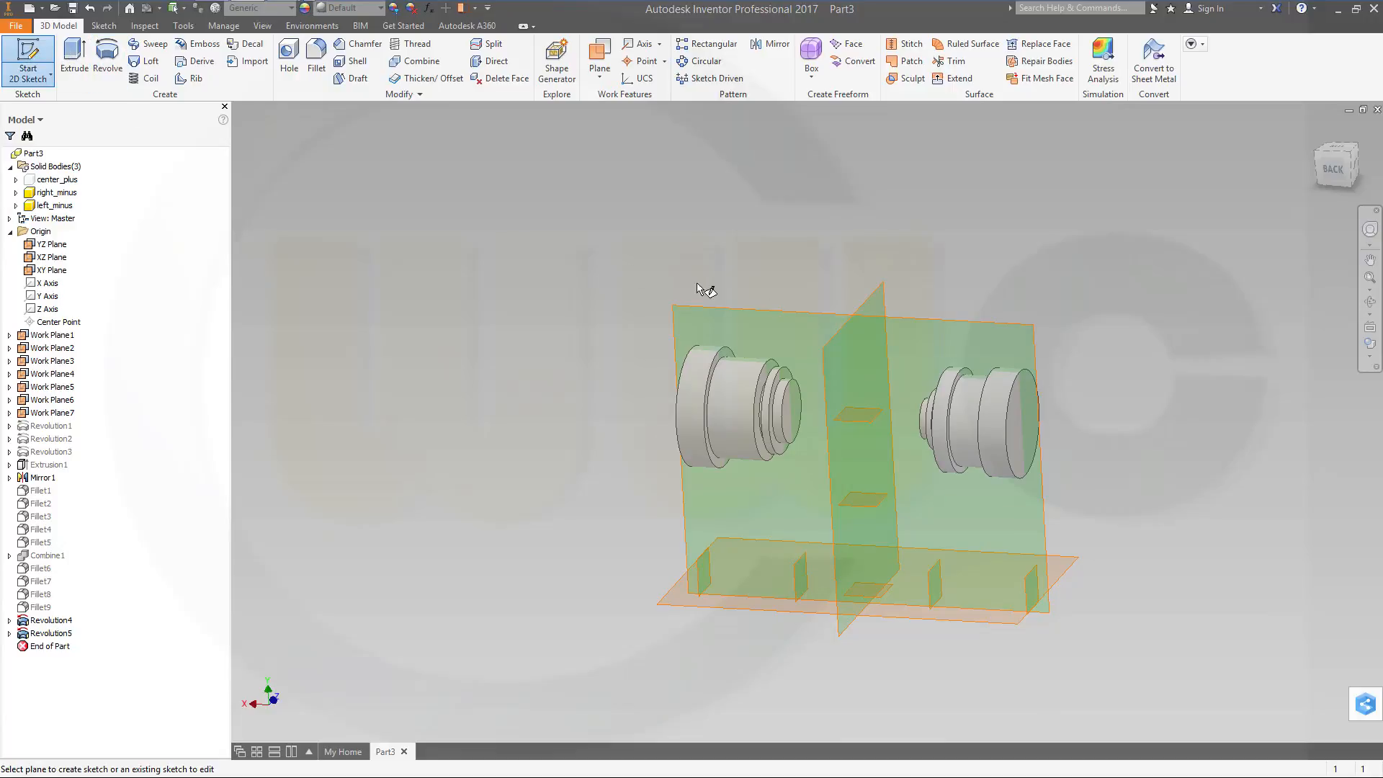
left_click(943, 322)
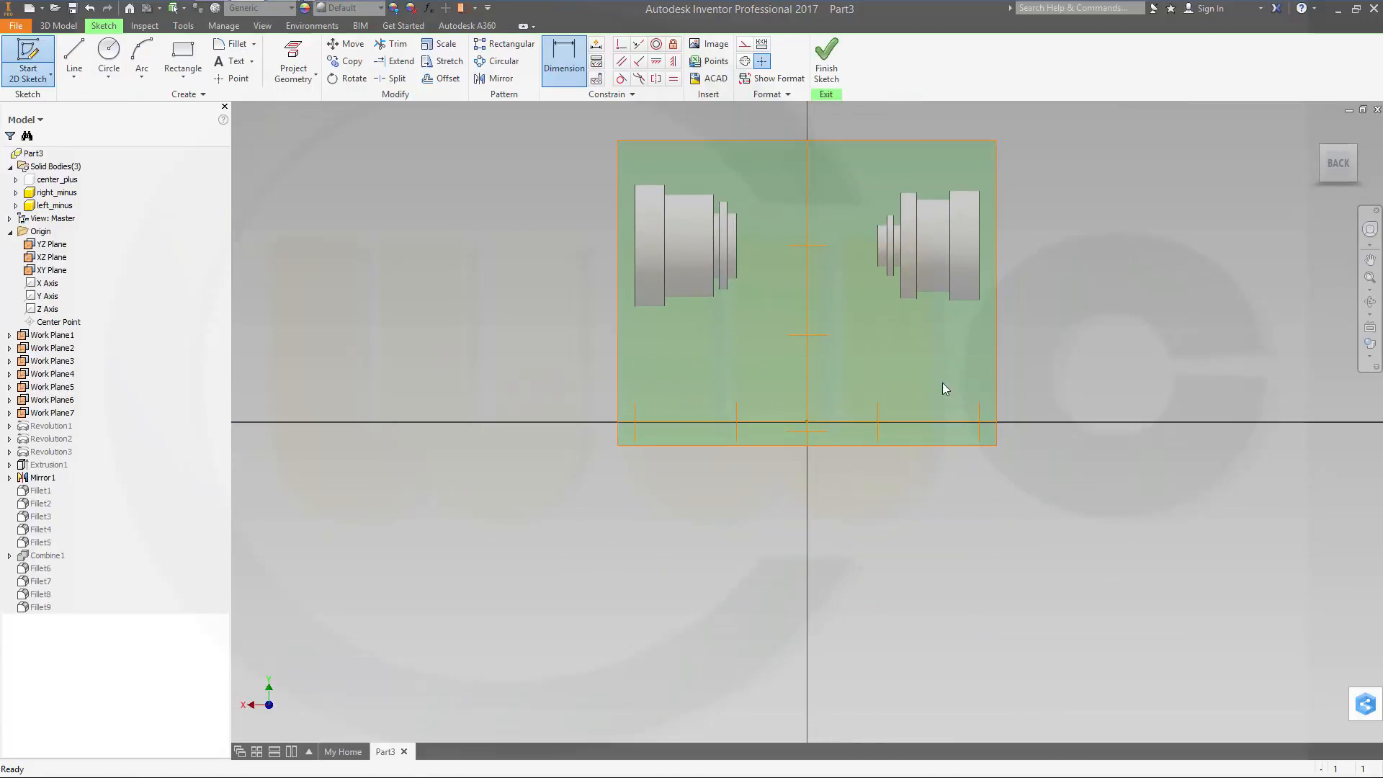
left_click(293, 59)
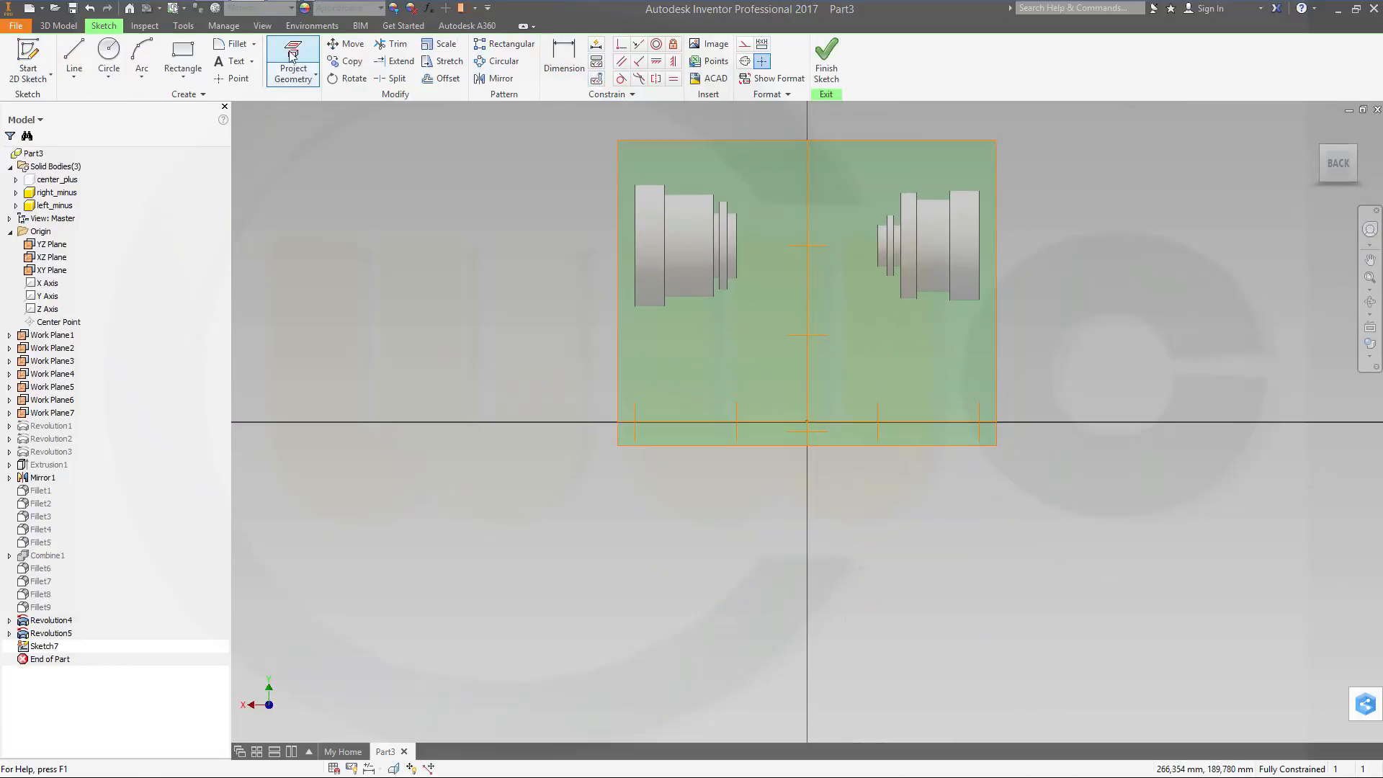
left_click(746, 45)
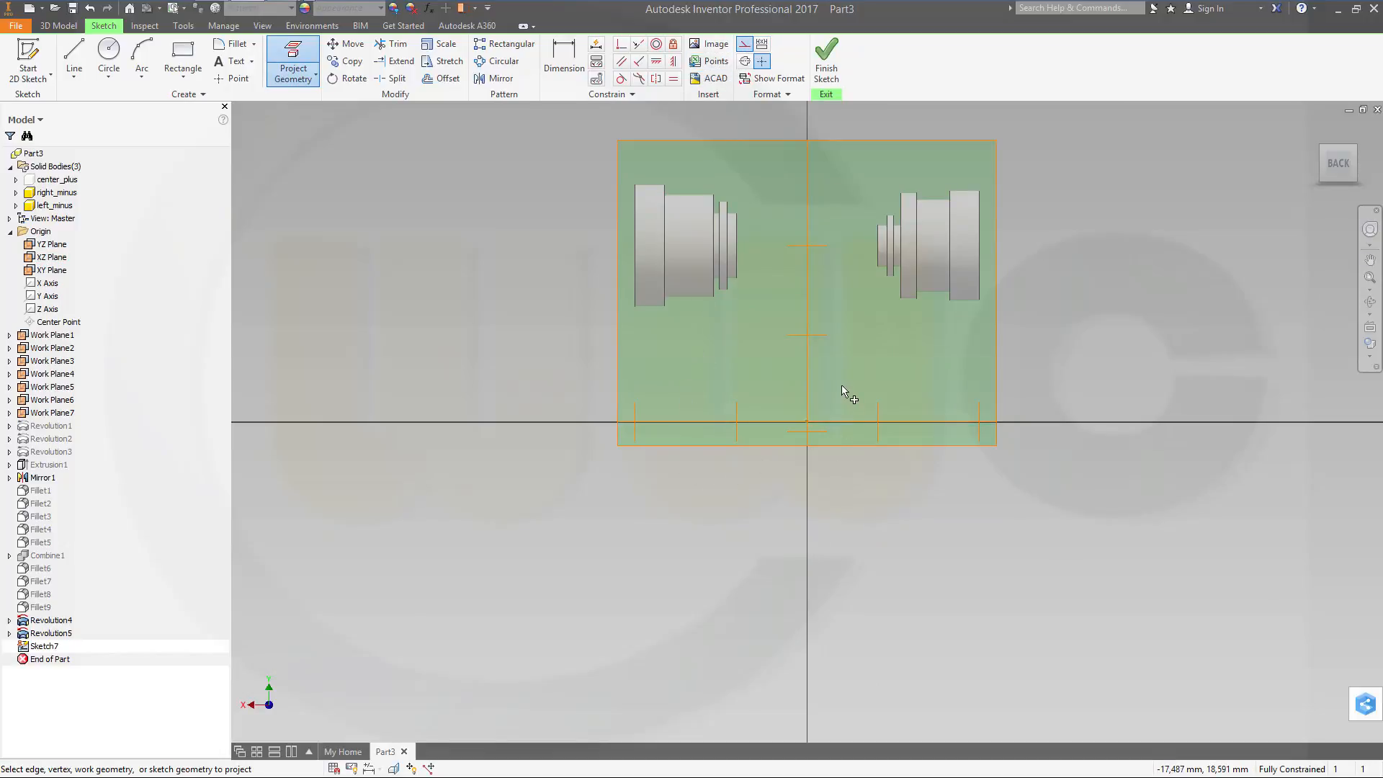
left_click(807, 375)
left_click(817, 432)
left_click(810, 382)
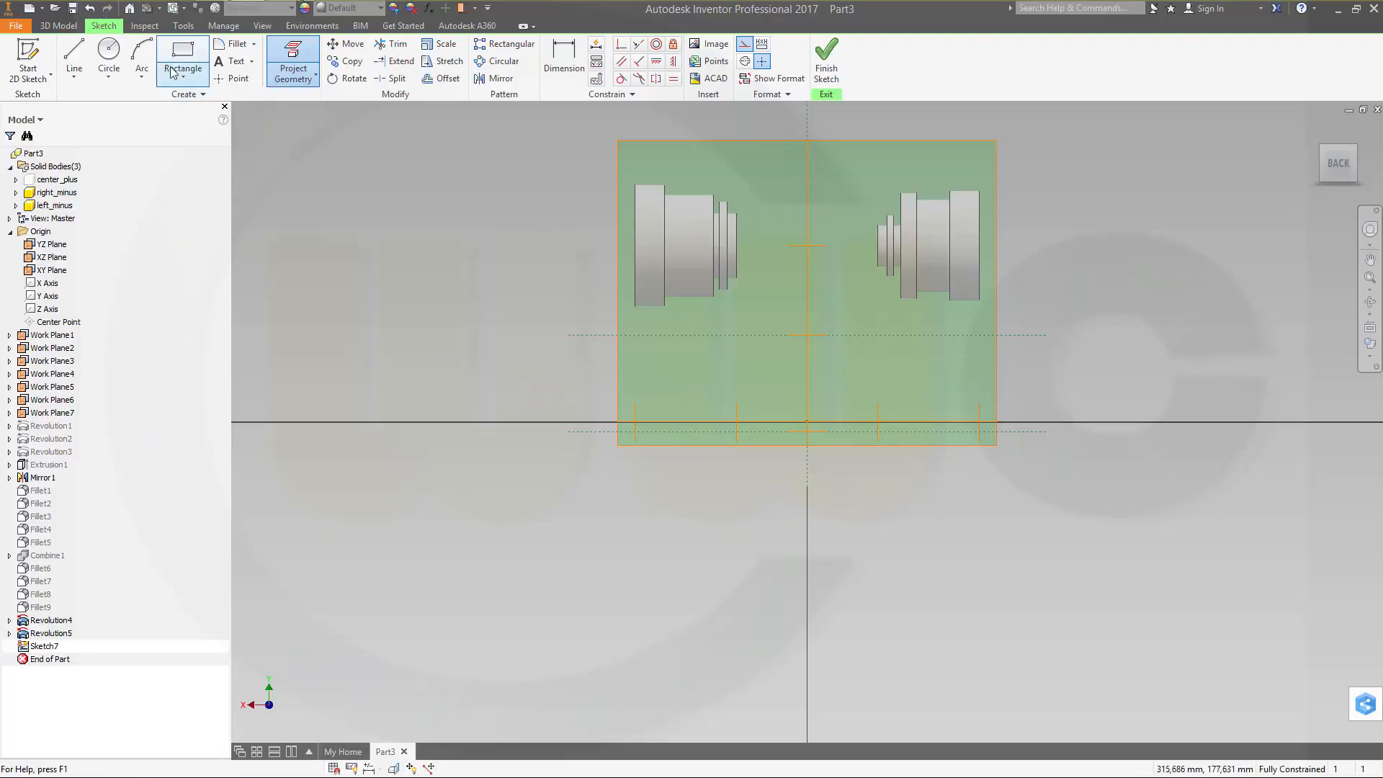
Step: Begin drawing a line in the new sketch, using the projected construction lines as reference
left_click(66, 53)
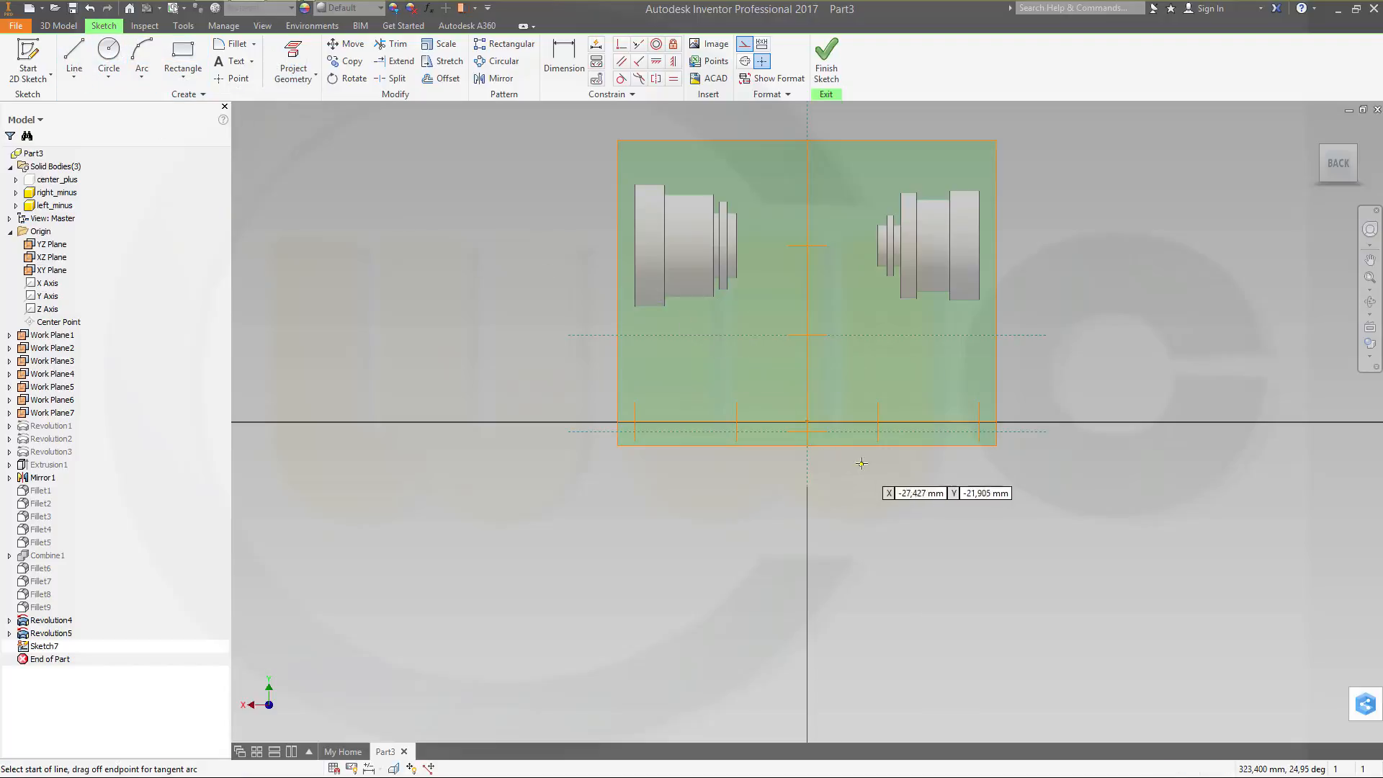
Step: Sketch a closed stepped profile about 31 mm wide and 50 mm tall, wider at its upper end, near the part's lower edge
scroll(836, 461, "up", 4)
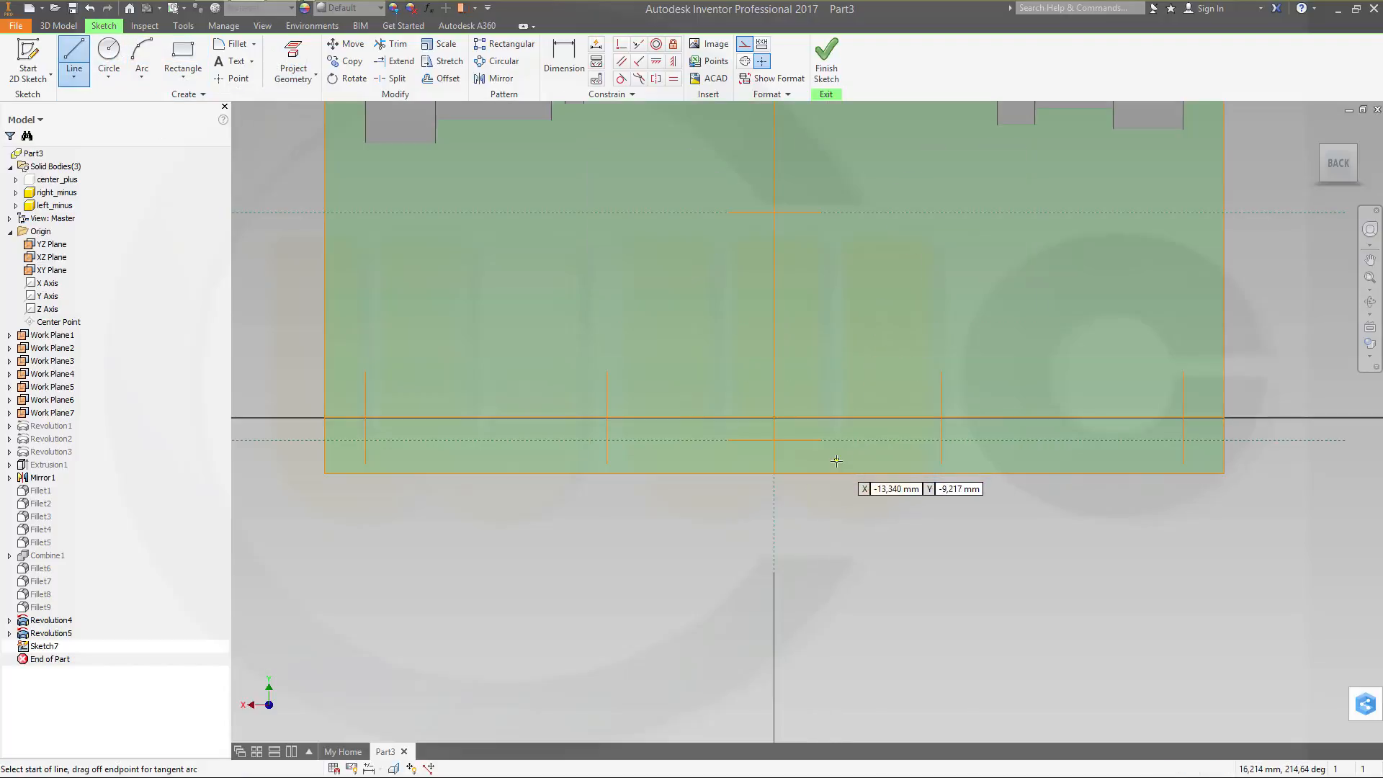
left_click(795, 455)
left_click(879, 455)
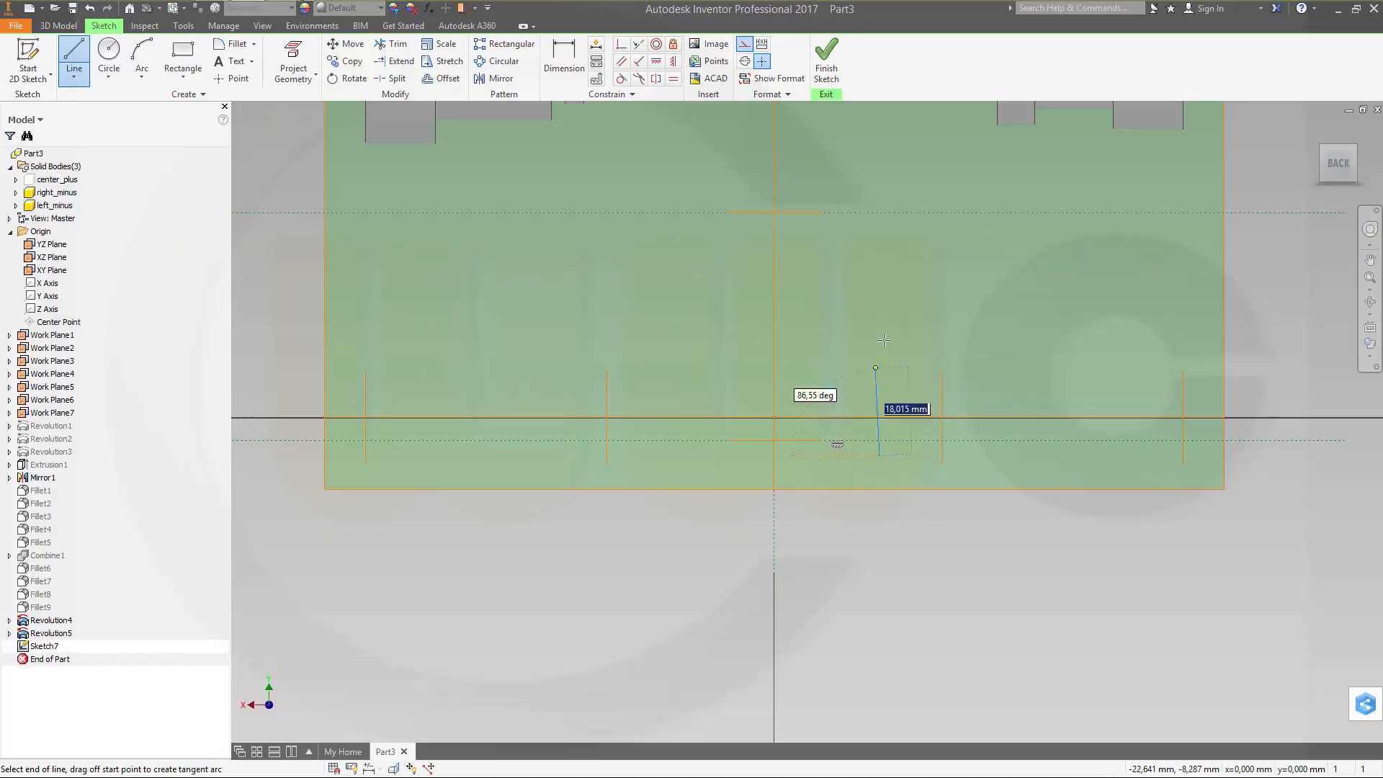
left_click(880, 257)
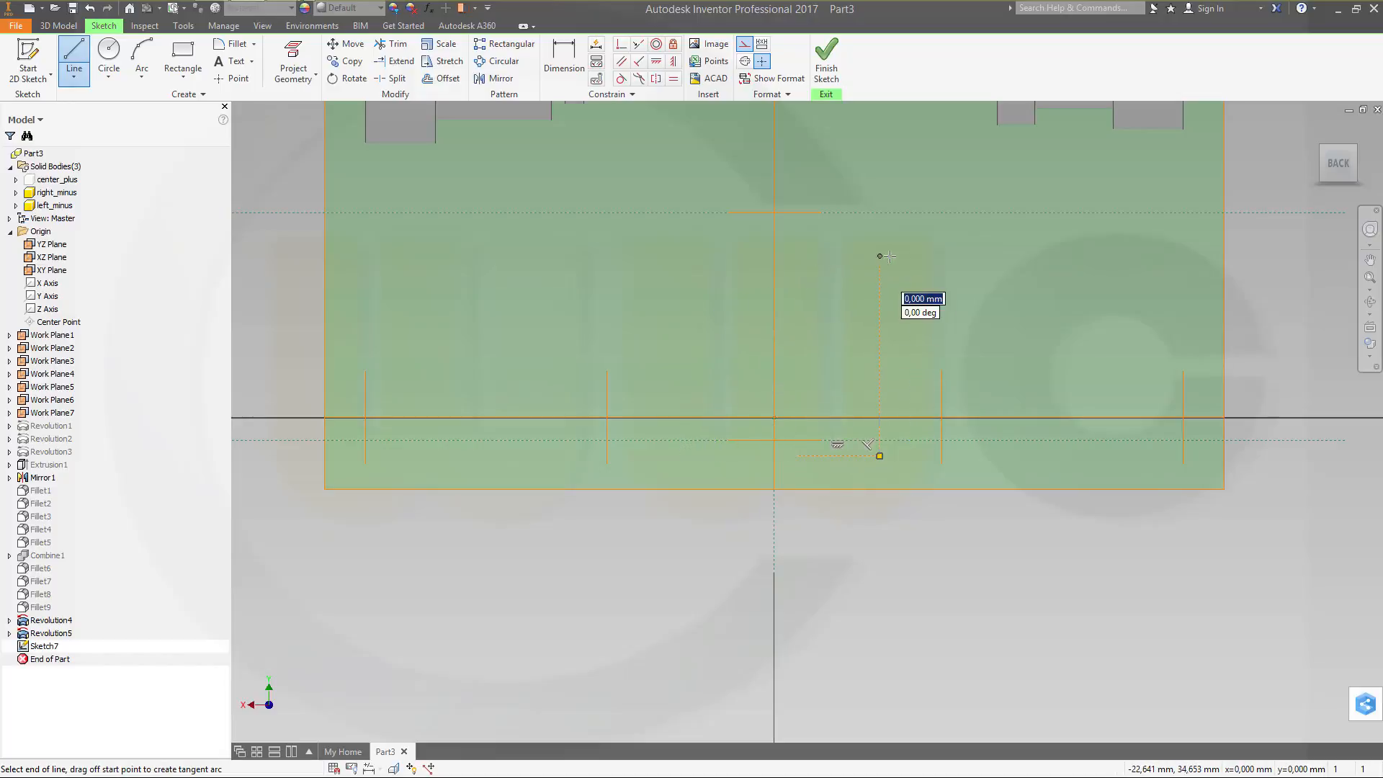
left_click(941, 223)
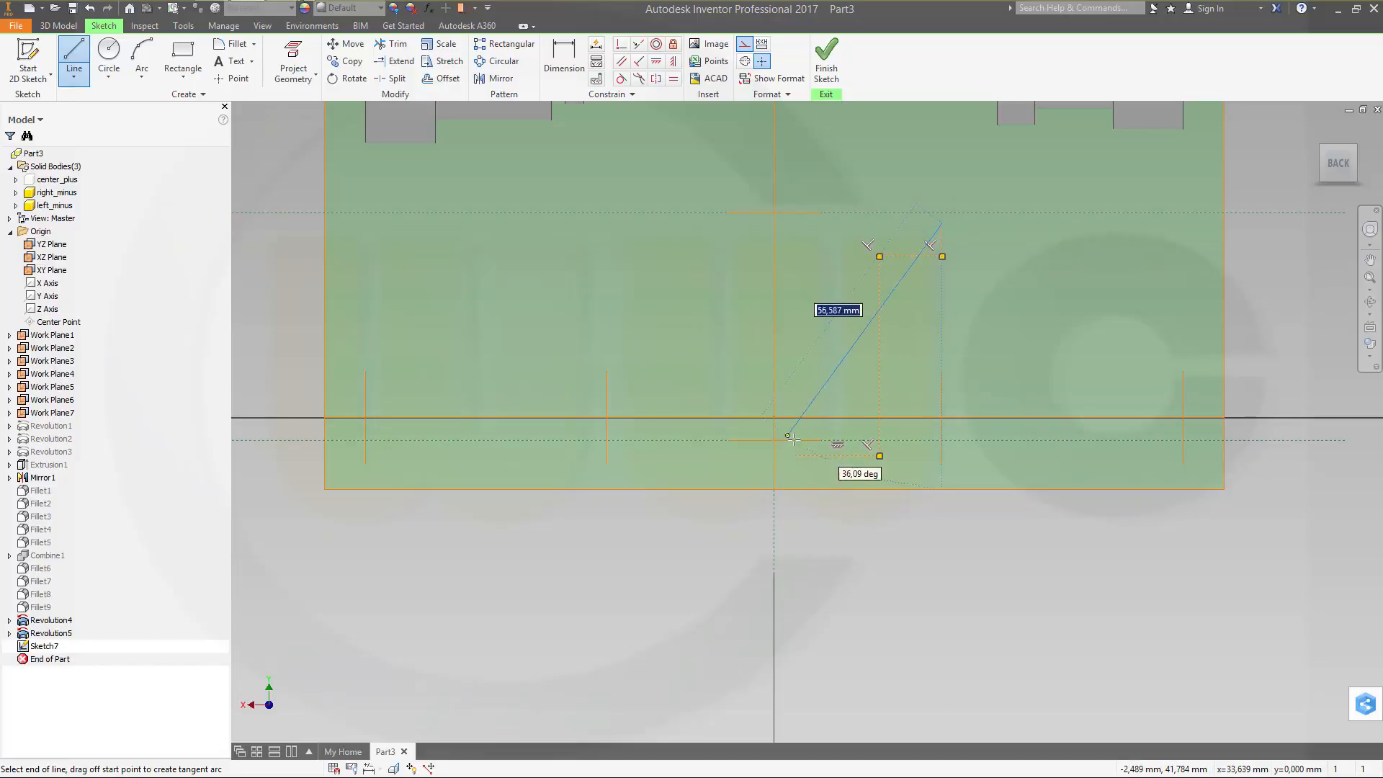
left_click(796, 221)
right_click(796, 222)
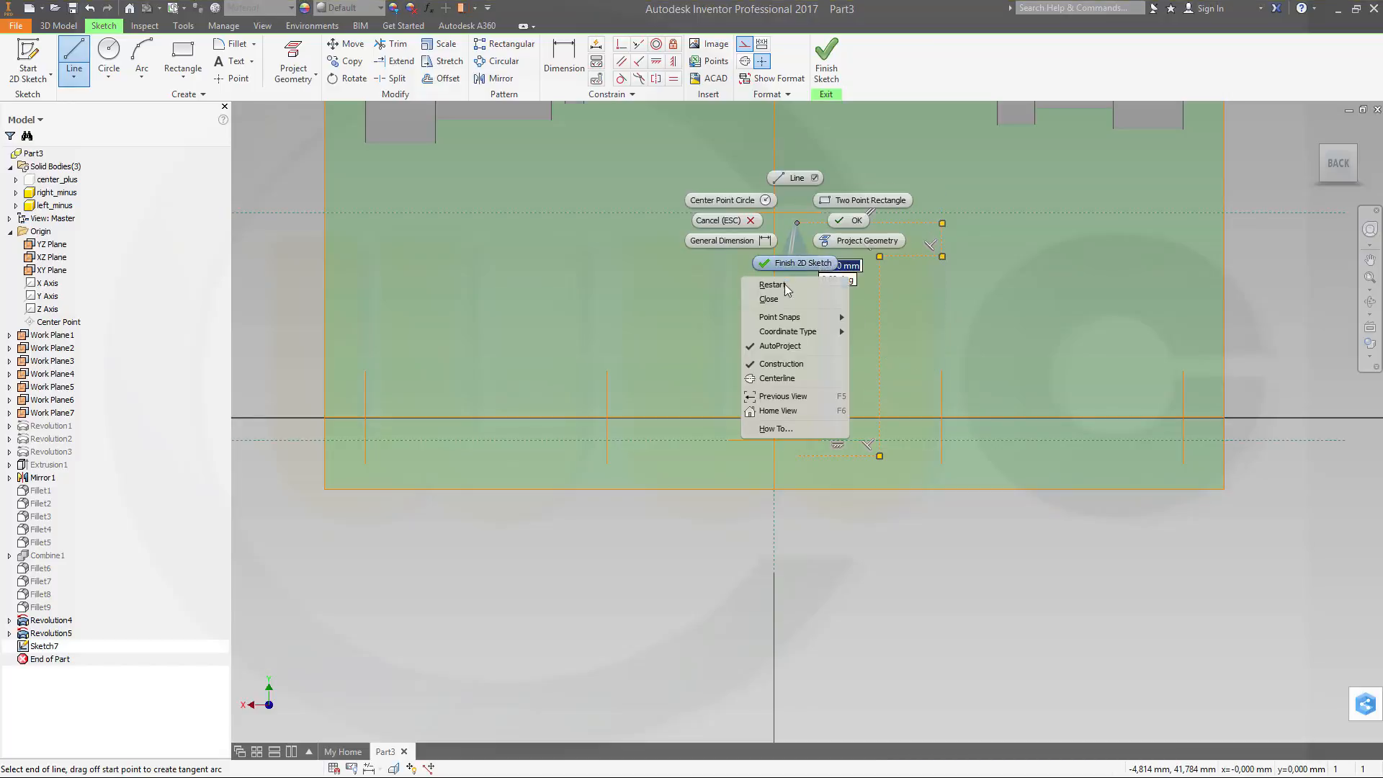
left_click(780, 300)
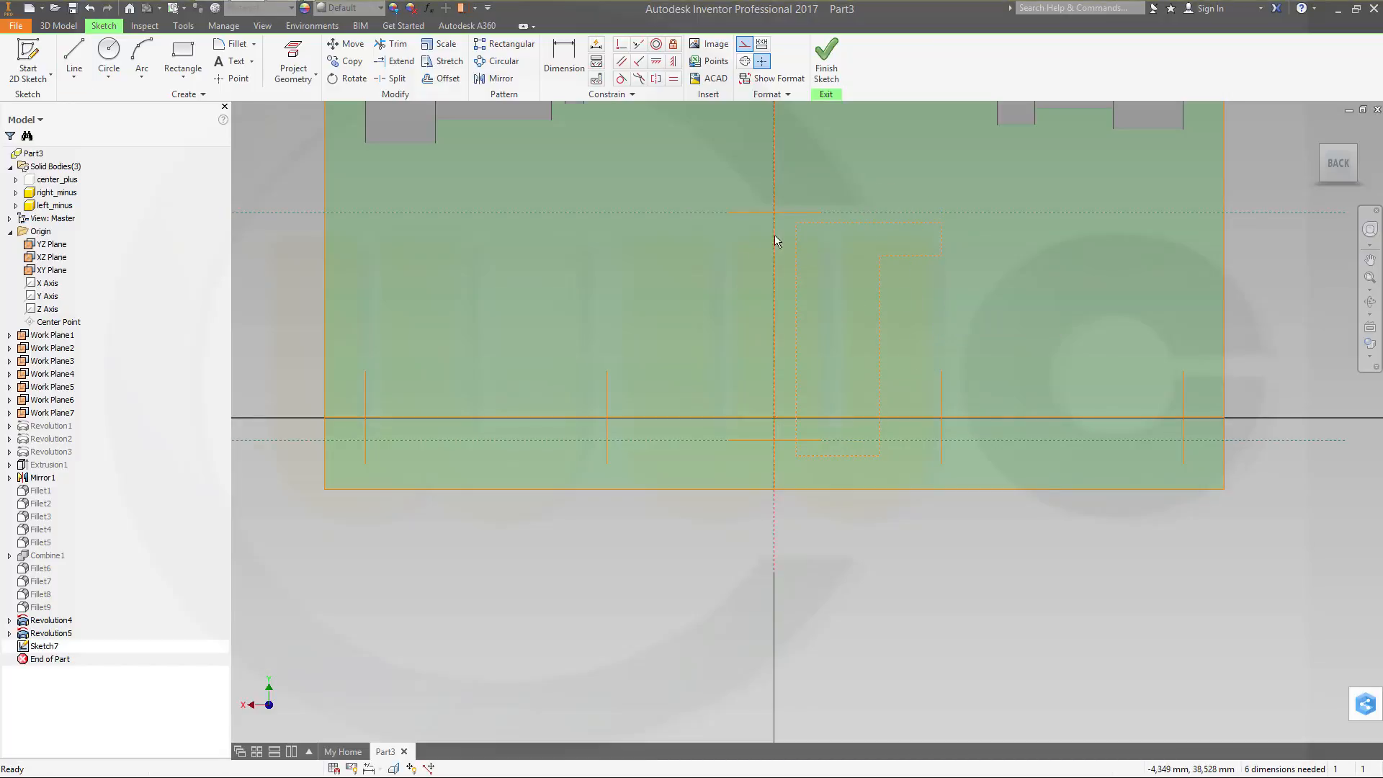
Step: Convert the six profile lines from construction to regular geometry, and make the long left edge a centerline
mouse_move(750, 218)
left_mouse_down()
mouse_move(965, 374)
mouse_move(938, 474)
mouse_move(967, 473)
mouse_move(985, 451)
left_mouse_up()
left_click(840, 461, "ctrl")
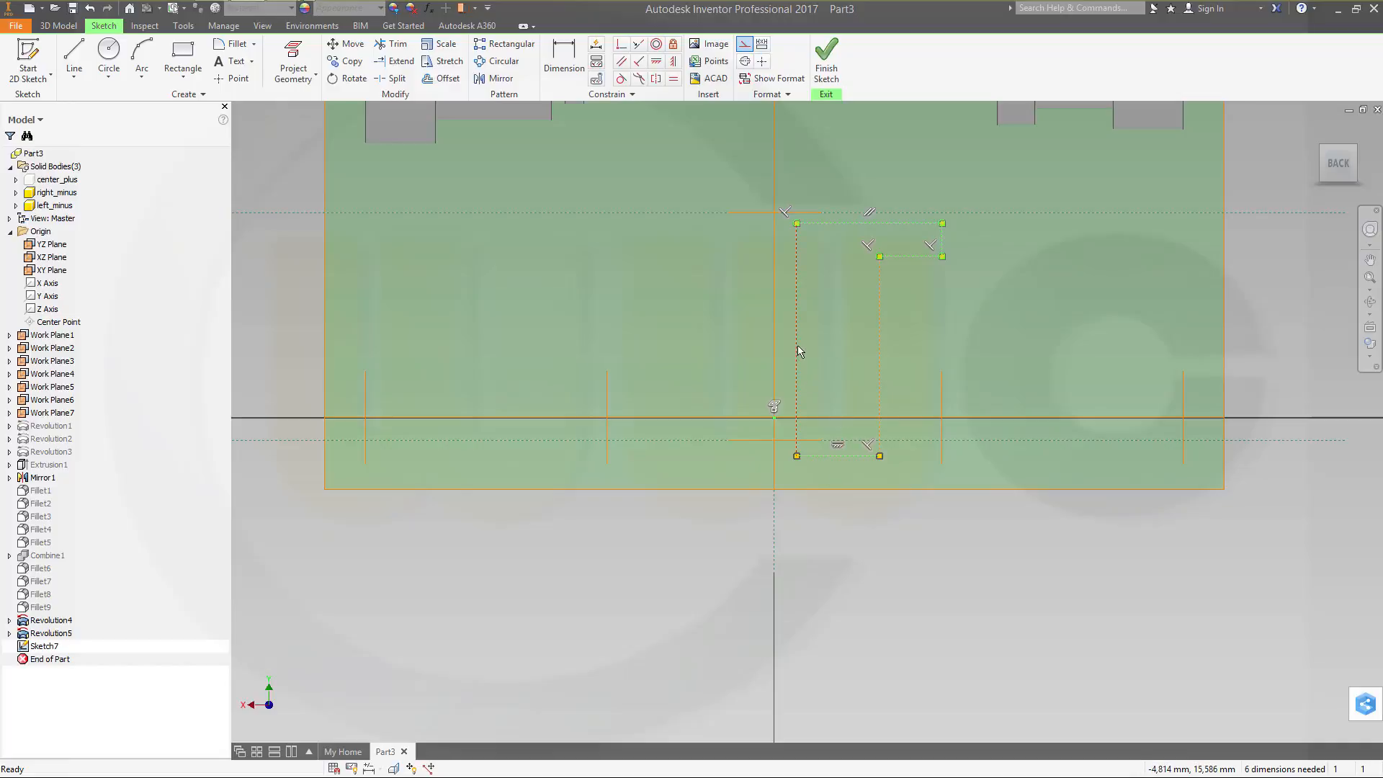
left_click(797, 351, "ctrl")
left_click(744, 43)
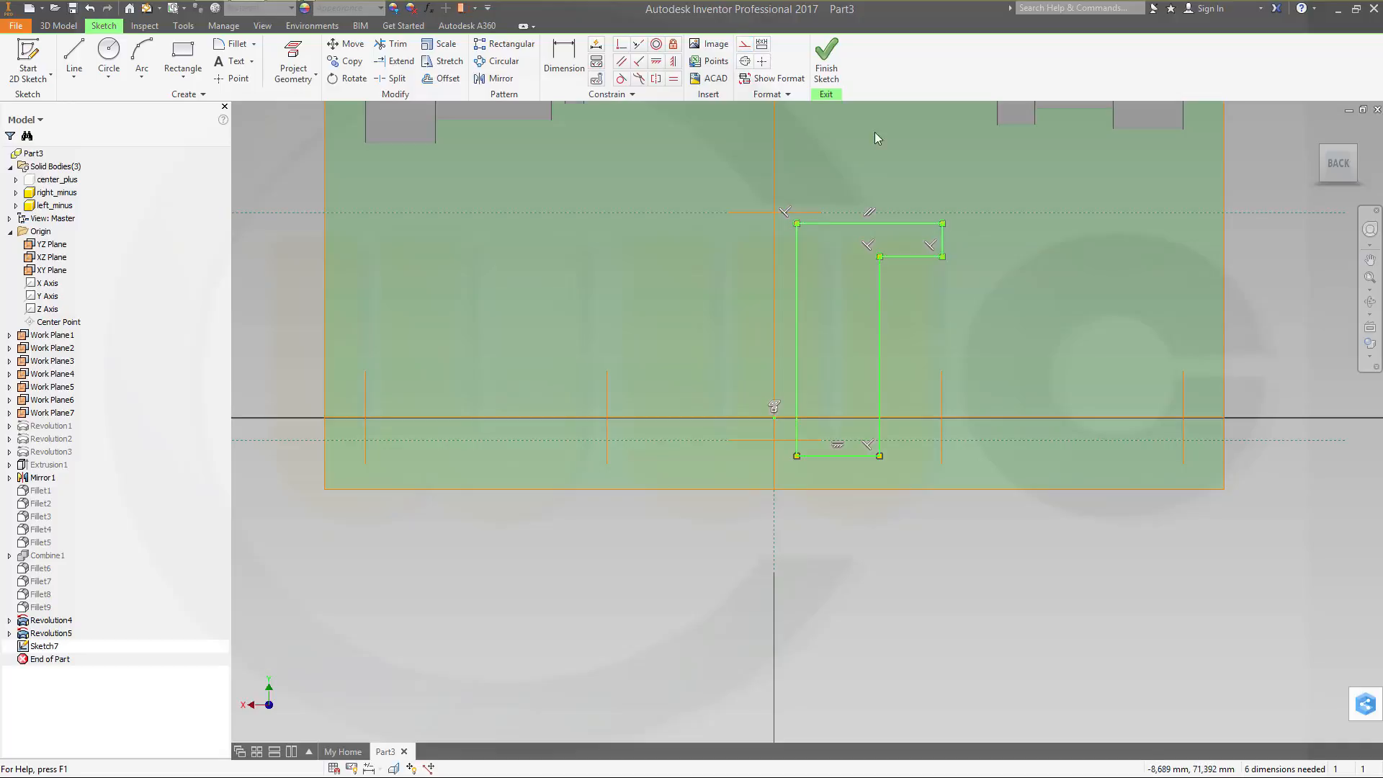
left_click(1004, 283)
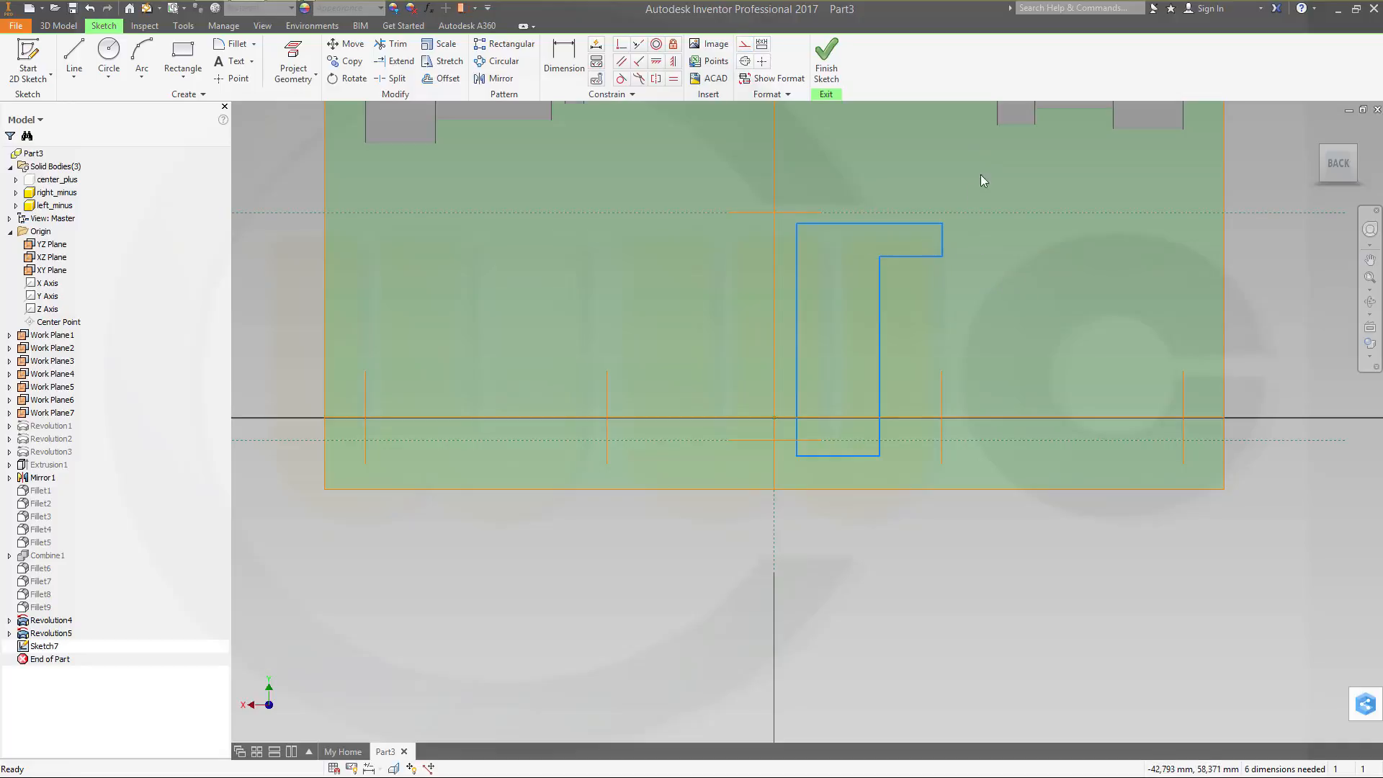
left_click(797, 277)
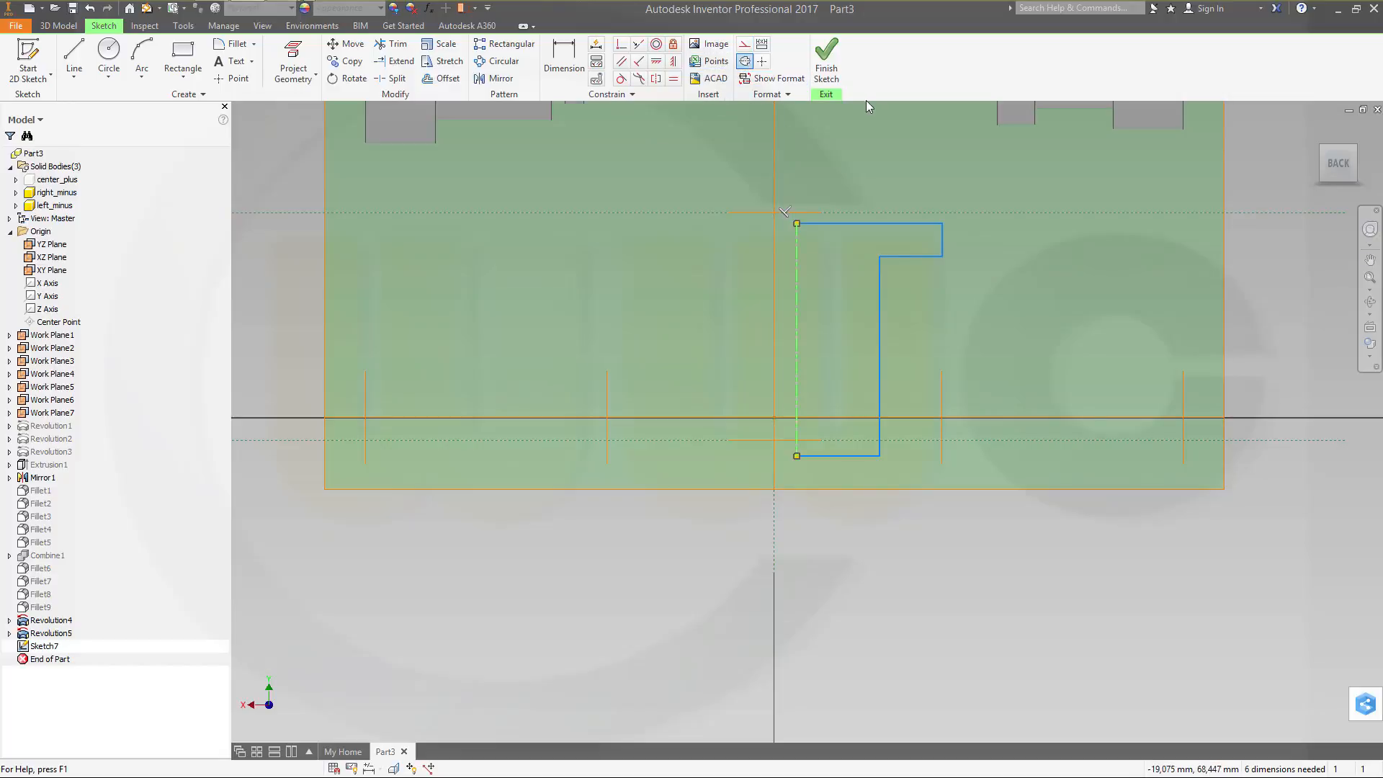
key("Escape")
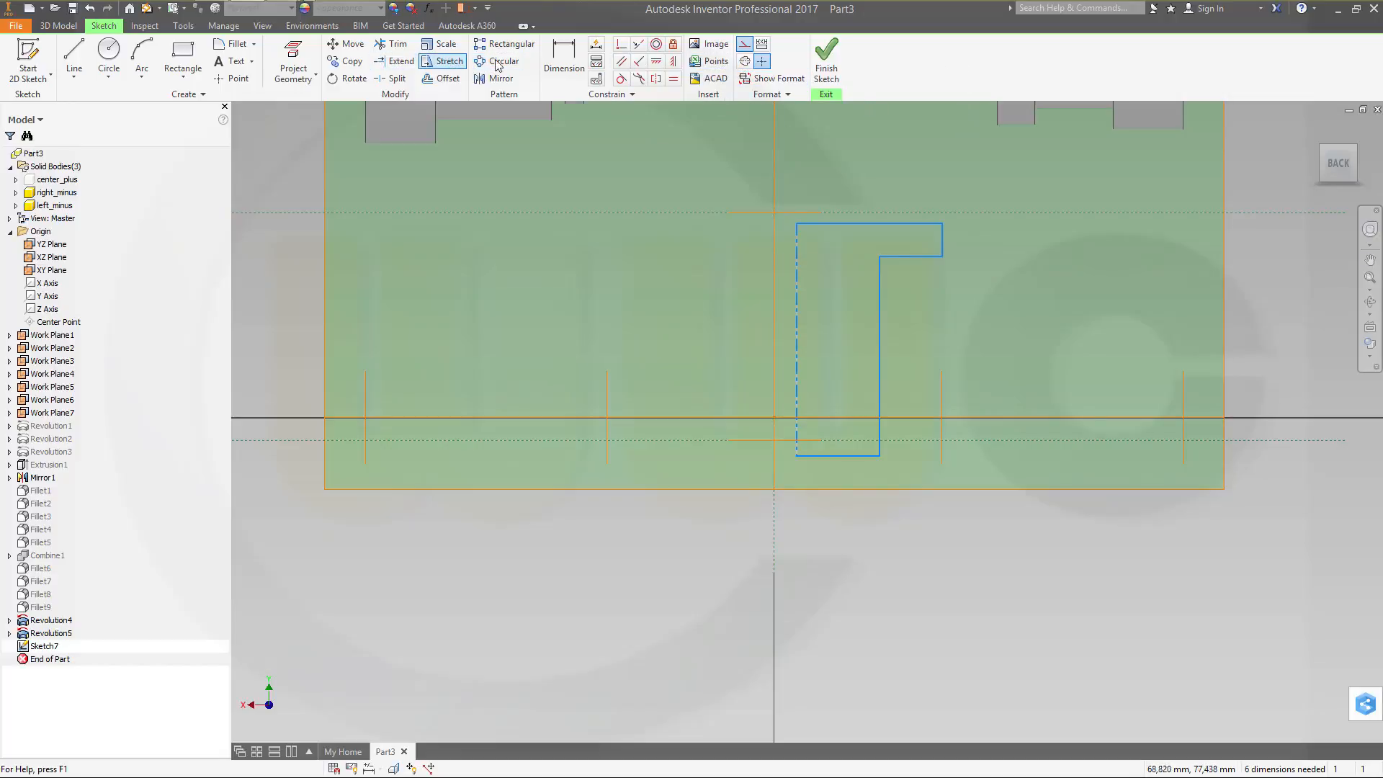
Step: Dimension the wide upper section of the profile as a 35 mm diameter about the centerline
left_click(566, 59)
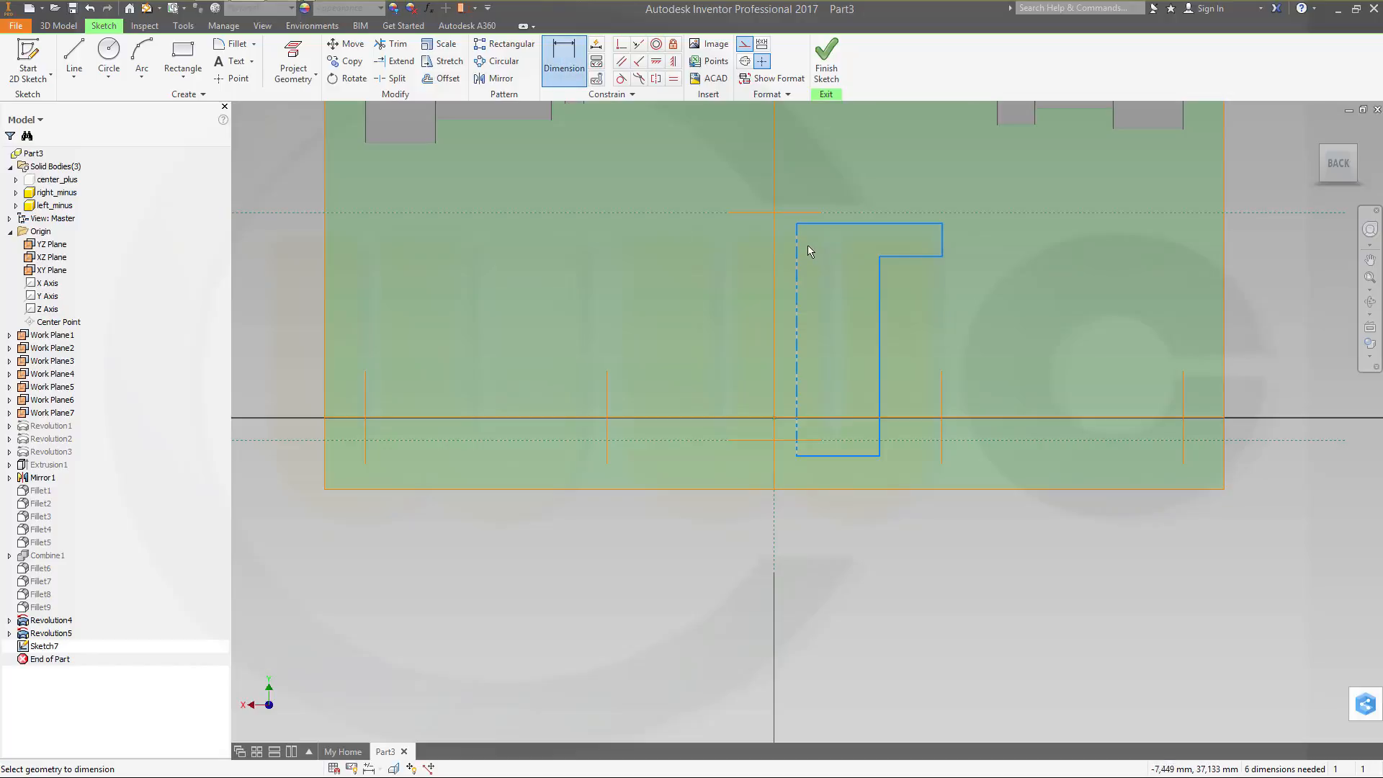
left_click(797, 252)
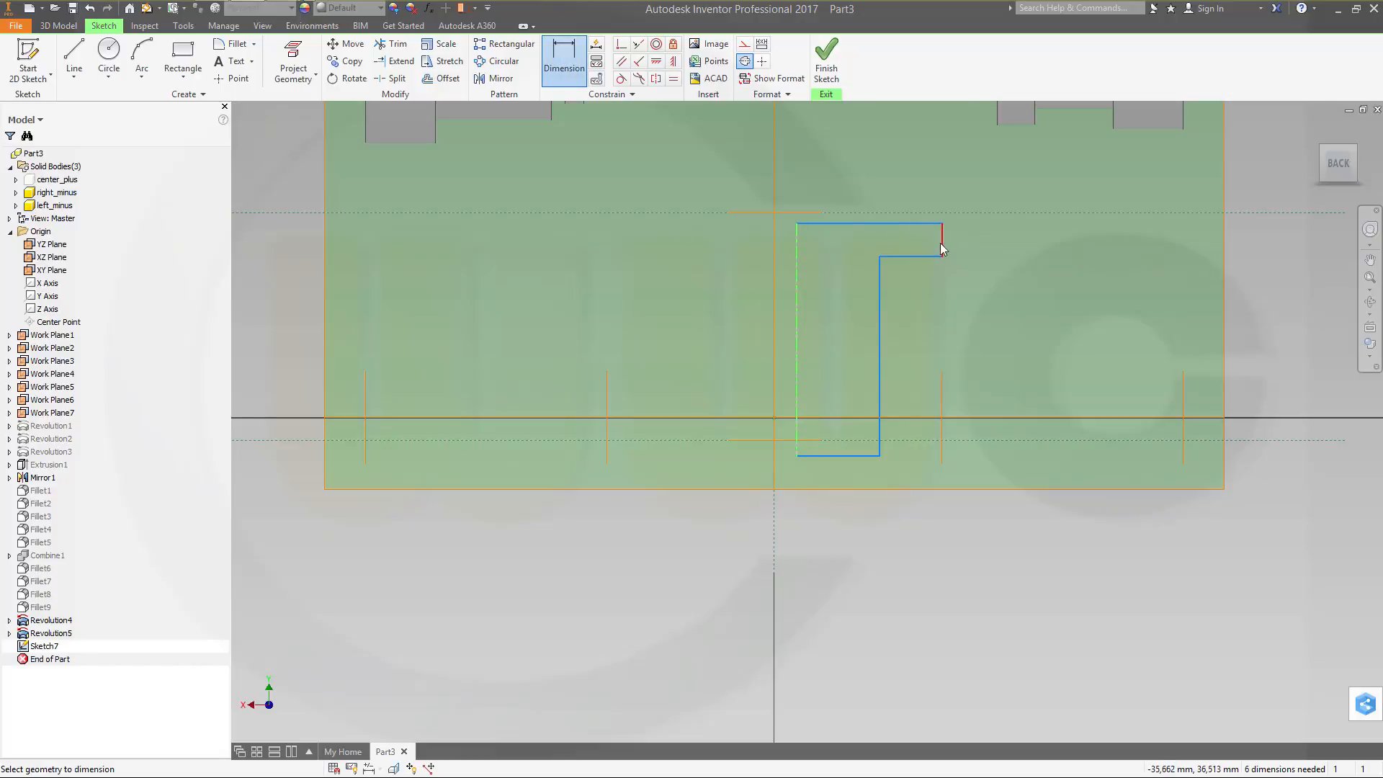
left_click(942, 248)
left_click(872, 170)
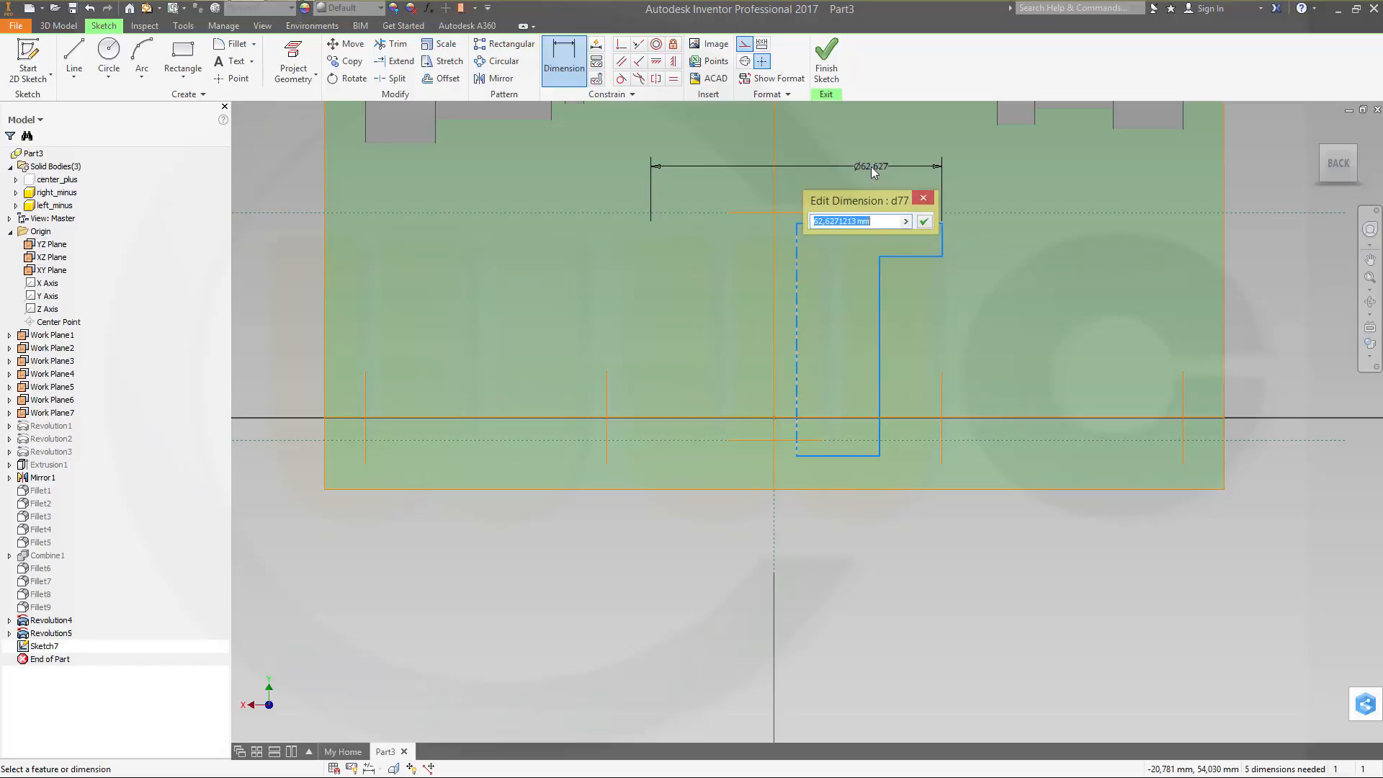
type("35")
key("Return")
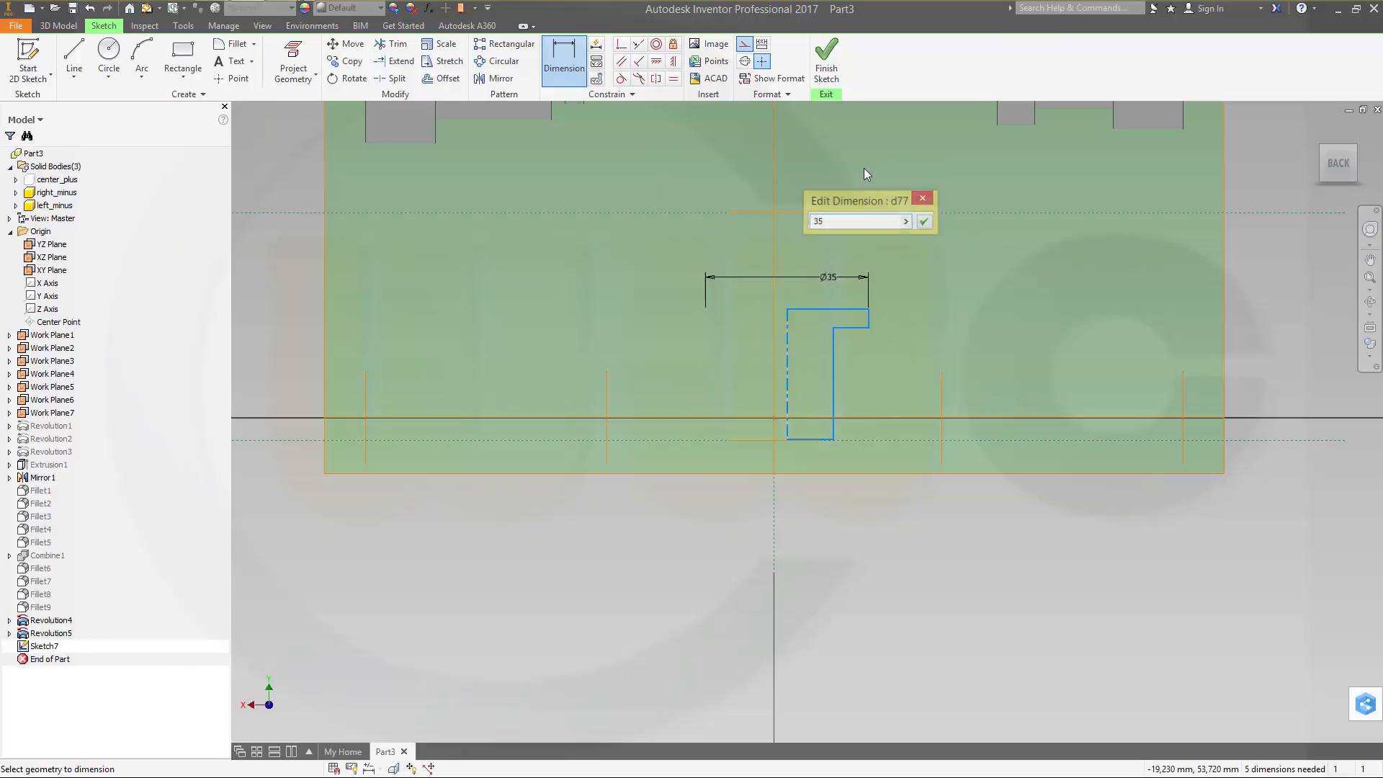
Step: Dimension the narrower lower section of the profile as a 33 mm diameter about the centerline
left_click(833, 392)
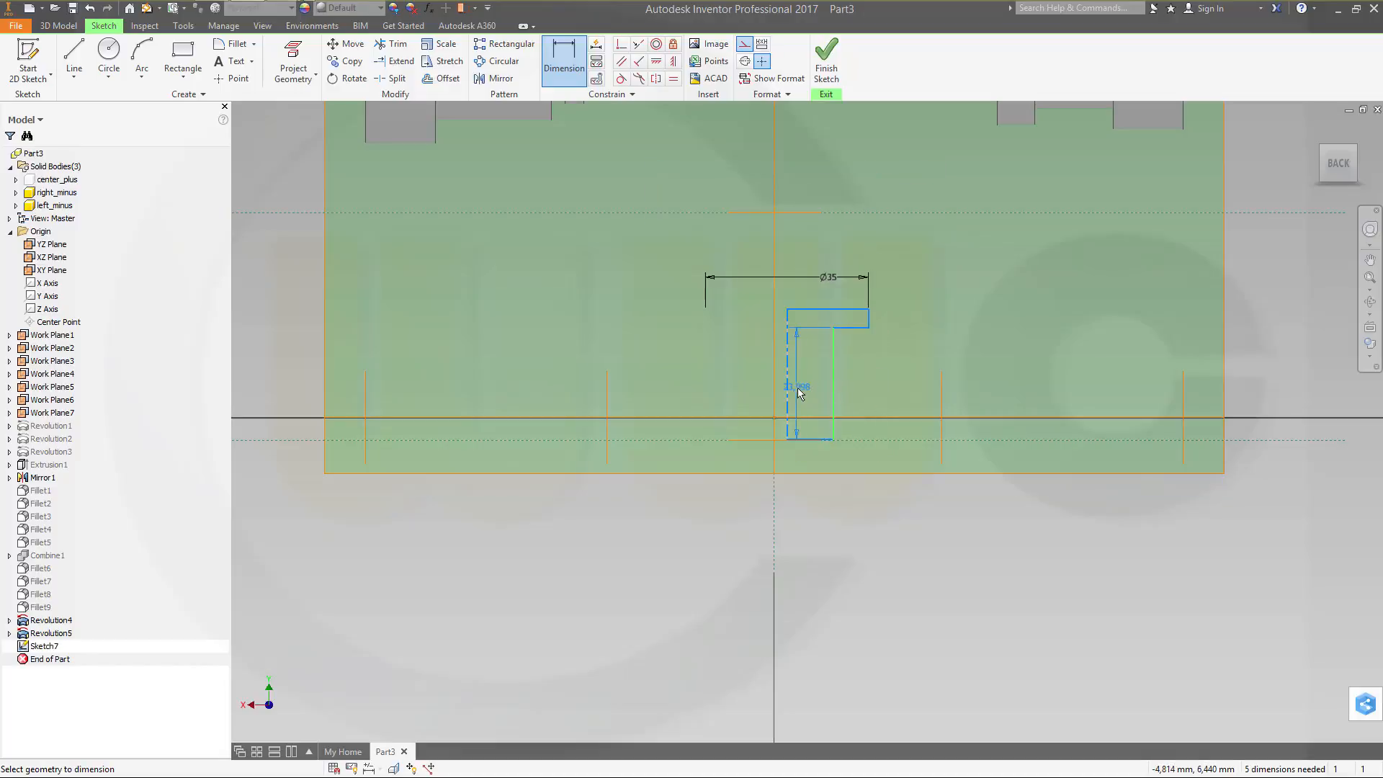
left_click(788, 402)
left_click(810, 530)
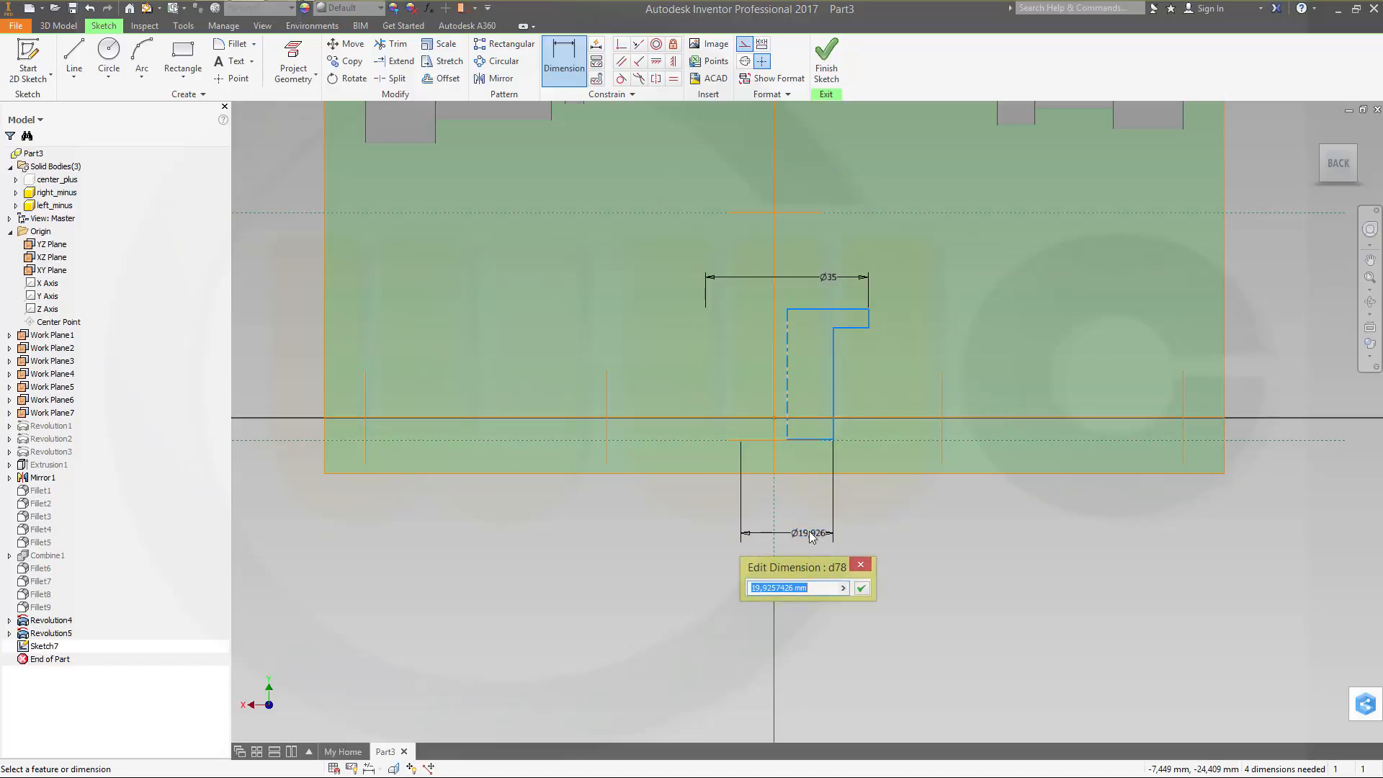
type("33")
key("Return")
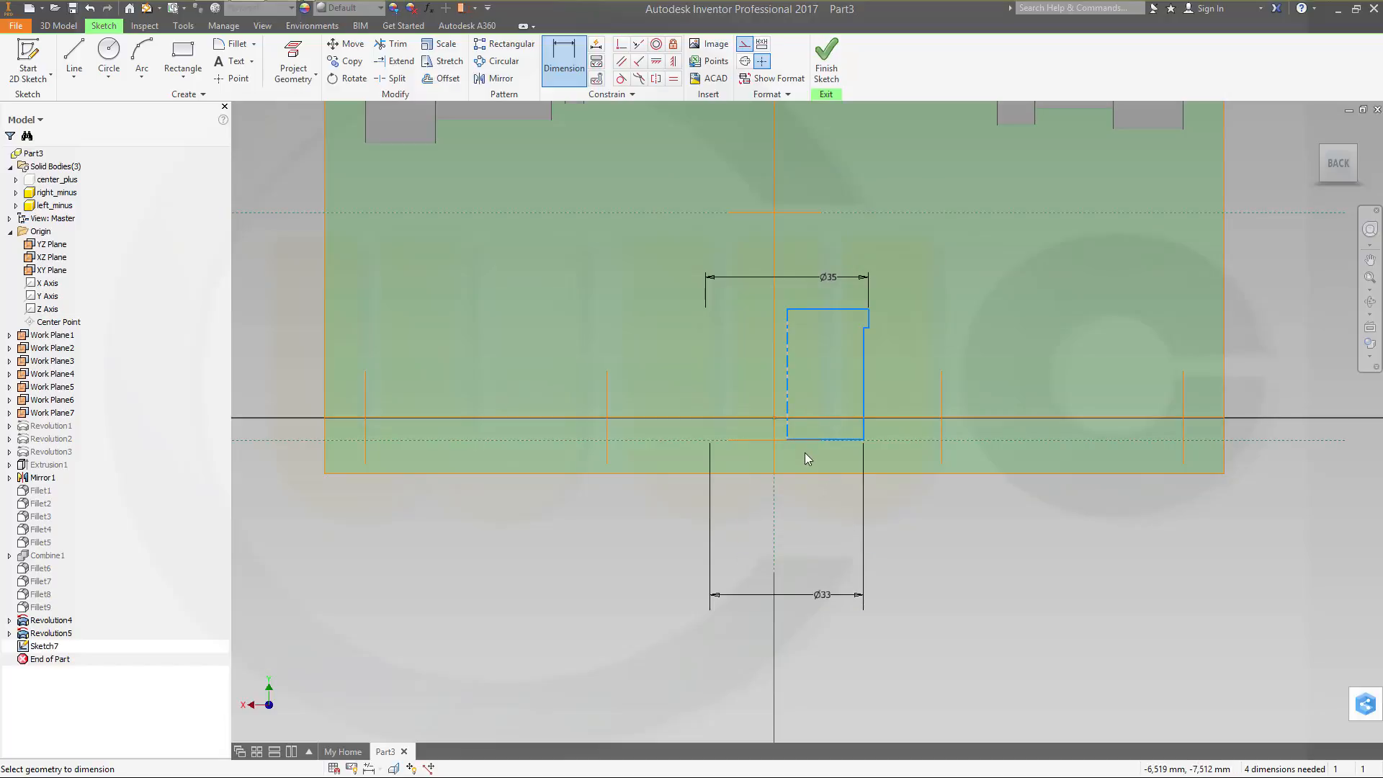
Step: Set the height of the wide upper section, from the top edge to the step, to 8 mm
left_click(837, 314)
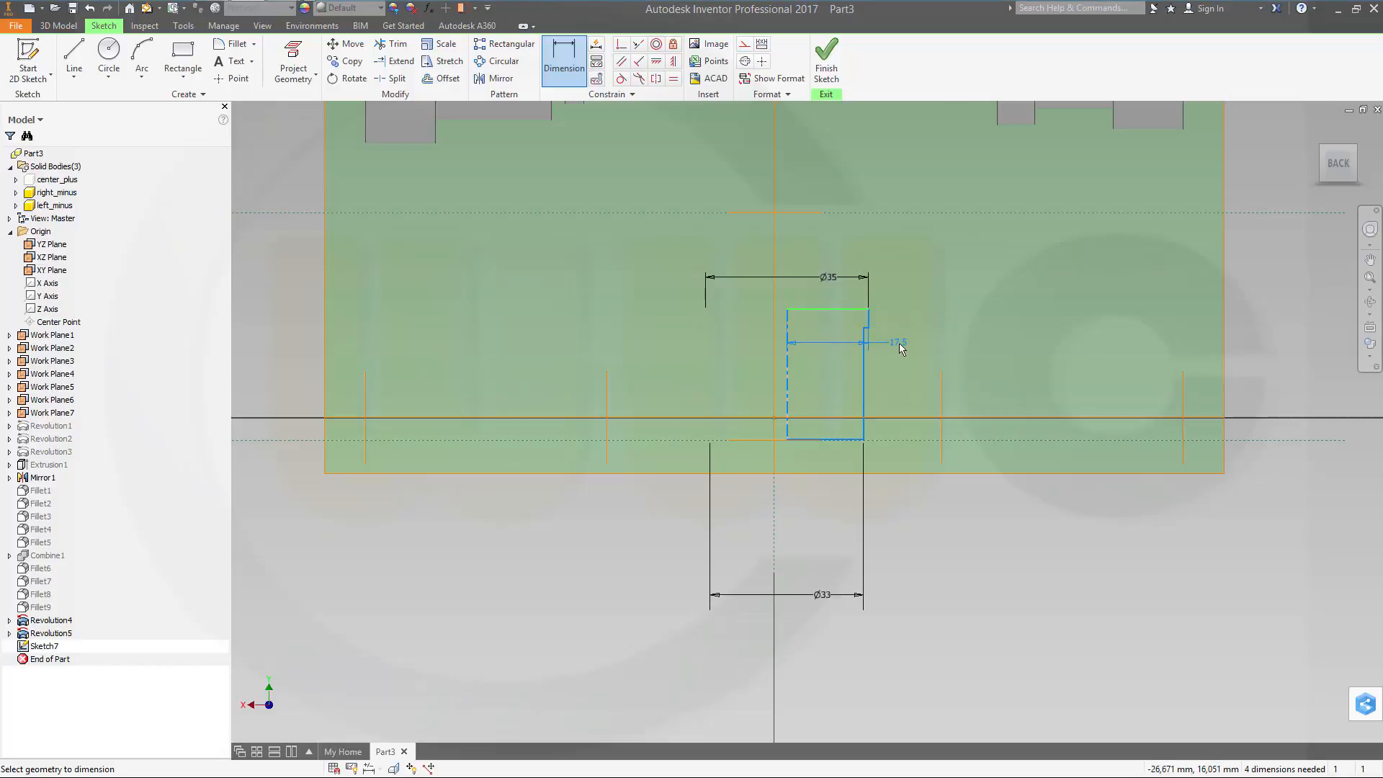
scroll(900, 345, "down", 2)
scroll(899, 349, "up", 10)
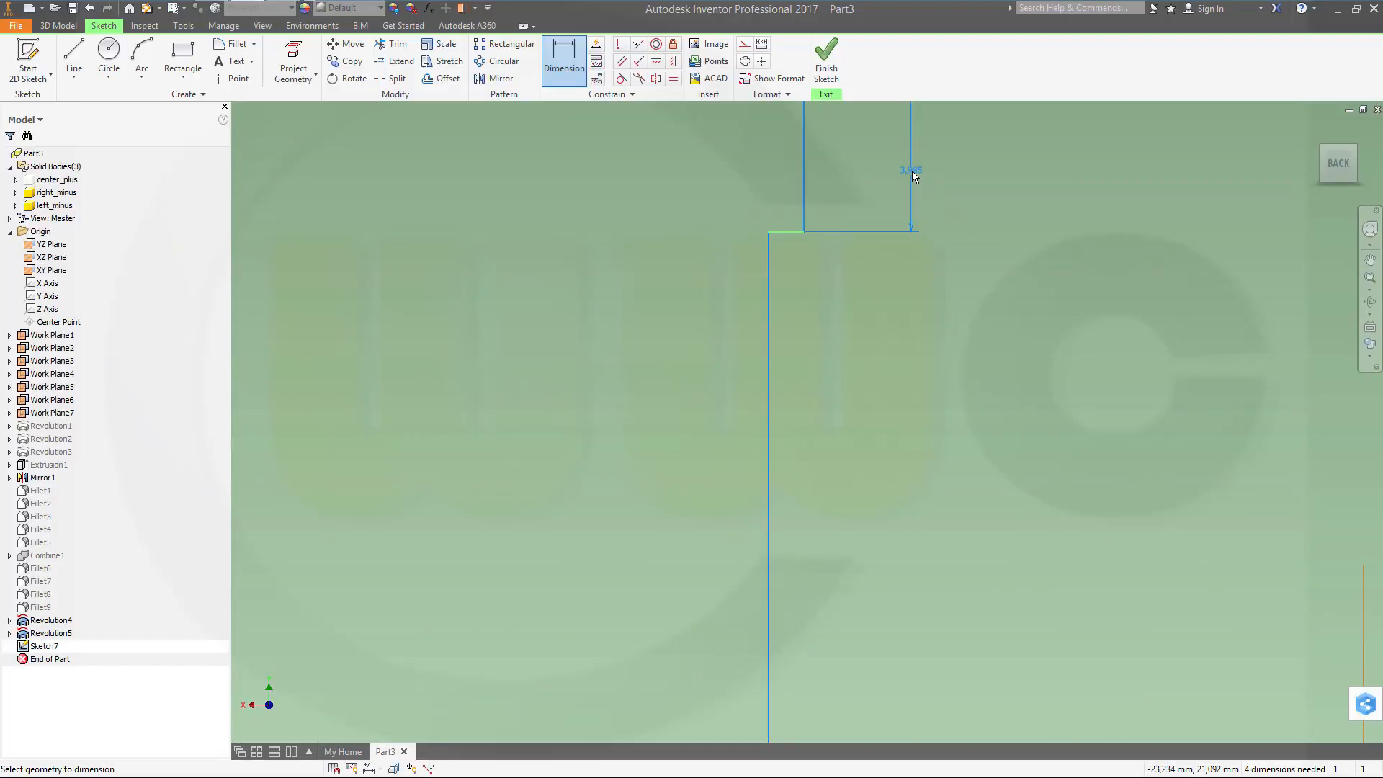
left_click(913, 177)
type("8")
key("Return")
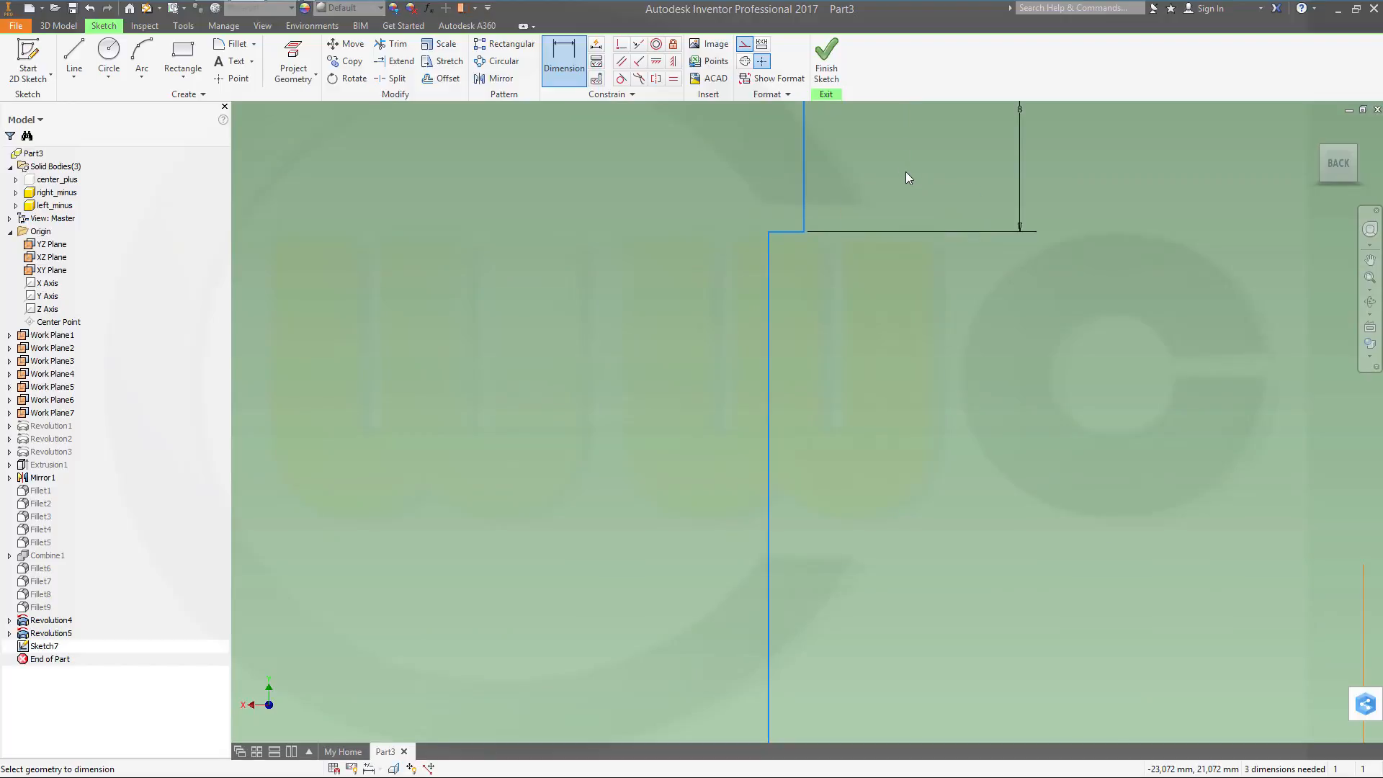
scroll(826, 473, "up", 4)
scroll(797, 508, "down", 7)
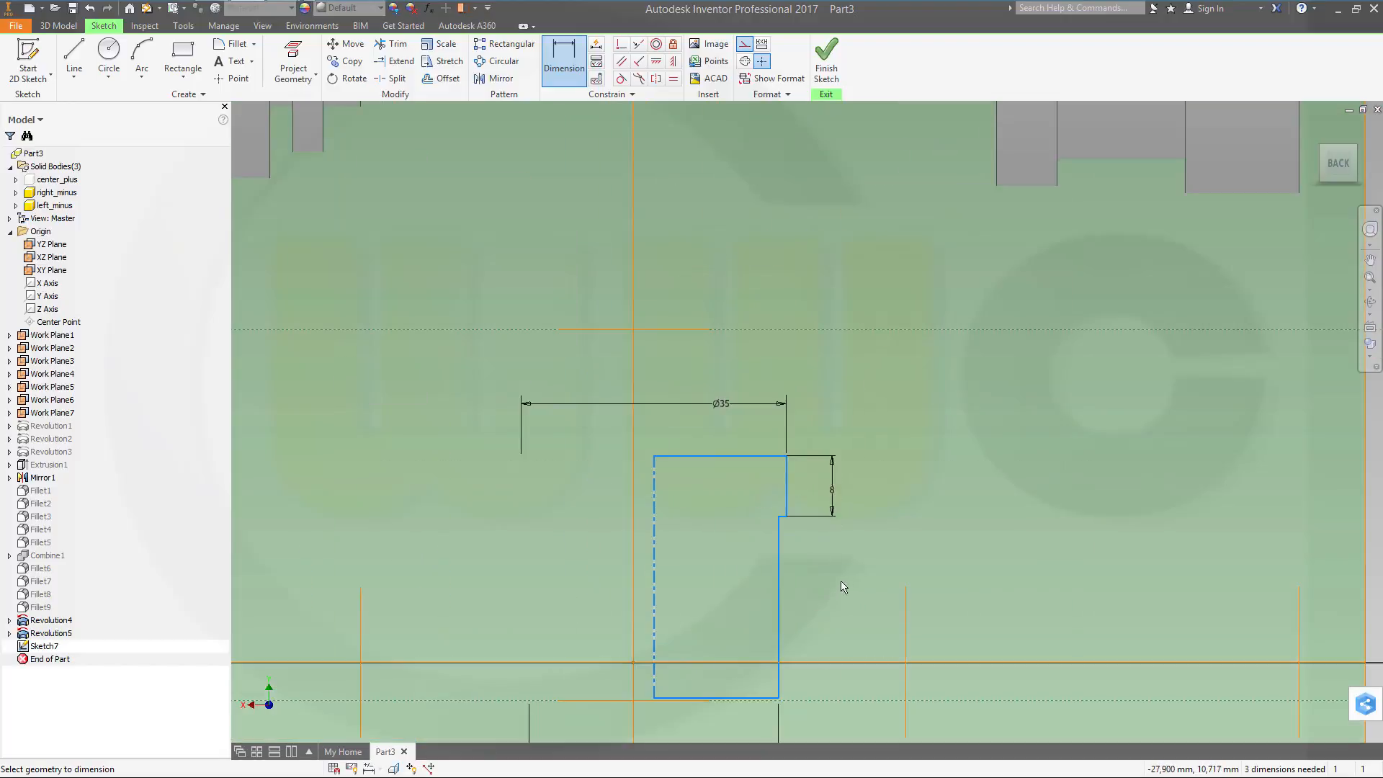
Step: Set the height of the lower section, from the bottom edge to the step, to 30 mm
left_click(732, 698)
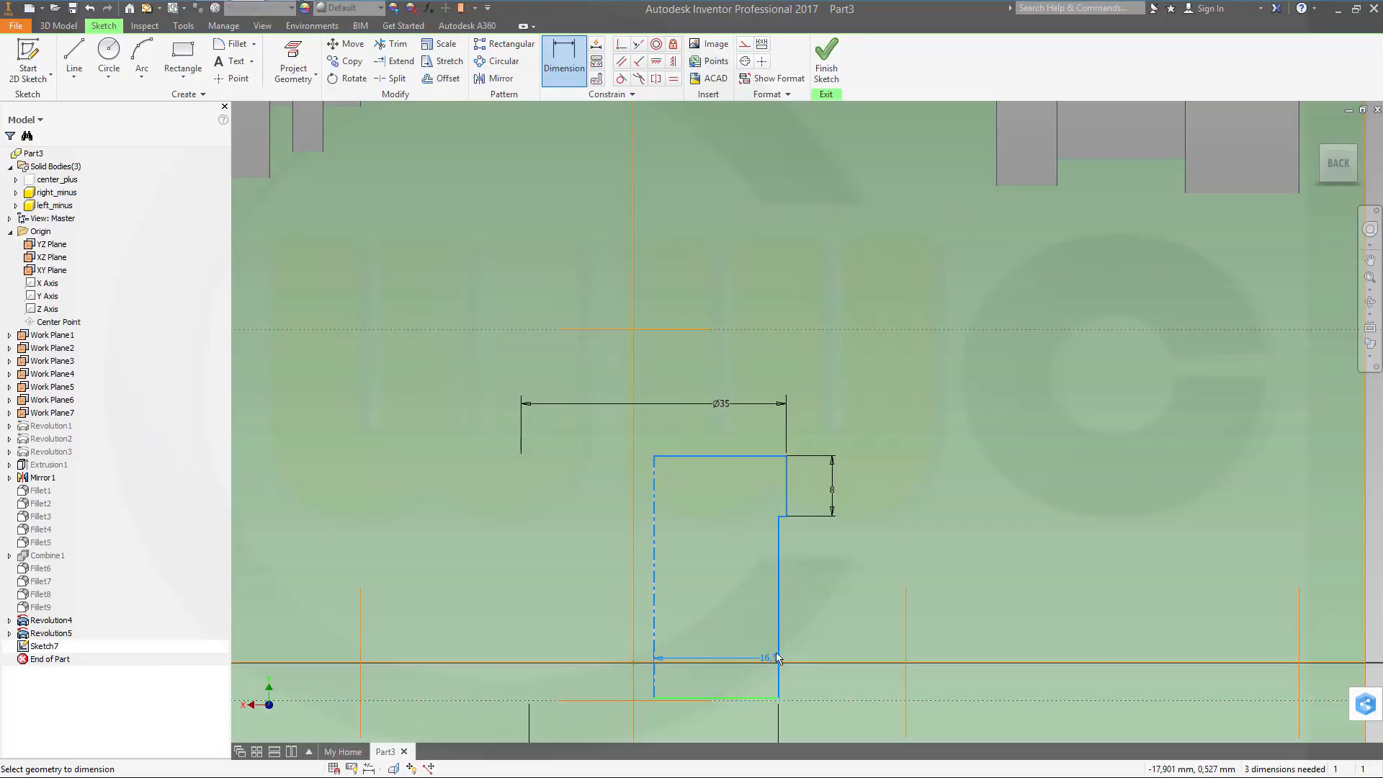
scroll(787, 532, "up", 1)
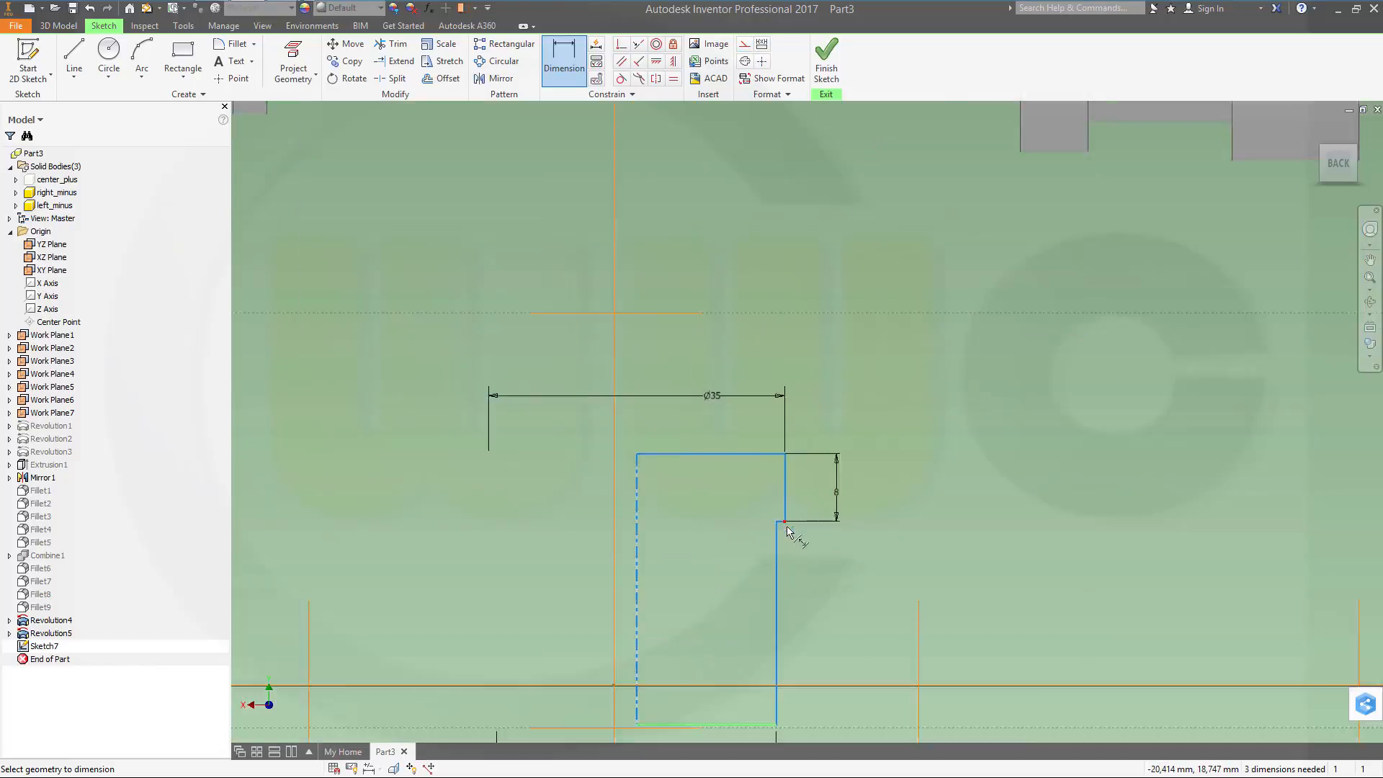
scroll(787, 531, "up", 8)
left_click(781, 520)
left_click(787, 544)
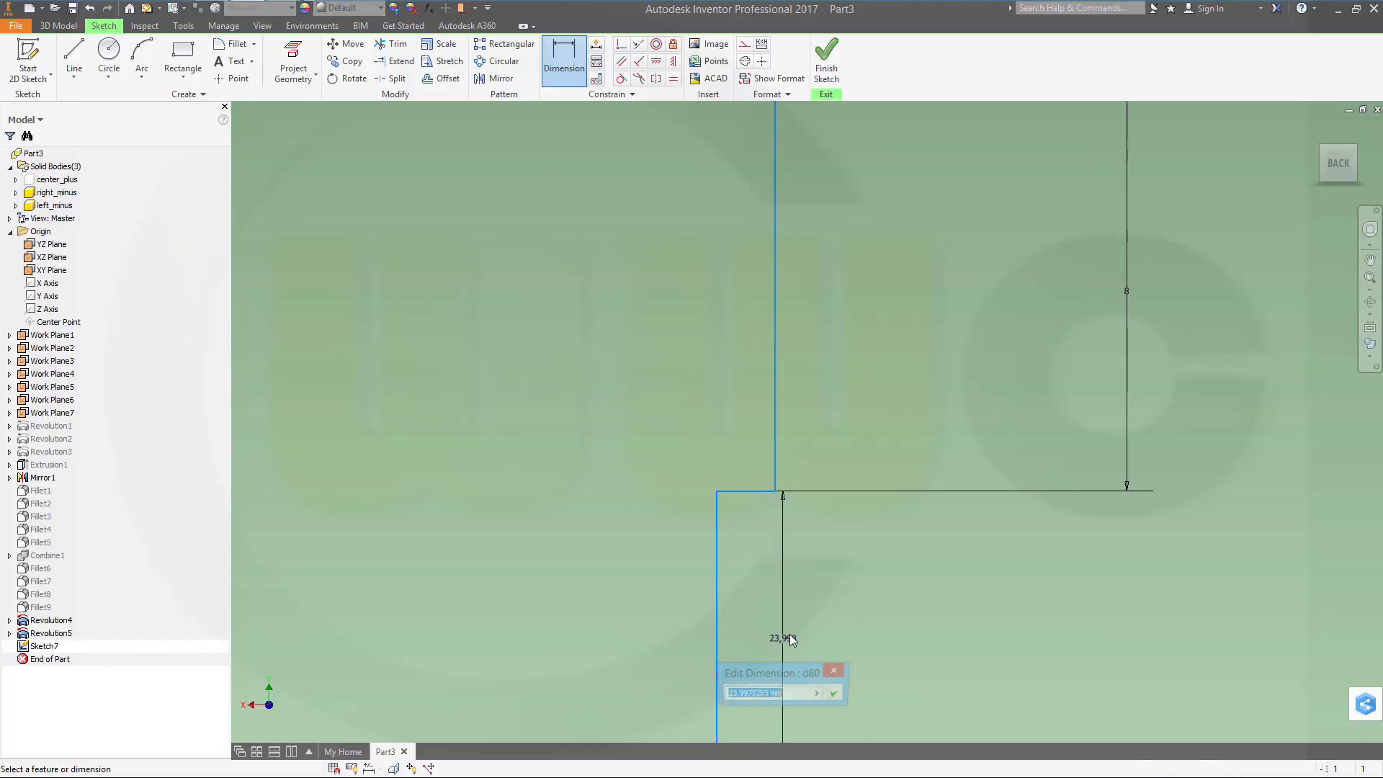
type("24")
key("Return")
scroll(800, 624, "up", 7)
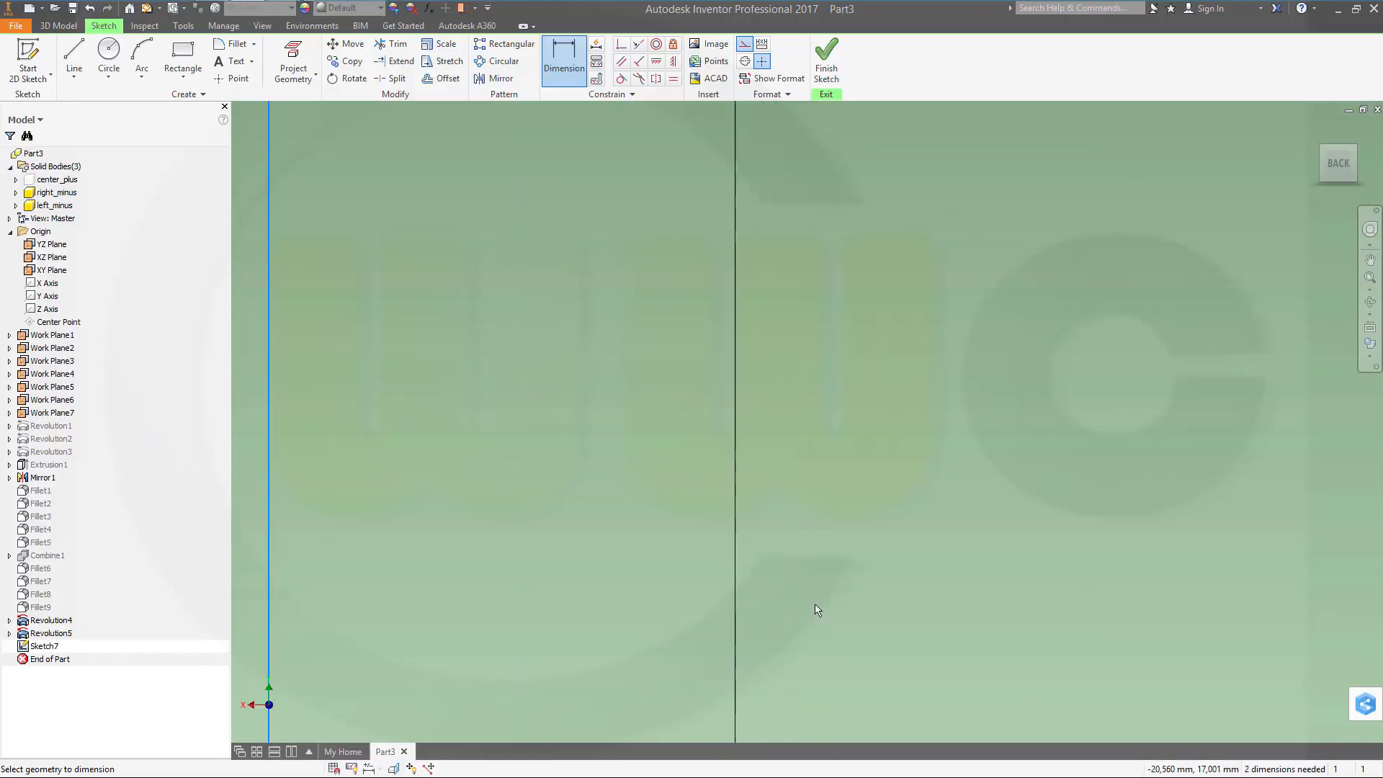
scroll(817, 610, "down", 4)
scroll(848, 651, "down", 2)
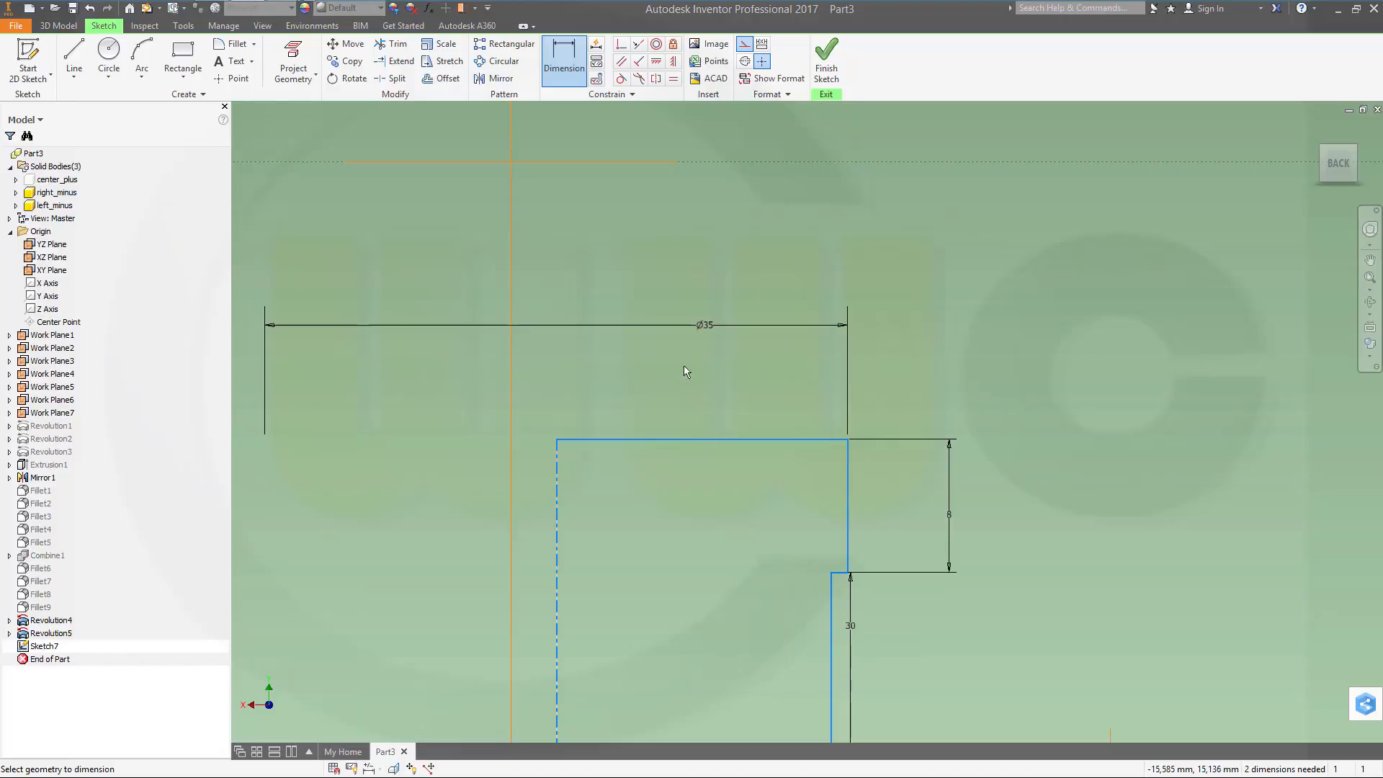
Step: Make the centerline collinear with the projected vertical axis and the profile's bottom edge collinear with the lower projected horizontal line
scroll(800, 482, "up", 5)
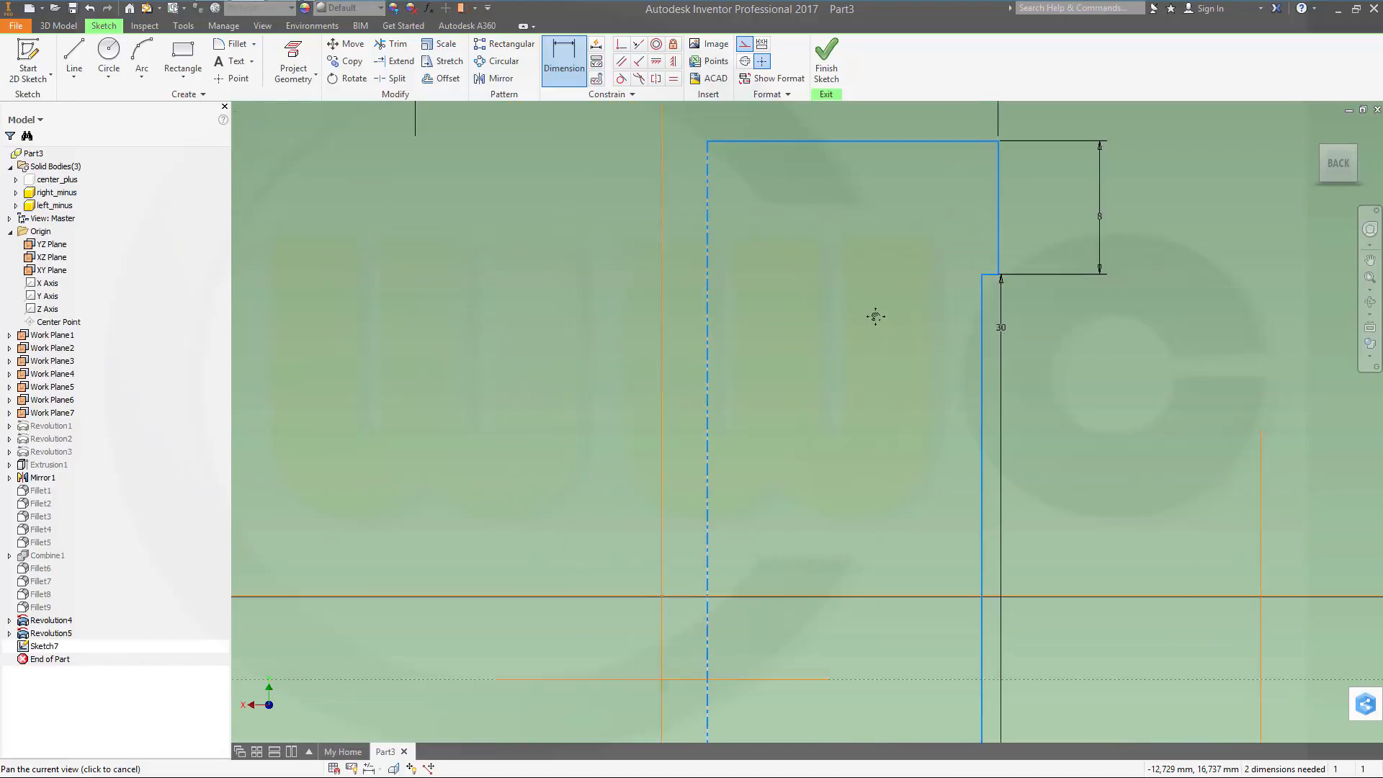
scroll(883, 375, "down", 5)
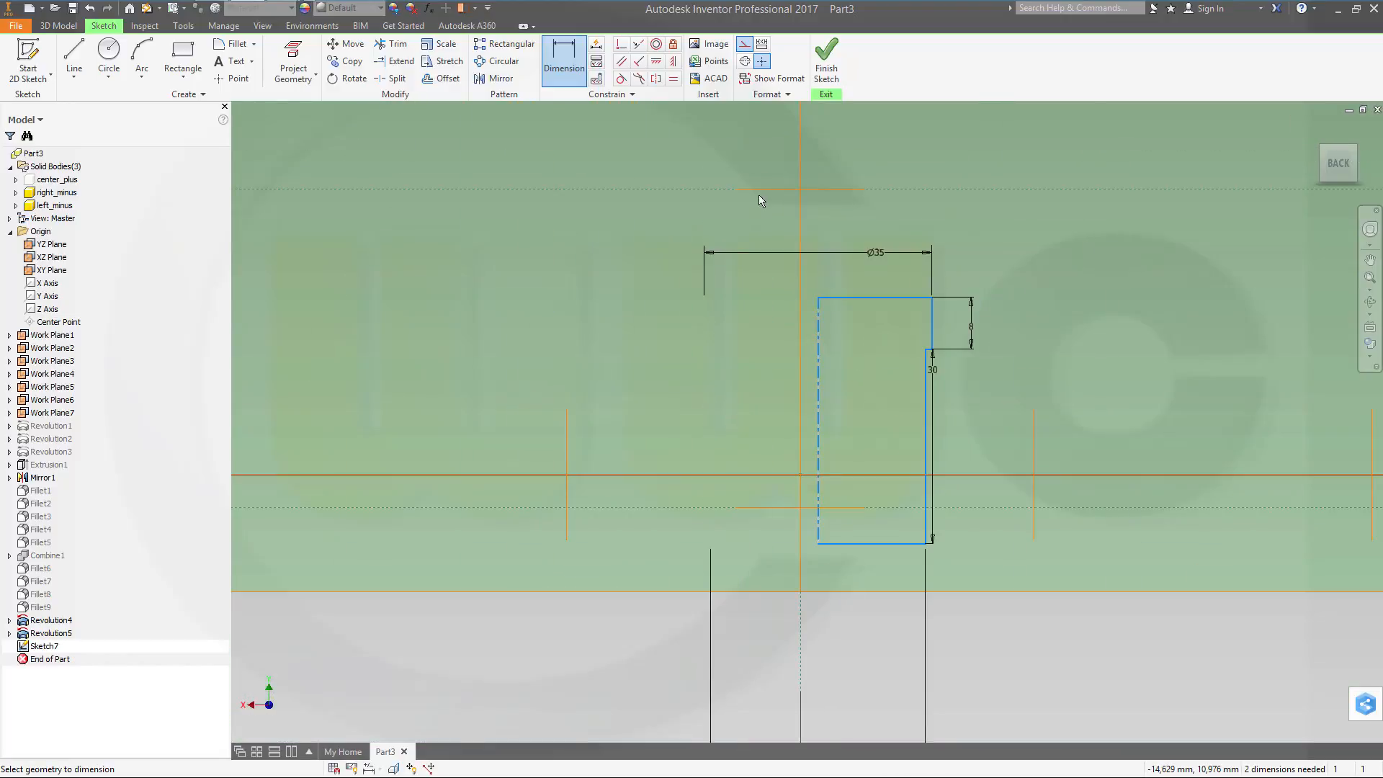
left_click(818, 375)
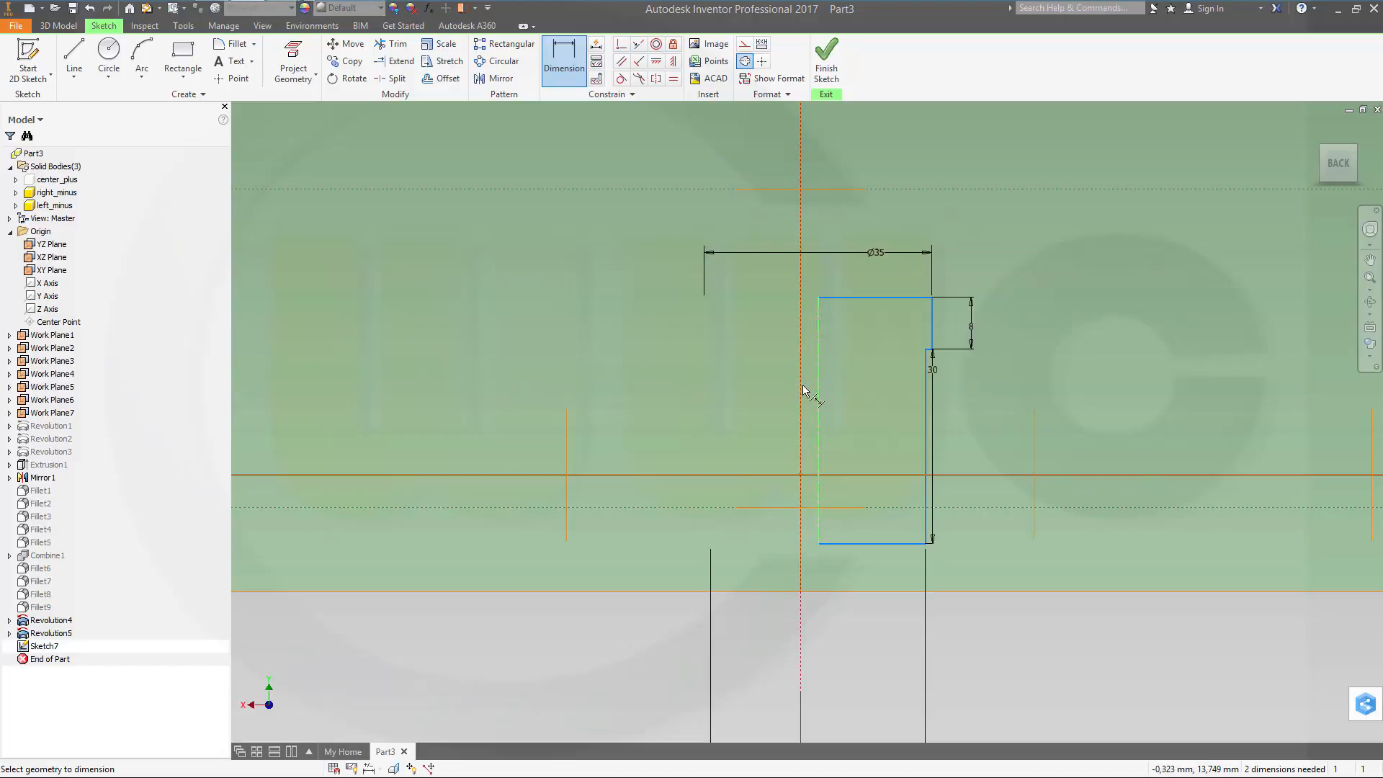
left_click(803, 390)
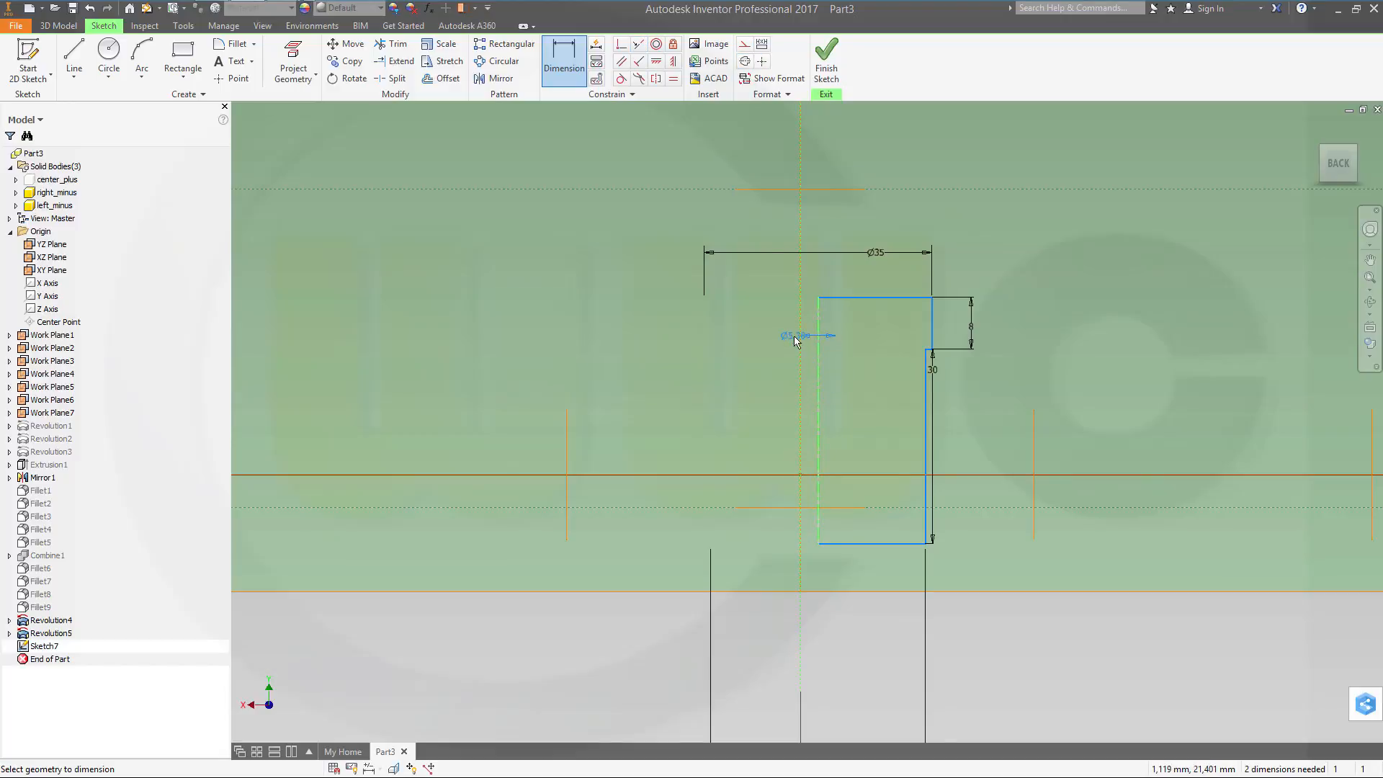
left_click(638, 44)
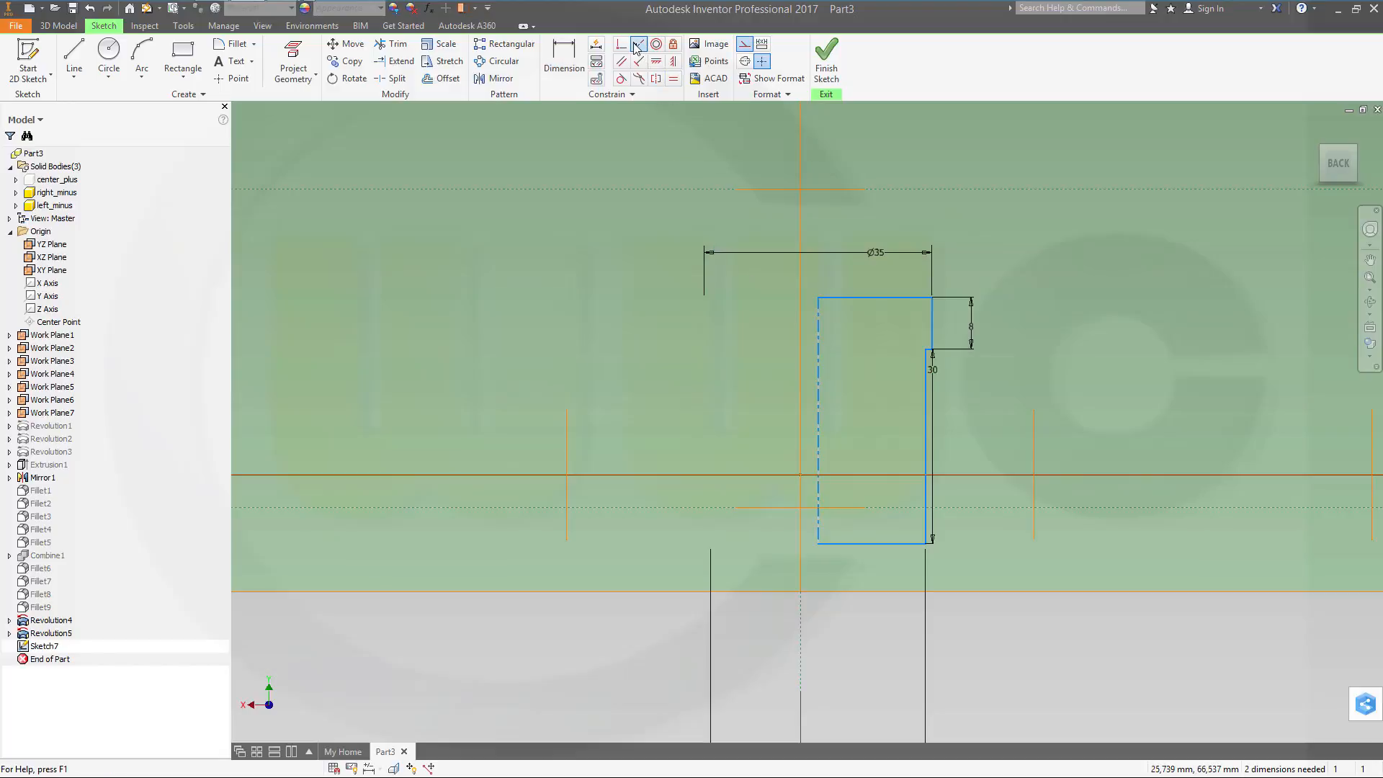
left_click(818, 399)
left_click(800, 407)
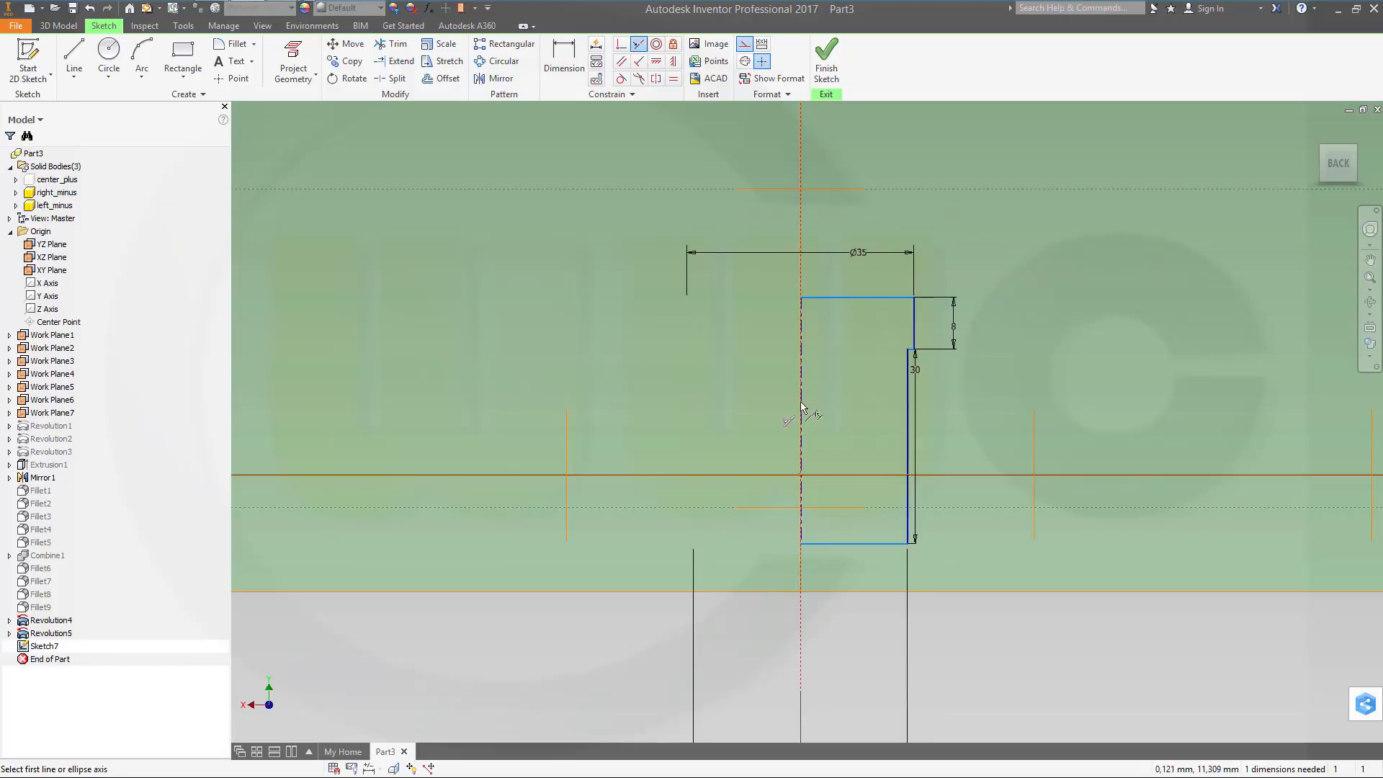
left_click(852, 545)
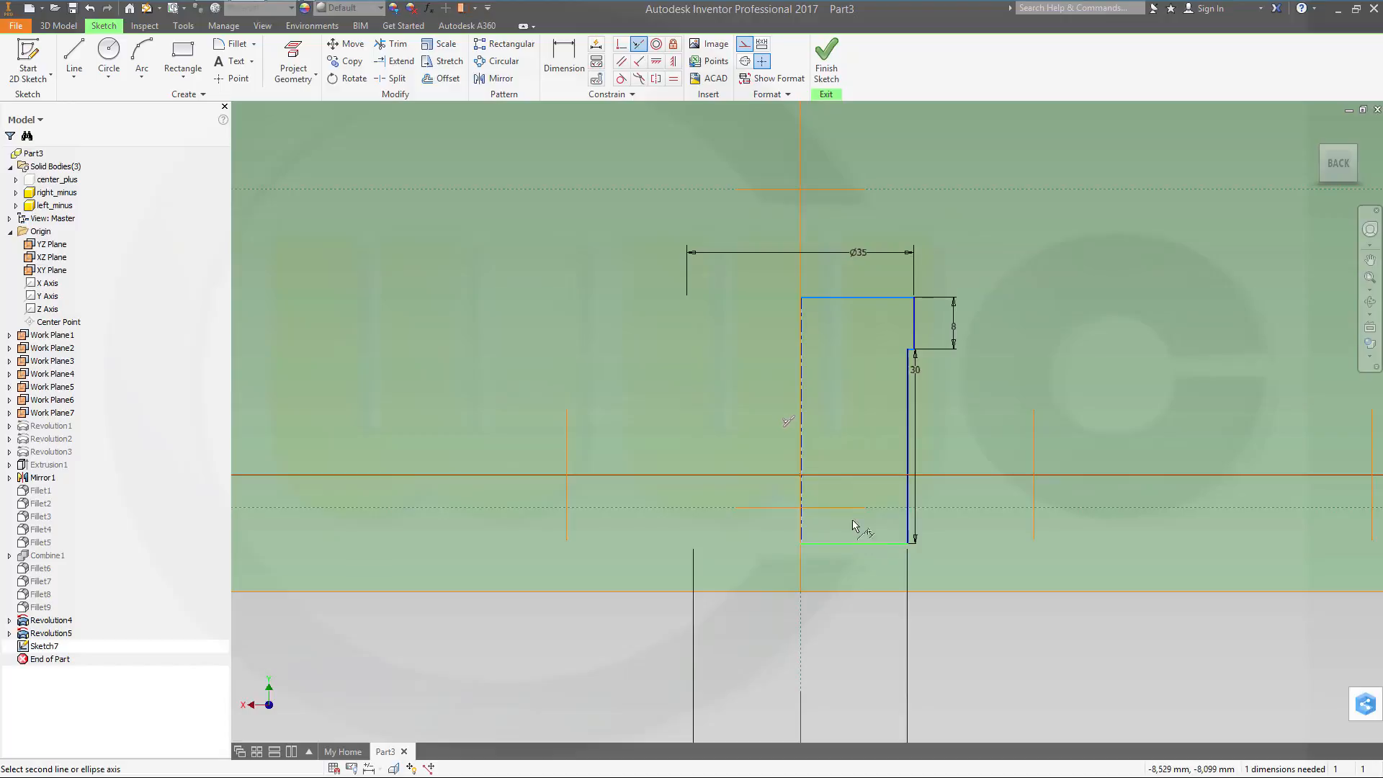
left_click(844, 508)
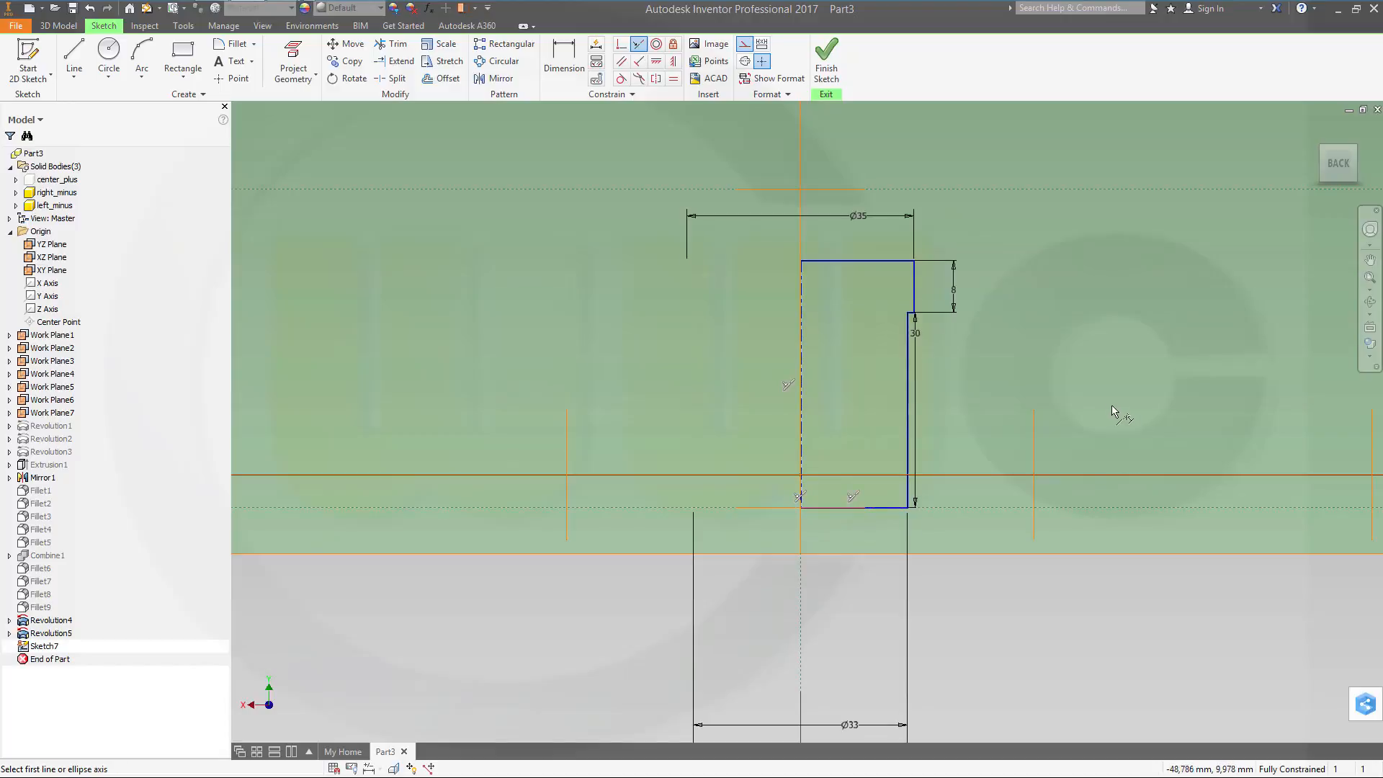
Step: Finish the sketch and revolve the stepped profile a full turn around its centerline as a new solid
left_click(826, 61)
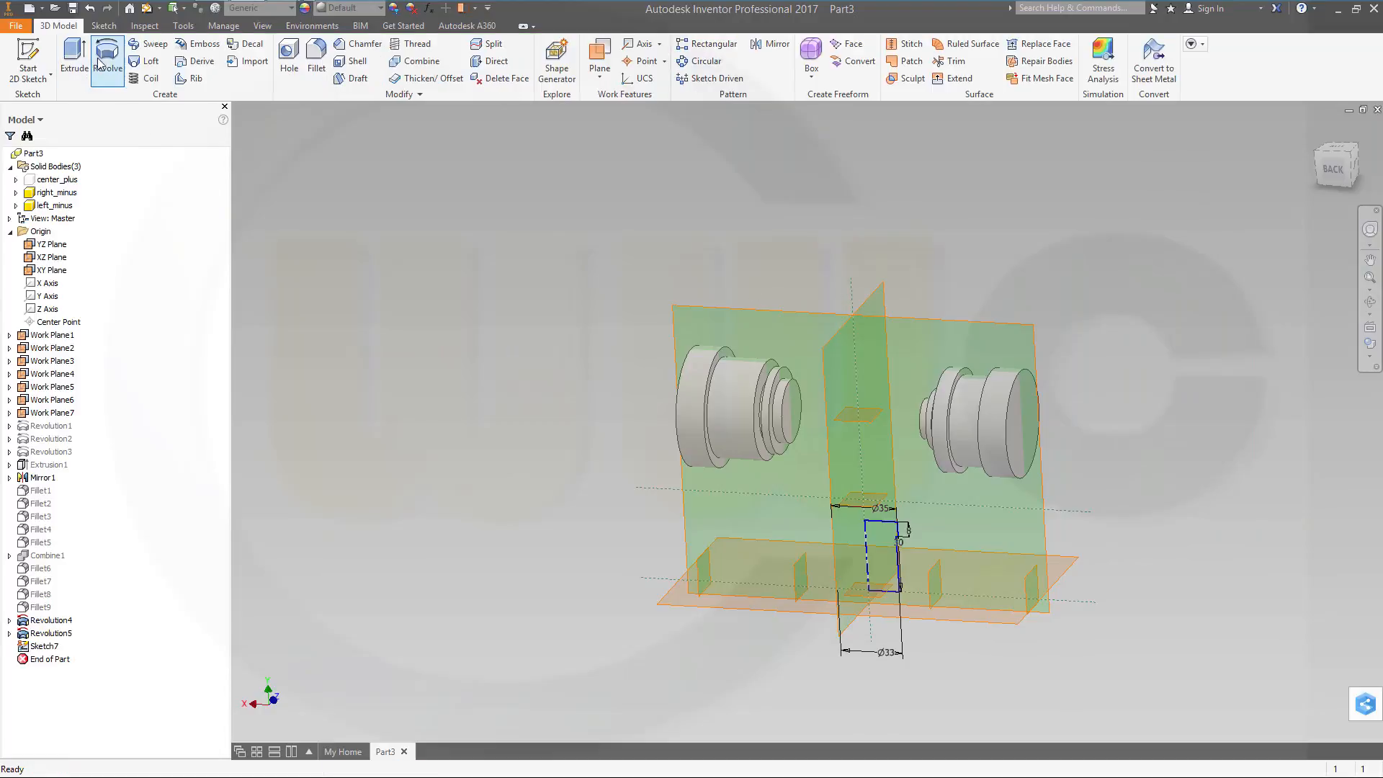
left_click(108, 54)
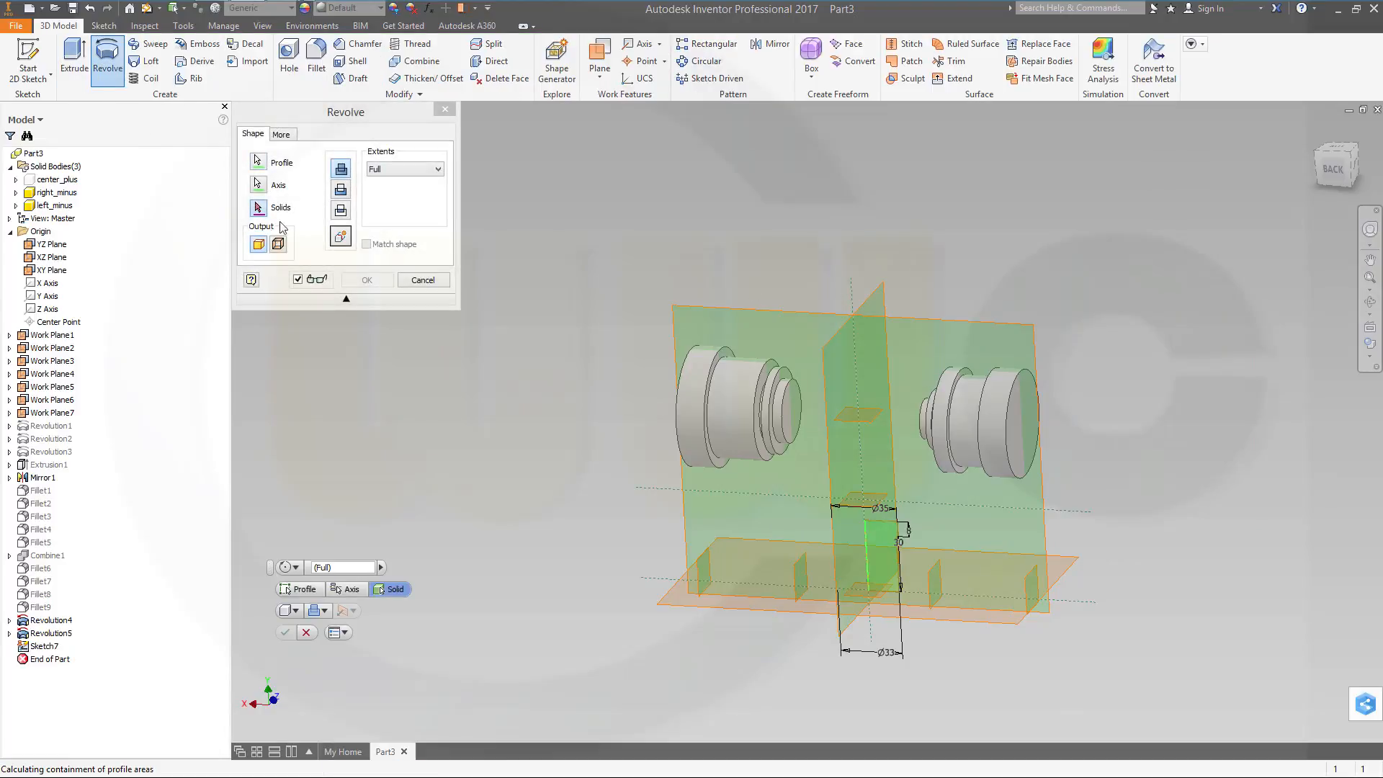
left_click(341, 237)
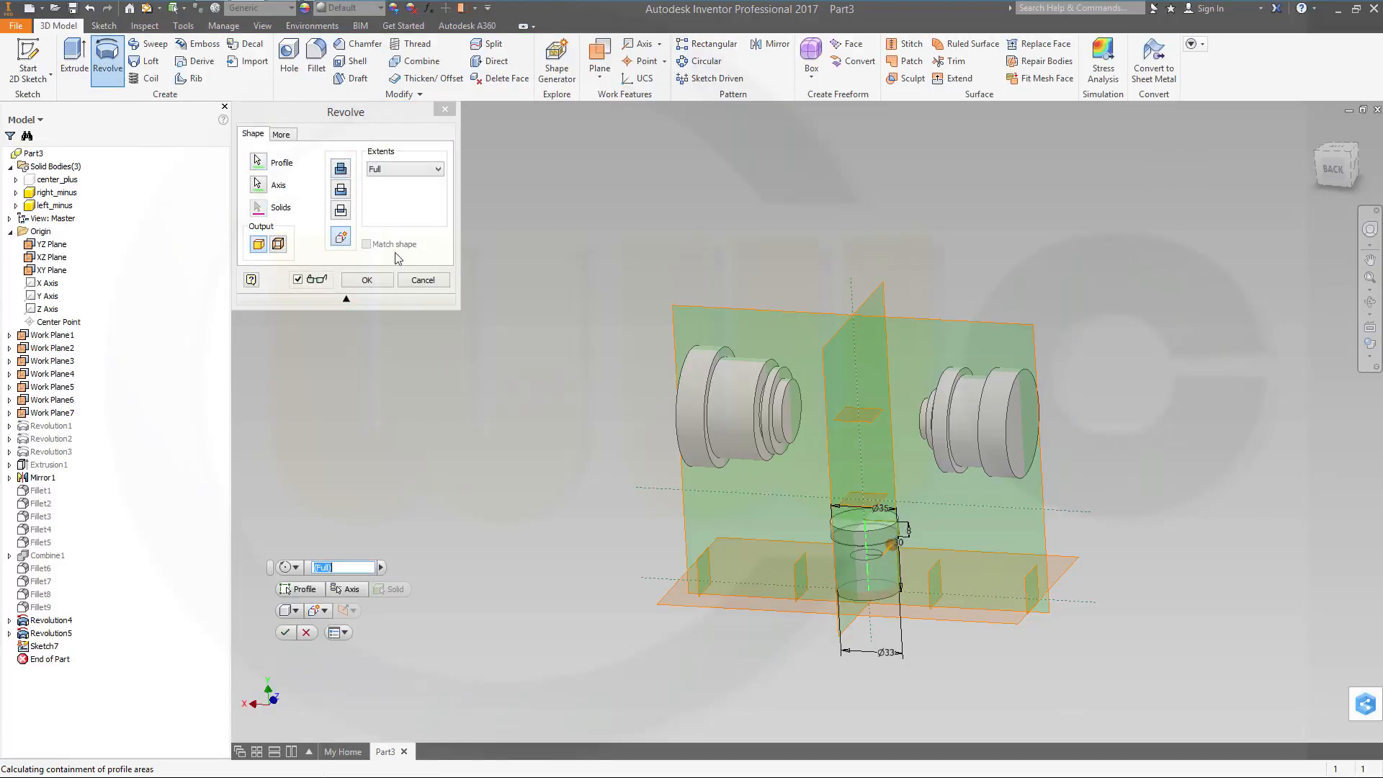
left_click(360, 280)
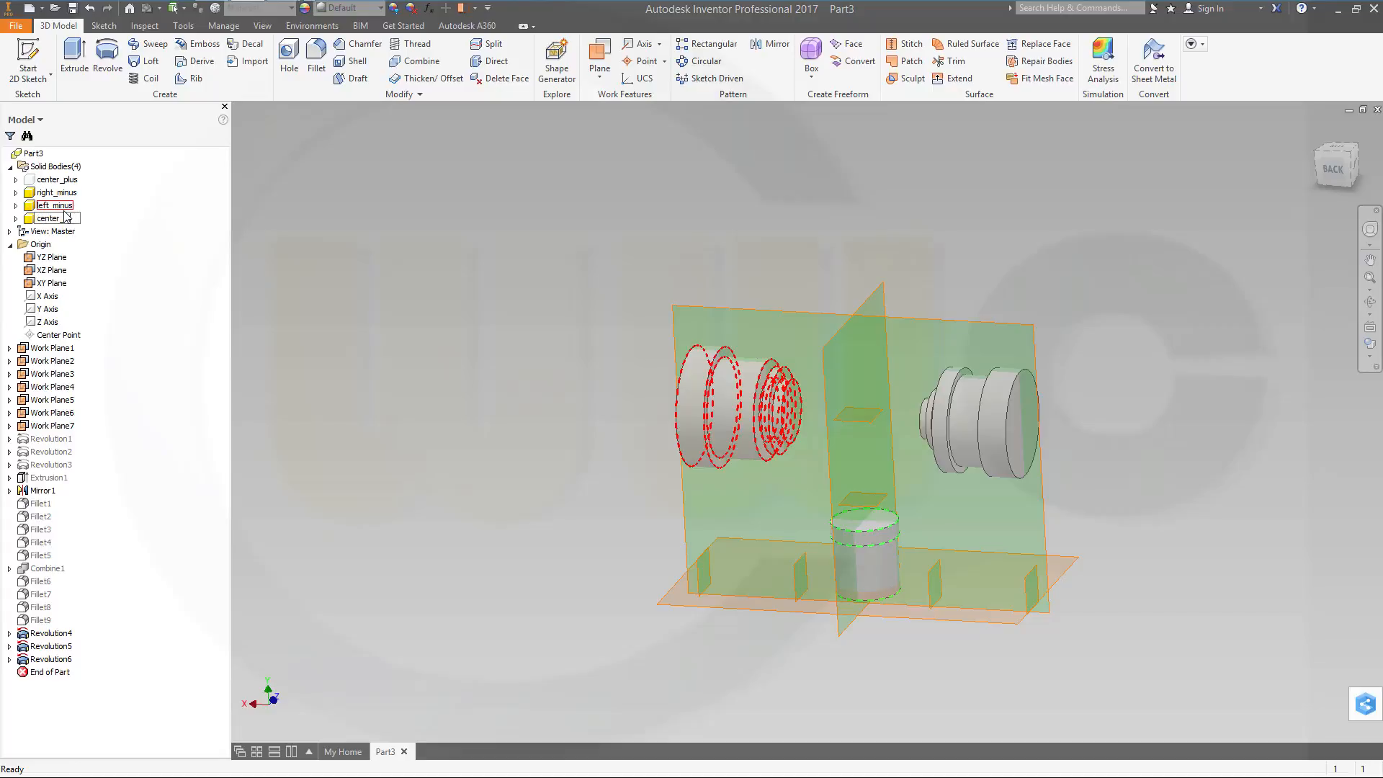
Step: Rename the newly revolved solid body as center_minus
key("Return")
key("Up")
left_click(575, 340)
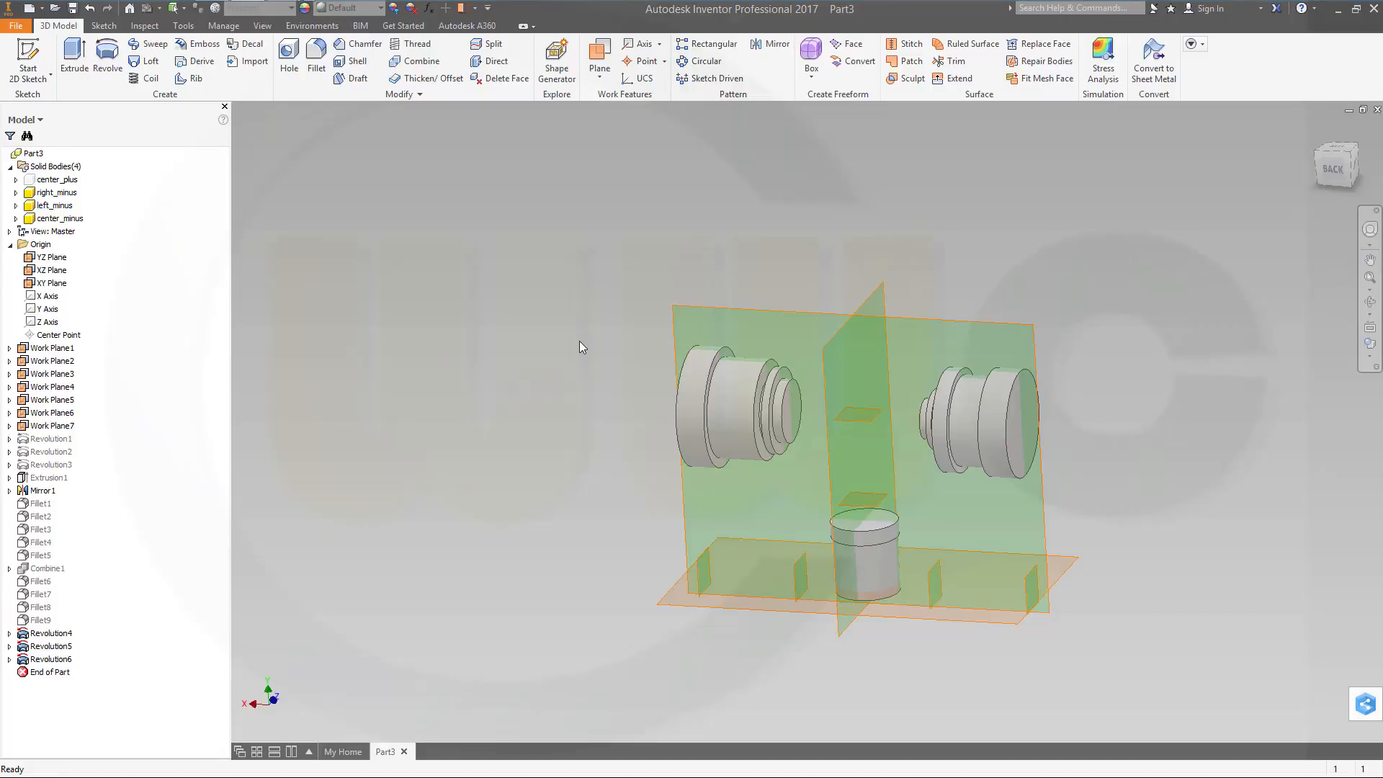
middle_click_drag(564, 357, 605, 335, "shift")
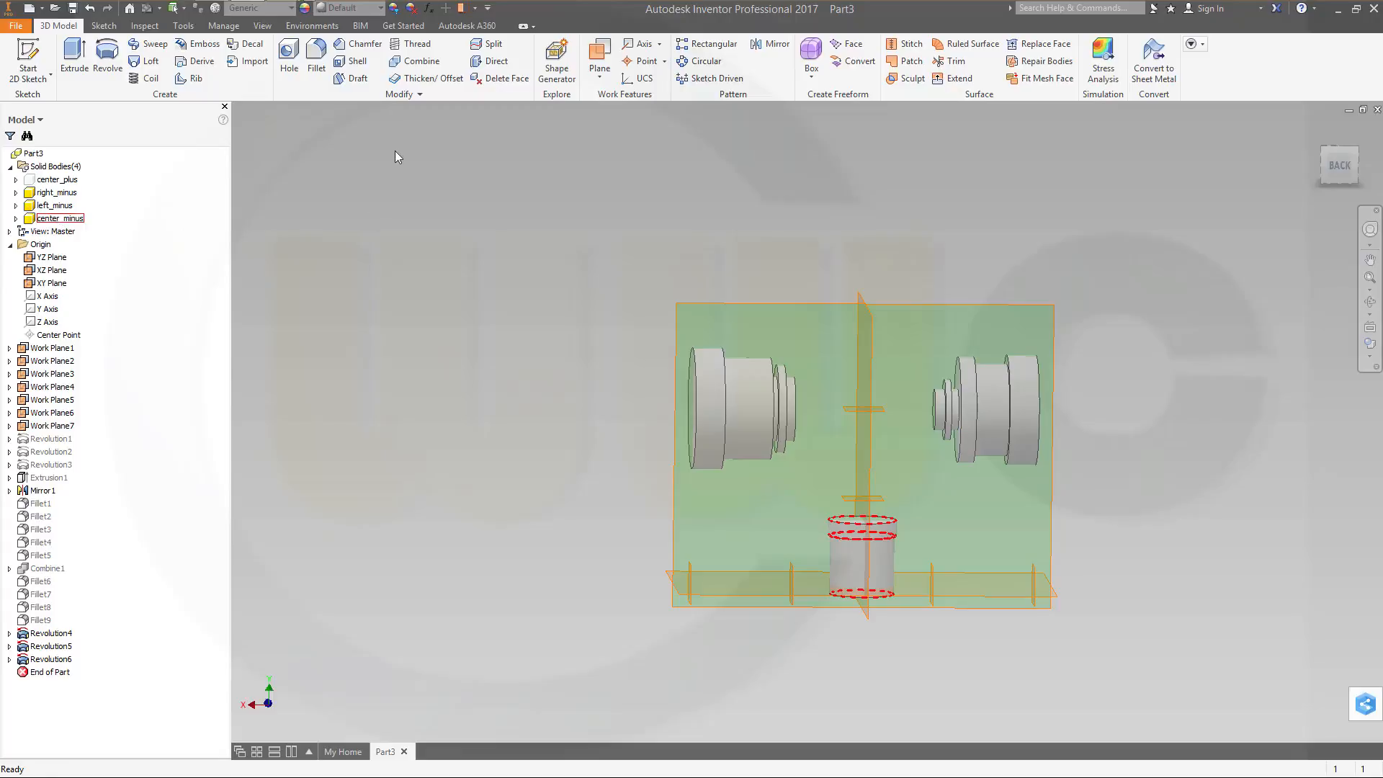
Step: Combine right_minus and left_minus into the base body center_minus with a Join operation, without keeping the toolbodies
left_click(424, 61)
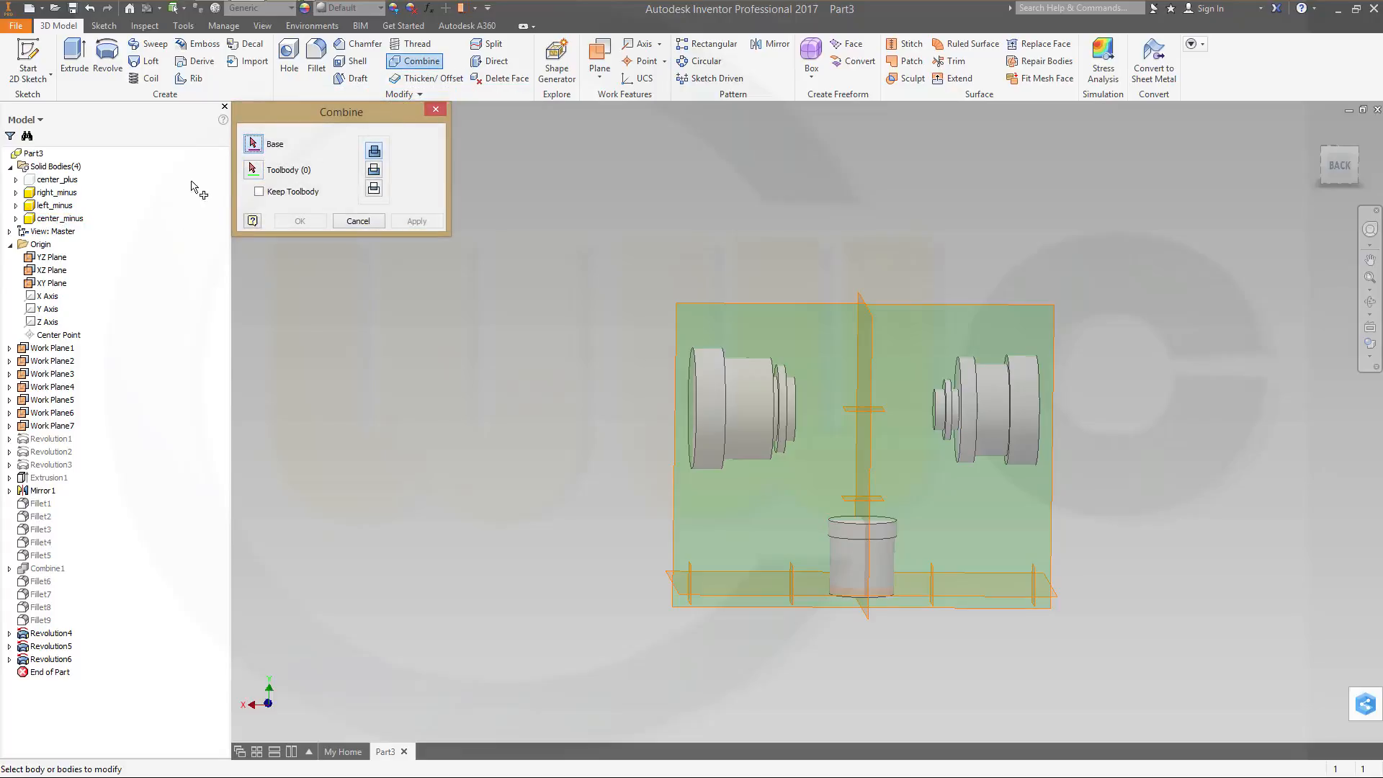
left_click(63, 220)
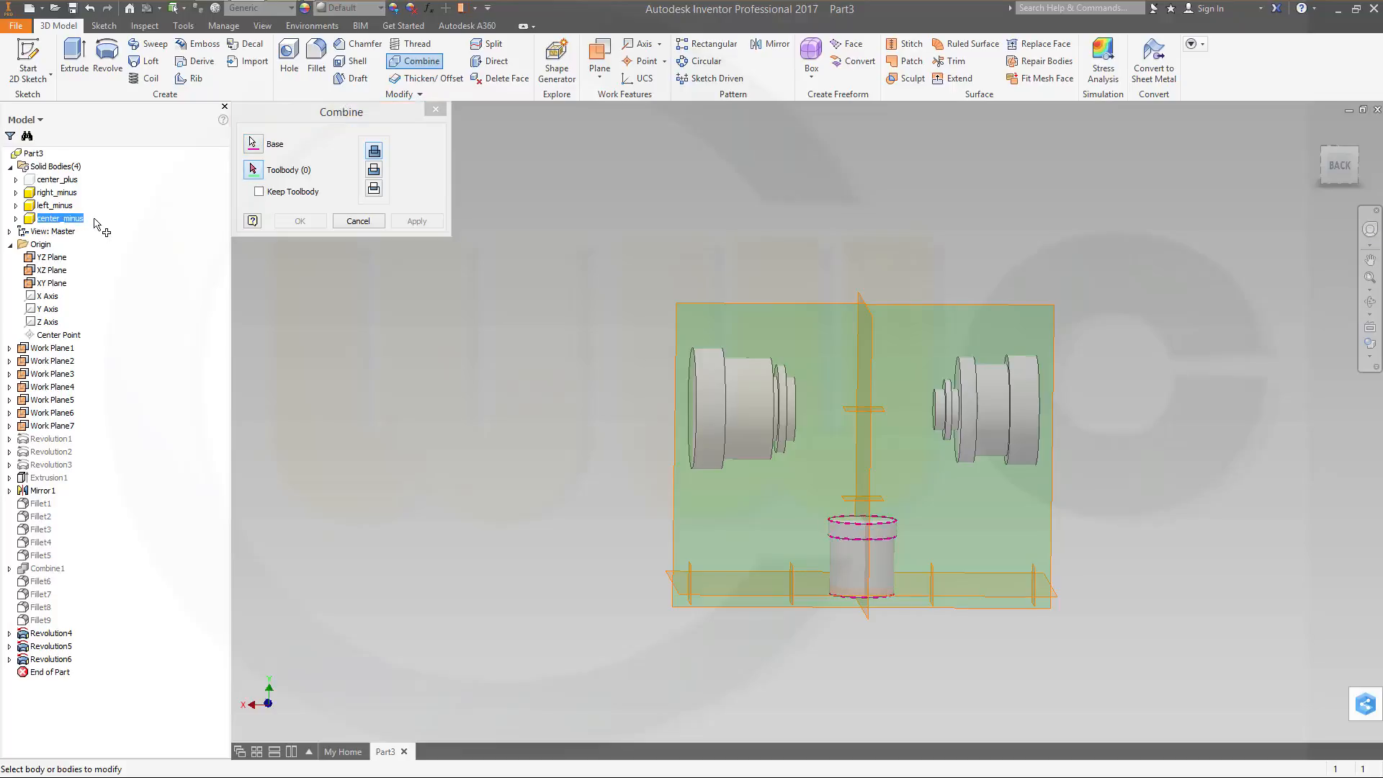
left_click(67, 193)
left_click(57, 206)
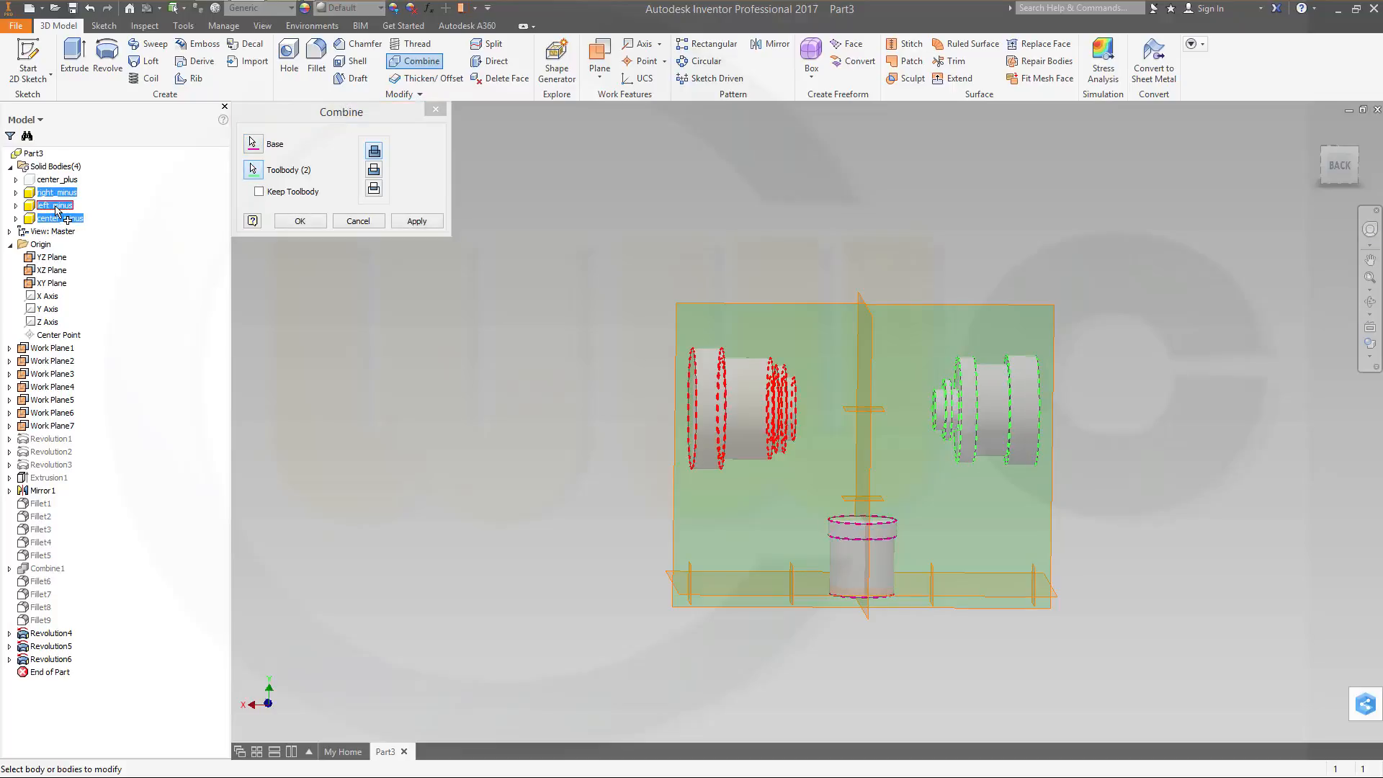
left_click(299, 221)
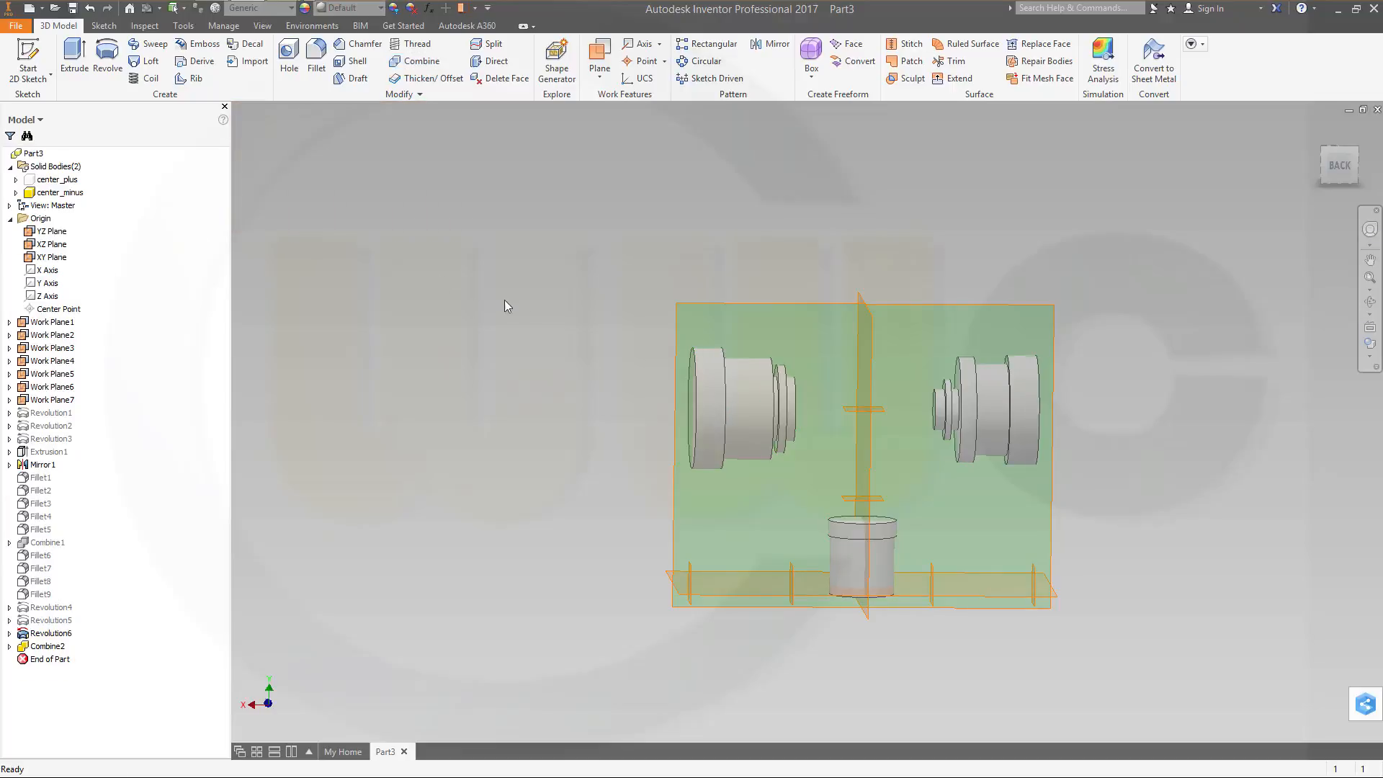
Step: Adjust the appearance of the center_minus body to a red colour with RGB values 255, 0, 72
middle_click_drag(541, 327, 510, 285)
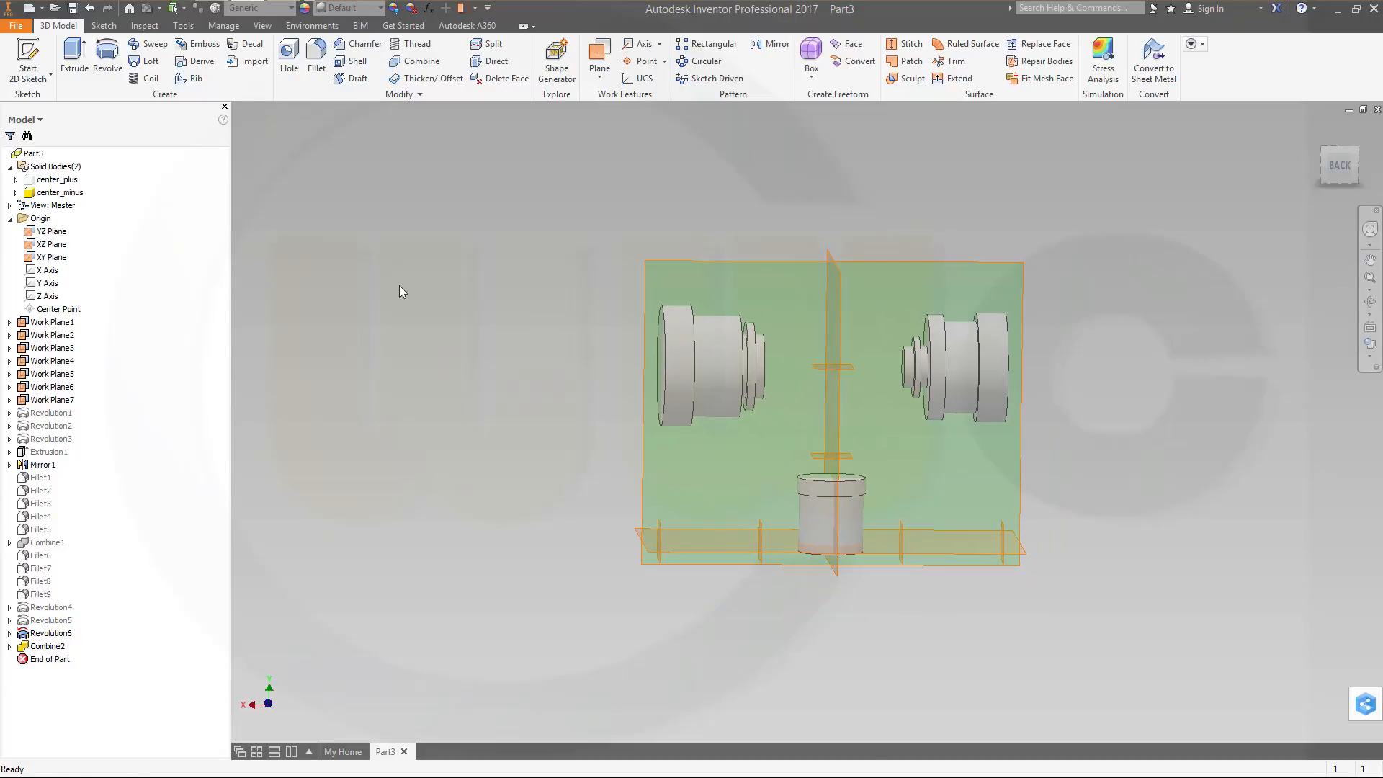
scroll(442, 303, "down", 1)
scroll(448, 304, "up", 3)
scroll(454, 308, "down", 2)
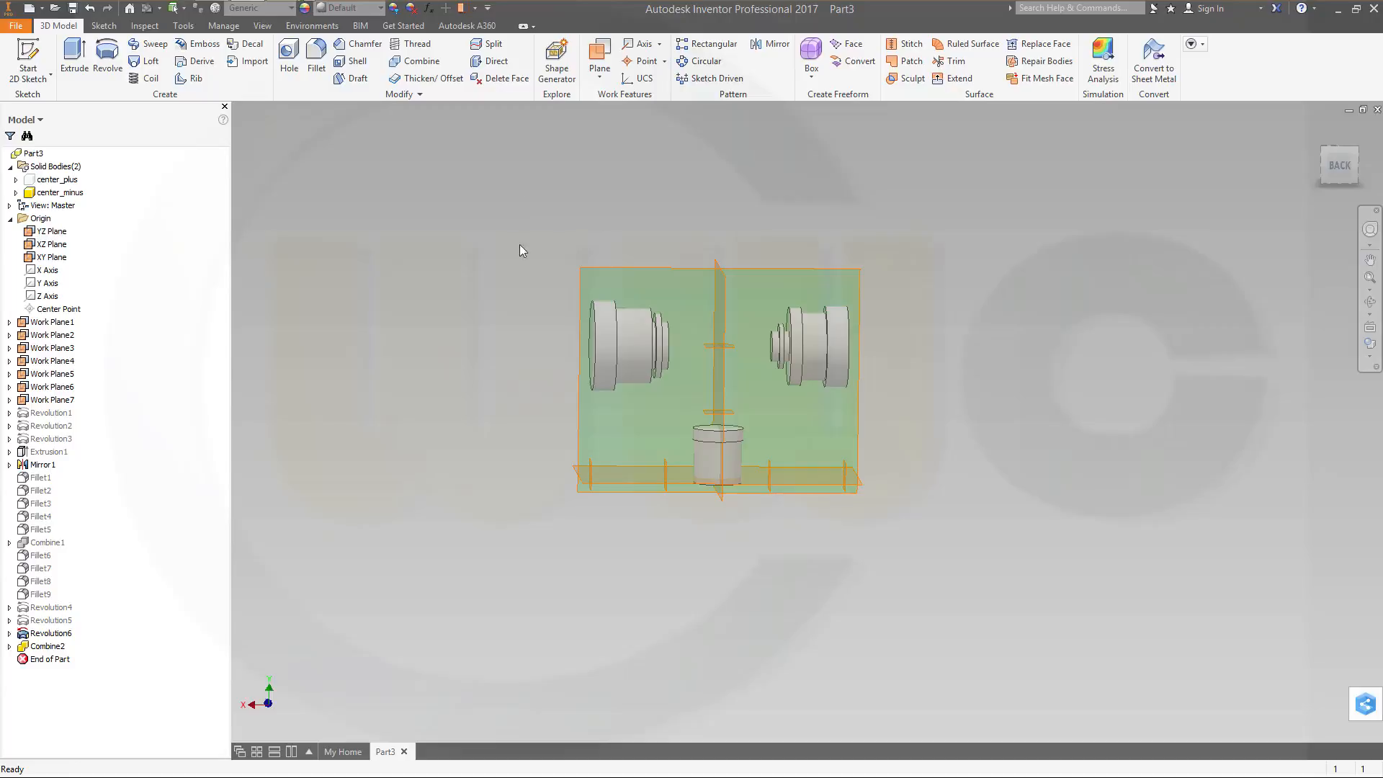
left_click(55, 195)
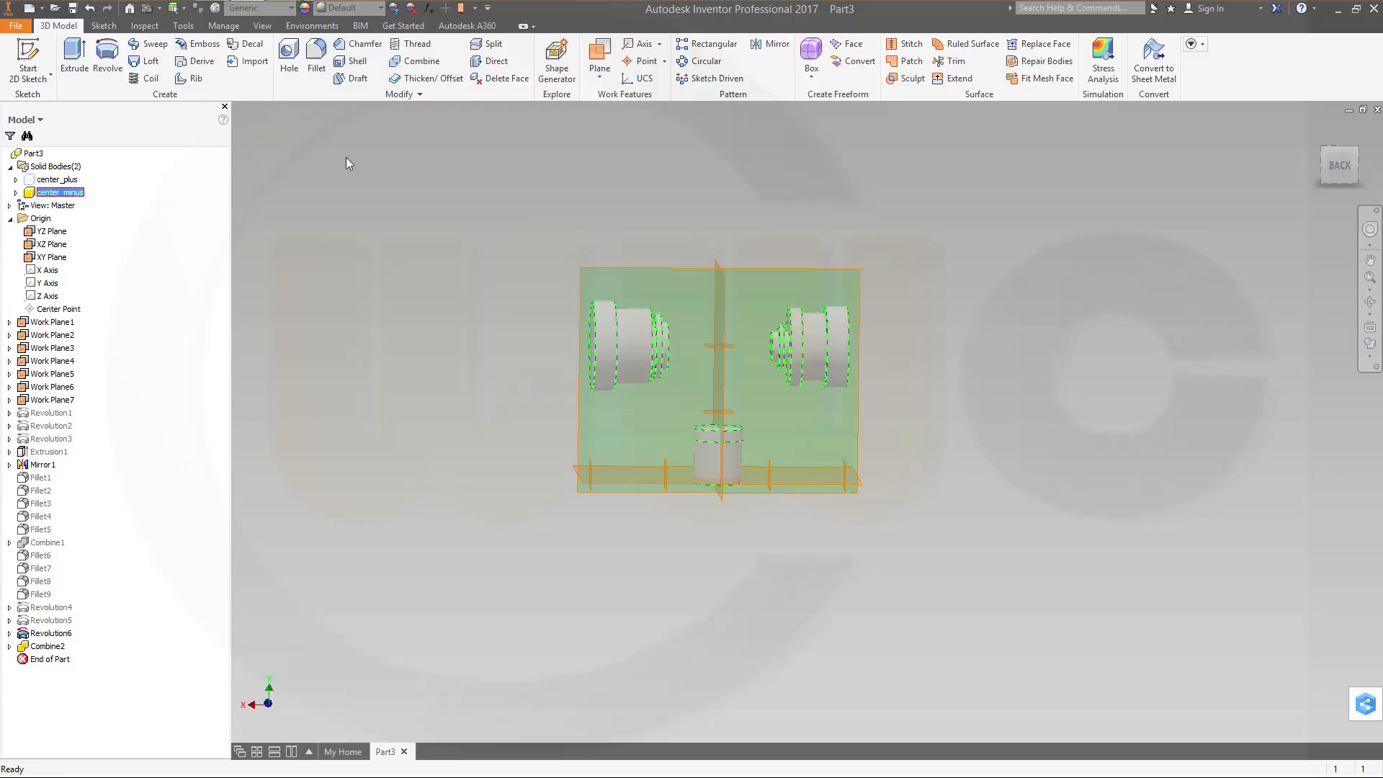
left_click(393, 8)
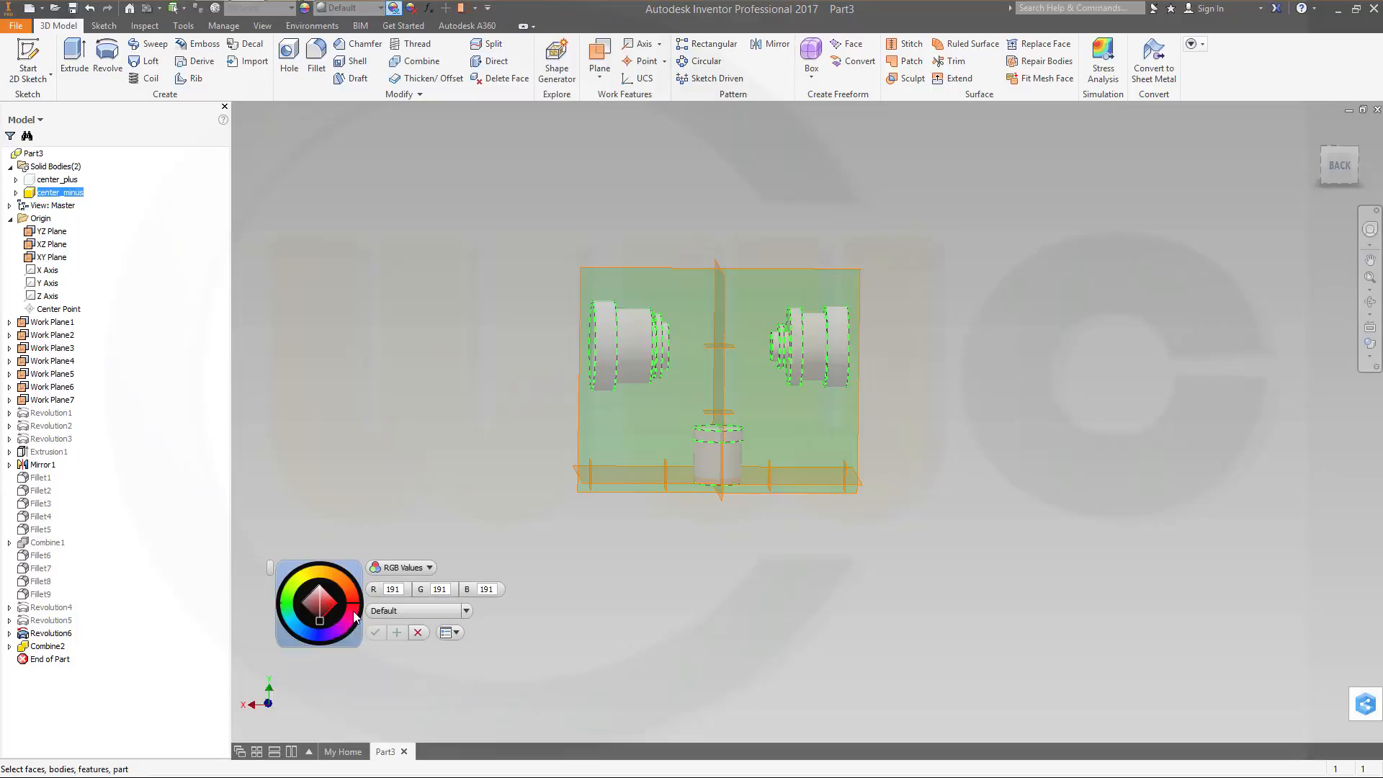
left_click(337, 602)
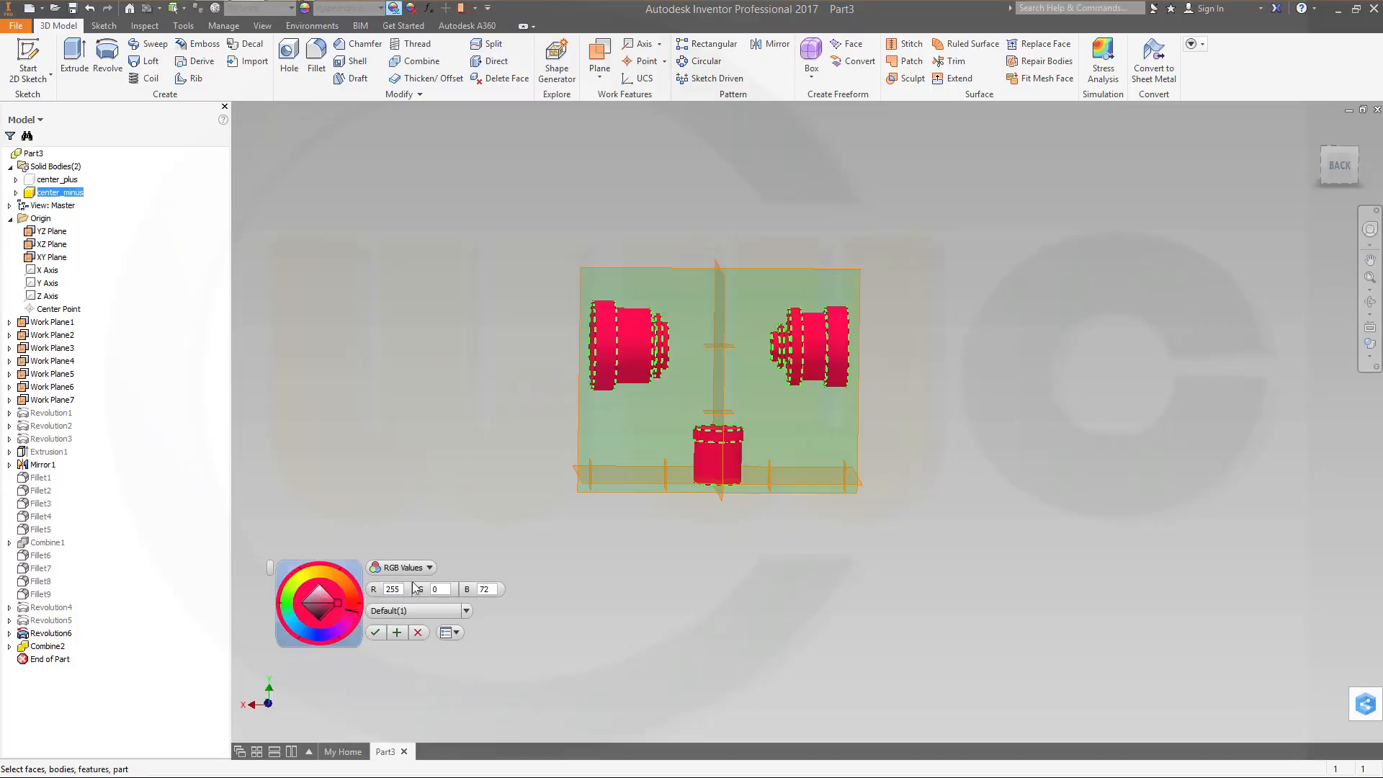
left_click(376, 633)
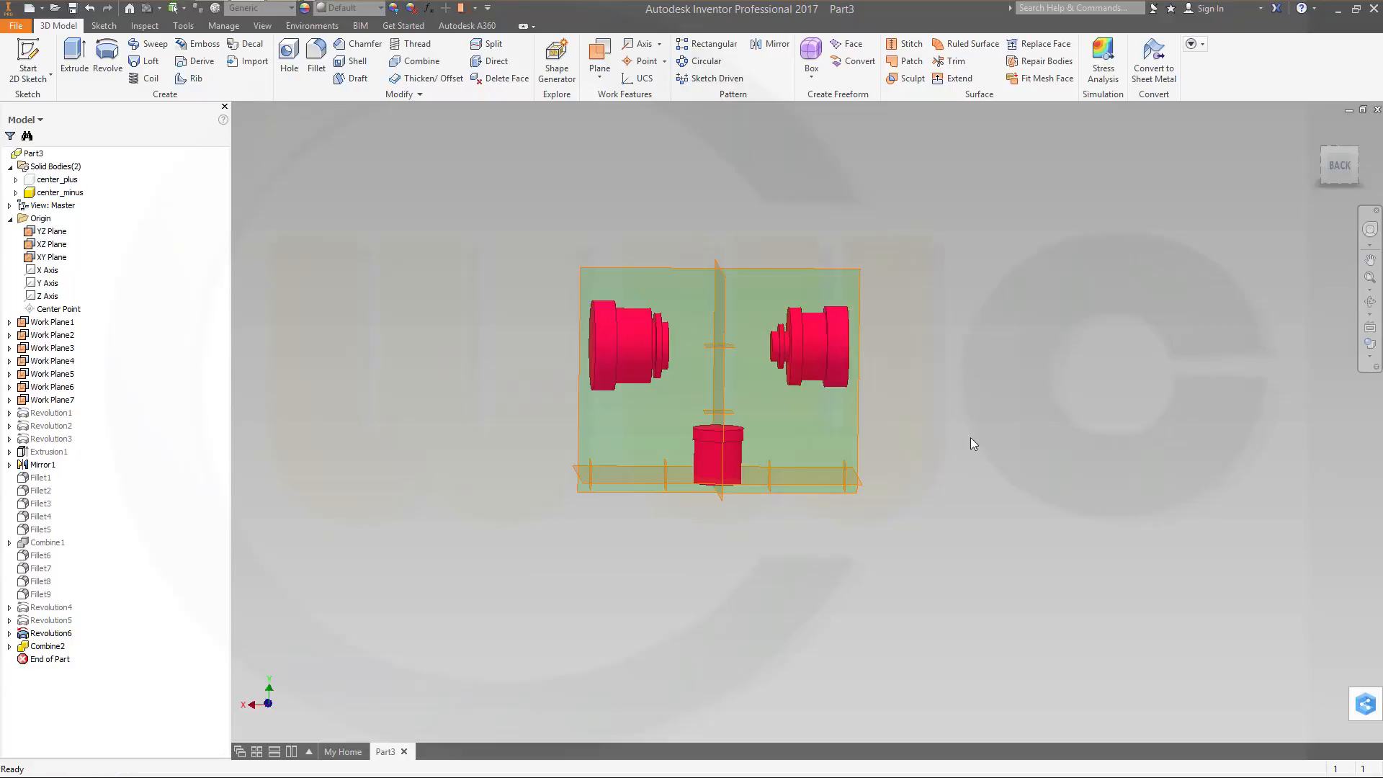
Step: Turn on the visibility of the hidden center_plus solid body
middle_click_drag(1016, 377, 1045, 365)
middle_click_drag(512, 382, 479, 356, "shift")
scroll(498, 333, "down", 2)
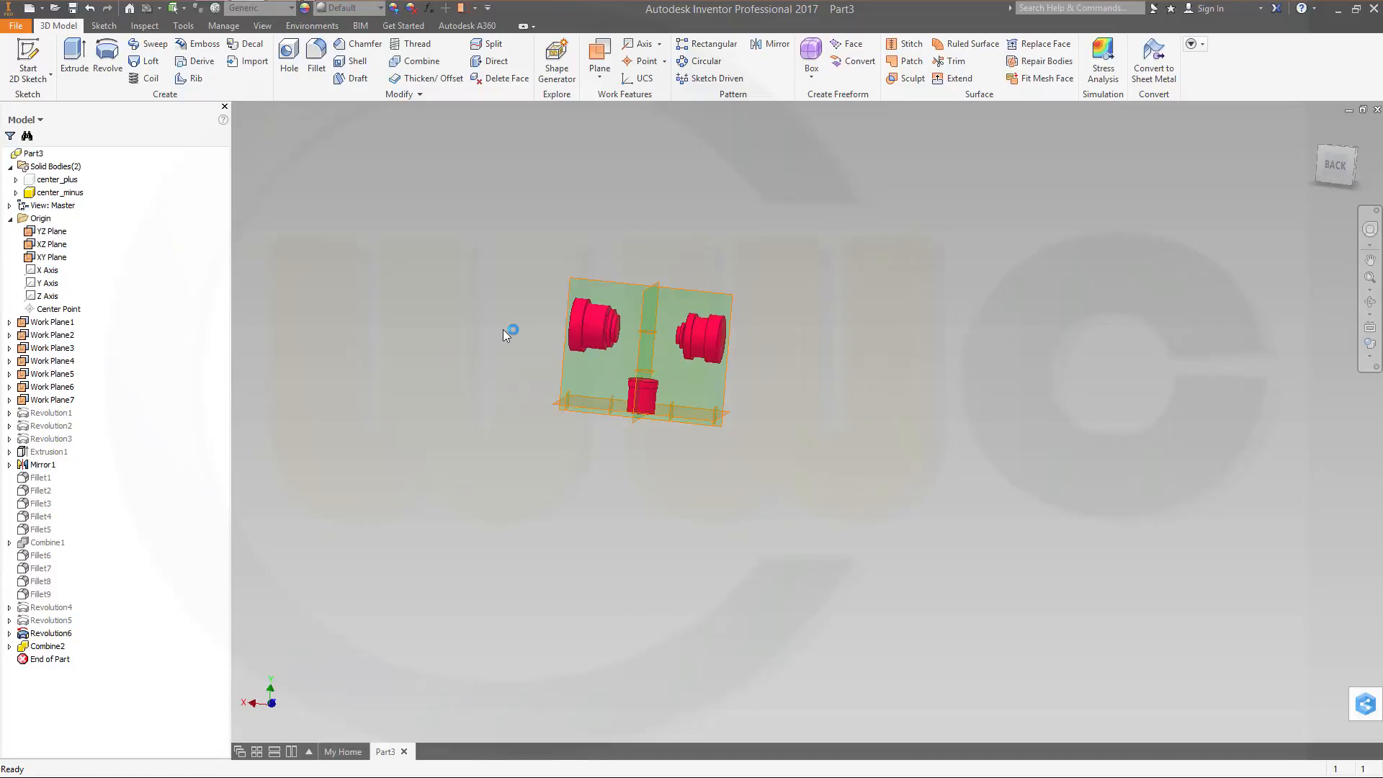
scroll(502, 330, "up", 5)
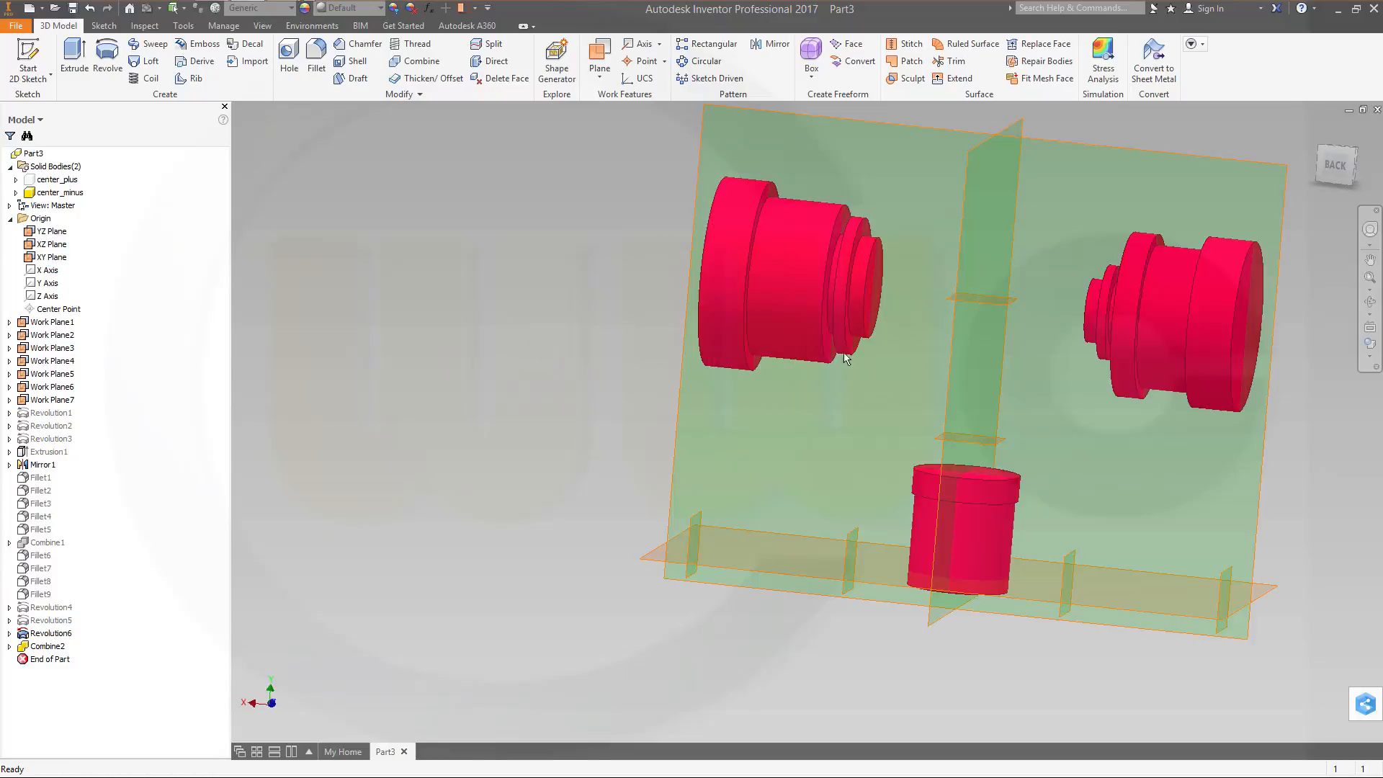
scroll(432, 382, "down", 3)
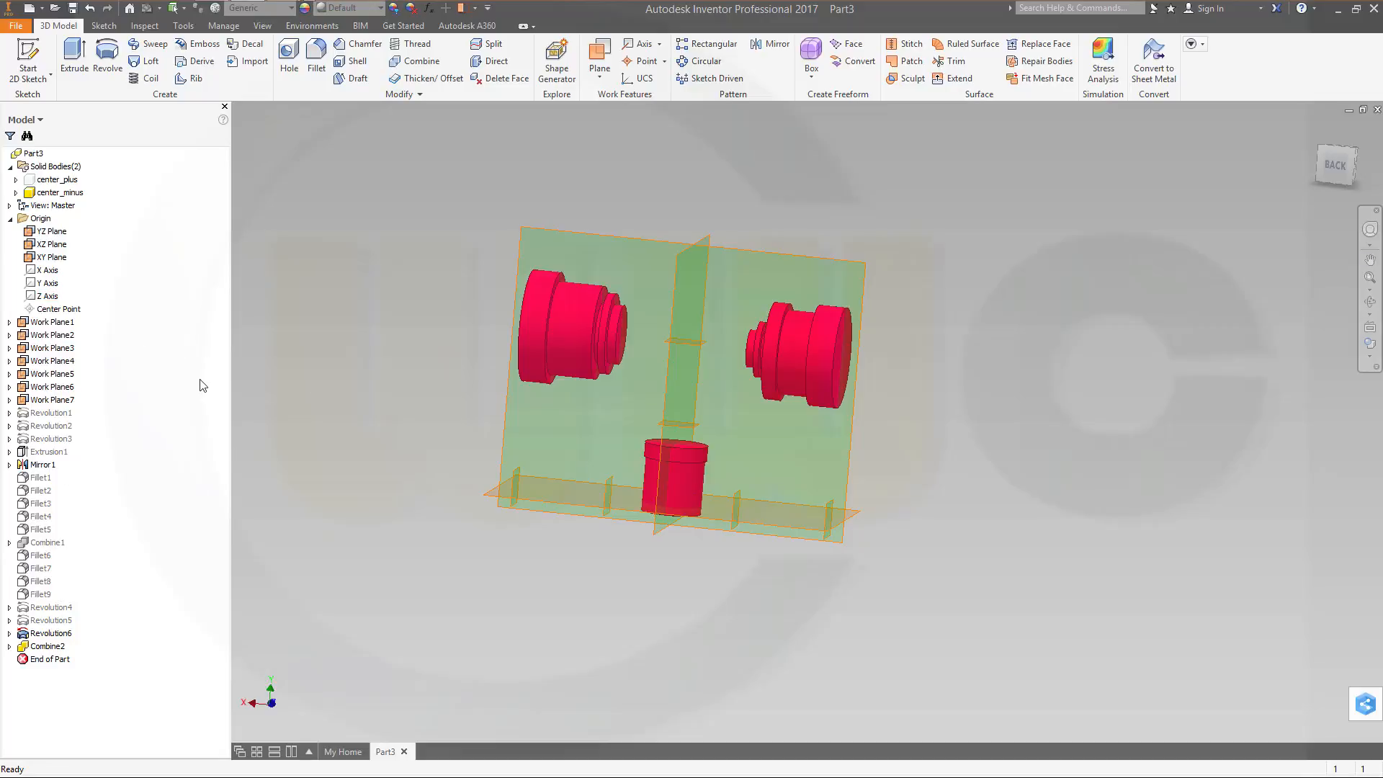
right_click(65, 180)
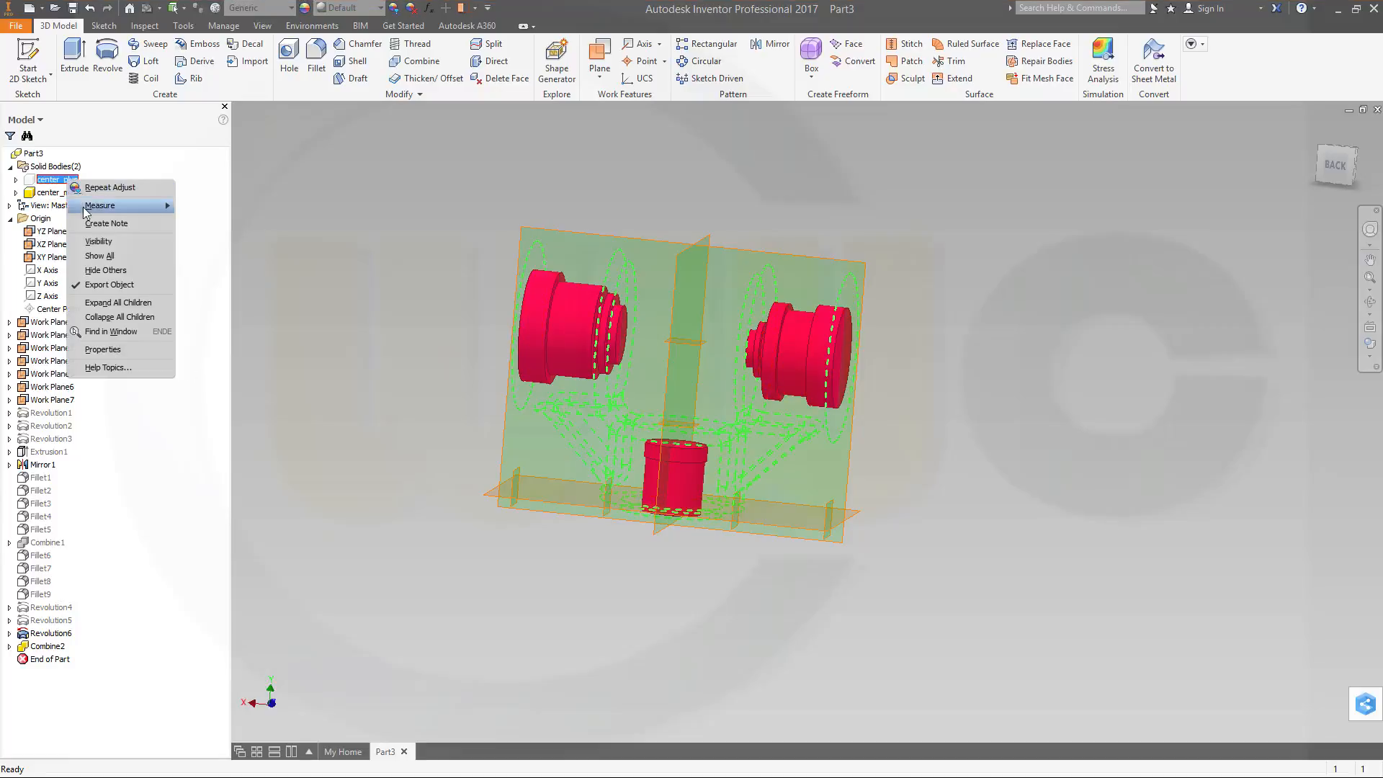
left_click(99, 241)
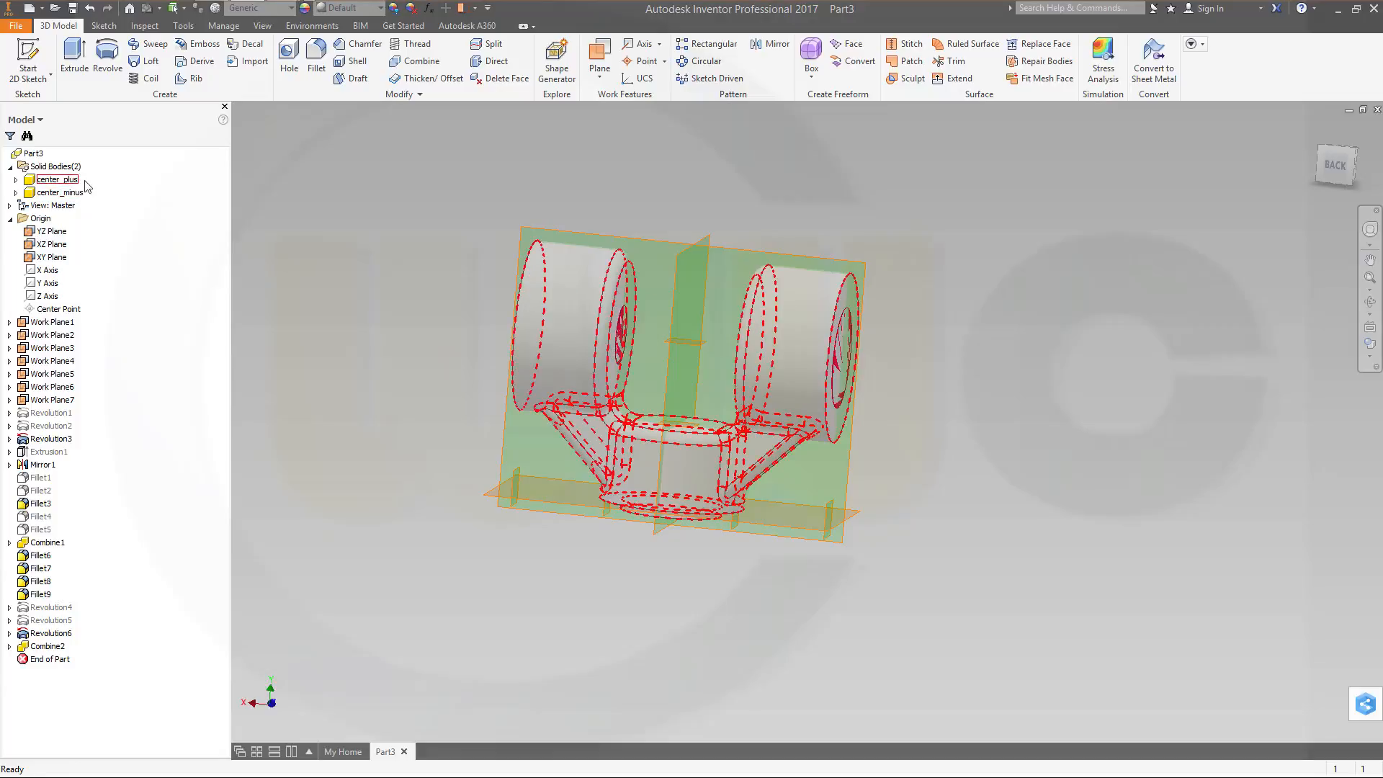
Step: Cut center_minus out of the base body center_plus with Combine, without keeping the toolbody
left_click(419, 62)
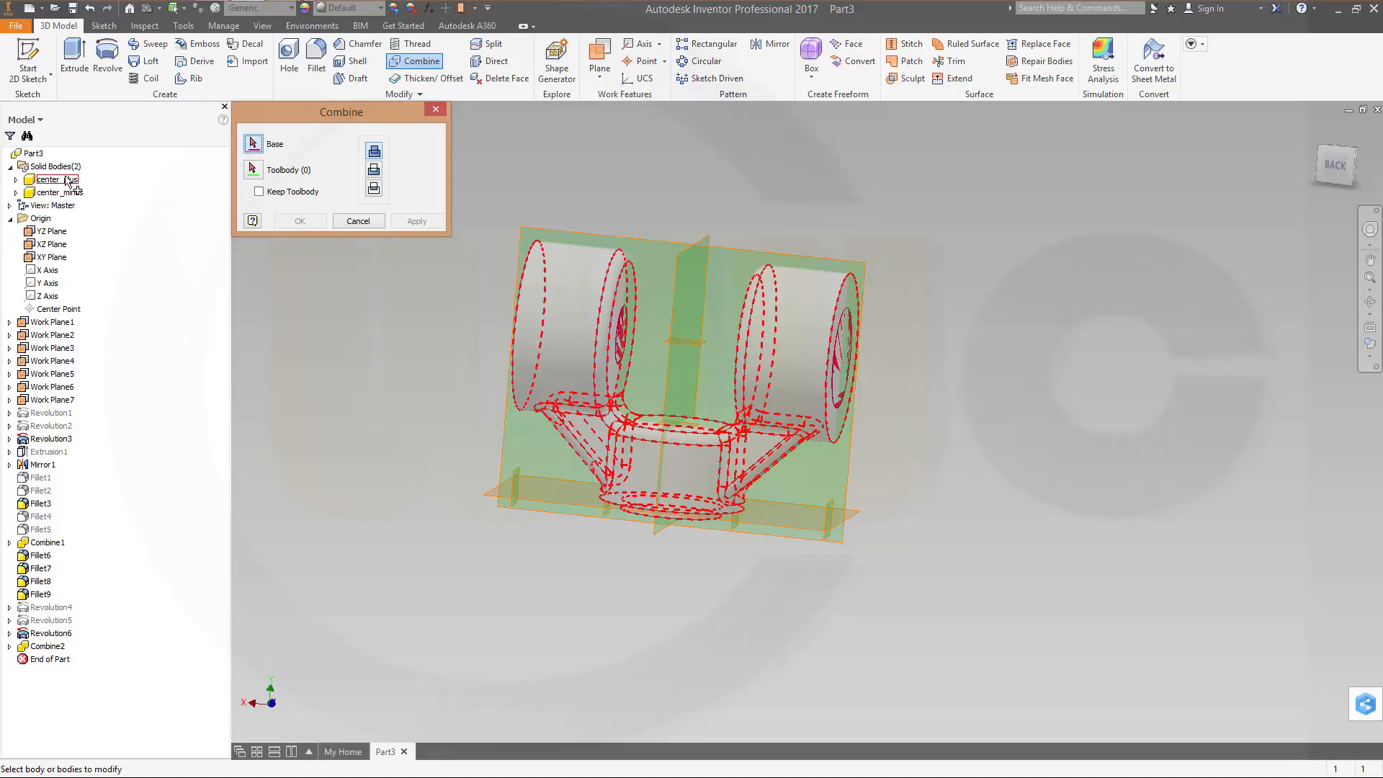
left_click(66, 179)
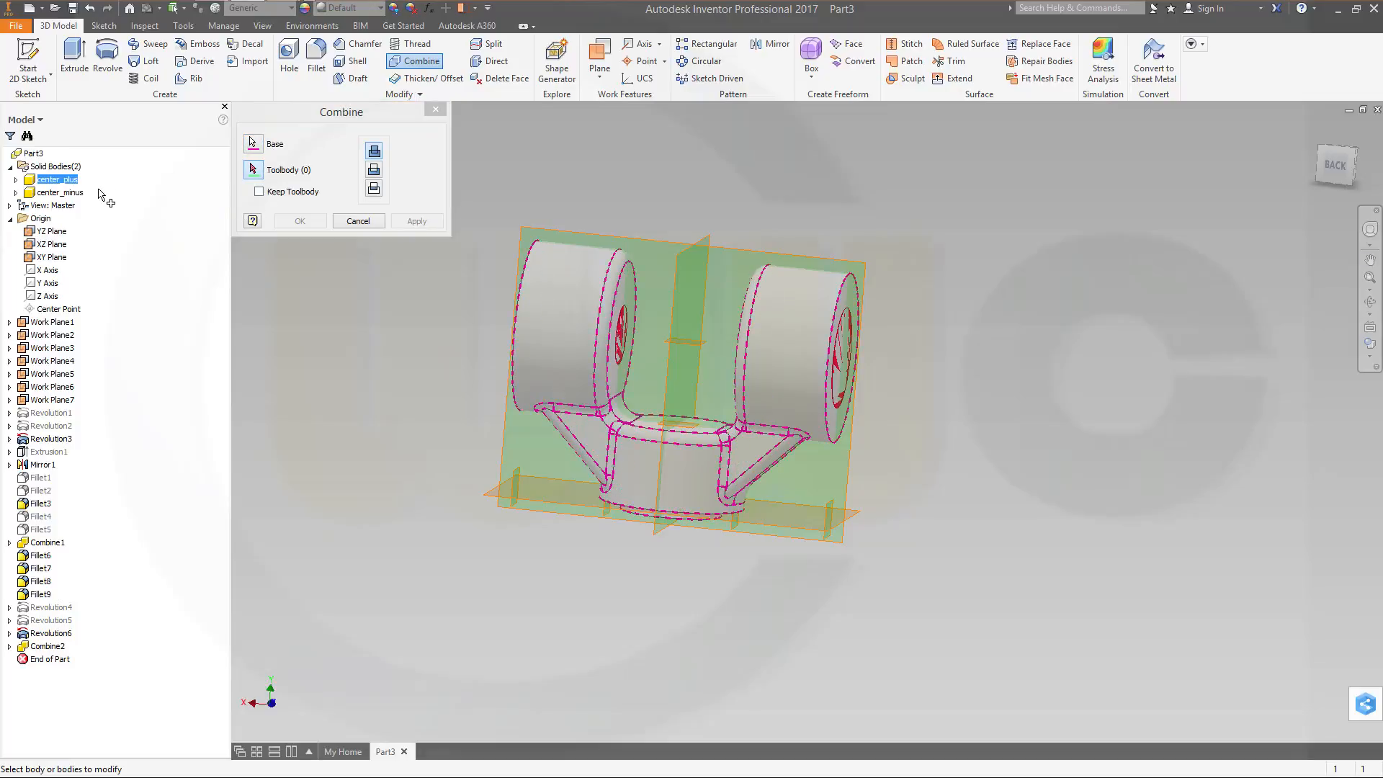
left_click(375, 172)
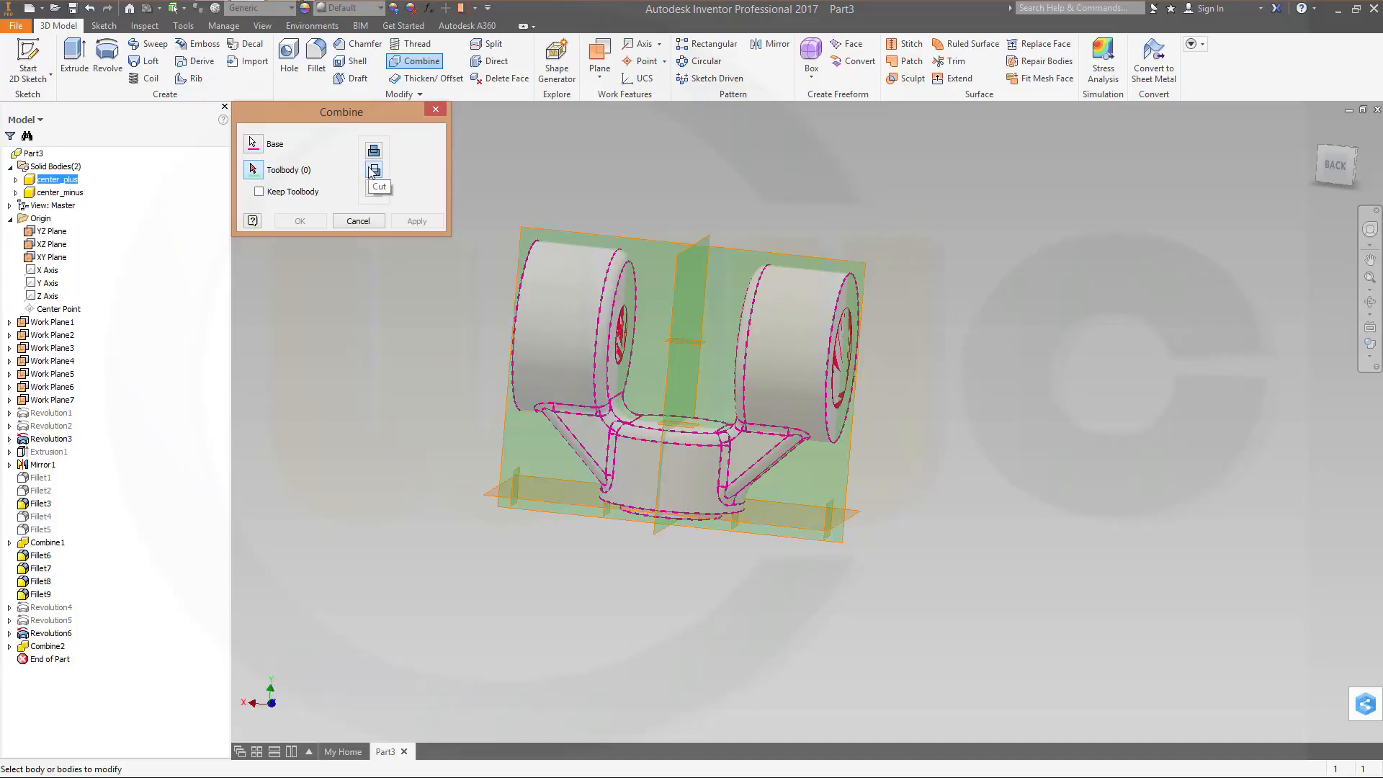
left_click(60, 192)
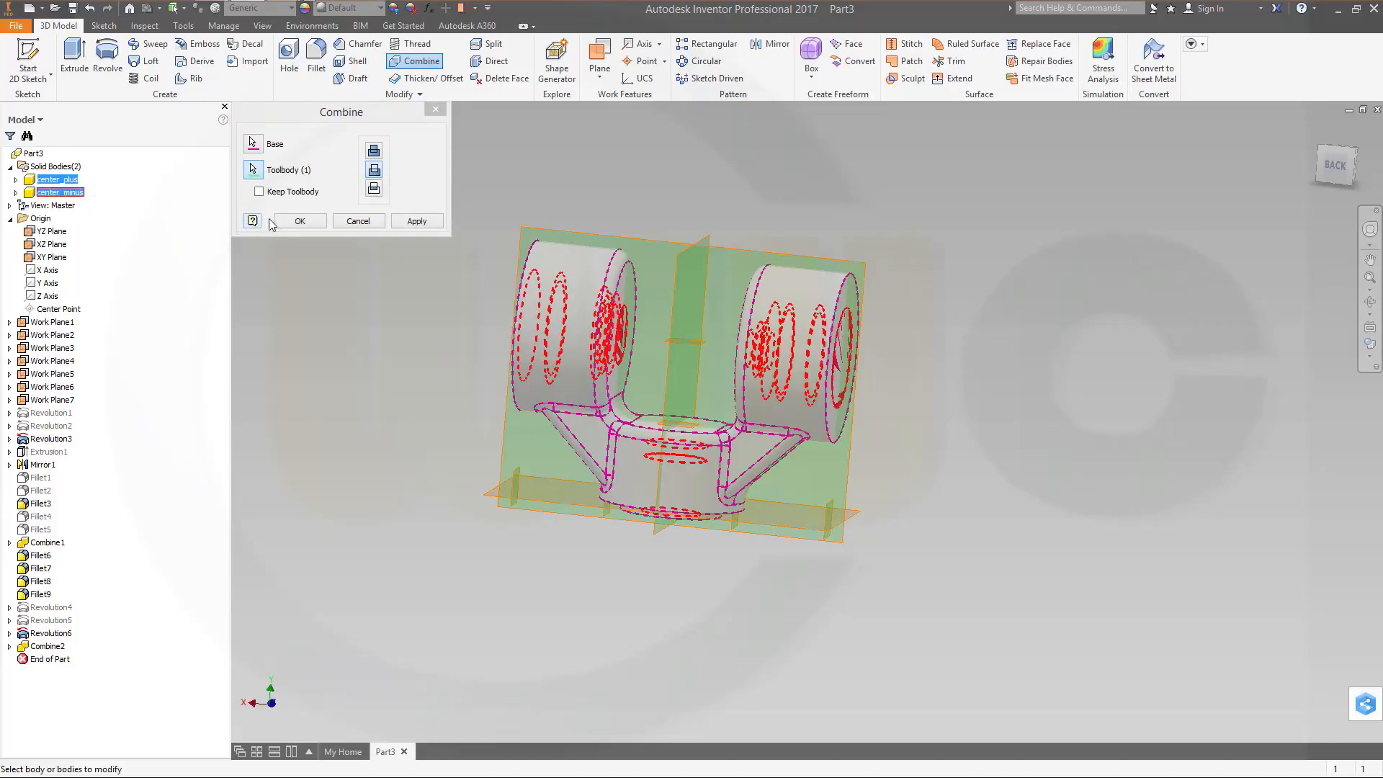
left_click(300, 222)
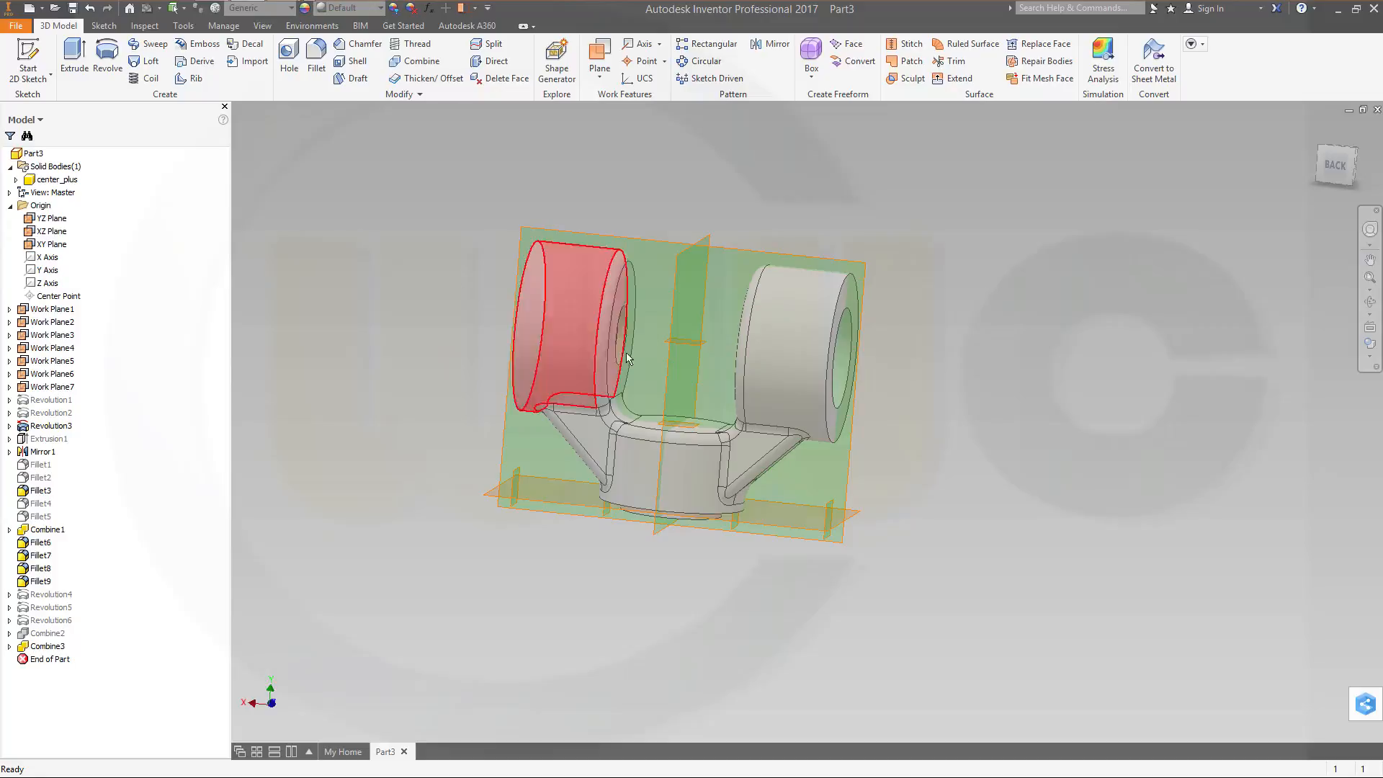
Step: Chamfer the outer and inner bore edges of both side cylinders and the raised ring edge on the hub's underside by 1 mm
mouse_move(743, 418)
middle_mouse_down("shift")
mouse_move(796, 358)
mouse_move(843, 404)
mouse_move(947, 404)
mouse_move(742, 411)
mouse_move(892, 457)
mouse_move(756, 432)
middle_mouse_up("shift")
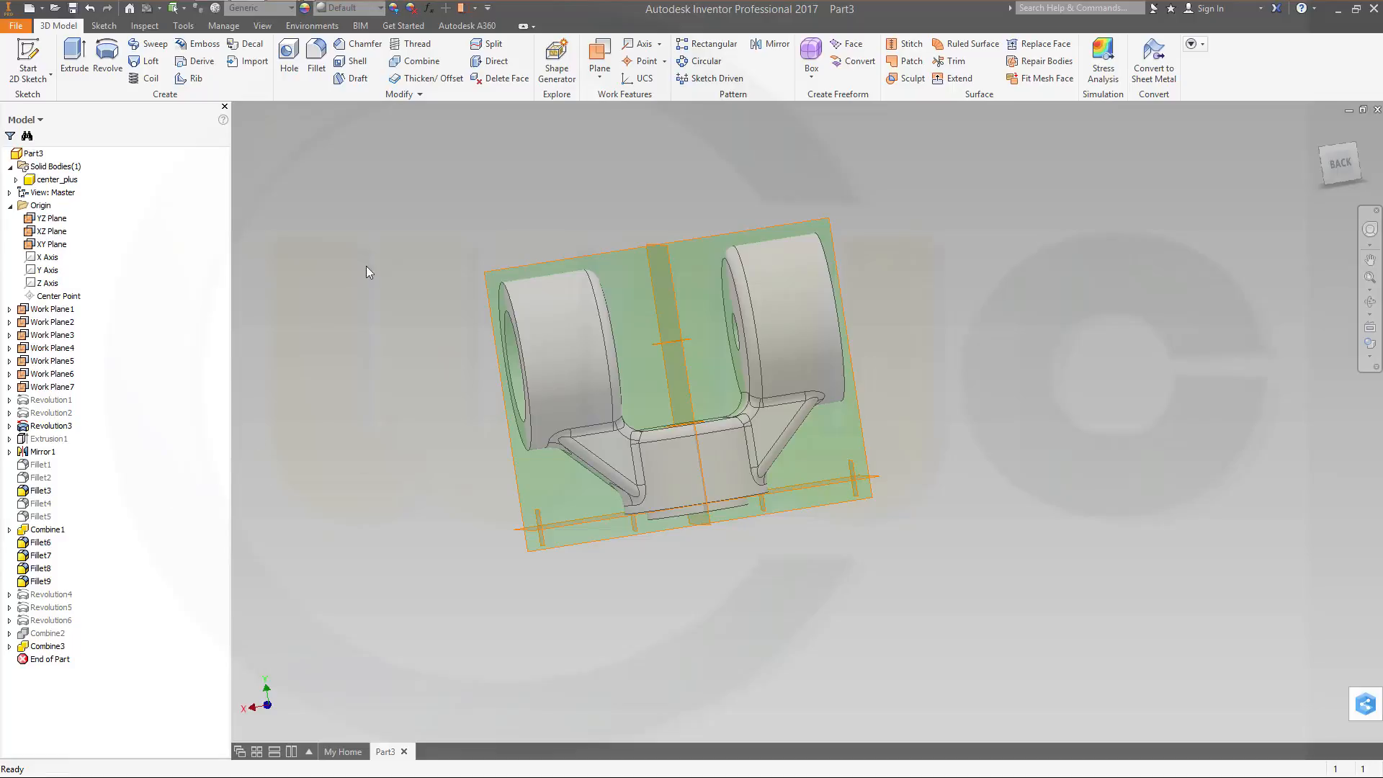
left_click(359, 45)
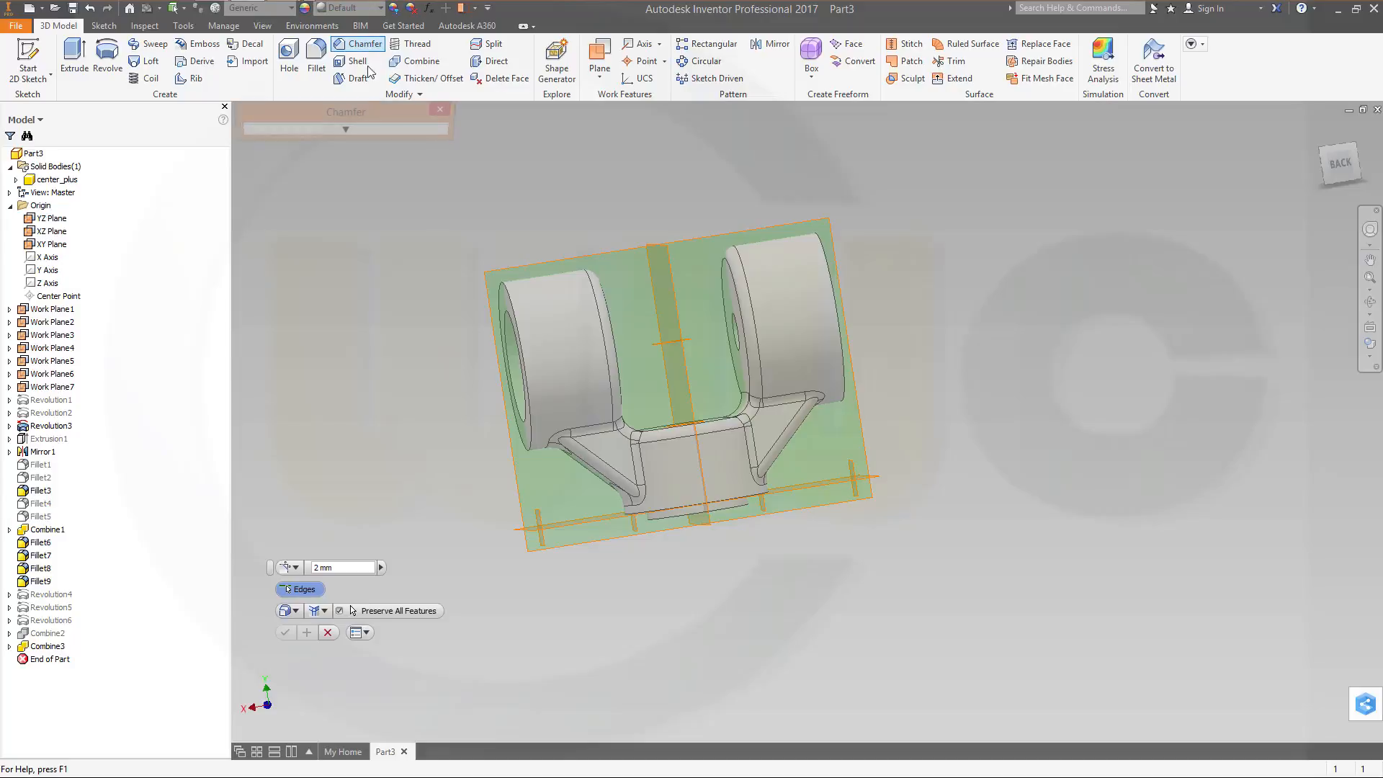
left_click(346, 132)
type("1")
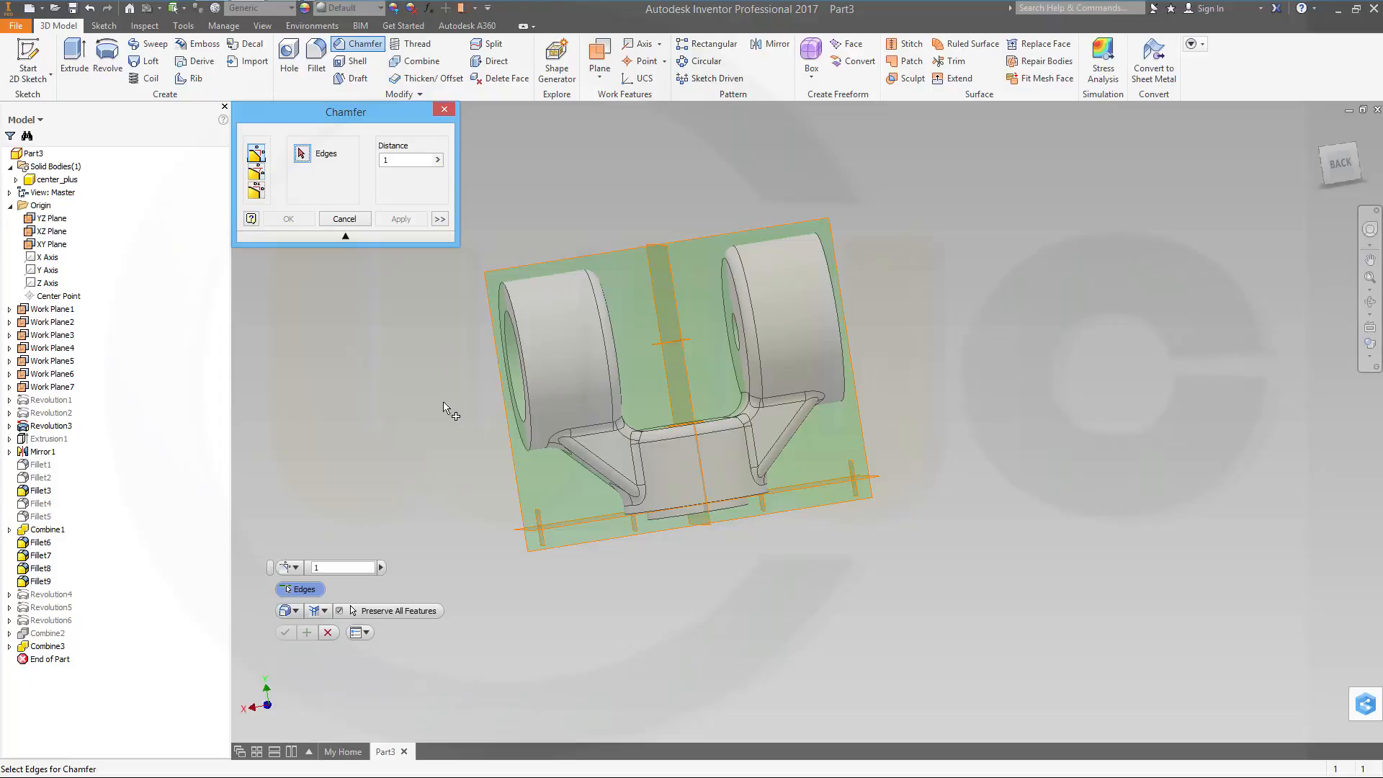
middle_click_drag(434, 386, 484, 399, "shift")
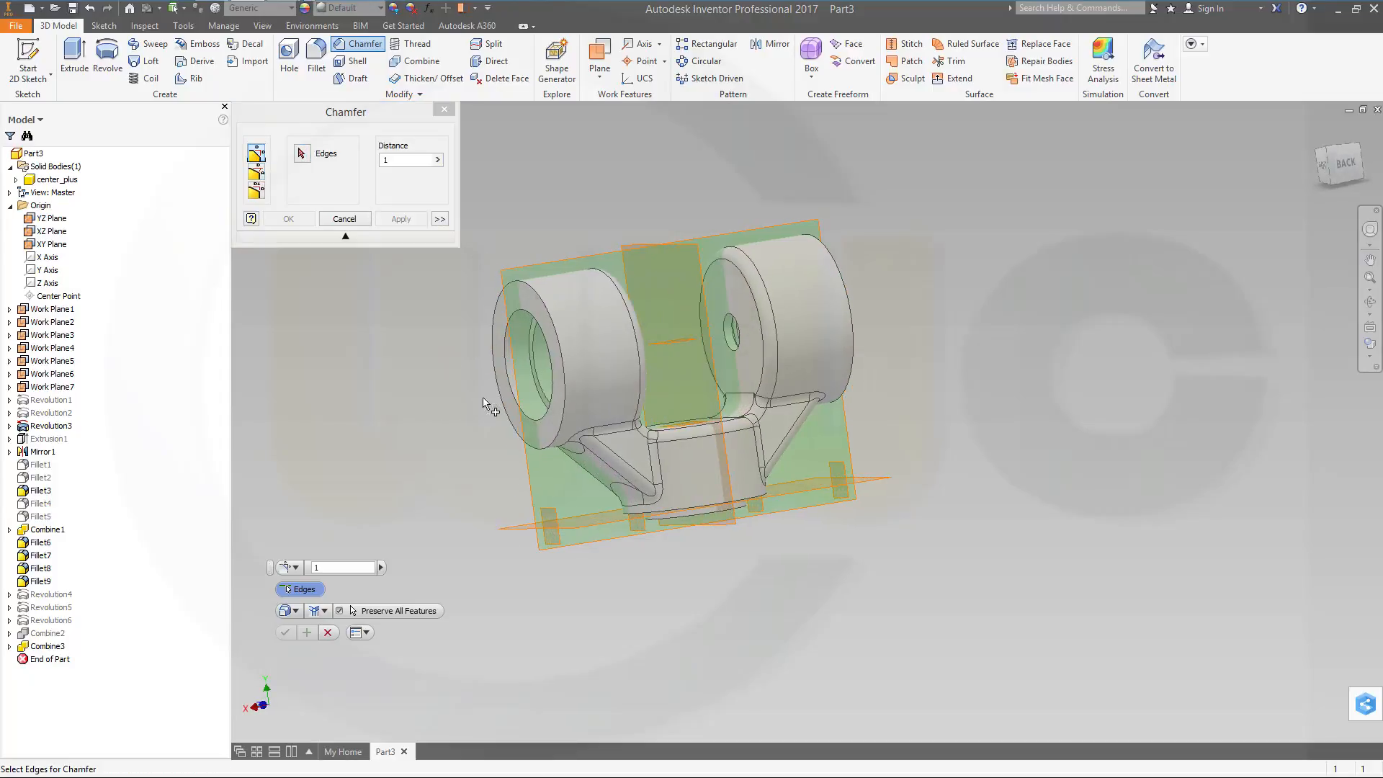
left_click(541, 421)
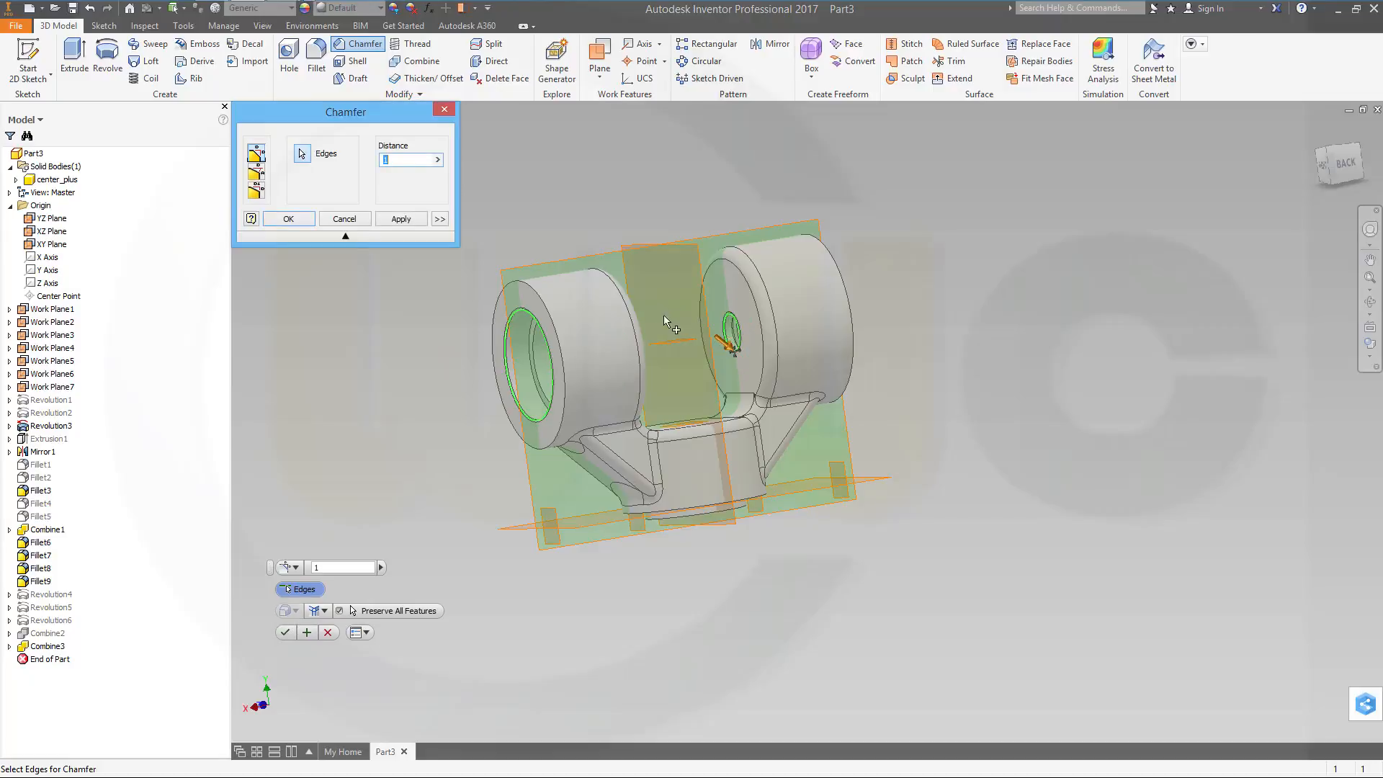
middle_click_drag(736, 360, 612, 381, "shift")
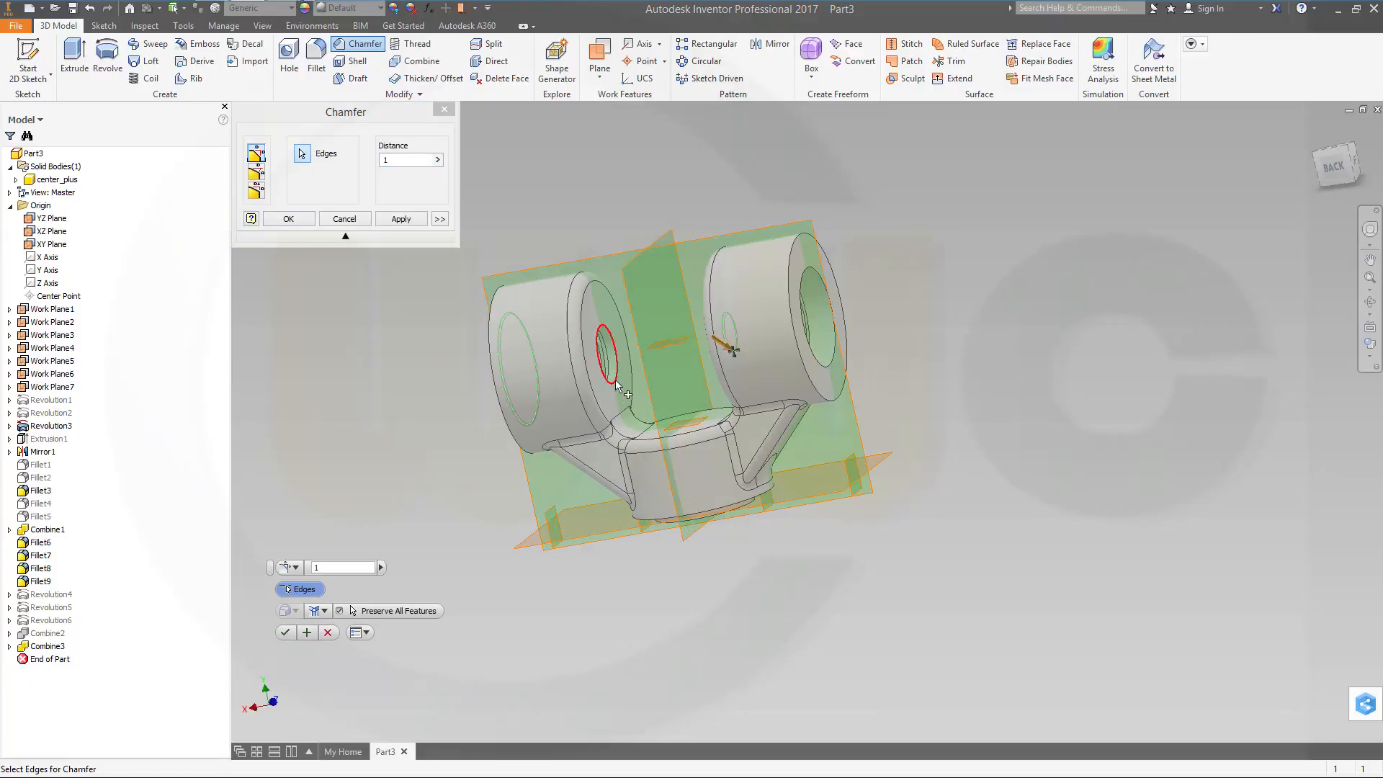
left_click(614, 380)
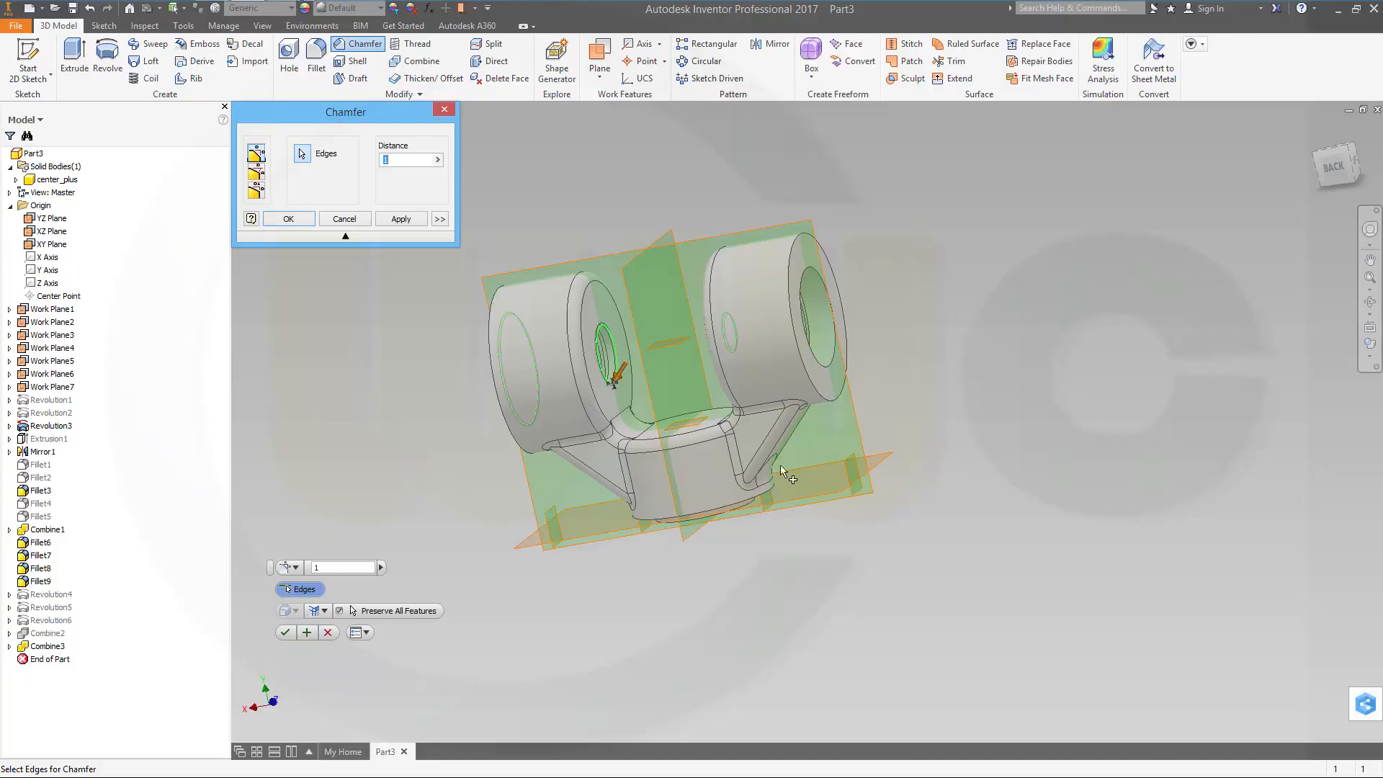
left_click(835, 371)
middle_click_drag(771, 577, 772, 545, "shift")
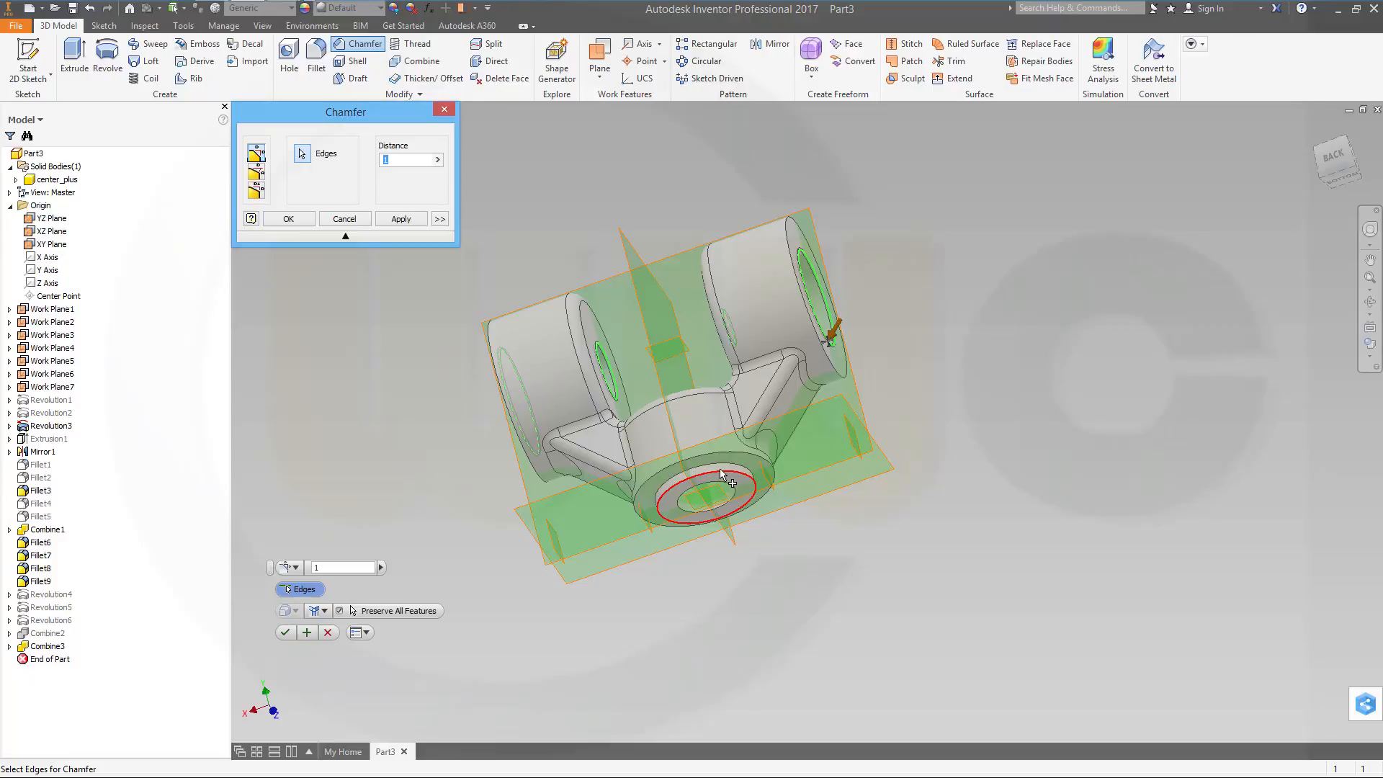
left_click(719, 469)
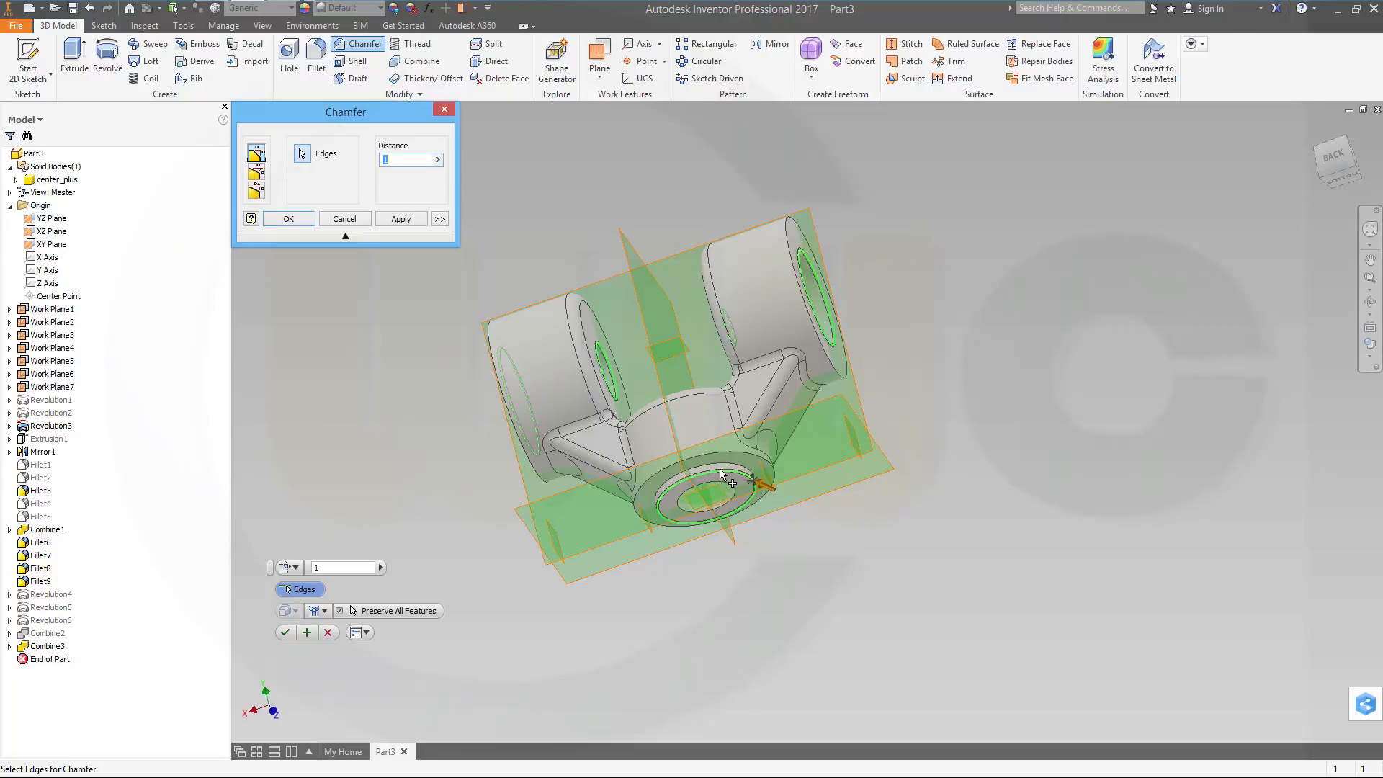
left_click(285, 225)
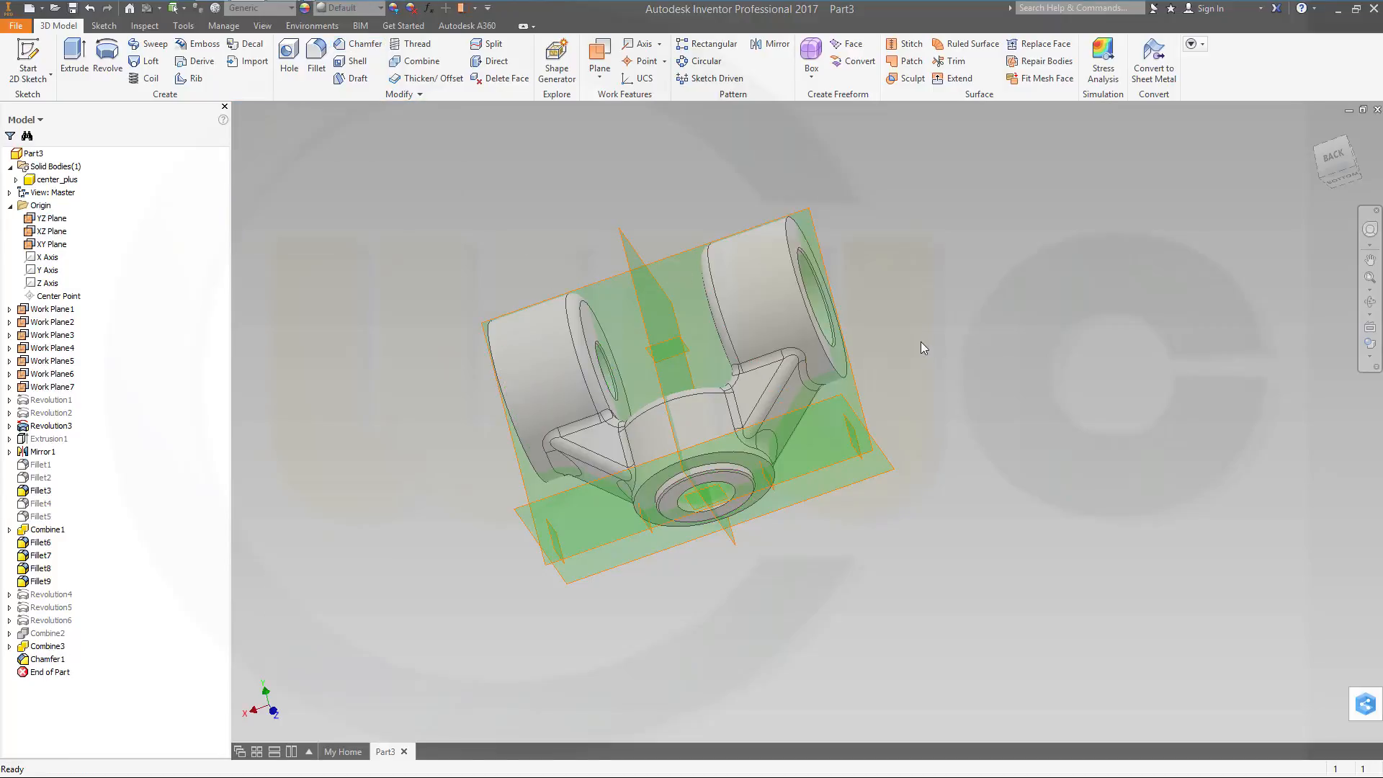
Step: Roll the End of Part marker back to directly after Revolution6 and hide the center_plus body
middle_click_drag(923, 348, 993, 418, "shift")
middle_click_drag(528, 543, 608, 574, "shift")
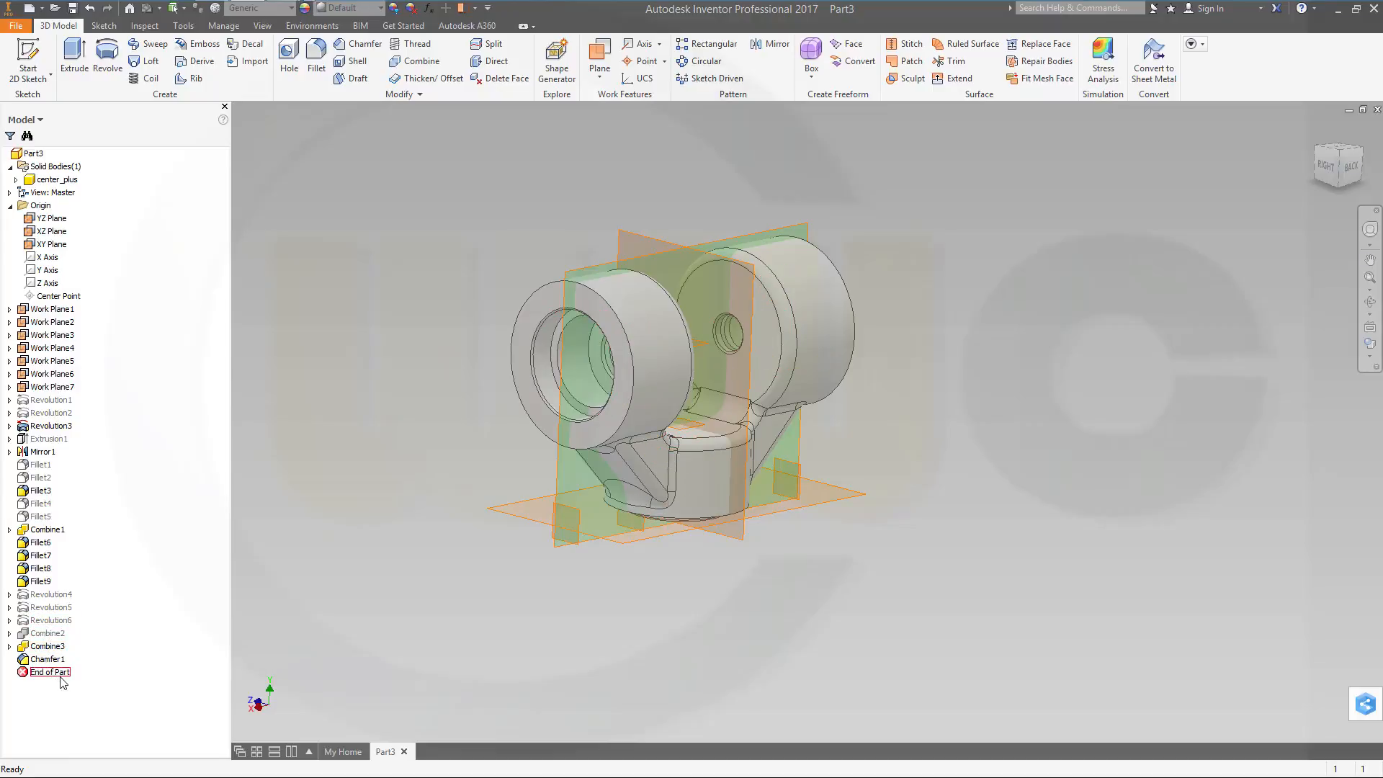
left_click_drag(62, 677, 73, 640)
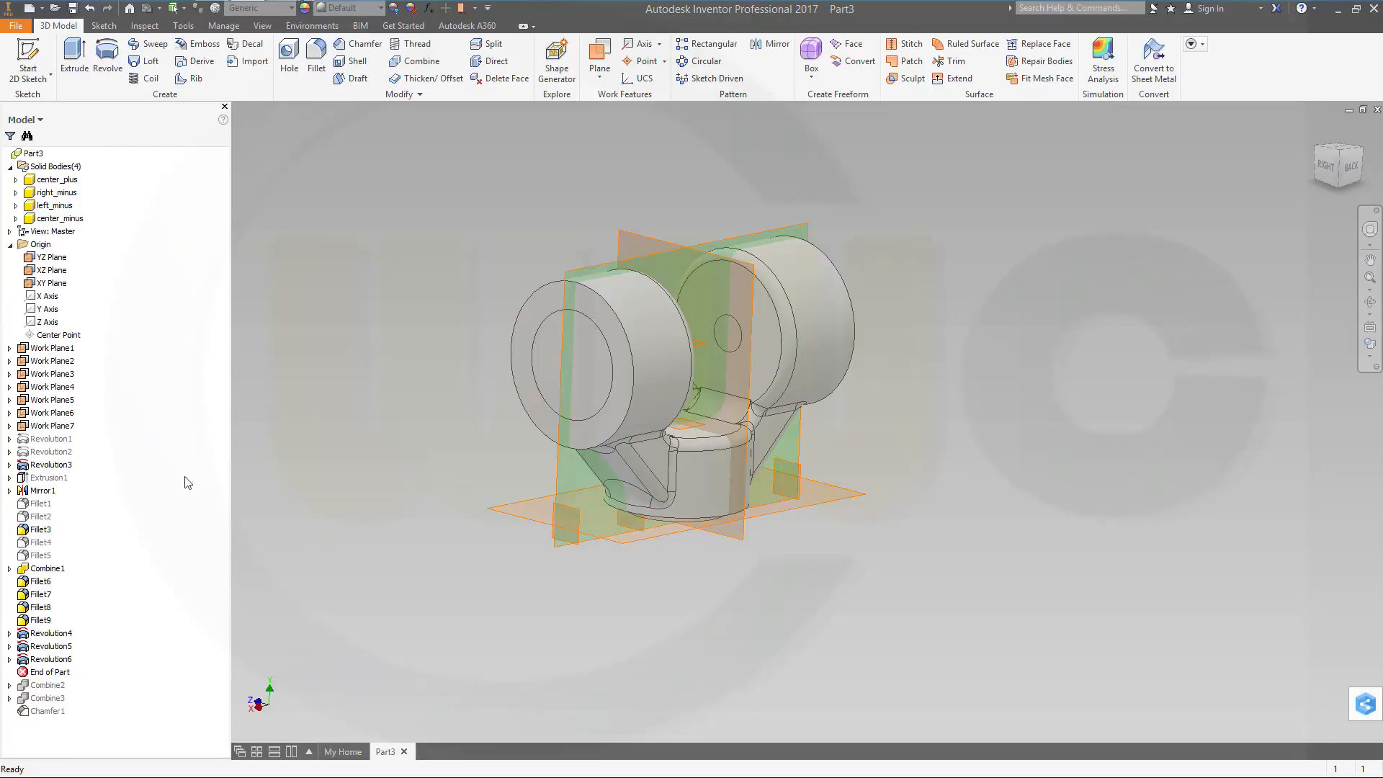
left_click(76, 184)
right_click(74, 181)
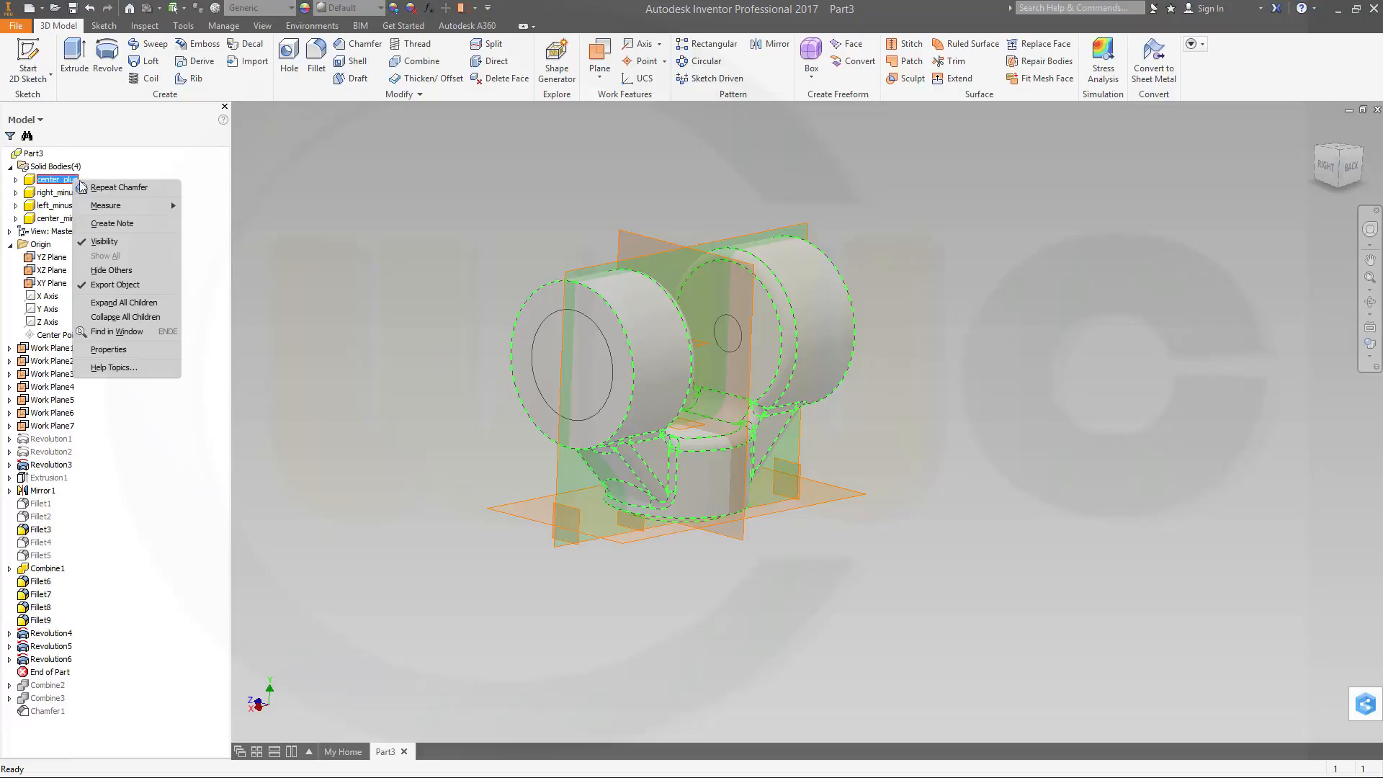
left_click(115, 242)
Step: Fillet the inner shoulder edge of the stepped bore body on the positive X side with a 2 mm radius
middle_click_drag(440, 360, 347, 343, "shift")
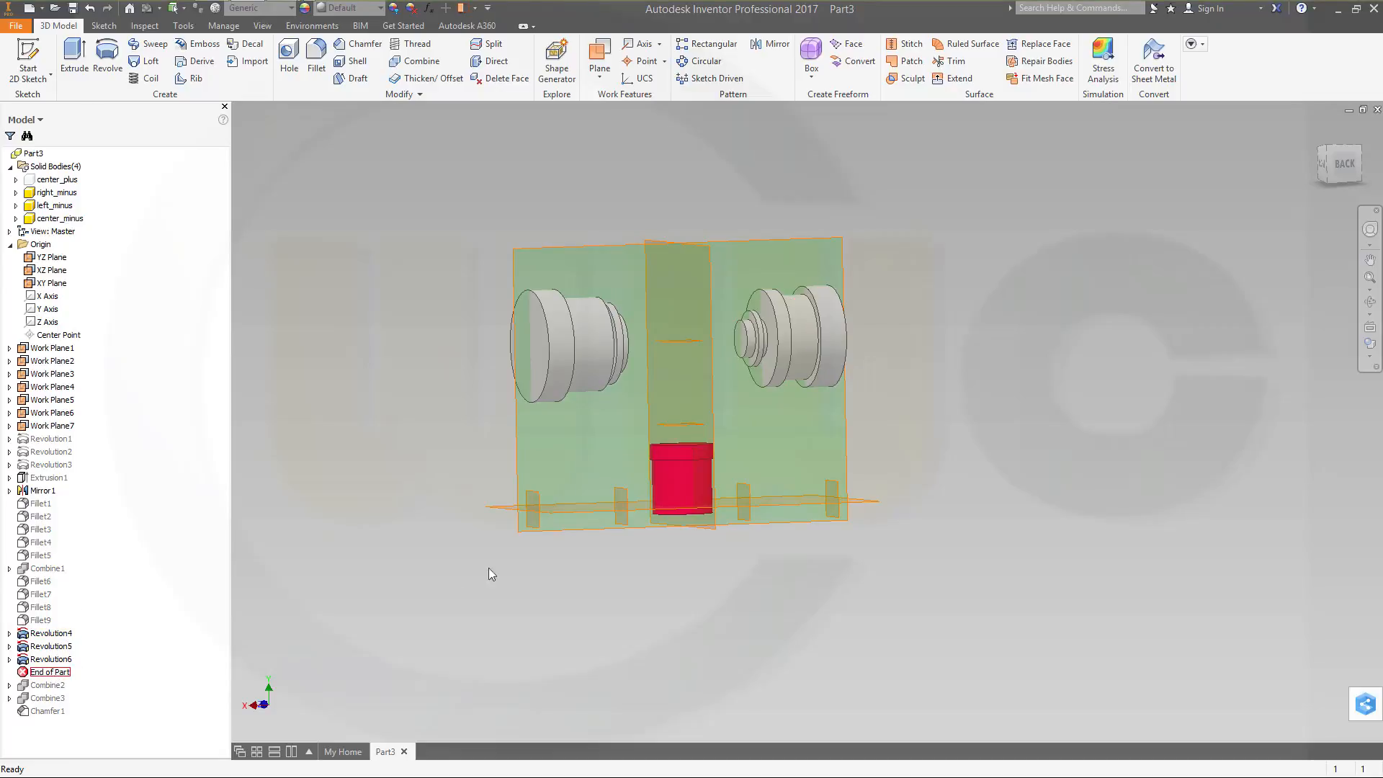
middle_click_drag(447, 399, 389, 404, "shift")
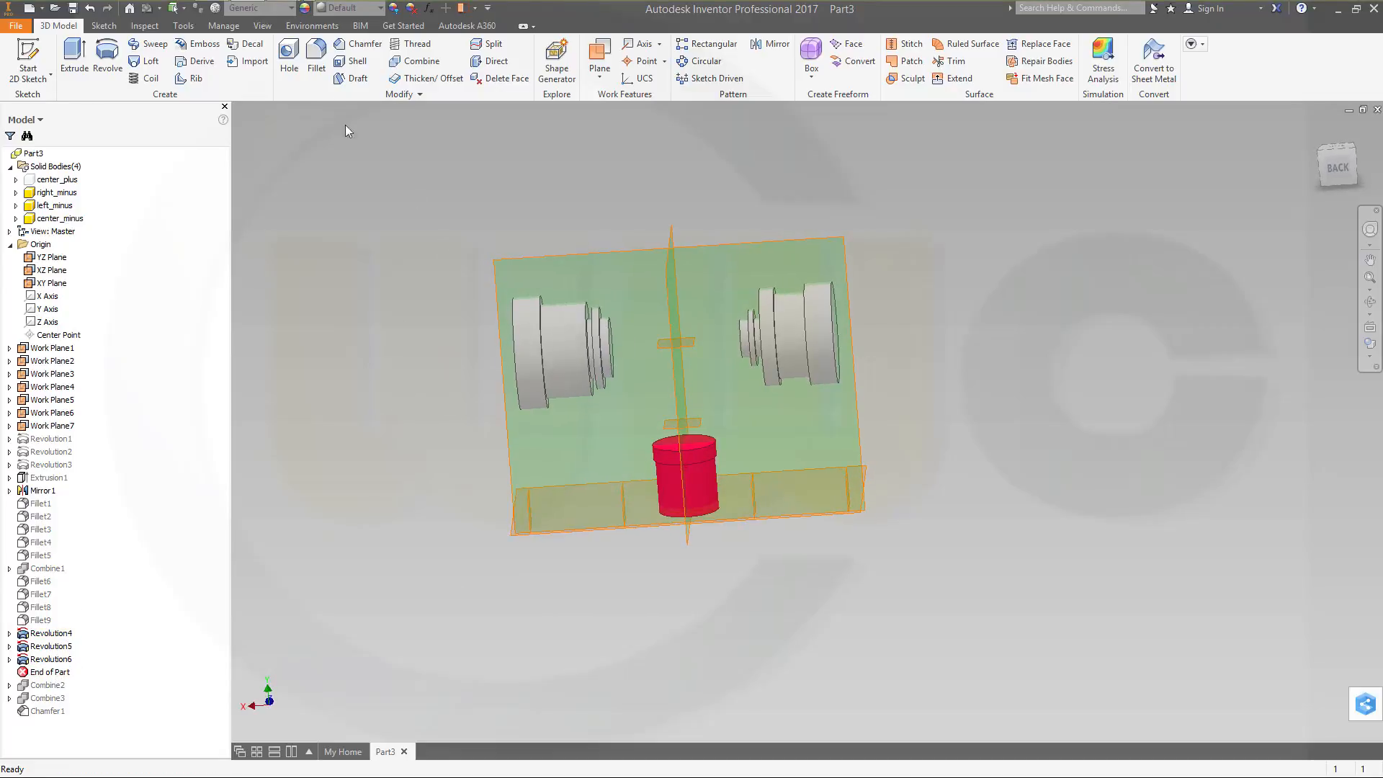
left_click(316, 58)
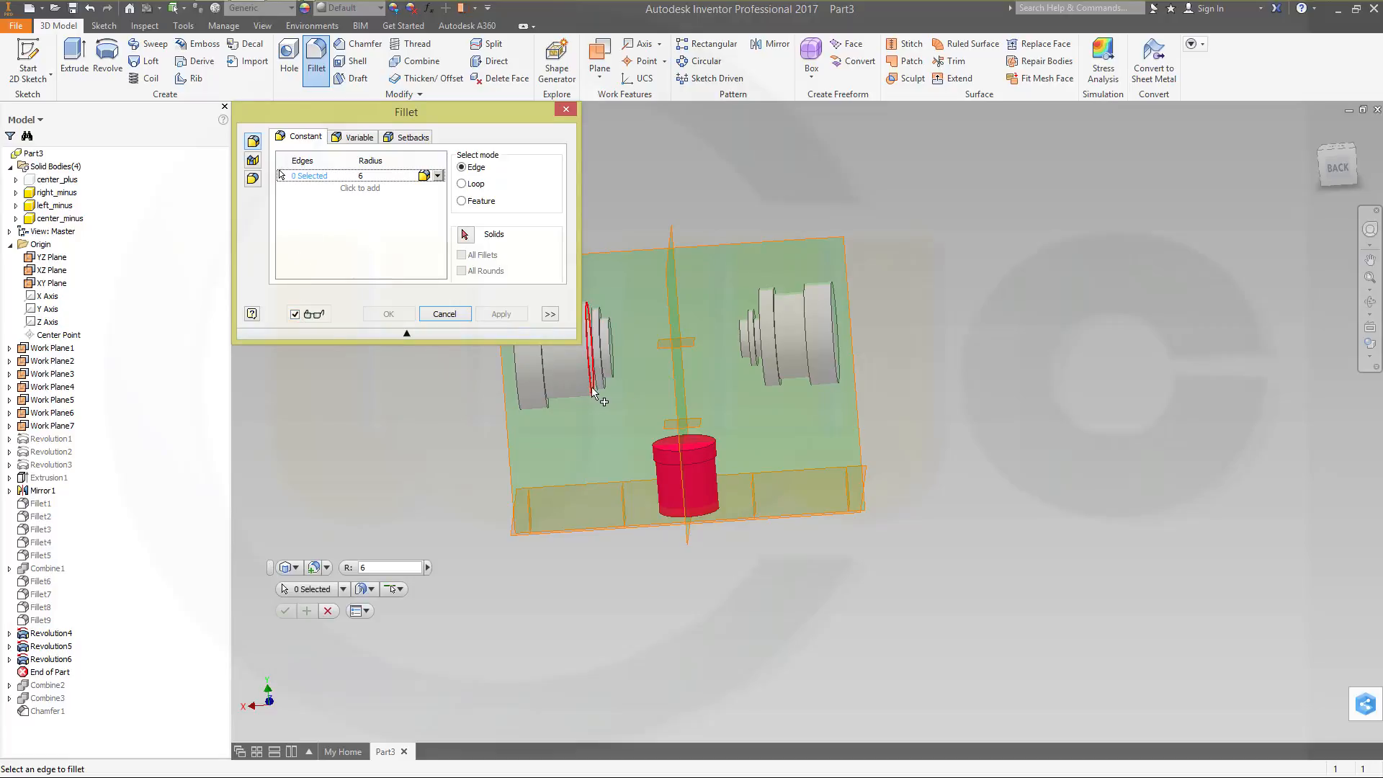
left_click(368, 176)
type("2")
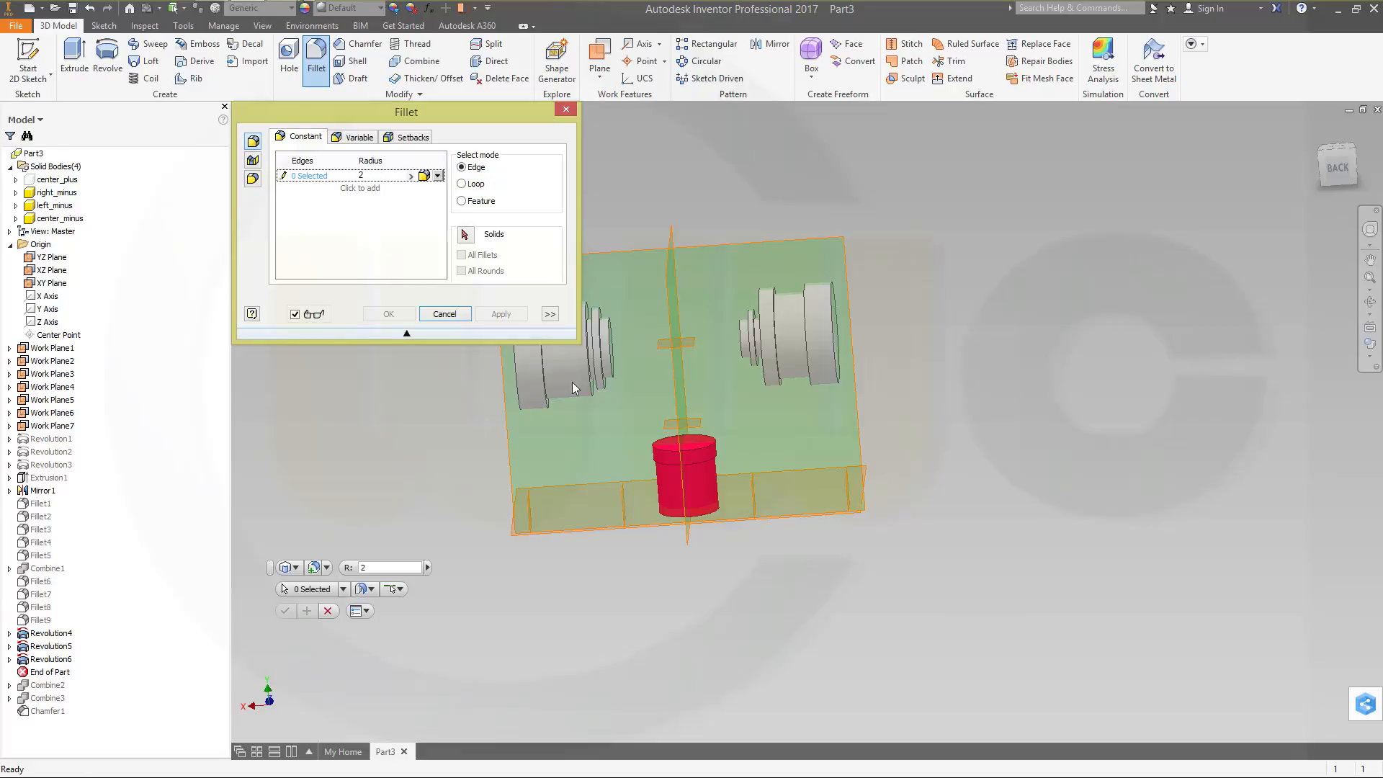
left_click(591, 396)
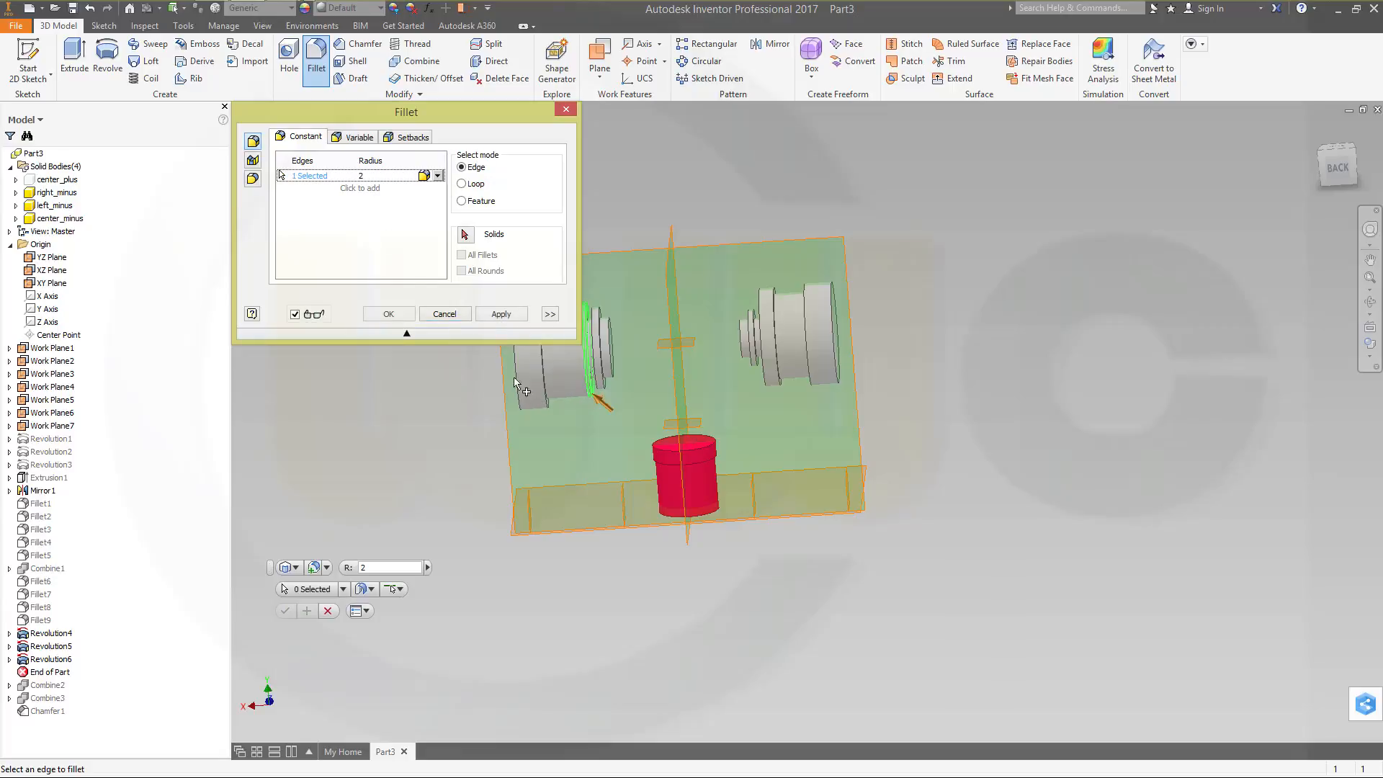
left_click(503, 314)
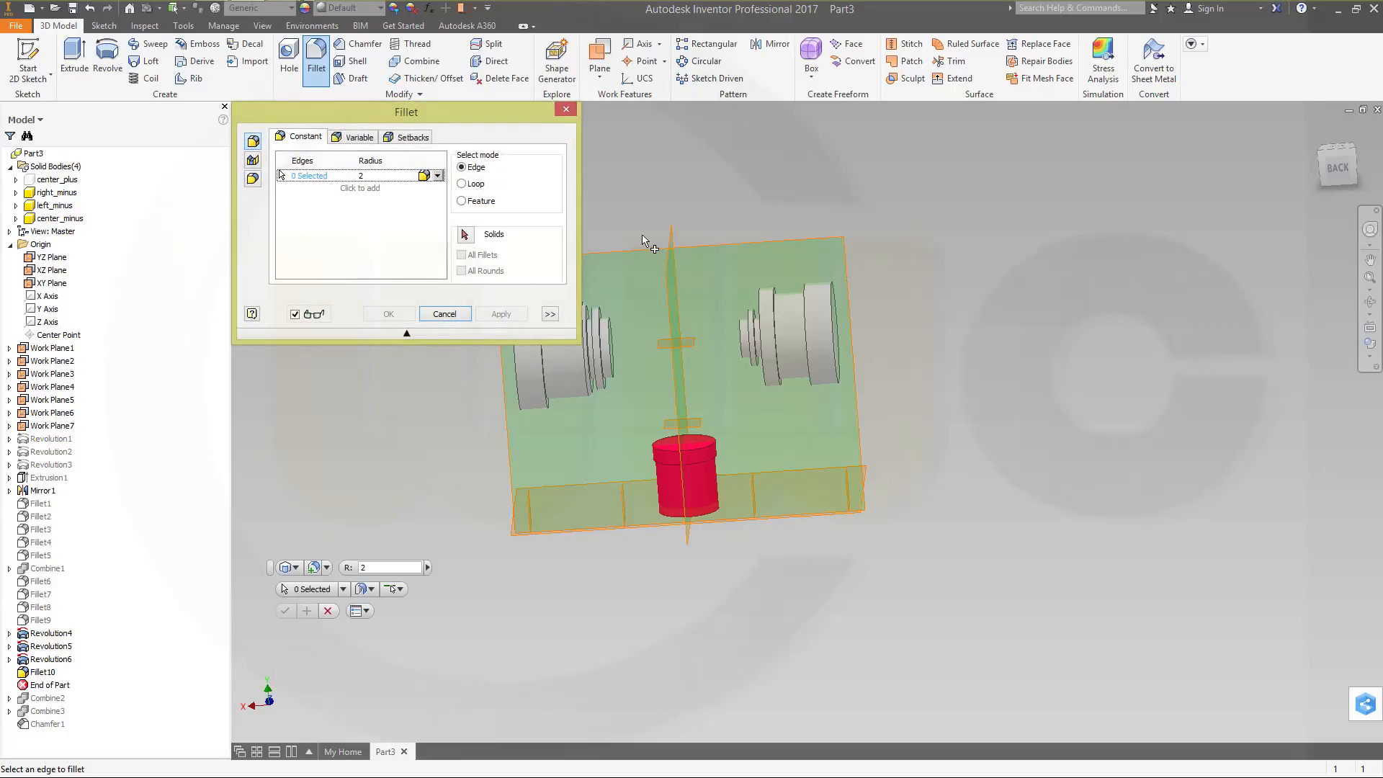
Step: Fillet both edges of the wide inner collar on the opposite stepped bore body with a 2 mm radius
scroll(759, 245, "up", 3)
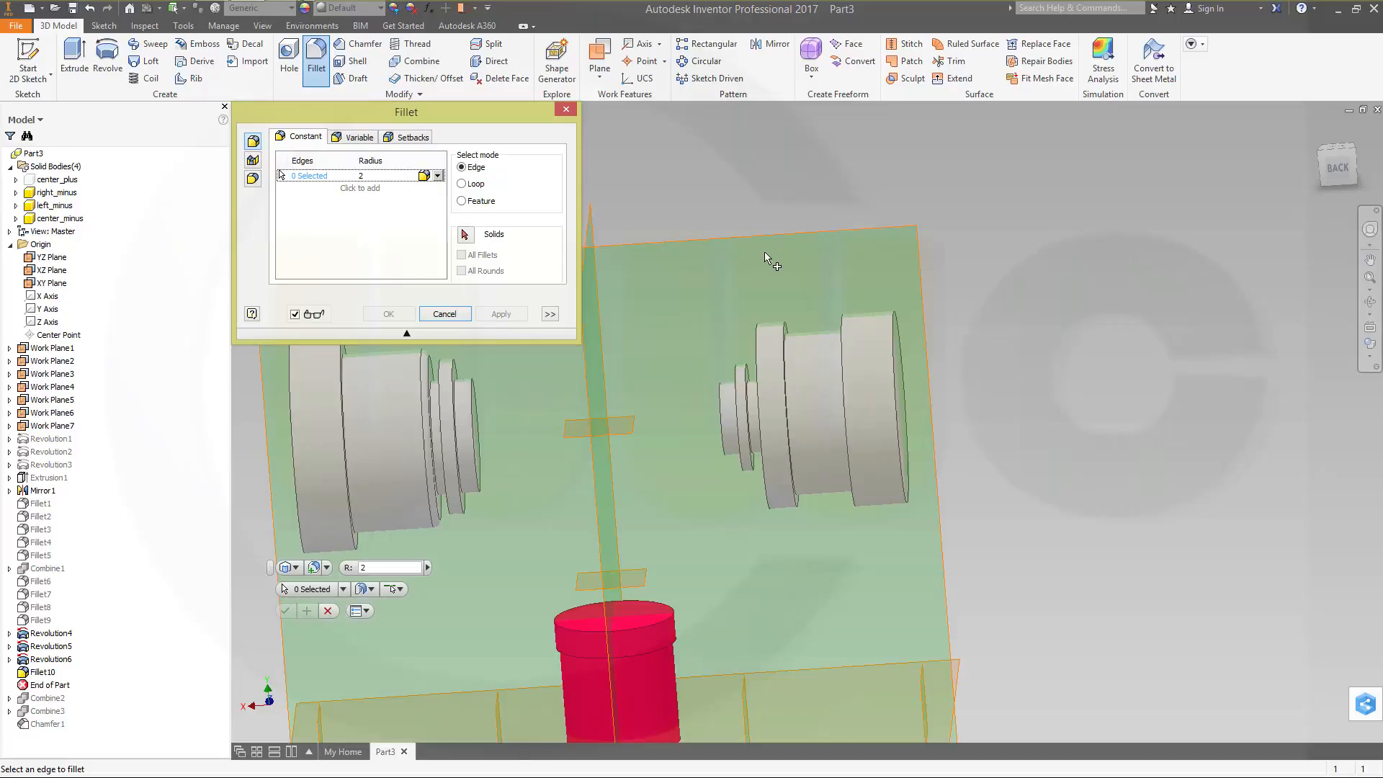
scroll(759, 279, "up", 3)
left_click(744, 494)
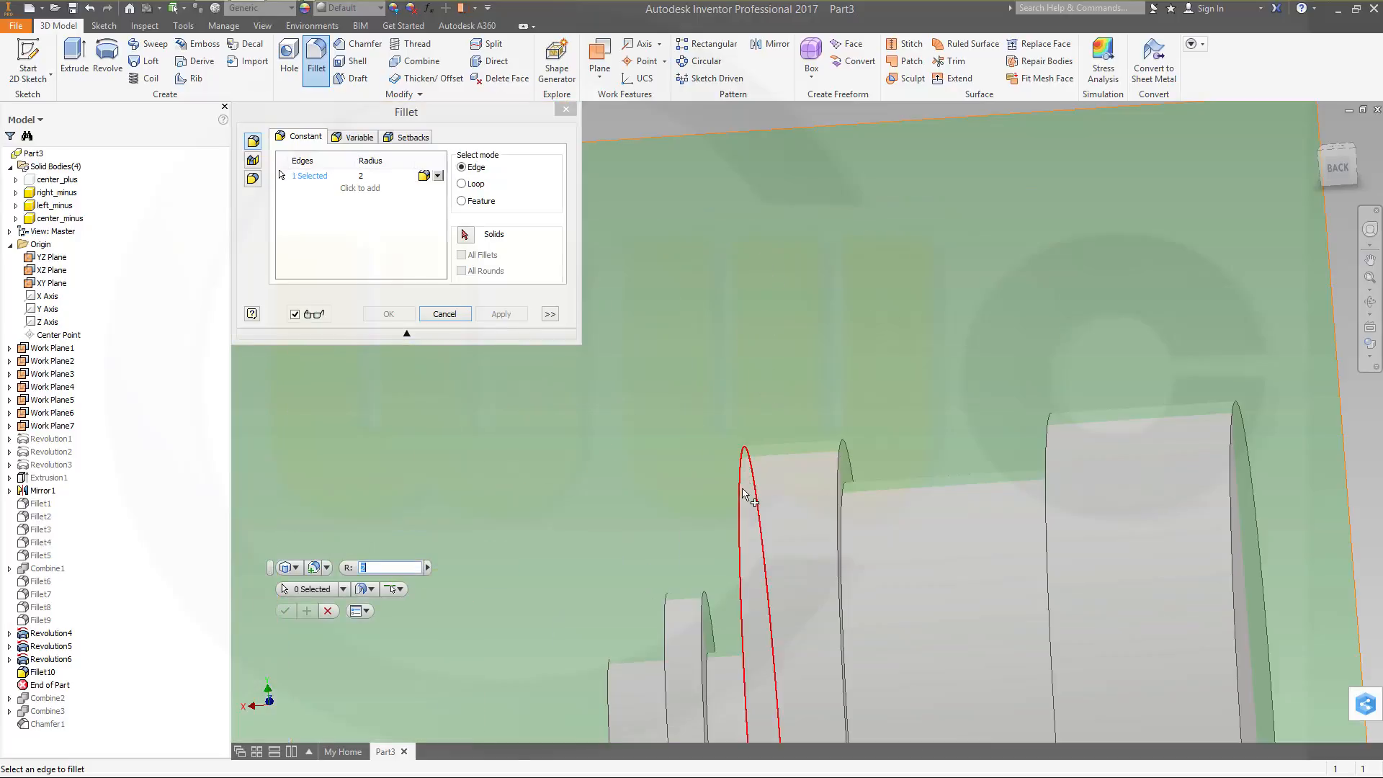
left_click(841, 475)
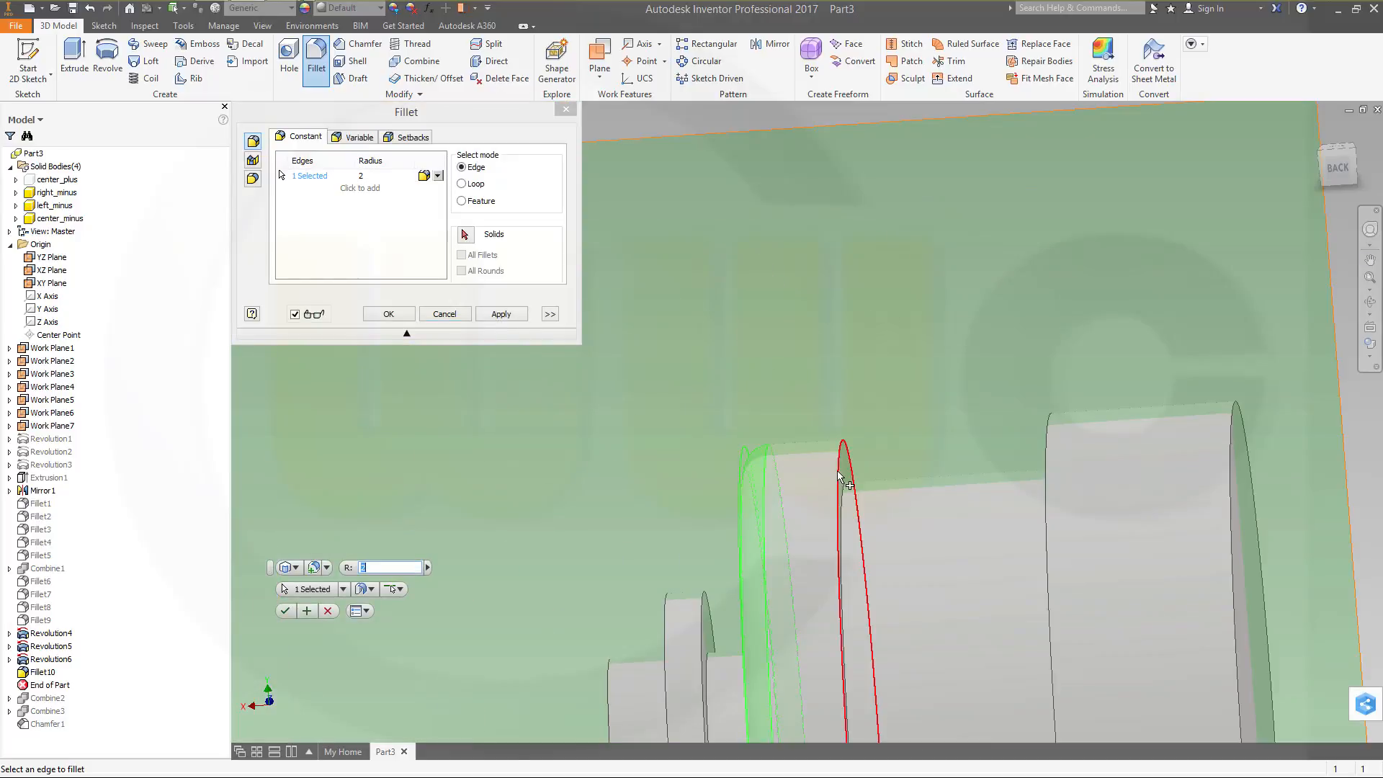
left_click(497, 315)
Step: Fillet the upper and lower edges of the collar on the red center_minus body with a 2 mm radius
scroll(731, 547, "down", 3)
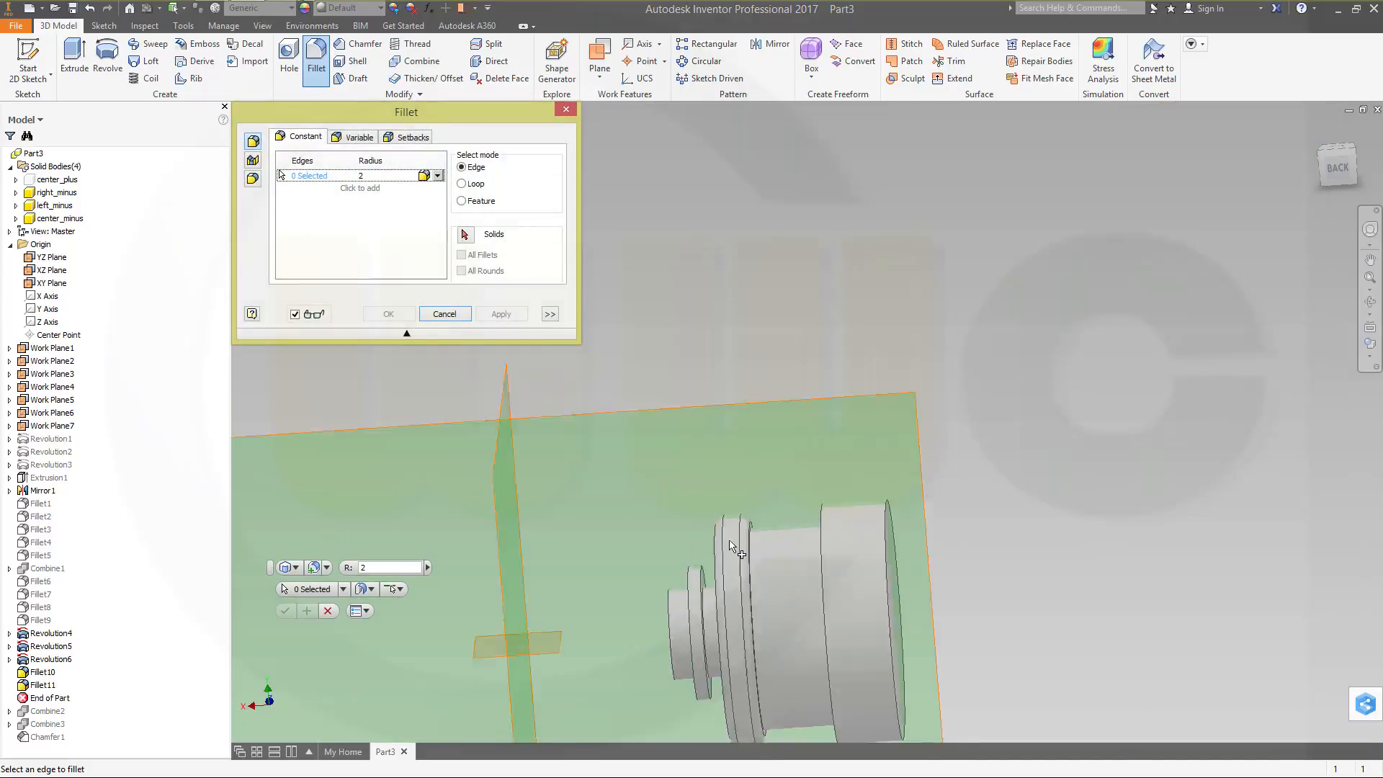
scroll(732, 545, "down", 2)
middle_click_drag(747, 671, 910, 471)
scroll(867, 550, "up", 3)
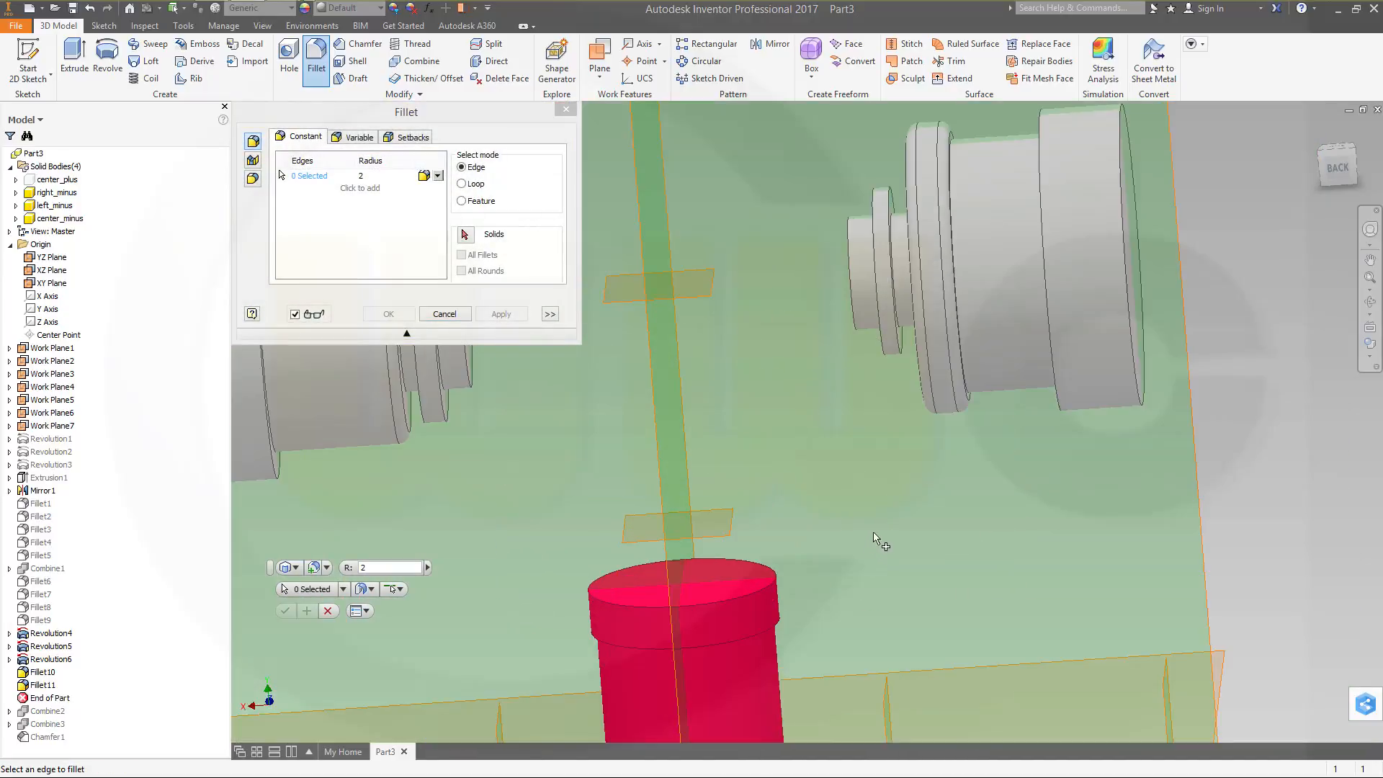
middle_click_drag(876, 551, 902, 479)
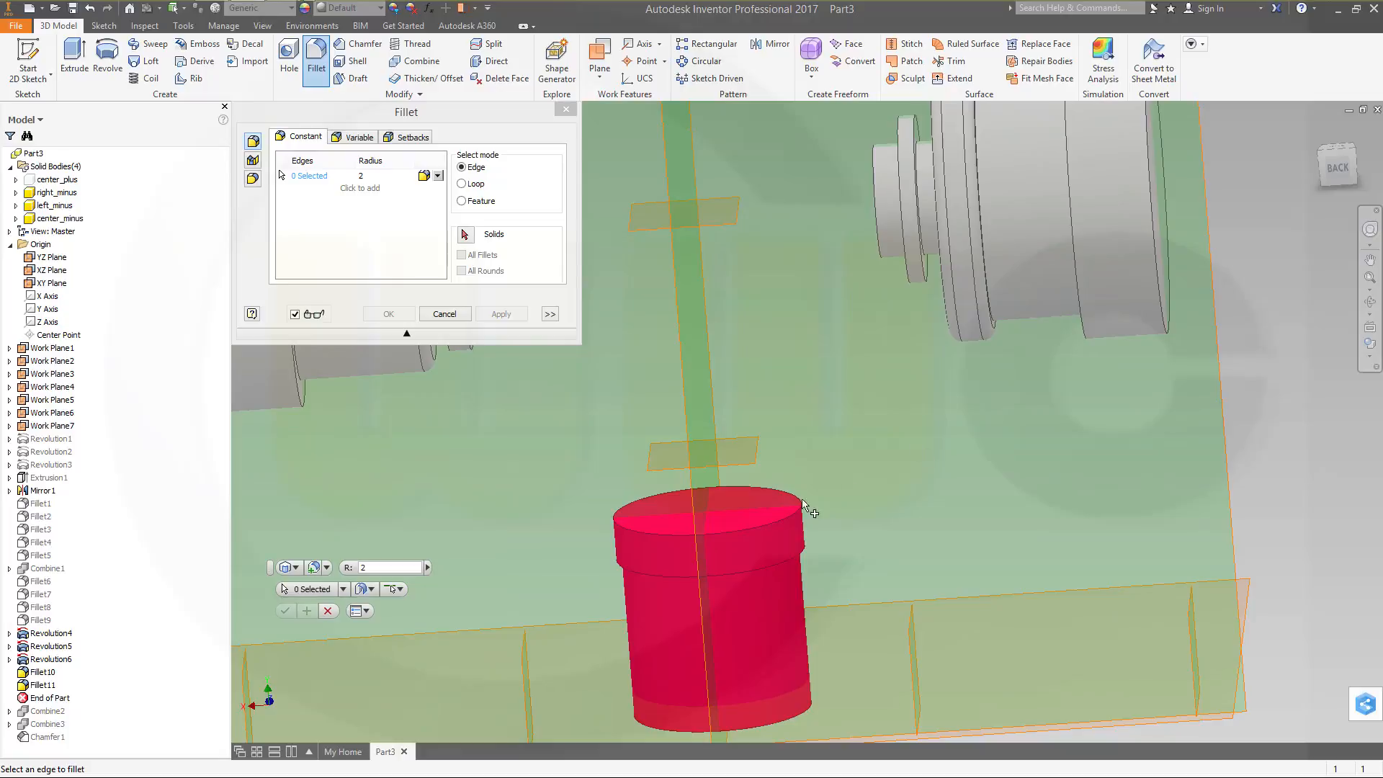
left_click(750, 529)
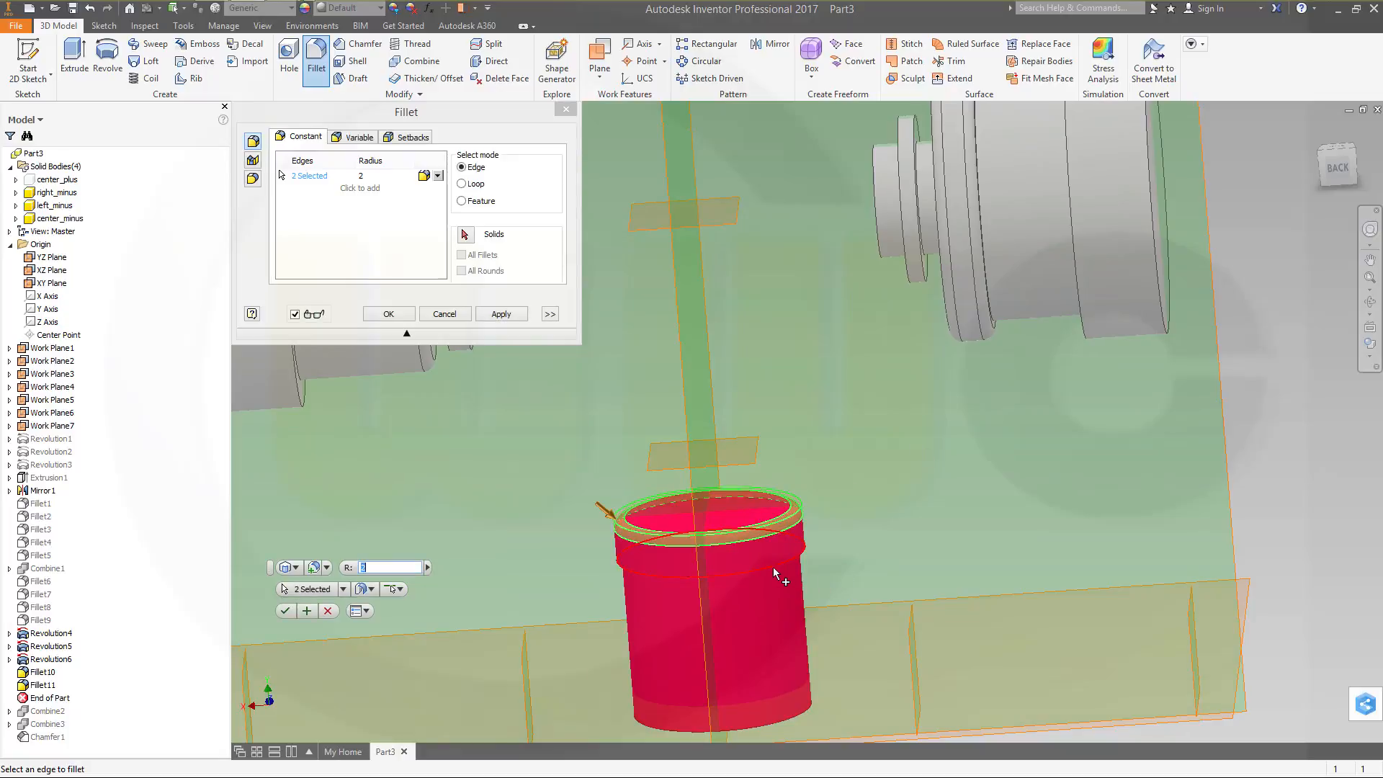
left_click(389, 315)
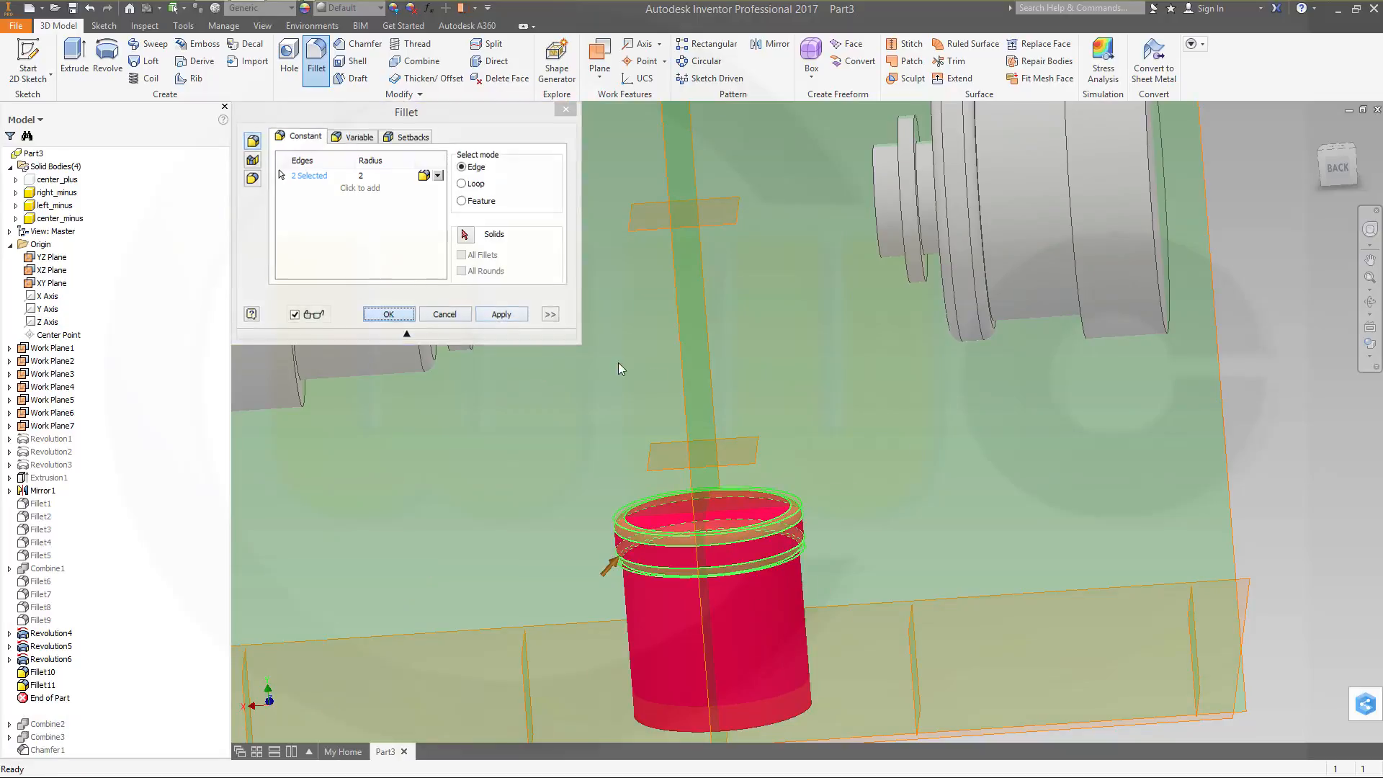
Step: Move the End of Part marker back below Chamfer1 and turn on the visibility of the center_plus body
scroll(795, 497, "up", 5)
scroll(404, 430, "down", 3)
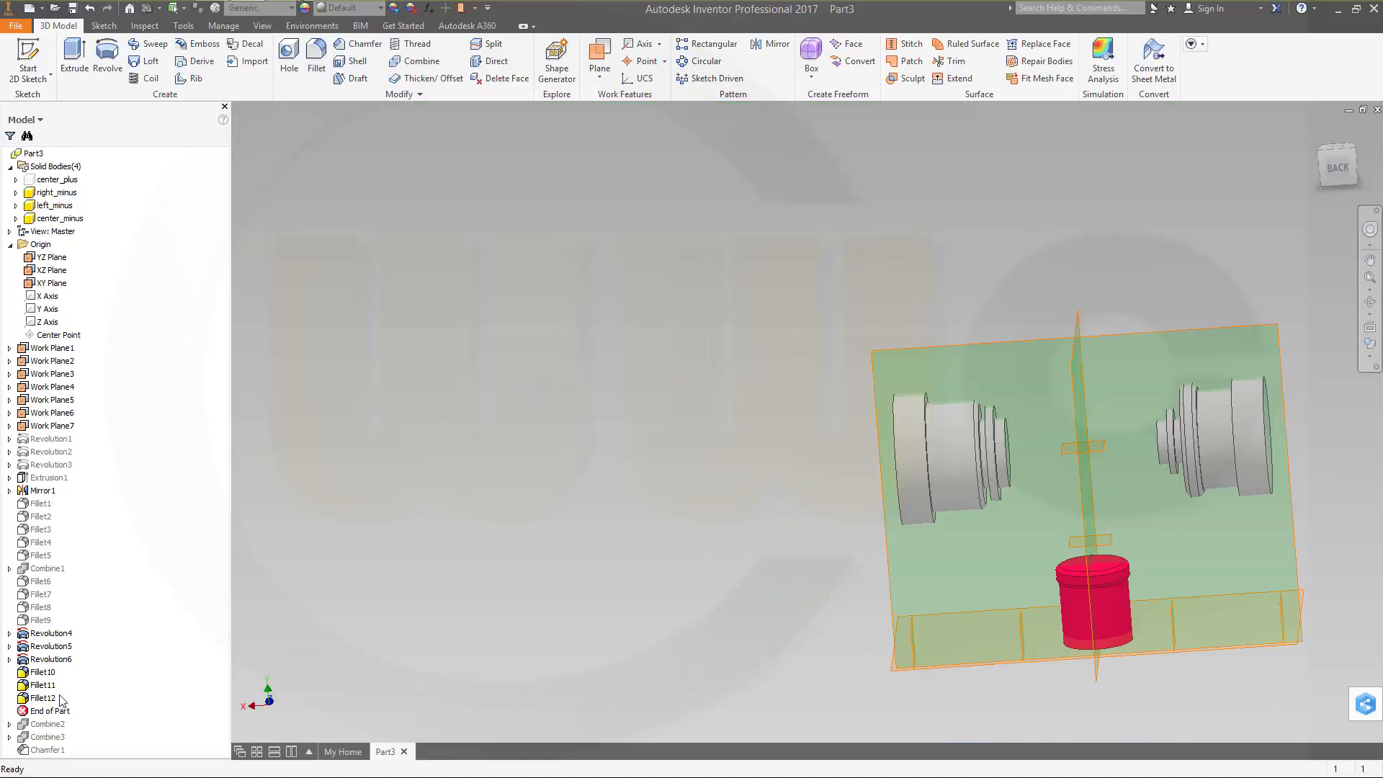
left_click_drag(58, 712, 79, 760)
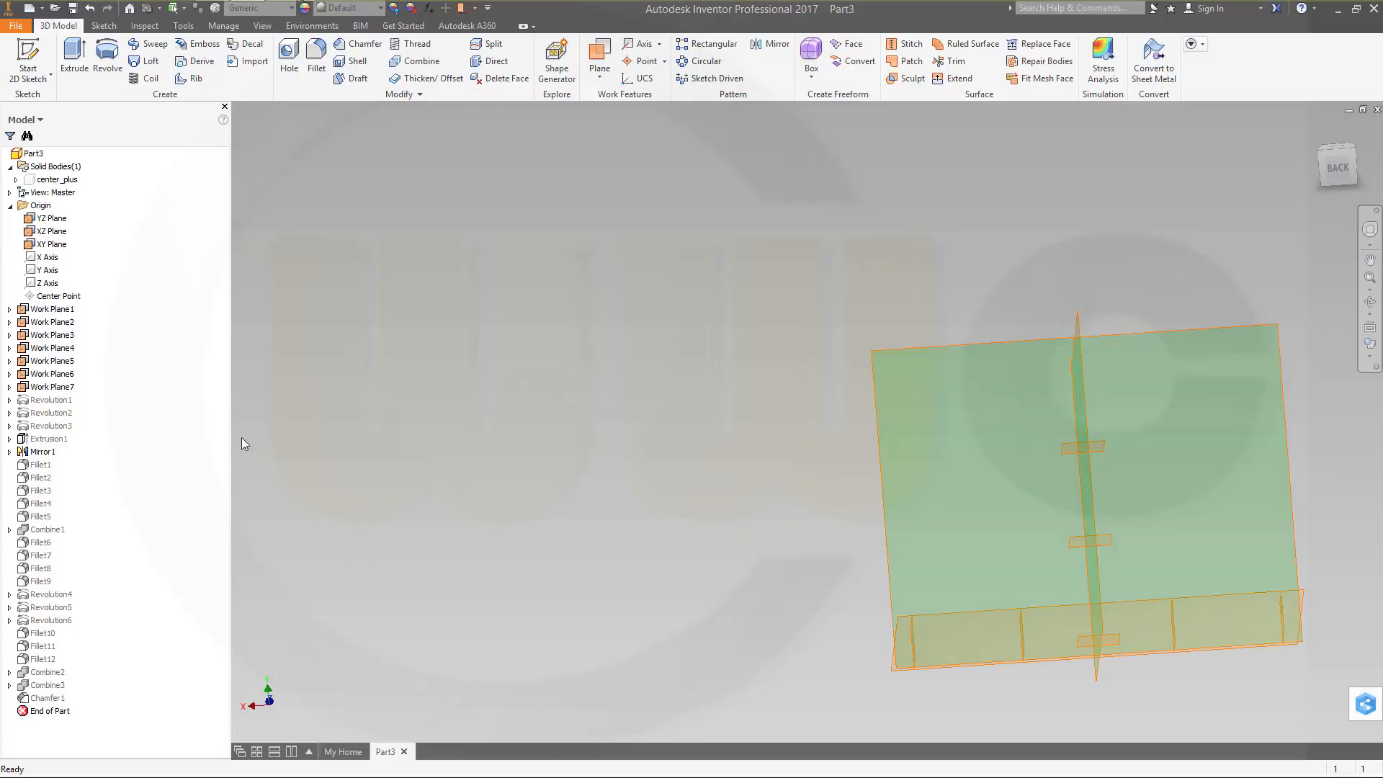
right_click(48, 179)
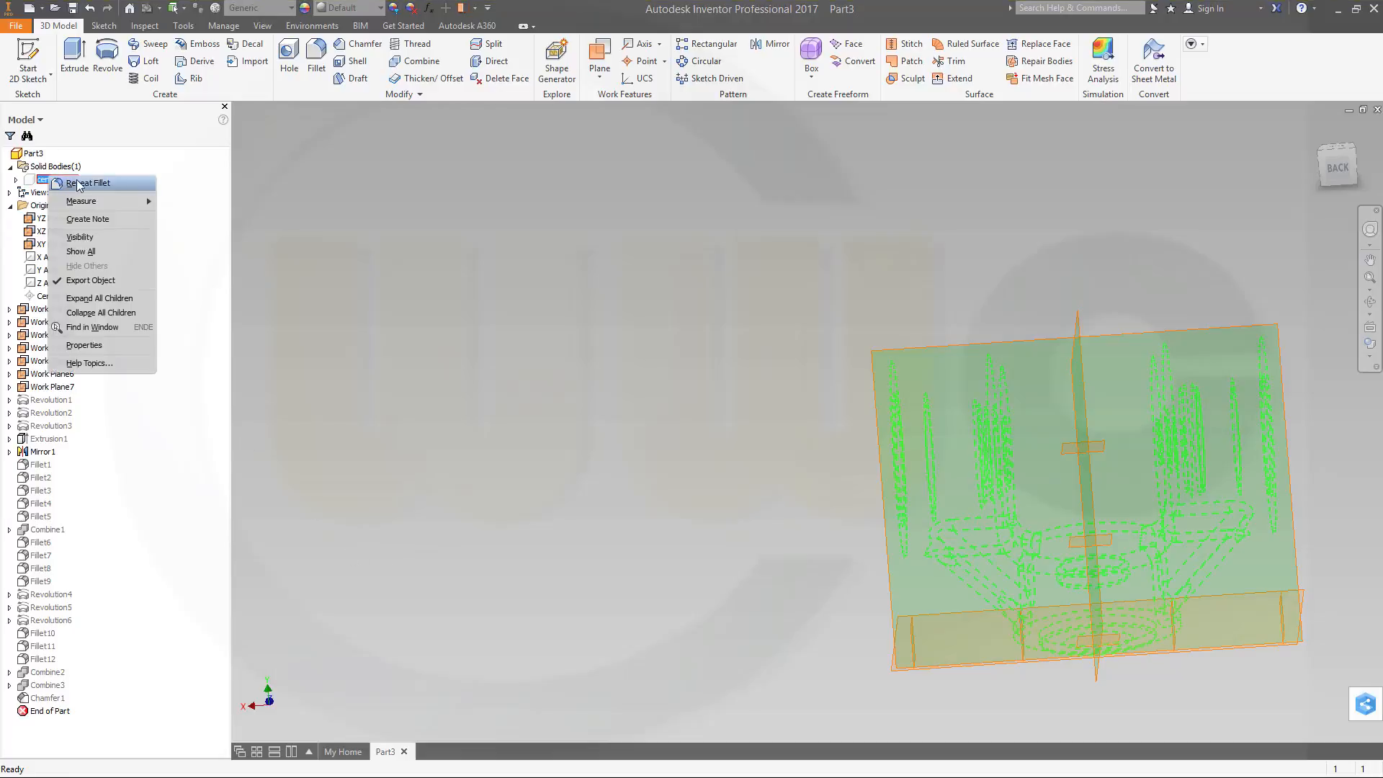
left_click(107, 237)
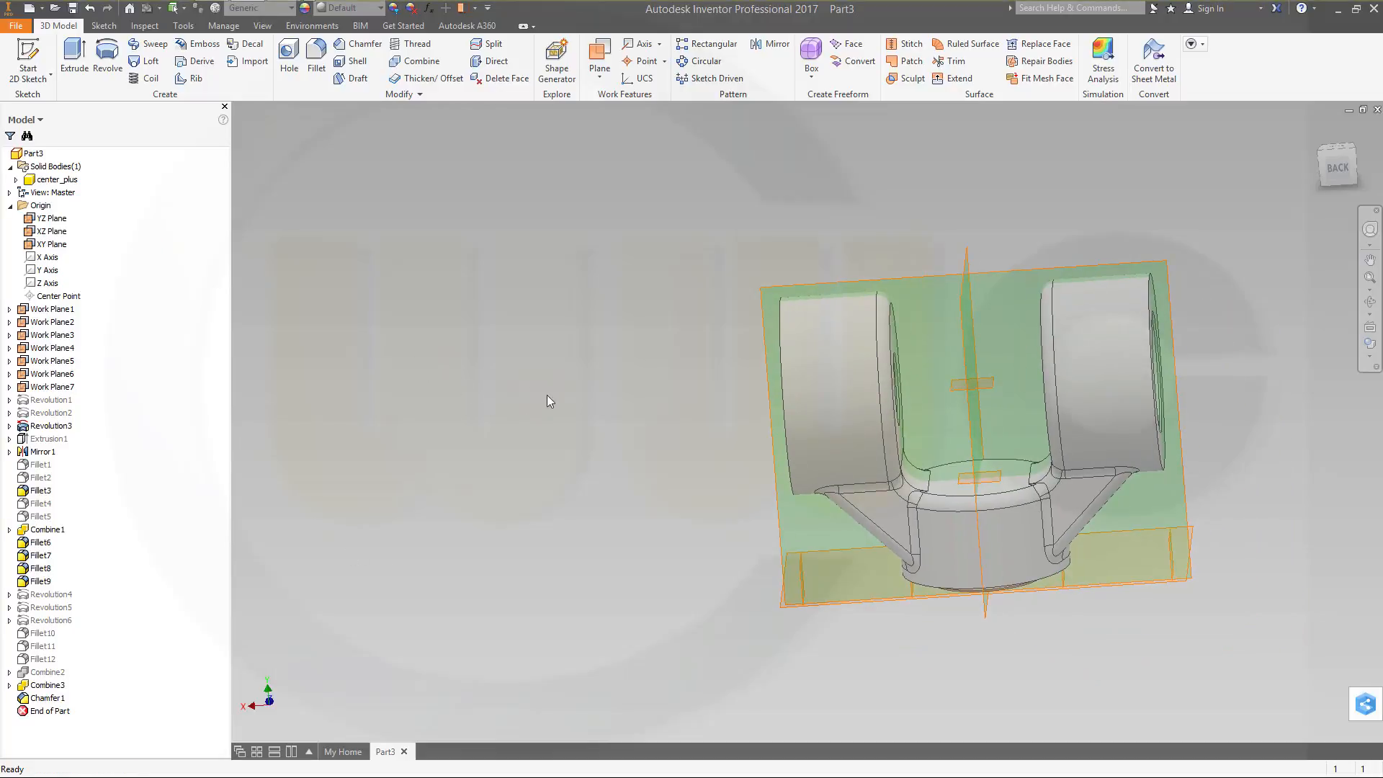
Step: Create a new 3D sketch and place one sketch point in open space beside the nearer bore boss
middle_click_drag(546, 401, 460, 422, "shift")
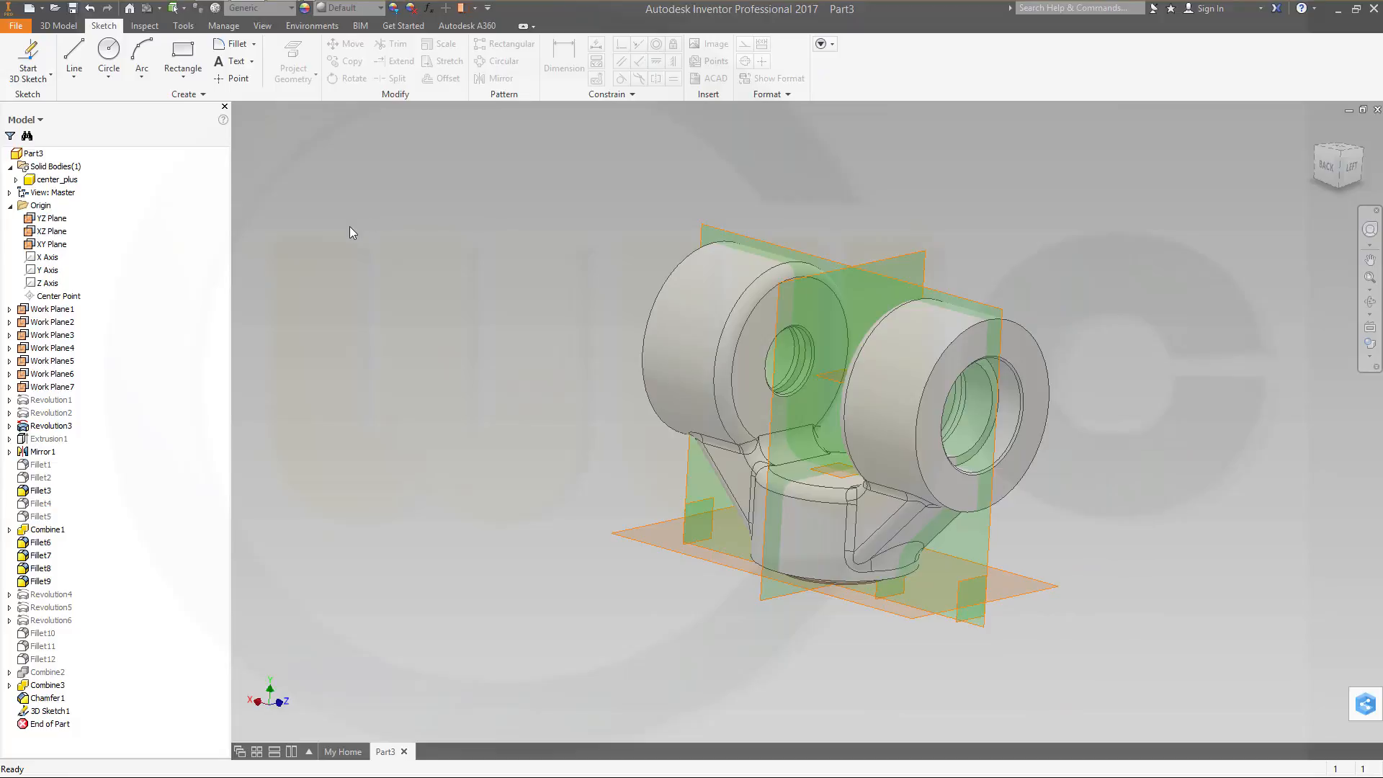
left_click(32, 77)
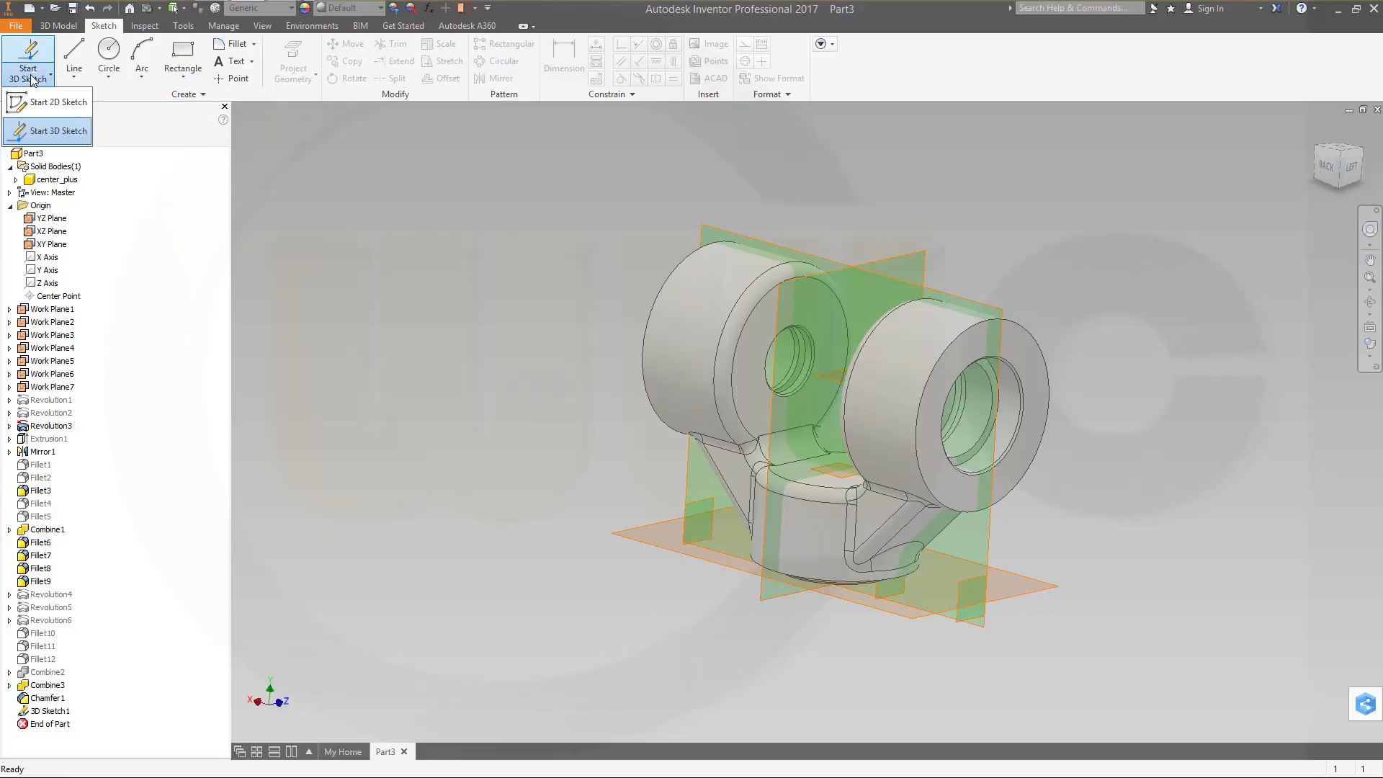
left_click(53, 134)
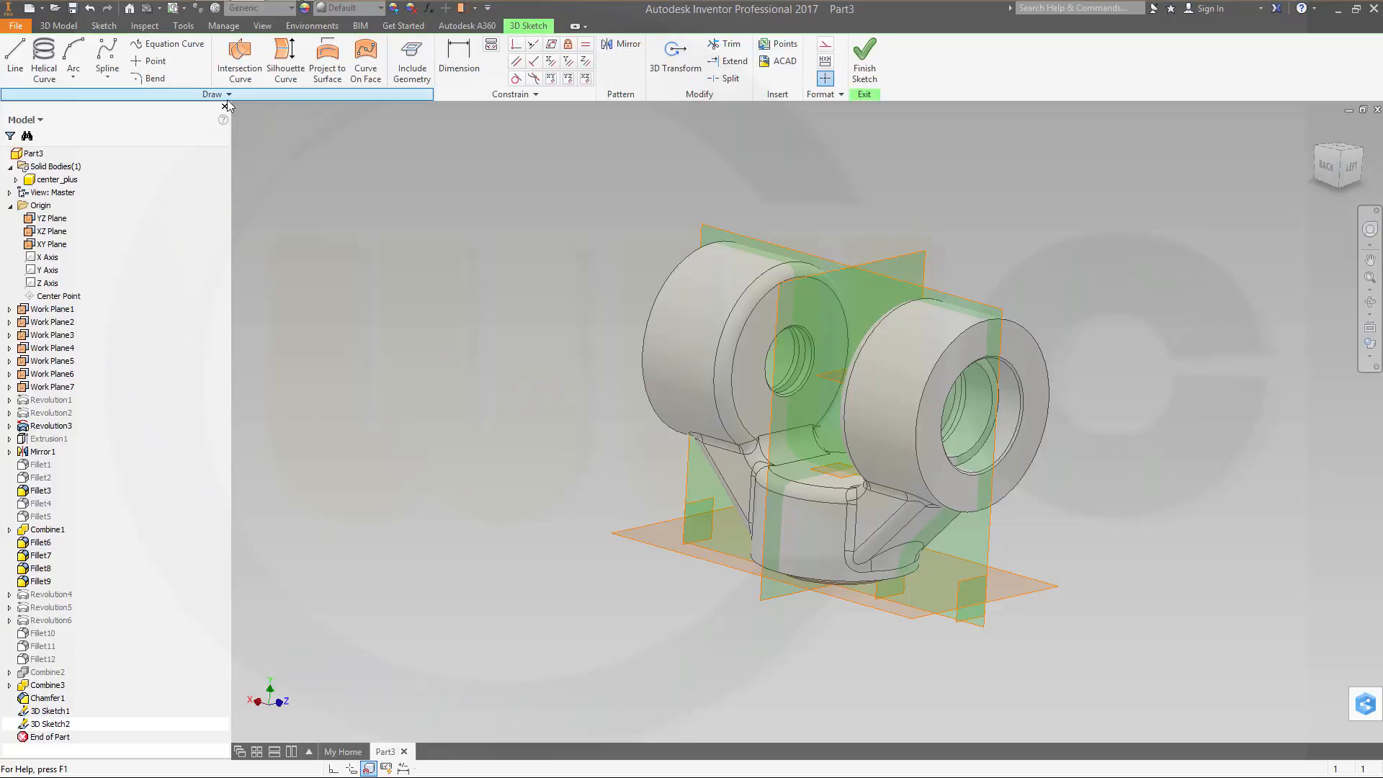
left_click(150, 60)
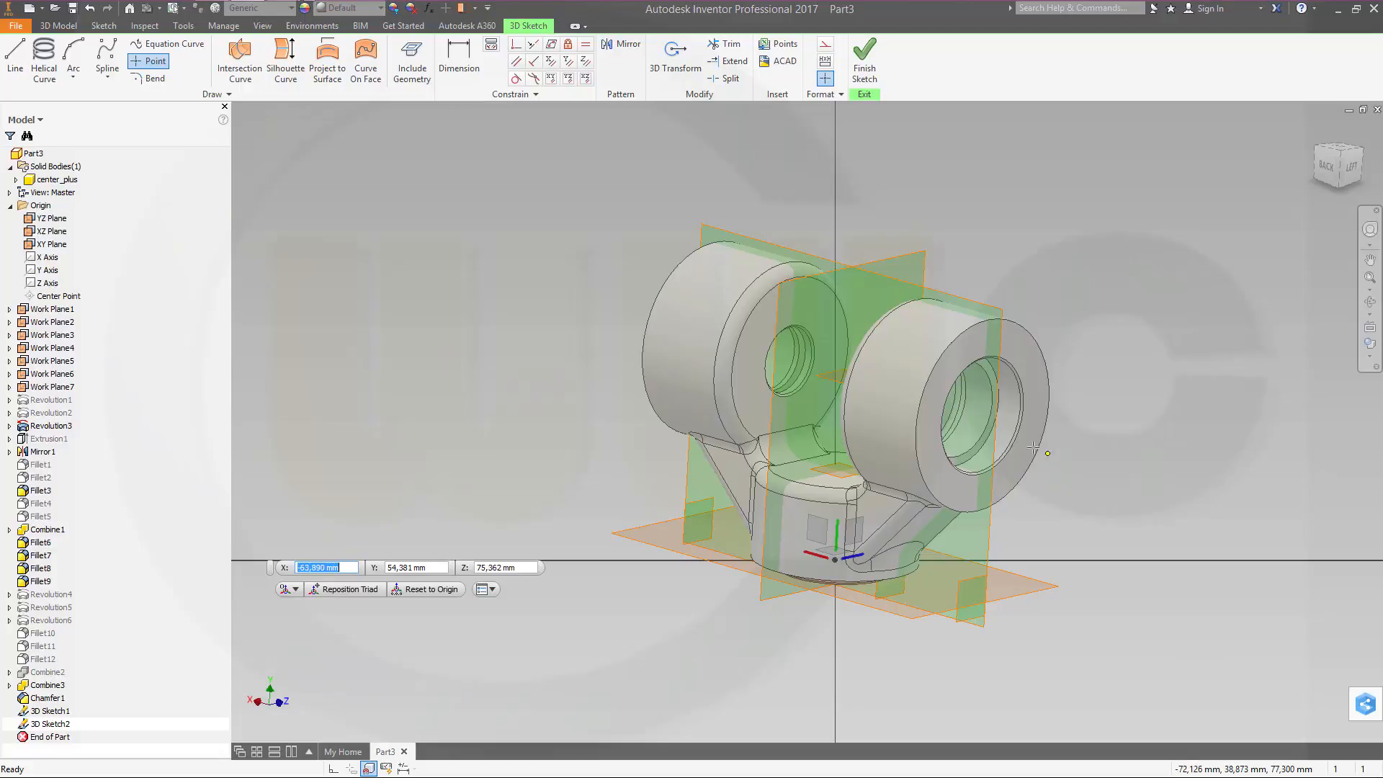
left_click(1091, 419)
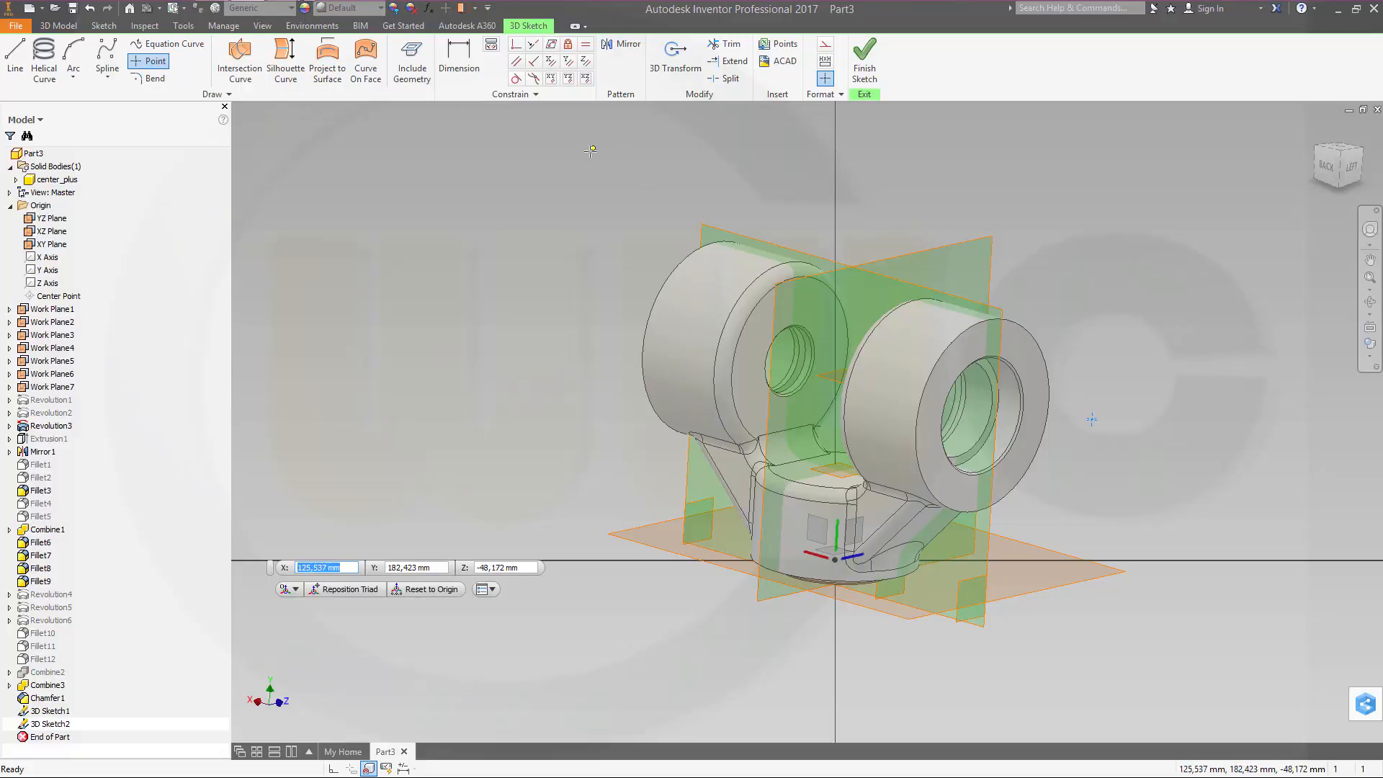
key("Escape")
key("Escape")
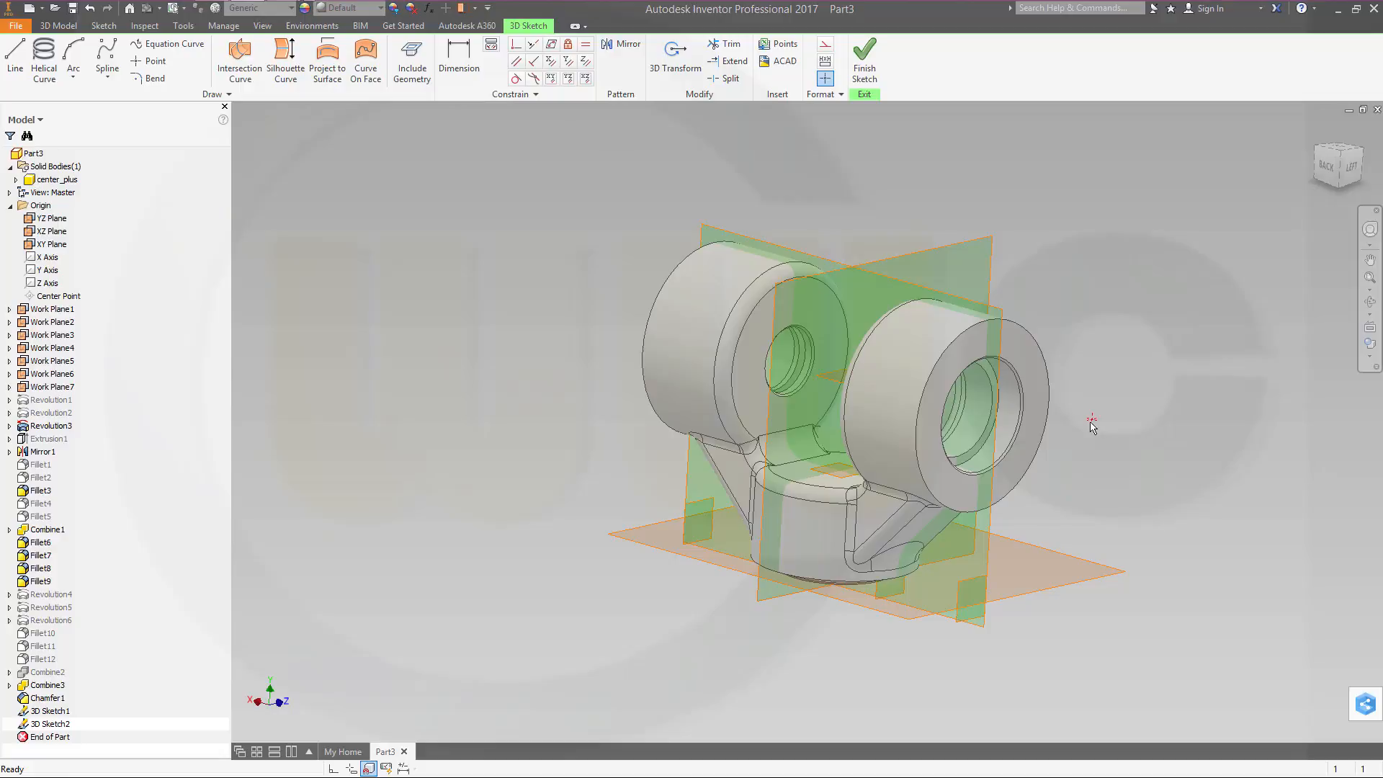
Step: Constrain the sketch point coincident to the work plane at the boss's outer face and to the small horizontal work plane at bore height
left_click(550, 79)
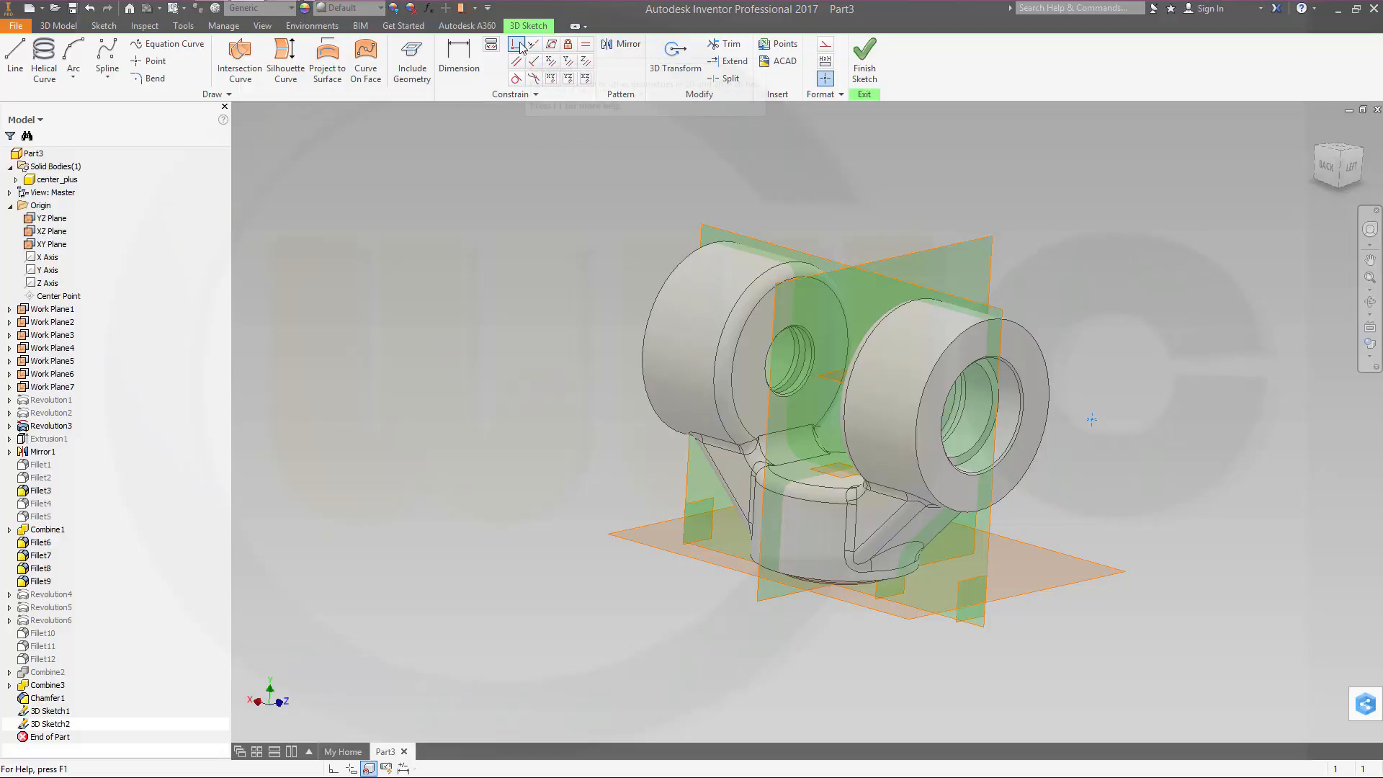
left_click(1092, 420)
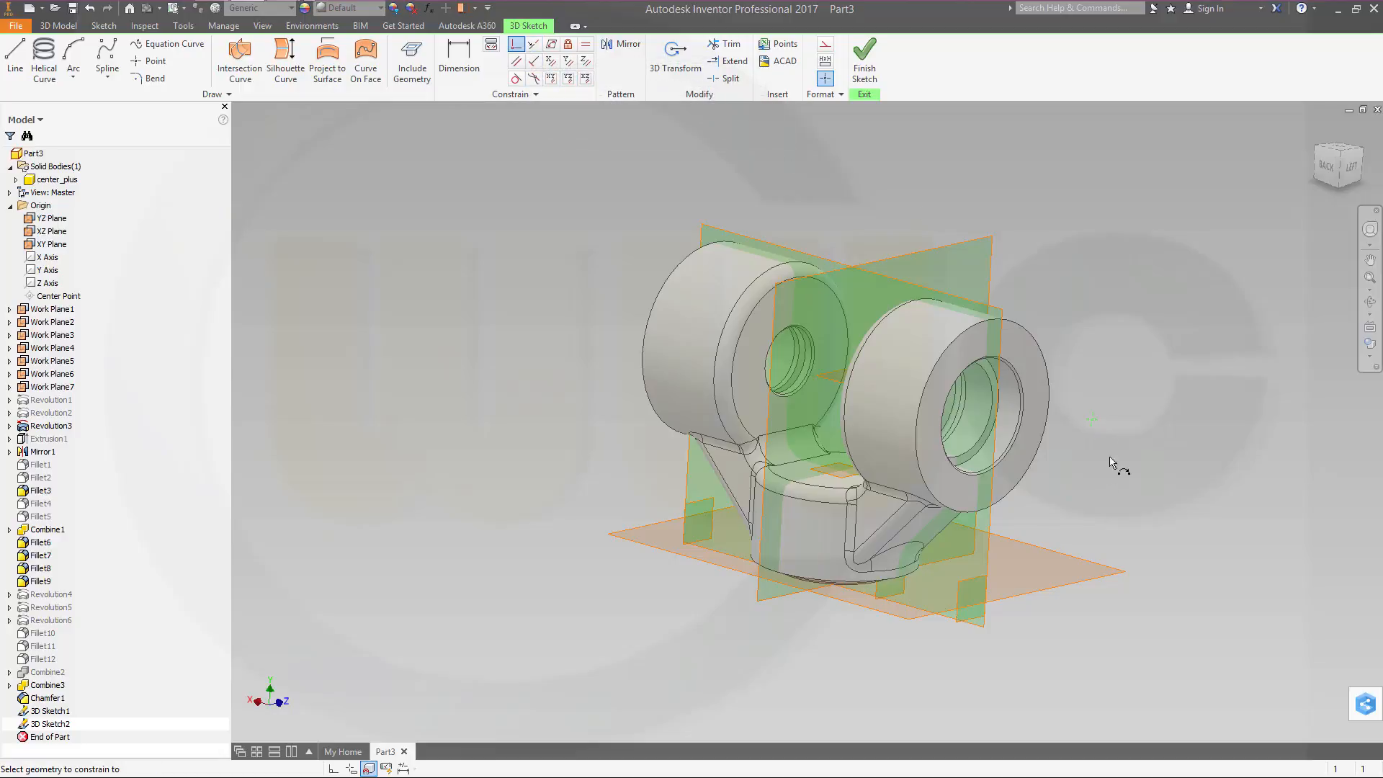
left_click(976, 585)
mouse_move(1094, 488)
middle_mouse_down()
mouse_move(1078, 492)
mouse_move(1097, 476)
middle_mouse_up()
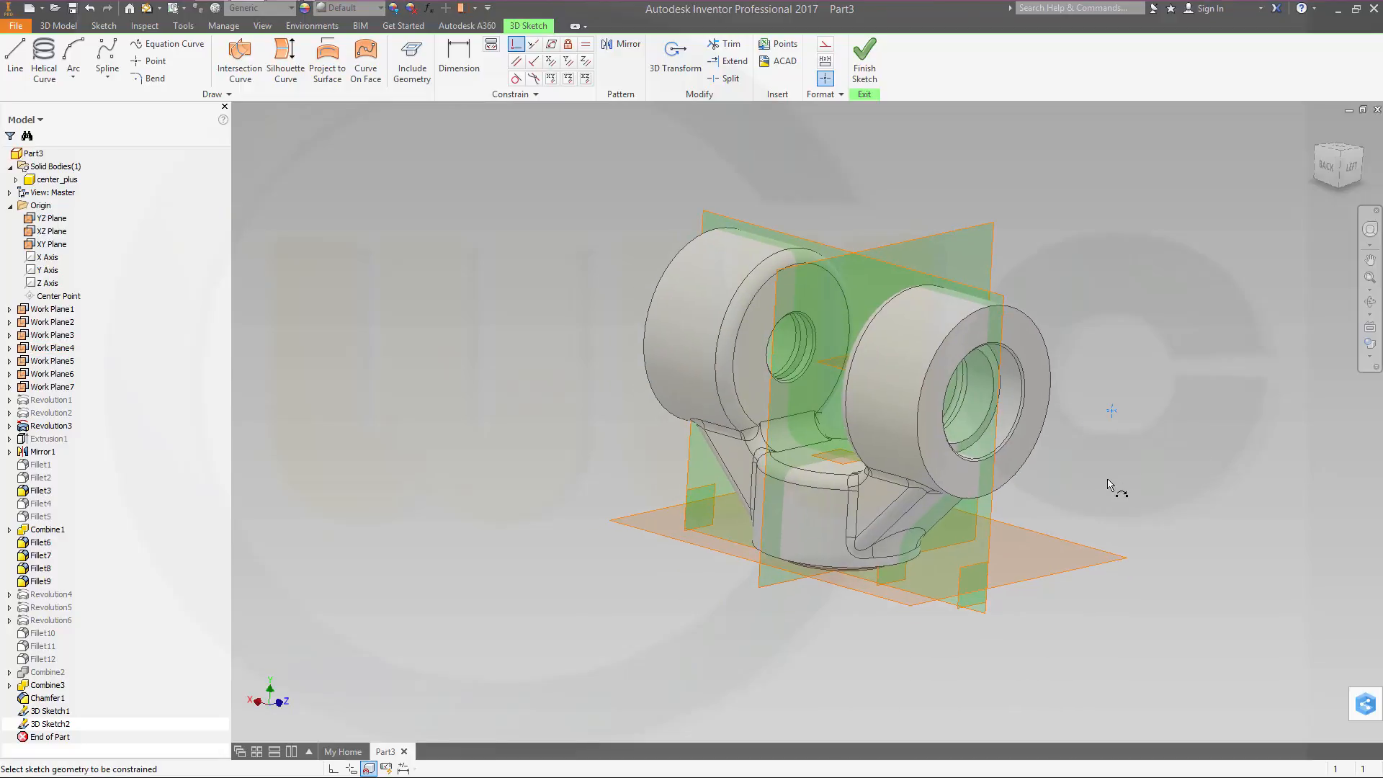
middle_click_drag(1175, 510, 1114, 499, "shift")
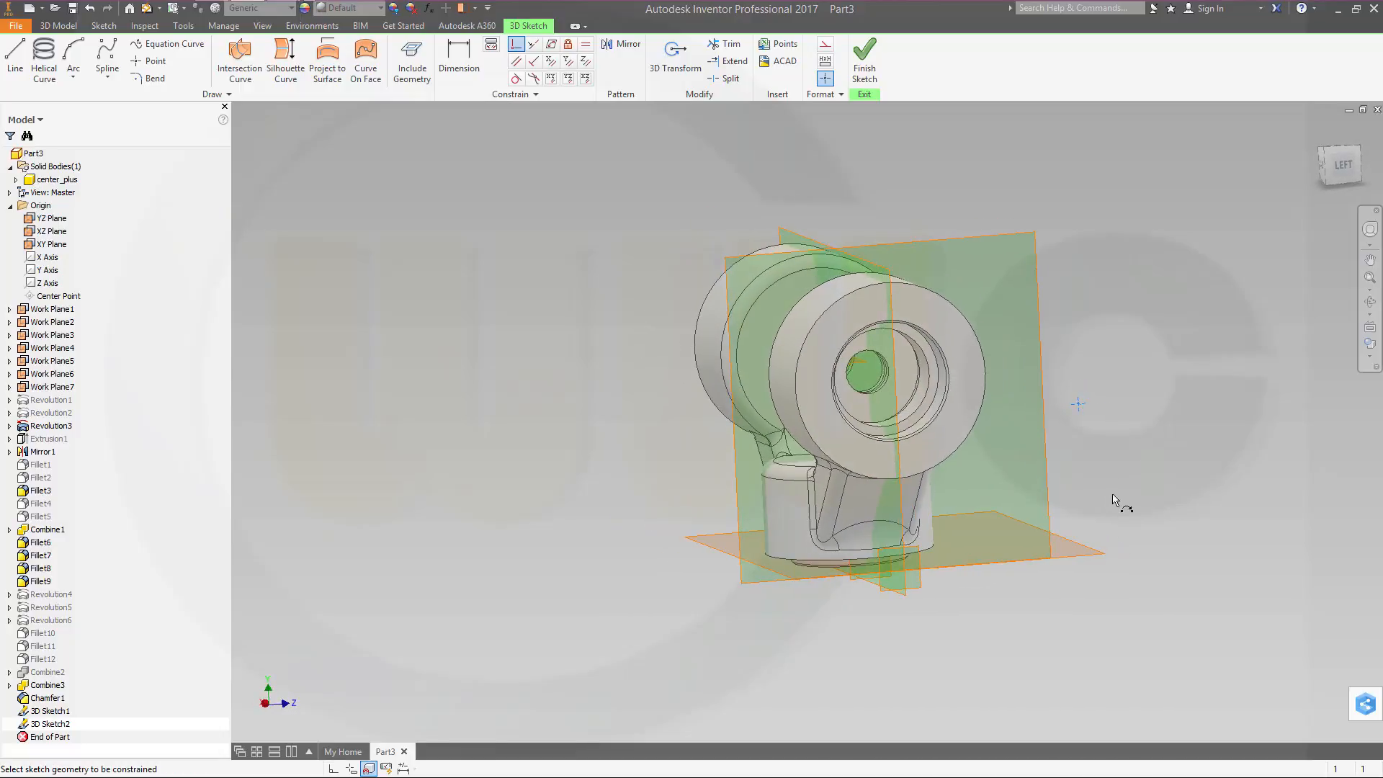
left_click(1079, 409)
middle_click_drag(657, 472, 796, 476, "shift")
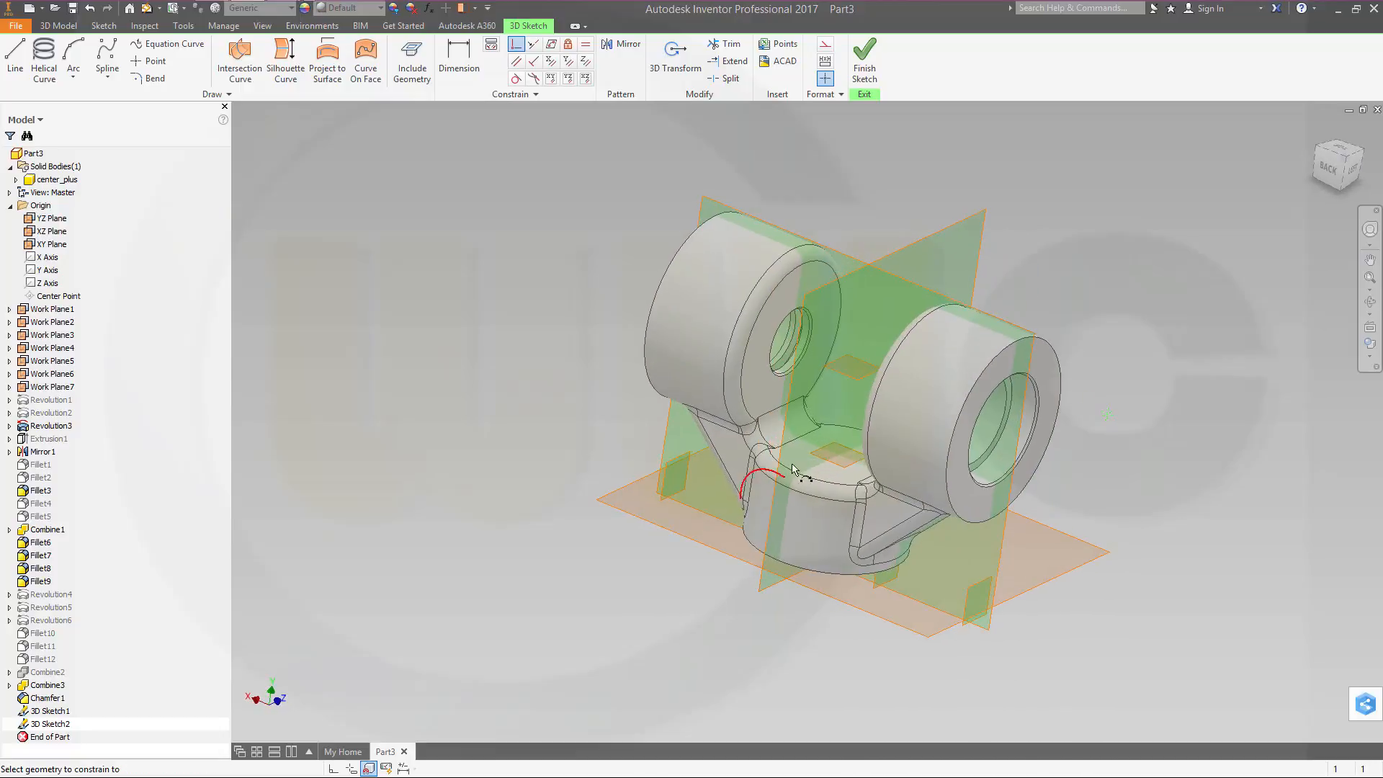
left_click(850, 381)
mouse_move(1161, 491)
middle_mouse_down("shift")
mouse_move(1073, 460)
mouse_move(1039, 469)
mouse_move(1048, 455)
middle_mouse_up("shift")
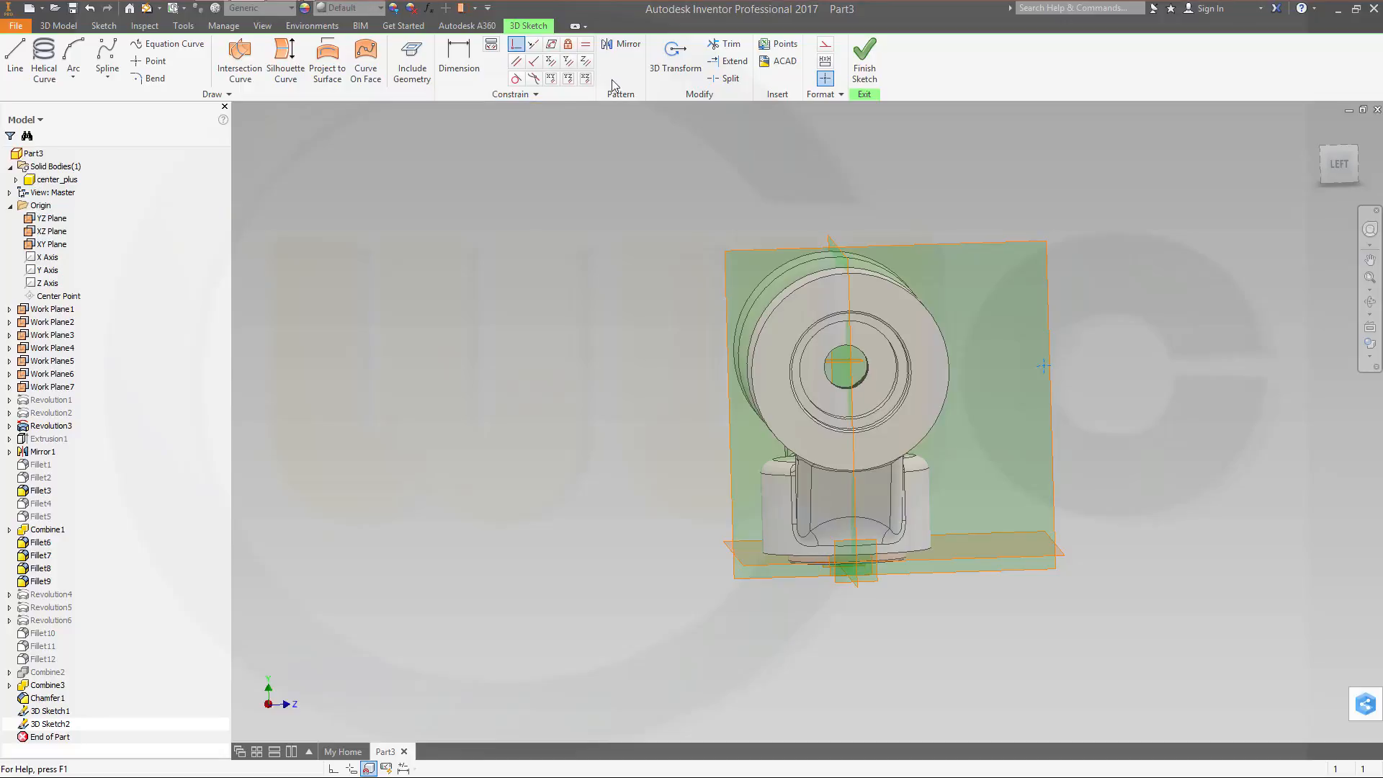
Step: Dimension the sketch point 39 mm from the vertical plane through the bore centre and finish the 3D sketch
left_click(459, 57)
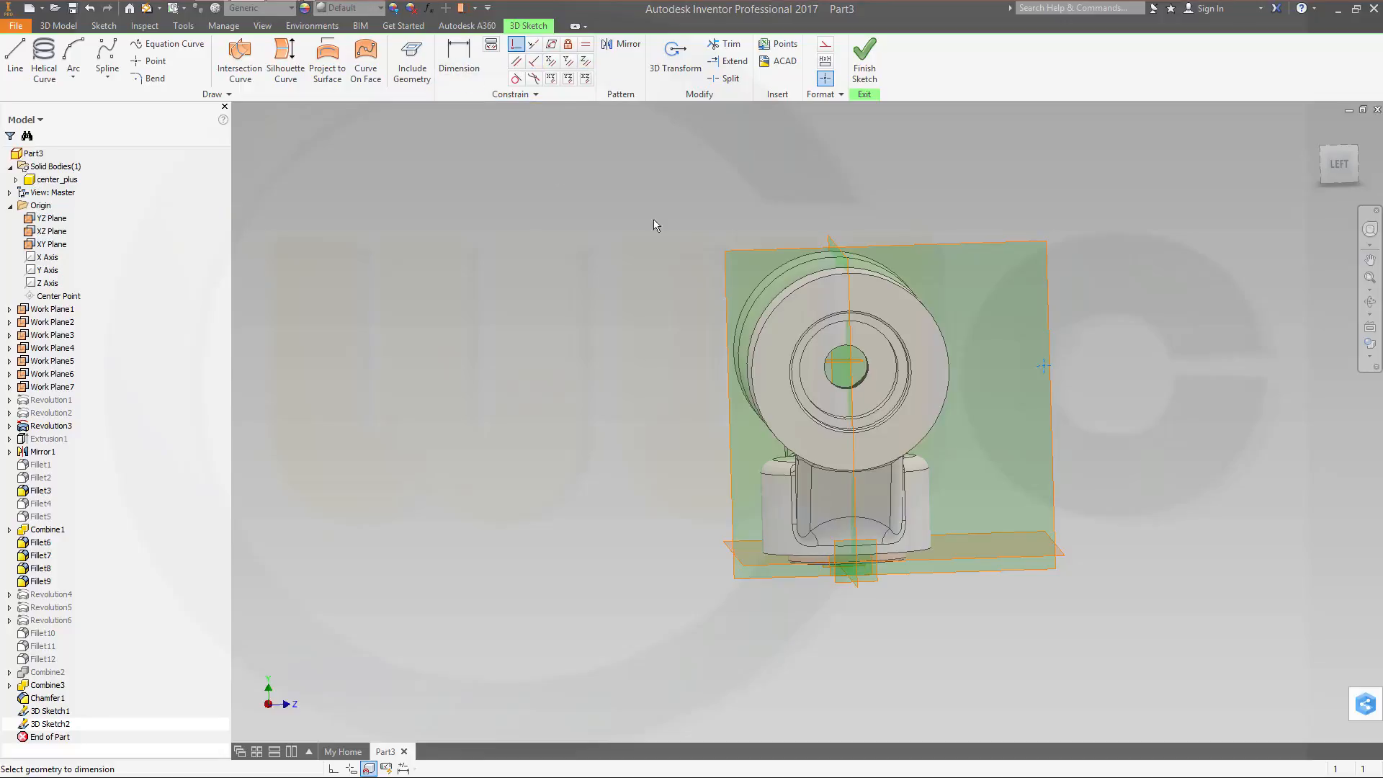
left_click(850, 380)
left_click(1042, 365)
left_click(958, 189)
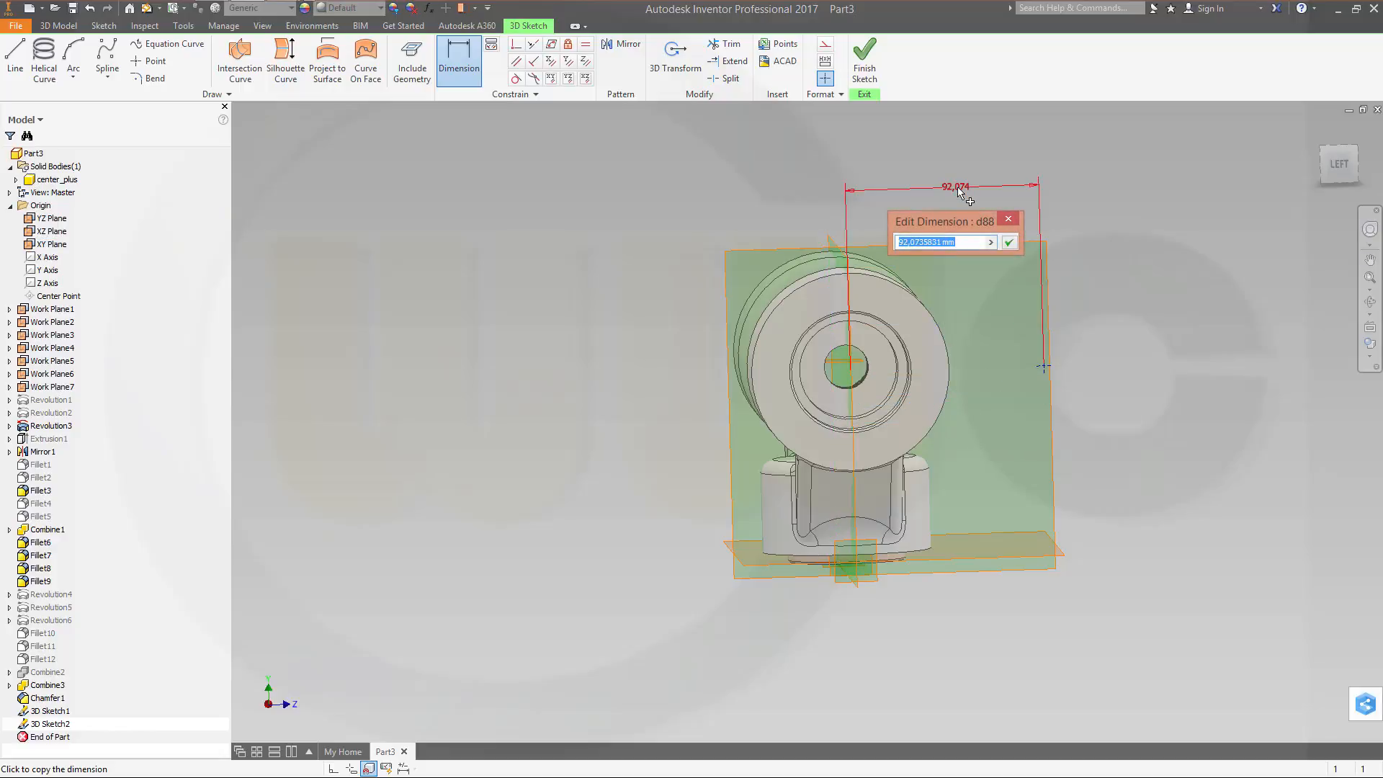
type("39")
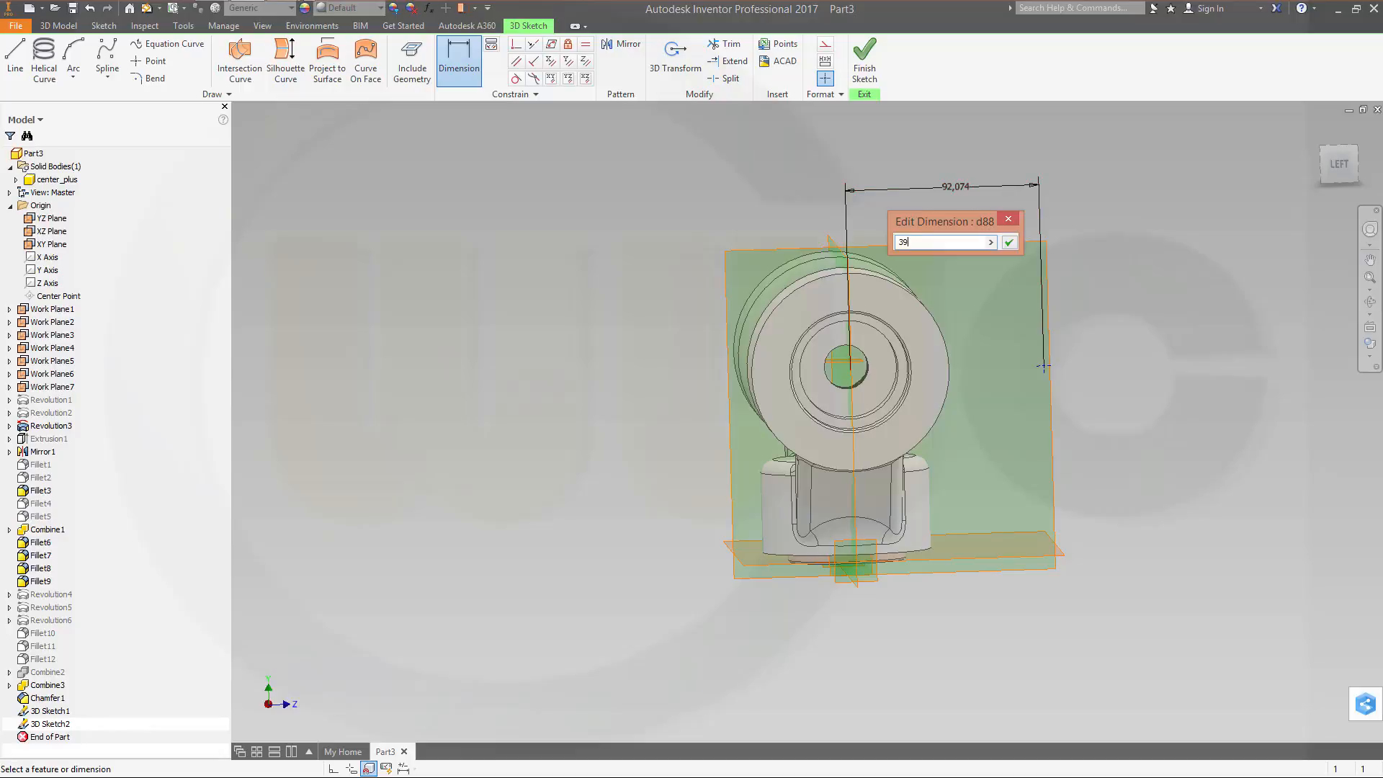
key("Return")
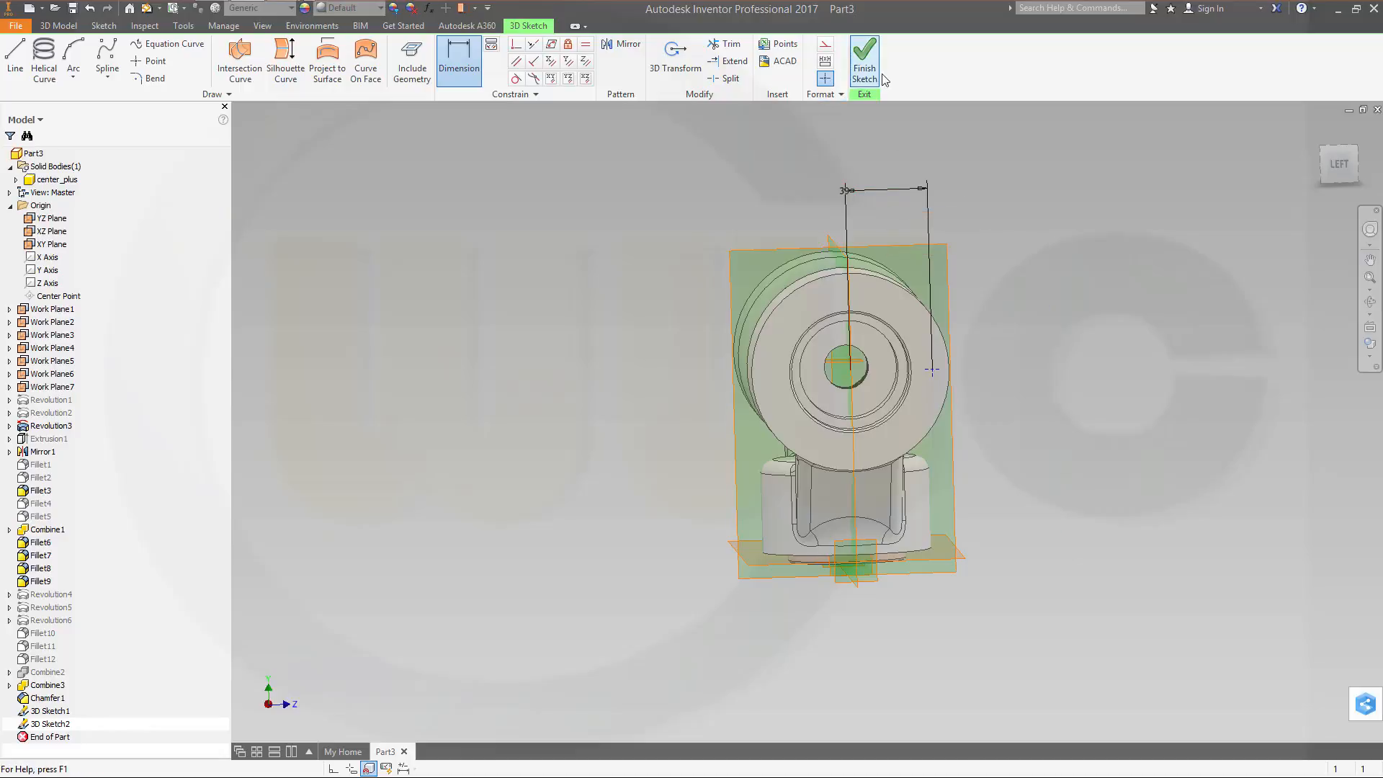
left_click(864, 61)
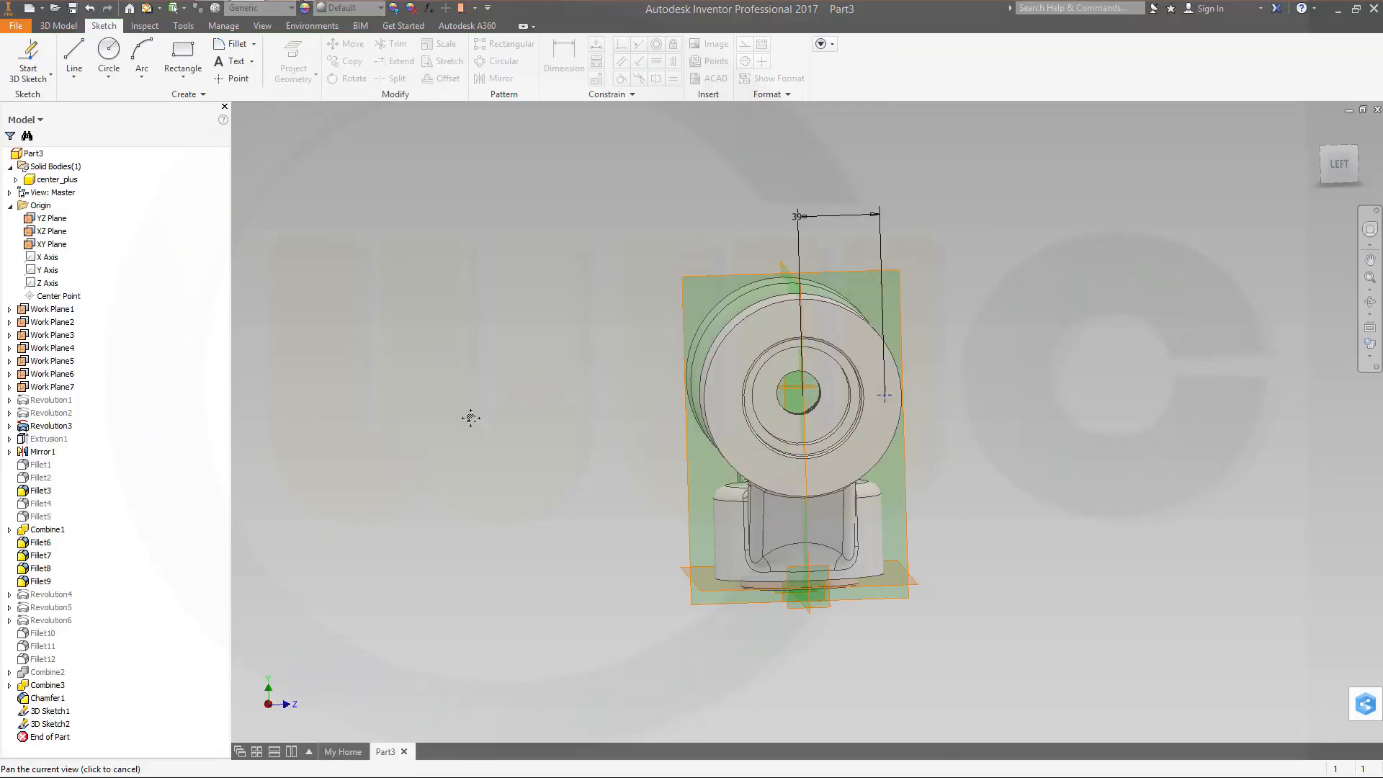
Step: Create a work point on the 3D sketch point at the boss's outer face
left_click(61, 26)
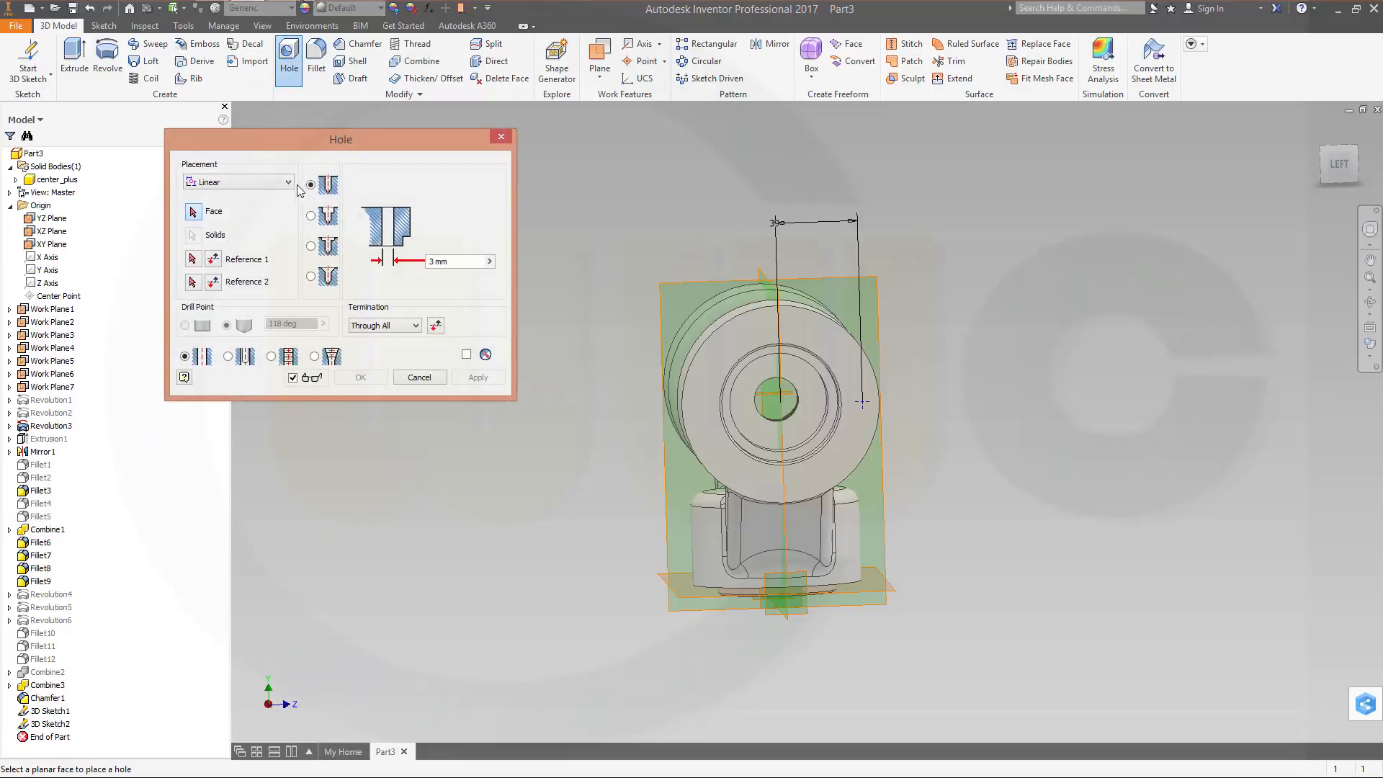
left_click(419, 378)
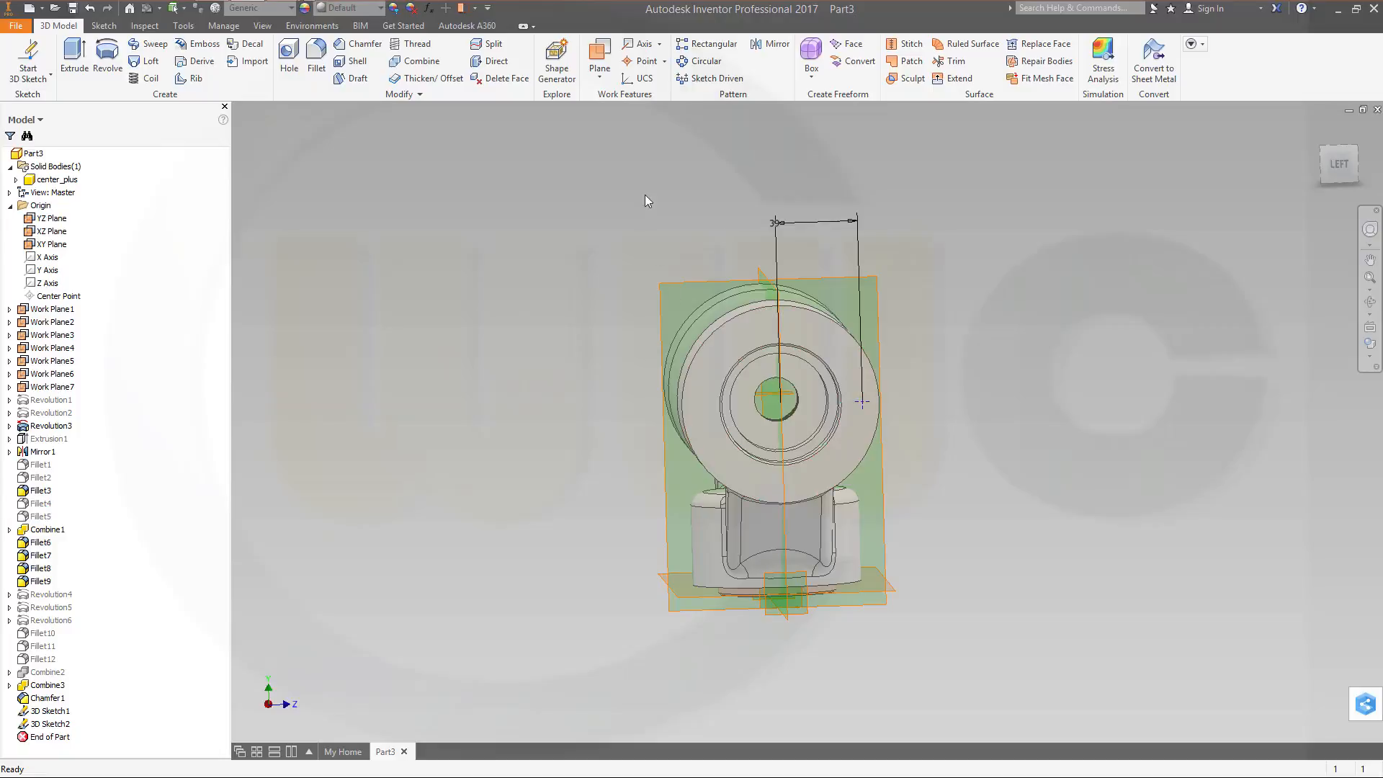
left_click(648, 63)
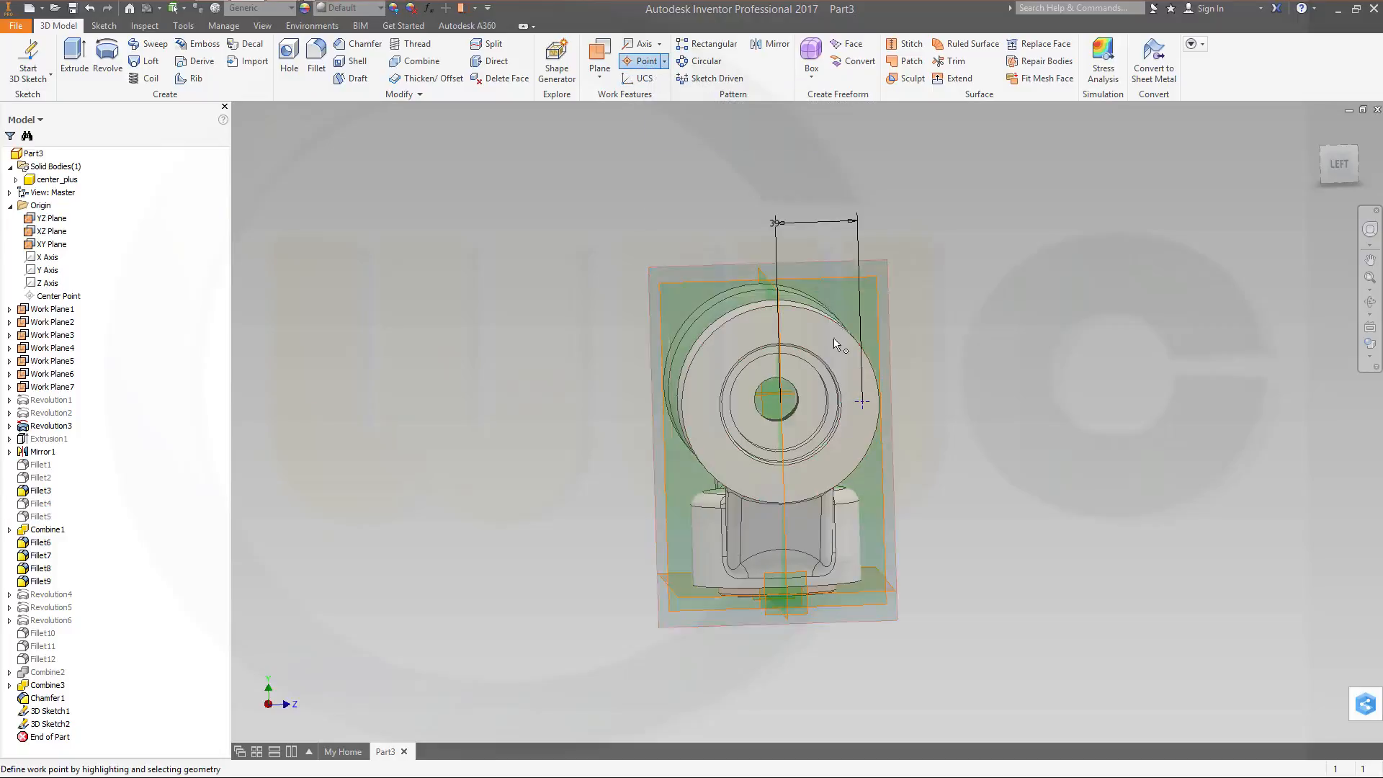
left_click(862, 402)
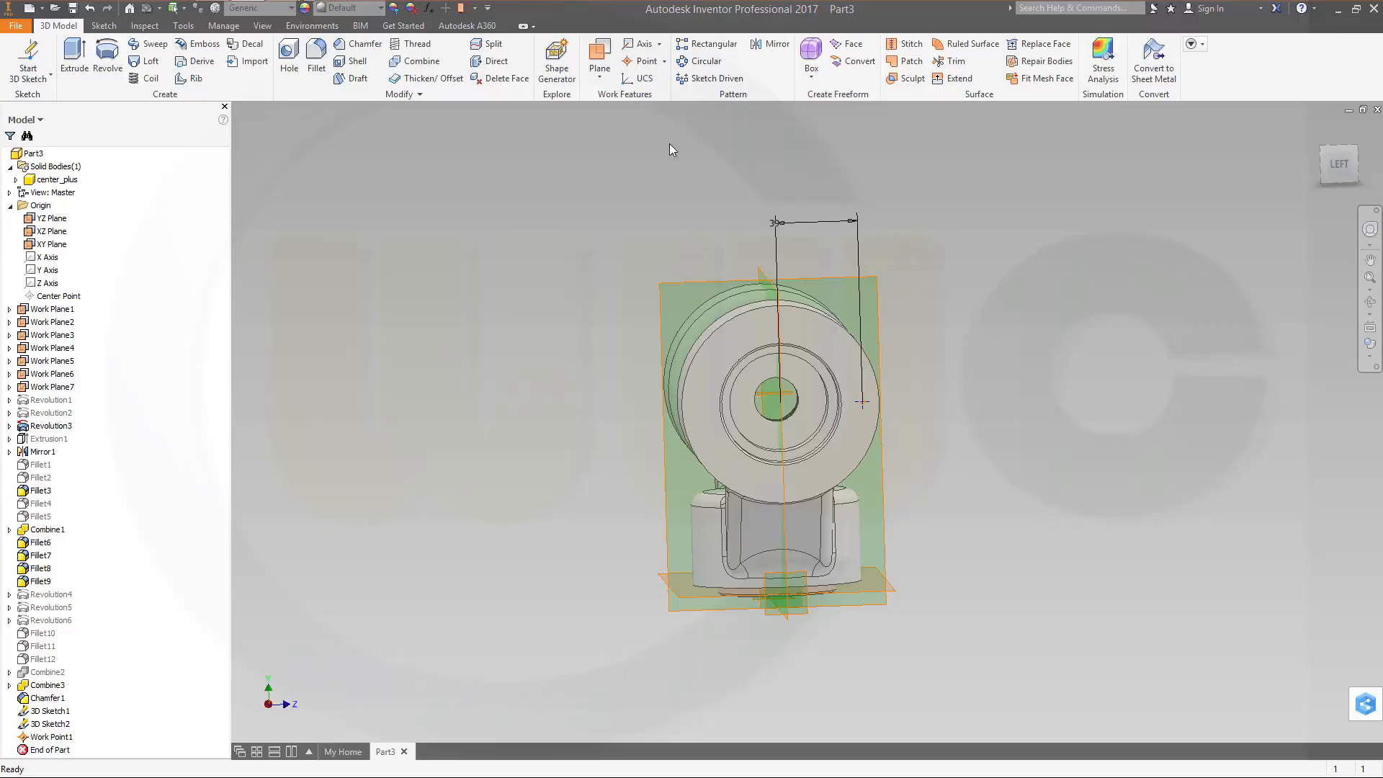
Step: Start a Hole with On Point placement and choose the new work point as its location
left_click(289, 58)
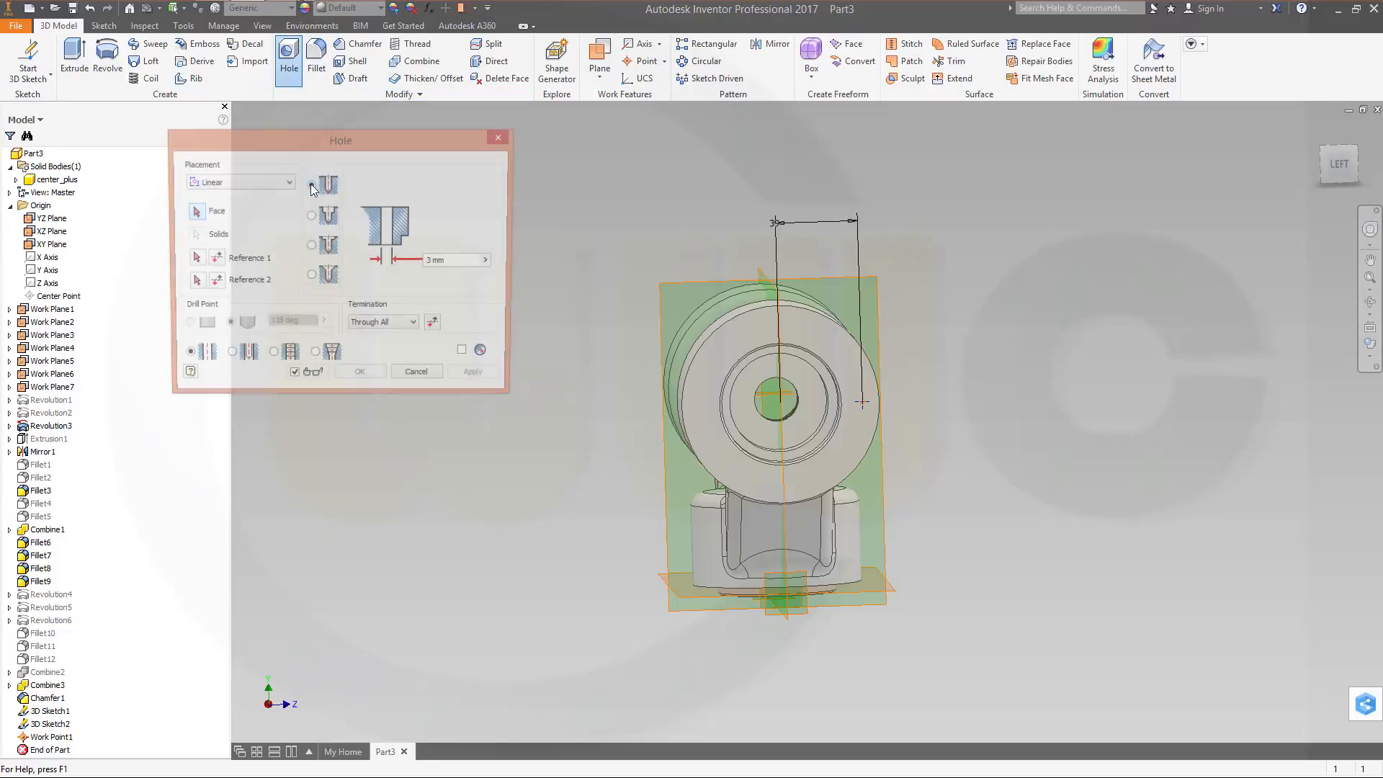
left_click(288, 182)
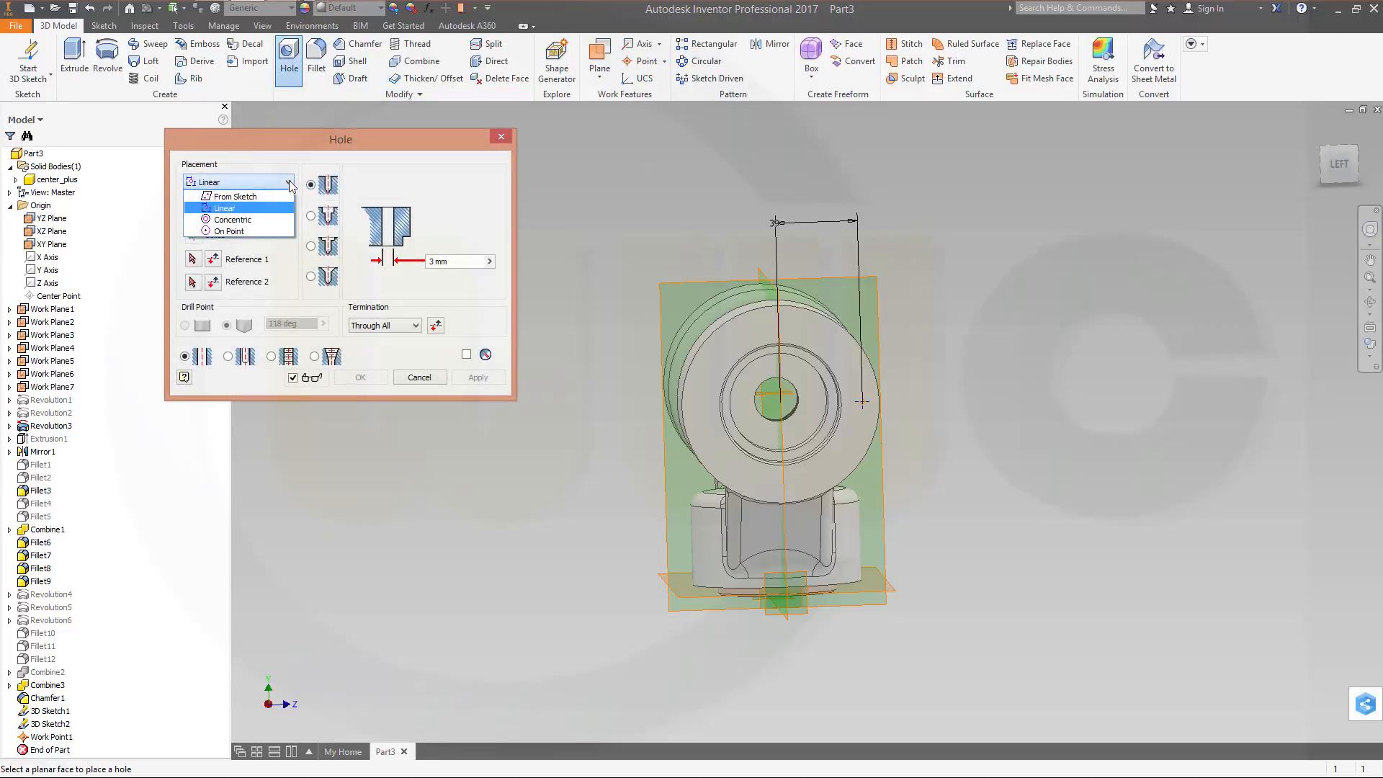
left_click(230, 231)
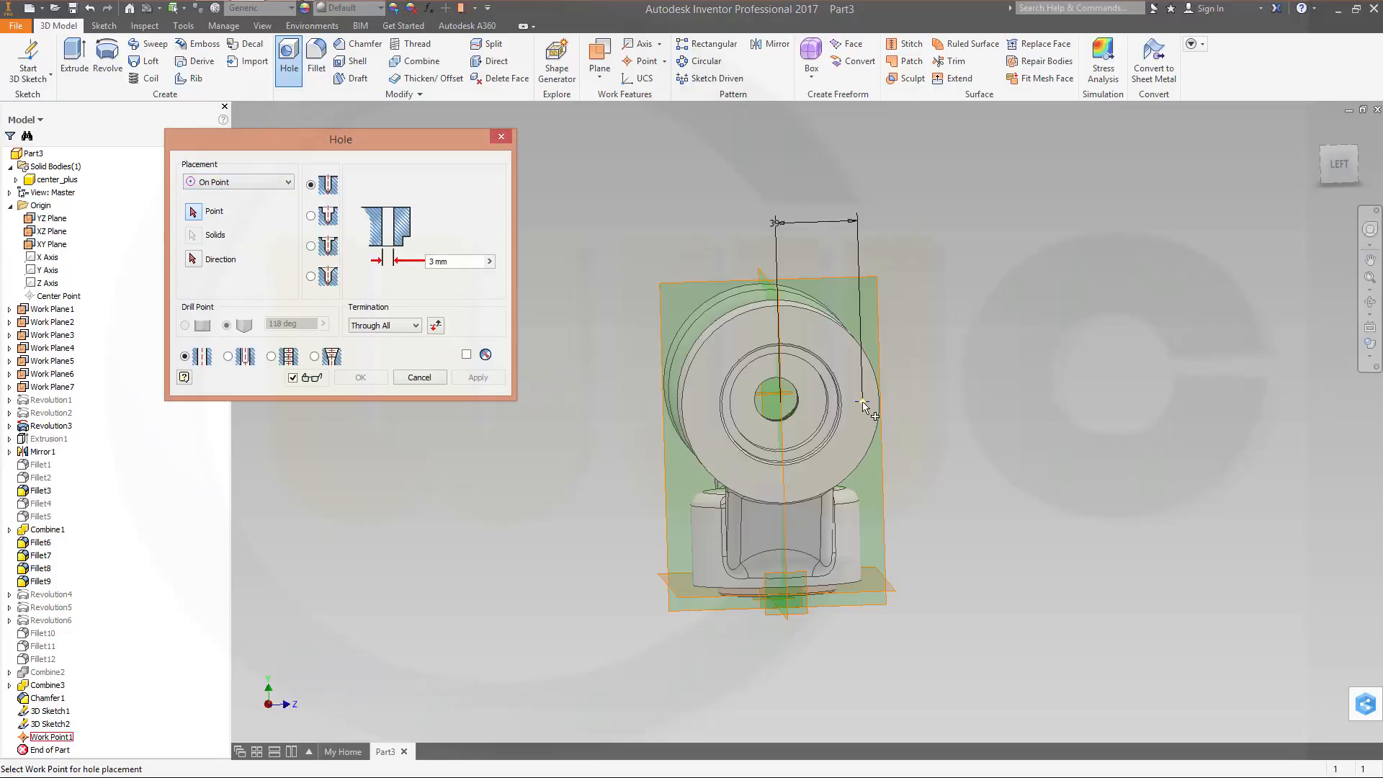
left_click(862, 402)
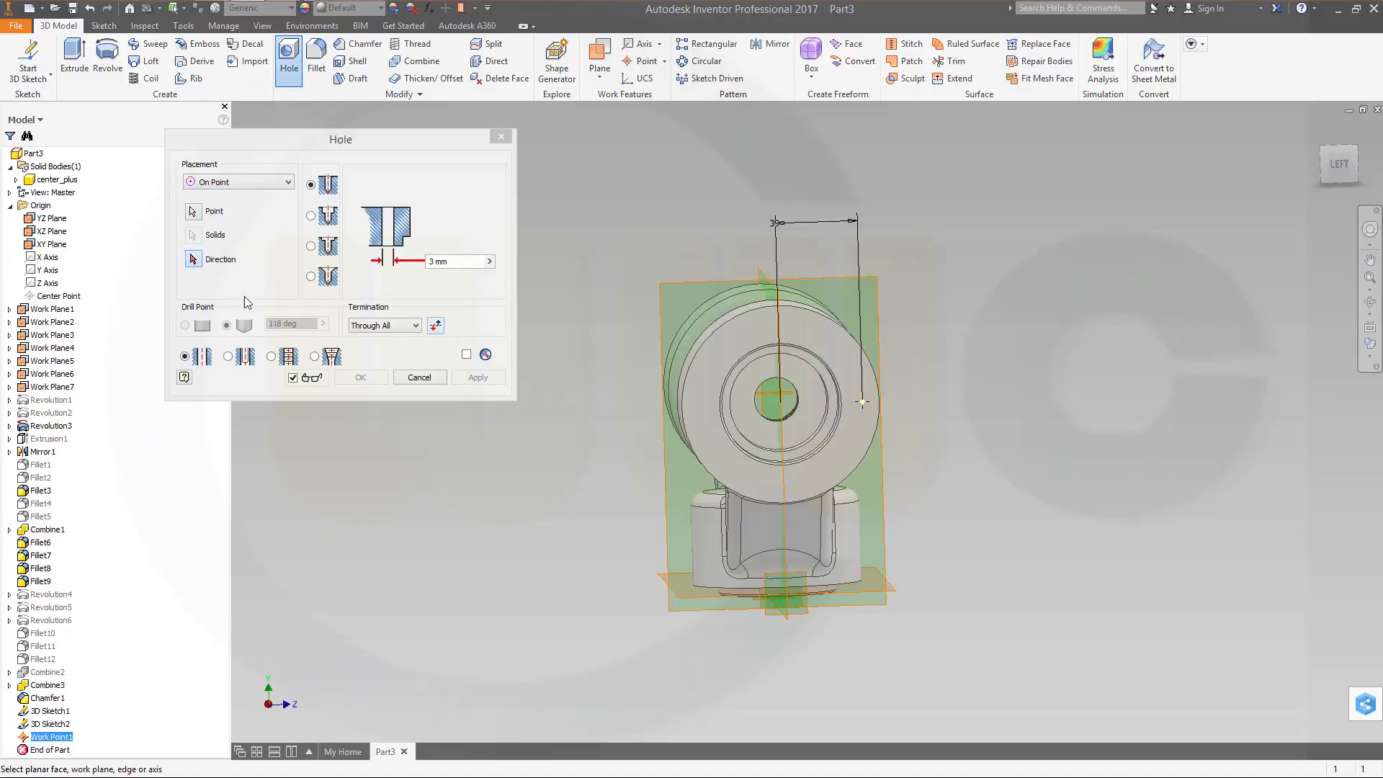
Step: Define the hole with a 6 mm diameter and a Distance termination 10 mm deep
left_click(463, 264)
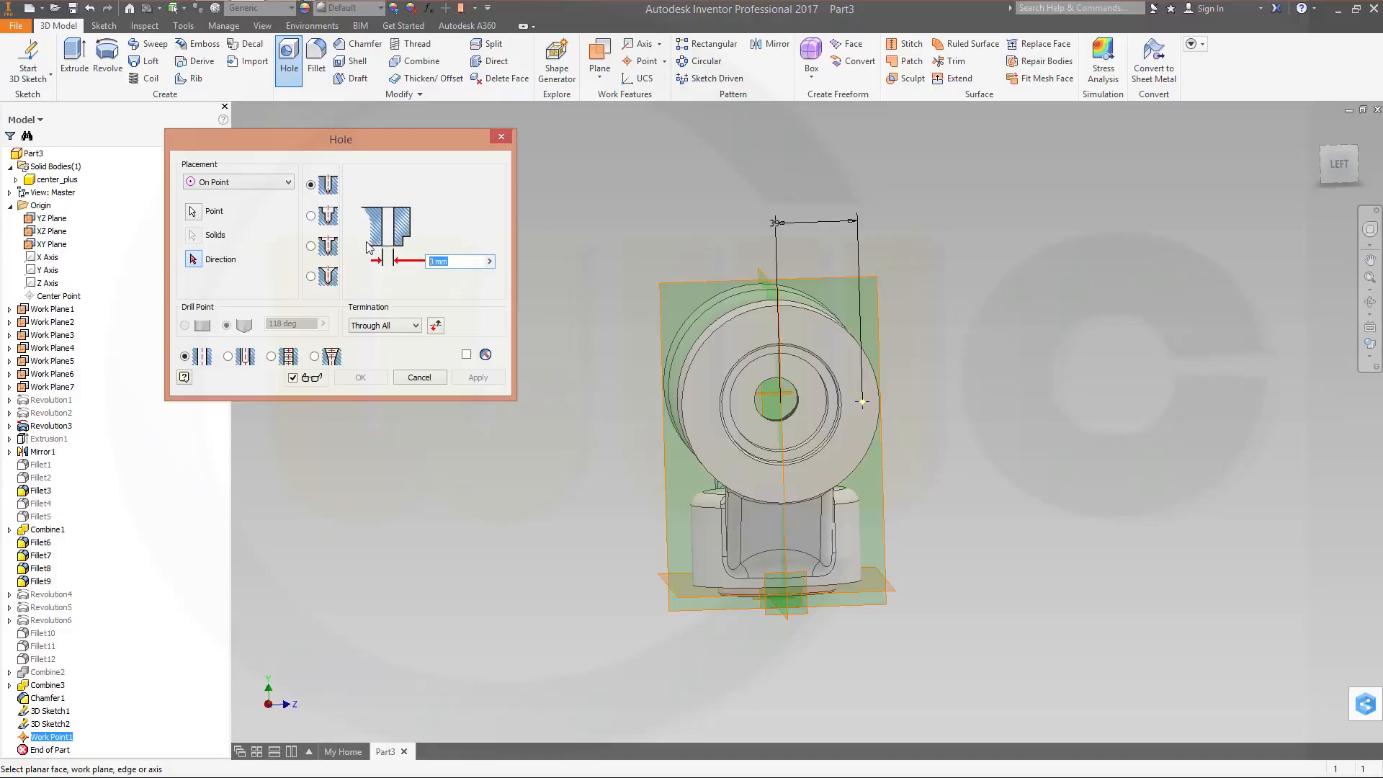
type("6")
left_click(416, 328)
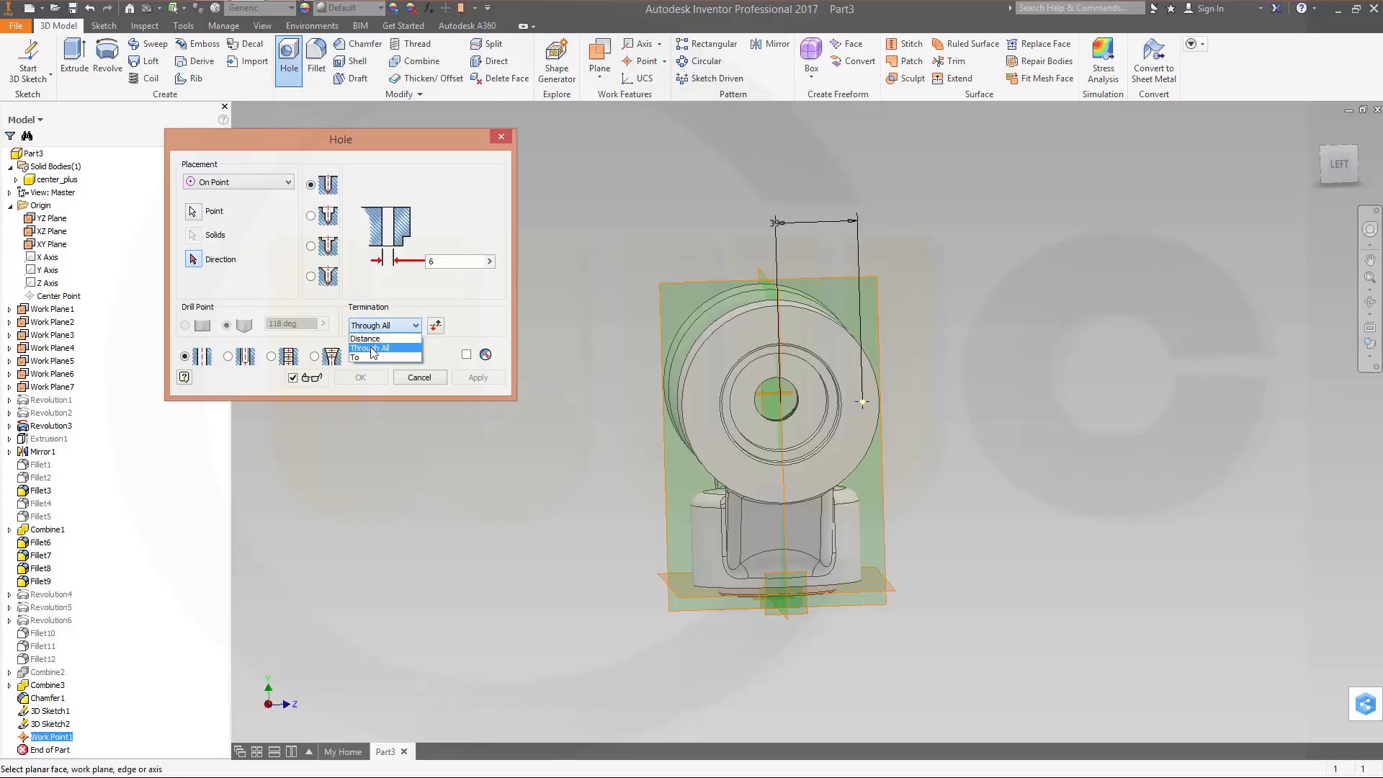
left_click(380, 339)
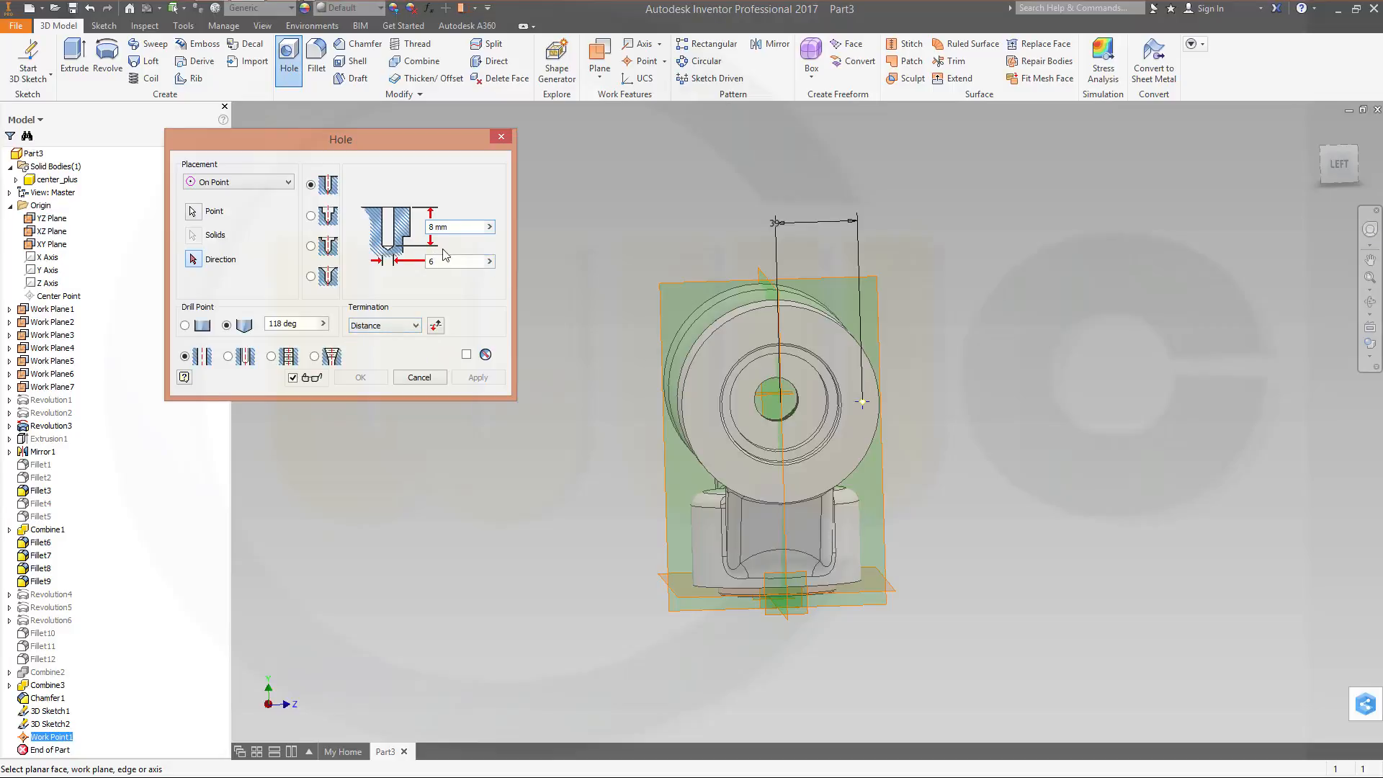
left_click_drag(454, 229, 362, 210)
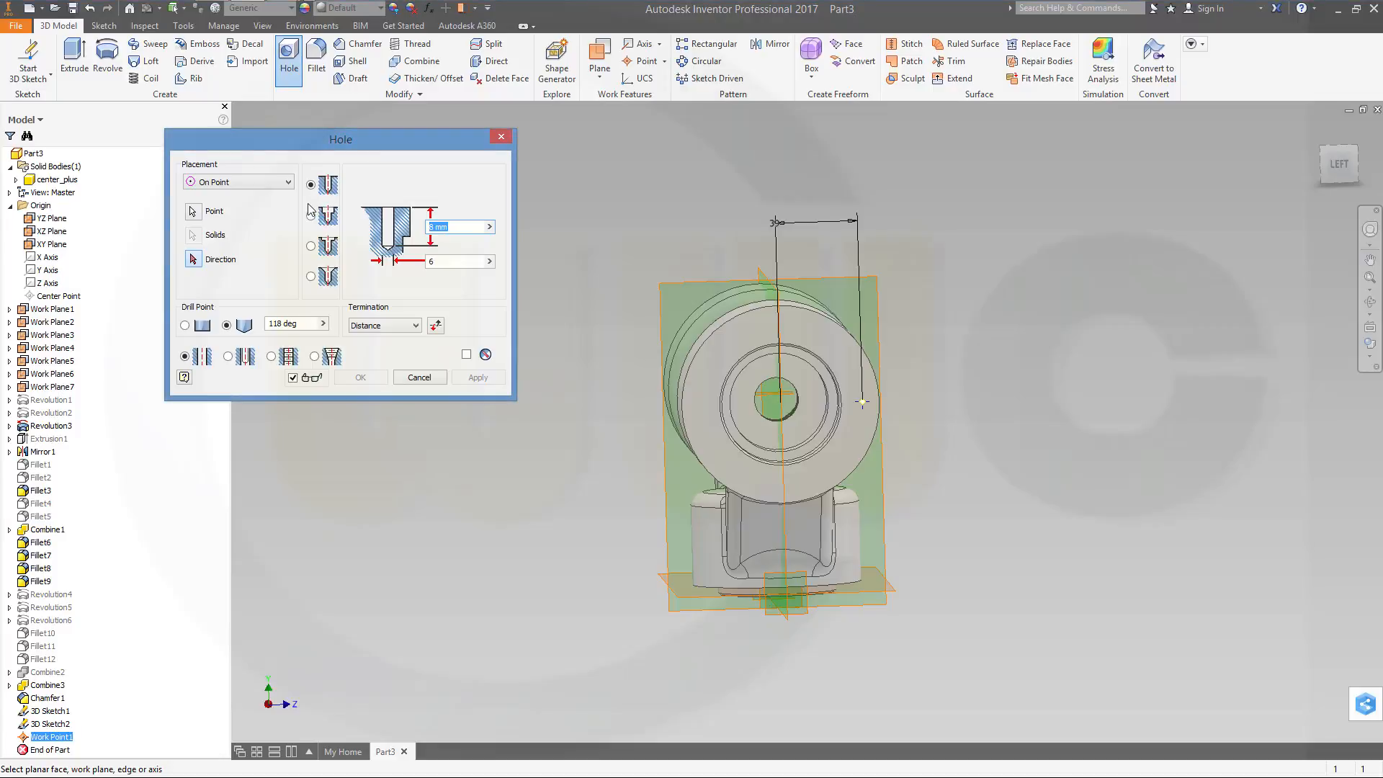
type("10")
Step: Direct the hole perpendicular to the YZ Plane, flip it into the boss, and create it
middle_click_drag(982, 441, 929, 437, "shift")
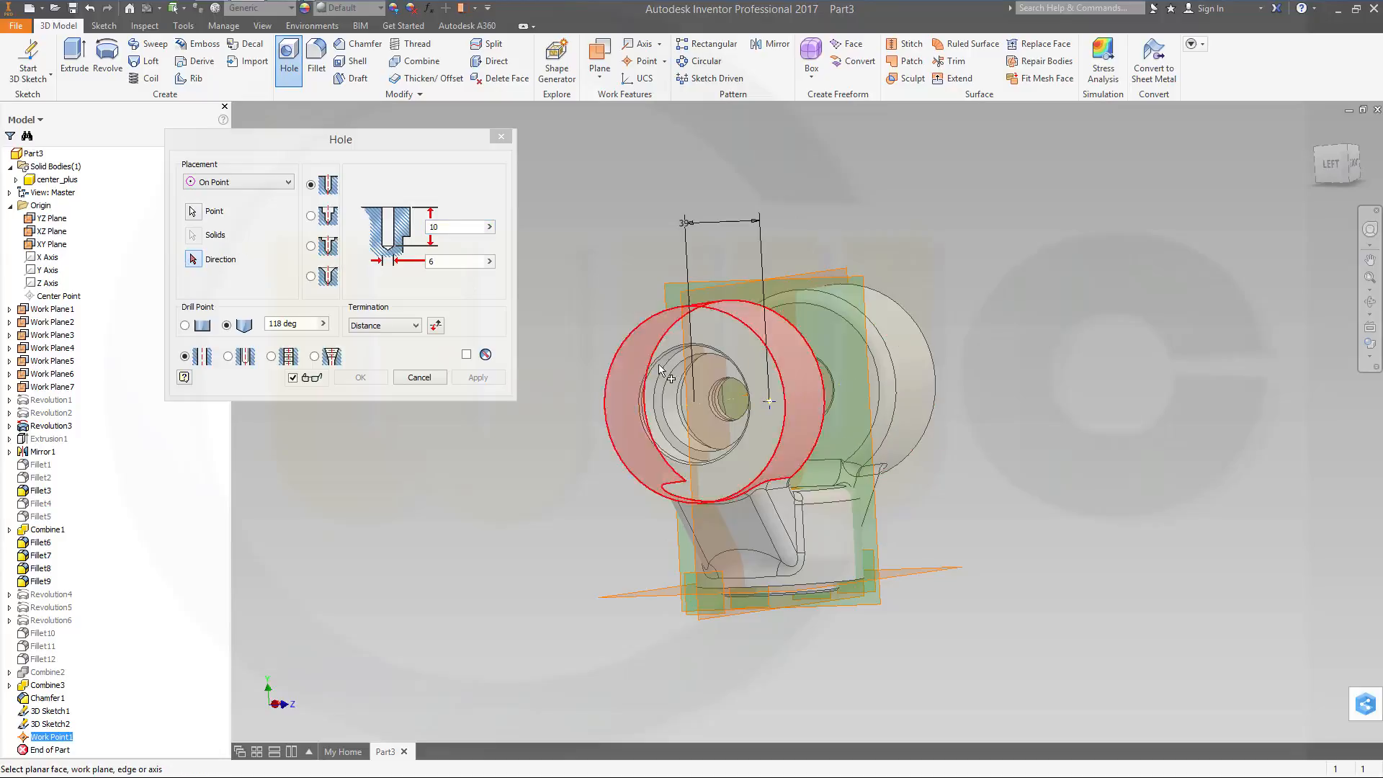
left_click(866, 292)
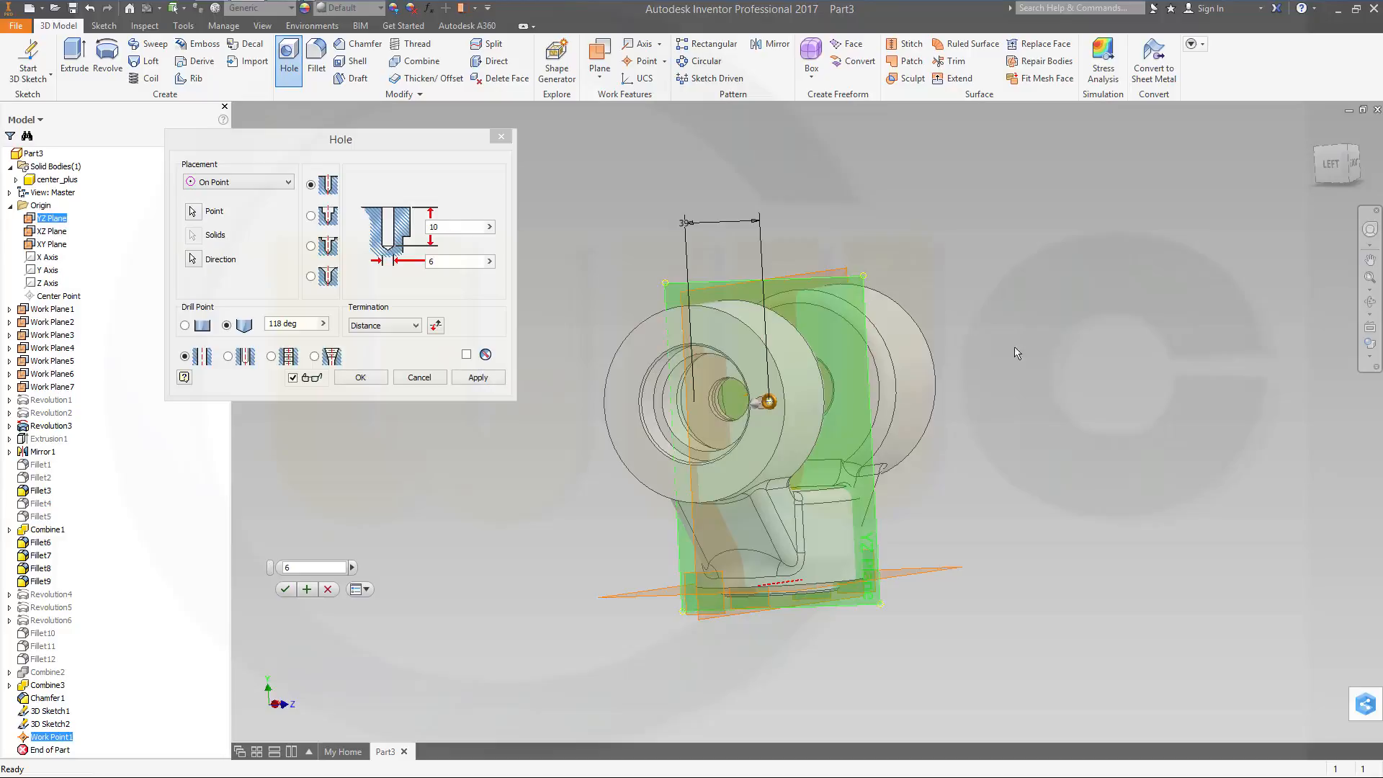
middle_click_drag(1012, 490, 927, 502, "shift")
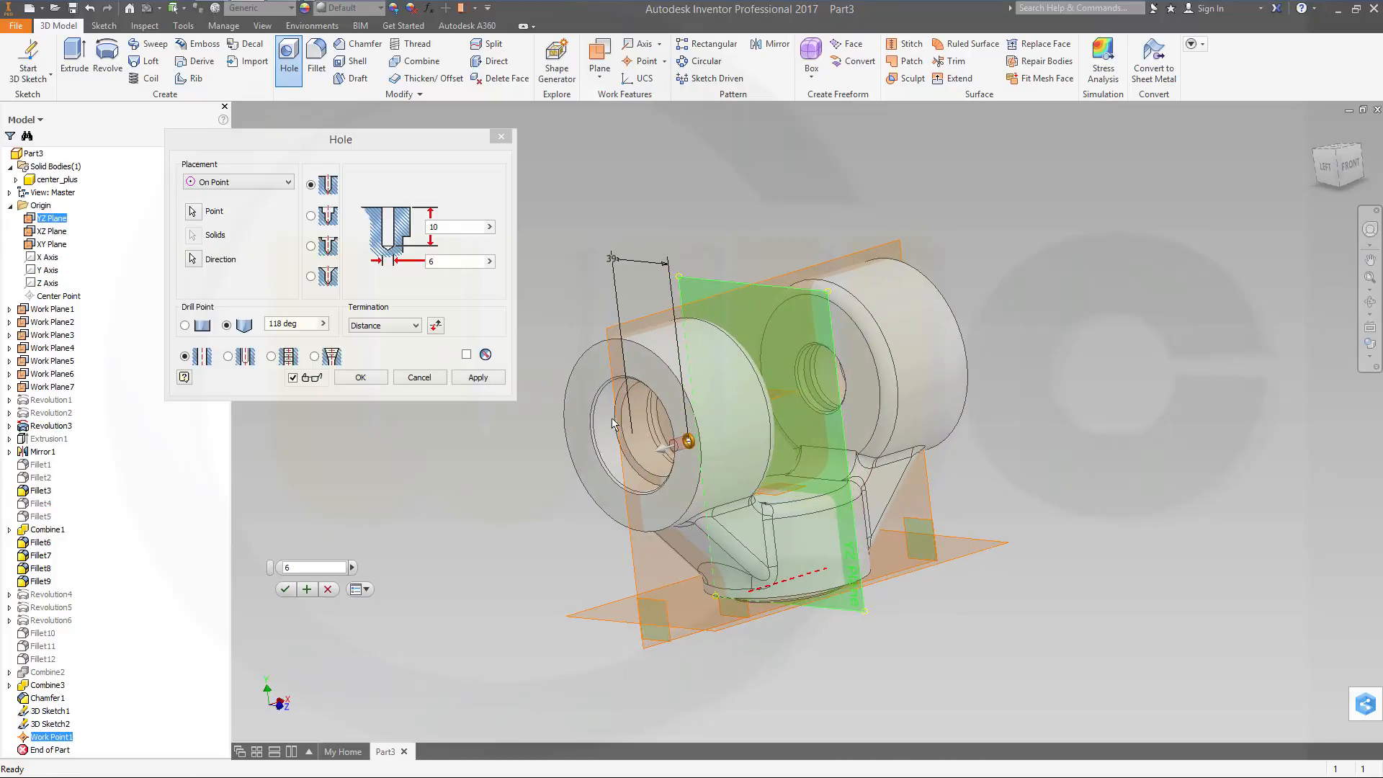
left_click(436, 327)
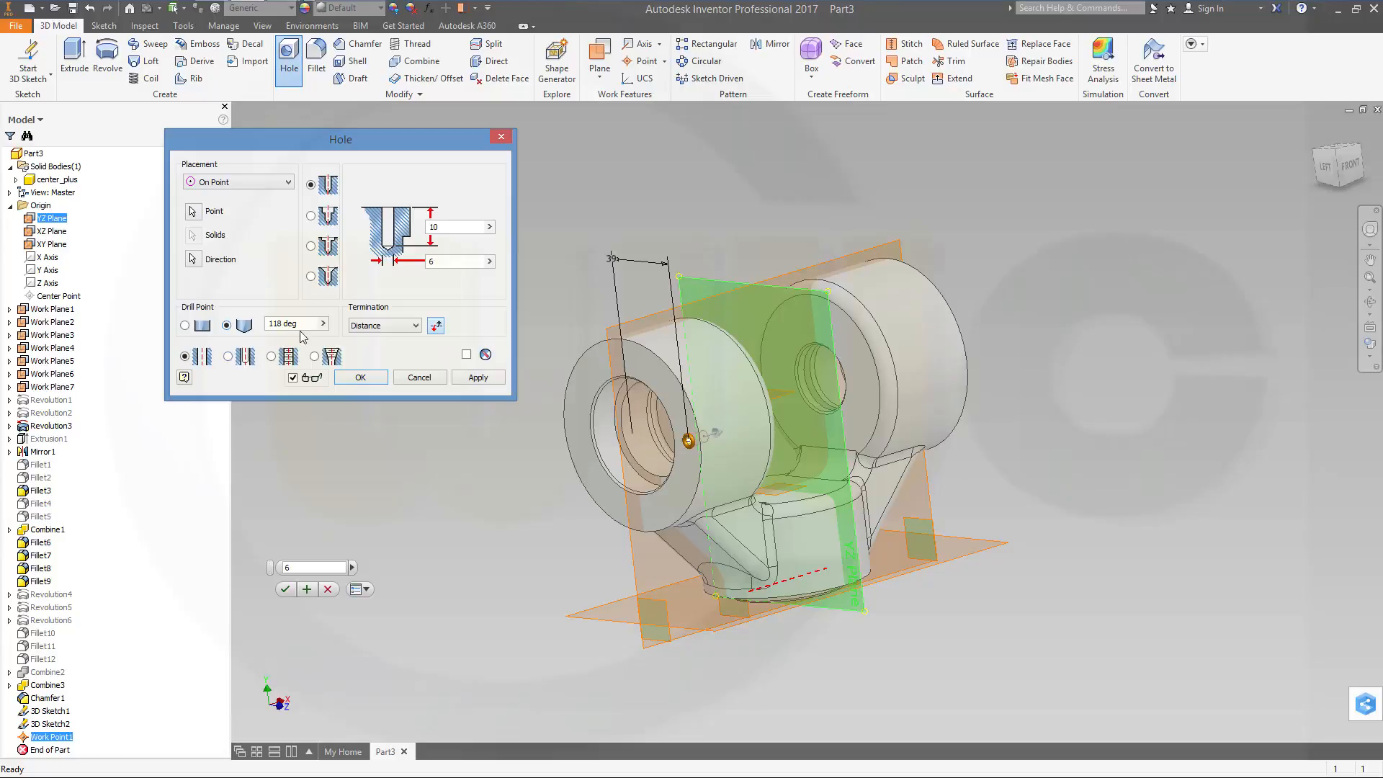
left_click(377, 378)
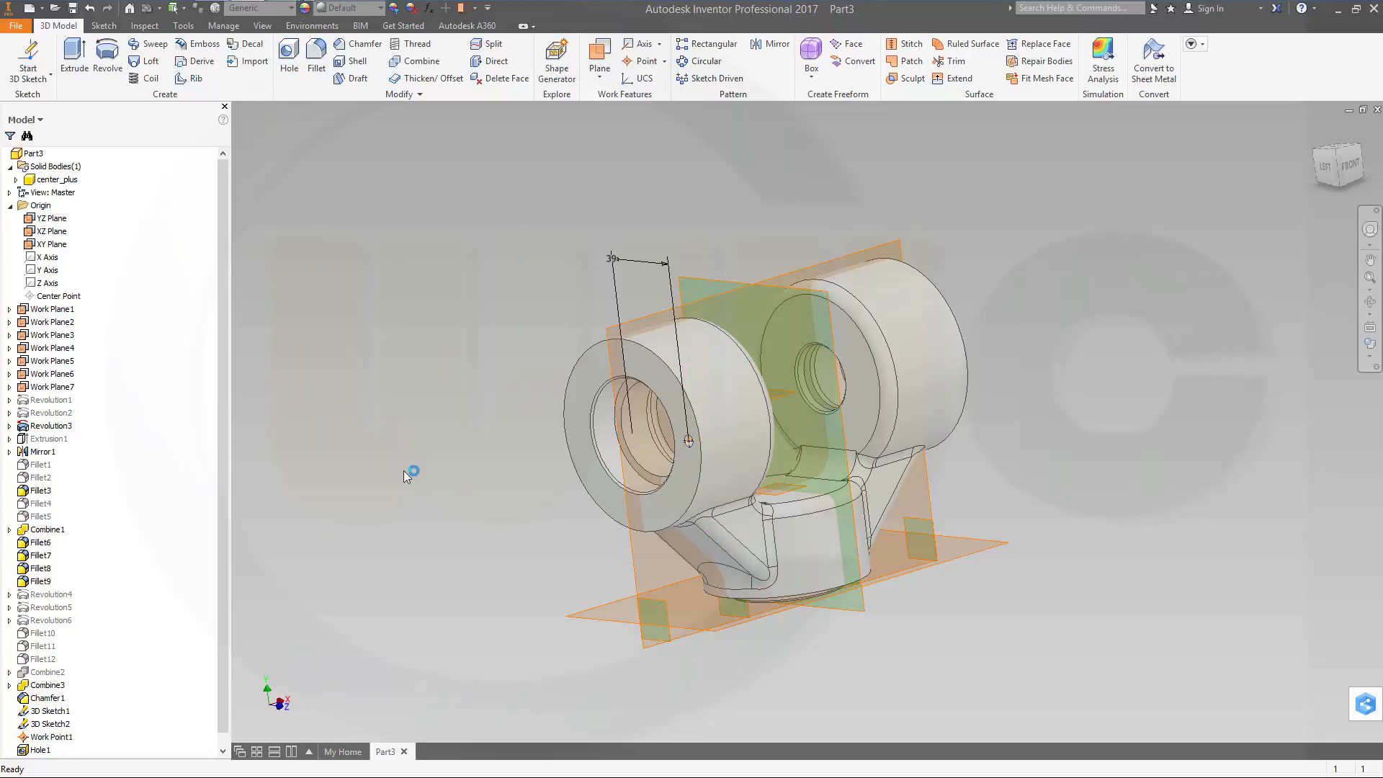
middle_click_drag(417, 482, 637, 485, "shift")
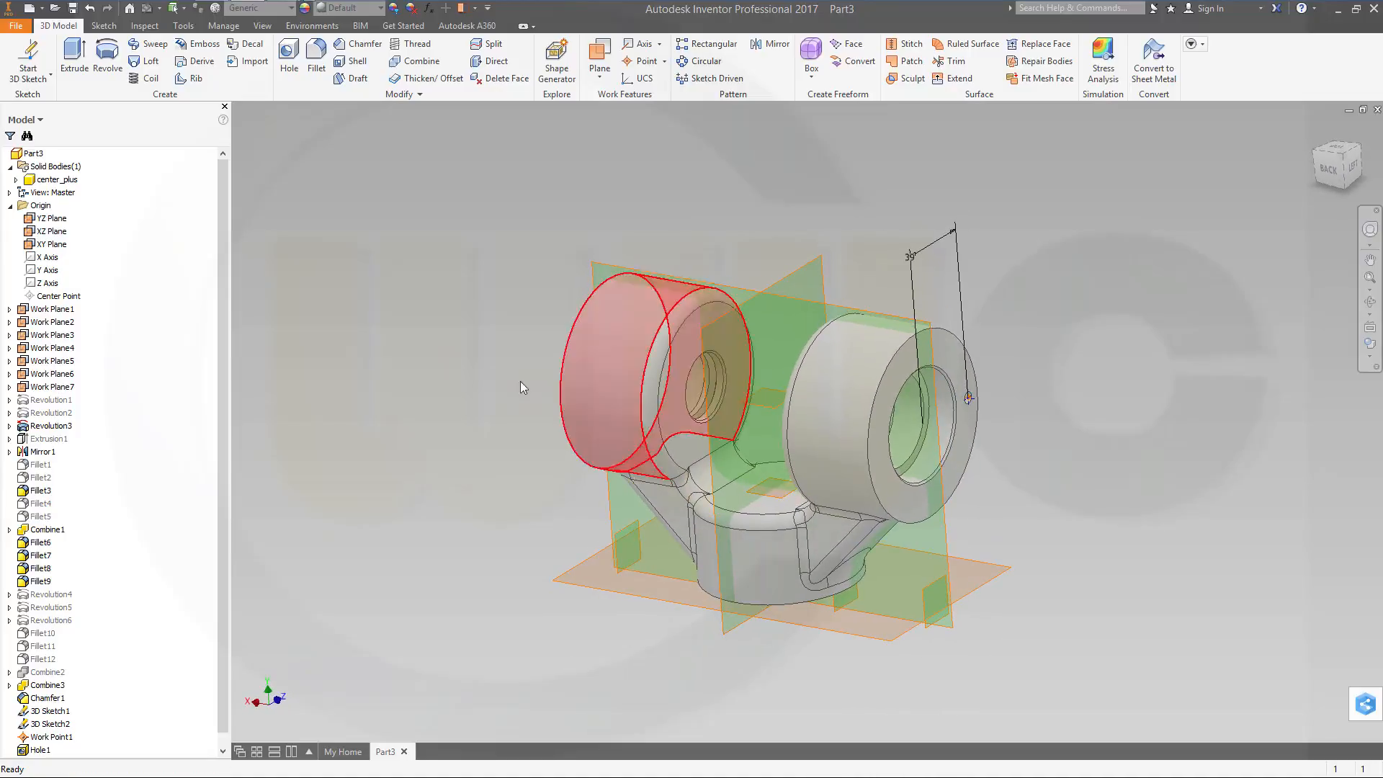
Step: Roll the part history back by moving the End of Part marker to directly below Work Plane7
middle_click_drag(451, 357, 394, 384)
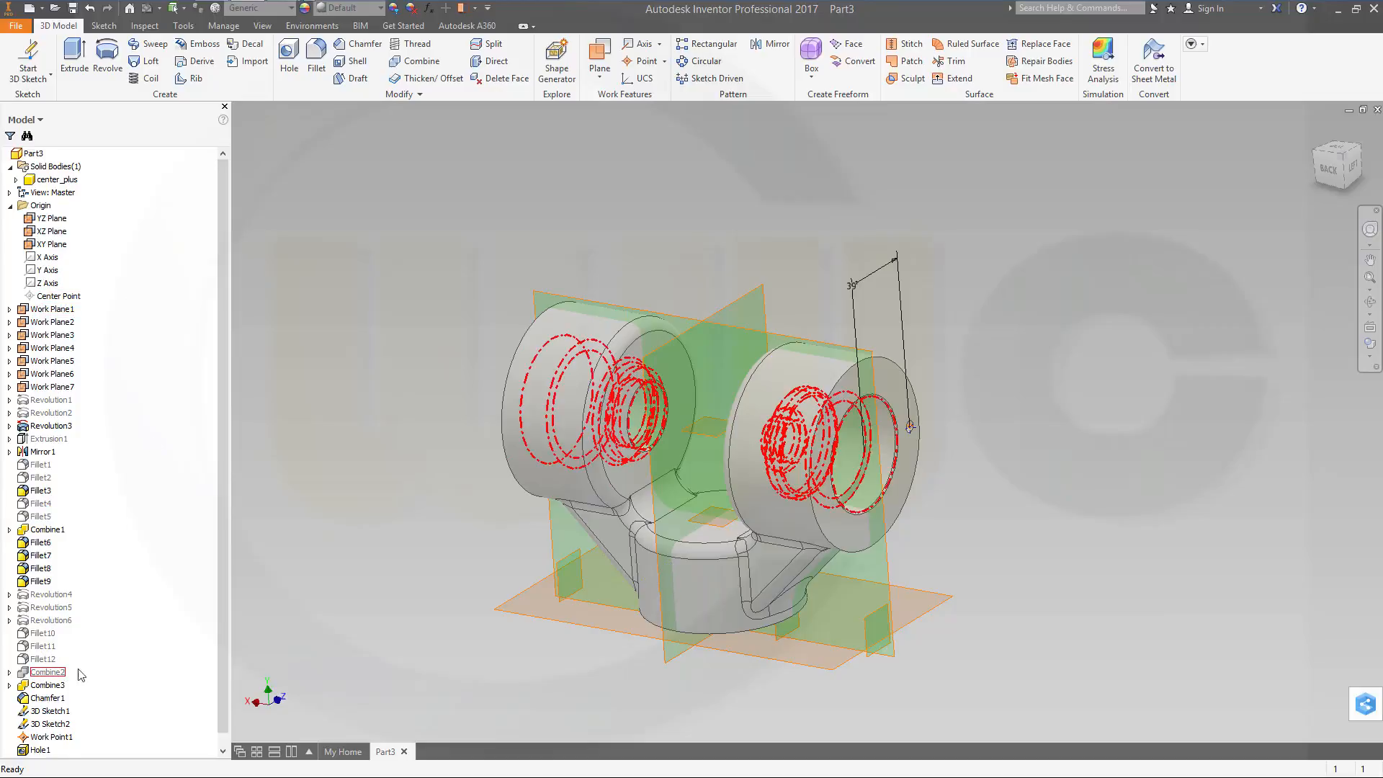
scroll(93, 672, "down", 1)
mouse_move(70, 752)
left_mouse_down()
mouse_move(132, 479)
mouse_move(136, 389)
left_mouse_up()
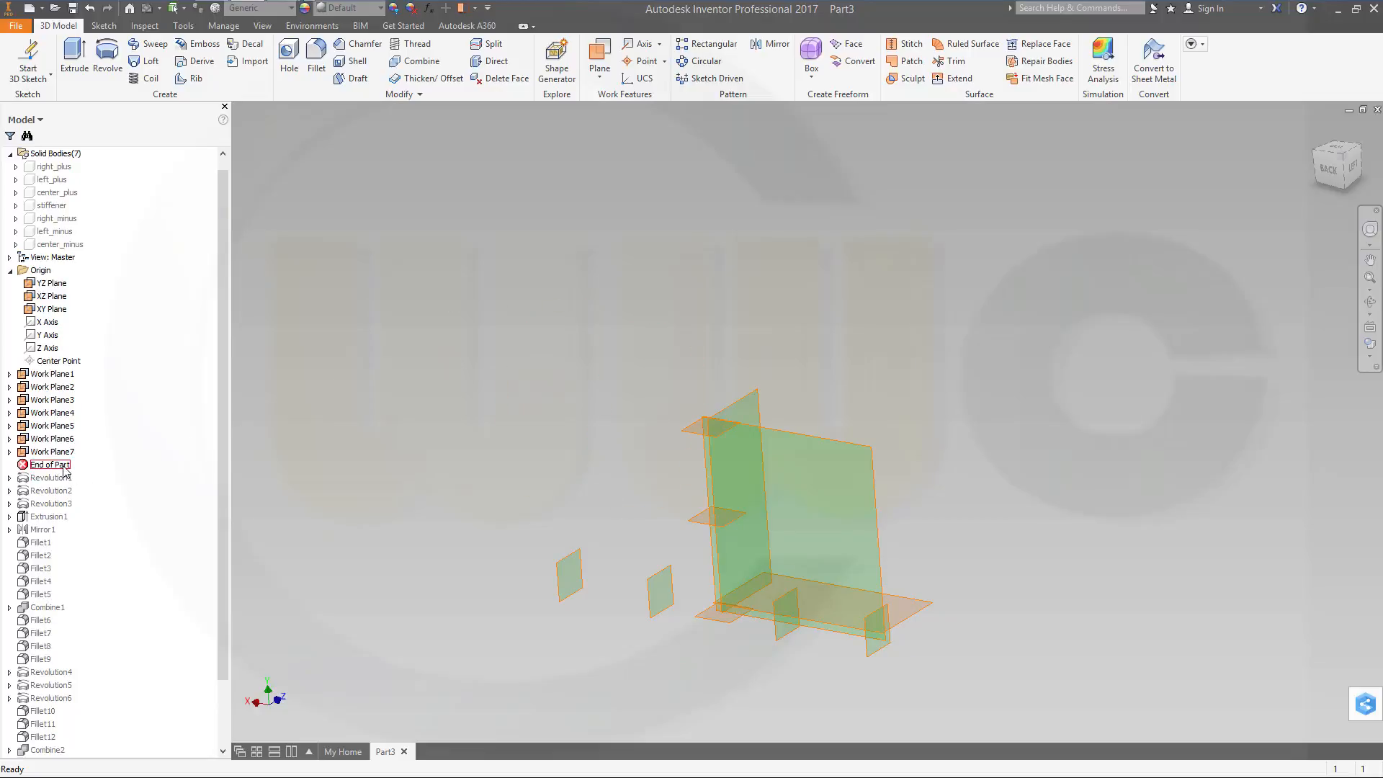
mouse_move(64, 469)
left_mouse_down()
mouse_move(69, 767)
mouse_move(108, 374)
mouse_move(110, 394)
mouse_move(80, 387)
left_mouse_up()
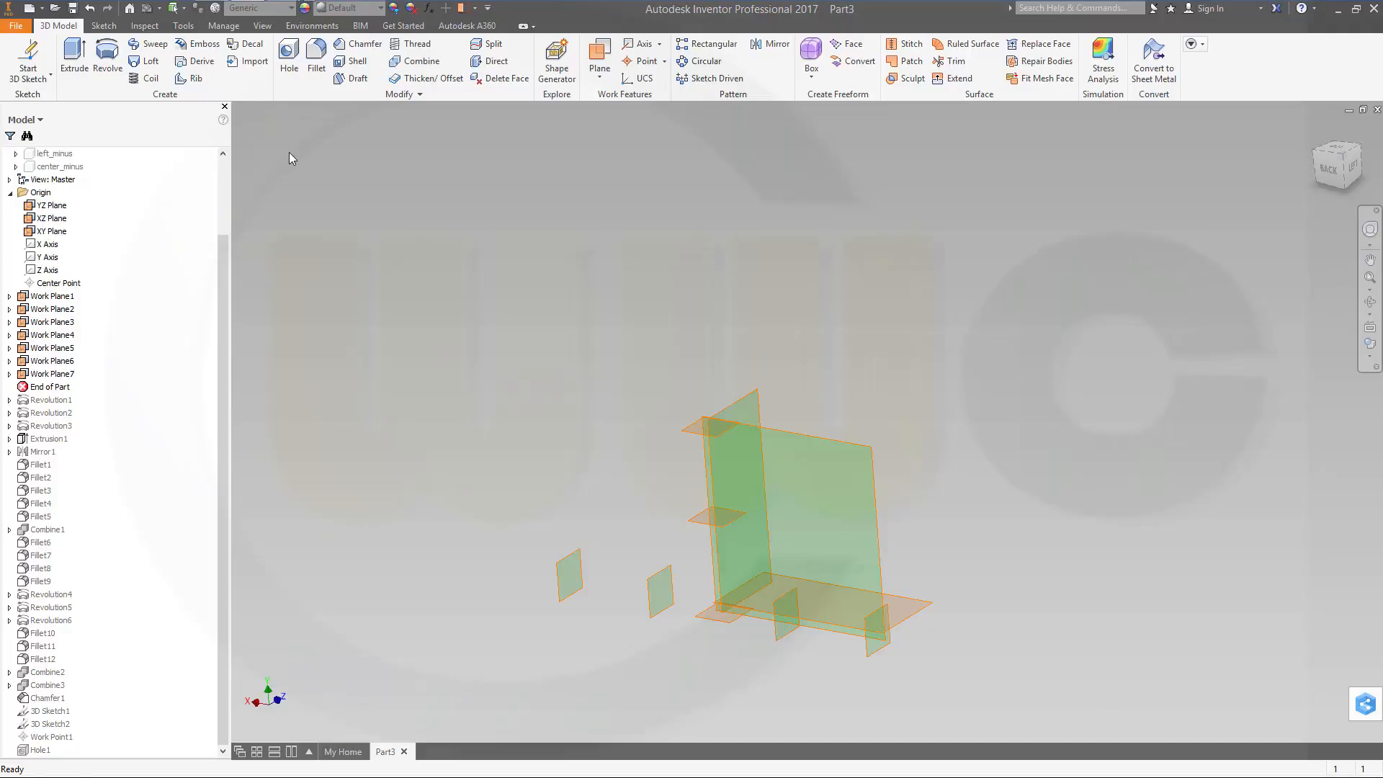
Step: Start a 3D sketch and place a free point above the work planes at about X -15, Y 96, Z 80 mm
middle_click_drag(551, 306, 534, 312, "shift")
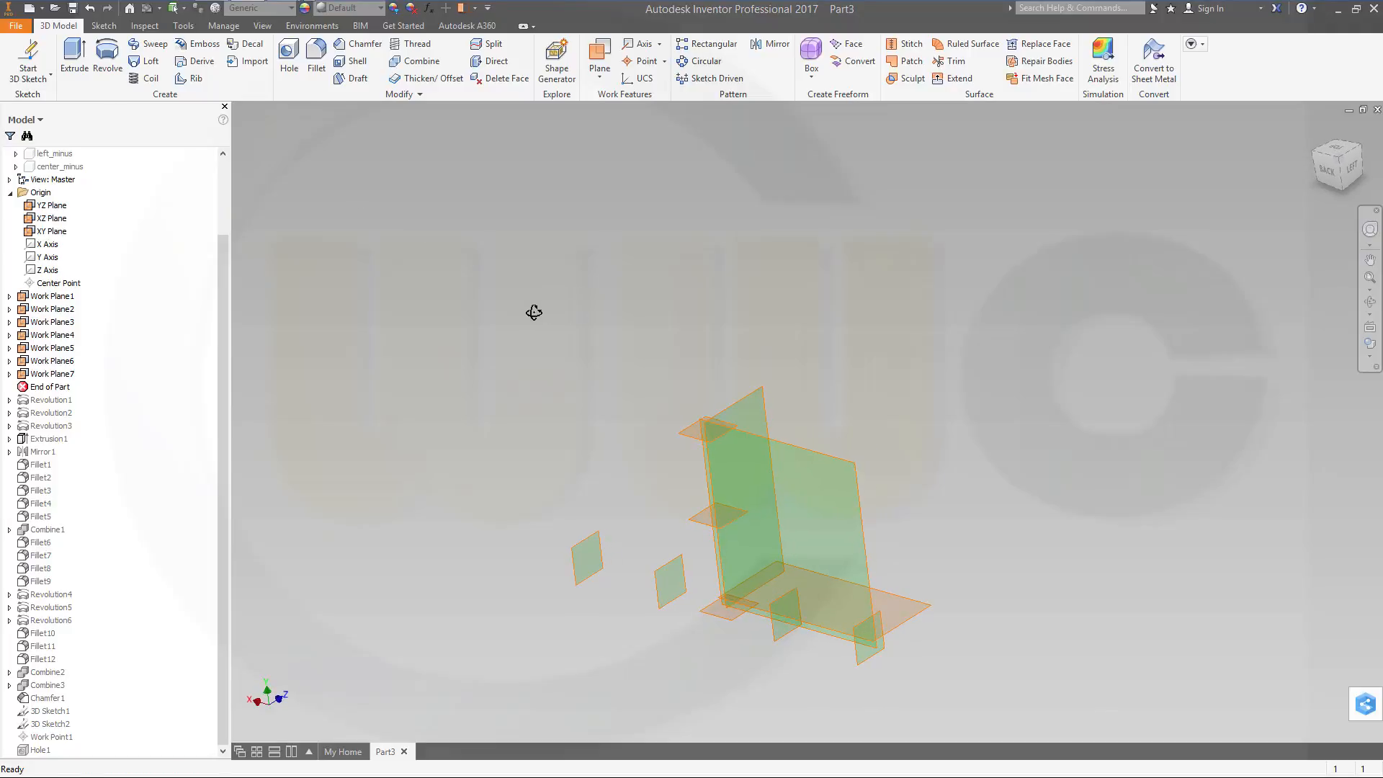
left_click(34, 74)
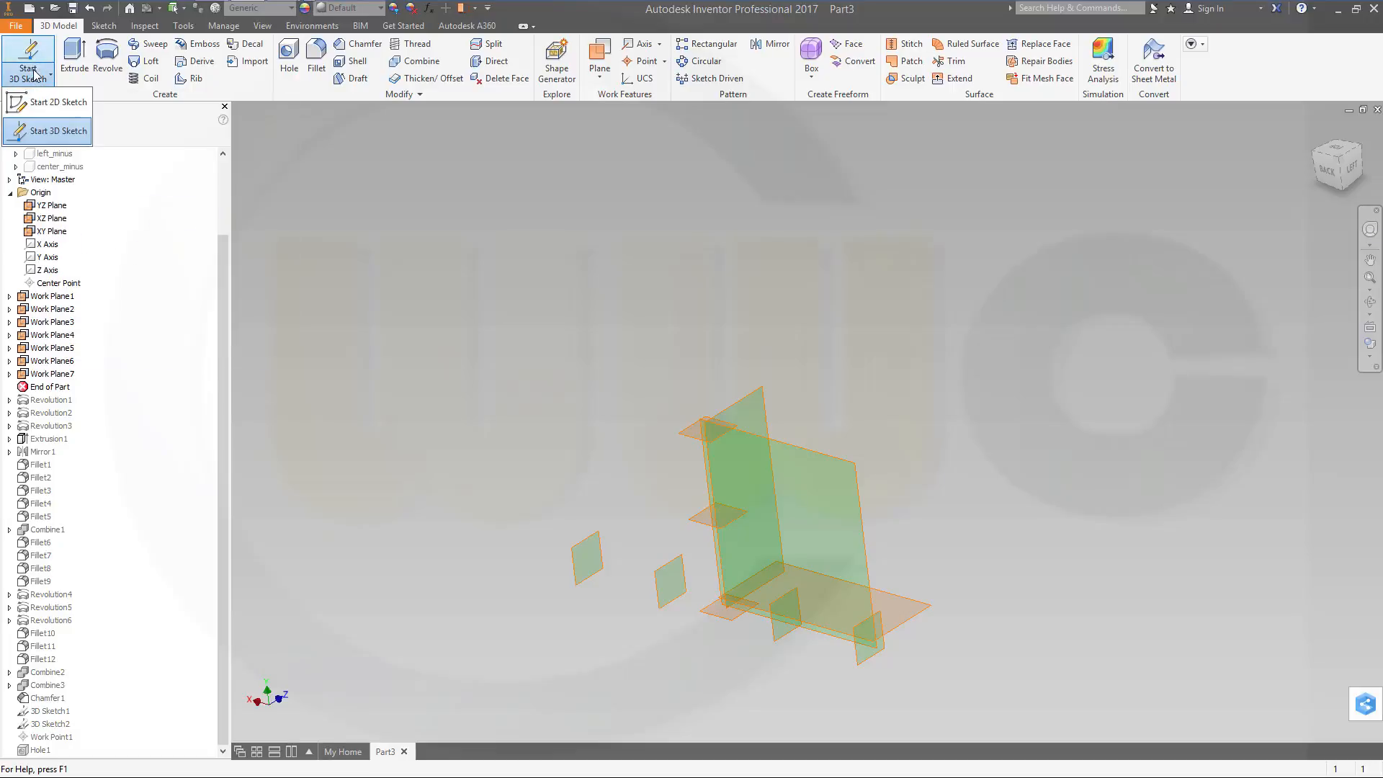
left_click(47, 132)
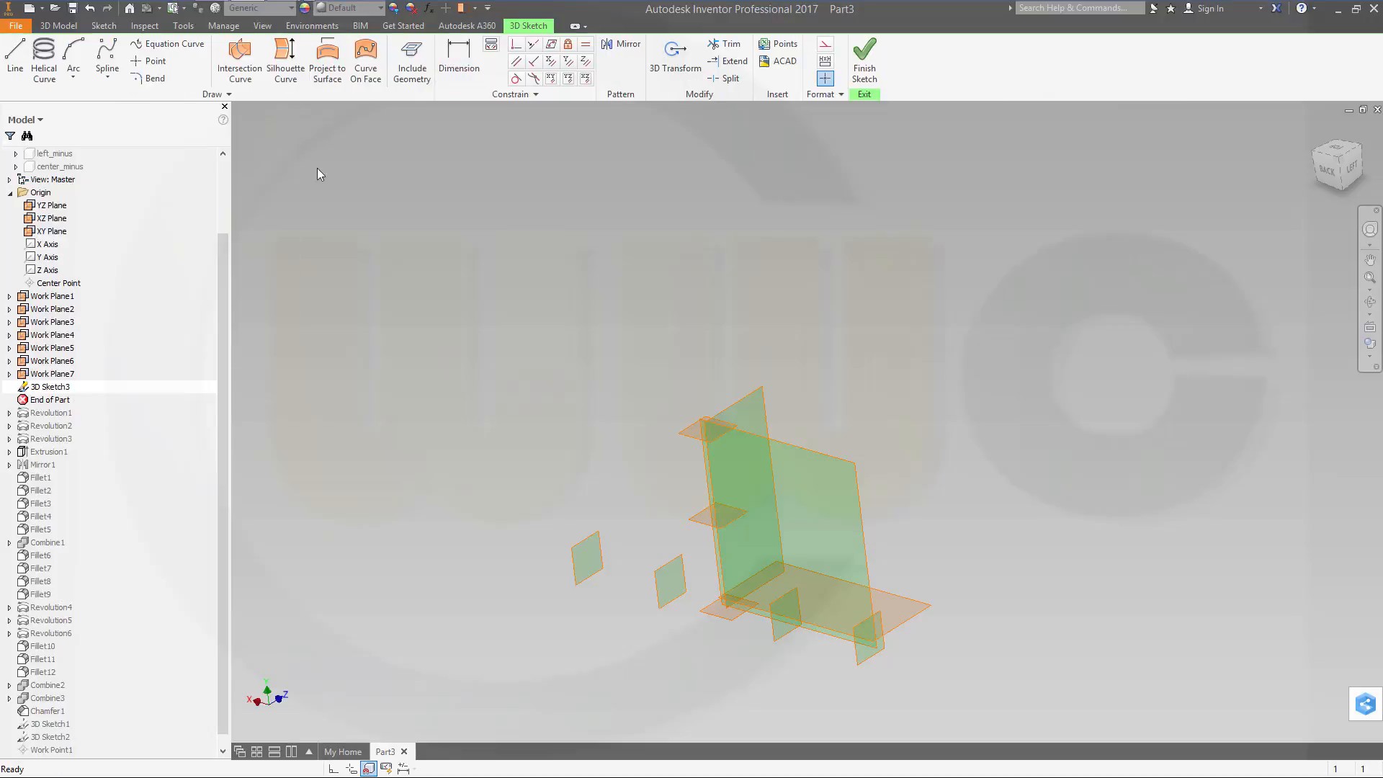
left_click(157, 63)
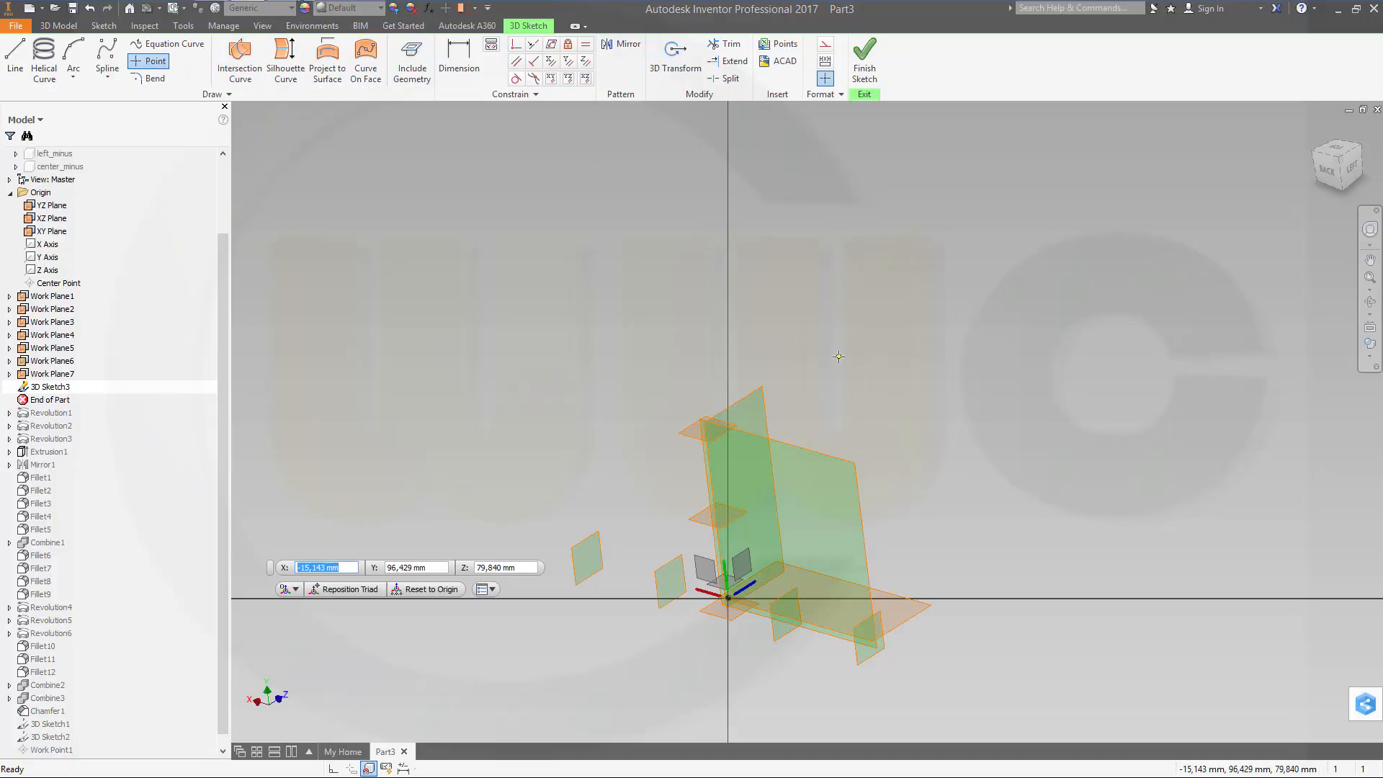
left_click(838, 355)
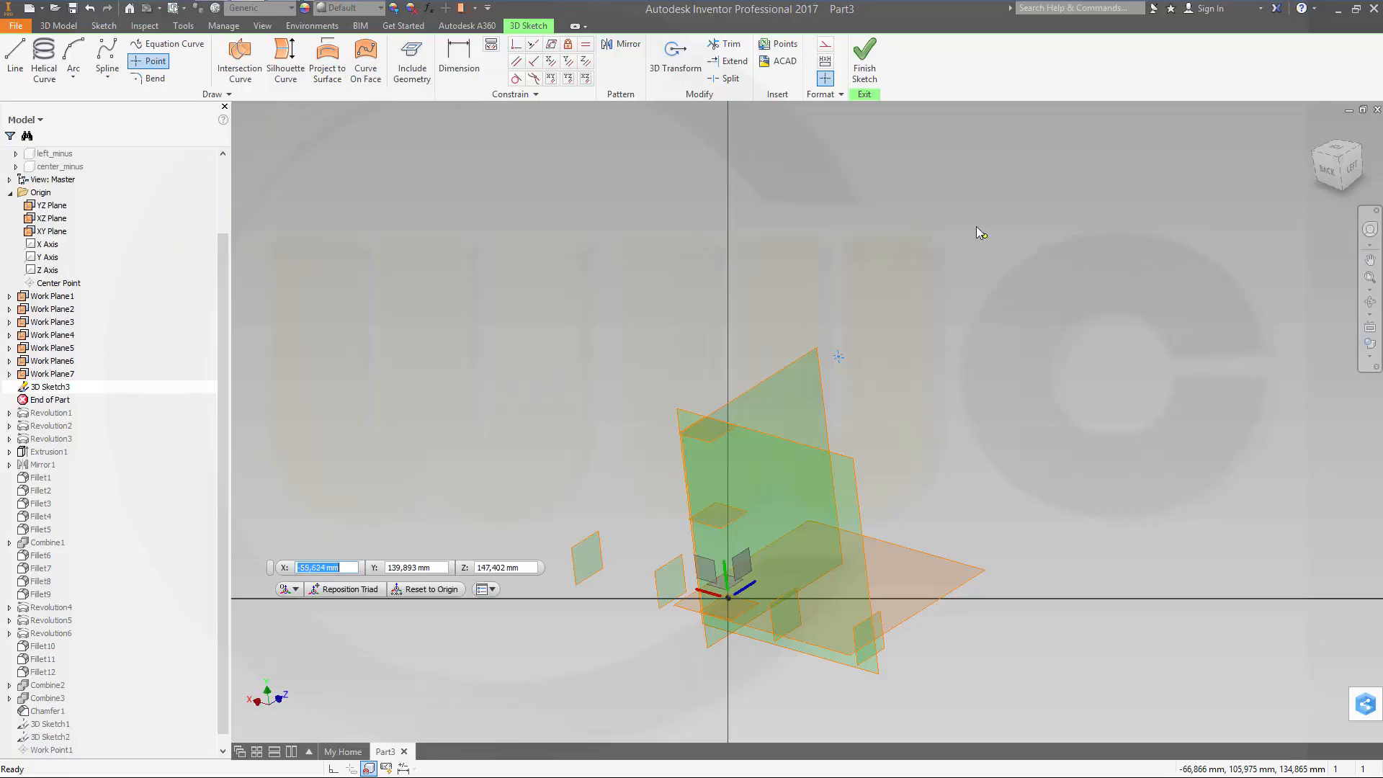
key("Escape")
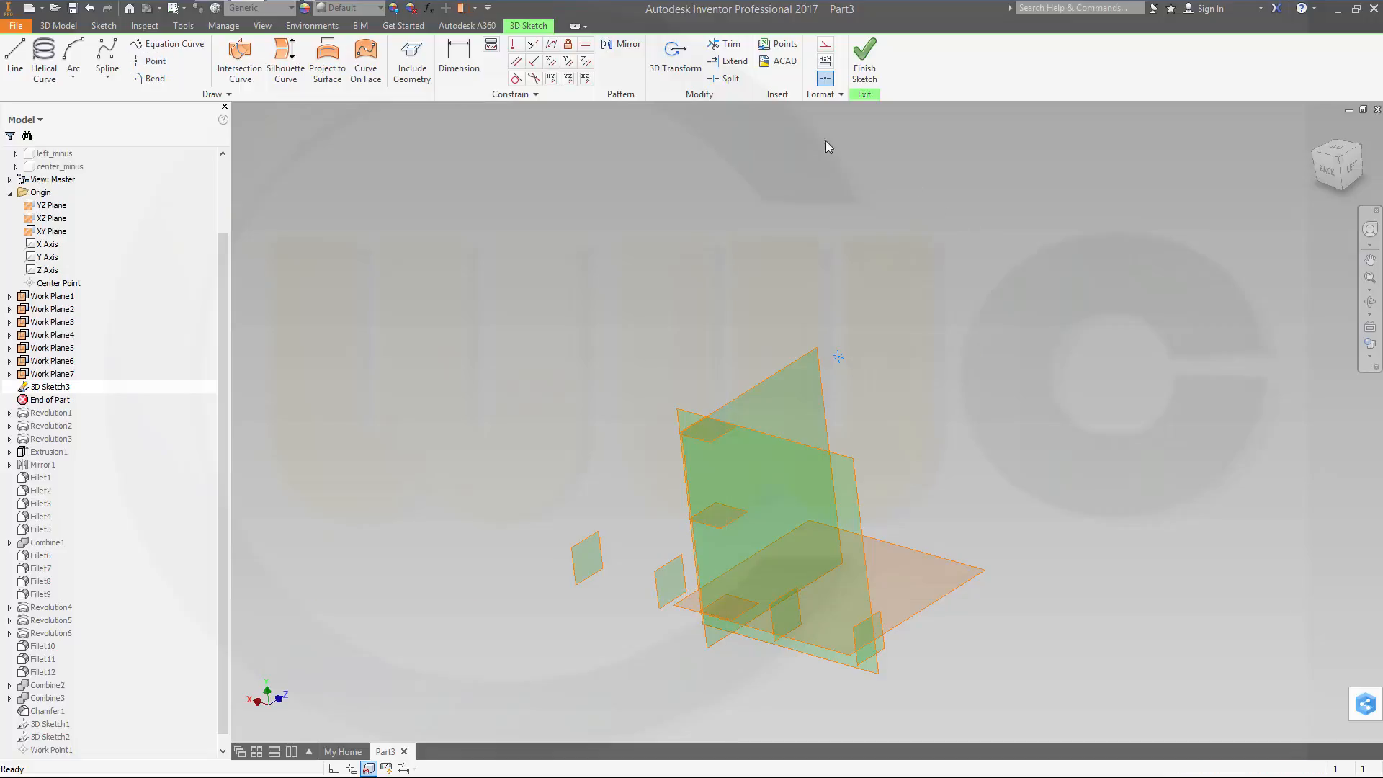
Step: Constrain the sketch point coincident with the YZ Plane, the XY Plane and the uppermost horizontal work plane, and finish the 3D sketch
left_click(516, 44)
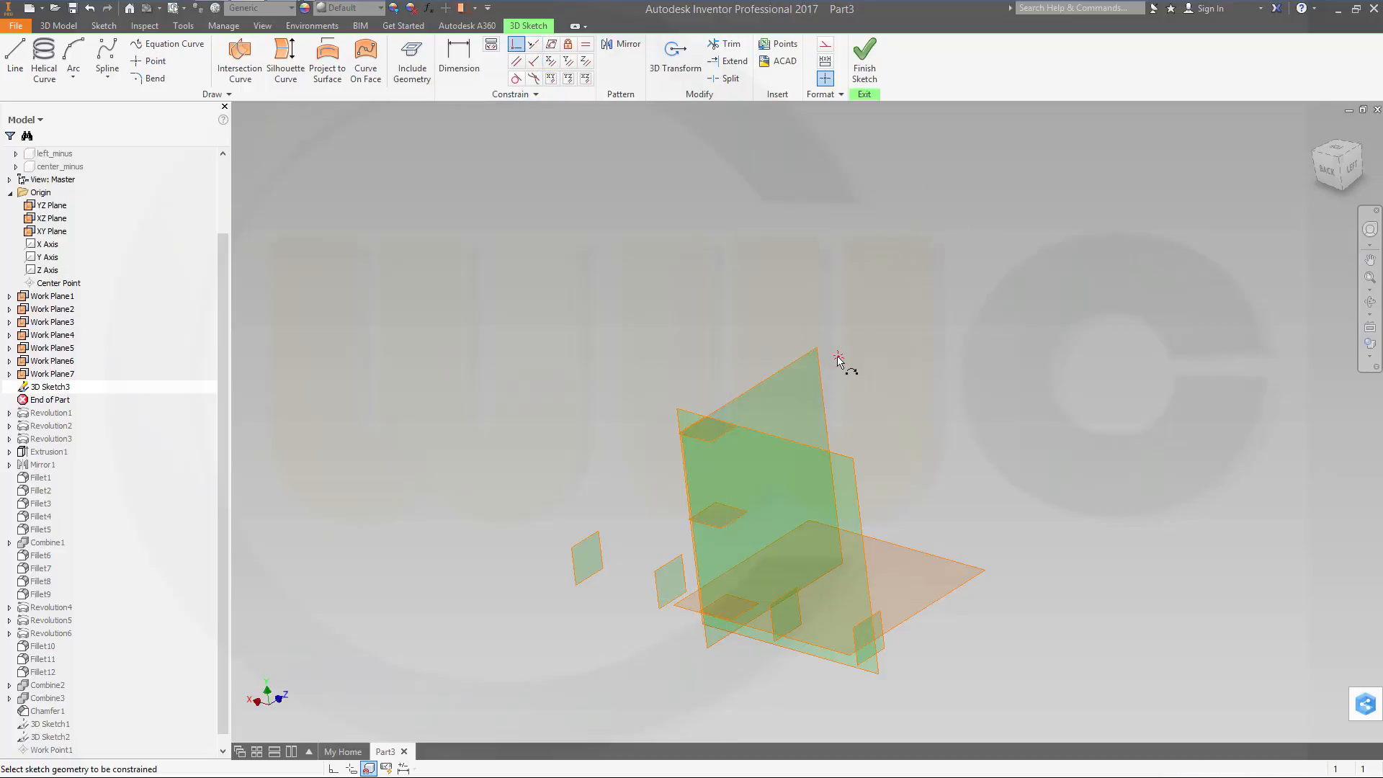
left_click(840, 356)
left_click(782, 371)
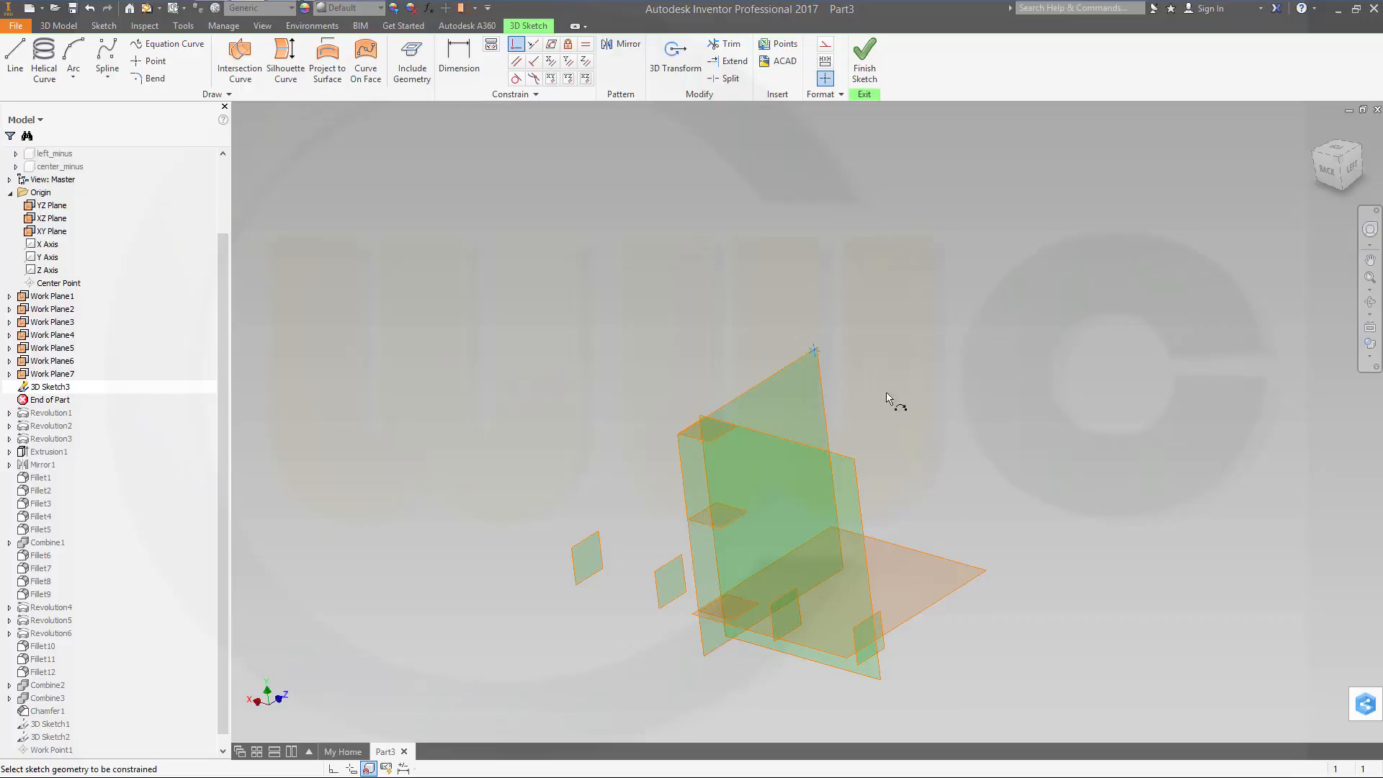
left_click(814, 352)
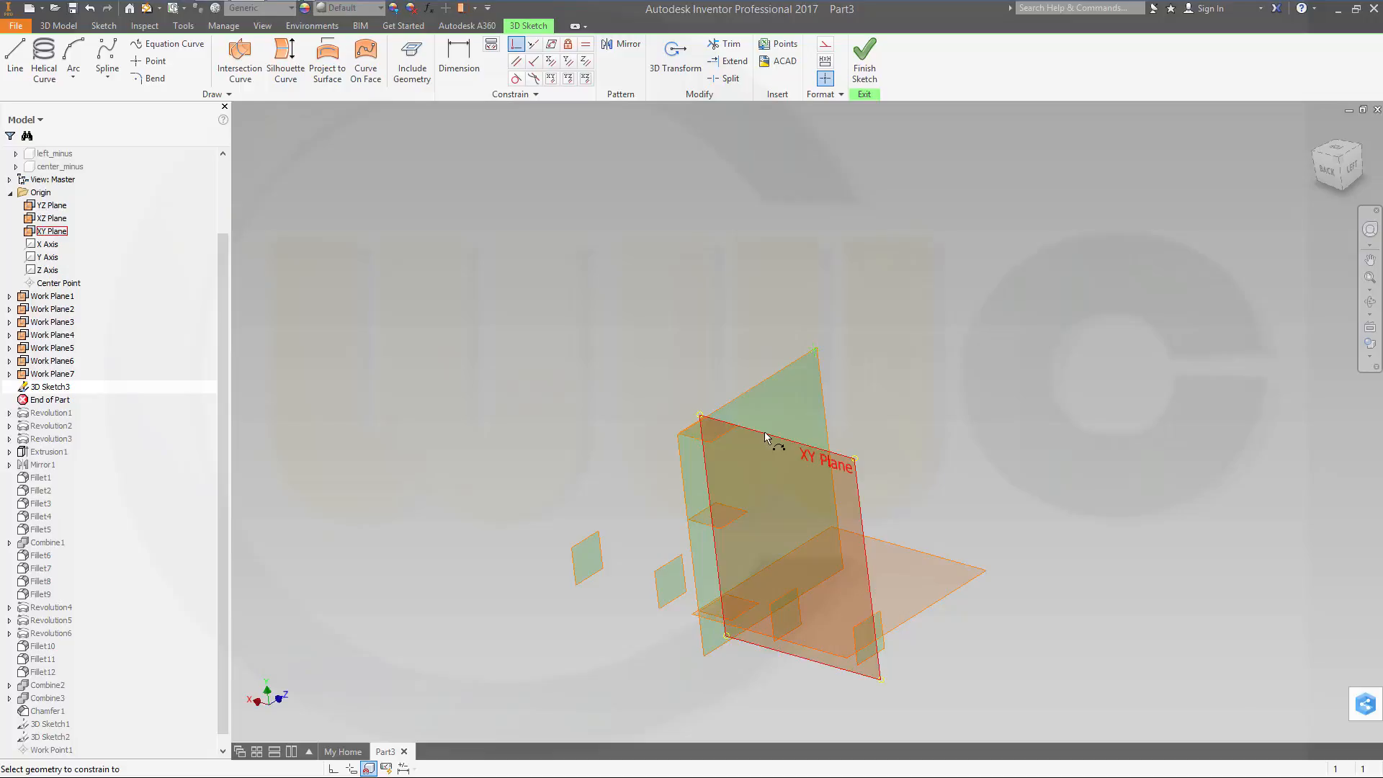
left_click(765, 435)
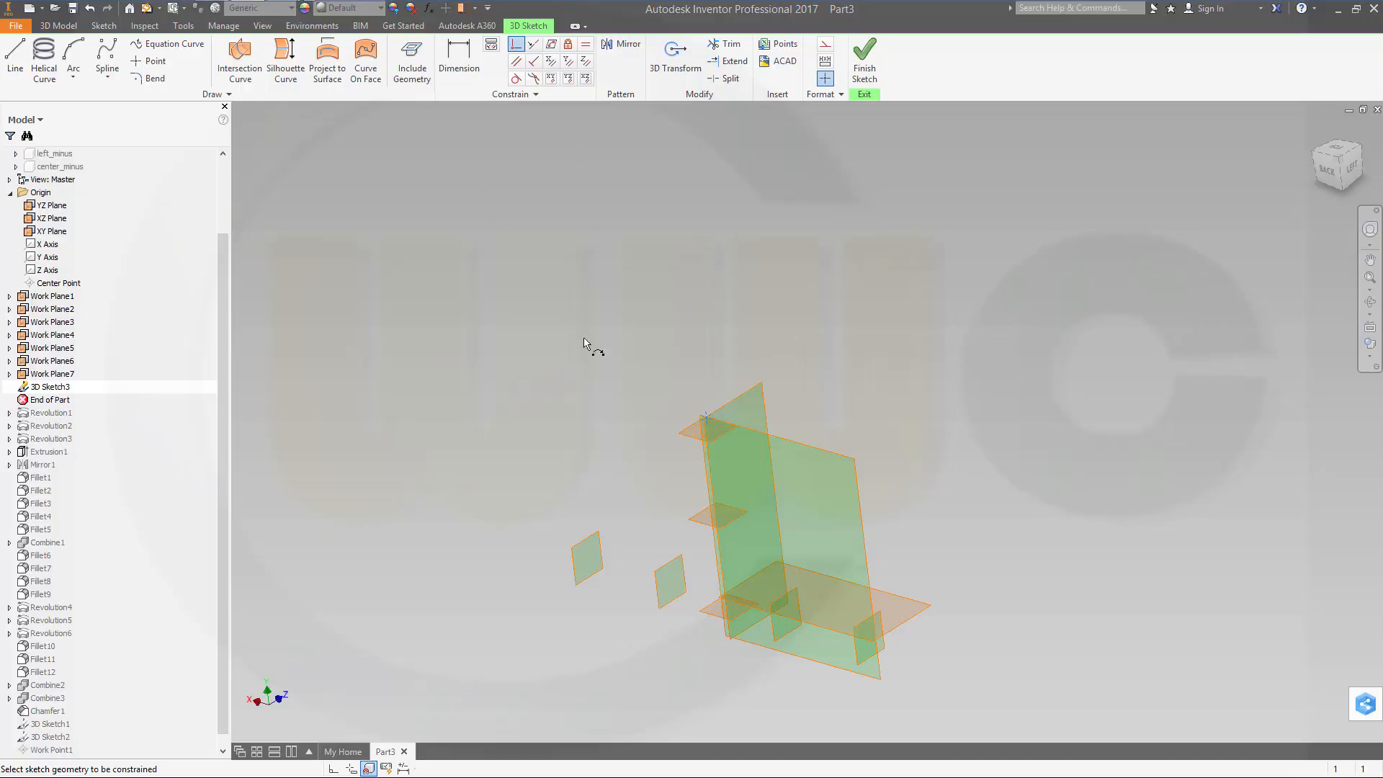
left_click(706, 425)
left_click(696, 441)
left_click(864, 57)
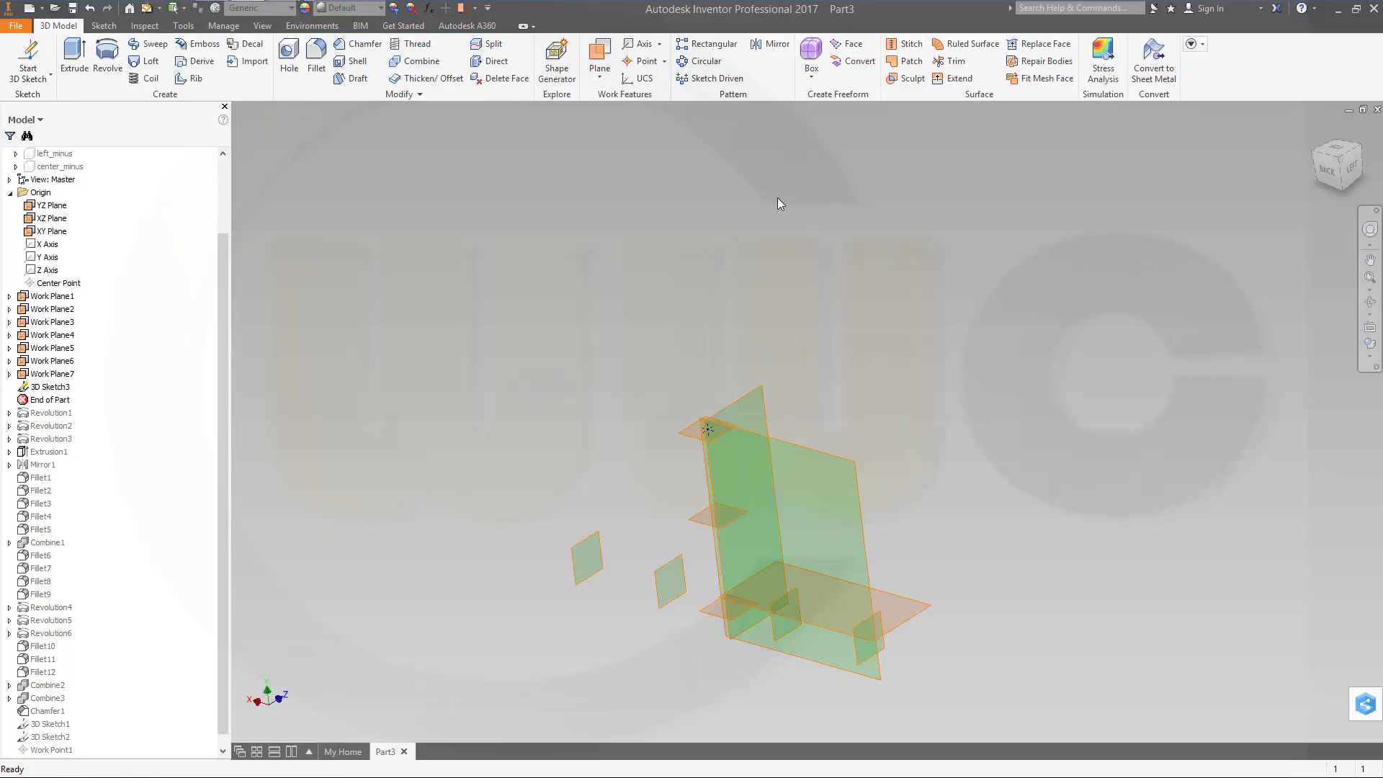
Step: Create a work axis normal to the YZ Plane through the sketch point, and move the End of Part marker back below Hole1
left_click(659, 45)
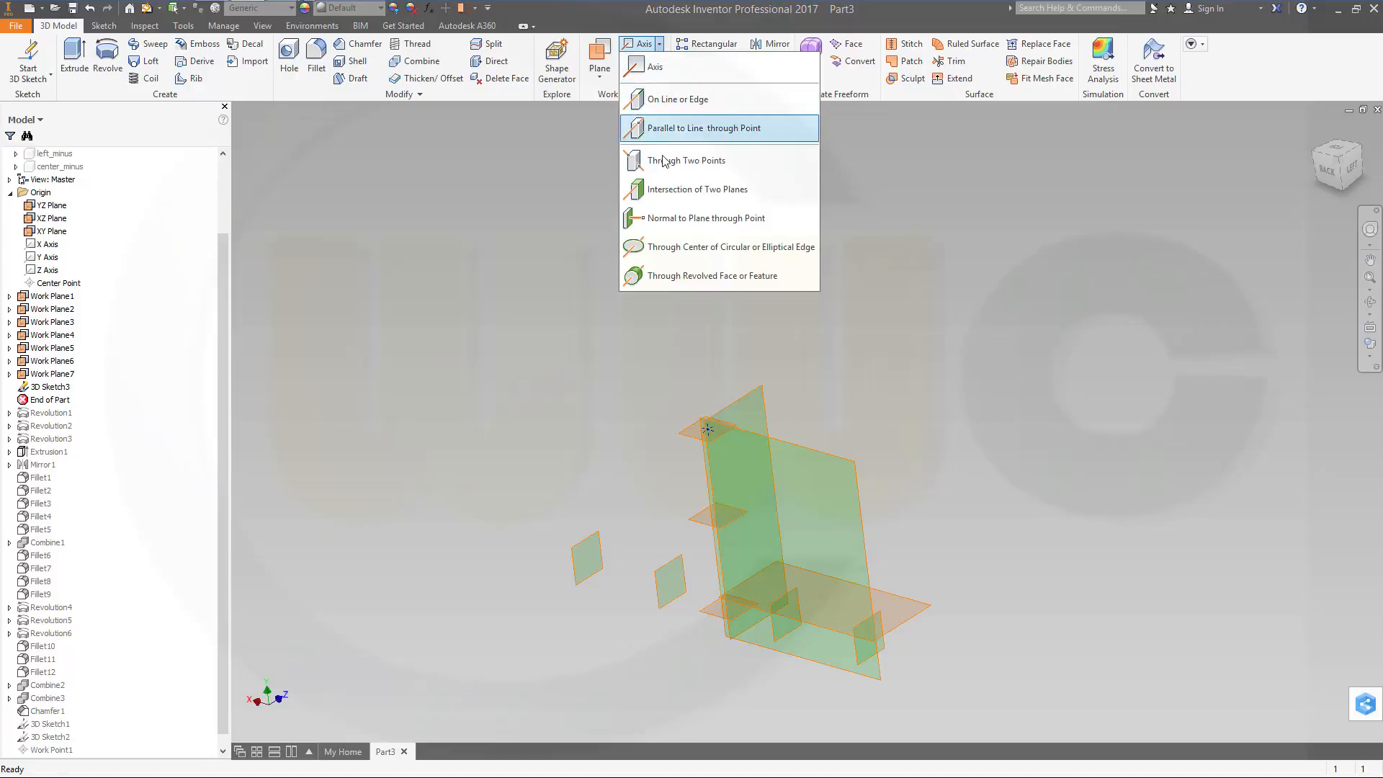
left_click(715, 219)
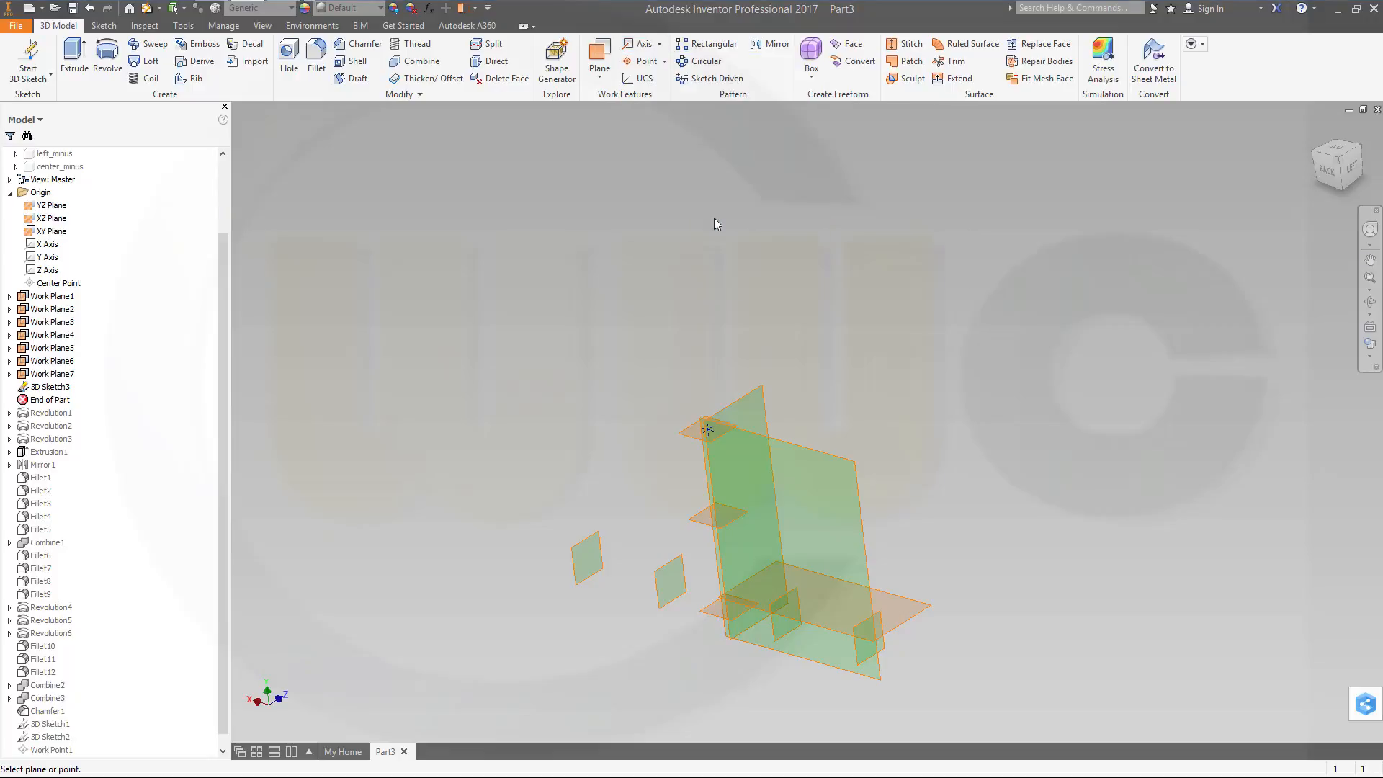
left_click(708, 427)
left_click(750, 400)
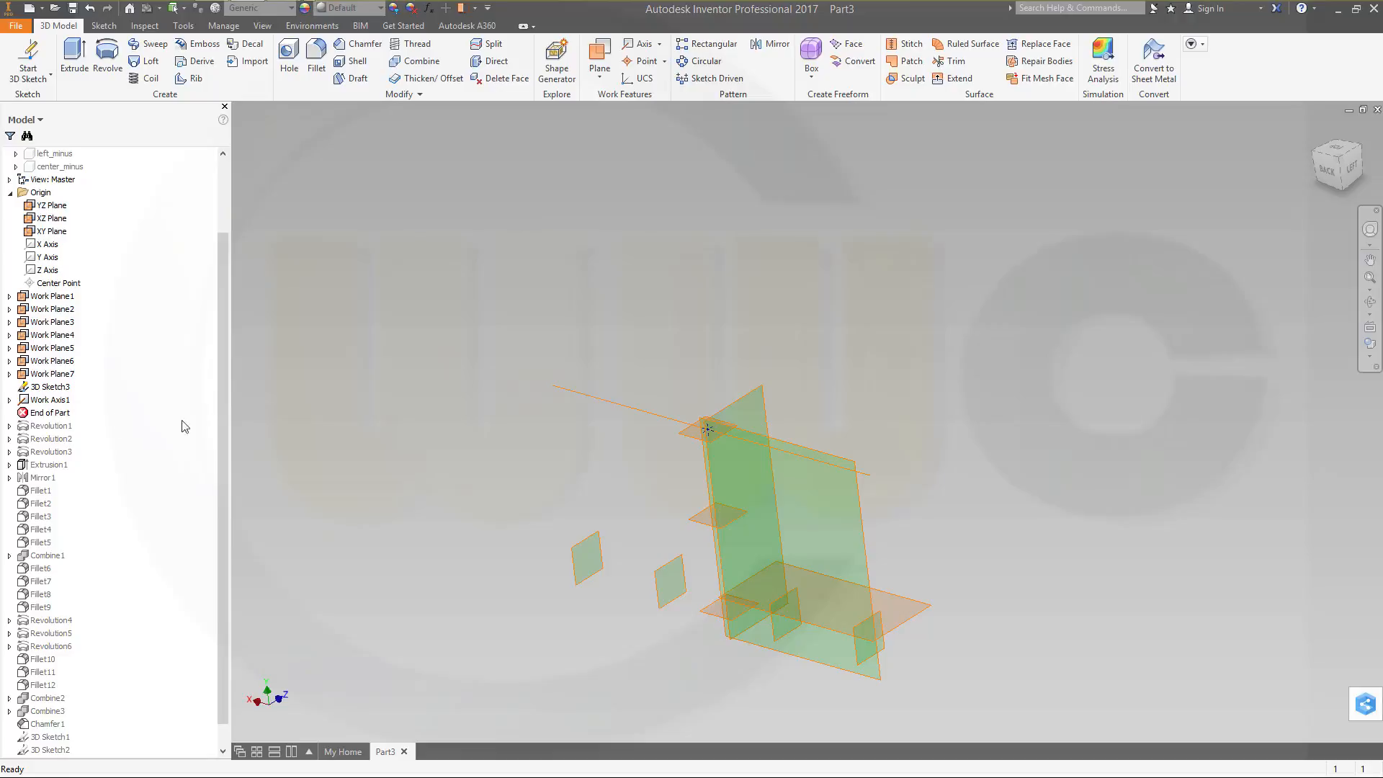
scroll(221, 418, "down", 1)
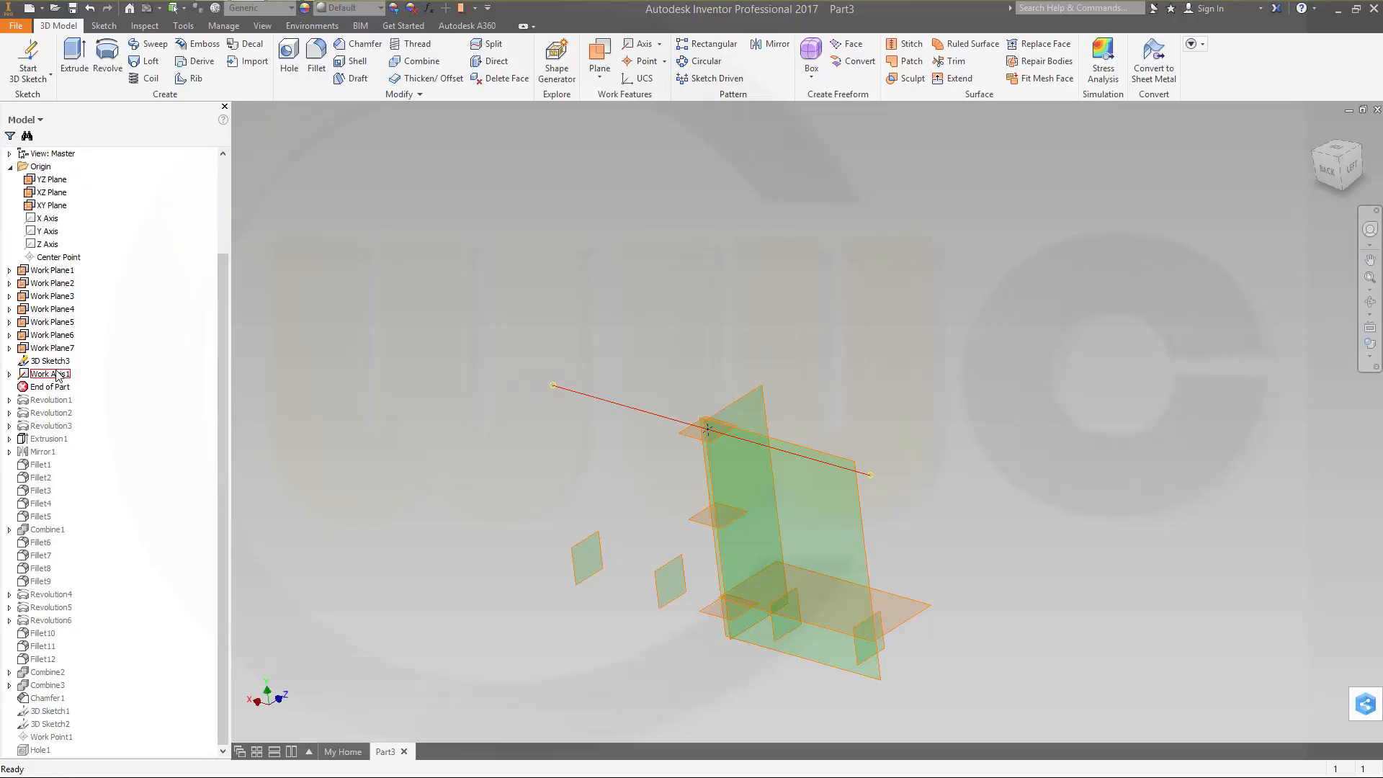
left_click_drag(56, 392, 78, 752)
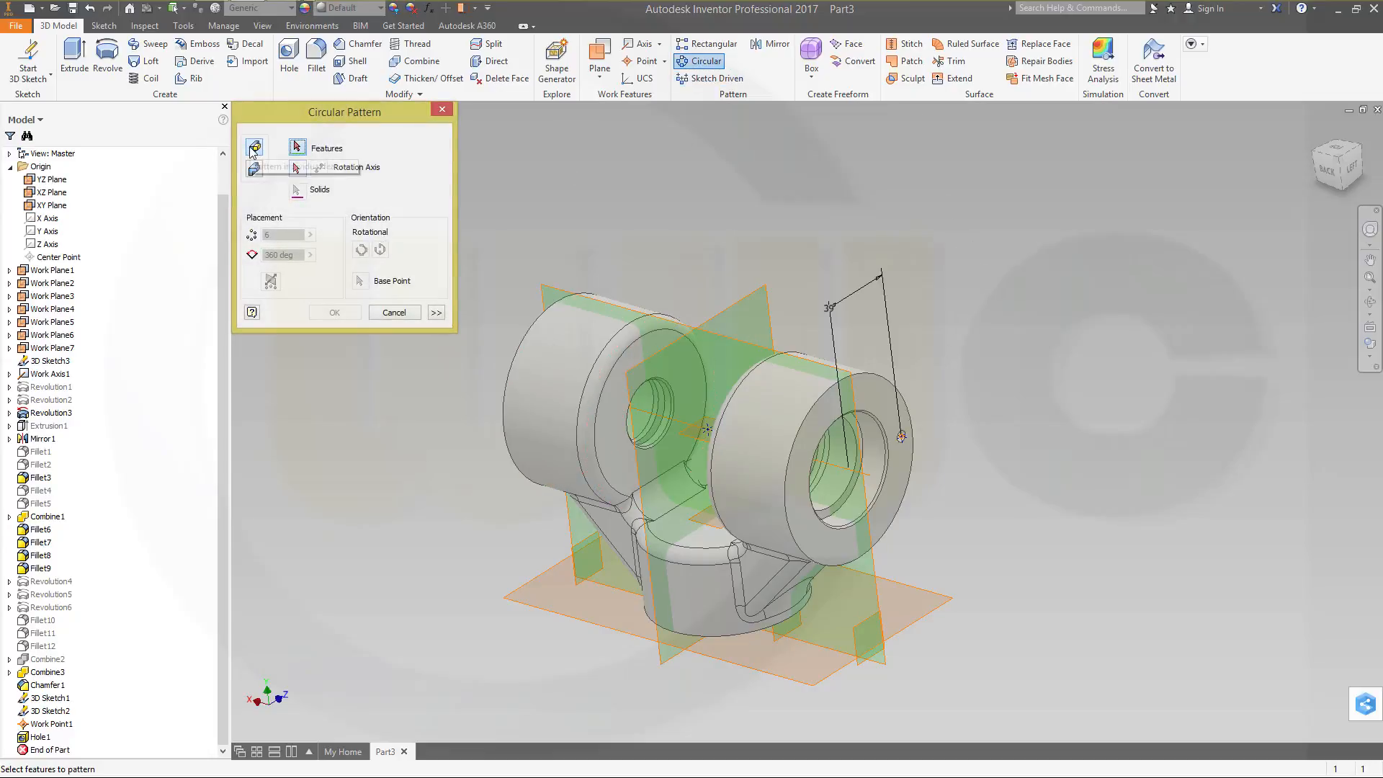
Step: Create a circular pattern of Hole1 around the new work axis with 6 occurrences over 360 deg
left_click(39, 736)
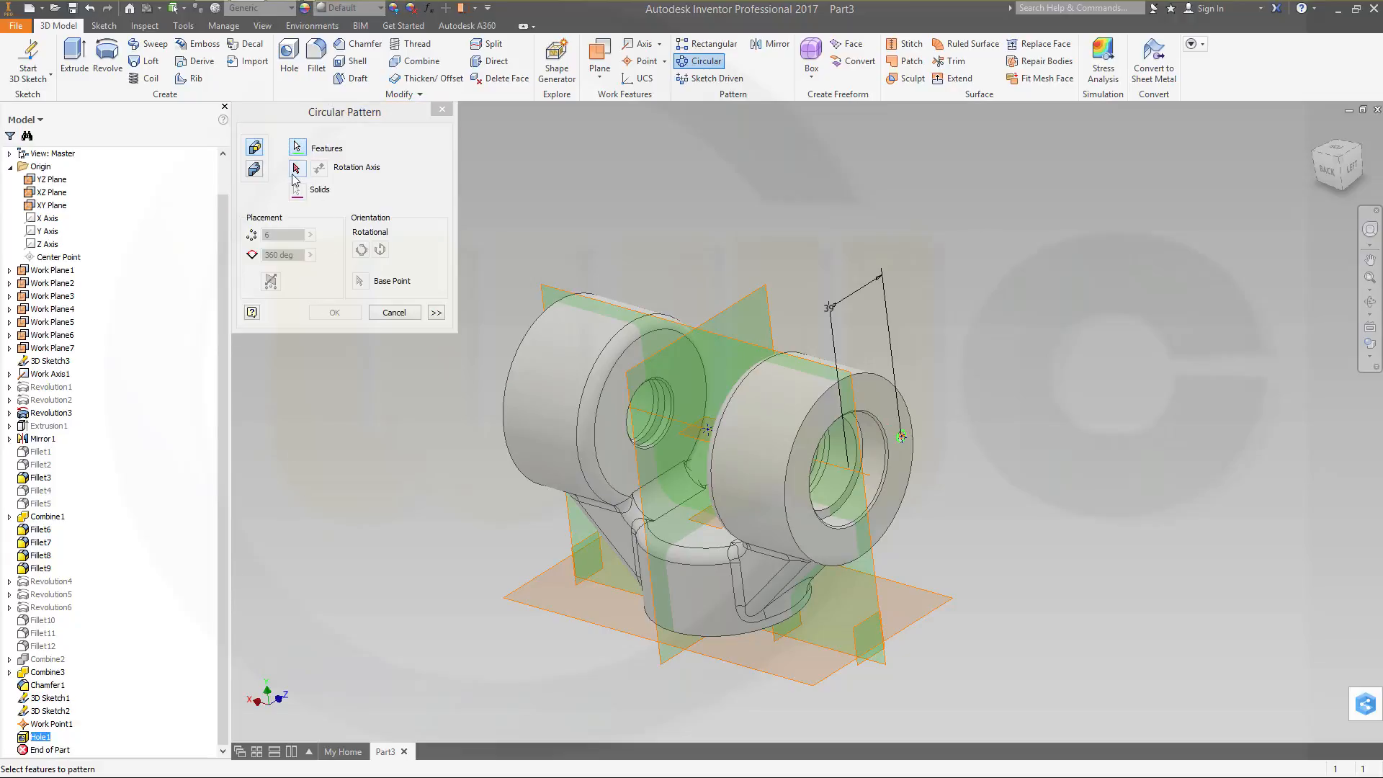
left_click(296, 169)
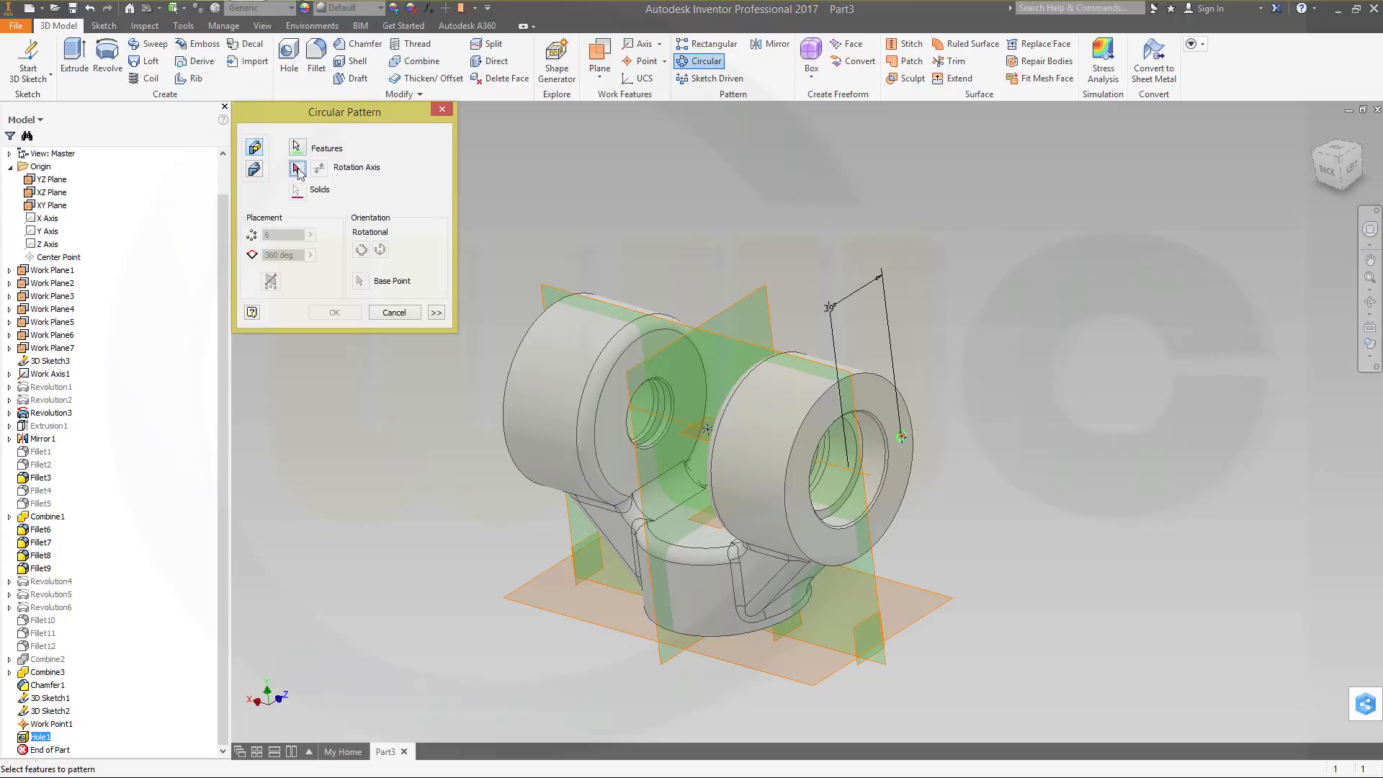
left_click(846, 477)
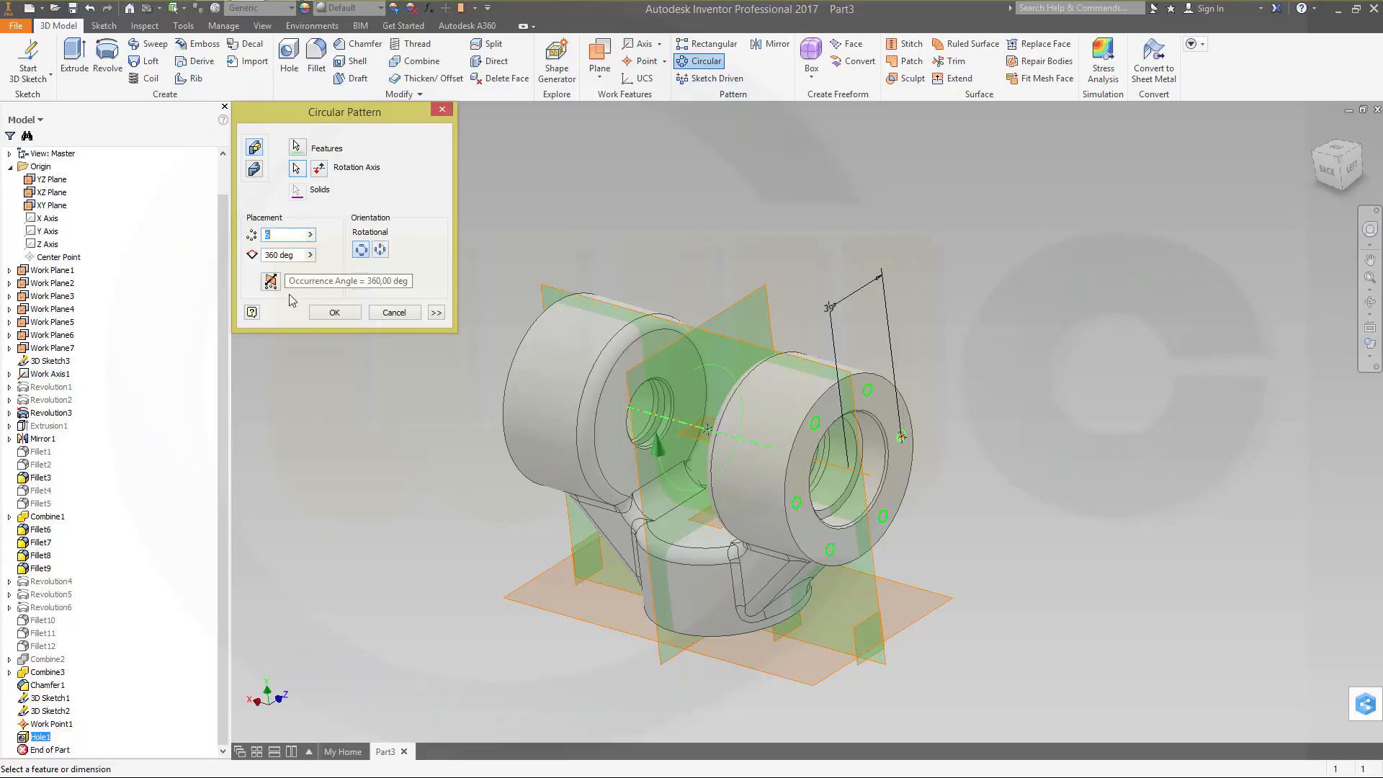
left_click(335, 312)
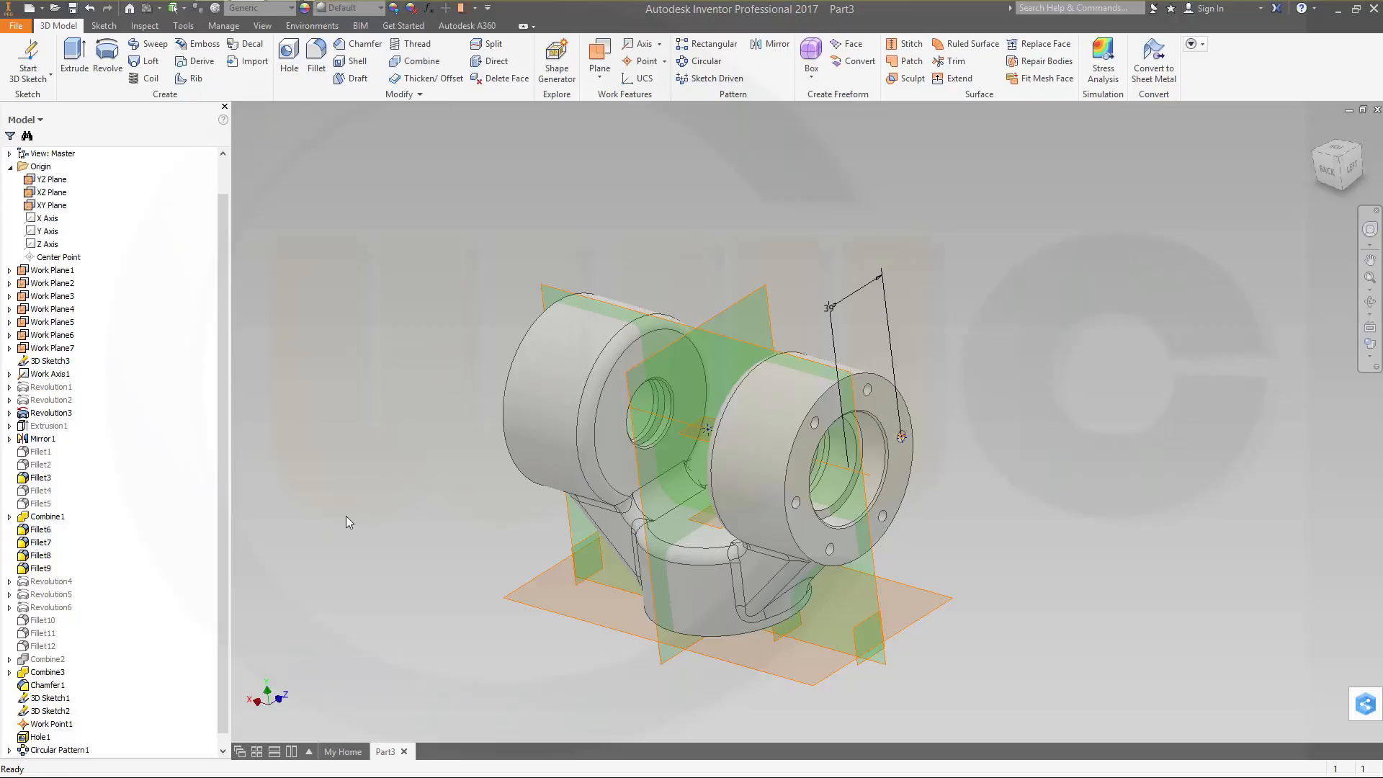
Step: Hide 3D Sketch2, which carries the 39 mm dimension
middle_click_drag(345, 516, 455, 535, "shift")
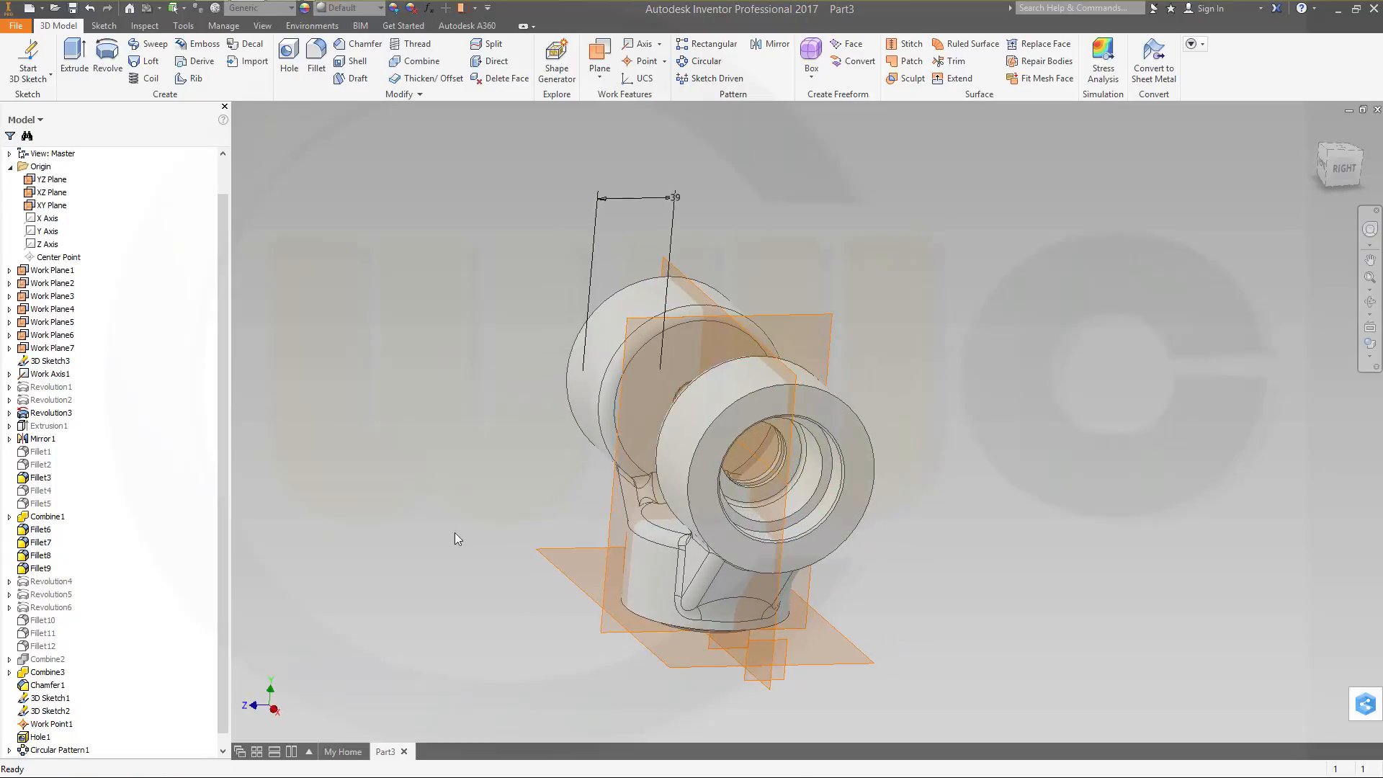
right_click(634, 202)
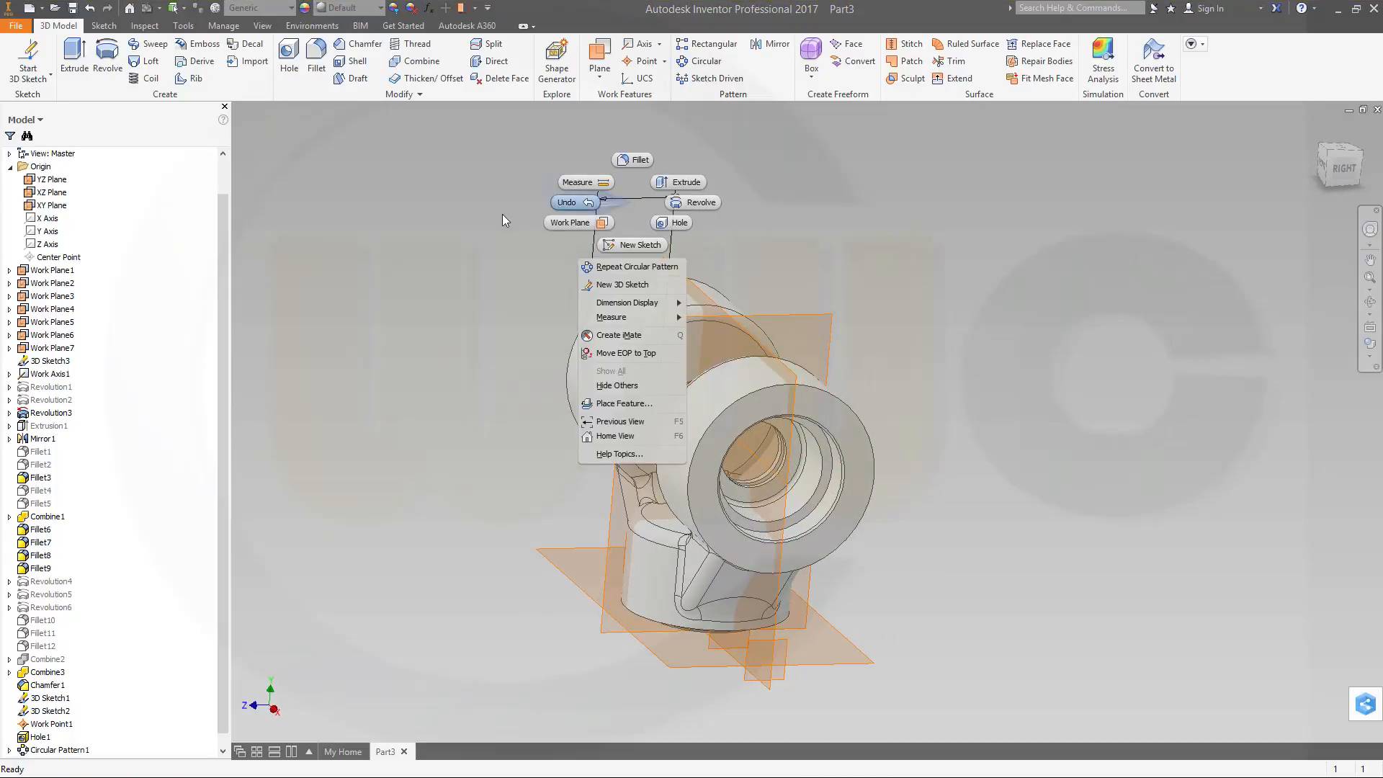
left_click(566, 203)
right_click(616, 206)
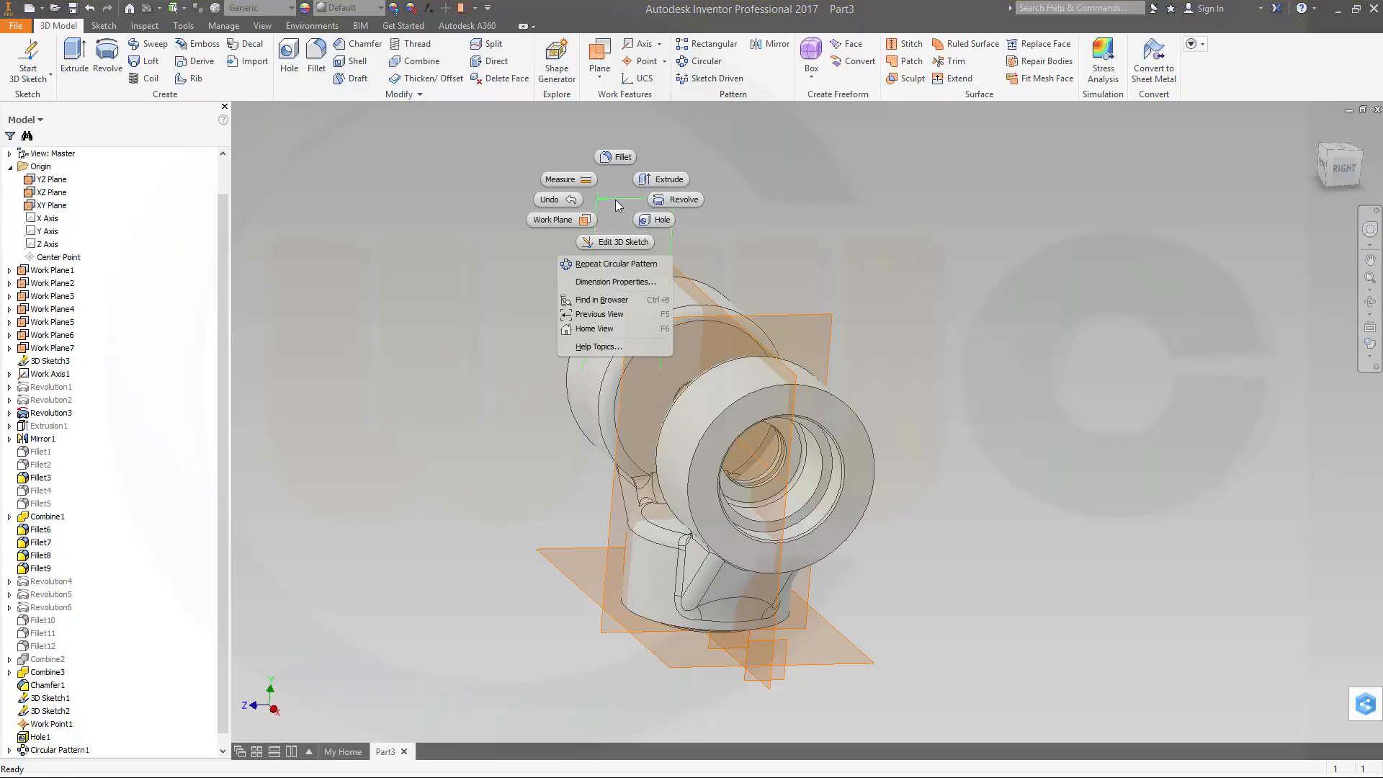
left_click(442, 313)
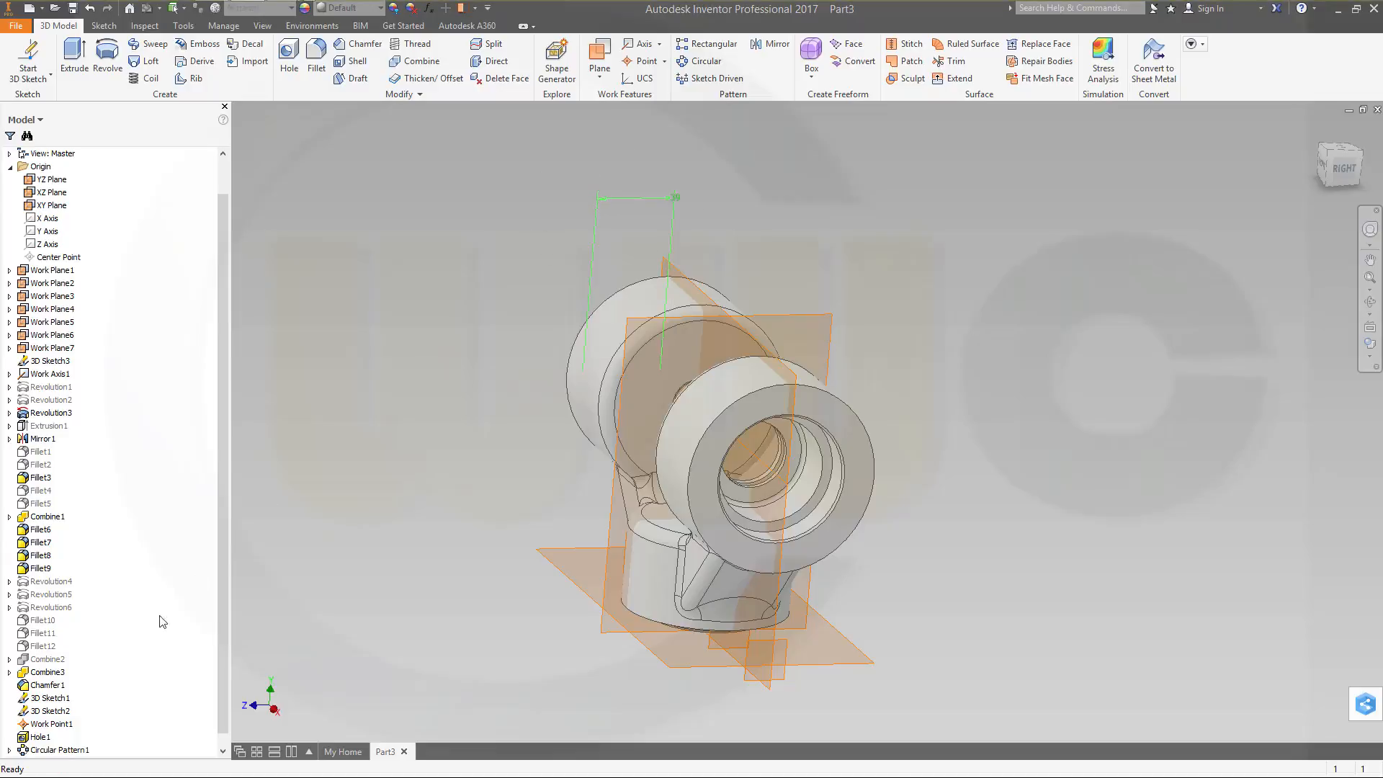
right_click(62, 709)
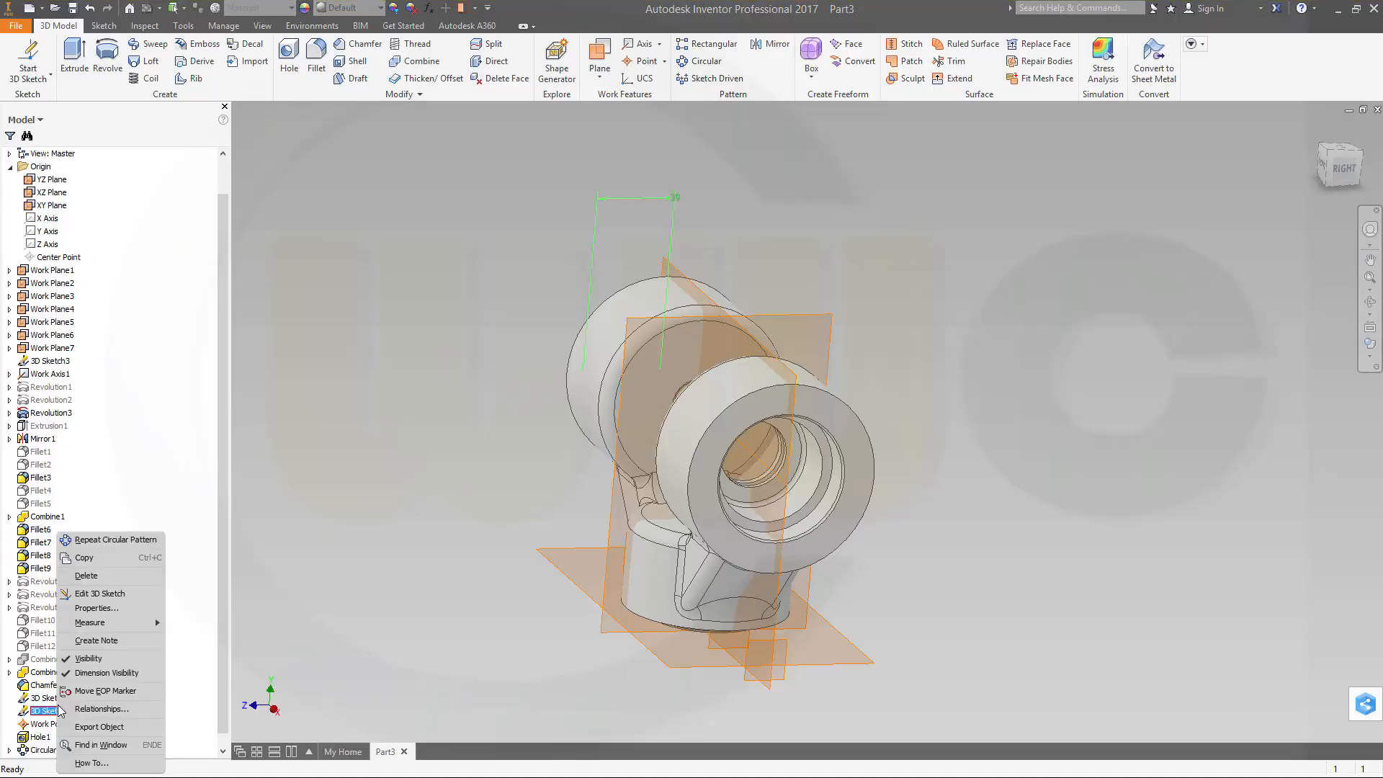
left_click(84, 660)
Step: Start another 3D sketch and place a free point beside the boss that has no holes
middle_click_drag(1093, 420, 927, 429, "shift")
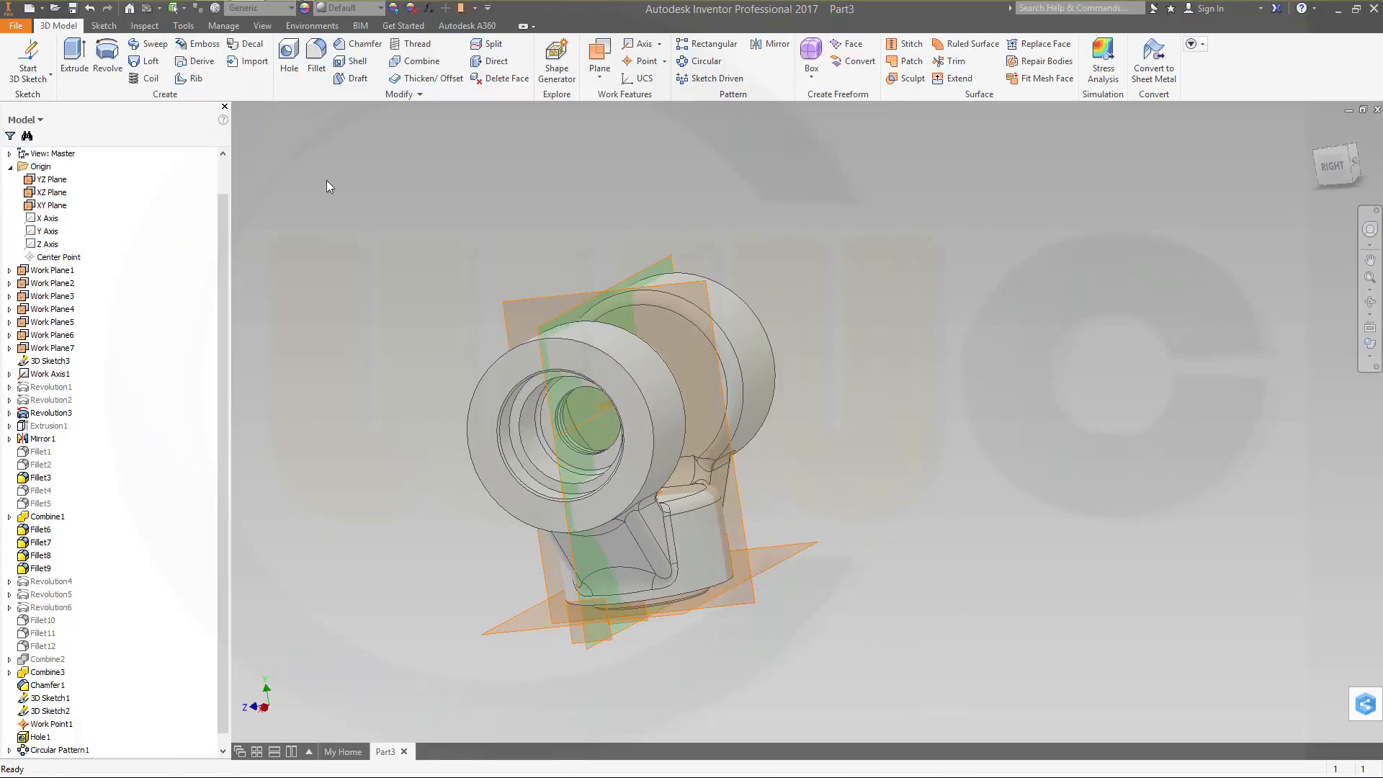
left_click(37, 81)
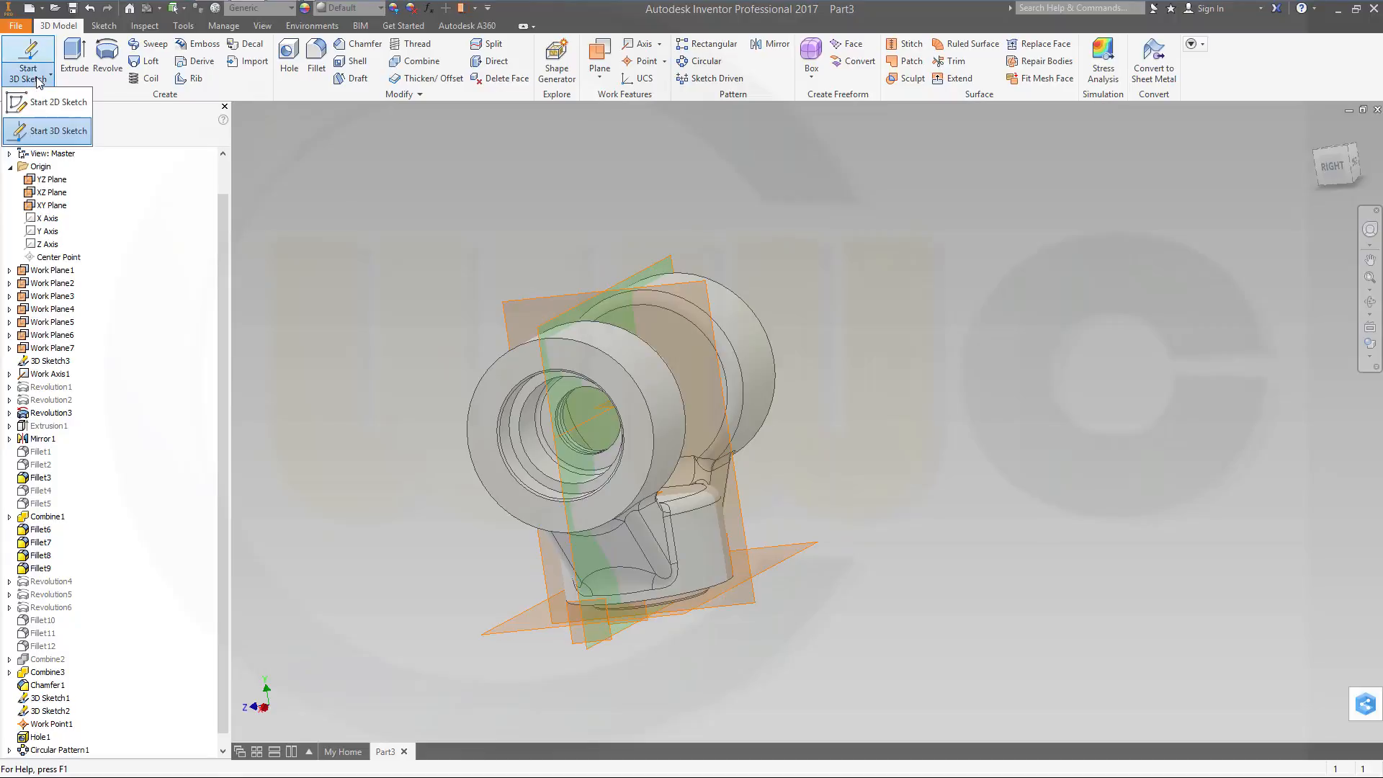
left_click(49, 132)
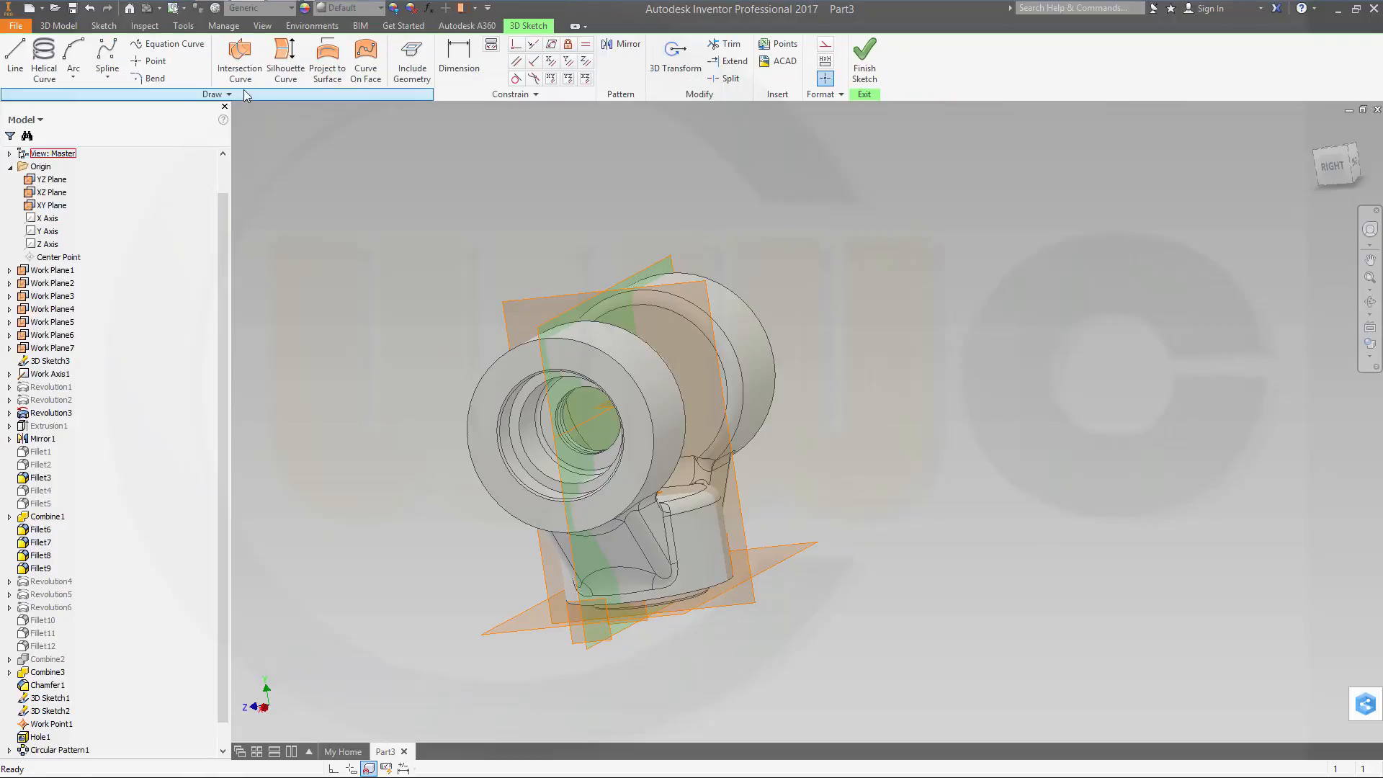
left_click(148, 63)
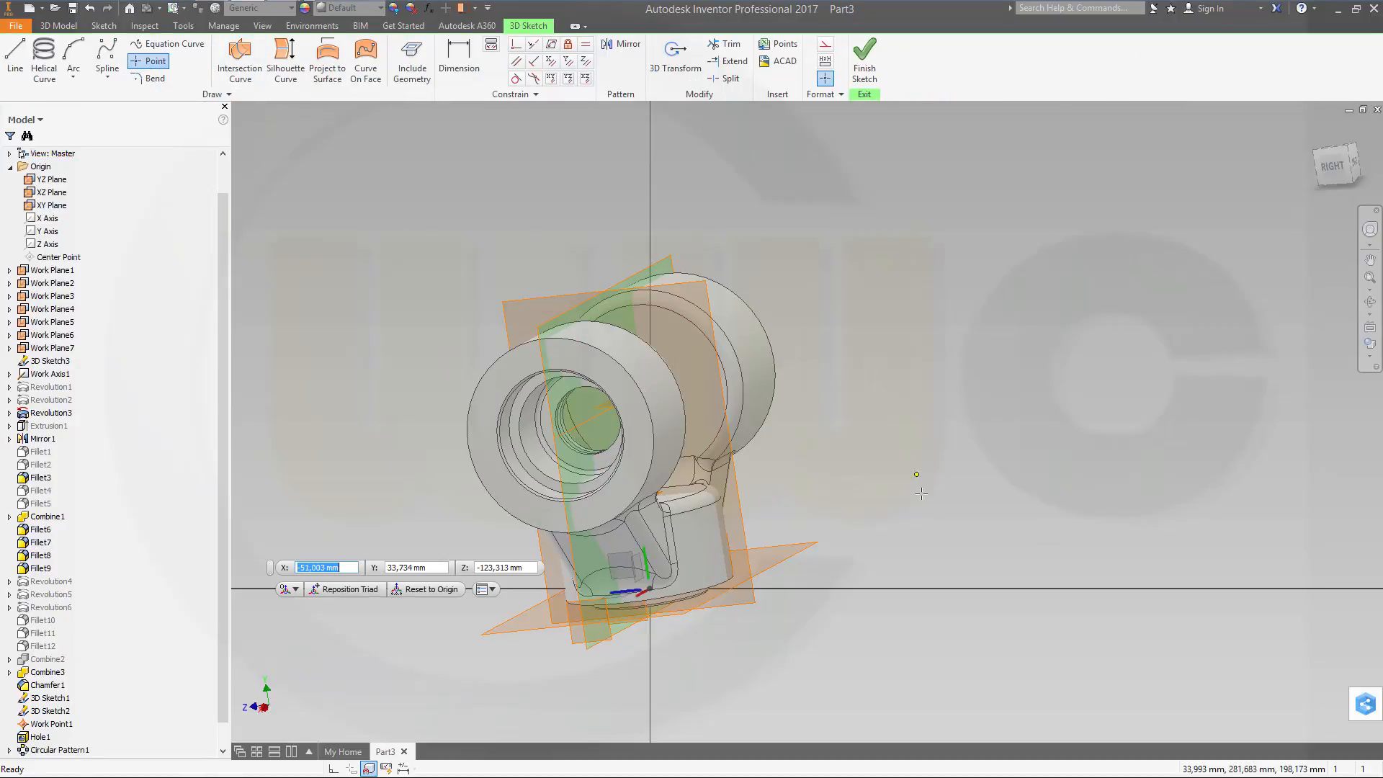
middle_click_drag(849, 487, 922, 497, "shift")
left_click(980, 439)
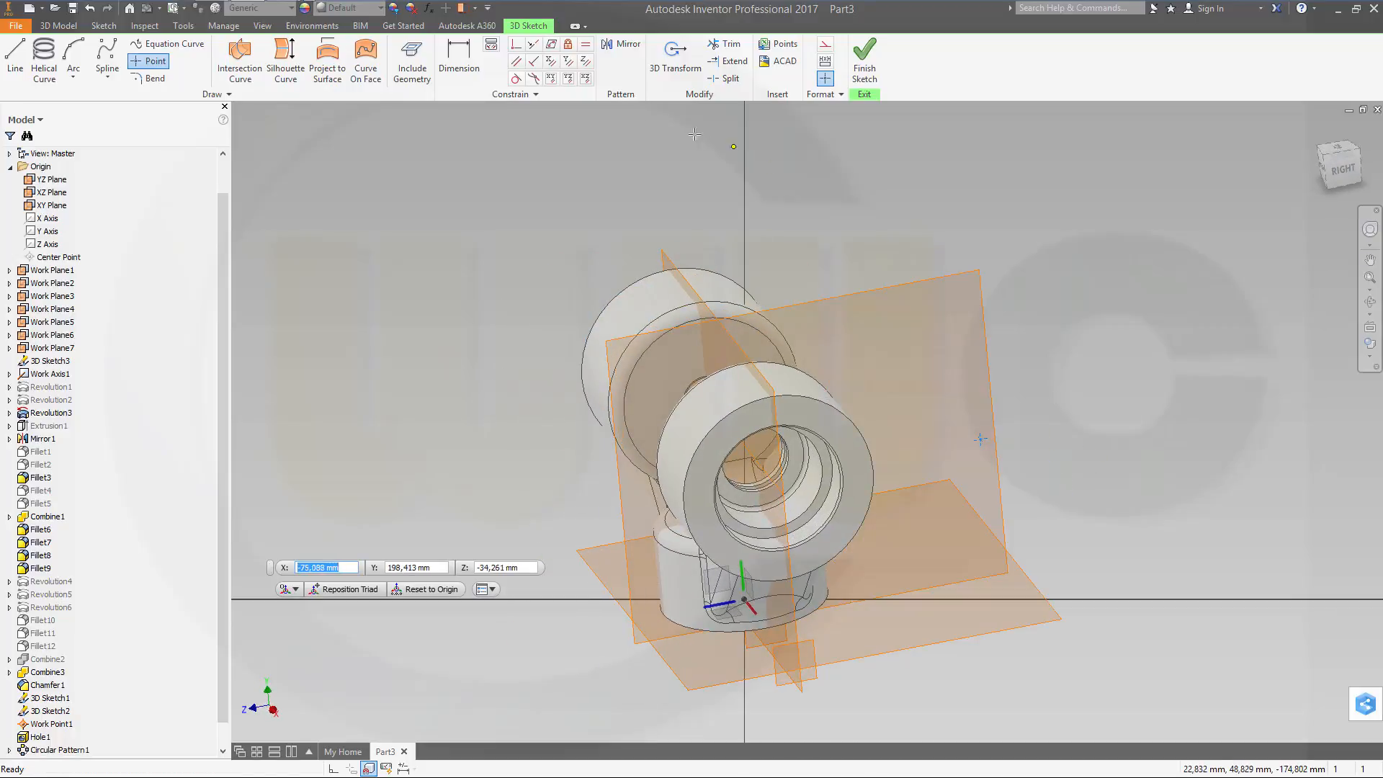
left_click(531, 50)
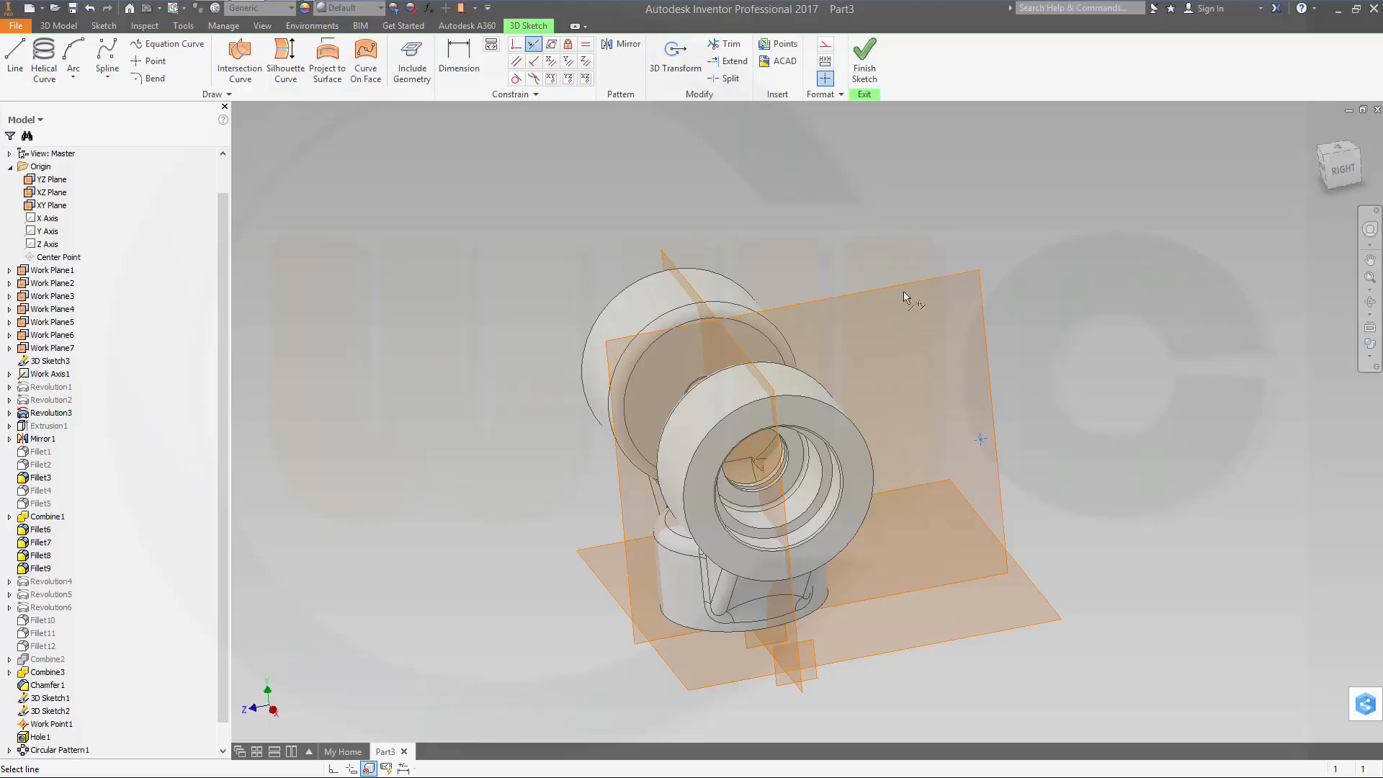
key("Escape")
left_click(534, 47)
middle_click_drag(1074, 401, 1040, 408, "shift")
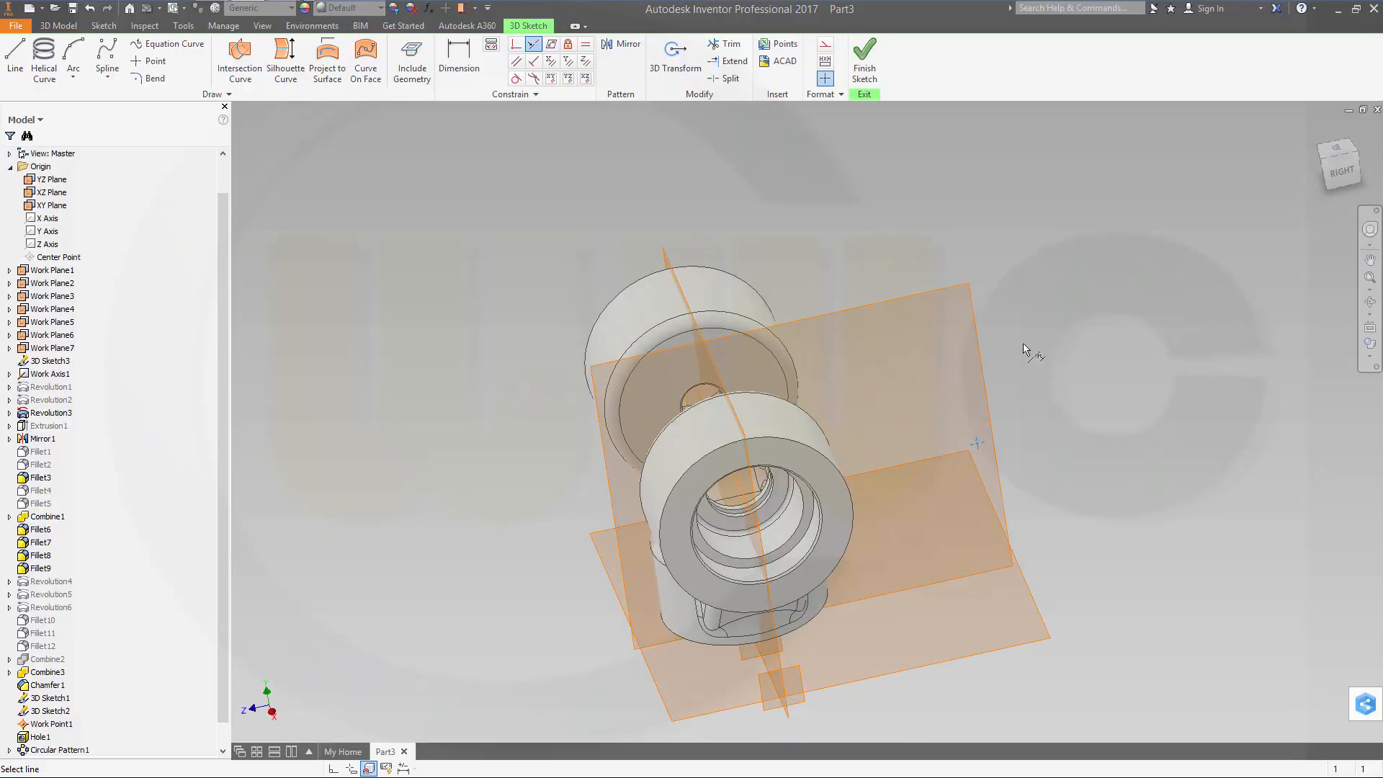
middle_click_drag(1012, 330, 996, 311, "shift")
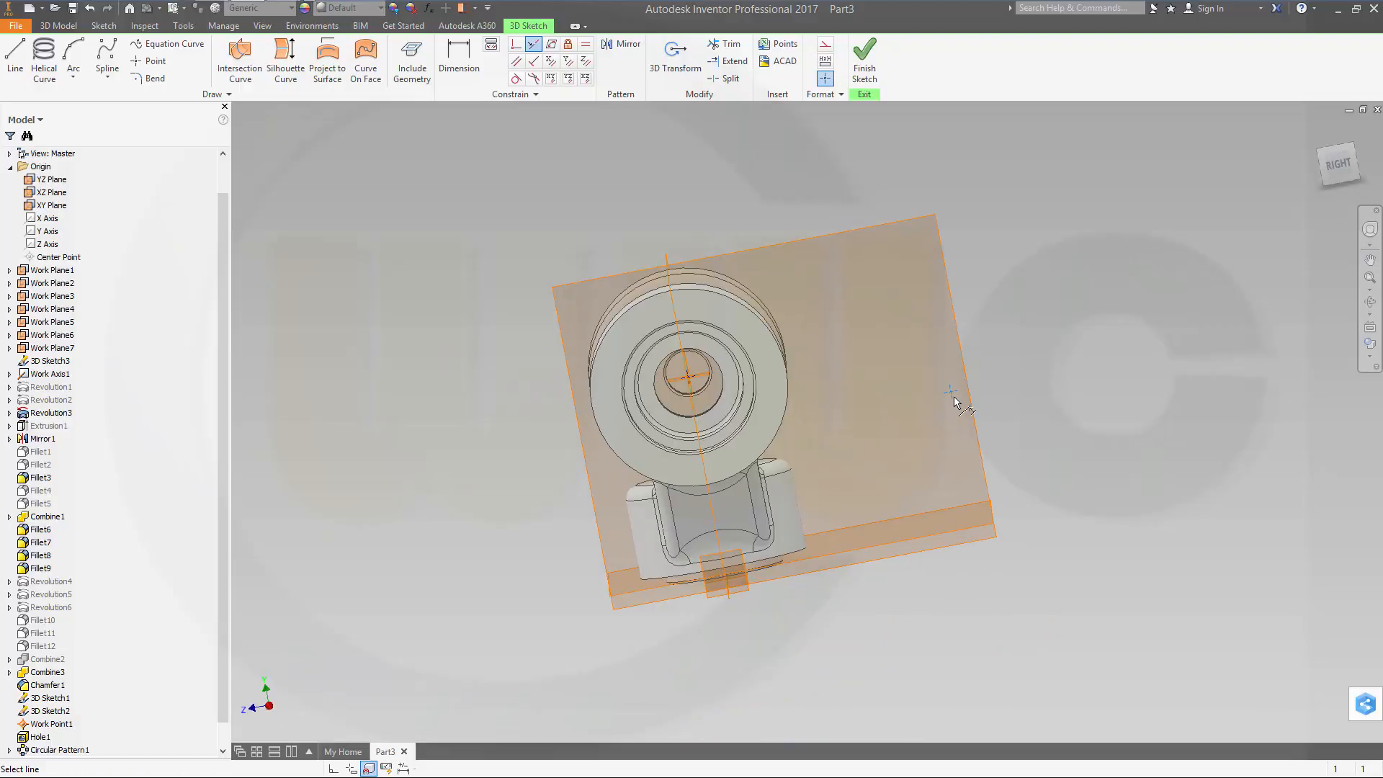
key("Escape")
Step: Enable the display of all available constraint types in the 3D sketch's constraint visibility settings
right_click(1017, 354)
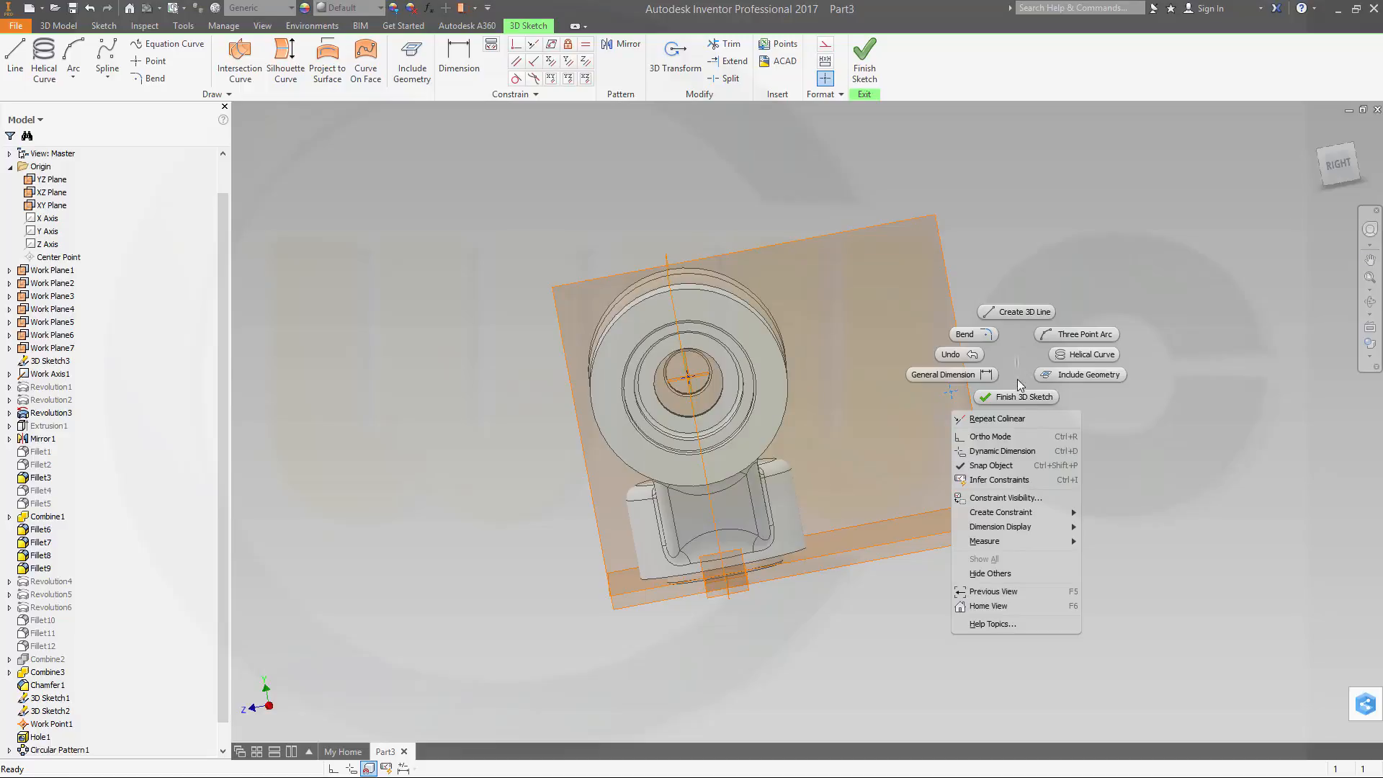
left_click(1023, 497)
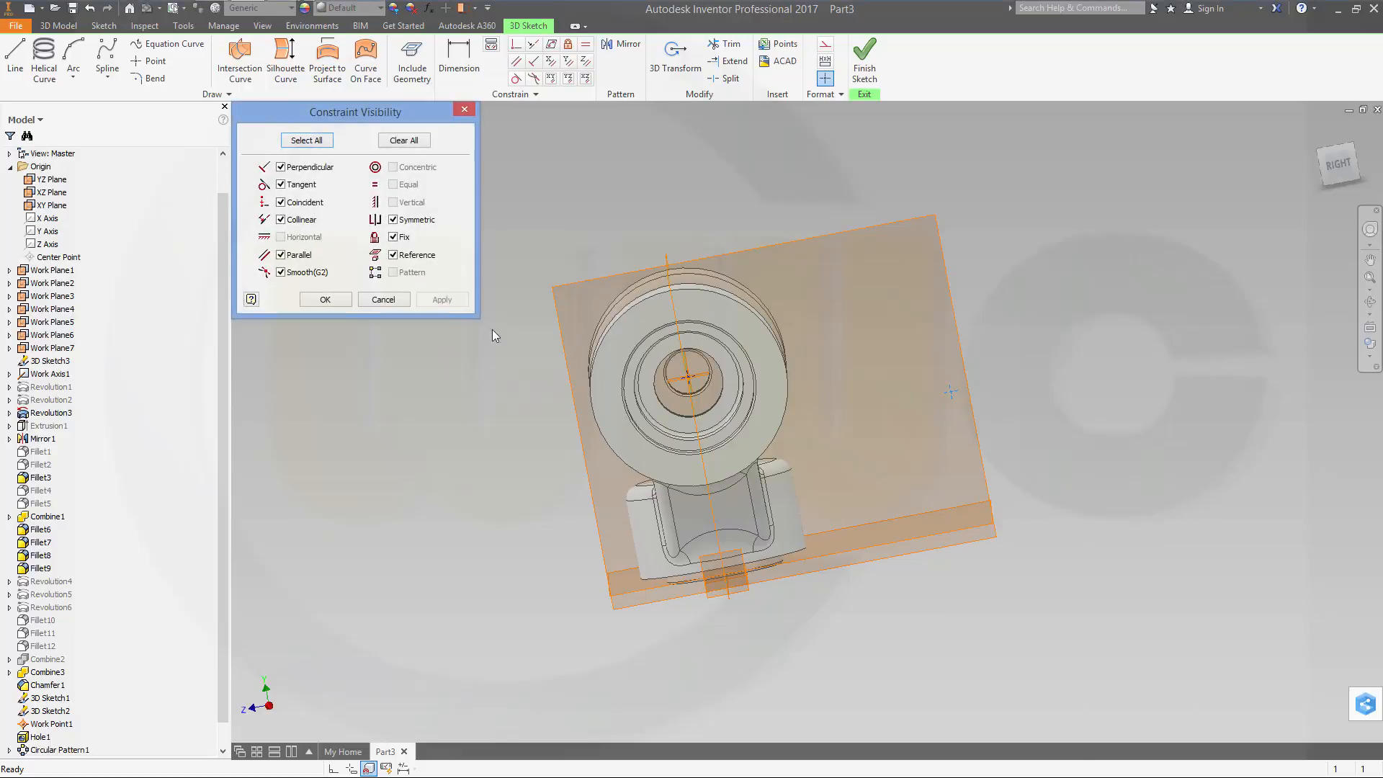
left_click(313, 141)
left_click(325, 299)
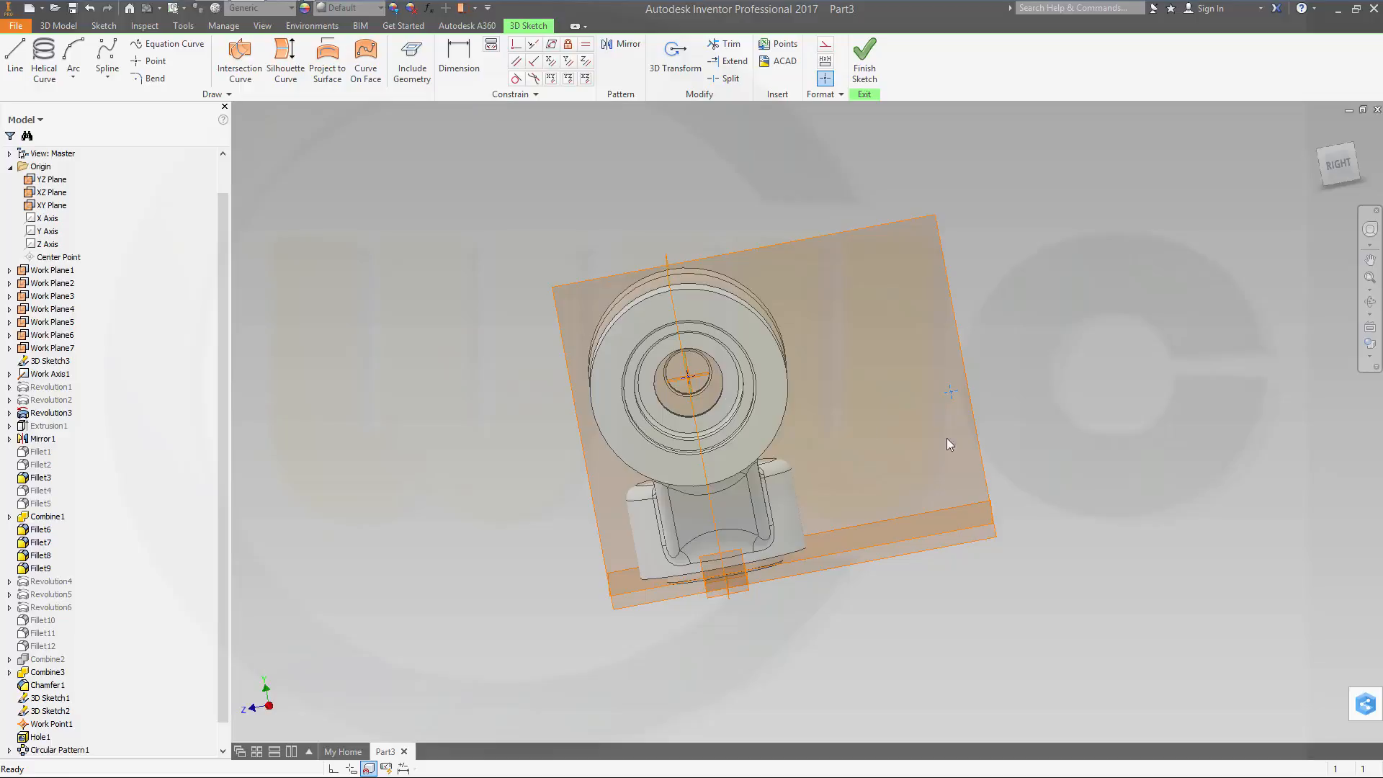
Step: Delete the sketch point beside the boss without holes and place a new free 3D sketch point on that side
middle_click_drag(947, 438, 981, 458, "shift")
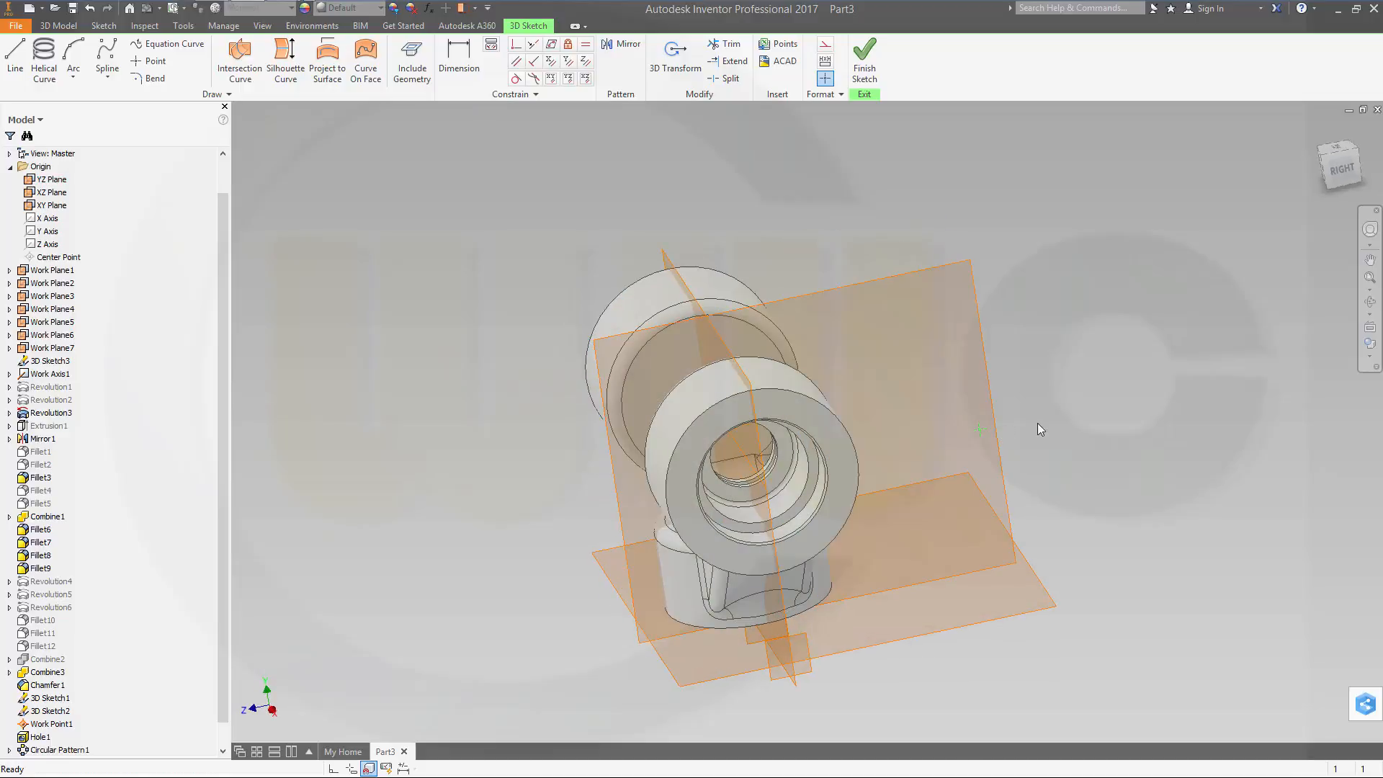
key("Delete")
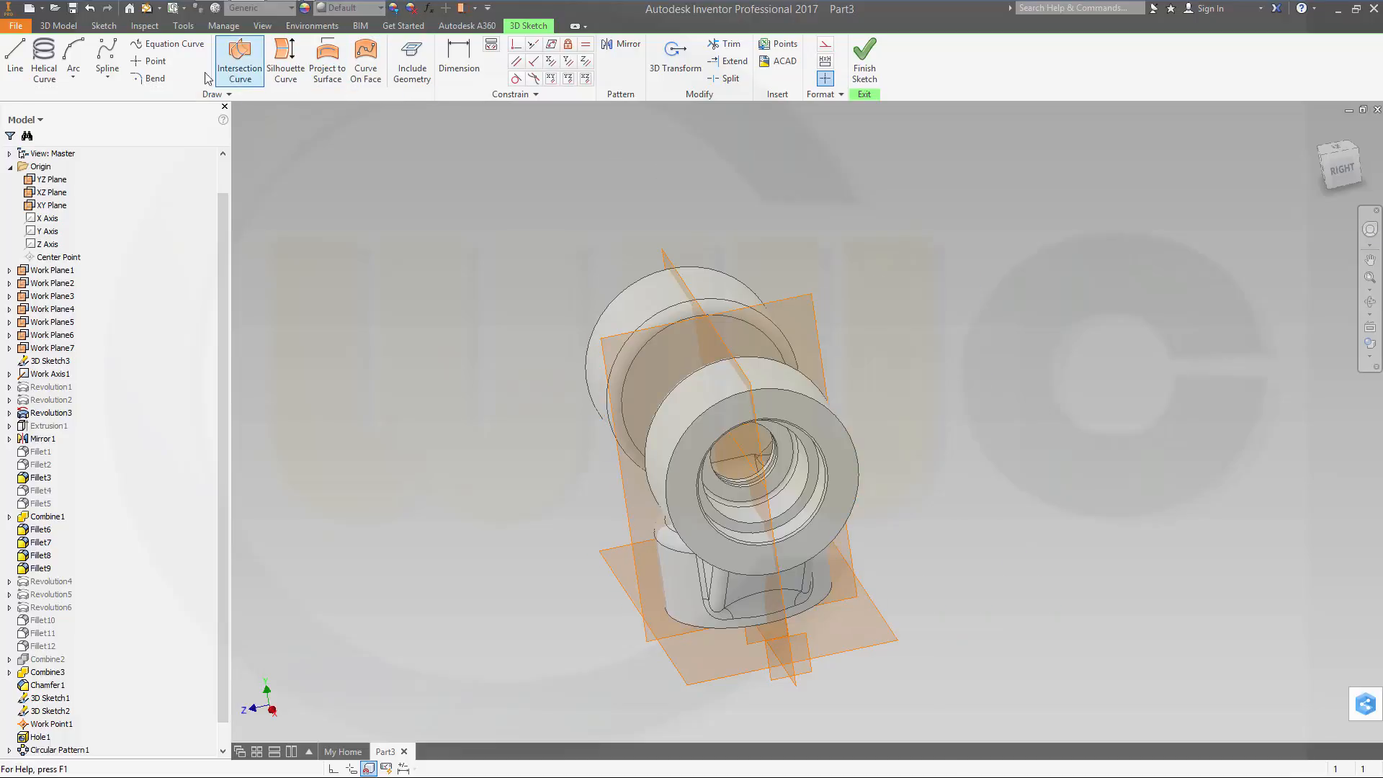
left_click(151, 60)
middle_click_drag(1043, 468, 1218, 534, "shift")
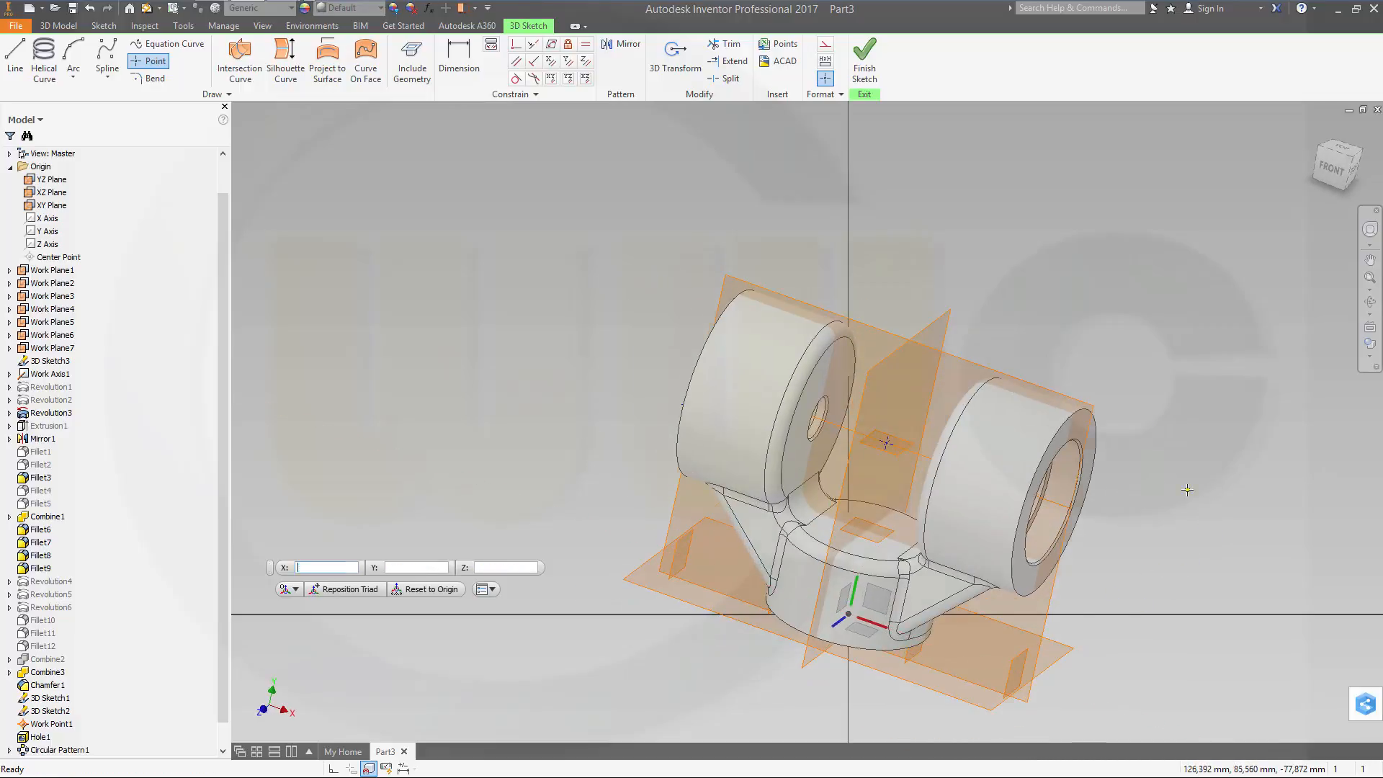
middle_click_drag(1214, 591, 1077, 605, "shift")
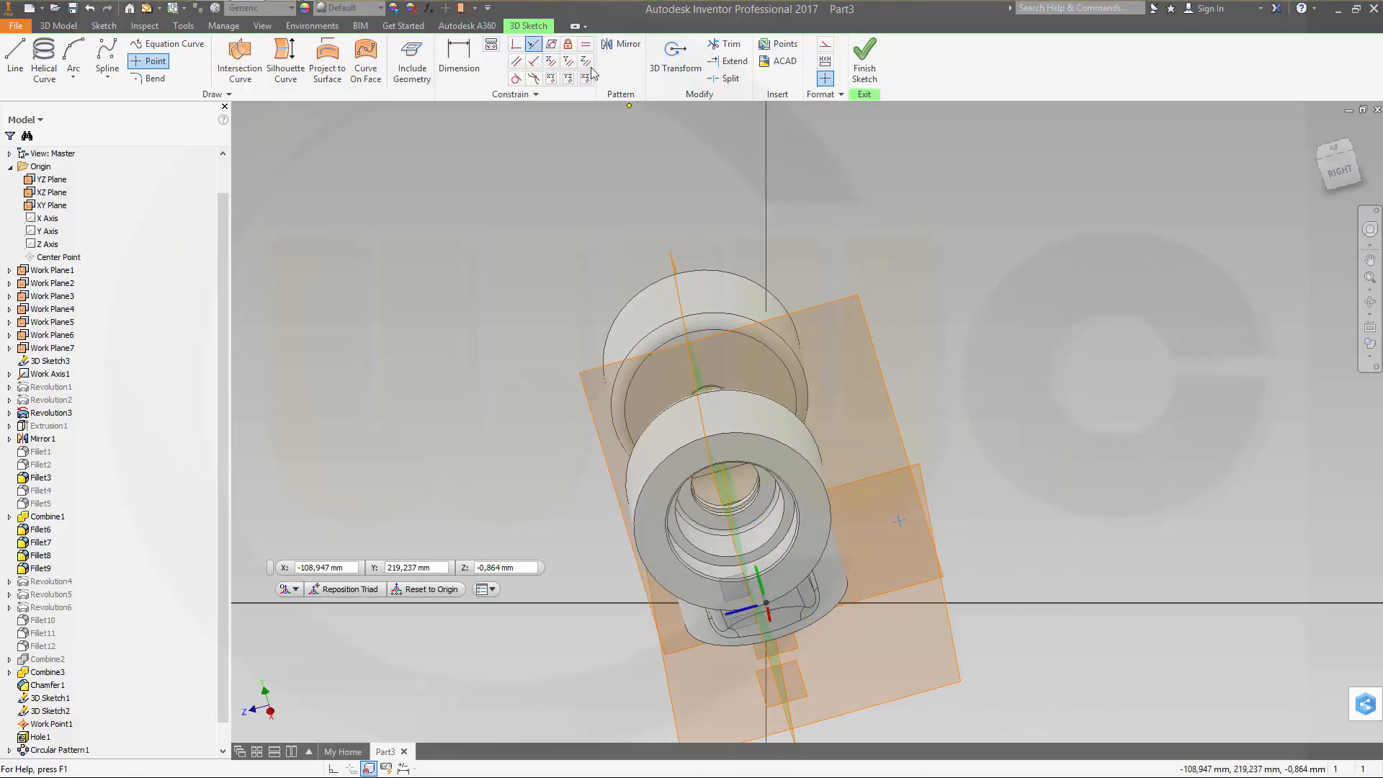
left_click(533, 44)
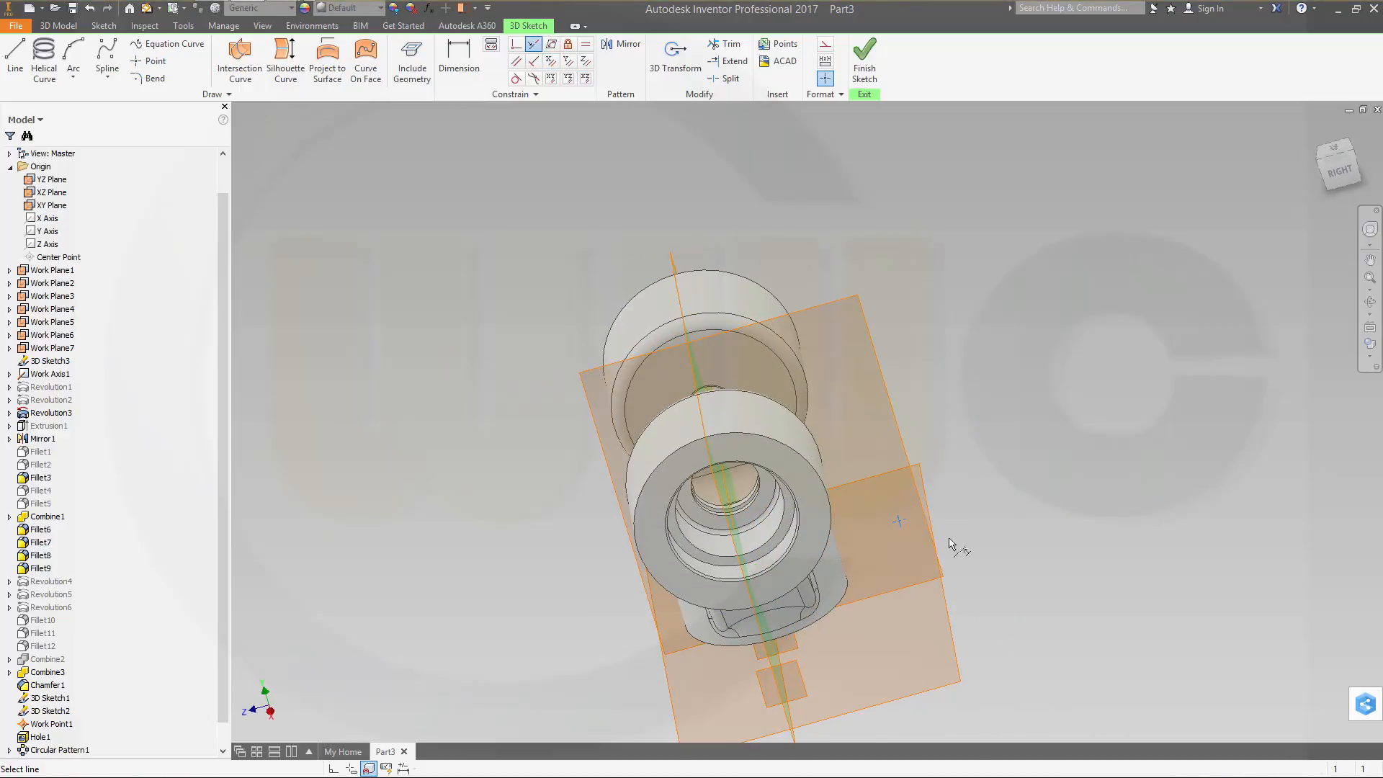
middle_click_drag(957, 549, 1083, 561, "shift")
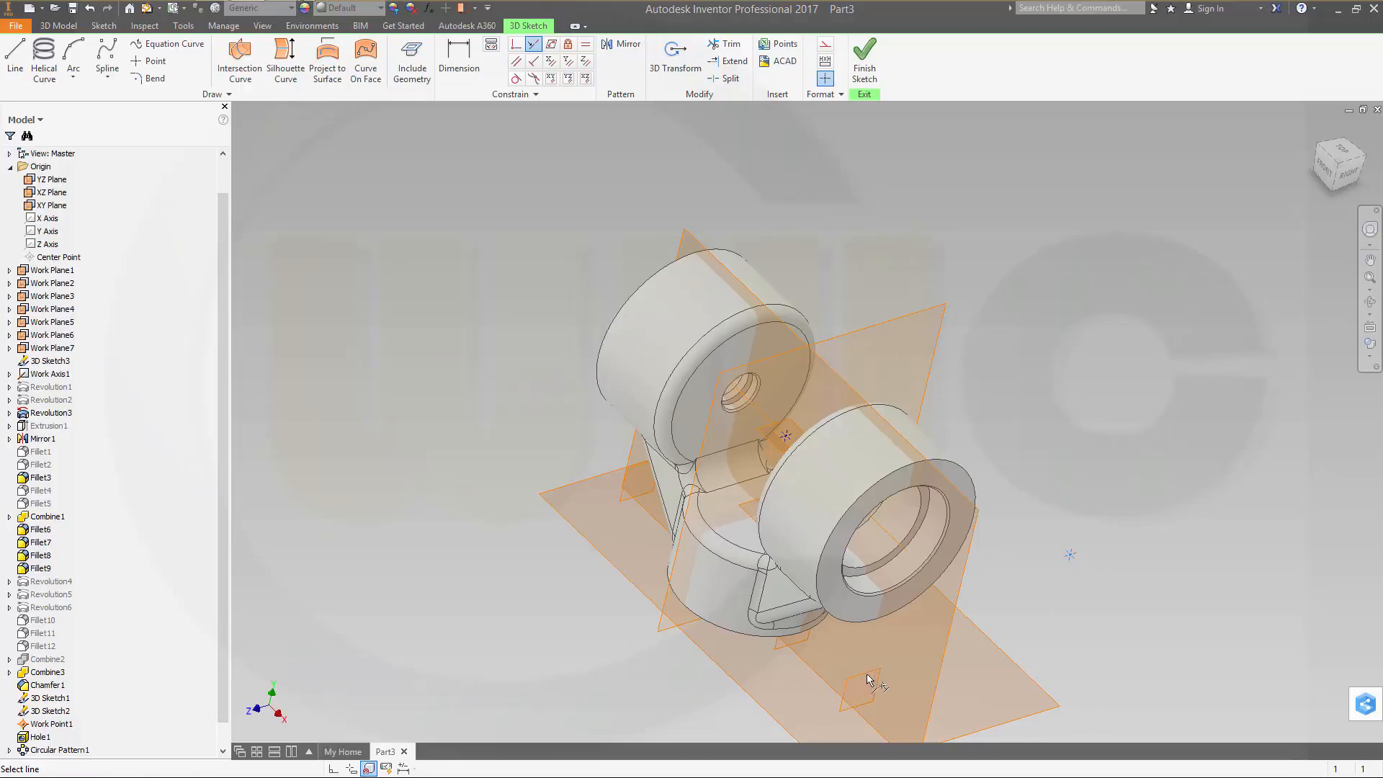
middle_click_drag(1018, 617, 900, 551, "shift")
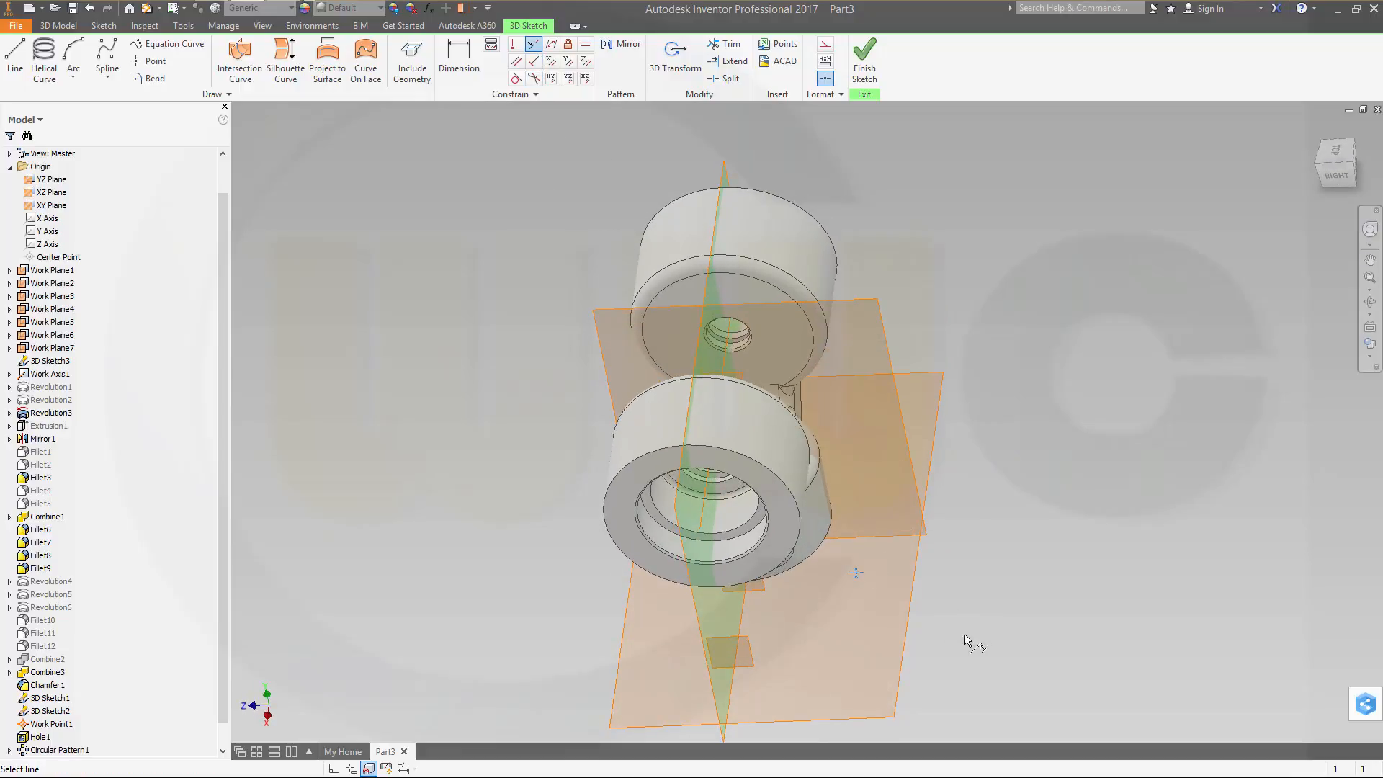
middle_click_drag(965, 639, 937, 493, "shift")
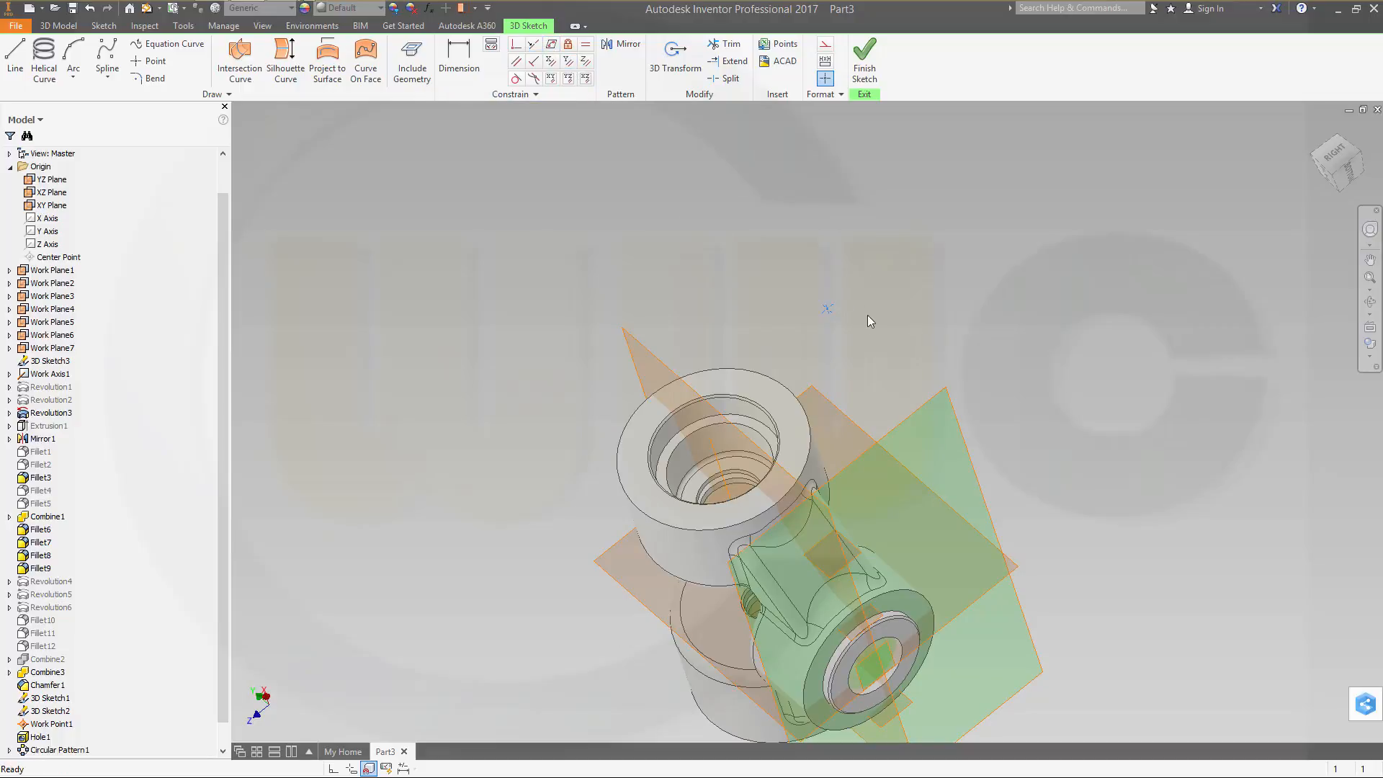
Step: Constrain the new point coincident with the work plane at the boss's outer face and the horizontal work plane through the bore centres
left_click(518, 45)
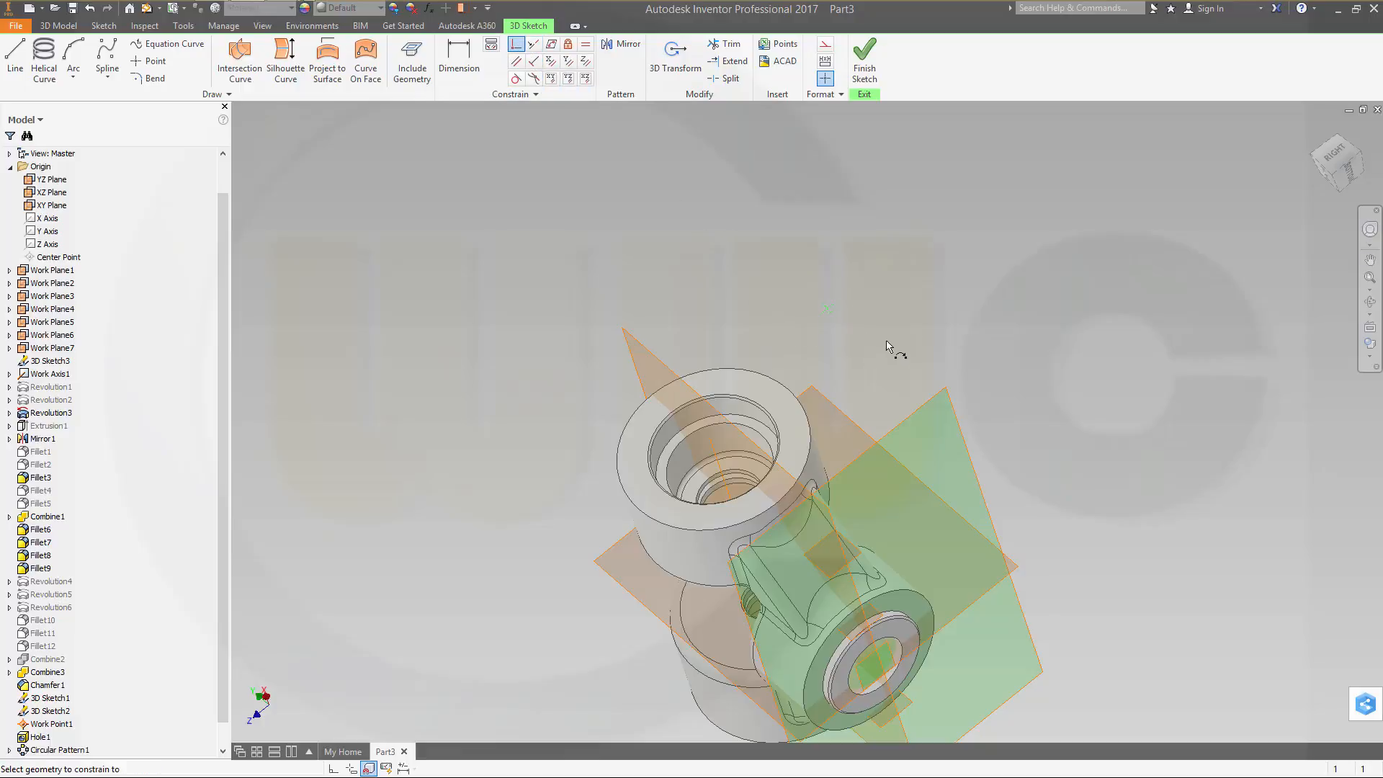
middle_click_drag(892, 257, 1011, 318, "shift")
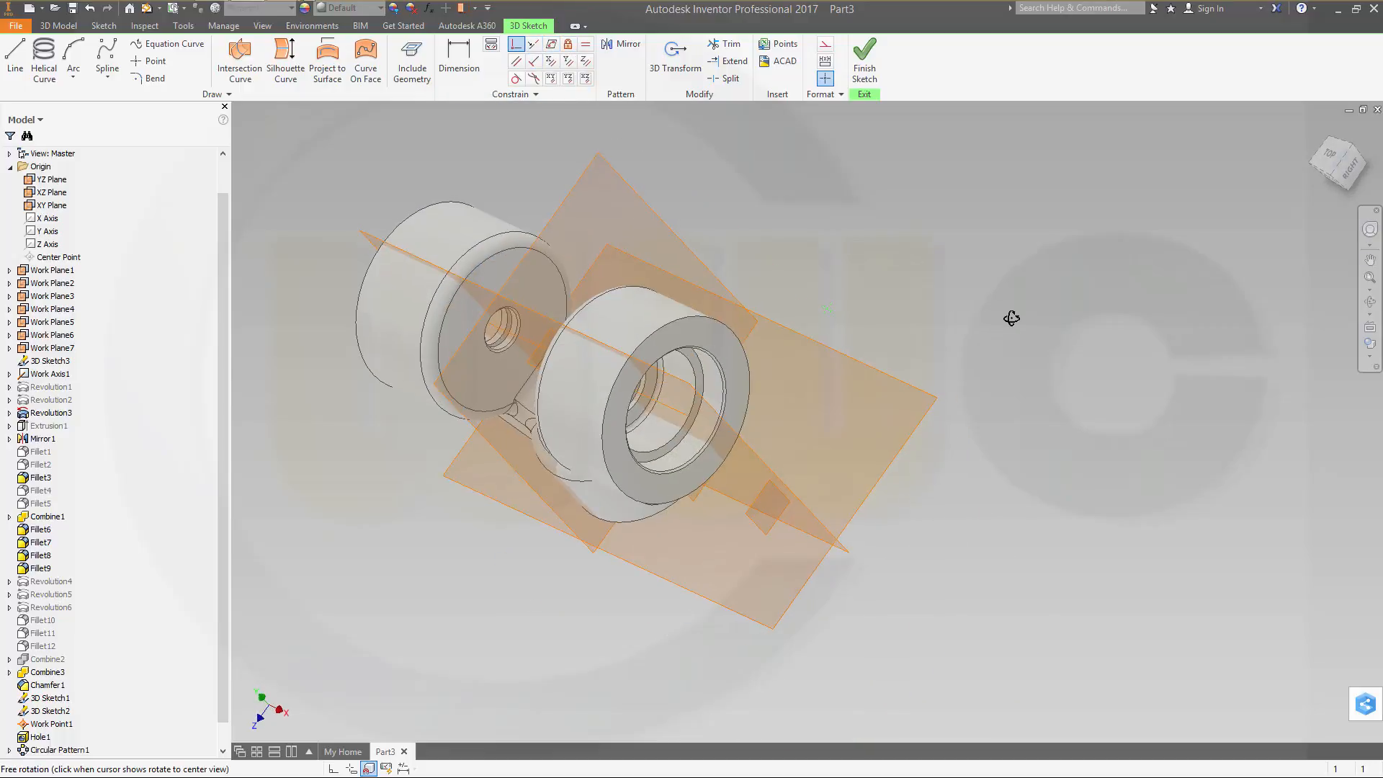
left_click(762, 524)
middle_click_drag(920, 312, 833, 294, "shift")
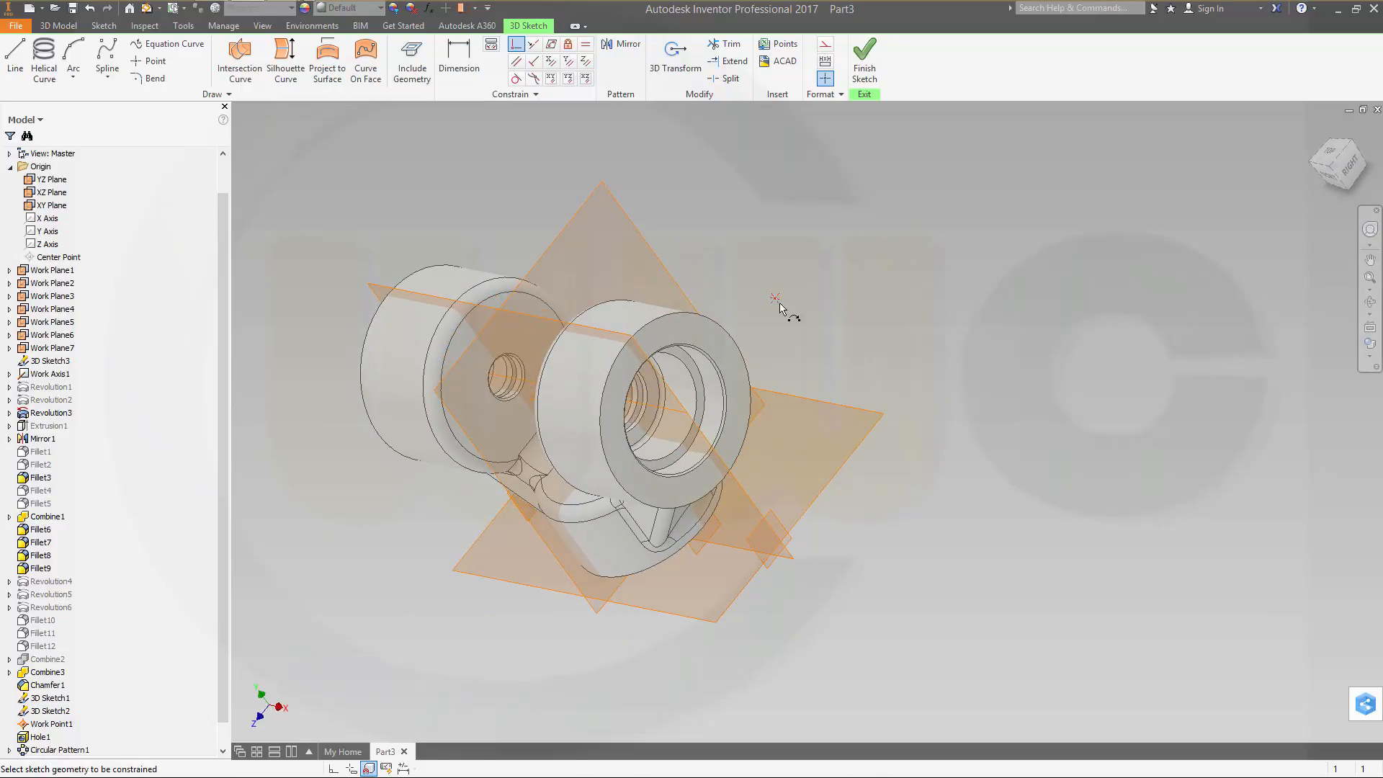
middle_click_drag(660, 414, 574, 429, "shift")
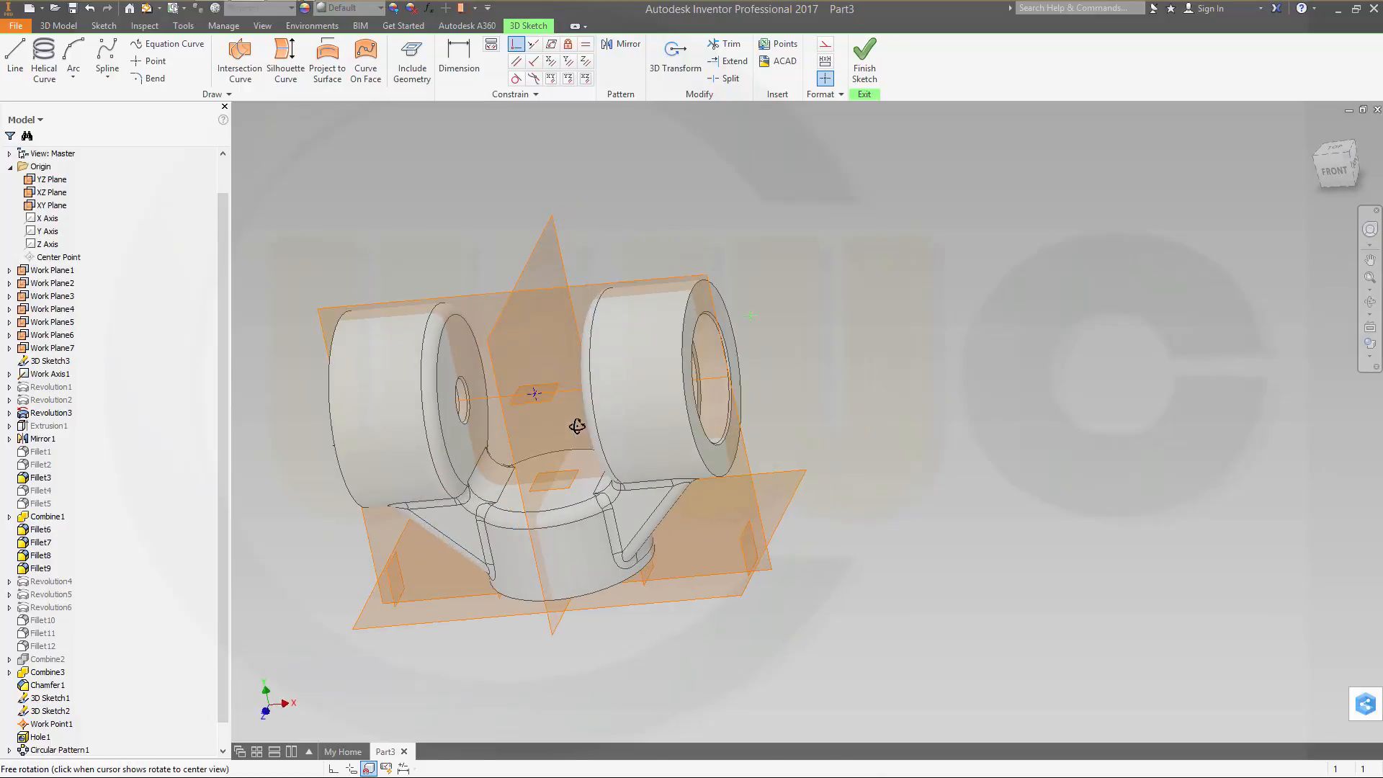
middle_click_drag(857, 355, 727, 343, "shift")
Step: Dimension the sketch point 39 mm from the XY Plane and finish the 3D sketch
left_click(449, 65)
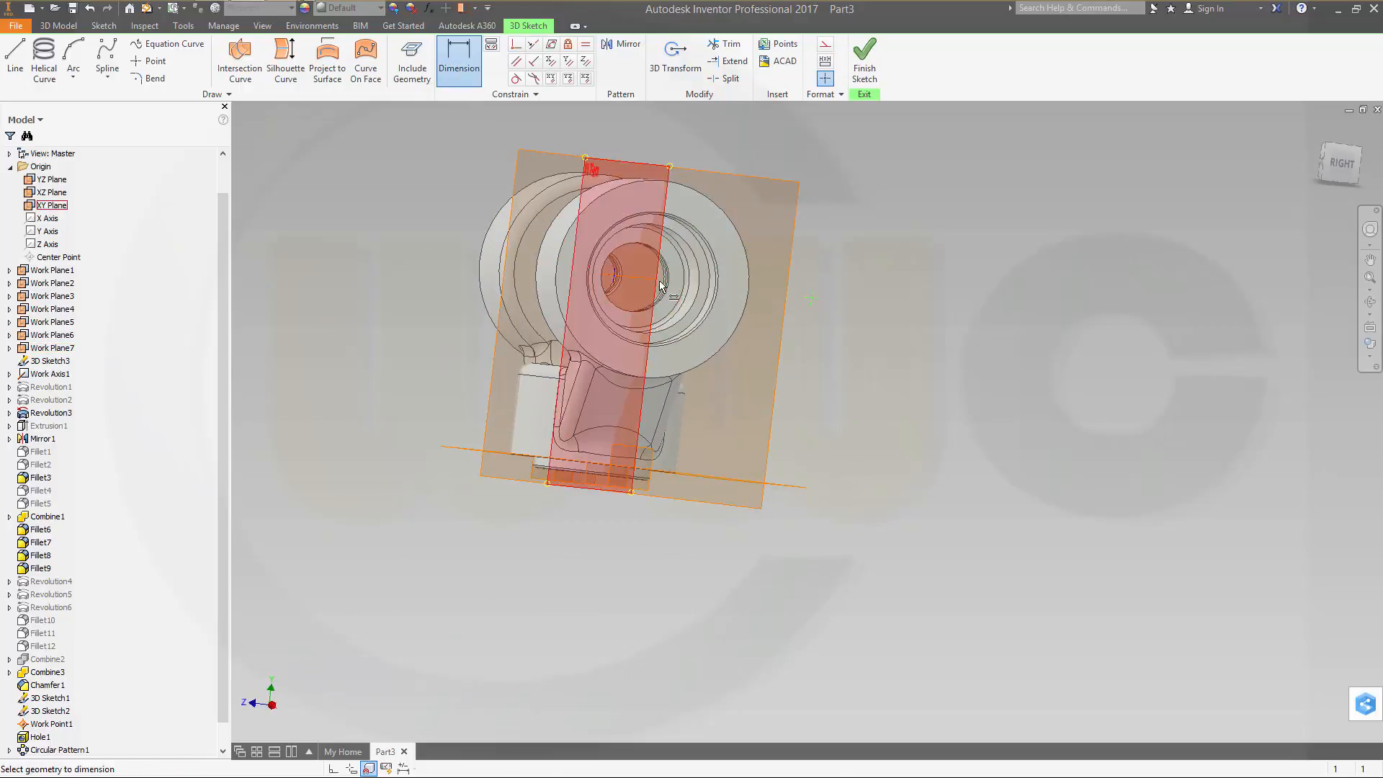
middle_click_drag(694, 328, 650, 392, "shift")
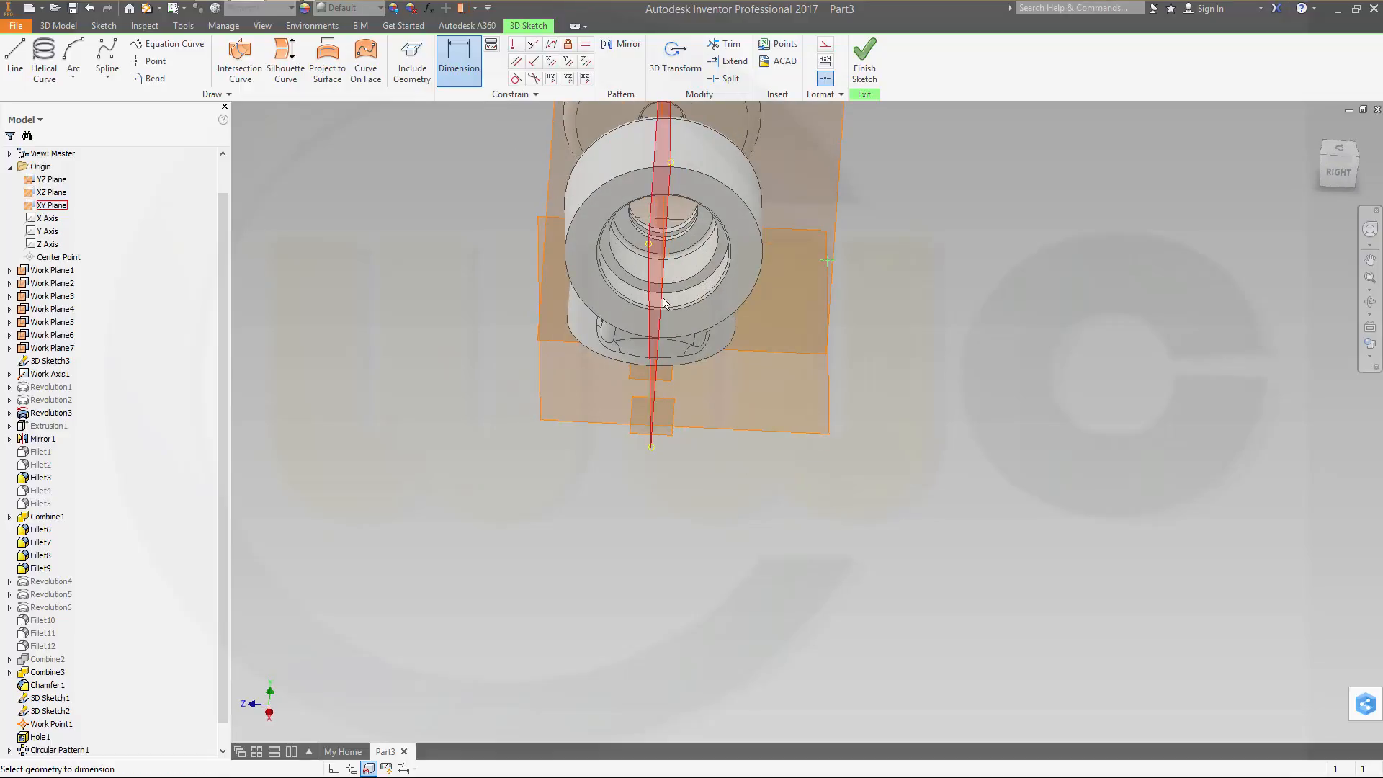
left_click(663, 303)
left_click(764, 473)
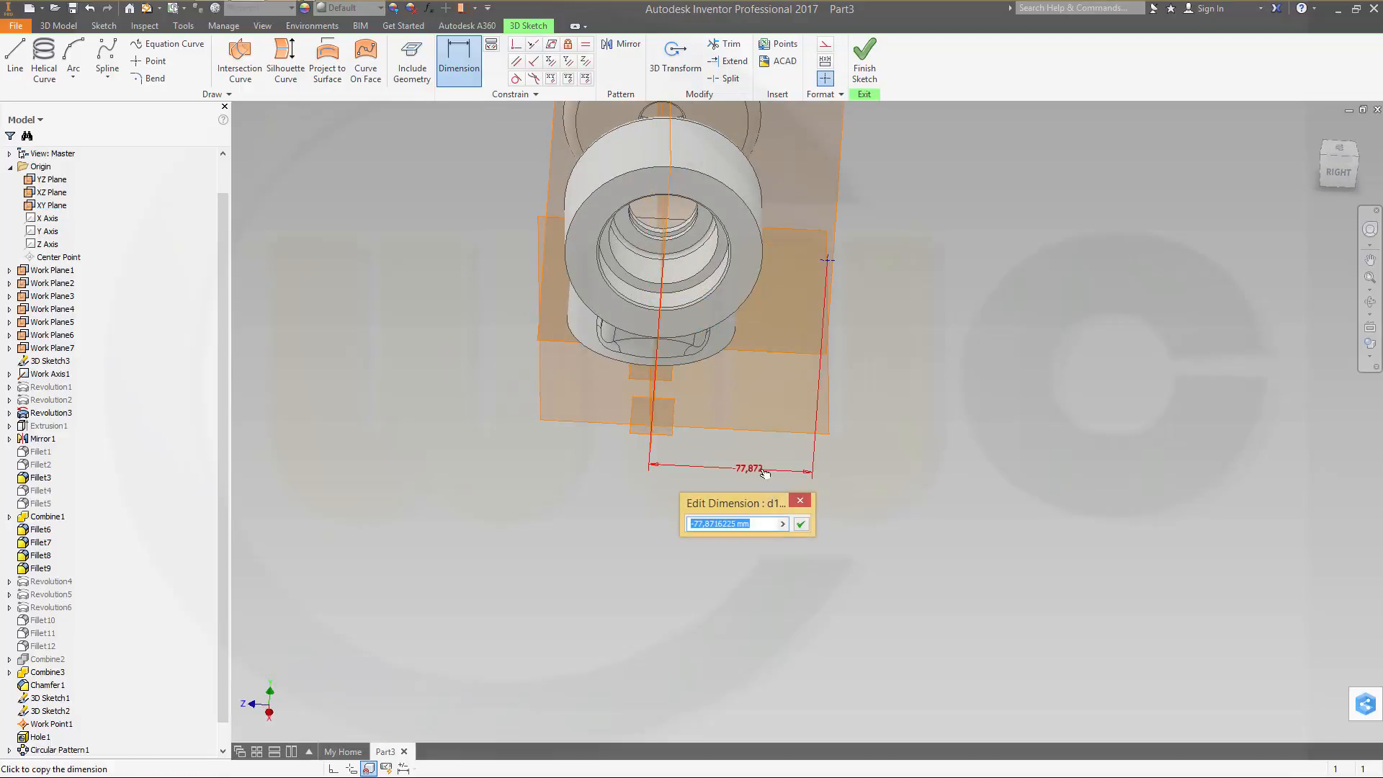
type("39")
key("Return")
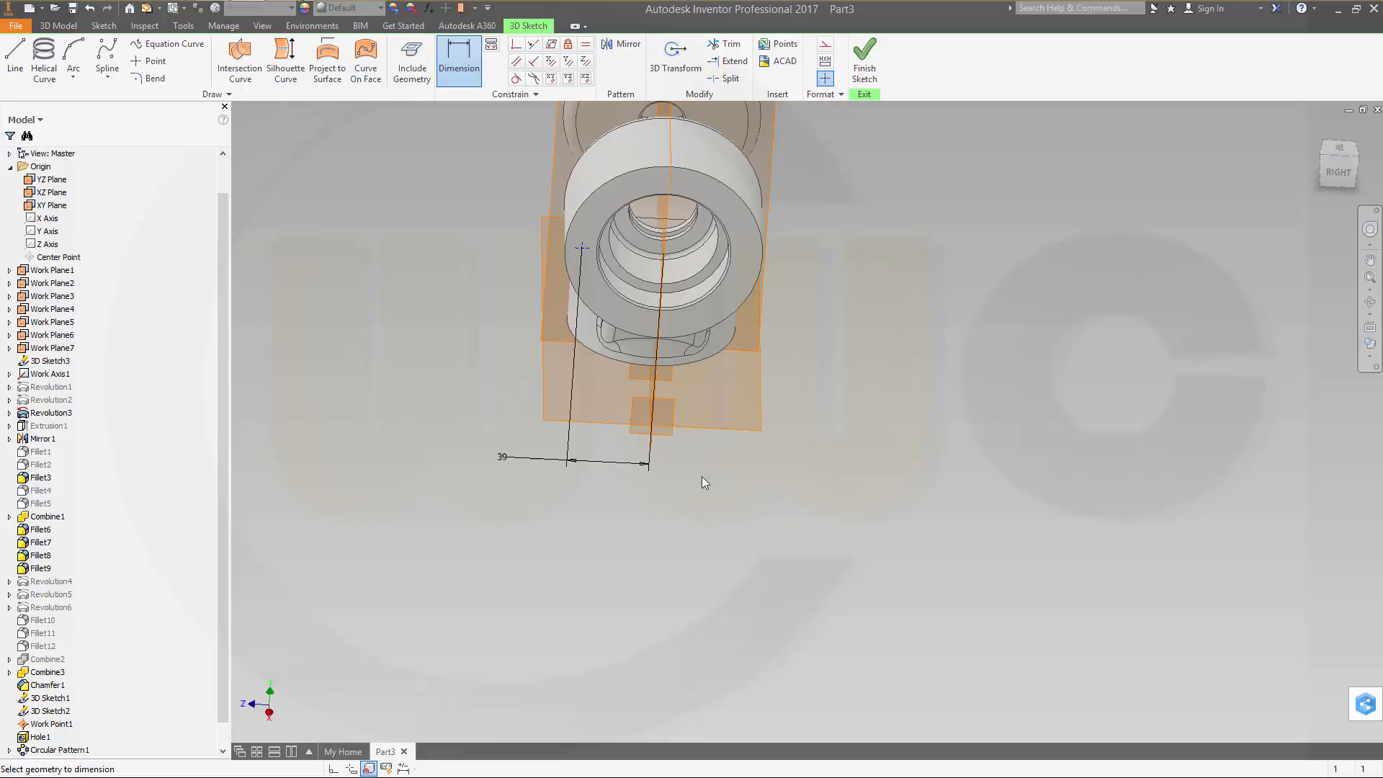
left_click(864, 61)
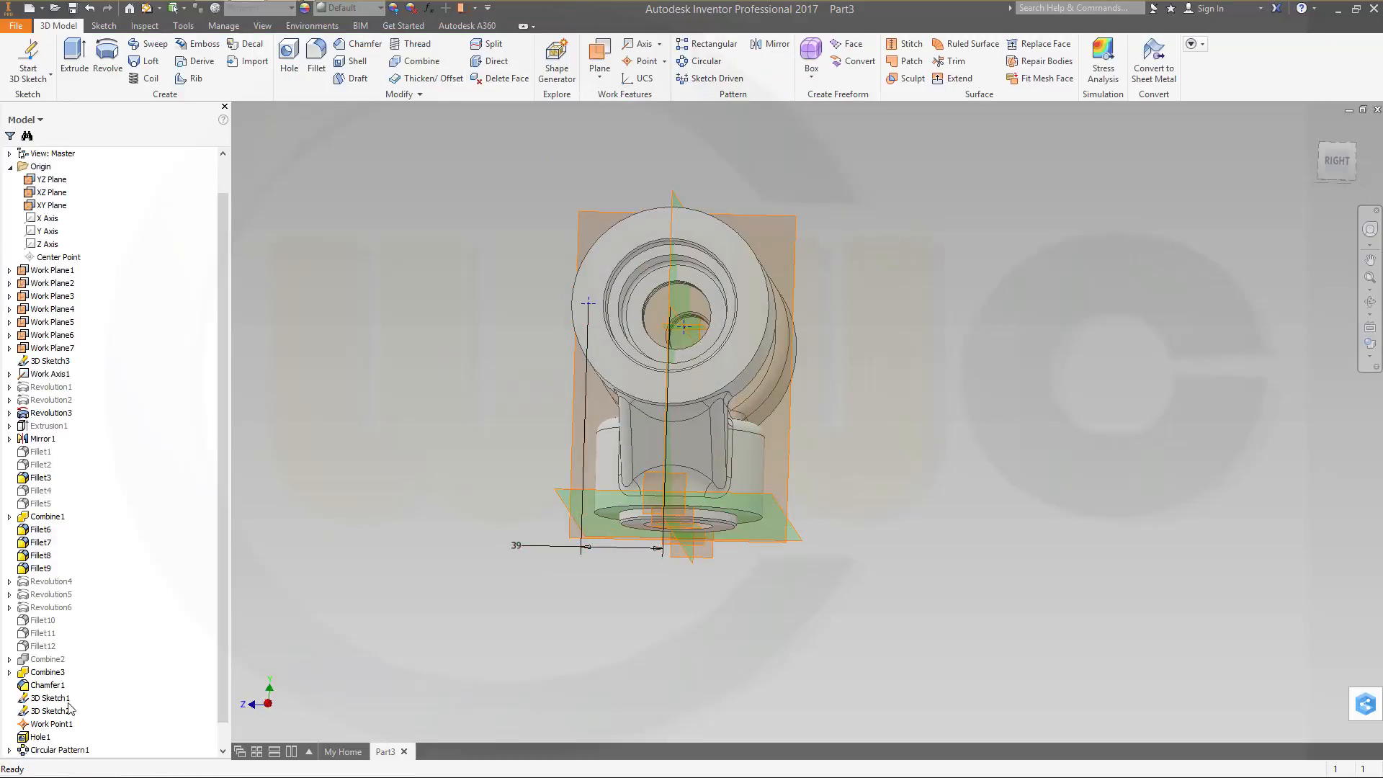
Step: Hide the dimension of 3D Sketch4 while keeping its point visible
scroll(52, 740, "down", 1)
right_click(50, 738)
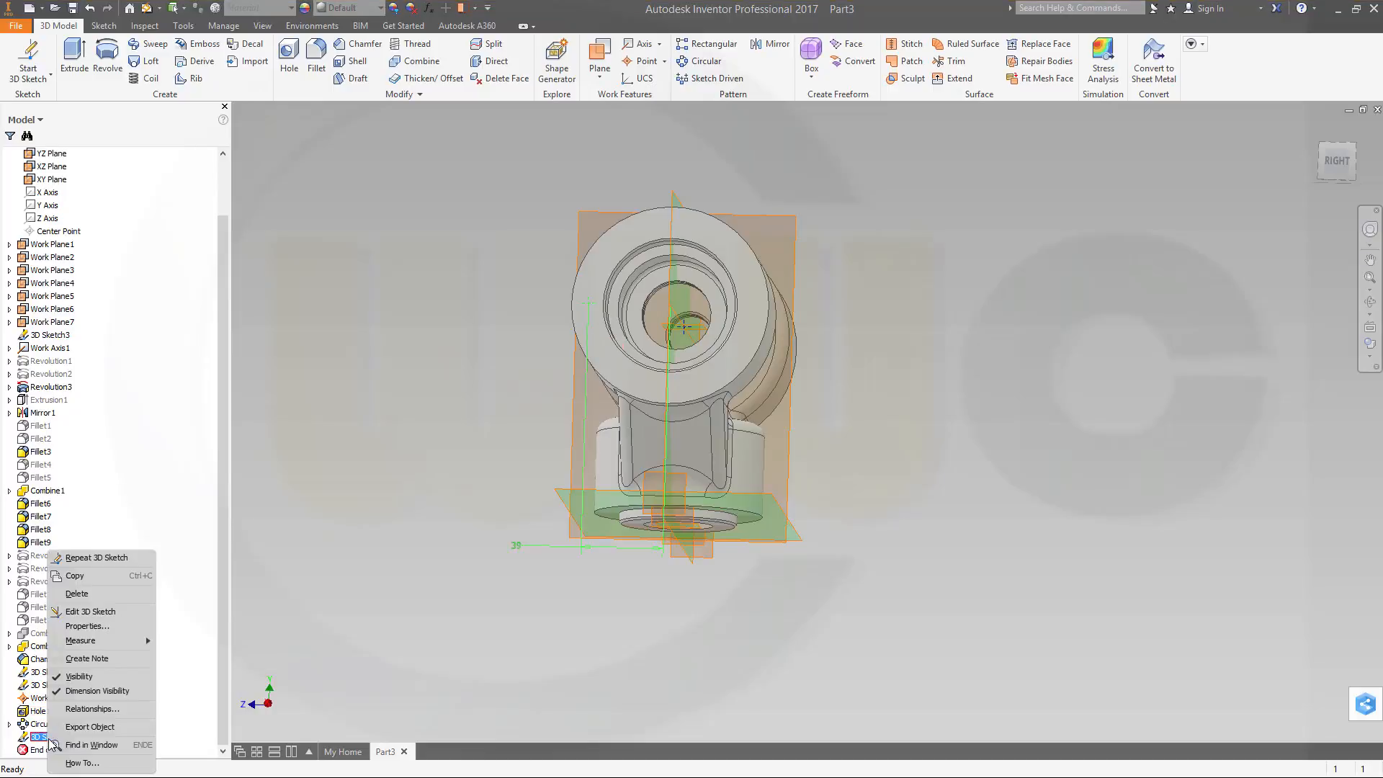
left_click(83, 691)
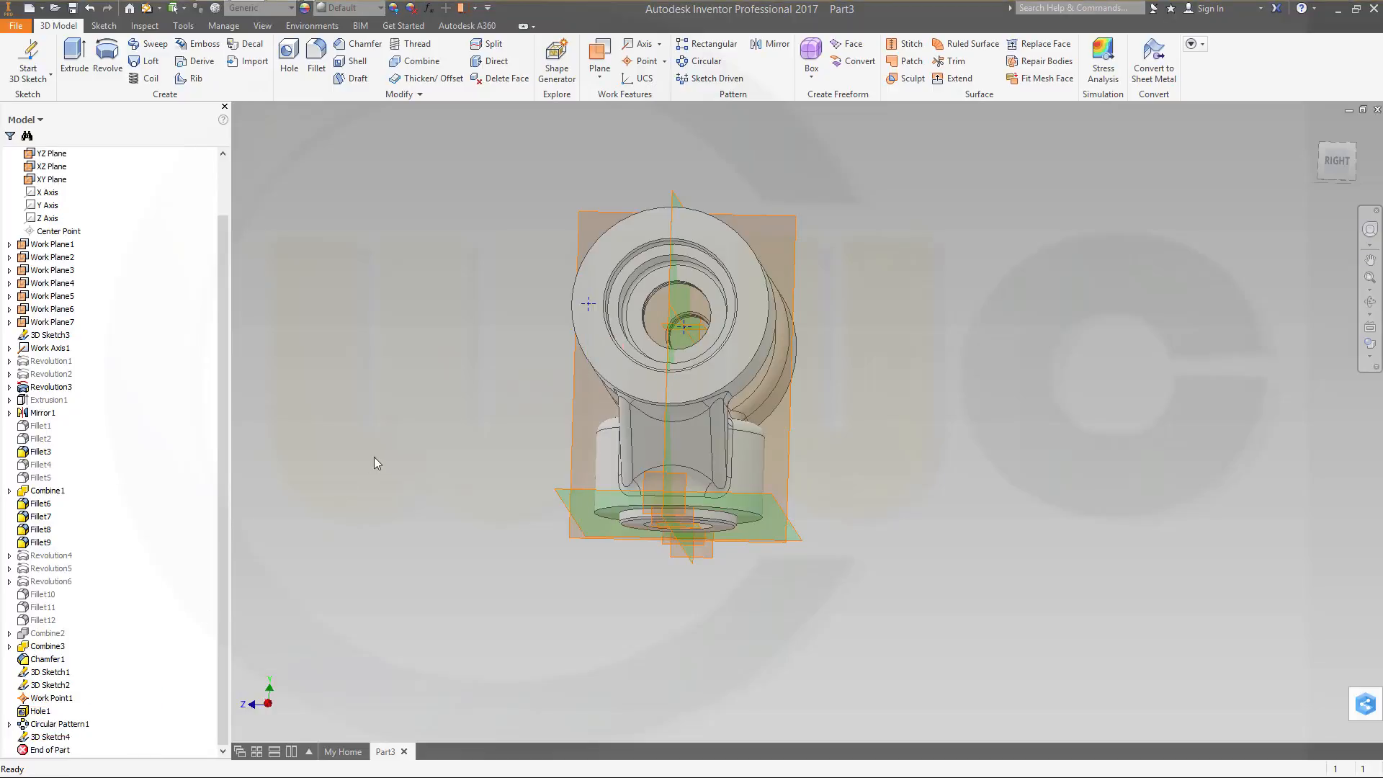
Step: Create a work point on the 3D Sketch4 point on the boss face
middle_click_drag(374, 457, 392, 466, "shift")
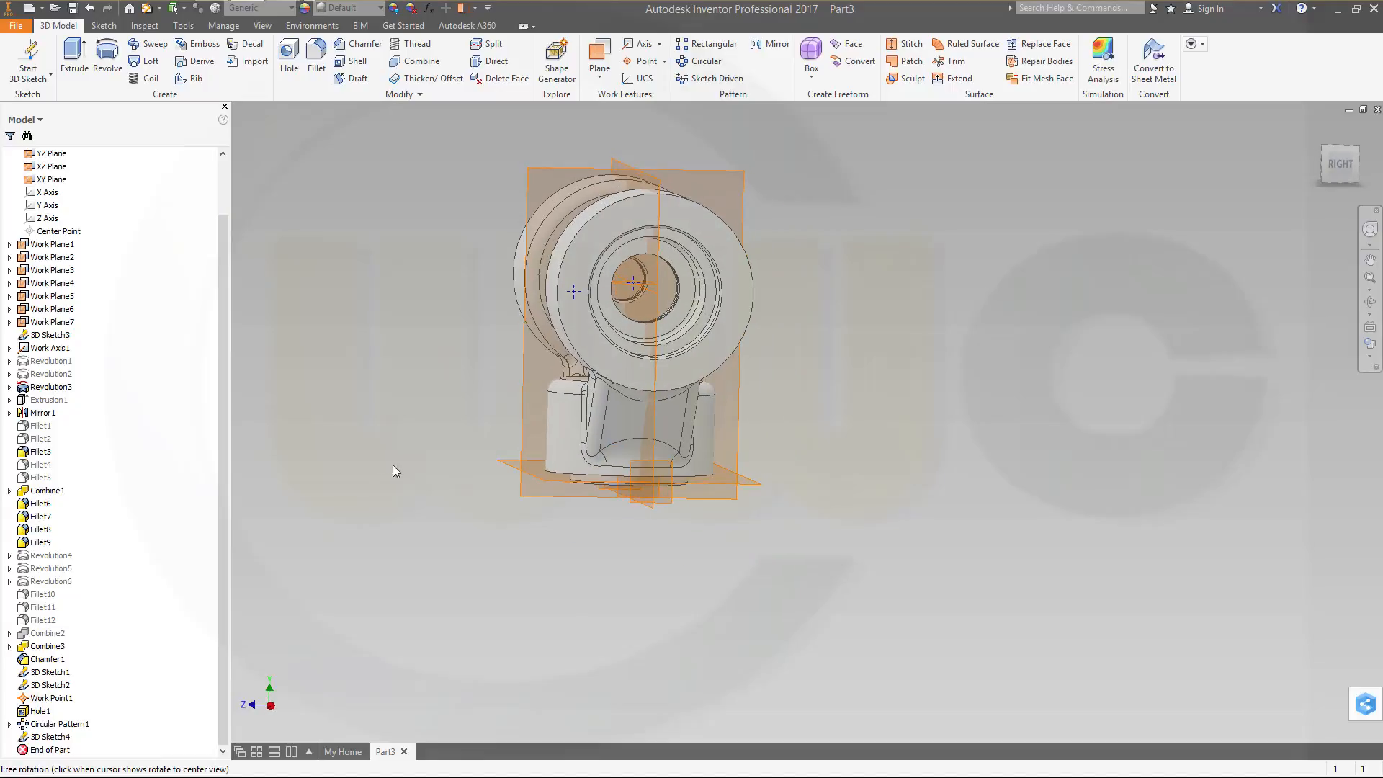
left_click(288, 57)
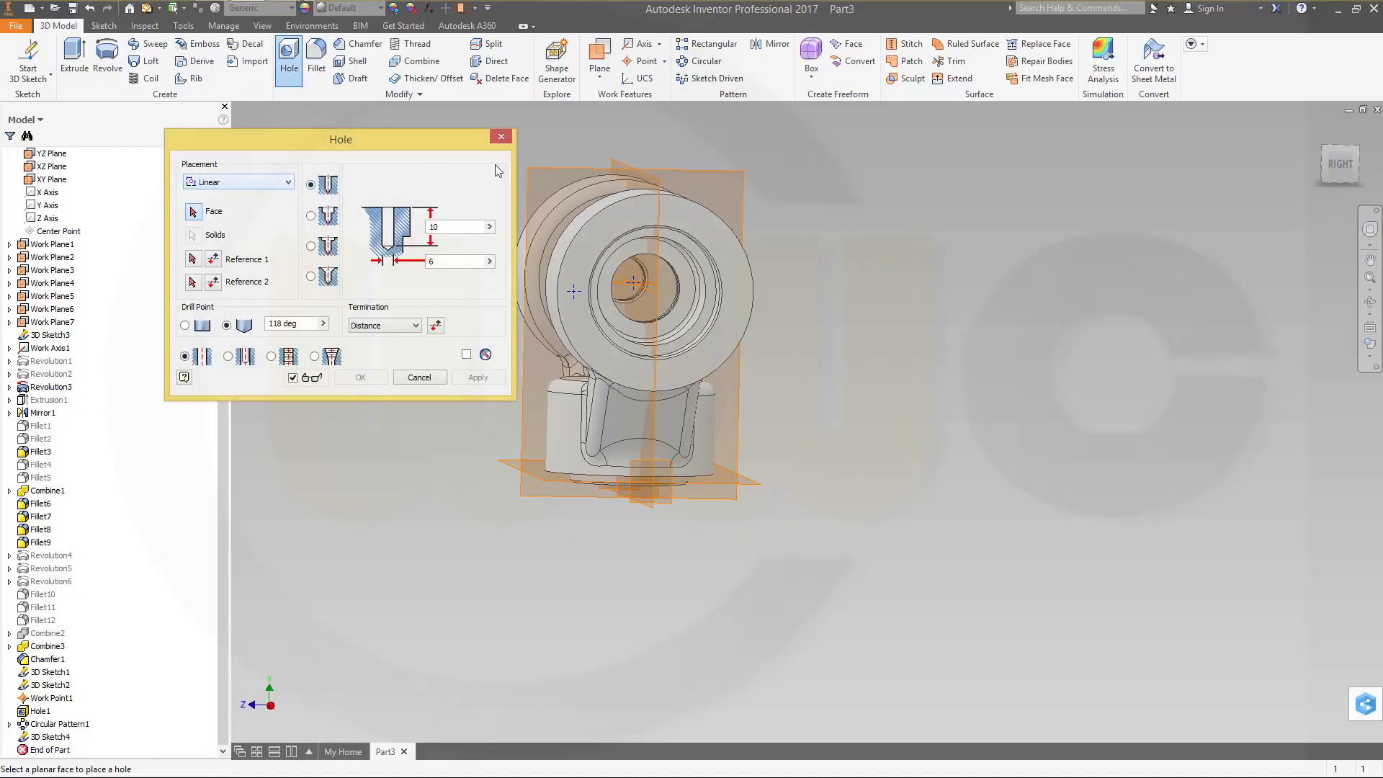
key("Escape")
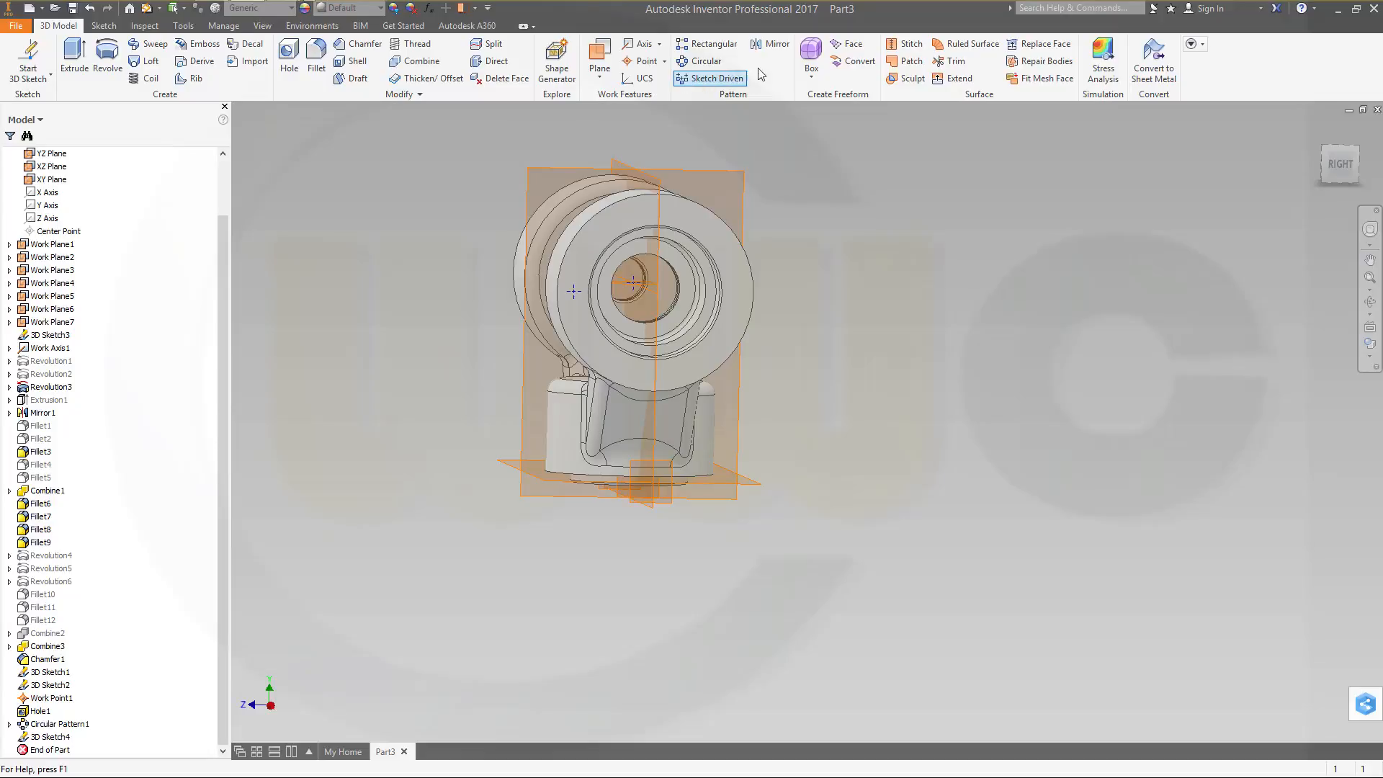
left_click(646, 62)
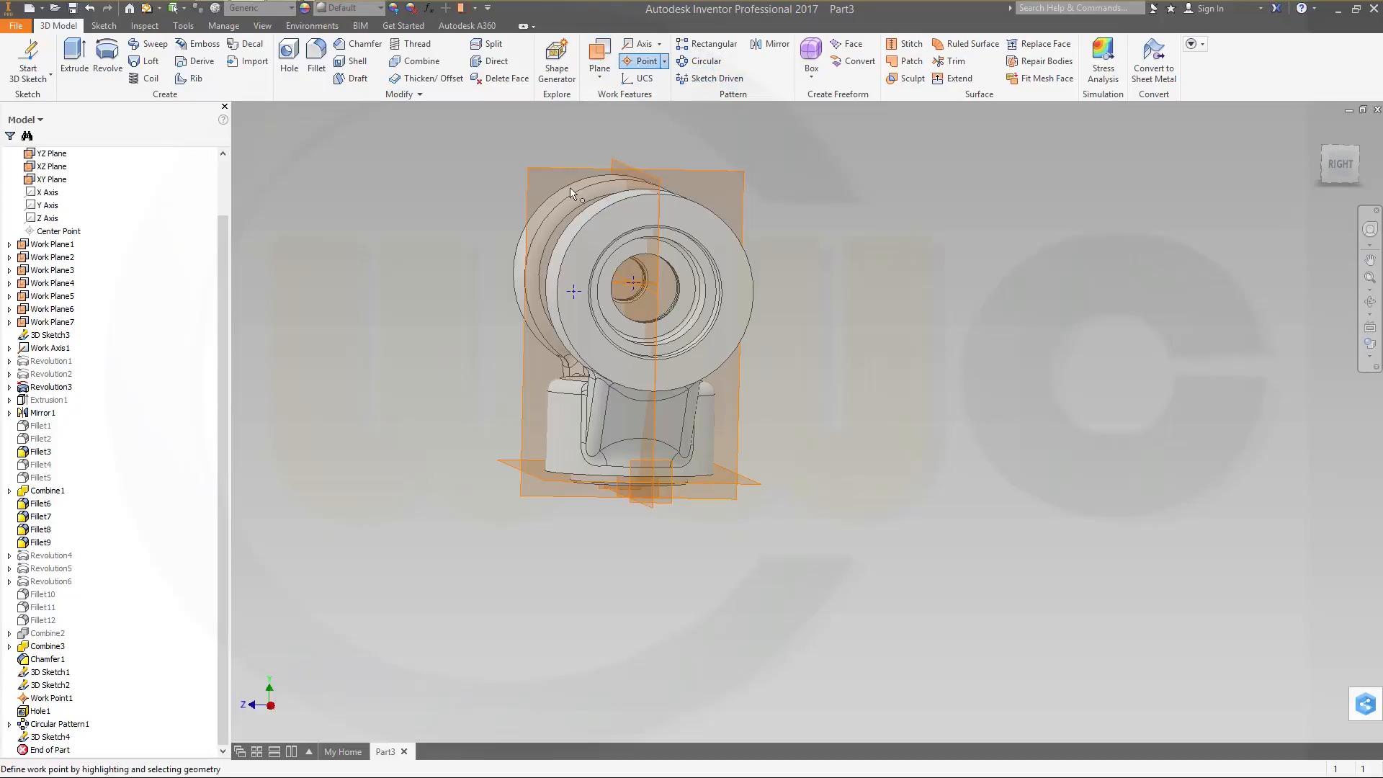
left_click(556, 293)
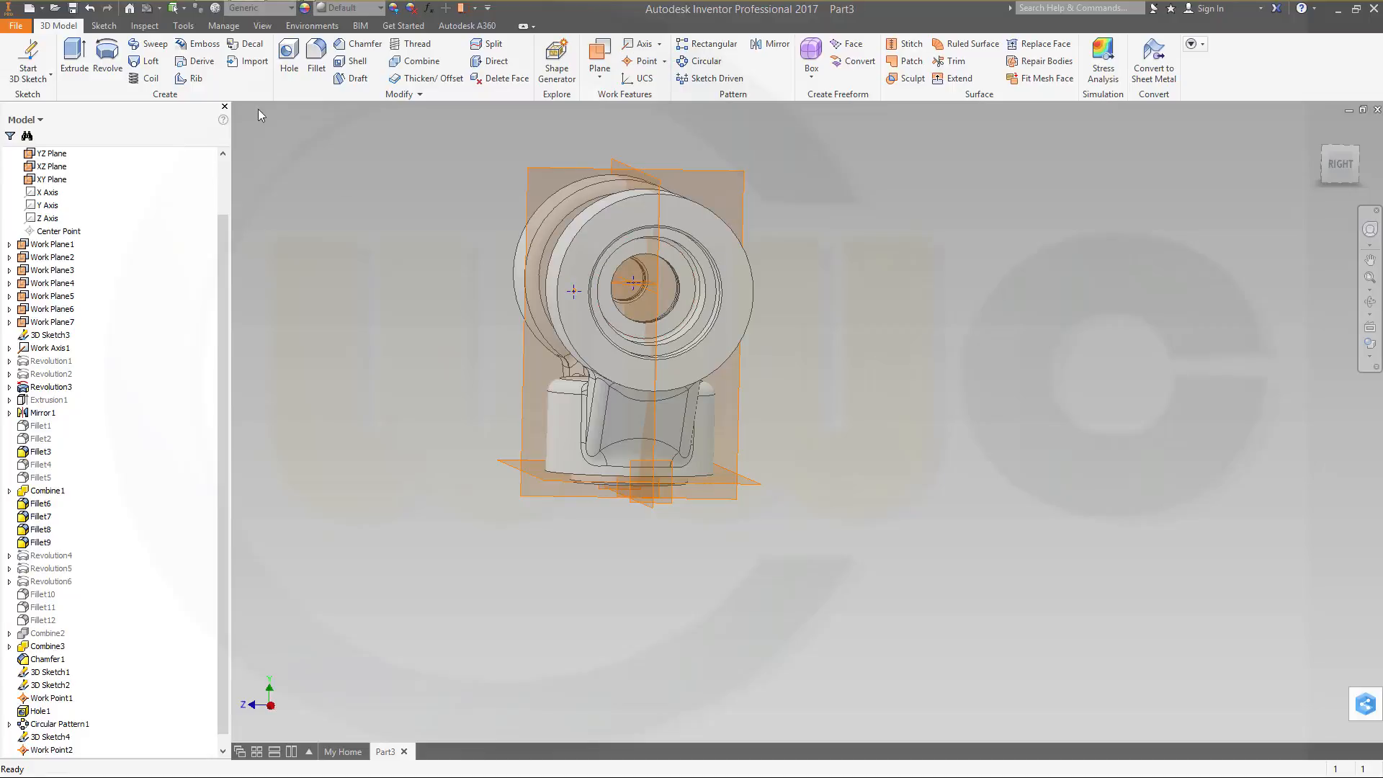
Step: Drill a 6 mm hole, 10 mm deep with a 118° drill point, on the boss face's work point, using Work Plane2 for direction
left_click(288, 58)
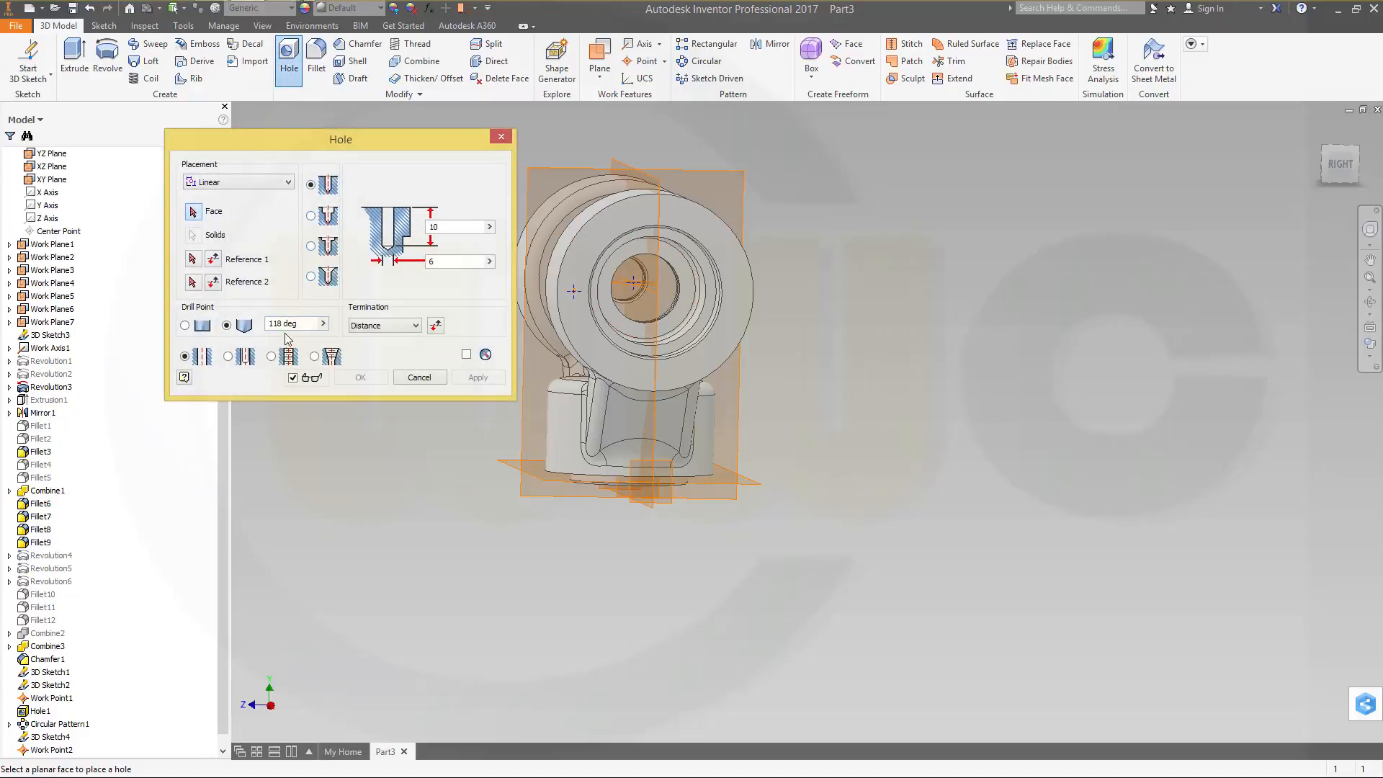
left_click(290, 182)
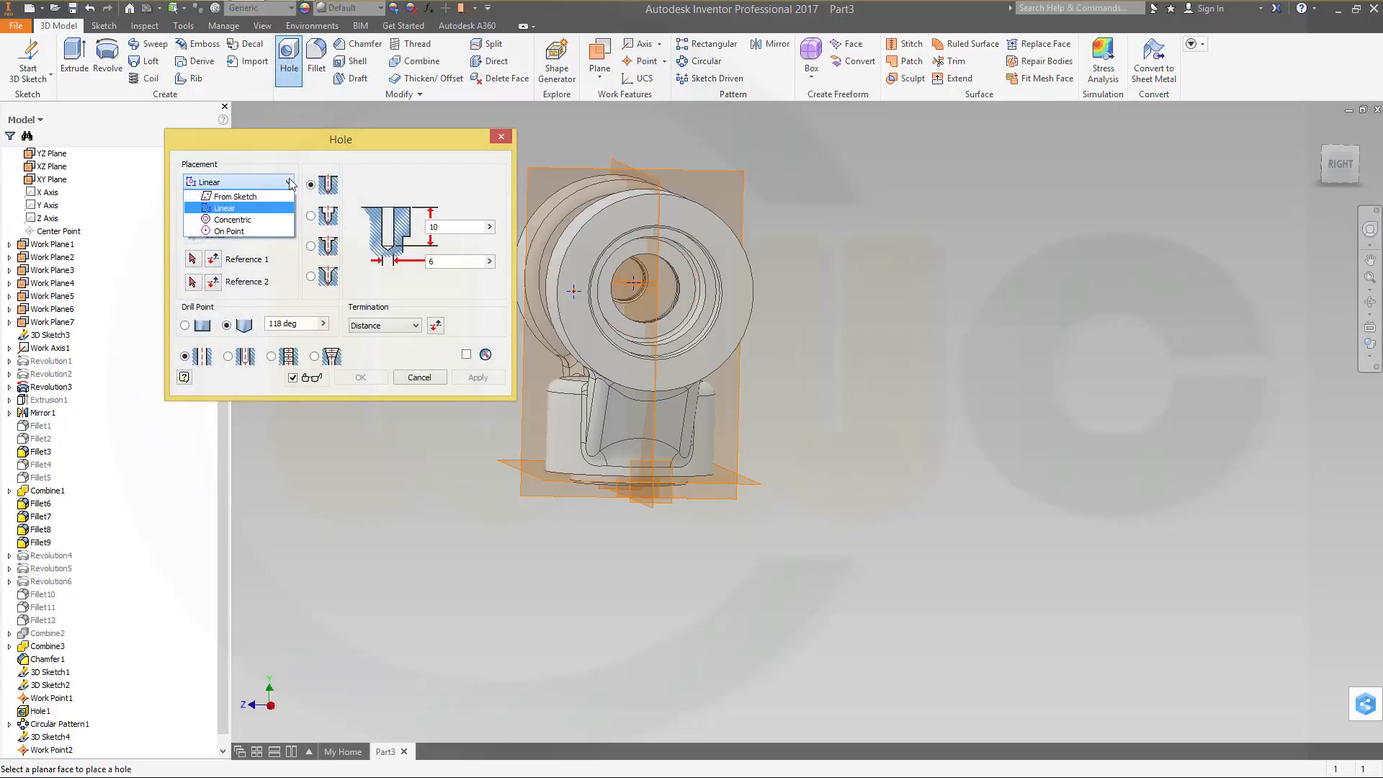
left_click(216, 232)
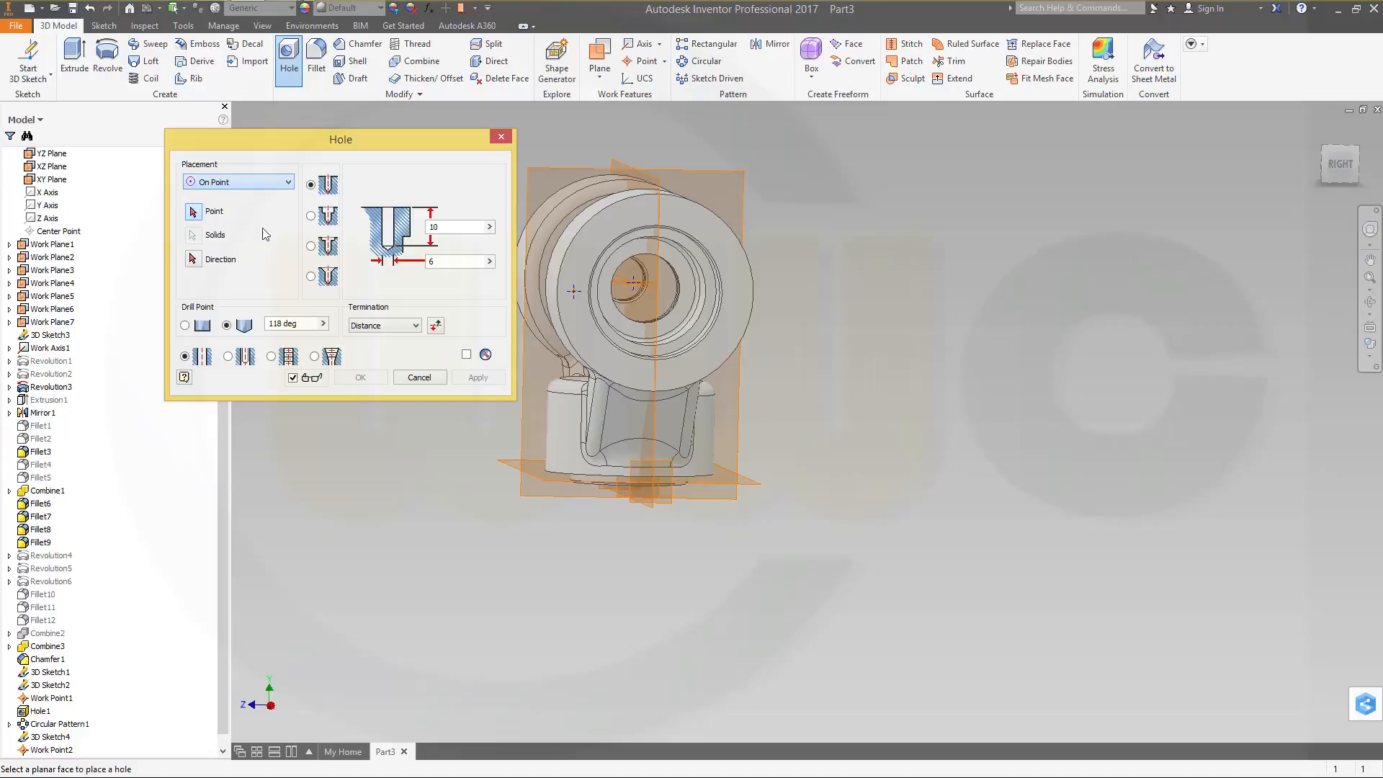
left_click(575, 292)
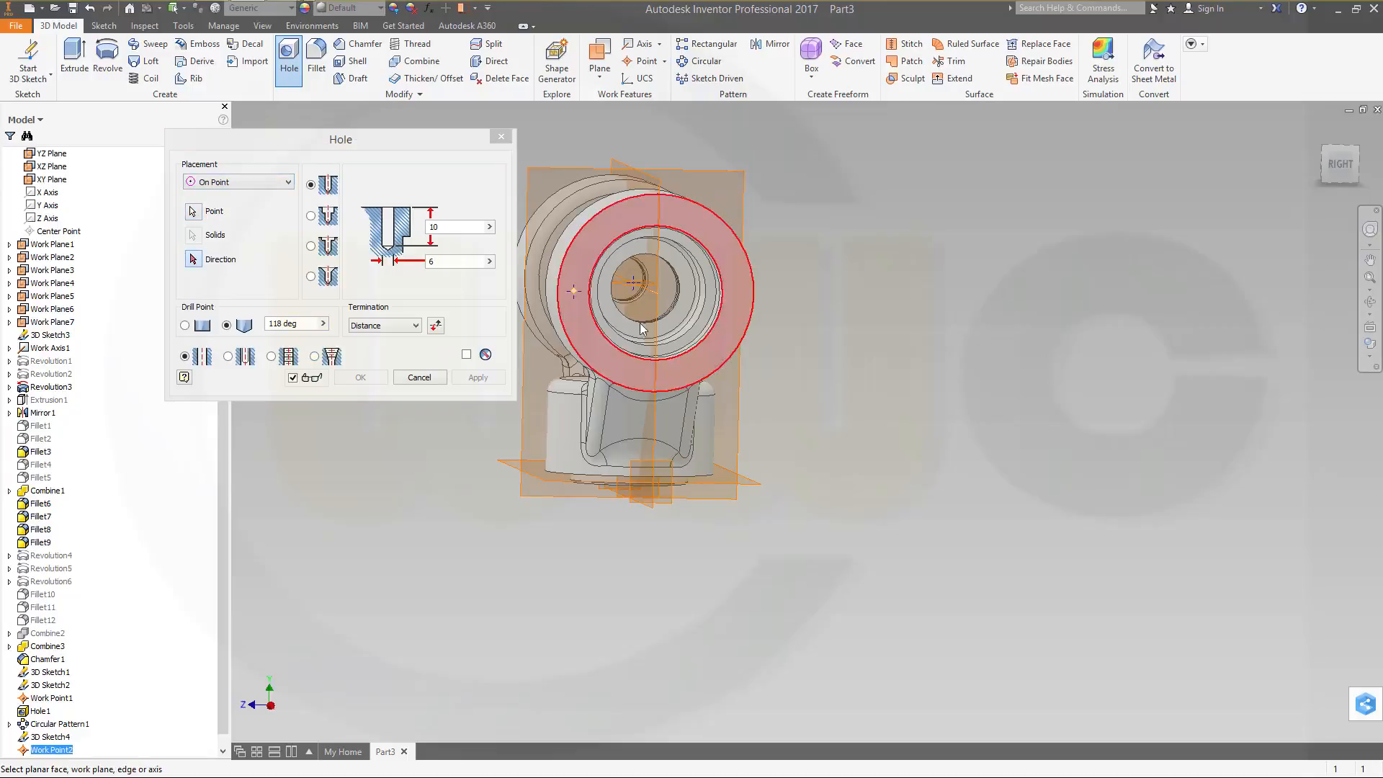
middle_click_drag(827, 404, 853, 420, "shift")
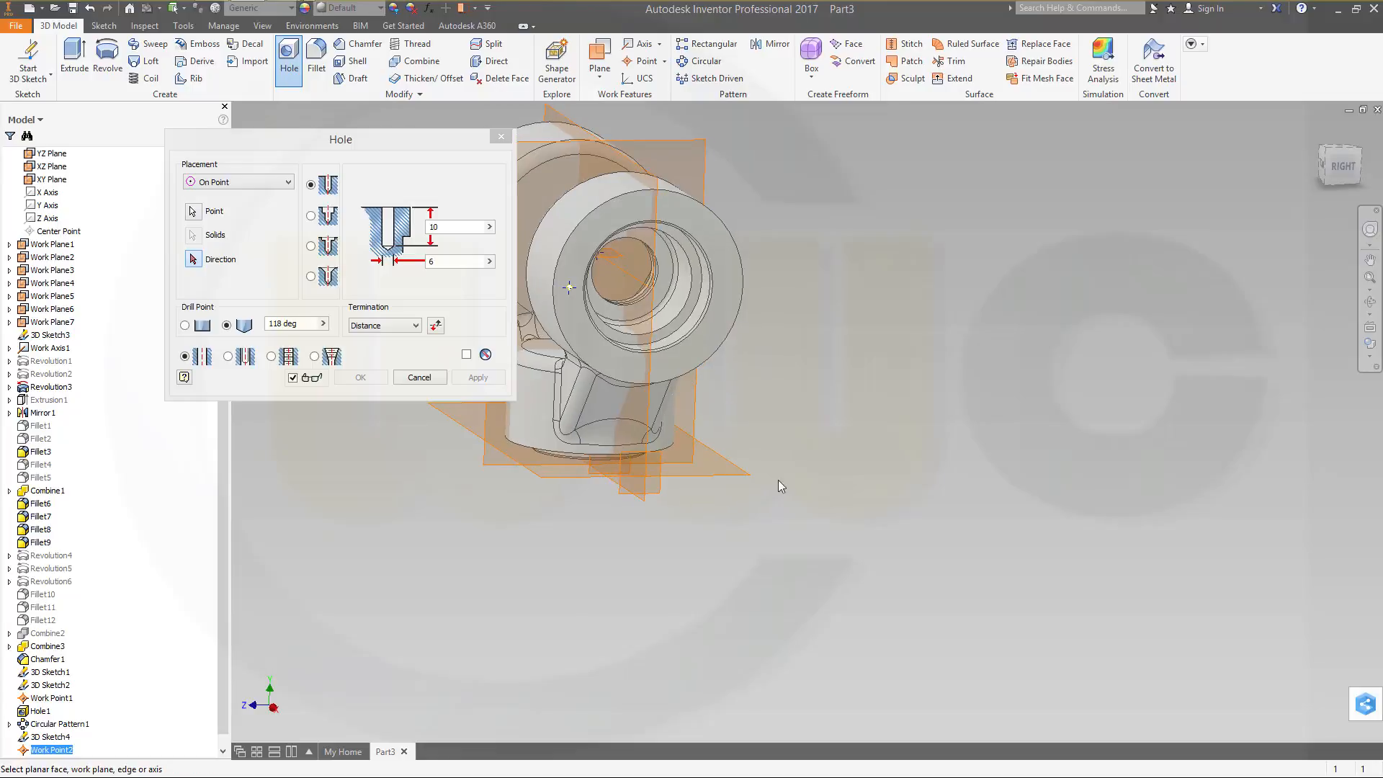
left_click(629, 500)
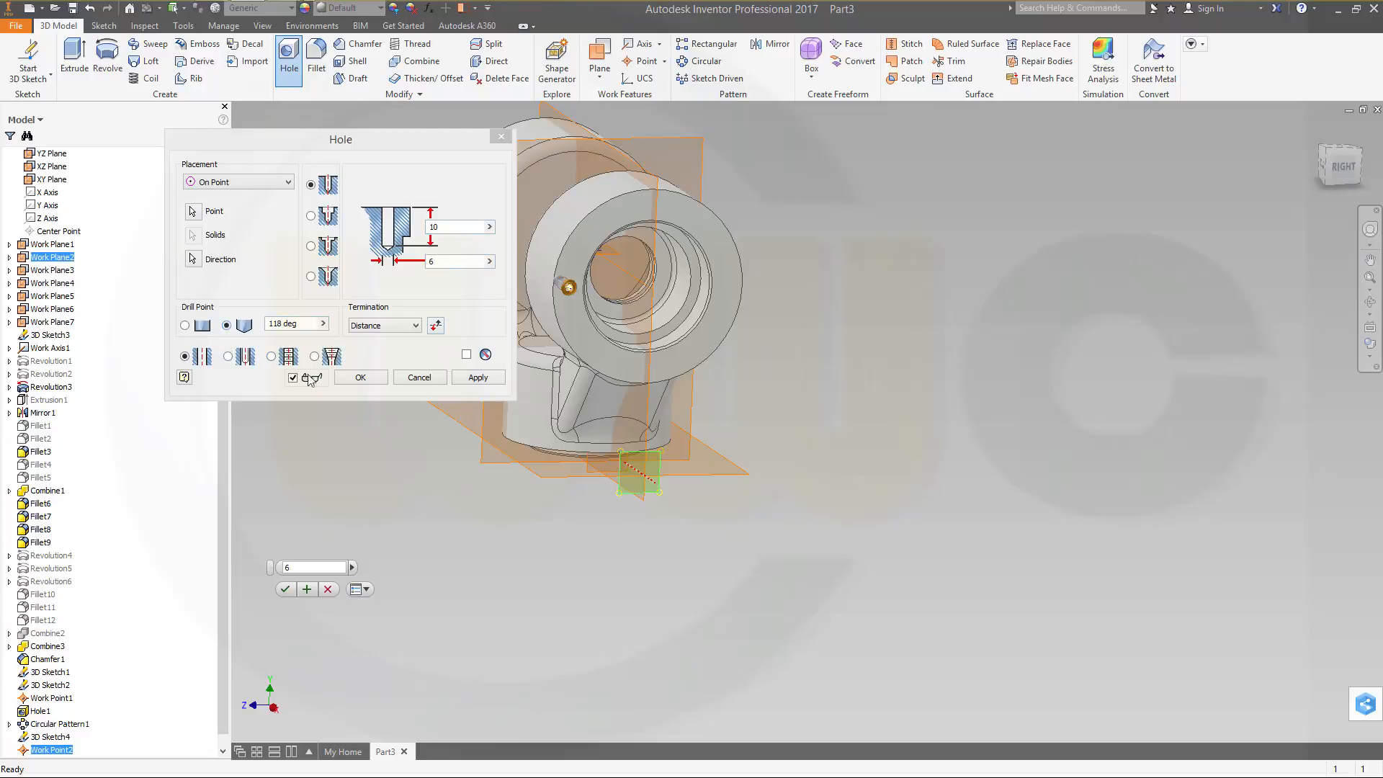
left_click(374, 377)
Step: Pattern the new boss hole circularly around Work Axis1 with 6 occurrences over 360 degrees
middle_click_drag(798, 443, 778, 470, "shift")
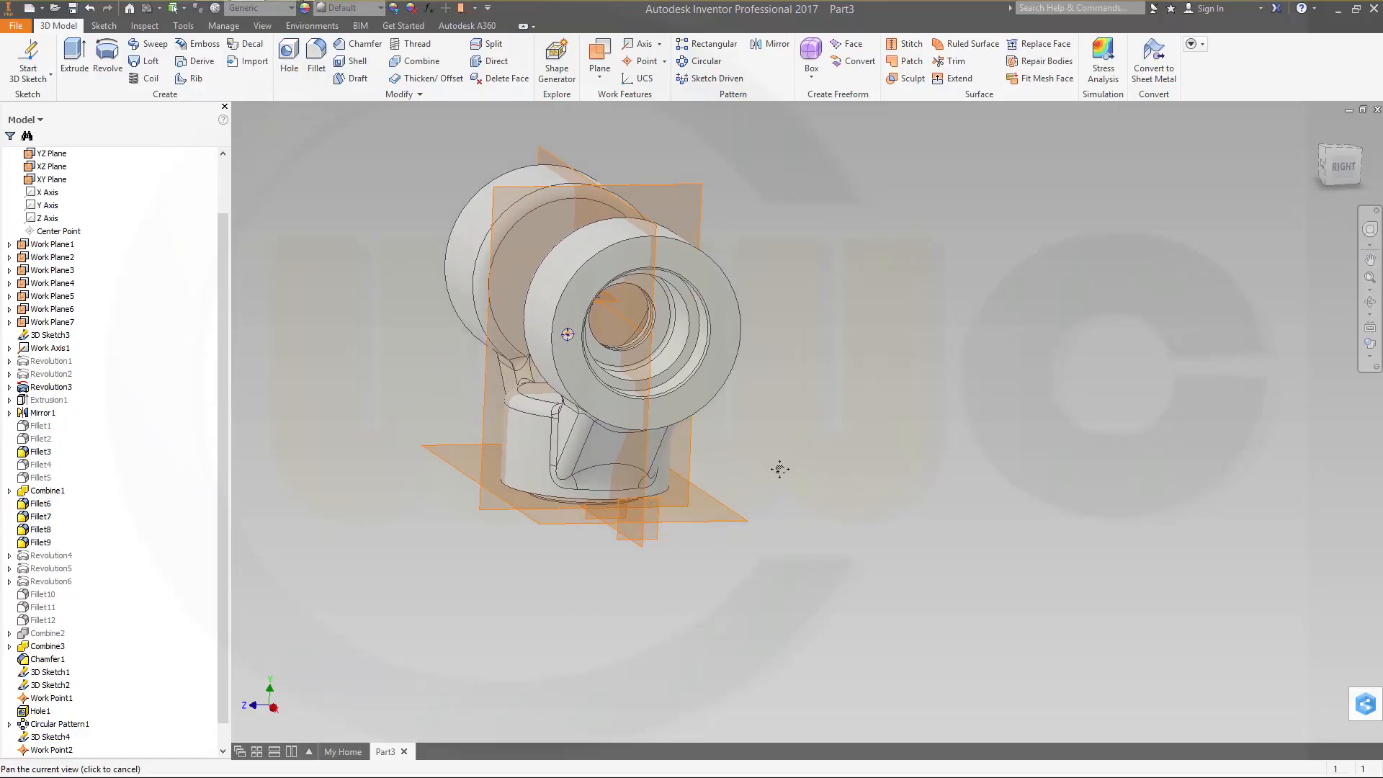
left_click(702, 61)
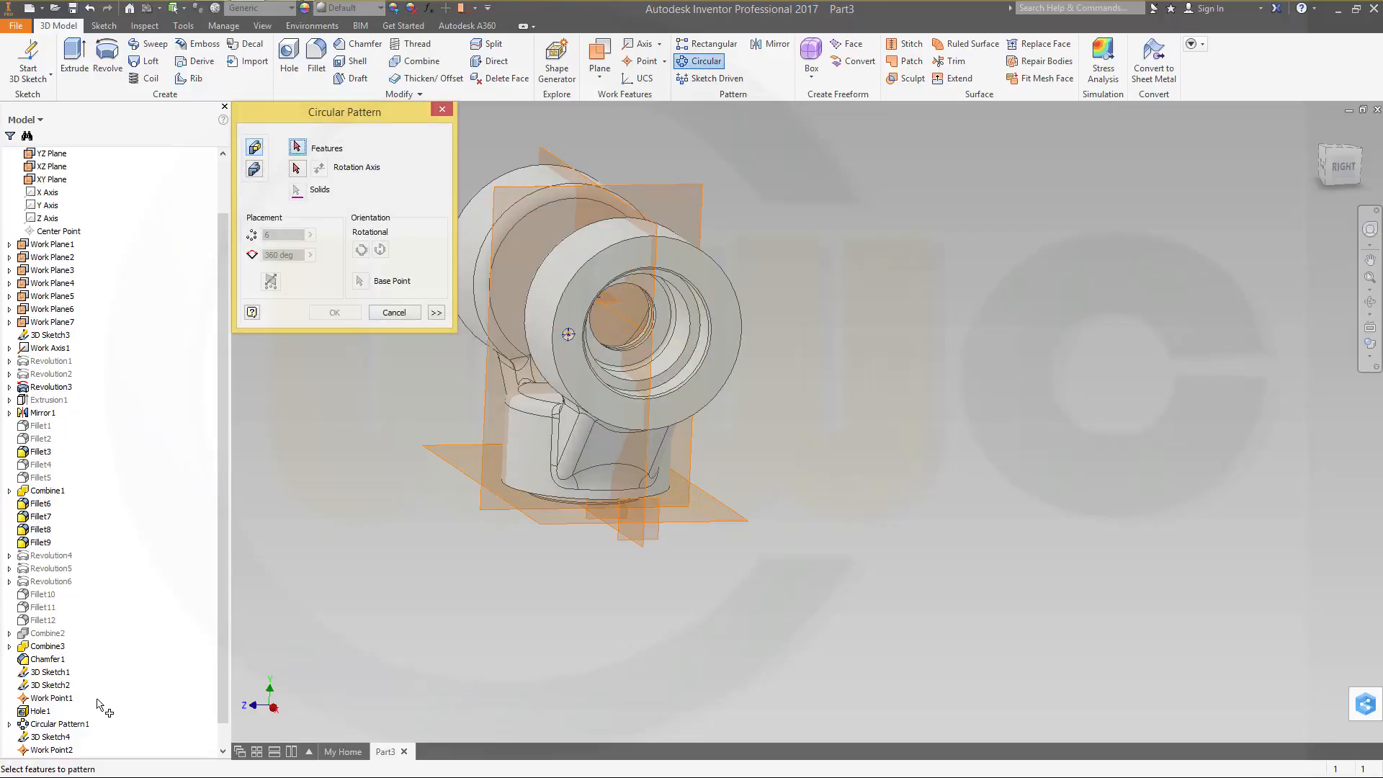
scroll(93, 728, "down", 1)
left_click(41, 736)
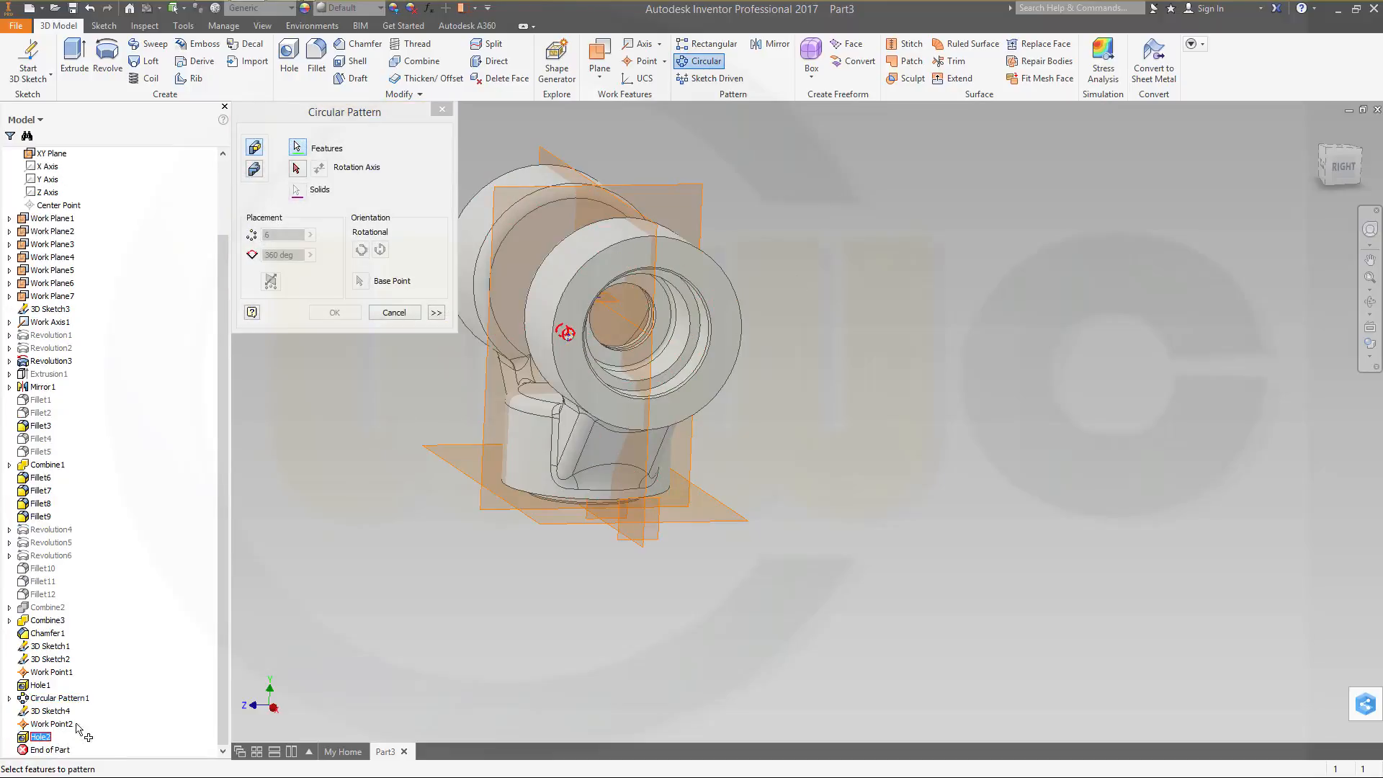
left_click(301, 168)
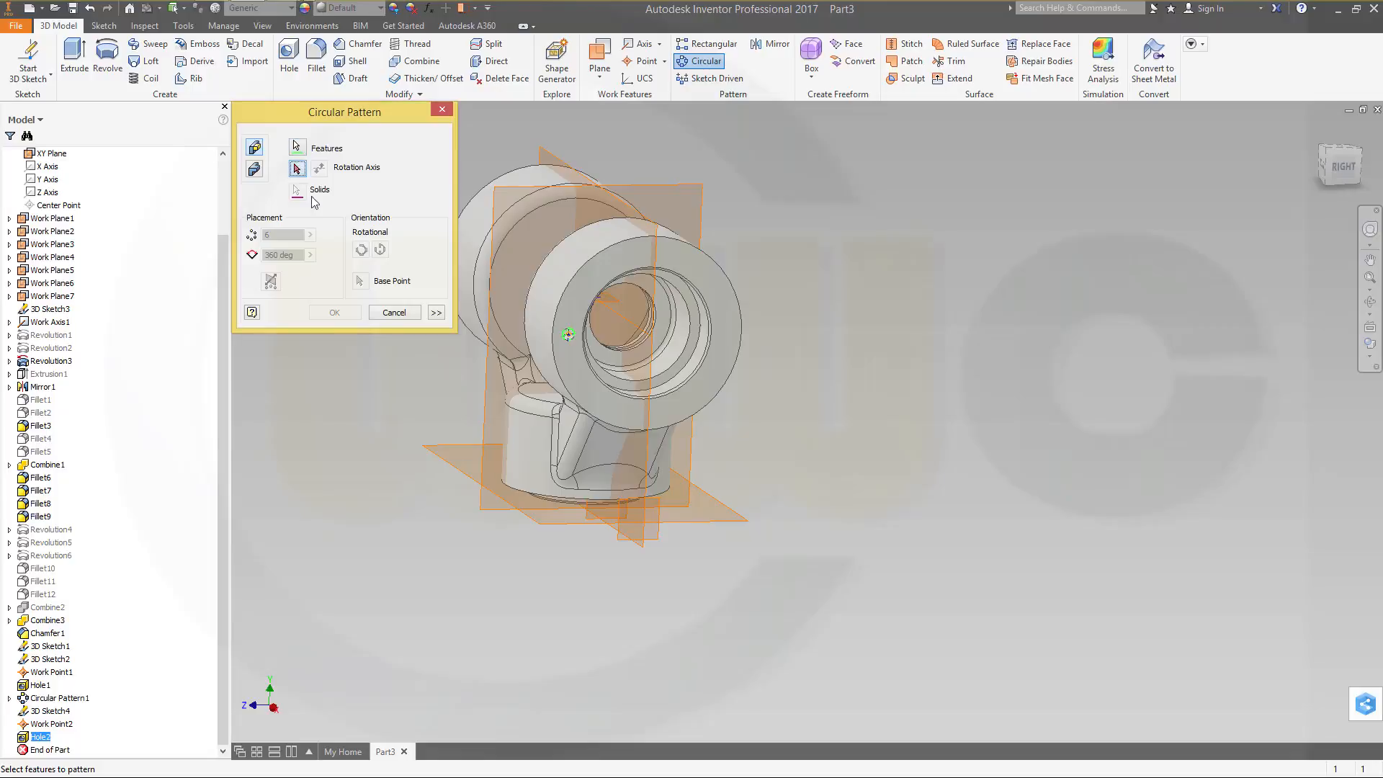
left_click(634, 327)
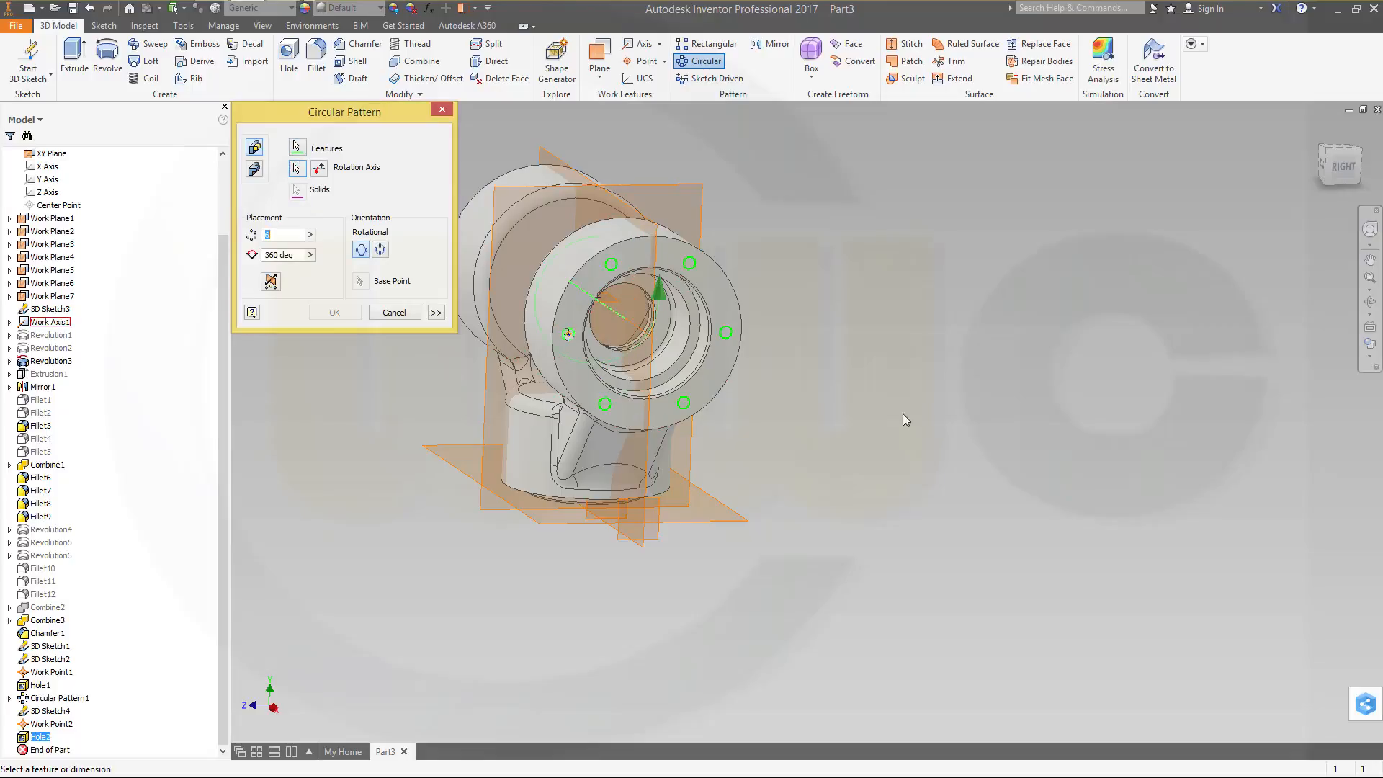
left_click(334, 313)
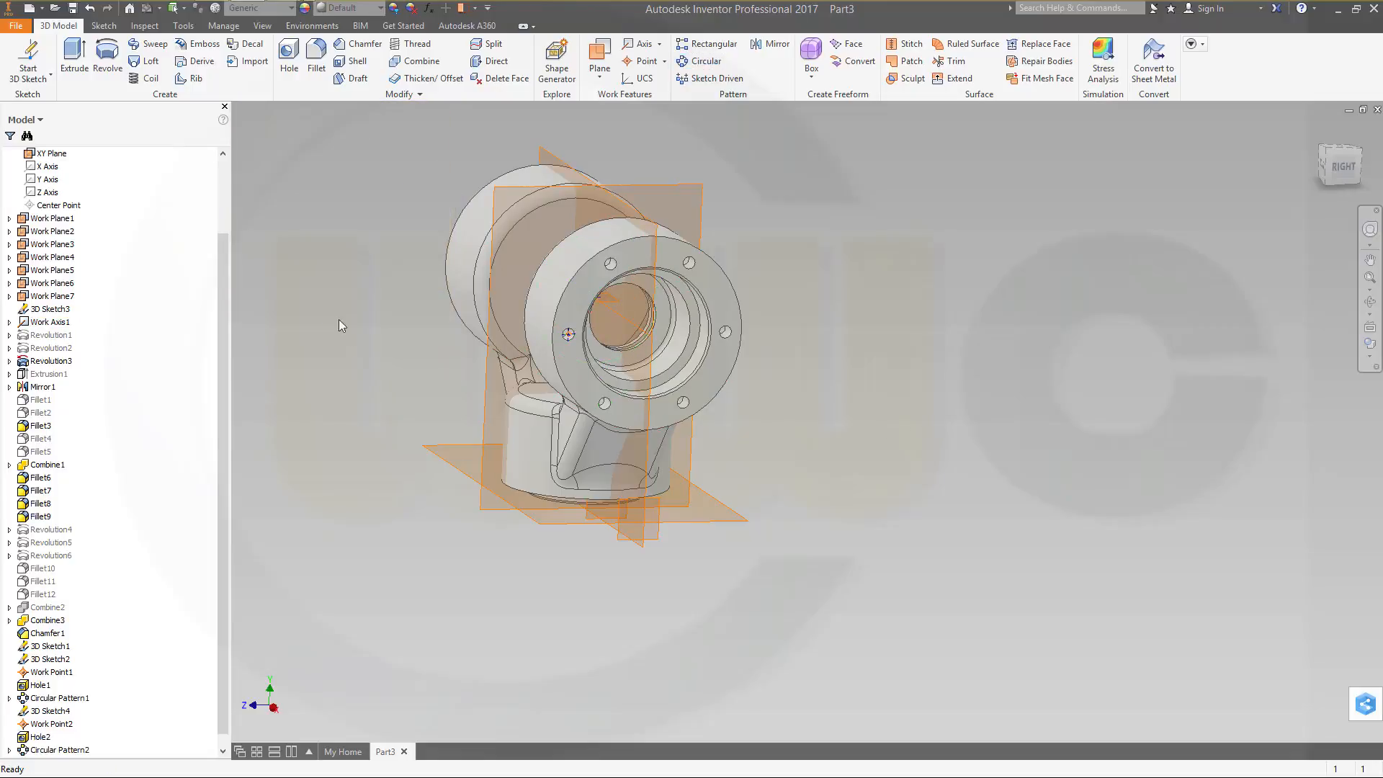
Step: Hide all work features, 2D sketches and 3D sketches, and inspect the finished bracket from several sides
middle_click_drag(799, 465, 868, 494, "shift")
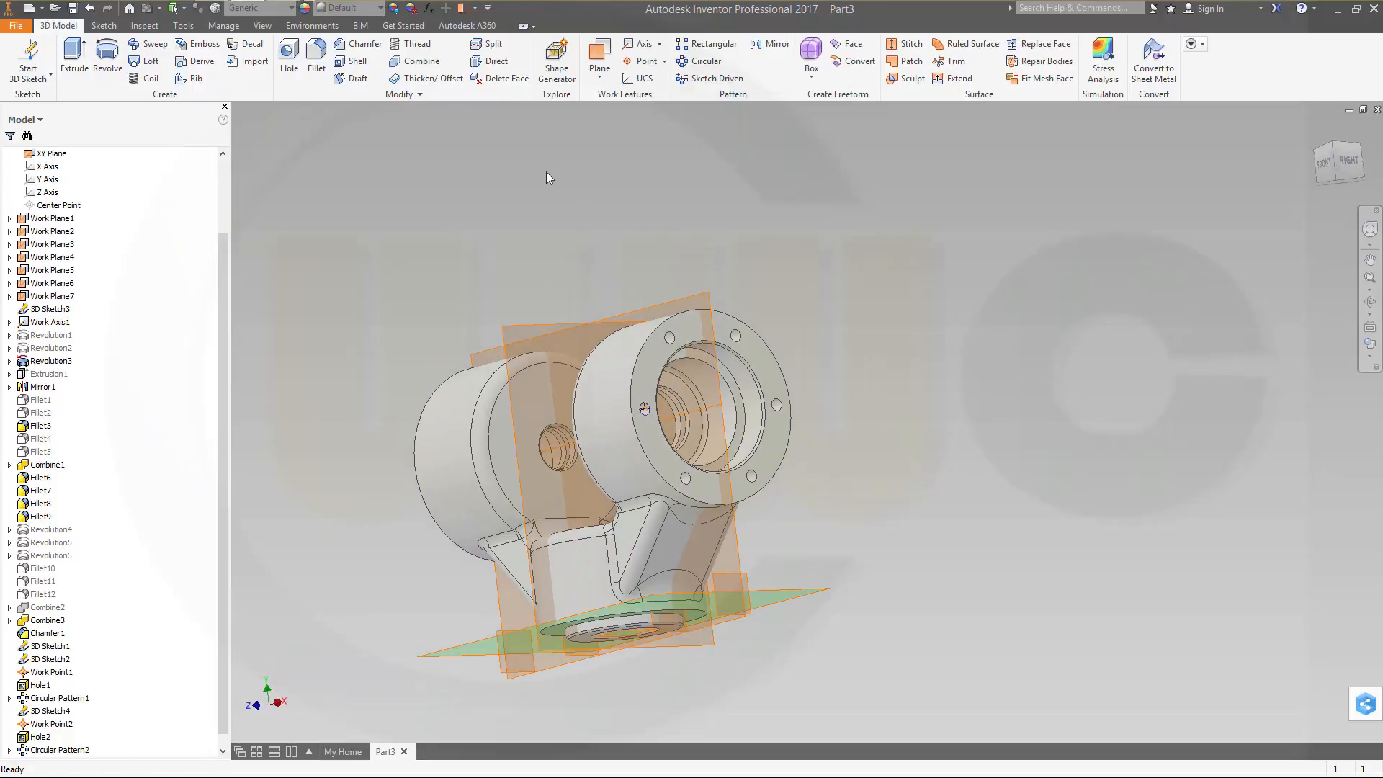
left_click(470, 10)
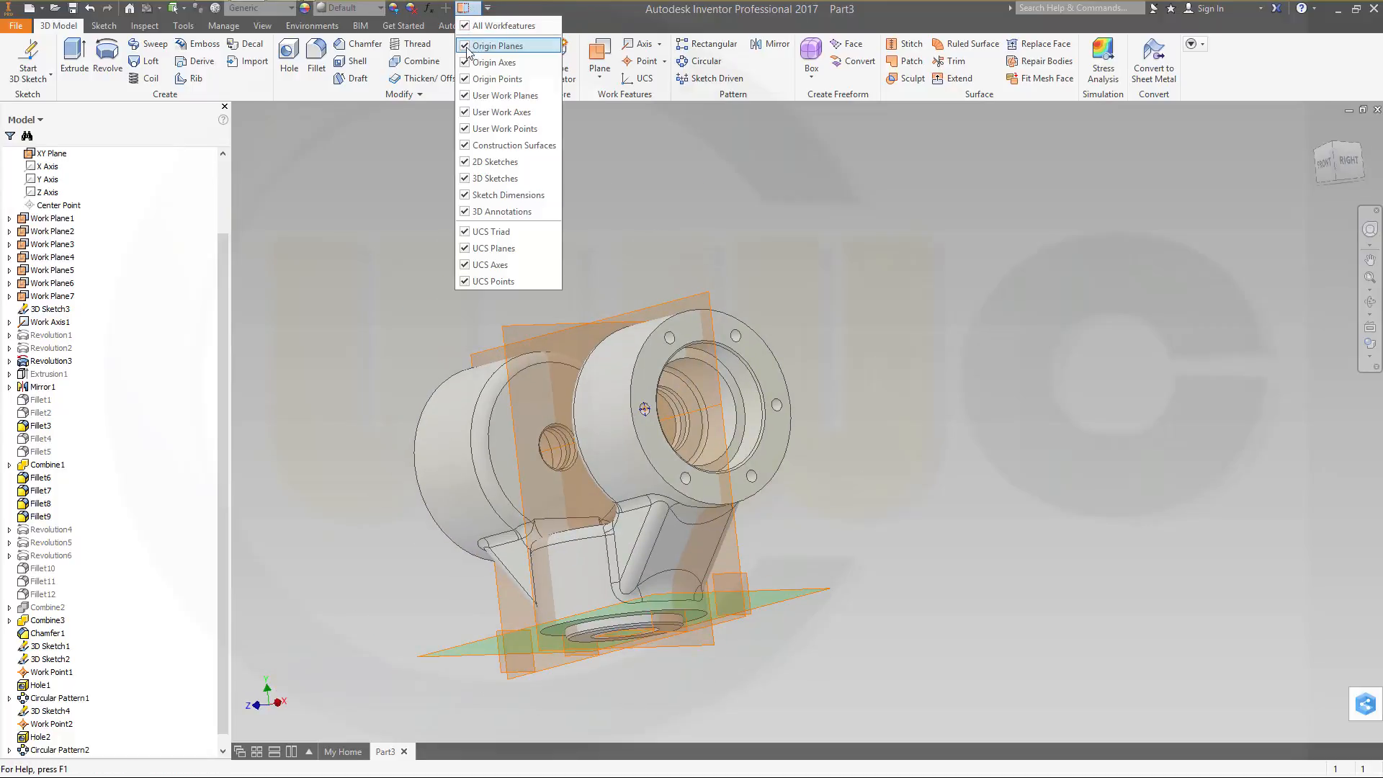
left_click(468, 29)
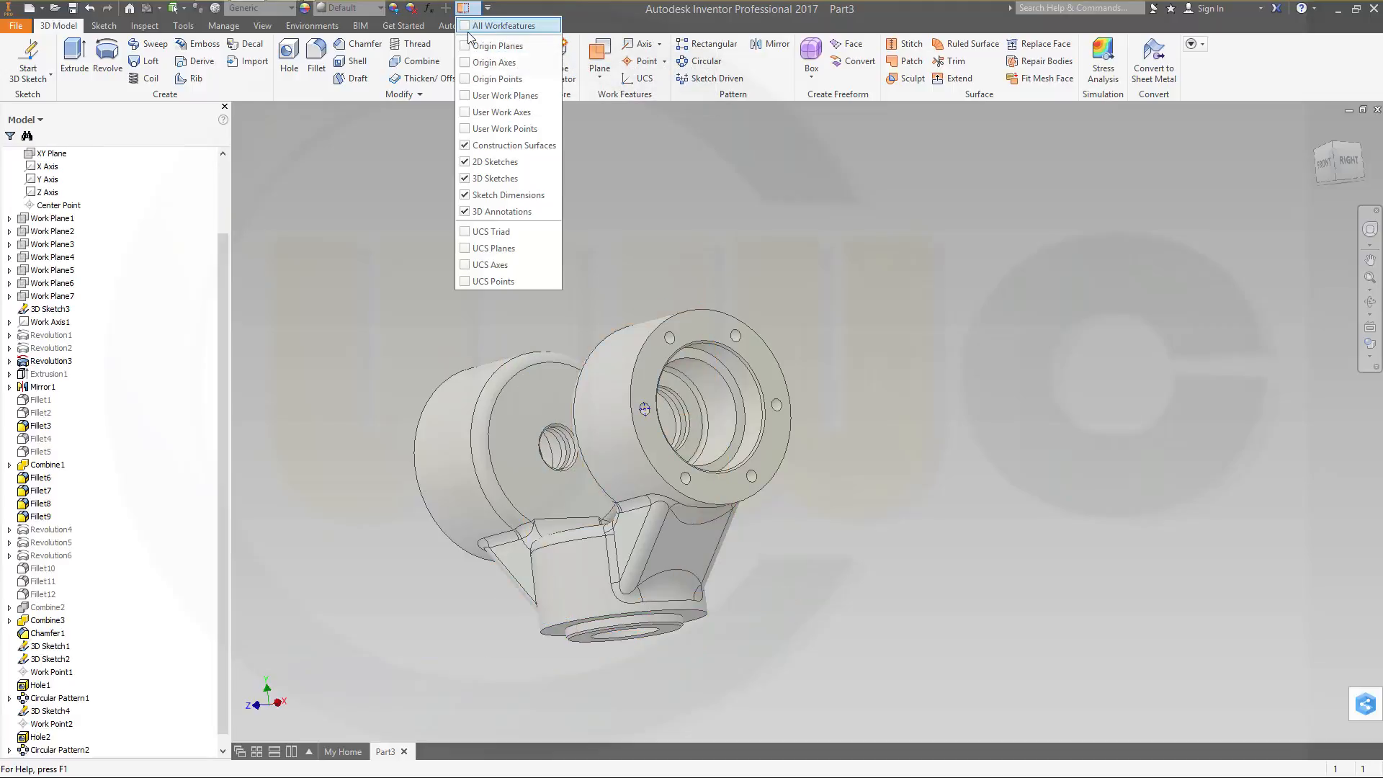
left_click(464, 177)
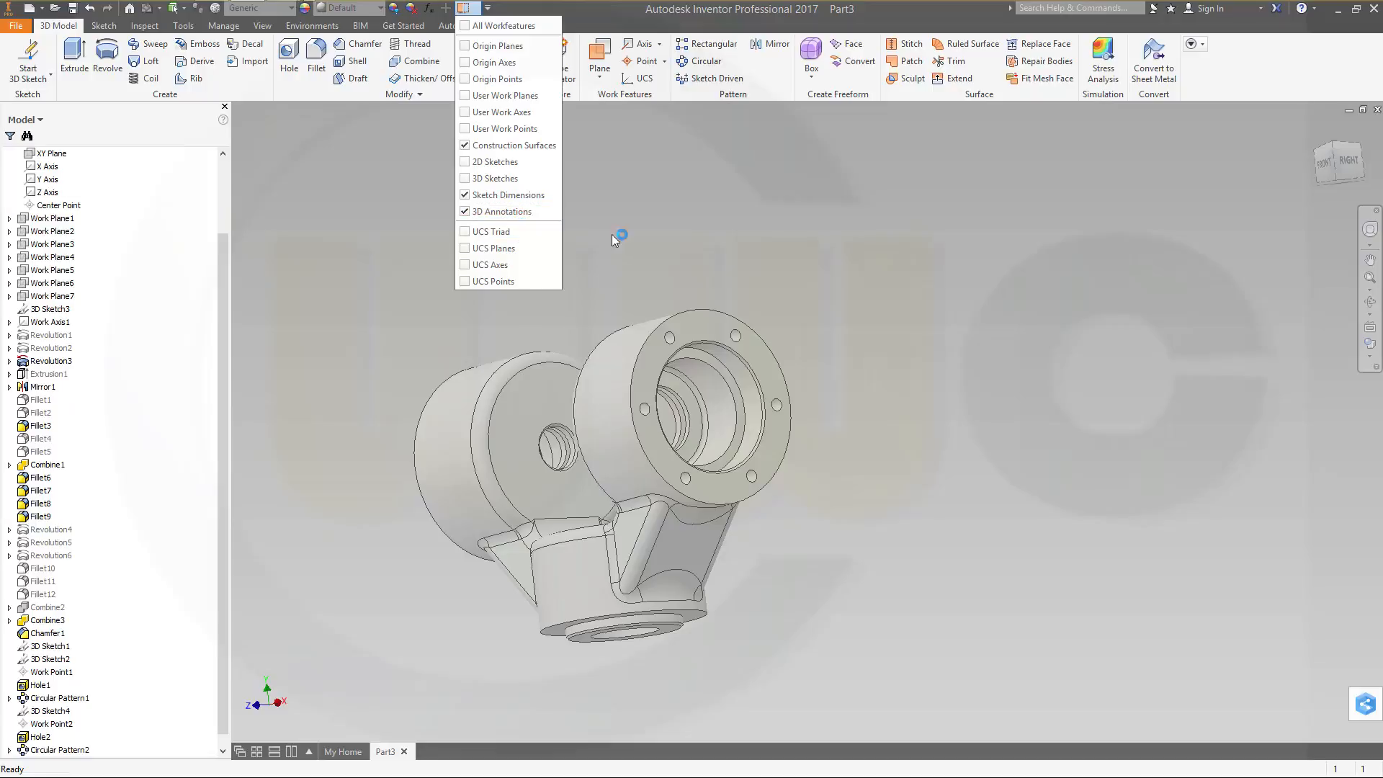
left_click(651, 255)
middle_click_drag(658, 266, 762, 324, "shift")
middle_click_drag(639, 365, 819, 356)
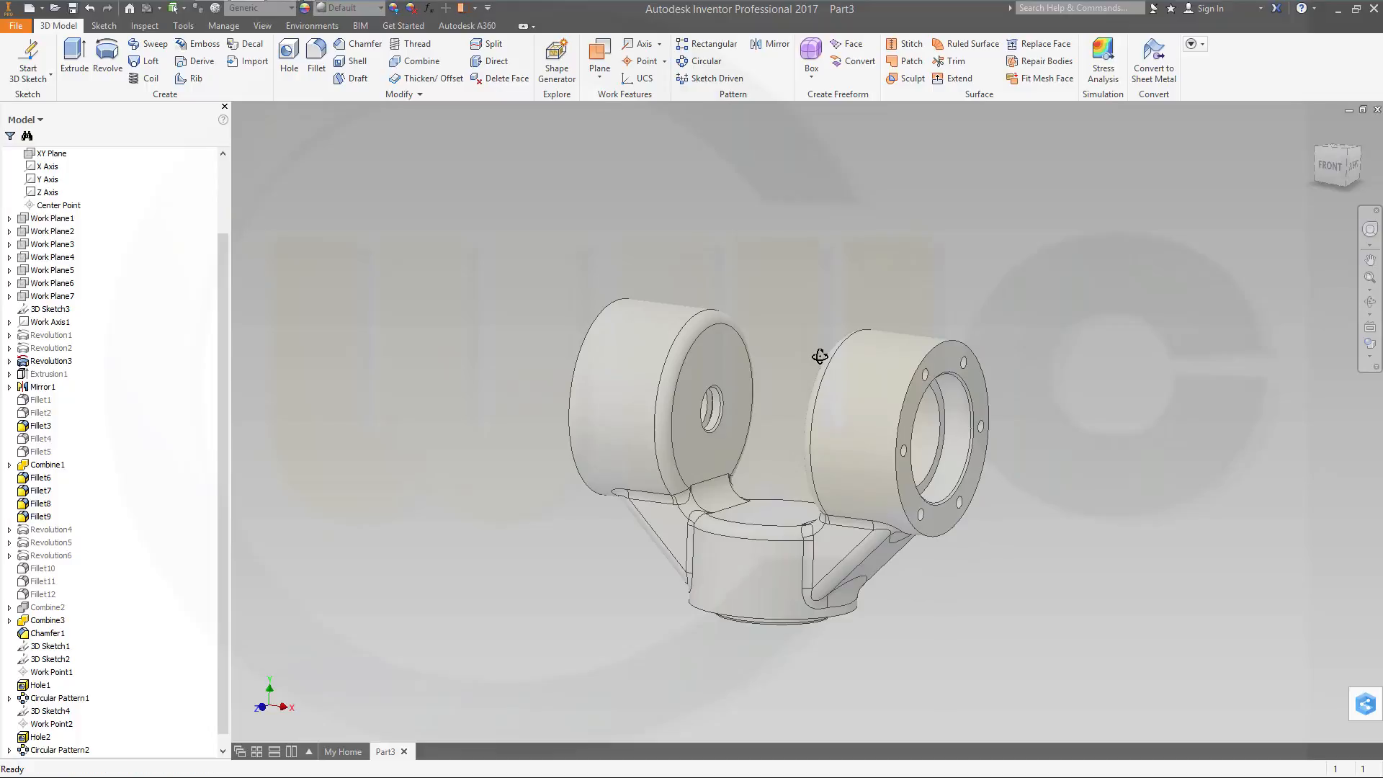